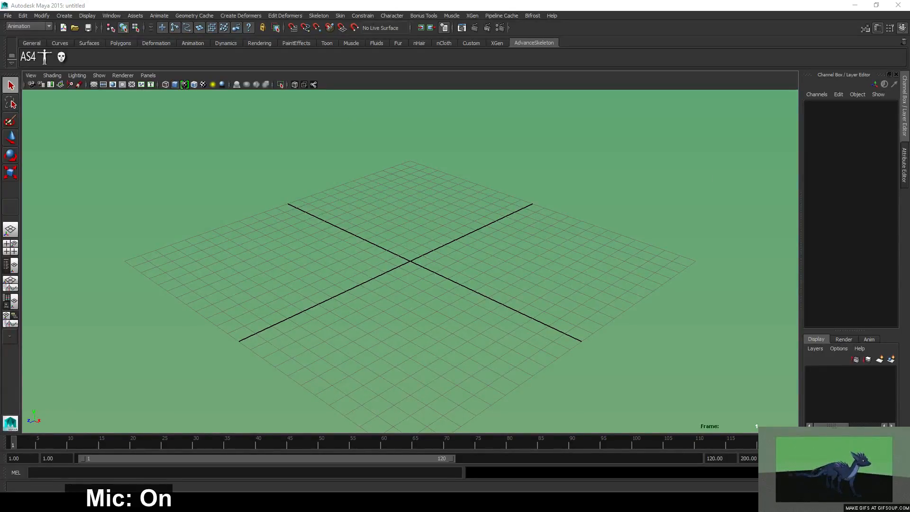
Open the scene WalkOverBoxes_V001_Blocking.ma from the project's KyranPractice folder
click(8, 16)
click(15, 39)
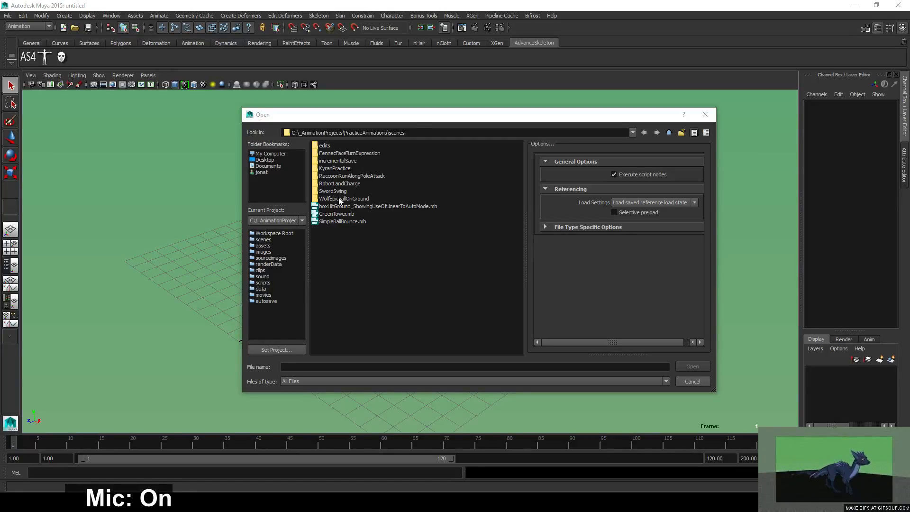
double_click(336, 169)
click(342, 153)
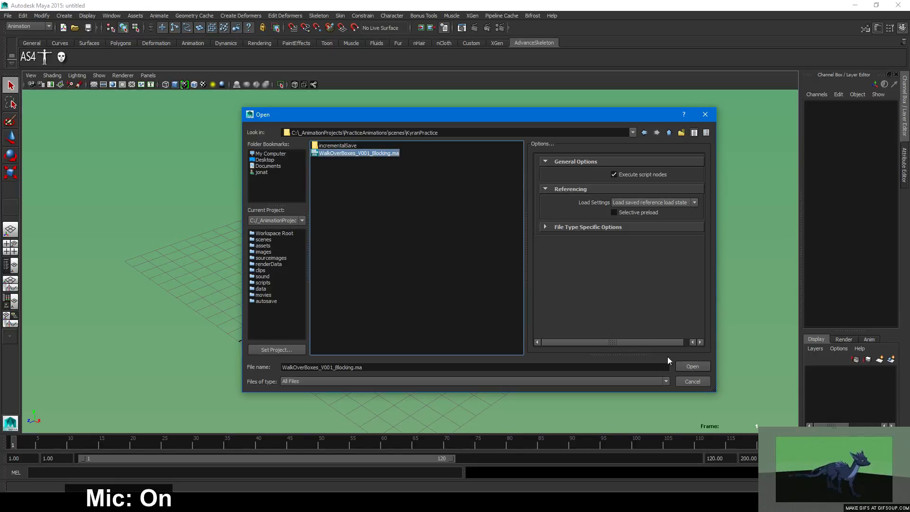
click(692, 366)
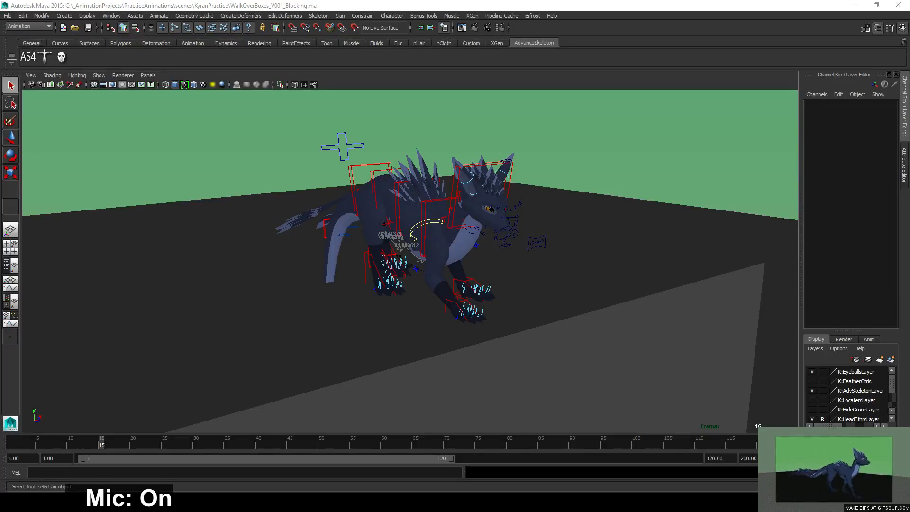
Examine the dragon's blocked climb onto the tall box by scrubbing back to around frame 10 and forward to frame 17
click(511, 7)
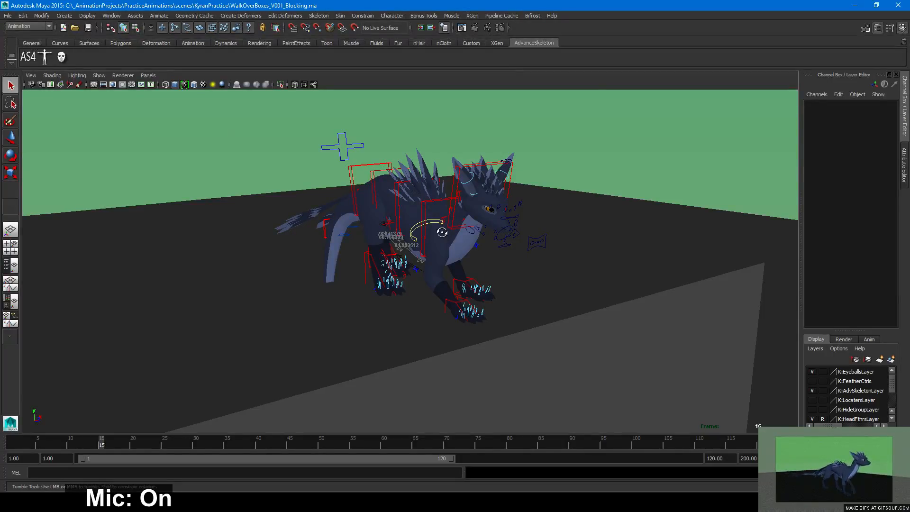
alt+drag(393, 207, 384, 266)
drag(96, 438, 77, 438)
alt+right_drag(232, 334, 254, 370)
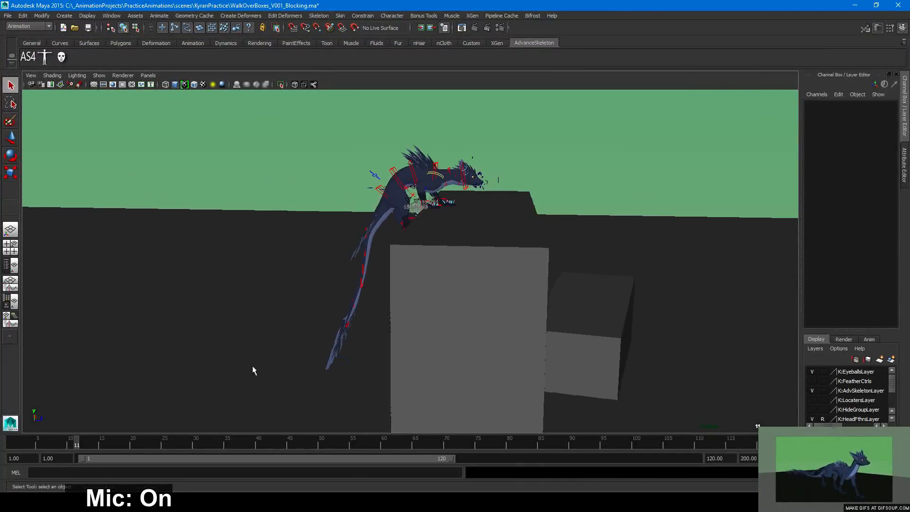
mouse_move(77, 442)
mouse_down()
mouse_move(57, 443)
mouse_move(72, 440)
mouse_up()
drag(63, 438, 72, 436)
alt+drag(431, 328, 384, 348)
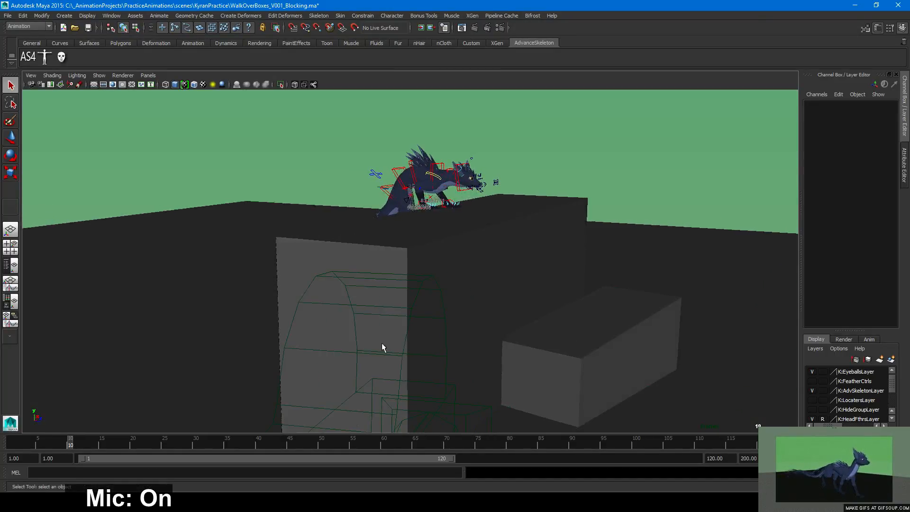
drag(76, 444, 114, 445)
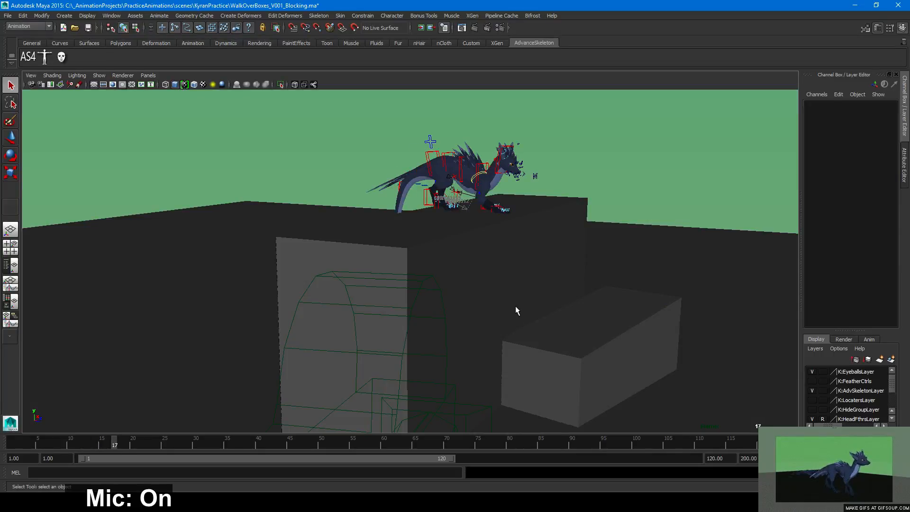
Examine the dragon's standing pose on the tall box at frame 15 from several angles
alt+middle_drag(516, 308, 414, 338)
alt+drag(483, 355, 373, 353)
click(518, 370)
key(e)
key(w)
click(545, 324)
click(527, 166)
mouse_move(97, 449)
mouse_down()
mouse_move(45, 447)
mouse_move(101, 444)
mouse_up()
alt+middle_drag(532, 392, 464, 309)
alt+drag(465, 310, 488, 292)
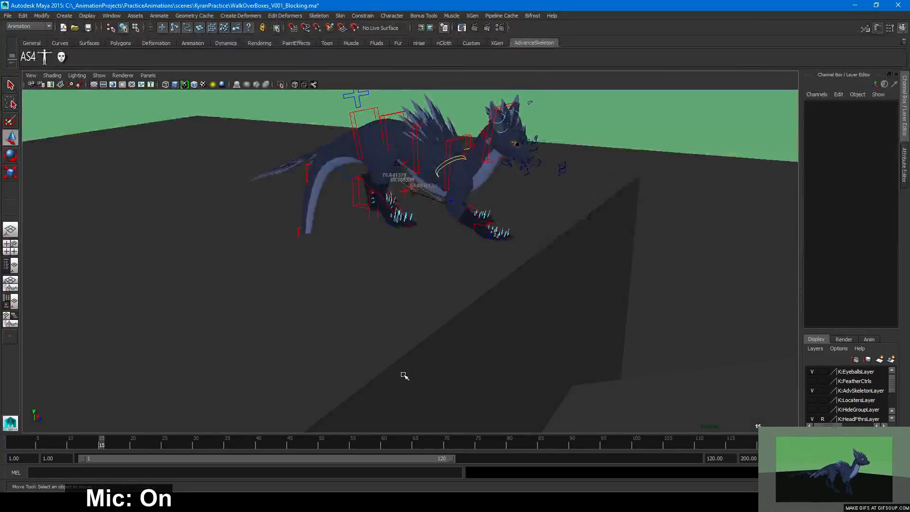
alt+drag(482, 340, 493, 308)
alt+right_drag(493, 308, 368, 321)
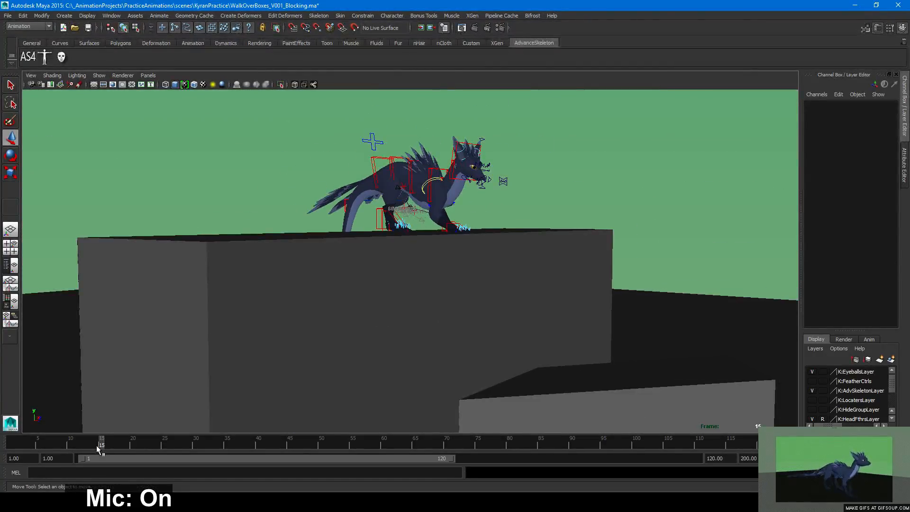
Compare the crouched pose at frame 10 with the standing pose at frames 15 and 16
drag(98, 445, 70, 444)
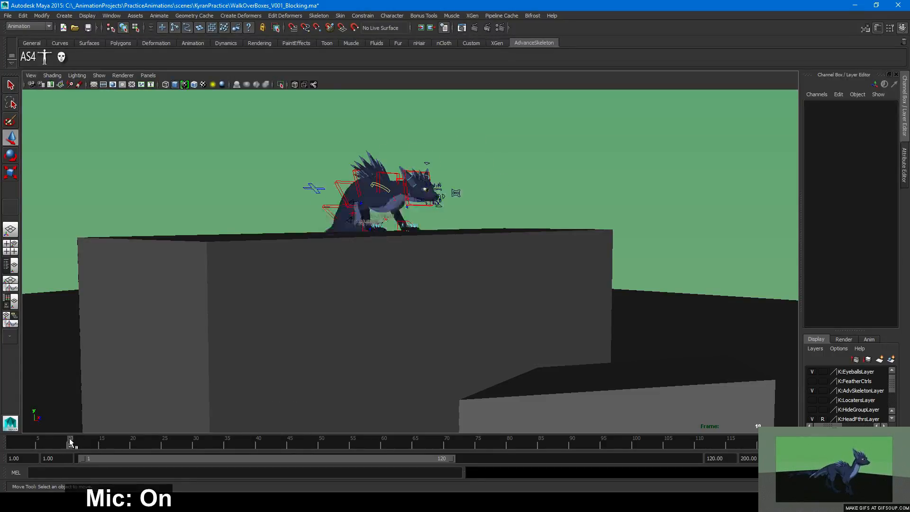
alt+drag(398, 299, 250, 371)
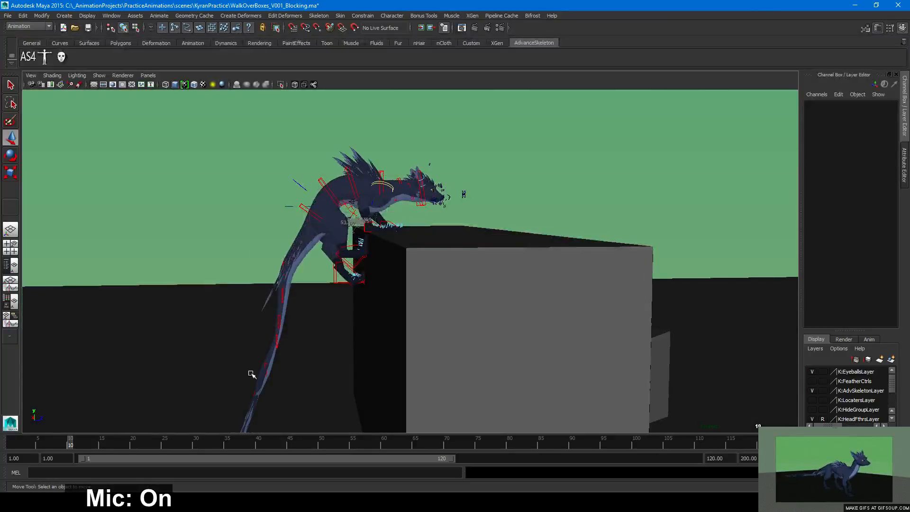
drag(67, 442, 102, 444)
alt+drag(243, 377, 426, 345)
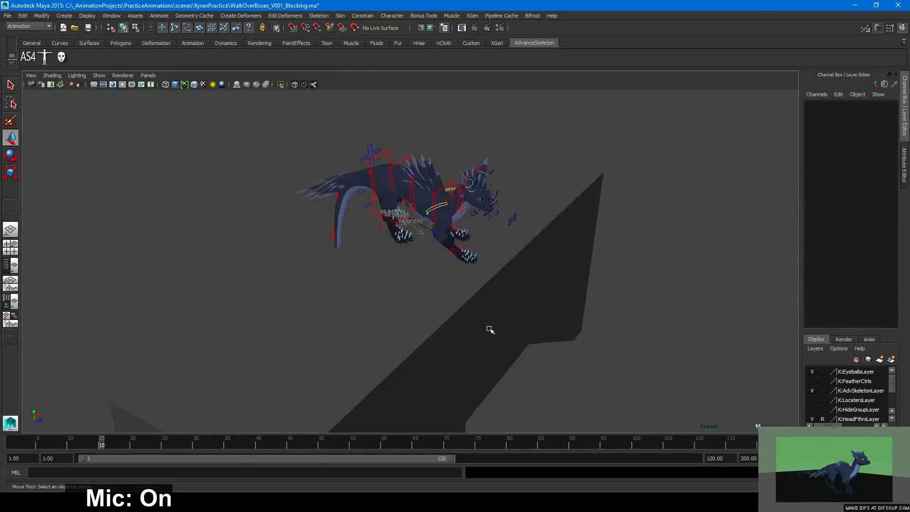
alt+drag(490, 327, 398, 302)
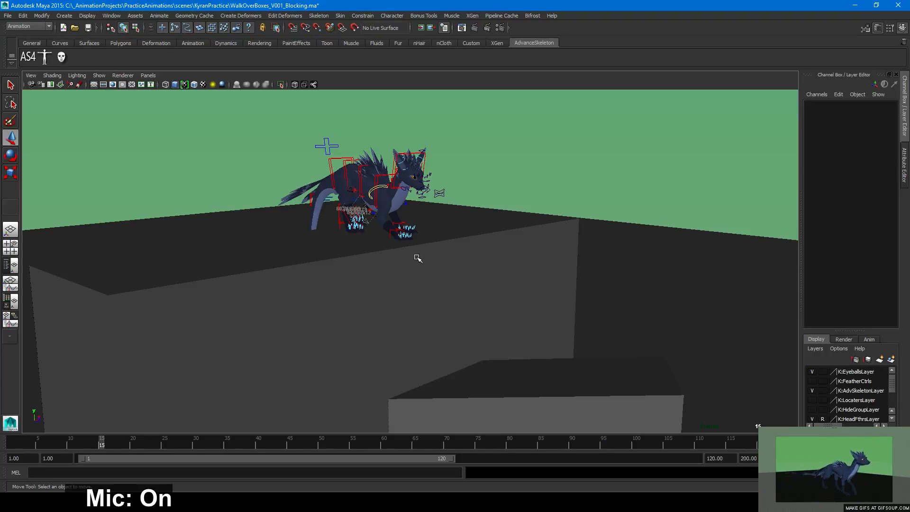
mouse_move(405, 284)
alt+mouse_down()
mouse_move(368, 276)
mouse_move(331, 290)
mouse_move(325, 270)
mouse_move(378, 287)
mouse_move(242, 297)
mouse_move(160, 289)
mouse_move(421, 291)
alt+mouse_up()
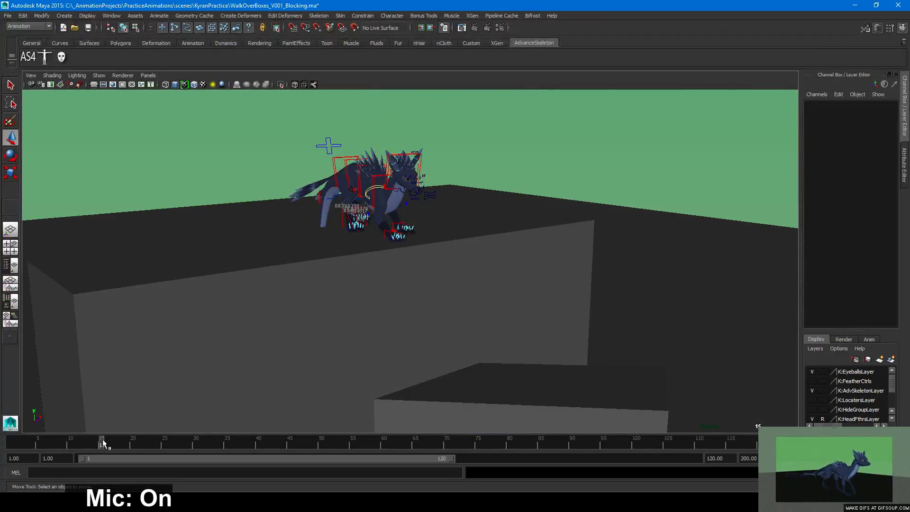
mouse_move(101, 442)
mouse_down()
mouse_move(144, 439)
mouse_move(47, 439)
mouse_move(108, 442)
mouse_up()
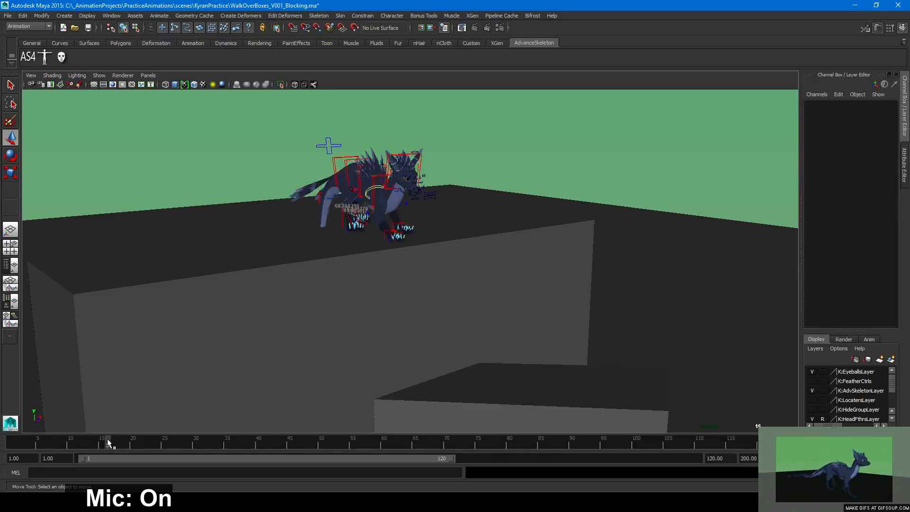
alt+drag(327, 355, 341, 351)
mouse_move(102, 444)
mouse_down()
mouse_move(77, 443)
mouse_move(108, 442)
mouse_up()
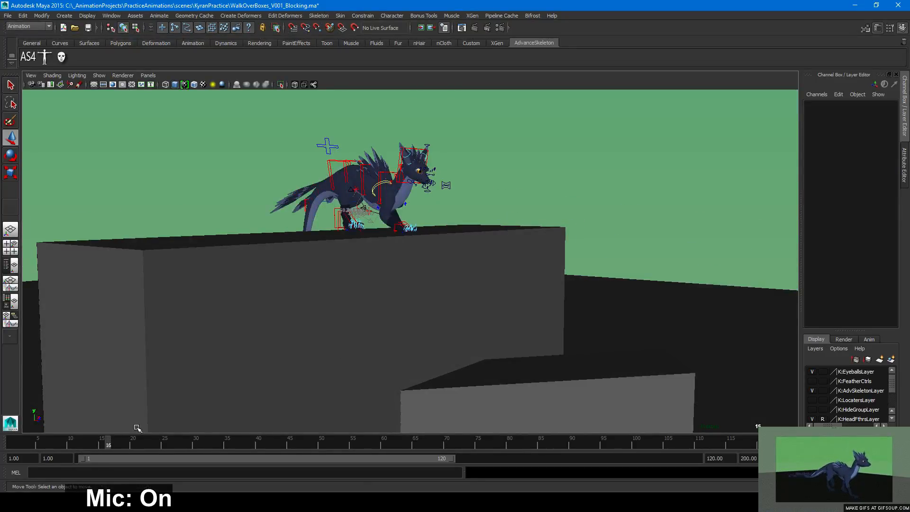
Open the AdvancedSkeleton biped control picker and select all of the dragon's controls
click(44, 58)
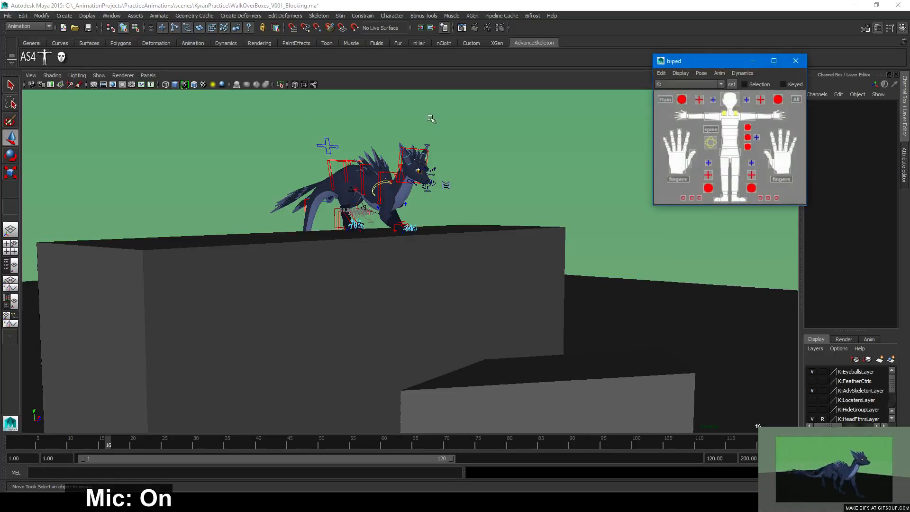
click(797, 100)
alt+drag(493, 181, 545, 197)
alt+middle_drag(545, 197, 605, 265)
alt+right_drag(604, 265, 663, 279)
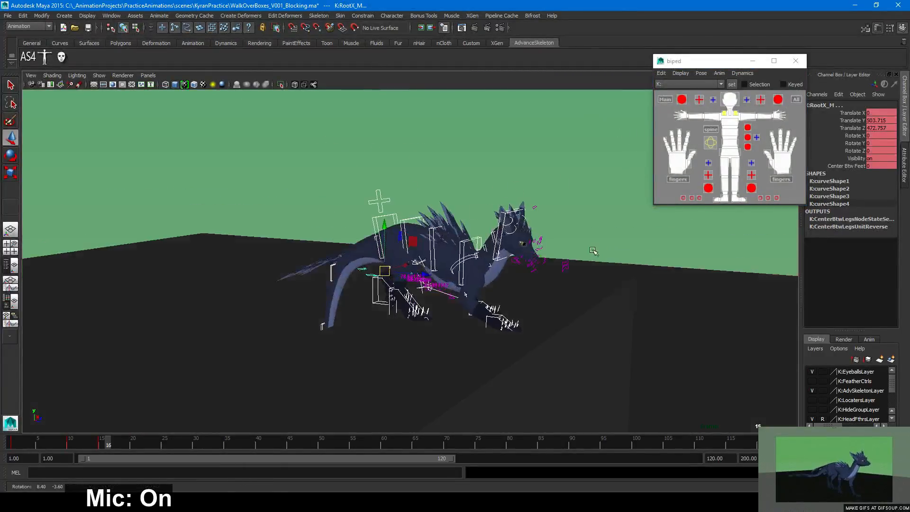
Set up two side-by-side views with camera1 shown beside the perspective view, and widen the camera1 view
click(14, 266)
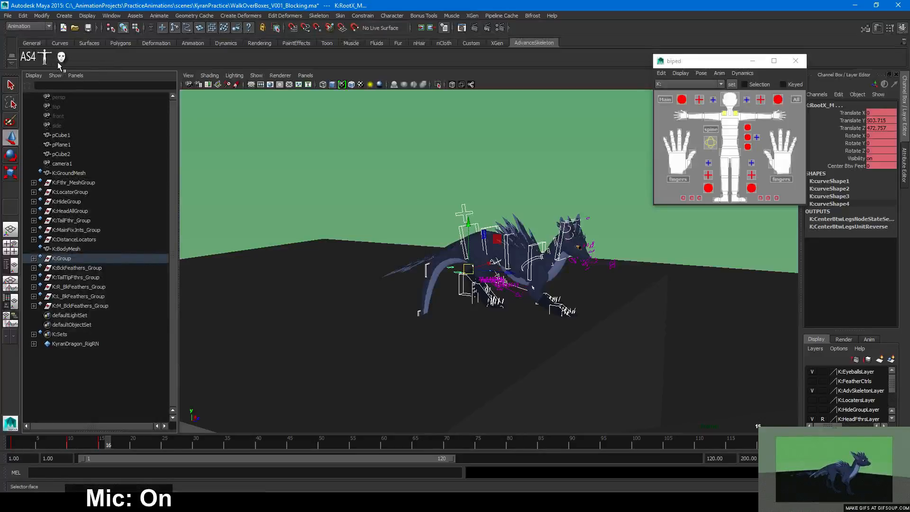
click(76, 75)
click(166, 93)
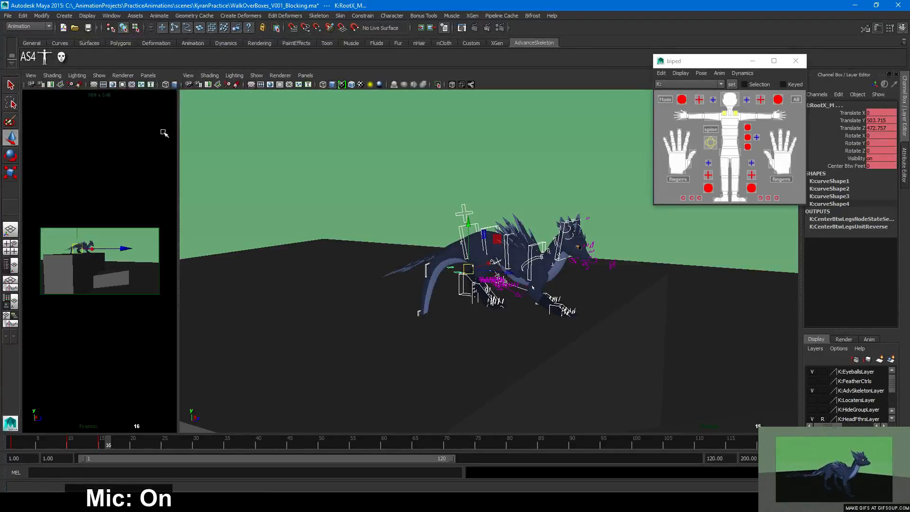
click(230, 152)
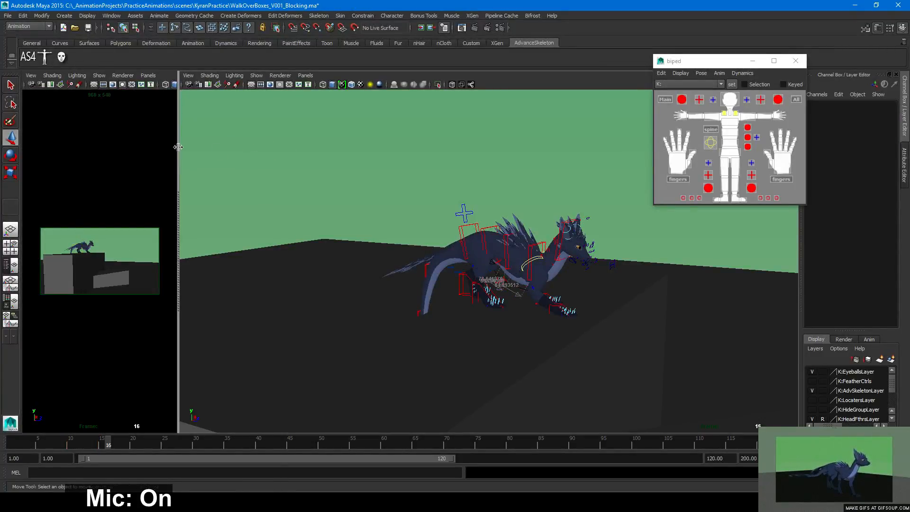
drag(179, 142, 350, 155)
Narrow the camera1 view slightly and frame the dragon closely in the perspective view
alt+middle_drag(518, 215, 411, 179)
alt+right_drag(412, 180, 504, 213)
alt+middle_drag(390, 158, 502, 217)
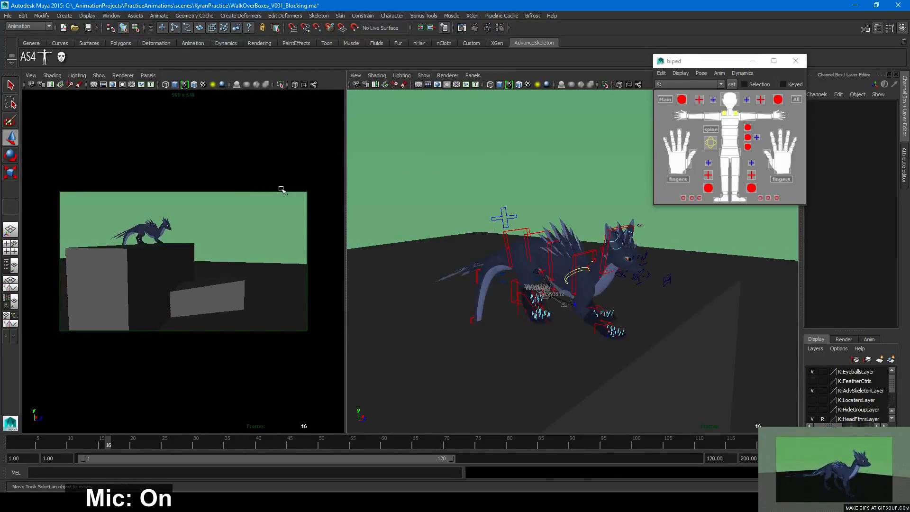
drag(344, 181, 324, 179)
alt+right_drag(479, 263, 342, 215)
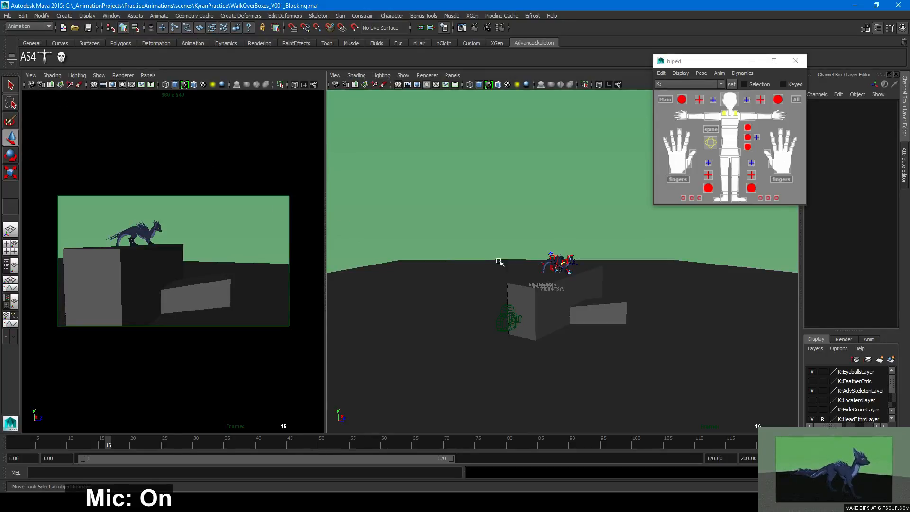
alt+drag(428, 250, 438, 245)
scroll(441, 249, up, 3)
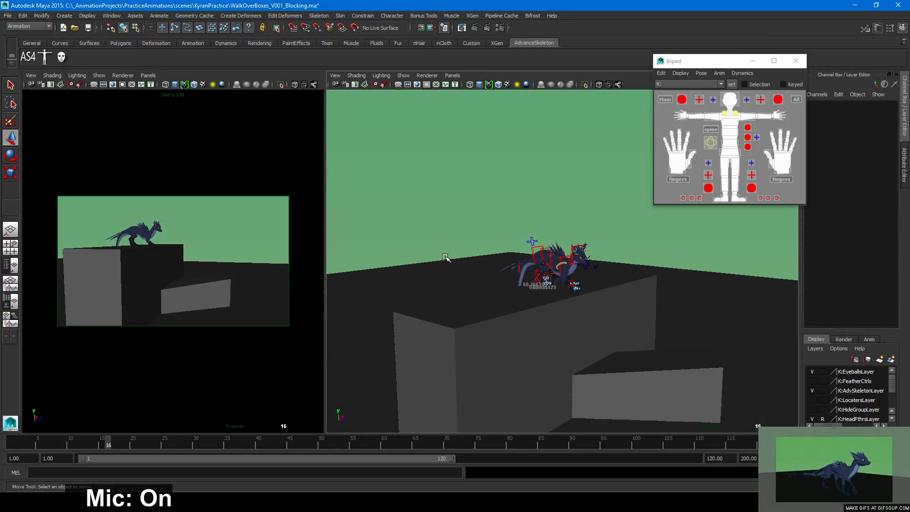
scroll(445, 257, up, 4)
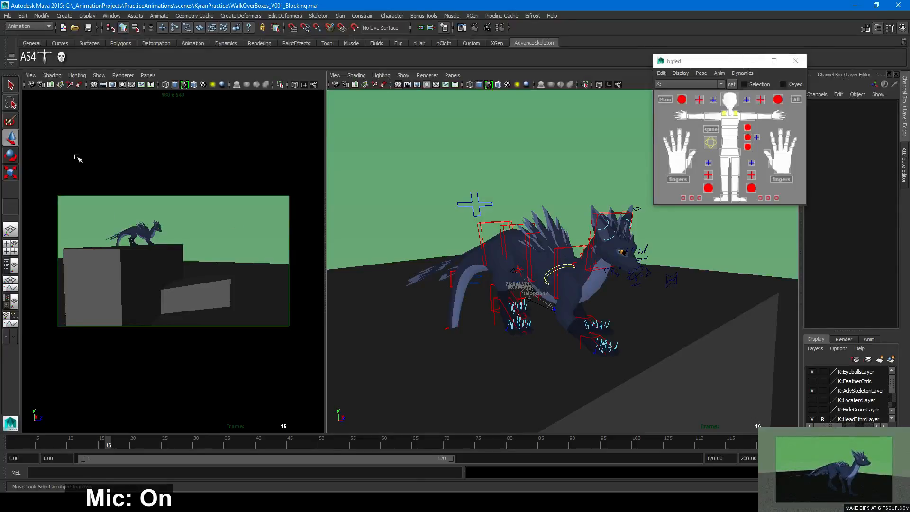
Move camera1 closer to the boxes at frame 1, to about X -1307 and Y 677, and key it
click(31, 84)
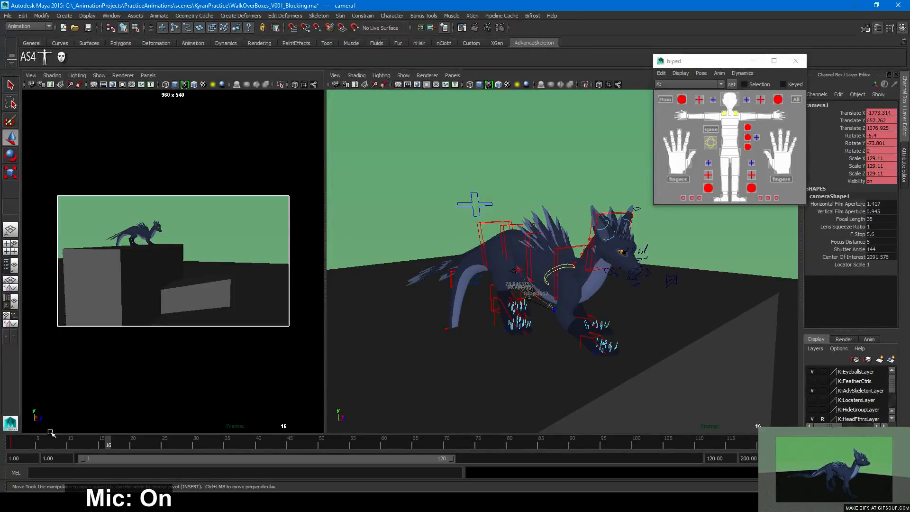
drag(28, 447, 13, 446)
alt+right_drag(117, 297, 142, 312)
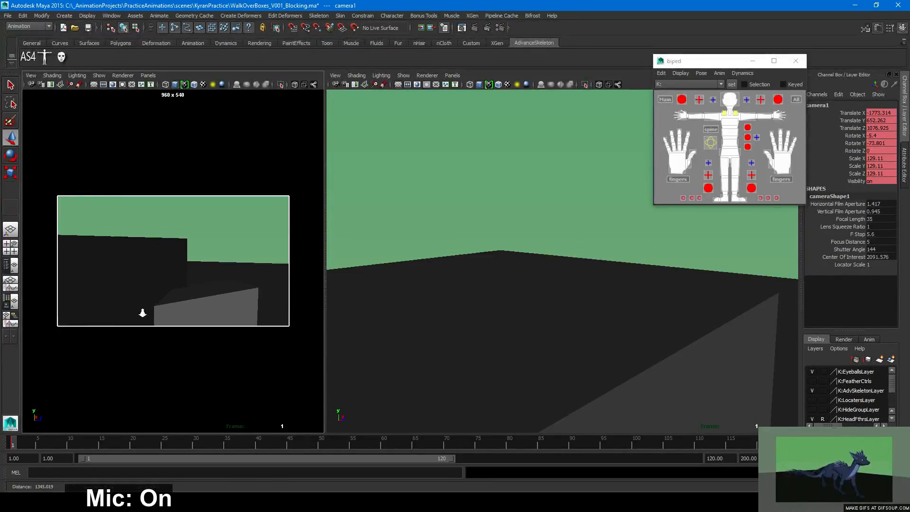
alt+middle_drag(143, 313, 195, 312)
alt+right_drag(194, 312, 201, 311)
mouse_move(196, 312)
alt+mouse_down()
mouse_move(187, 317)
mouse_move(205, 311)
alt+mouse_up()
alt+right_drag(205, 311, 181, 303)
alt+middle_drag(181, 303, 182, 303)
key(s)
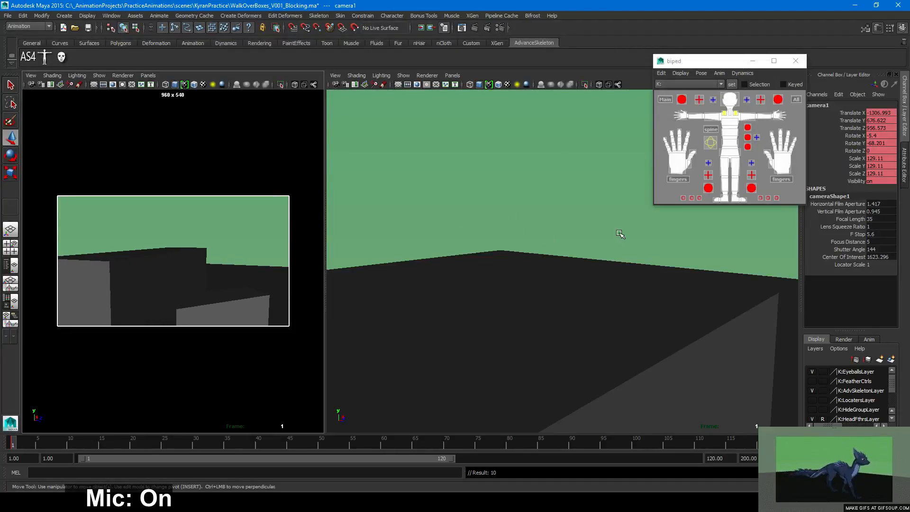
click(552, 211)
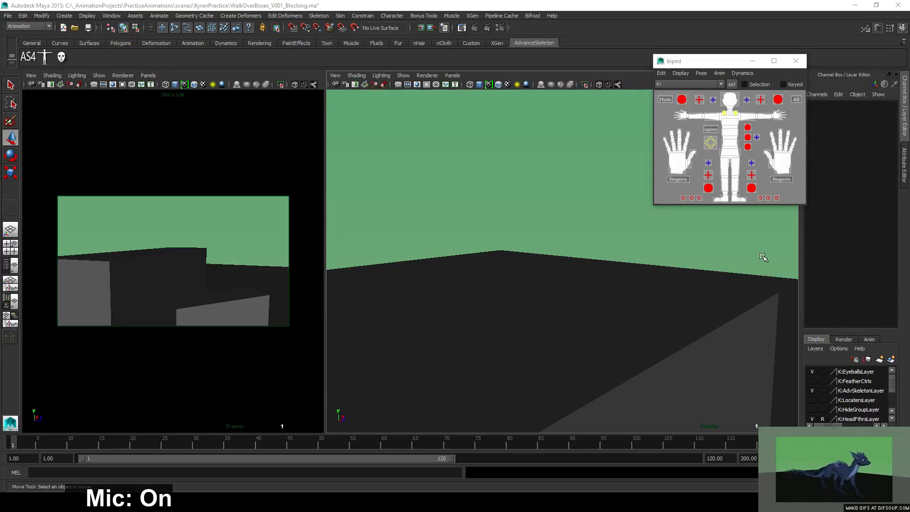
alt+middle_drag(512, 270, 561, 234)
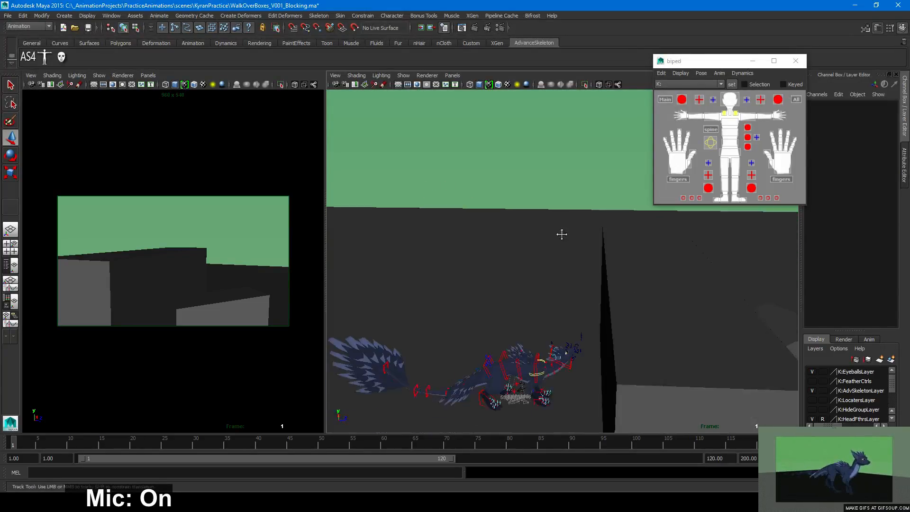
alt+drag(561, 234, 638, 290)
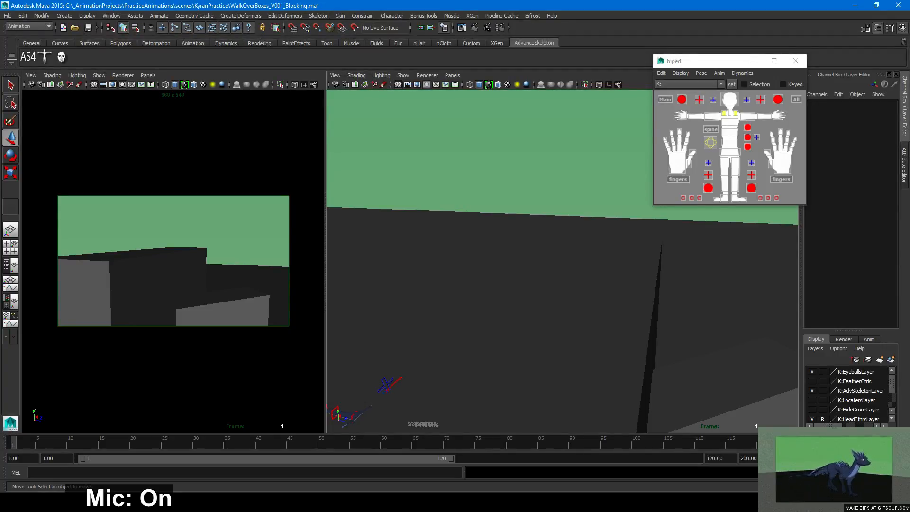
mouse_move(560, 280)
alt+mouse_down()
mouse_move(583, 268)
mouse_move(566, 274)
alt+mouse_up()
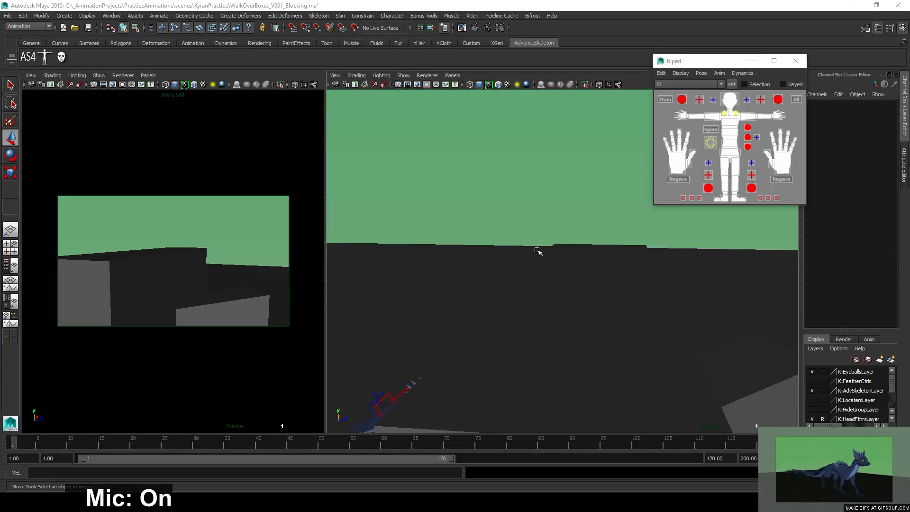
mouse_move(554, 250)
alt+mouse_down()
mouse_move(489, 270)
mouse_move(500, 229)
mouse_move(544, 245)
alt+mouse_up()
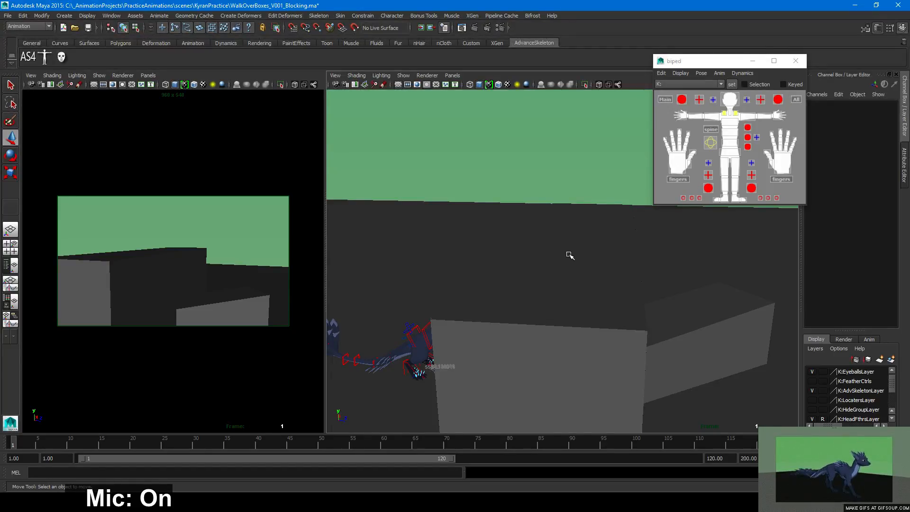
click(250, 287)
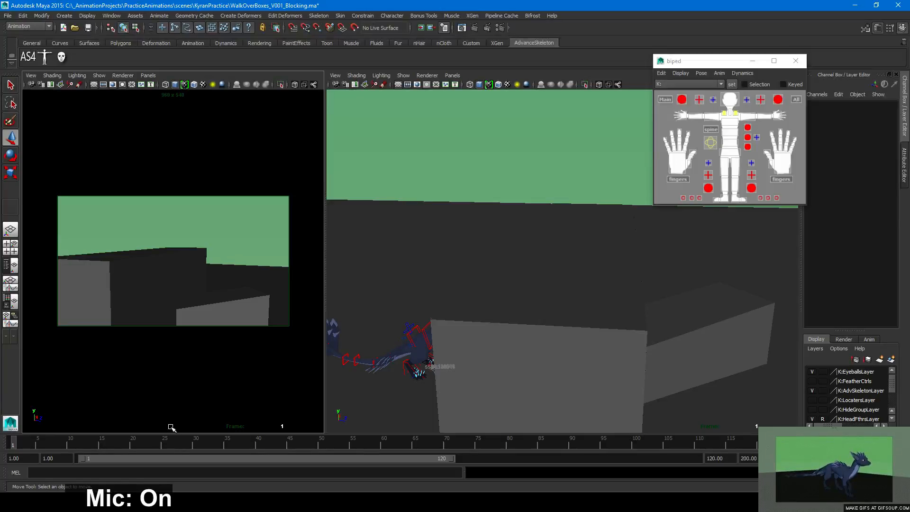
Go to frame 20 and frame the dragon near the tall box's edge in the perspective view
mouse_move(120, 445)
mouse_down()
mouse_move(108, 447)
mouse_move(176, 445)
mouse_move(102, 445)
mouse_move(134, 444)
mouse_up()
alt+drag(672, 320, 518, 303)
alt+middle_drag(517, 303, 540, 337)
alt+right_drag(541, 337, 694, 351)
alt+drag(695, 352, 682, 341)
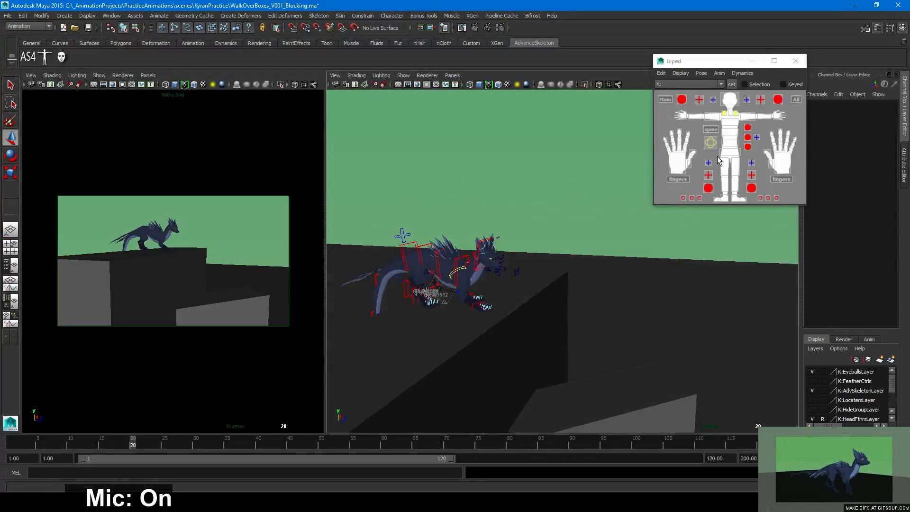
Restrict the viewport selection mask to curves by turning all object types off and enabling only curves
click(796, 100)
alt+drag(633, 241, 624, 236)
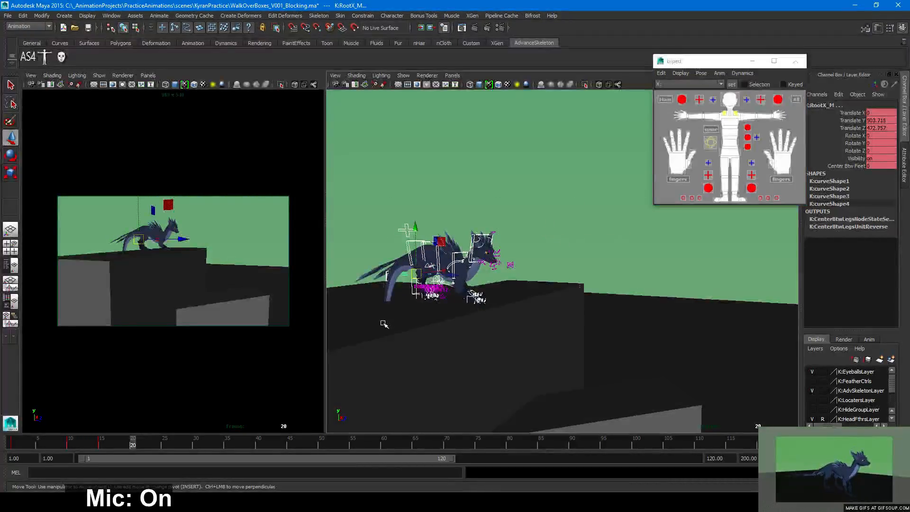
click(545, 158)
click(151, 30)
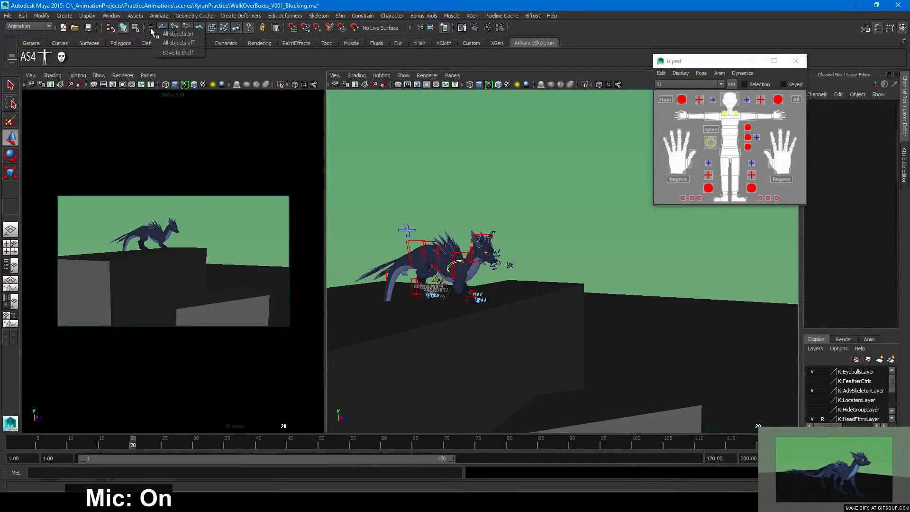
click(164, 42)
click(187, 28)
Select all of the dragon's rig controls and key the held pose at frame 25
click(797, 99)
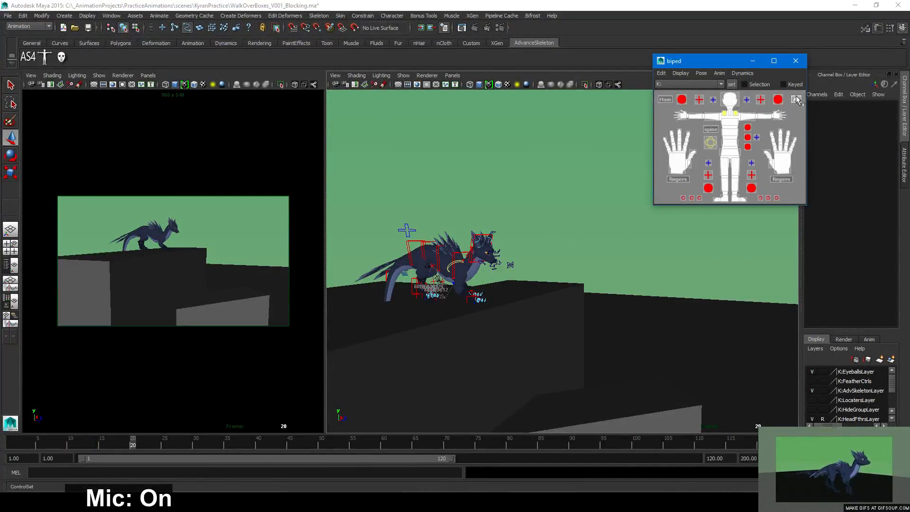
alt+right_drag(485, 329, 521, 329)
alt+middle_drag(520, 329, 507, 300)
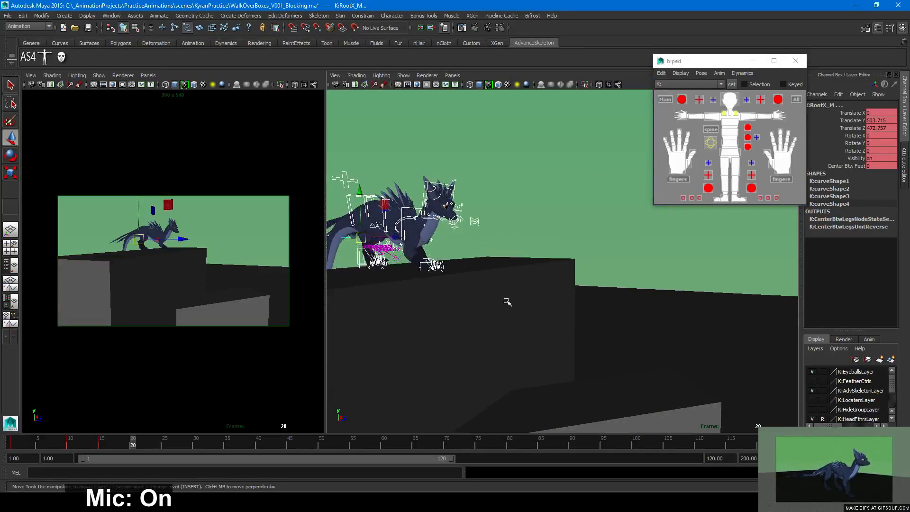
drag(120, 444, 166, 445)
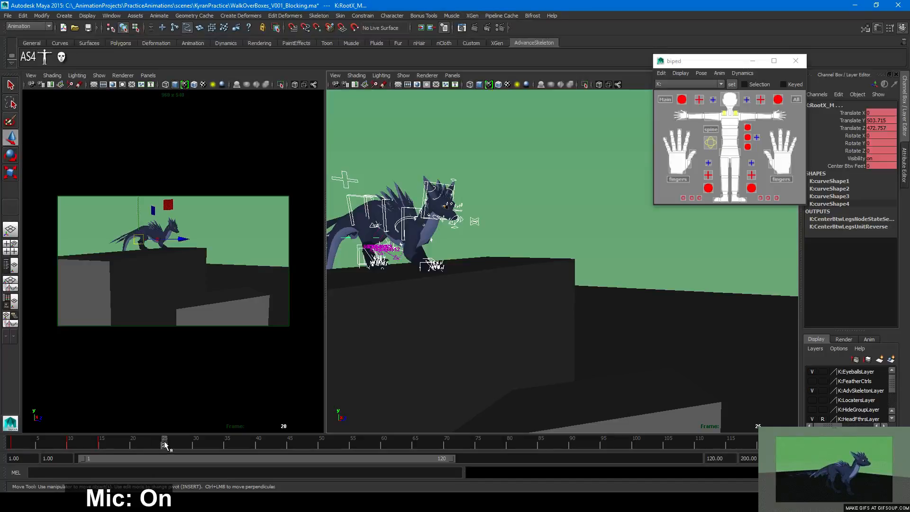
key(s)
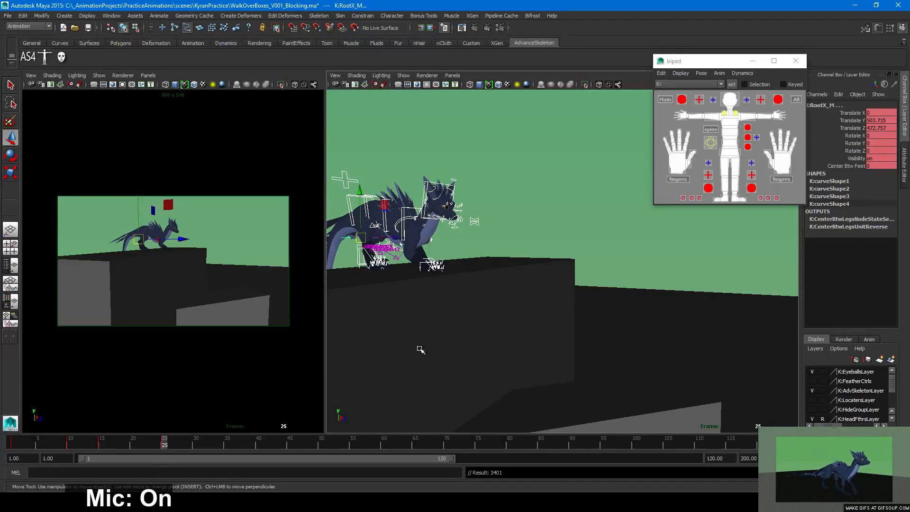
Try moving the dragon's root control and chest spine control at frame 25
alt+middle_drag(423, 310, 482, 321)
alt+right_drag(481, 321, 534, 352)
alt+middle_drag(534, 351, 593, 367)
alt+drag(592, 367, 601, 378)
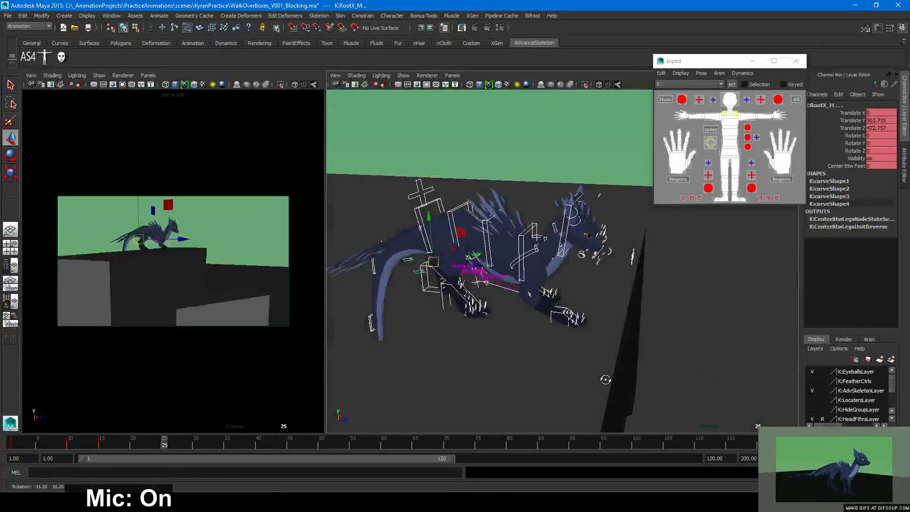
alt+drag(405, 231, 464, 279)
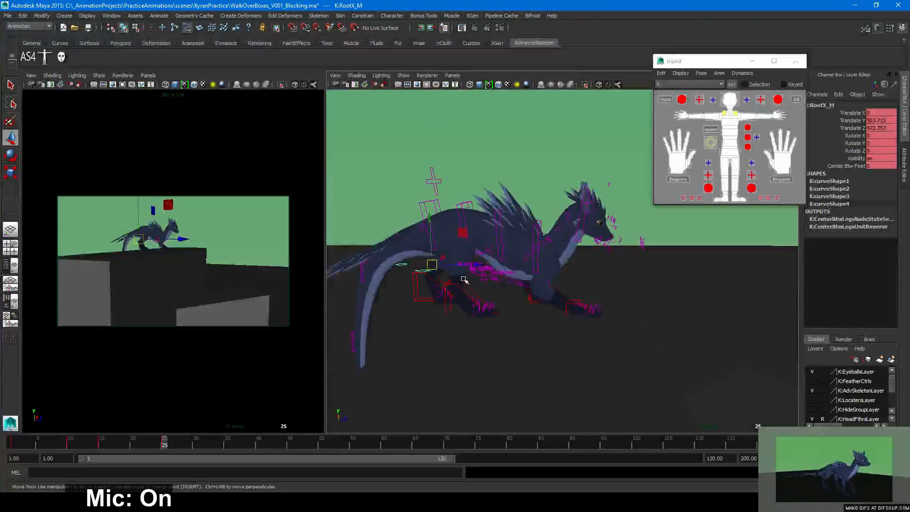
mouse_move(460, 240)
mouse_down()
mouse_move(461, 227)
mouse_move(476, 232)
mouse_move(470, 236)
mouse_up()
click(539, 226)
drag(567, 216, 567, 197)
key(ctrl+z)
Try moving the hip and chest spine controls together at frame 25, and reselect the root control
click(426, 203)
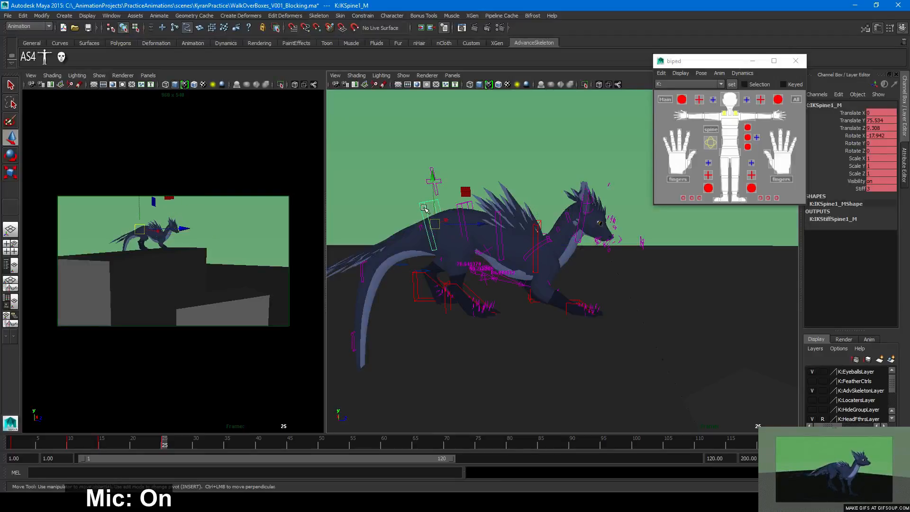
shift+click(538, 227)
mouse_move(583, 215)
mouse_down()
mouse_move(613, 216)
mouse_move(548, 215)
mouse_move(596, 209)
mouse_up()
key(ctrl+z)
click(407, 266)
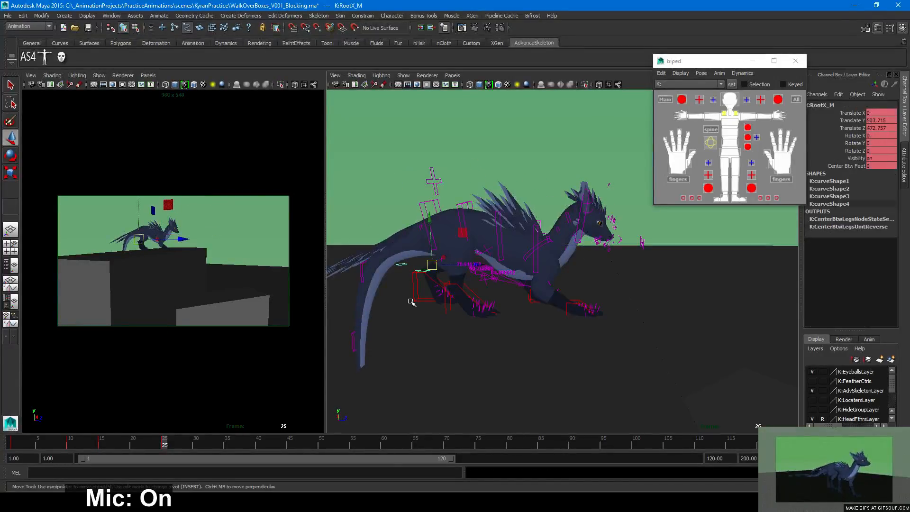
Review the dragon's poses at frames 1 and 10 with the root control selected
drag(138, 446, 6, 449)
alt+right_drag(545, 350, 427, 360)
alt+middle_drag(426, 361, 524, 331)
alt+right_drag(524, 332, 566, 352)
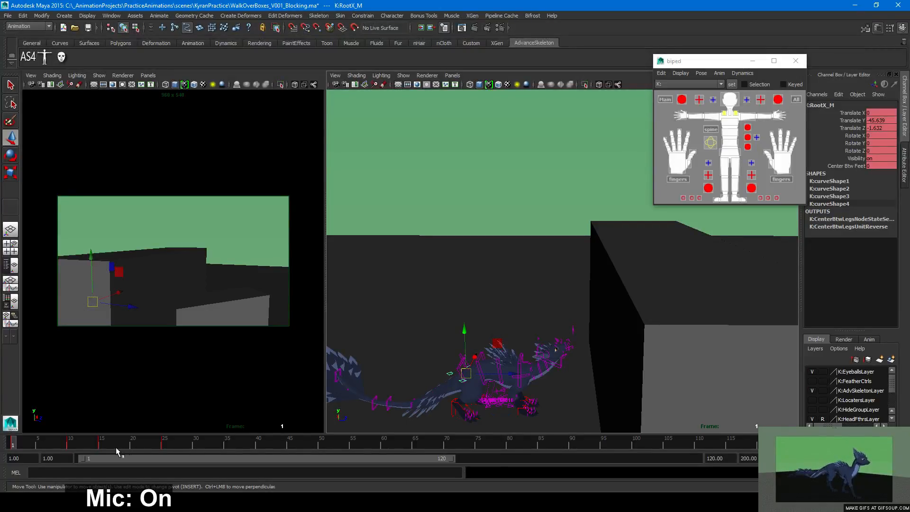
click(70, 446)
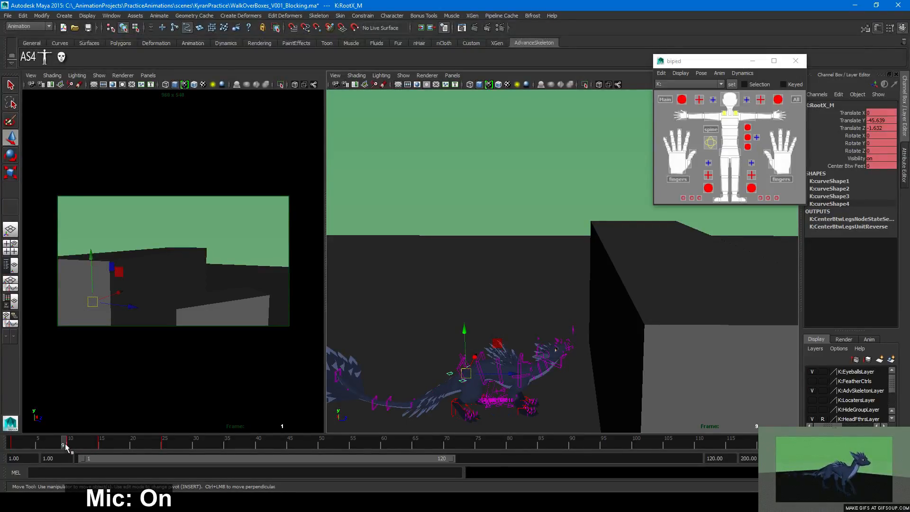
drag(72, 446, 70, 445)
Try moving the root control at frame 10, picking the chest spine control and the root again
drag(587, 191, 588, 192)
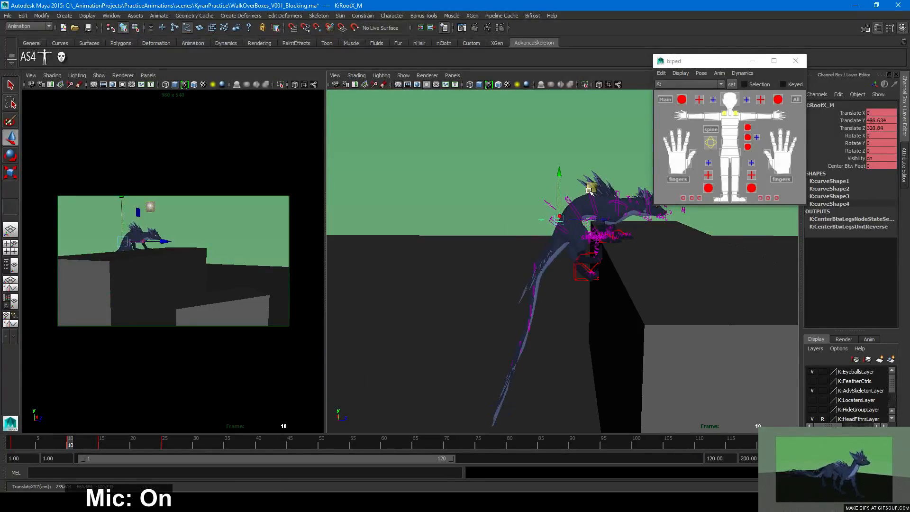
key(ctrl+z)
alt+drag(588, 246, 566, 315)
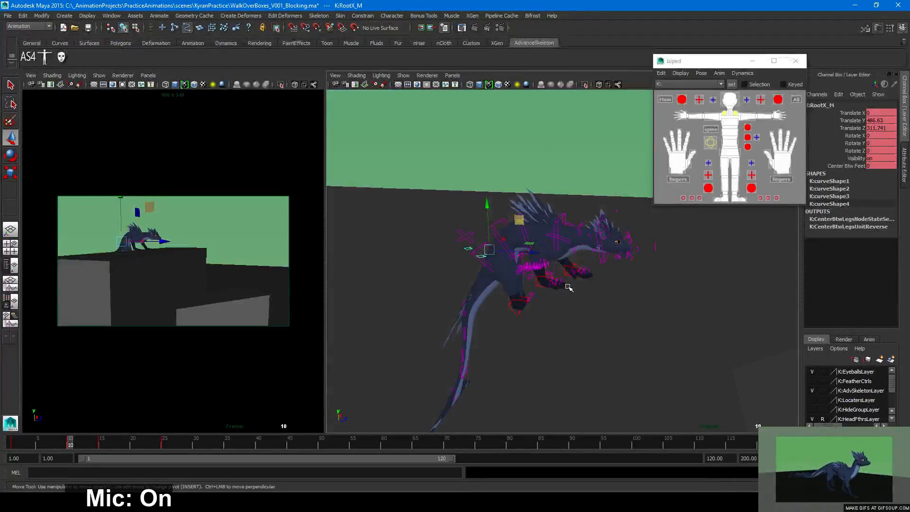
click(563, 218)
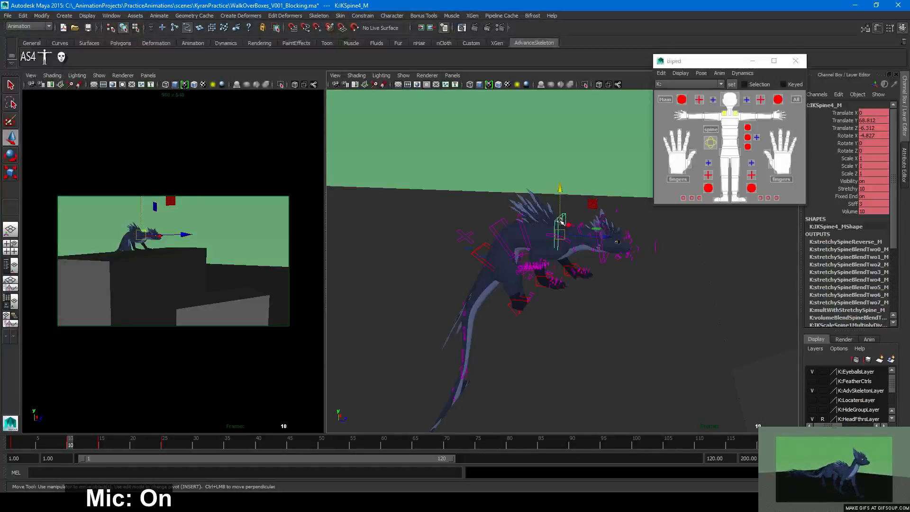
click(468, 249)
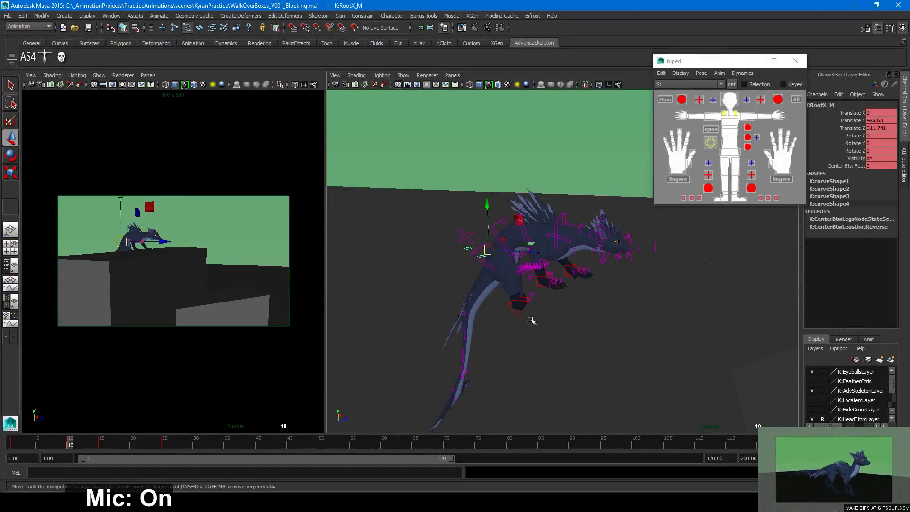
Check the dragon's pose at frame 15 from the side and go to frame 13
alt+drag(528, 315, 487, 275)
click(101, 443)
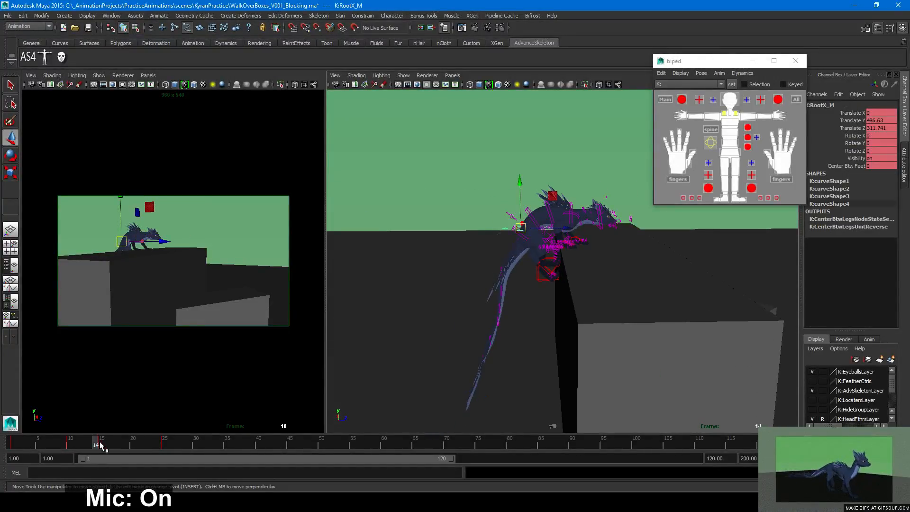
mouse_move(99, 443)
mouse_down()
mouse_move(89, 443)
mouse_move(100, 443)
mouse_up()
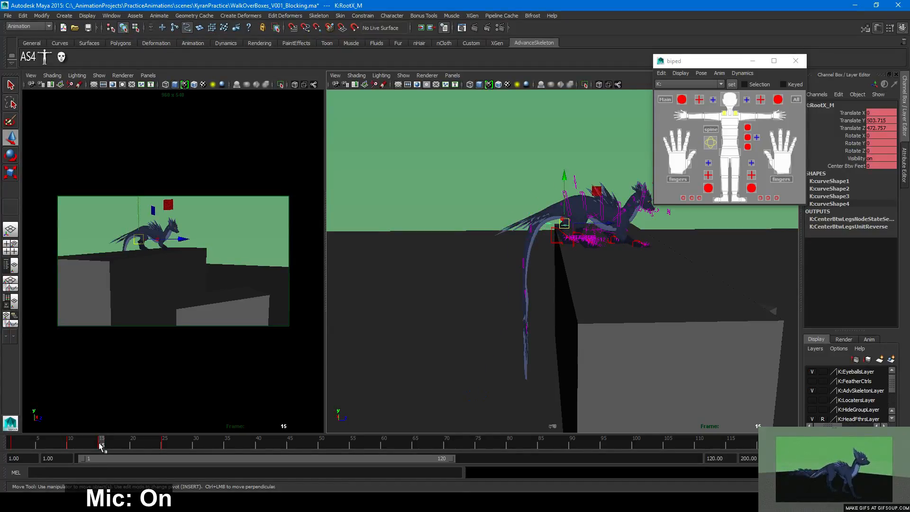
click(89, 444)
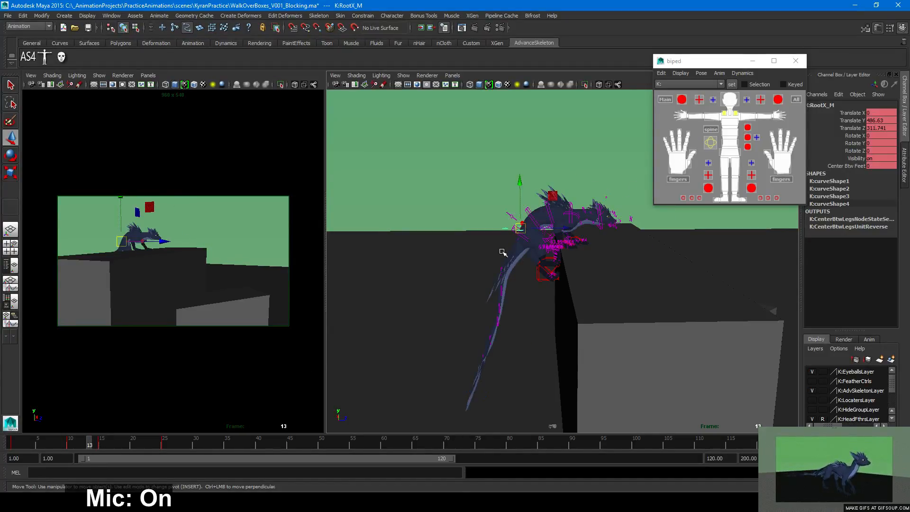
Try raising the hip and chest spine controls together at frame 13
click(545, 230)
click(571, 207)
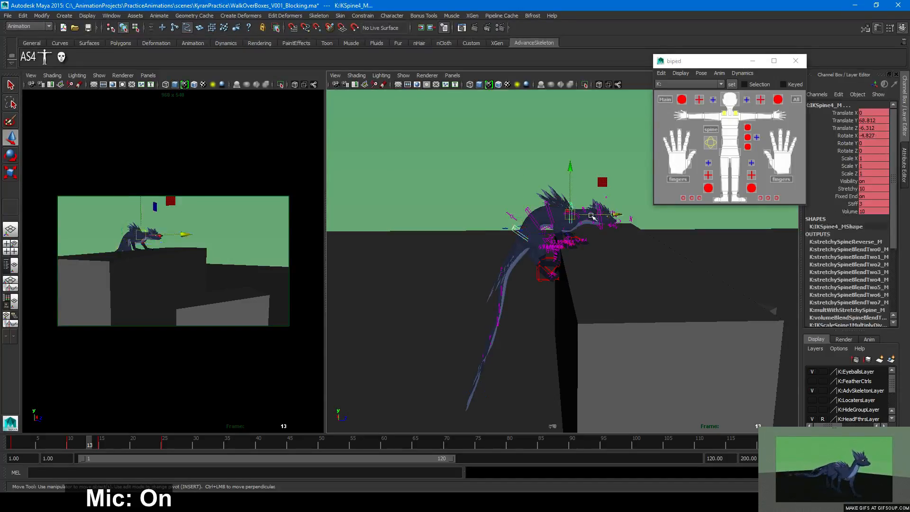
middle_drag(601, 192, 597, 175)
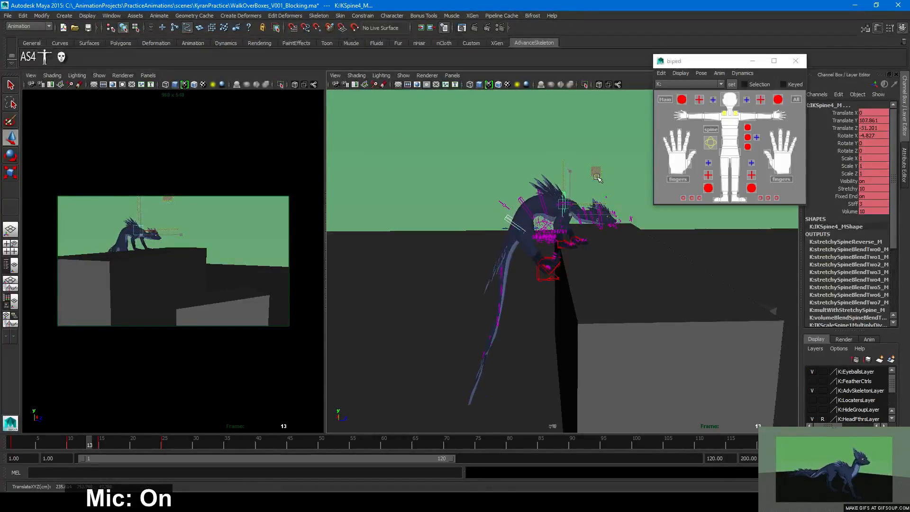
key(ctrl+z)
key(ctrl+z)
key(ctrl+z)
Try moving the hip and chest spine controls together with the neck controls at frame 13
click(601, 230)
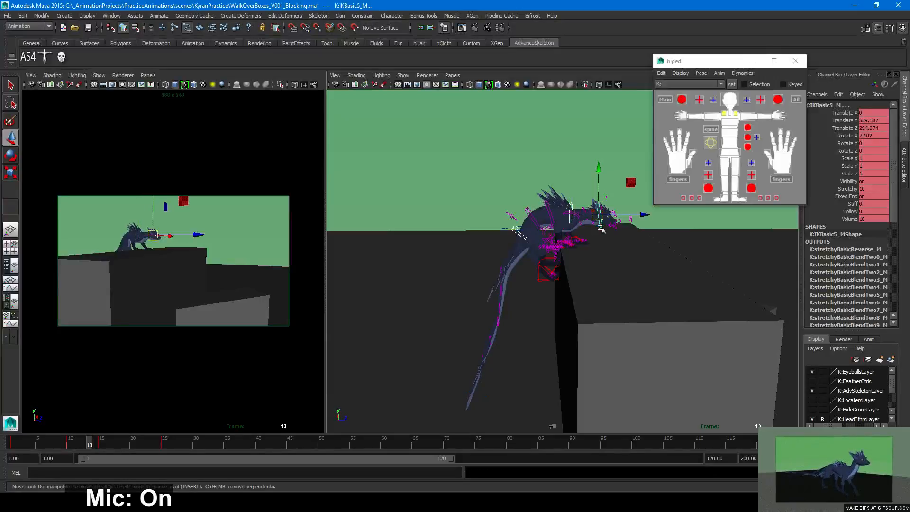
click(587, 214)
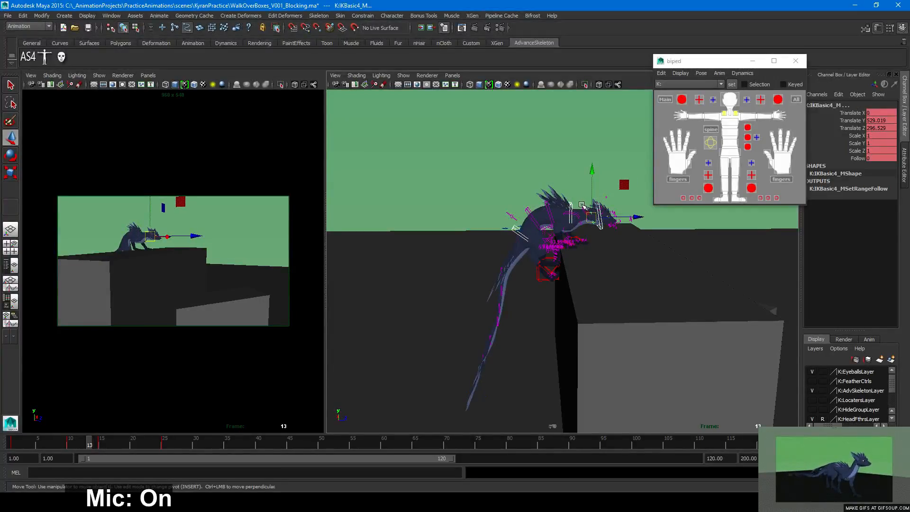
click(582, 212)
click(579, 221)
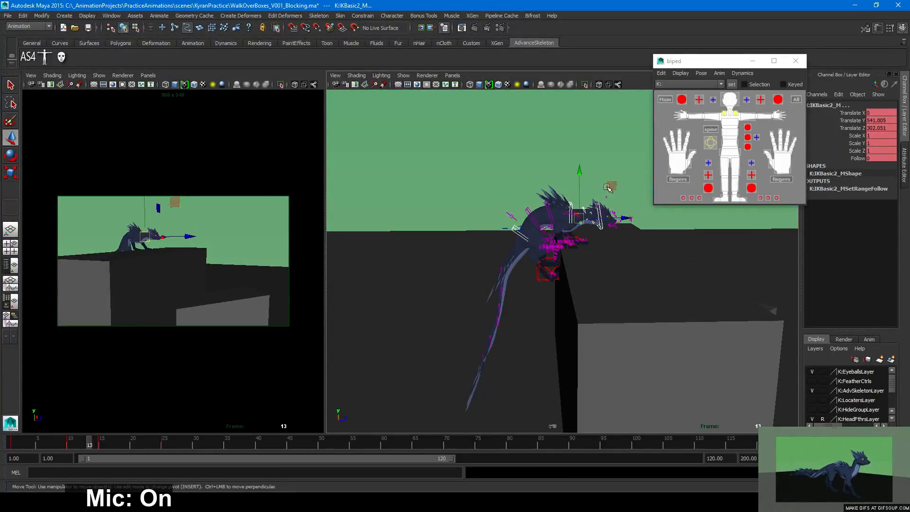
mouse_move(610, 185)
mouse_down()
mouse_move(611, 172)
mouse_move(624, 178)
mouse_move(589, 185)
mouse_move(618, 172)
mouse_move(618, 182)
mouse_up()
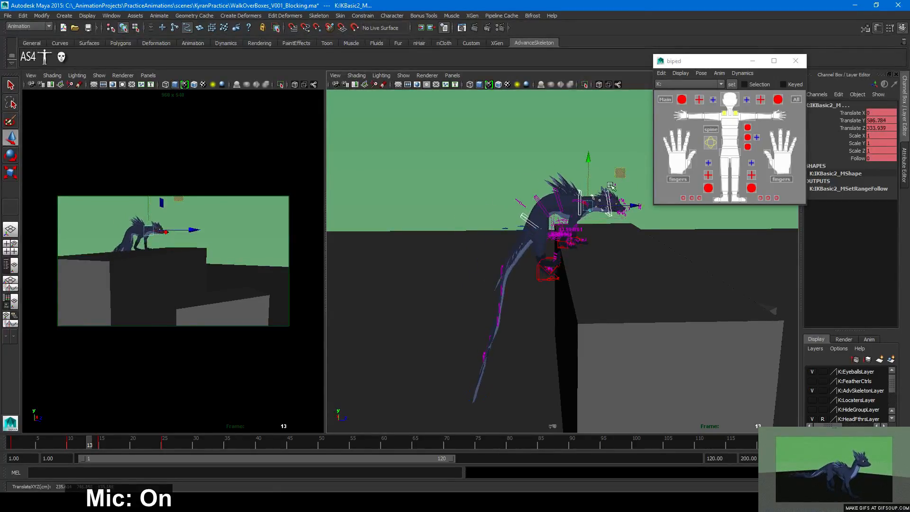
mouse_move(625, 251)
alt+mouse_down()
mouse_move(547, 265)
mouse_move(626, 261)
alt+mouse_up()
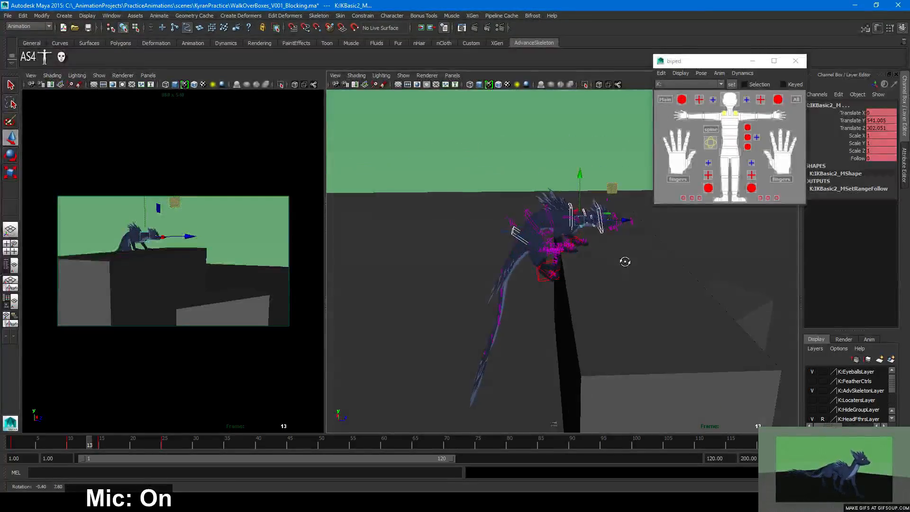
Try moving only the root control at frame 13
alt+drag(480, 269, 498, 249)
click(507, 228)
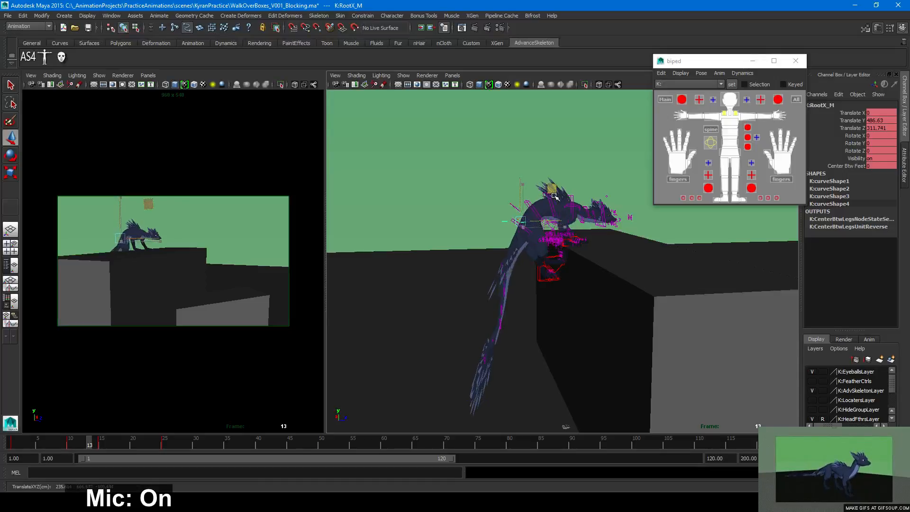
key(ctrl+z)
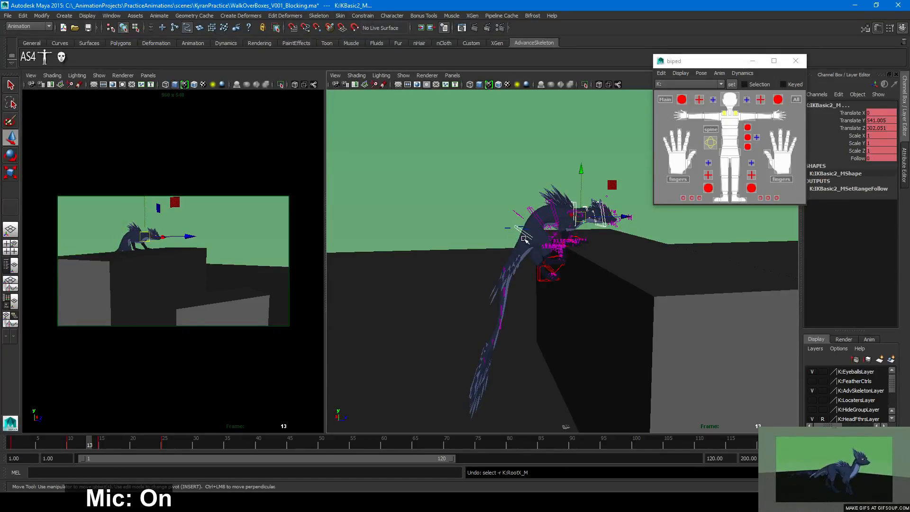
Examine the dragon's body and leg pose at frame 13 from several angles in the perspective view
alt+drag(541, 277, 583, 303)
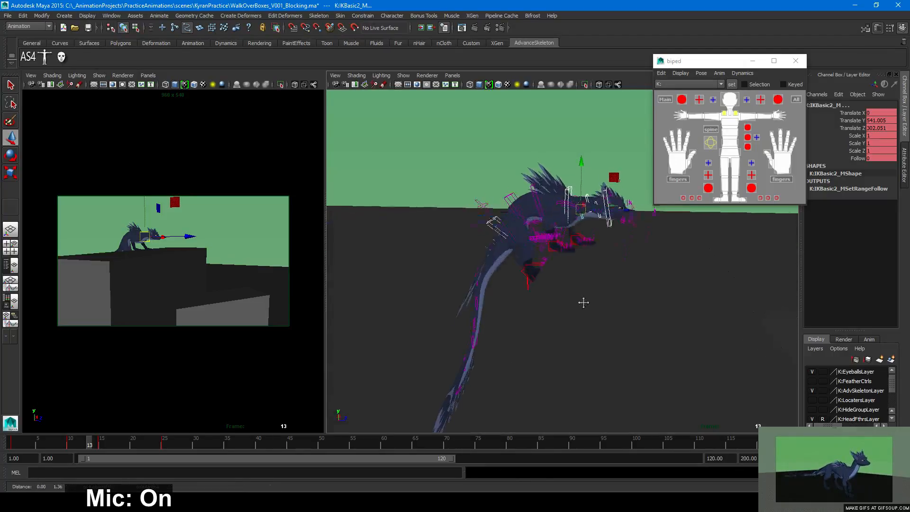
scroll(583, 299, up, 6)
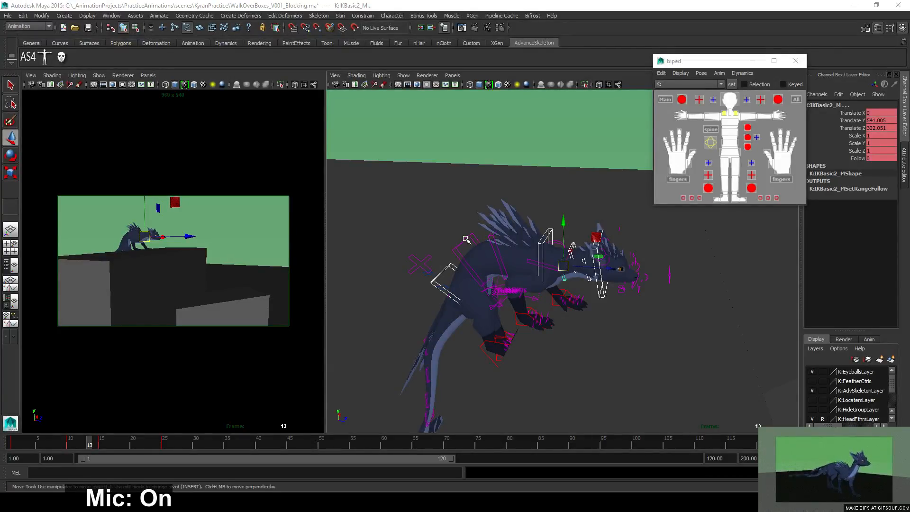
alt+drag(654, 256, 601, 280)
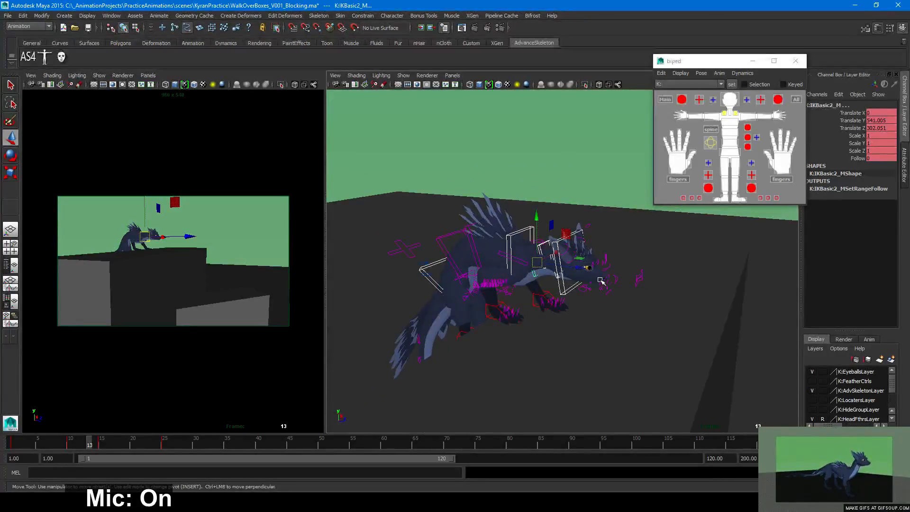
alt+drag(566, 313, 548, 303)
alt+right_drag(553, 317, 575, 308)
alt+middle_drag(575, 310, 584, 295)
alt+right_drag(583, 295, 627, 301)
alt+drag(626, 301, 639, 302)
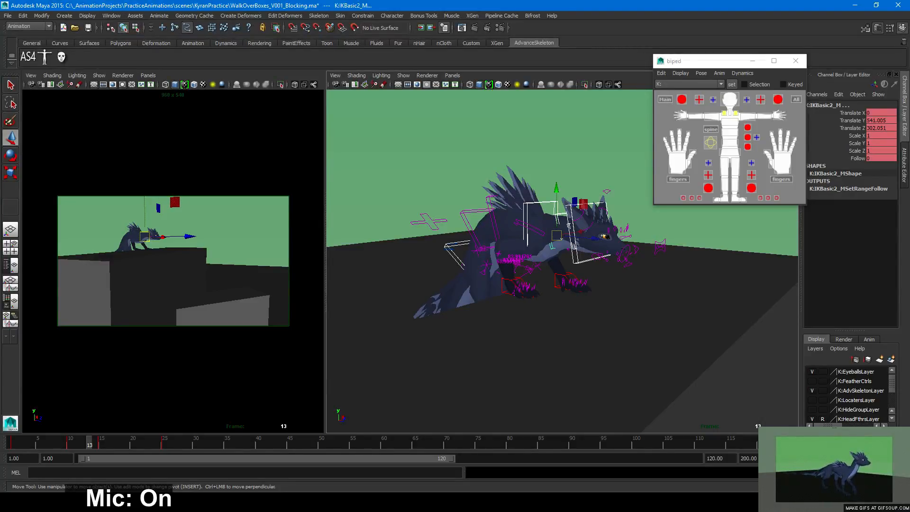
alt+drag(564, 325, 522, 316)
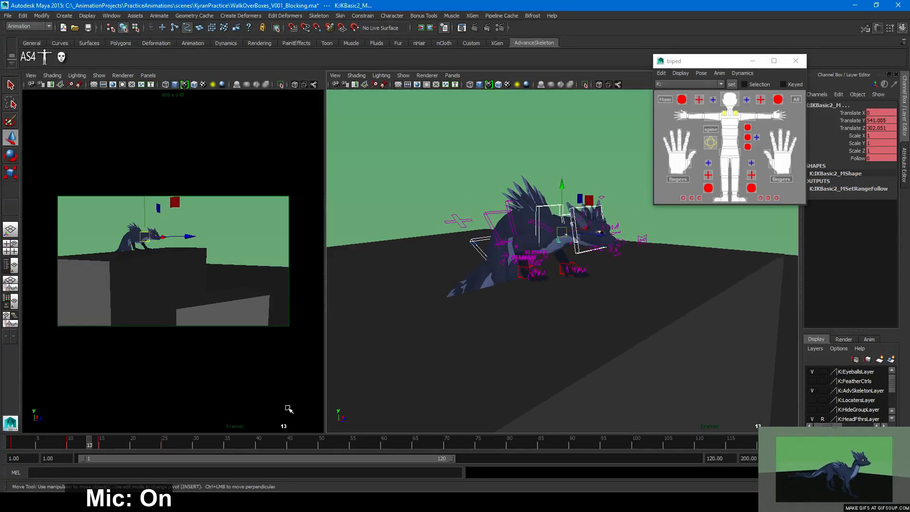
Delete the root control's keys between frames 6 and 34, keeping its key at frame 1
click(461, 257)
click(460, 254)
alt+right_drag(553, 338, 451, 326)
alt+middle_drag(450, 326, 530, 290)
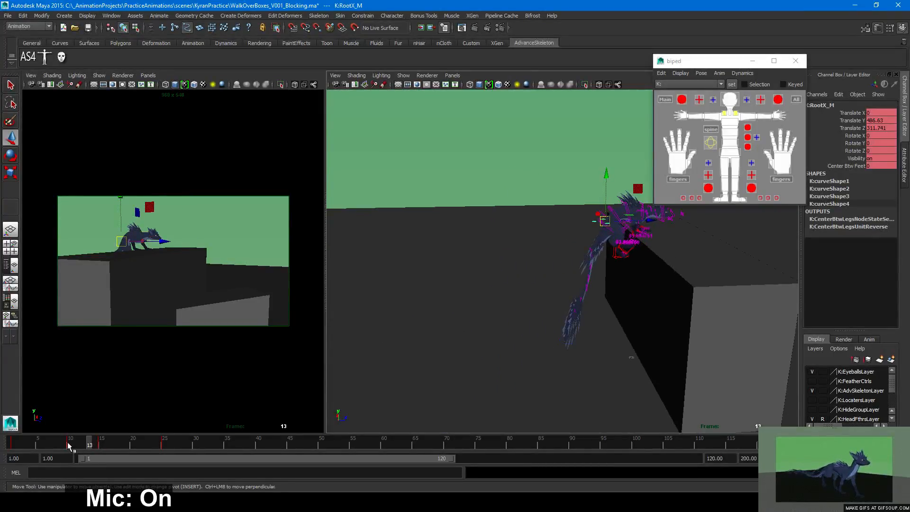
drag(62, 445, 215, 443)
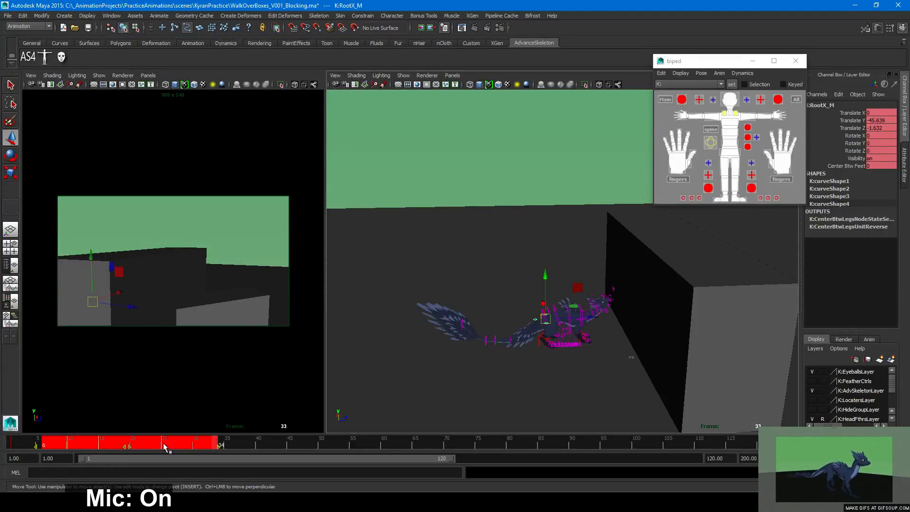
right_click(163, 444)
click(191, 344)
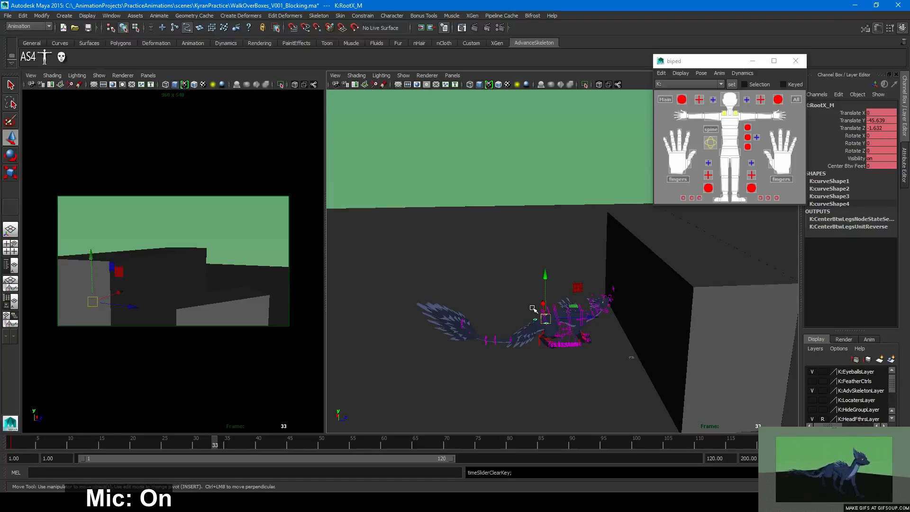
At frame 10, raise the hip and chest spine controls together so the dragon's body rejoins its paws on the box
click(533, 308)
click(543, 310)
click(580, 312)
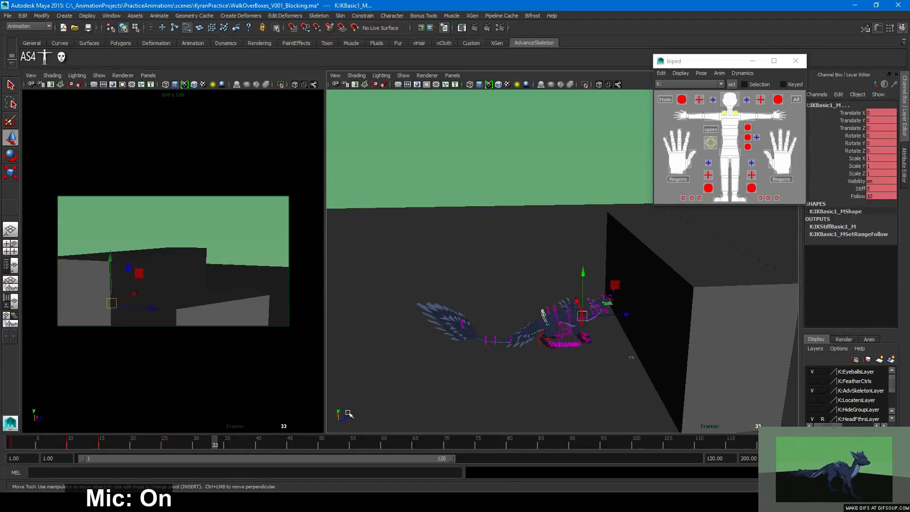
click(581, 311)
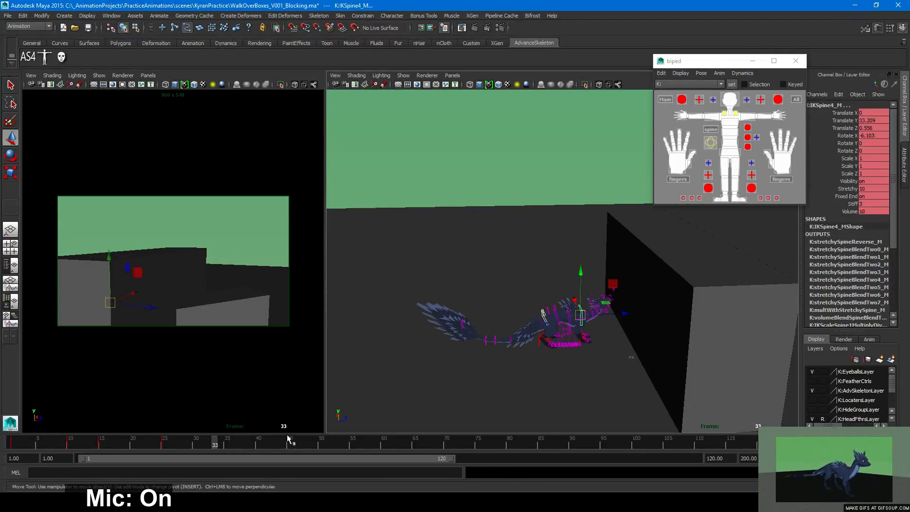
click(69, 442)
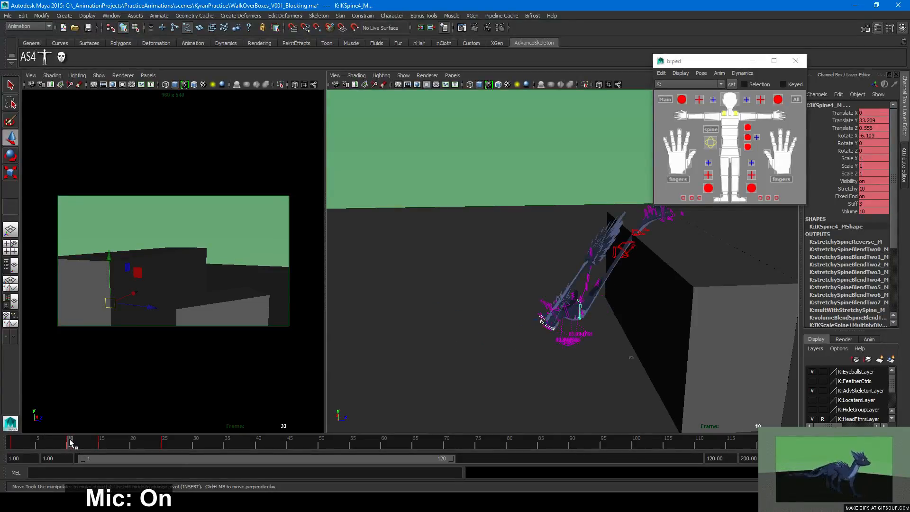
drag(67, 441, 69, 443)
scroll(591, 334, up, 4)
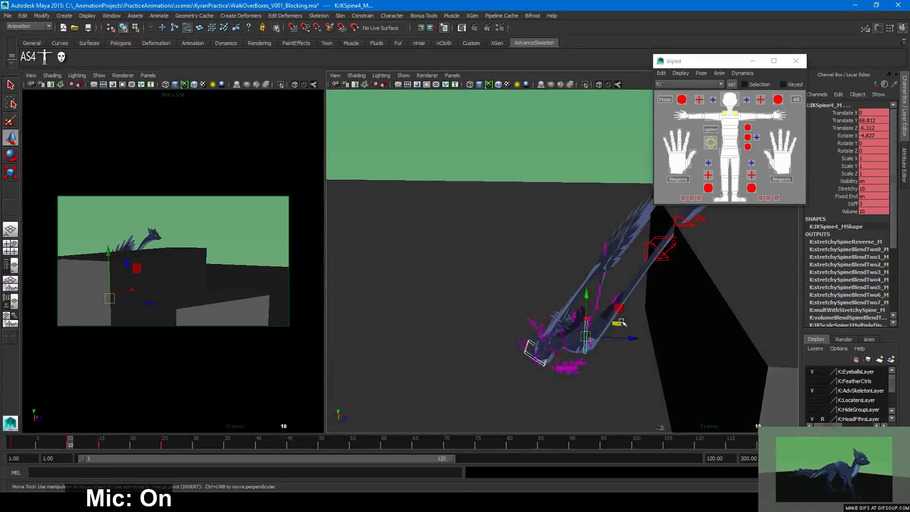
drag(619, 308, 639, 205)
Fine-tune the hip and chest spine controls' height at frame 10 and key both controls
scroll(658, 259, up, 5)
alt+drag(660, 264, 615, 277)
alt+middle_drag(616, 277, 579, 304)
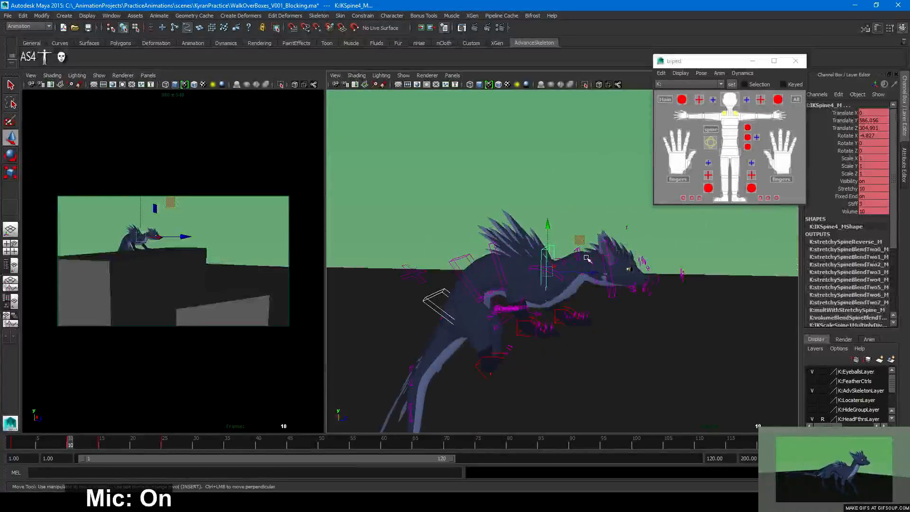
drag(581, 239, 578, 236)
key(s)
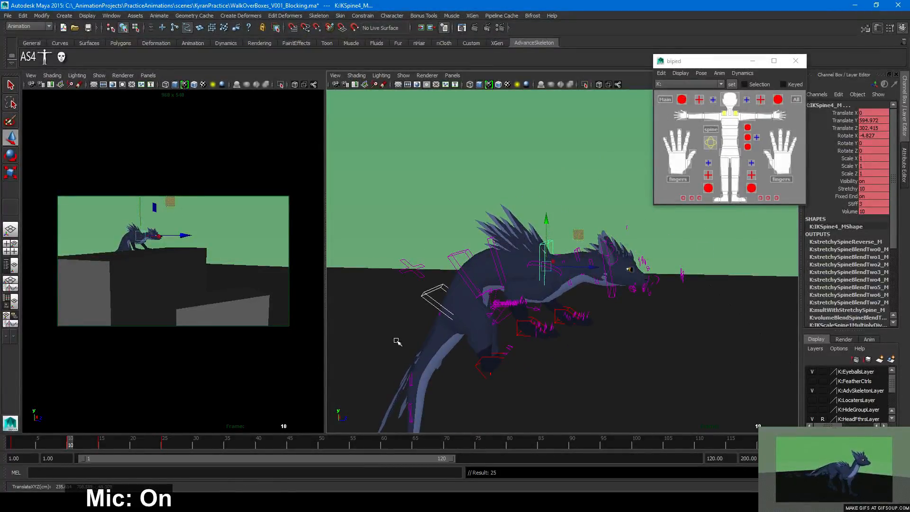
At frame 15, move the hip and chest spine controls together over the planted paws on the box and key them
click(101, 443)
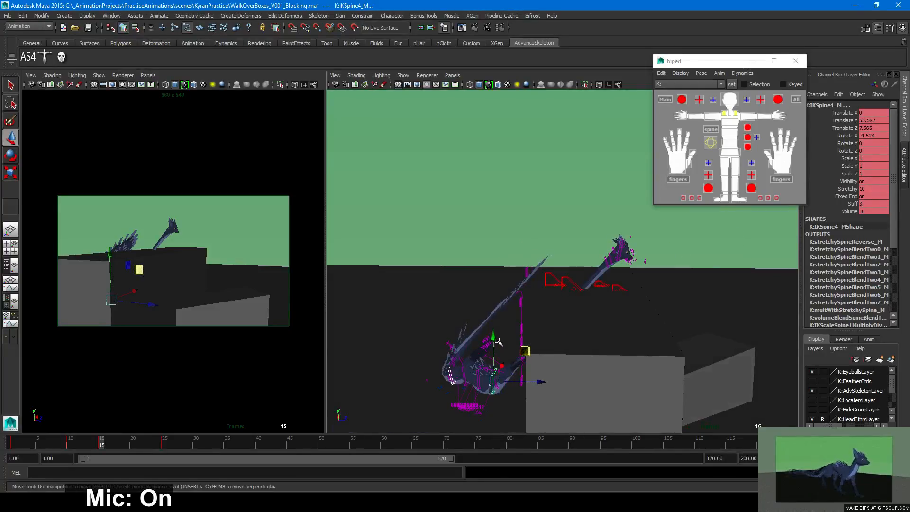
drag(525, 353, 629, 232)
alt+right_drag(629, 233, 668, 305)
alt+middle_drag(668, 305, 573, 322)
alt+right_drag(573, 323, 604, 318)
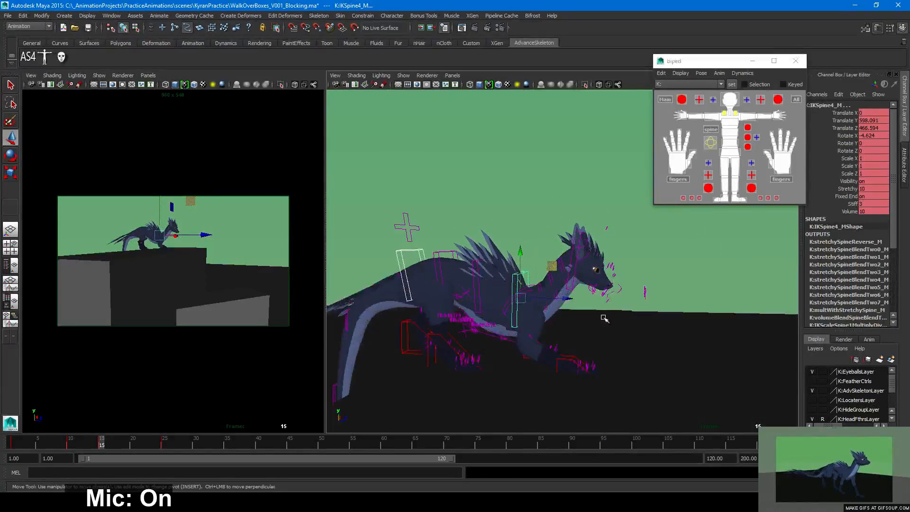
middle_drag(552, 265, 557, 264)
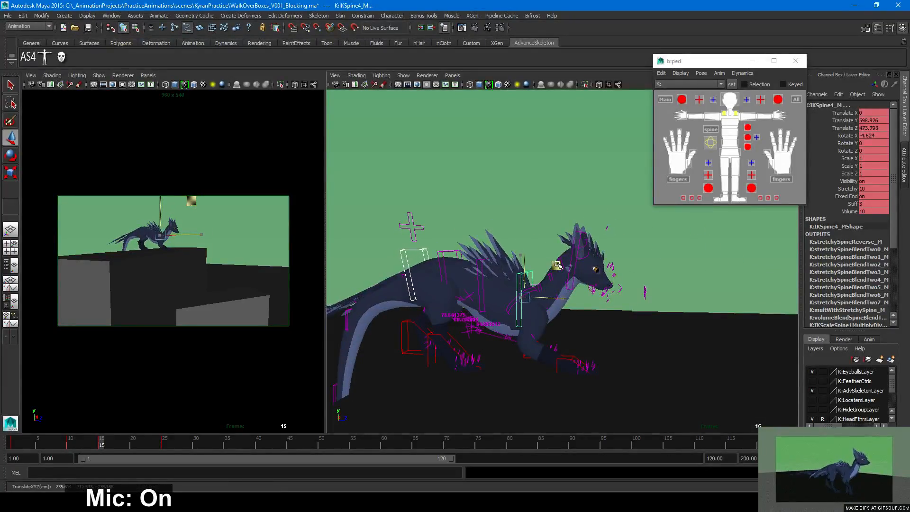
drag(557, 264, 557, 264)
key(s)
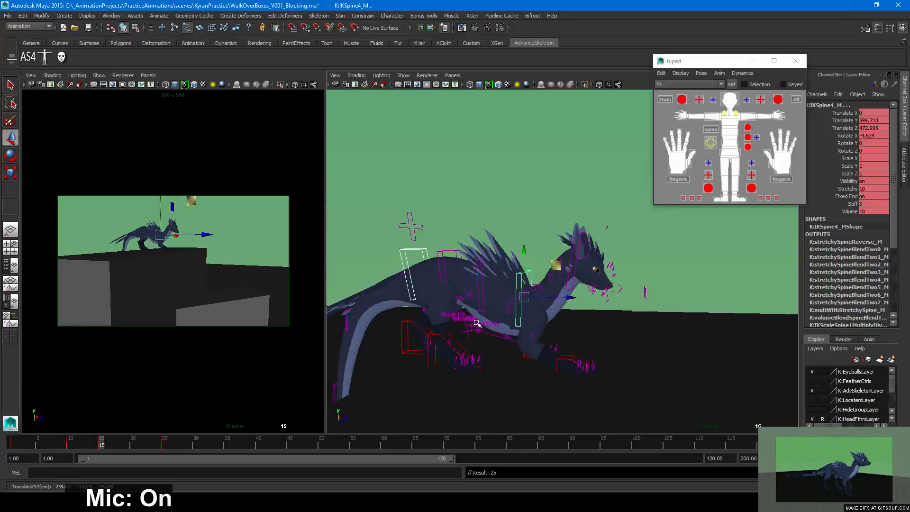
Copy the hip and chest spine pose from frame 15 to frame 25 and scrub through the climb
click(164, 443)
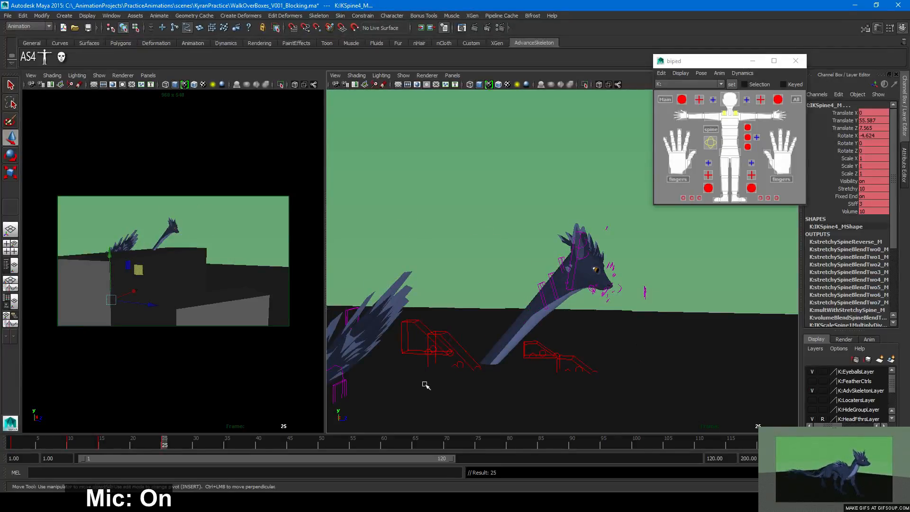
click(99, 443)
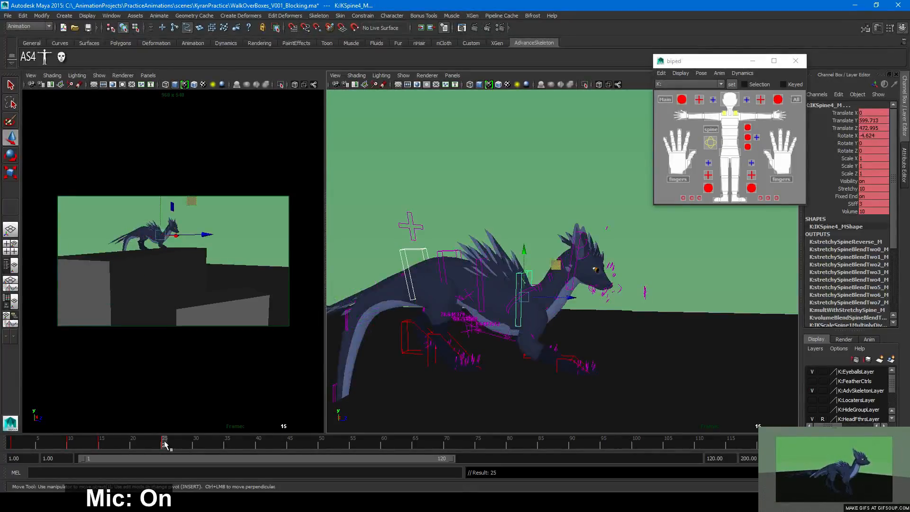
drag(164, 445, 59, 446)
alt+middle_drag(478, 367, 582, 280)
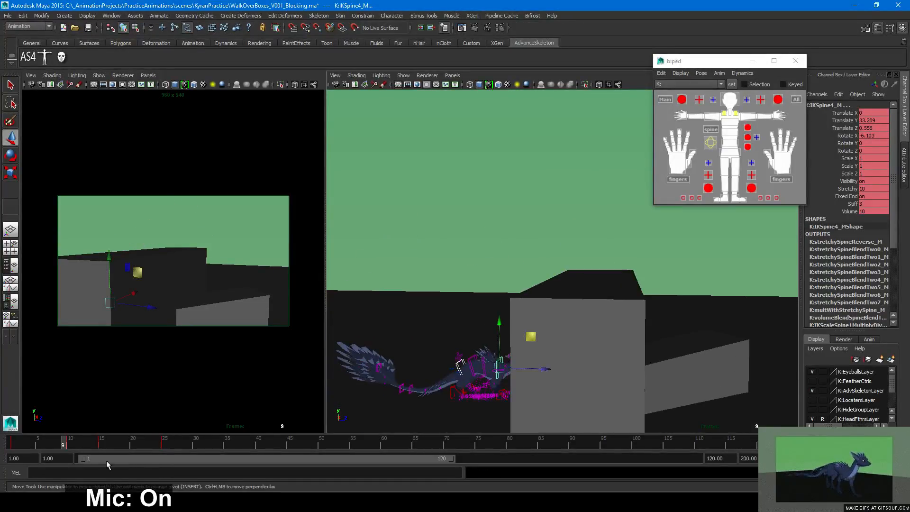
mouse_move(63, 443)
mouse_down()
mouse_move(85, 441)
mouse_move(50, 443)
mouse_up()
alt+drag(428, 376, 461, 366)
drag(84, 443, 146, 448)
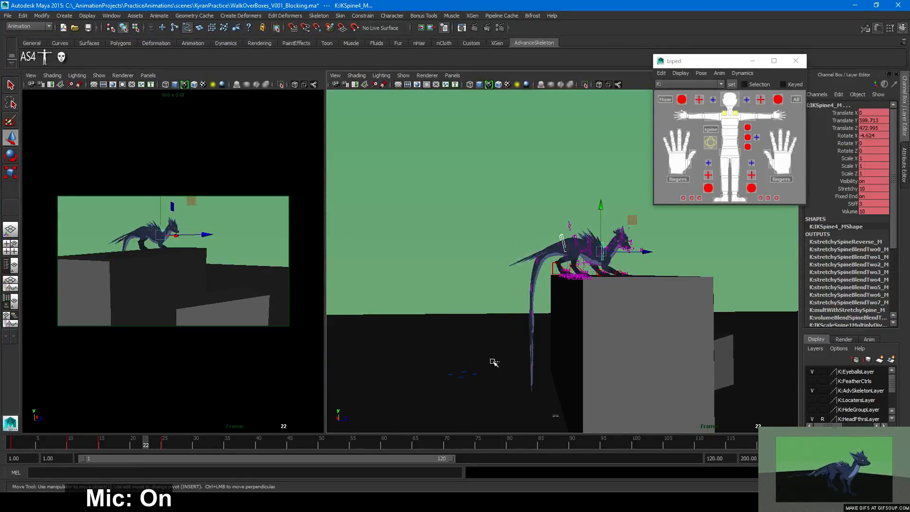
Check the root control's remaining keys on the timeline and reselect the hip and chest spine controls
drag(493, 362, 393, 398)
drag(495, 342, 377, 248)
key(ctrl+z)
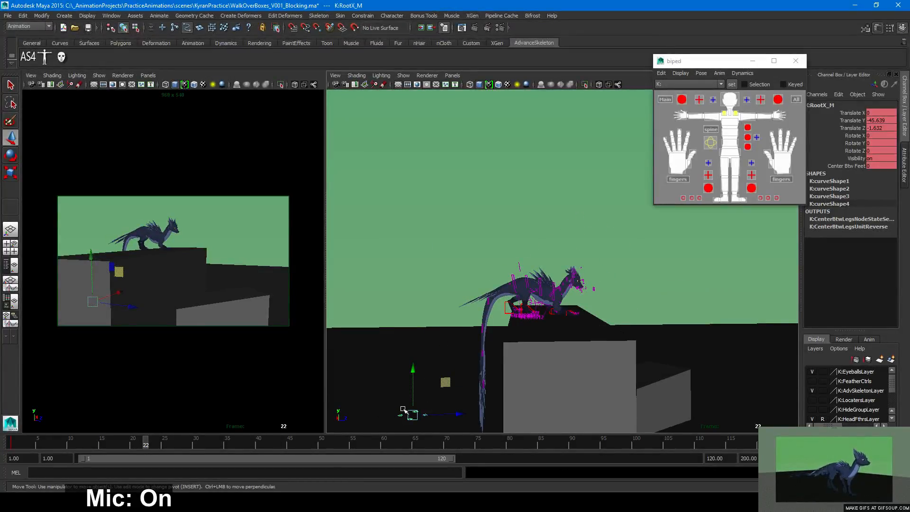
click(513, 279)
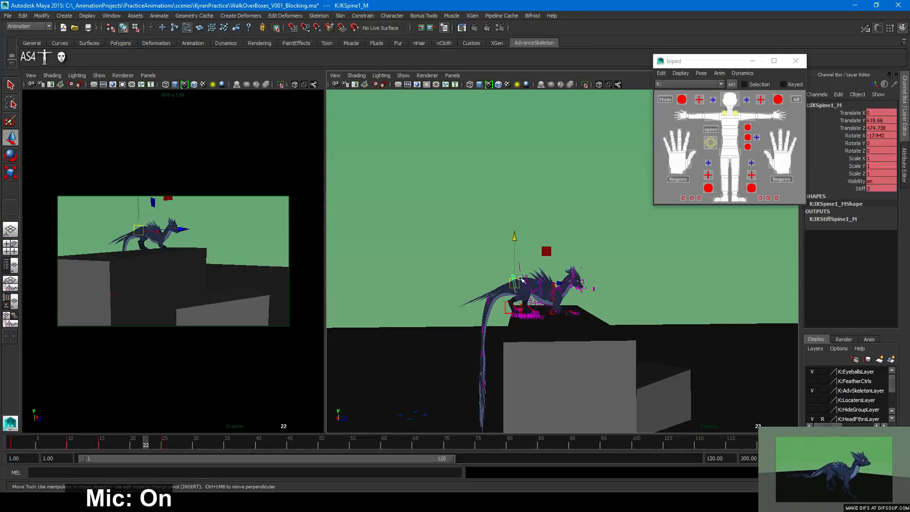
click(554, 297)
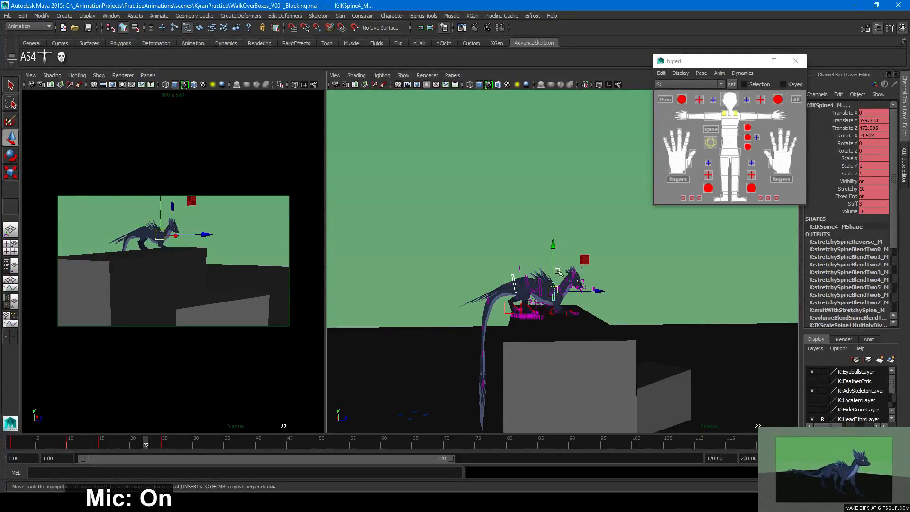
Examine the dragon's standing pose on the box between frames 22 and 30 from several angles
scroll(559, 271, up, 3)
click(156, 445)
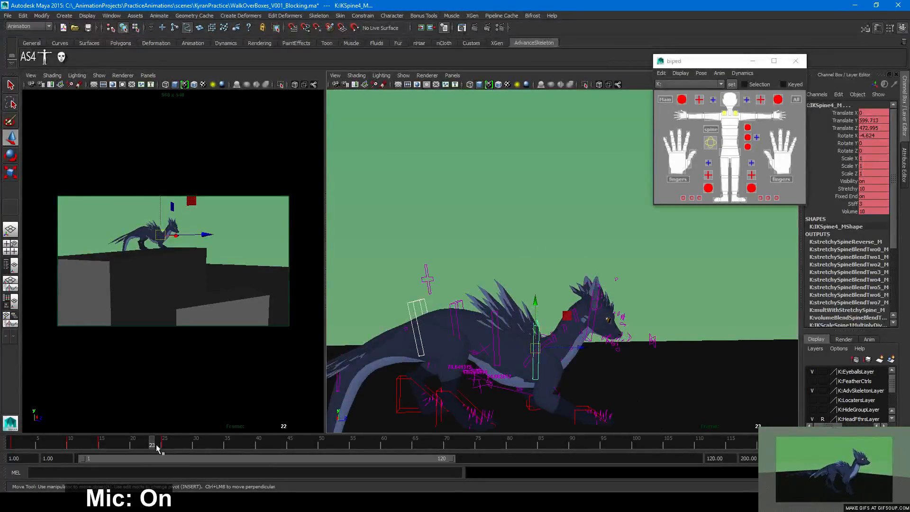
drag(156, 448, 170, 446)
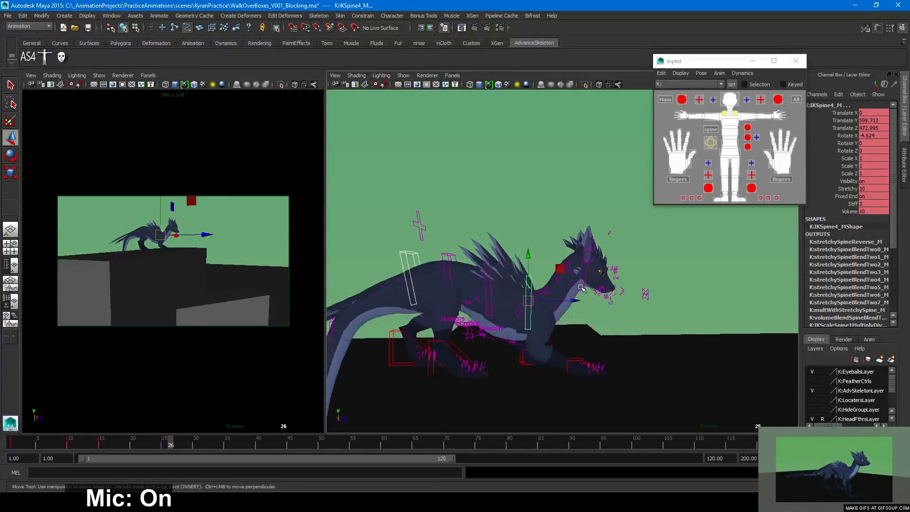
alt+drag(581, 288, 570, 323)
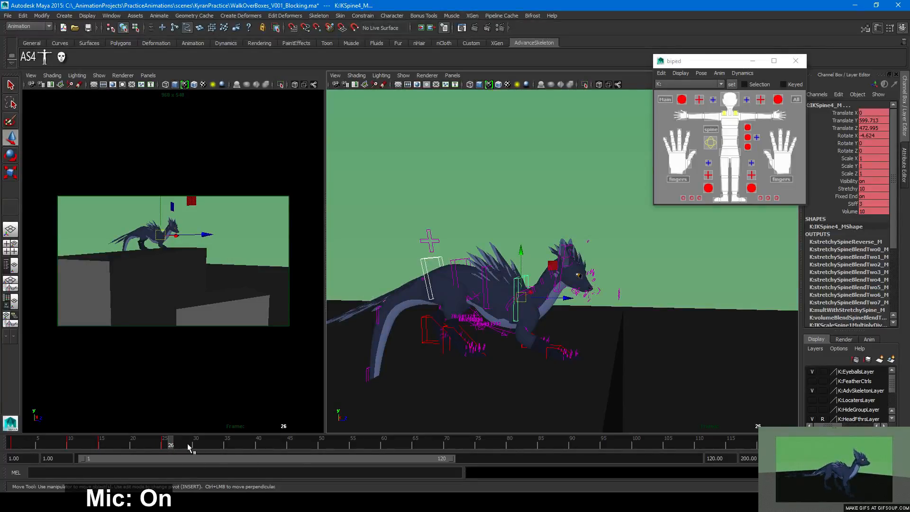
drag(188, 445, 195, 445)
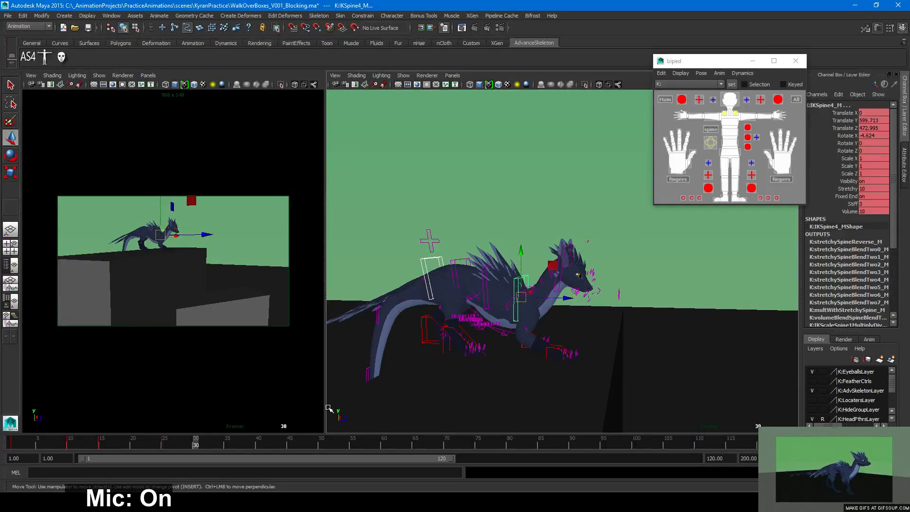
alt+drag(424, 313, 445, 379)
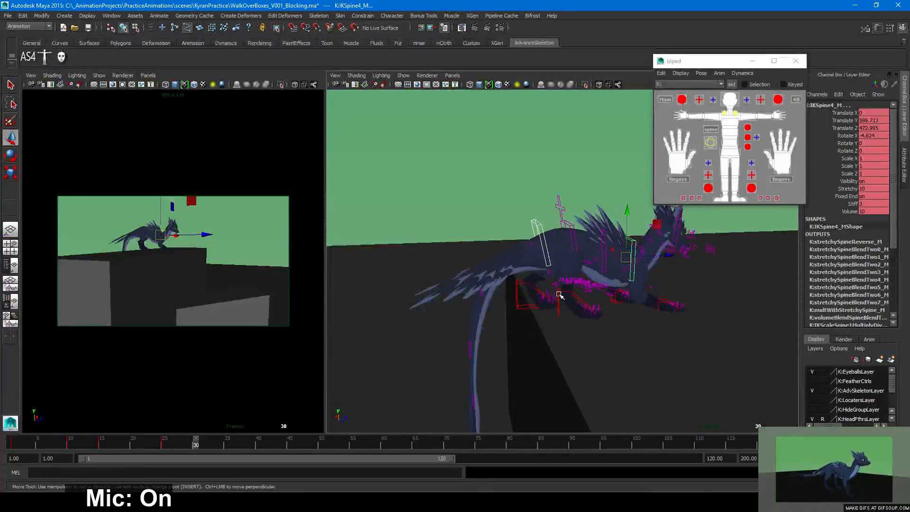
alt+drag(559, 295, 598, 339)
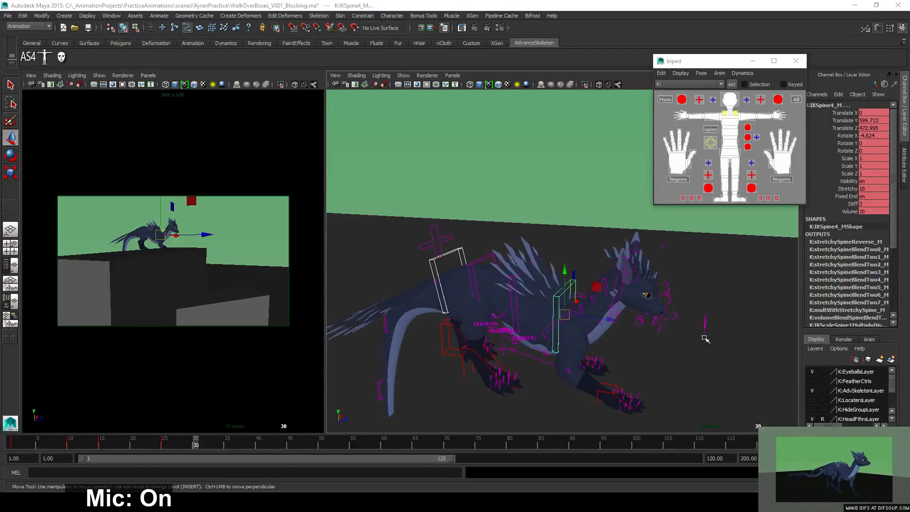
alt+drag(686, 365, 660, 343)
alt+right_drag(660, 343, 583, 300)
alt+drag(583, 300, 554, 264)
alt+right_drag(647, 271, 628, 271)
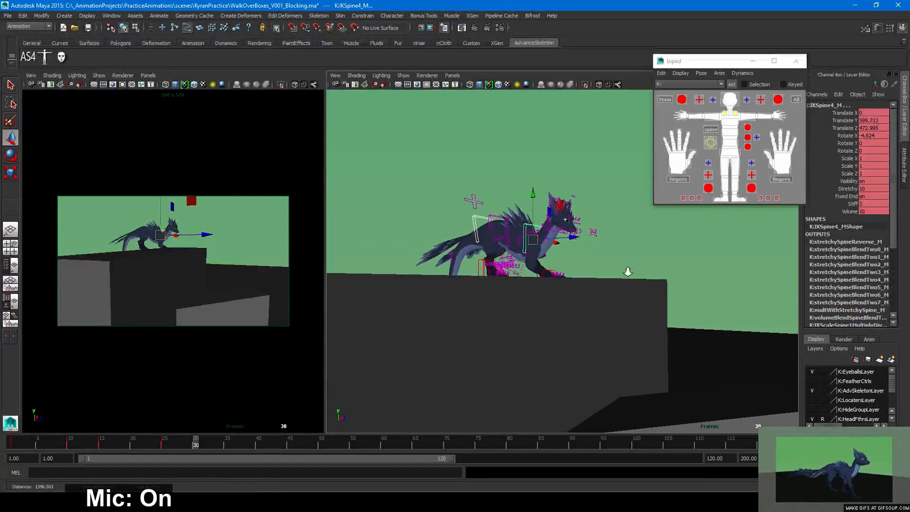
alt+drag(628, 271, 602, 277)
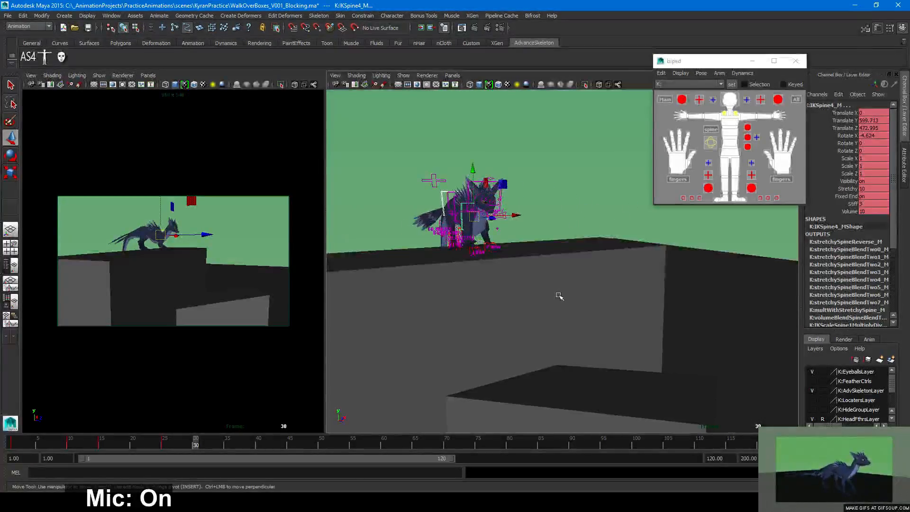
Compare the dragon's pose at frames 15 and 25, checking its placement on the box and its front legs up close
click(164, 442)
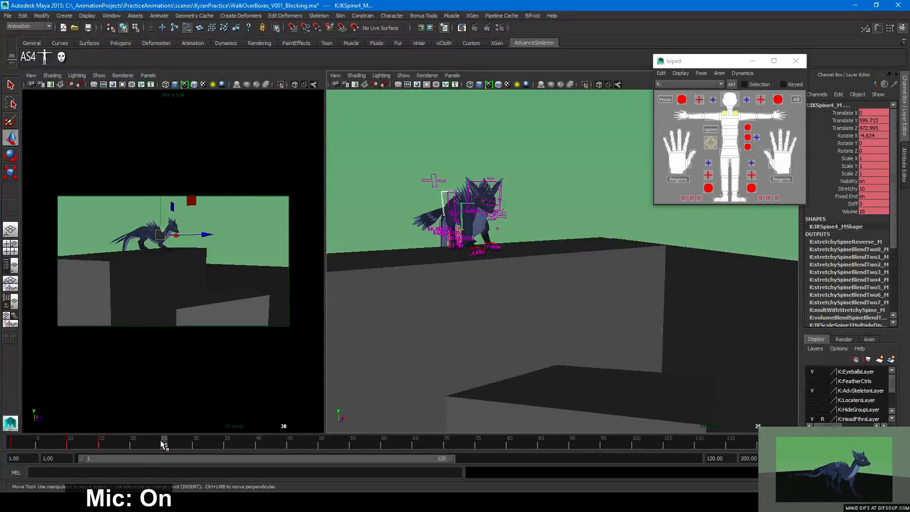
click(171, 443)
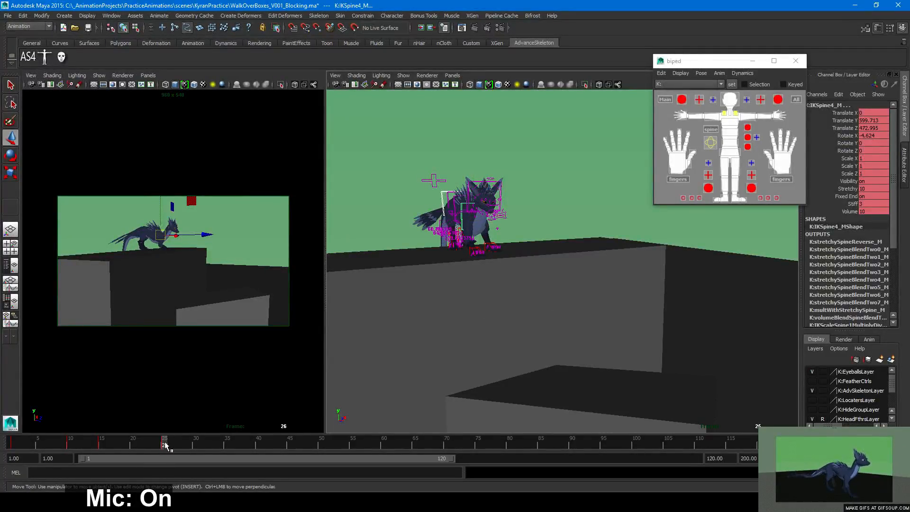
click(165, 443)
mouse_move(534, 306)
alt+mouse_down()
mouse_move(555, 291)
mouse_move(534, 291)
mouse_move(579, 307)
mouse_move(585, 286)
mouse_move(536, 312)
alt+mouse_up()
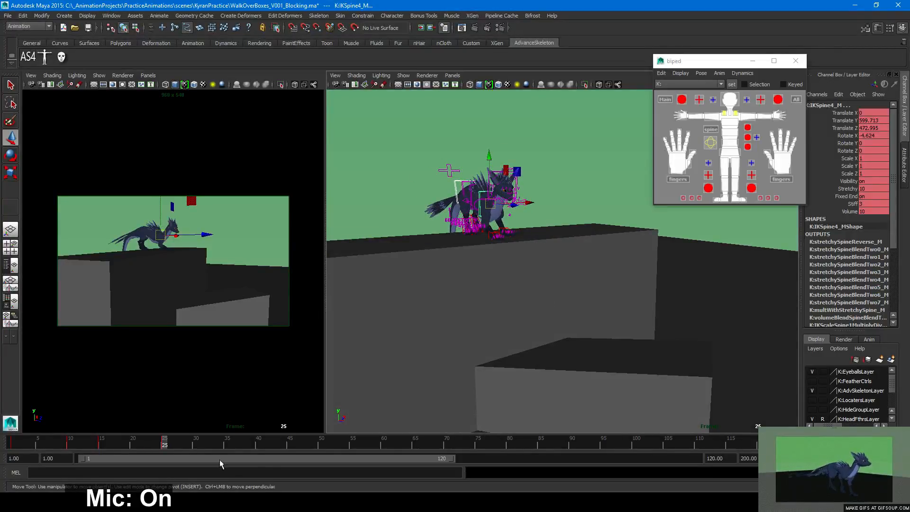
drag(152, 444, 102, 448)
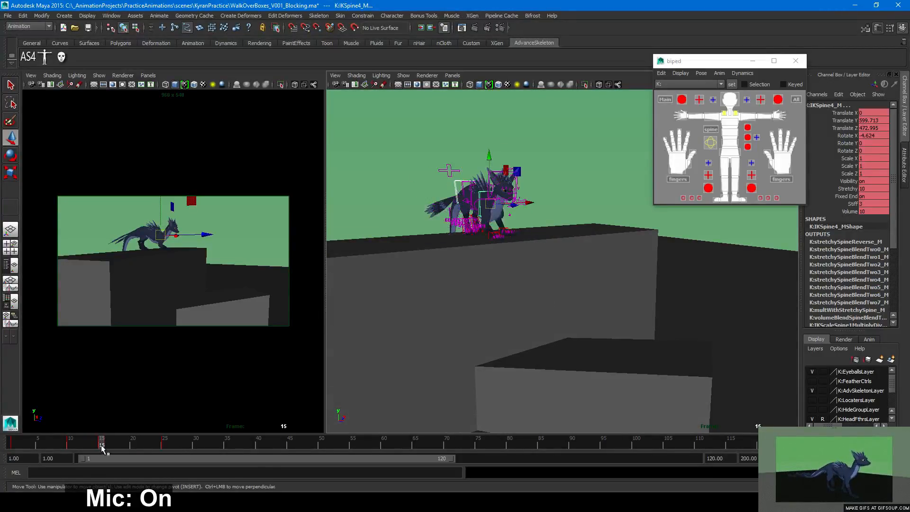
alt+drag(488, 337, 274, 420)
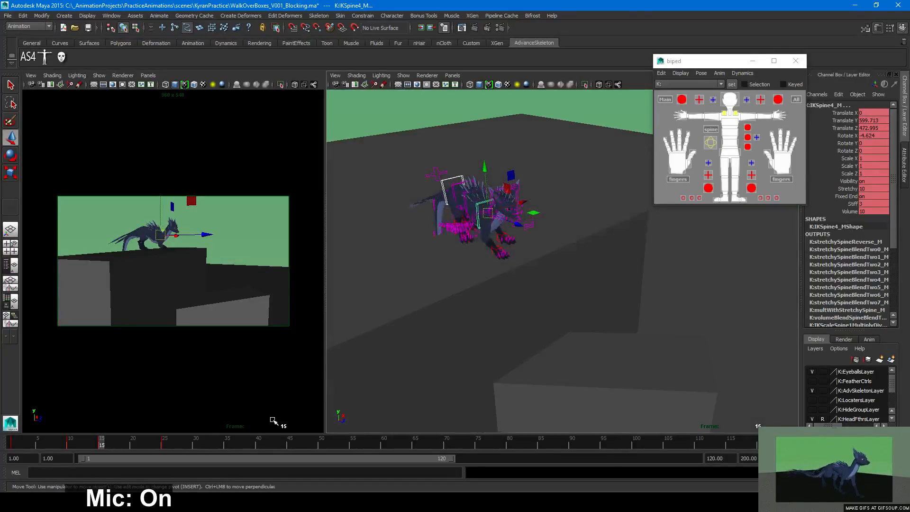
mouse_move(156, 445)
mouse_down()
mouse_move(200, 445)
mouse_move(166, 445)
mouse_up()
alt+drag(408, 379, 463, 364)
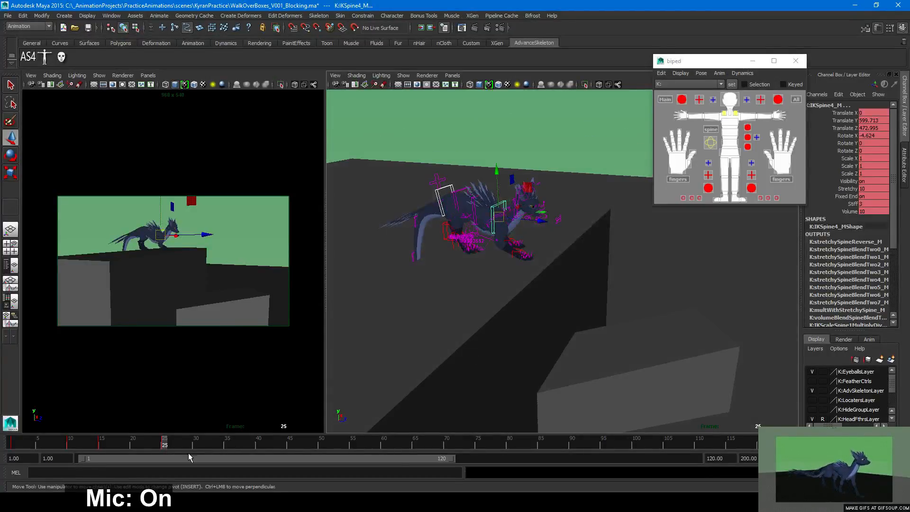
drag(190, 445, 164, 445)
alt+right_drag(474, 284, 619, 287)
alt+middle_drag(379, 199, 556, 289)
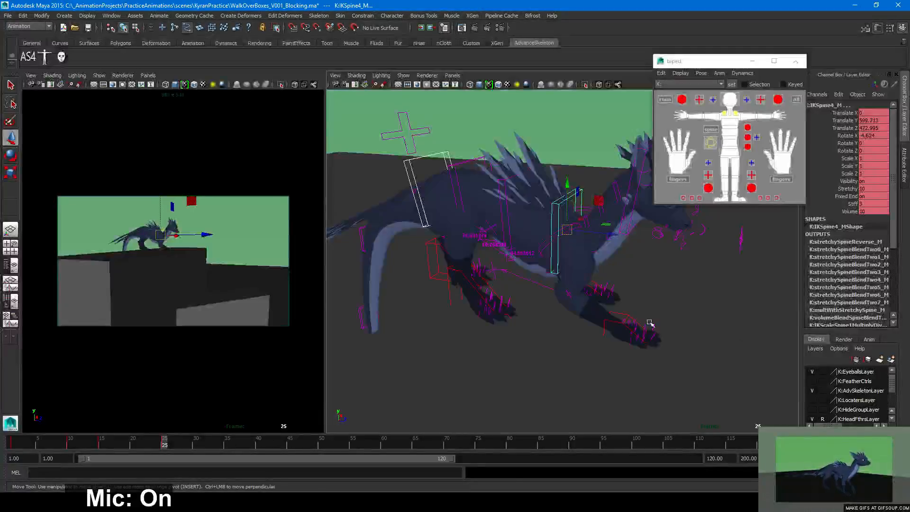
Add the IK controls of the front and rear legs to the hip and chest spine selection
alt+drag(650, 323, 658, 304)
click(665, 292)
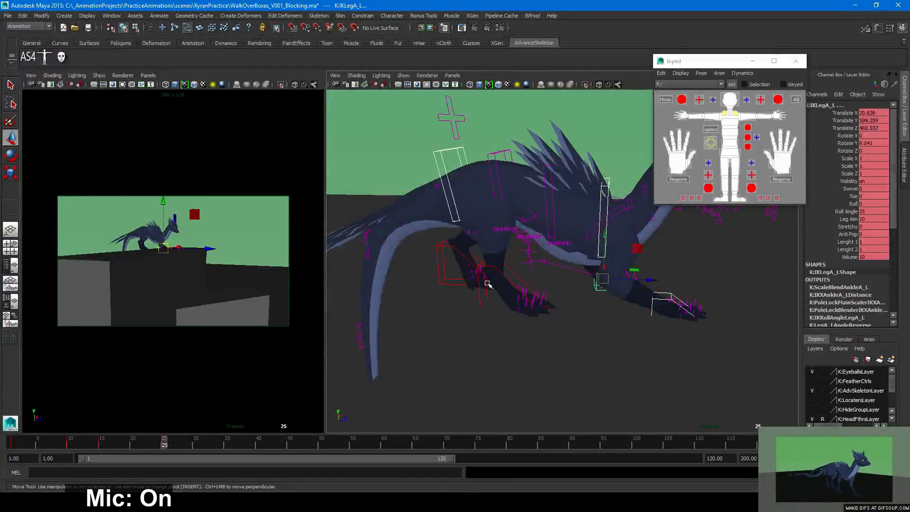
click(445, 260)
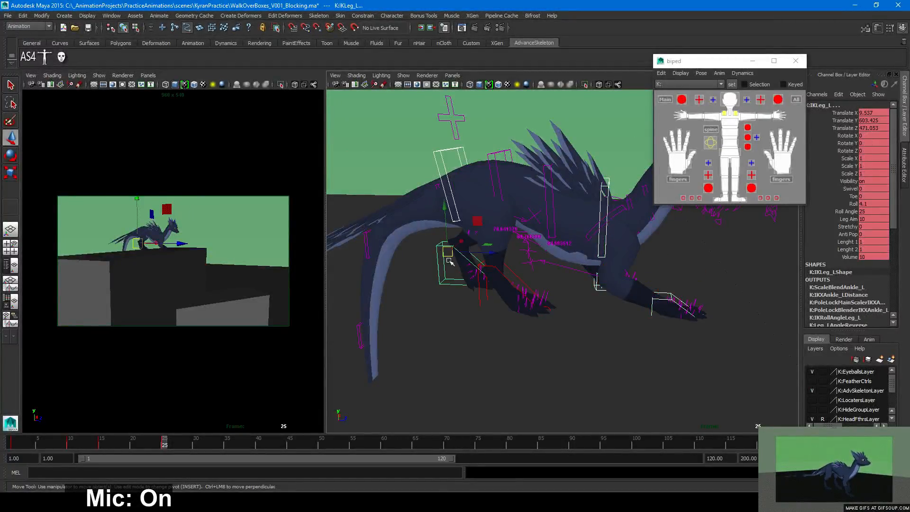
click(504, 275)
scroll(516, 309, down, 4)
alt+drag(516, 310, 498, 229)
Add the tail controls to the selection with help of wireframe display, plus the head and neck IK controls
key(4)
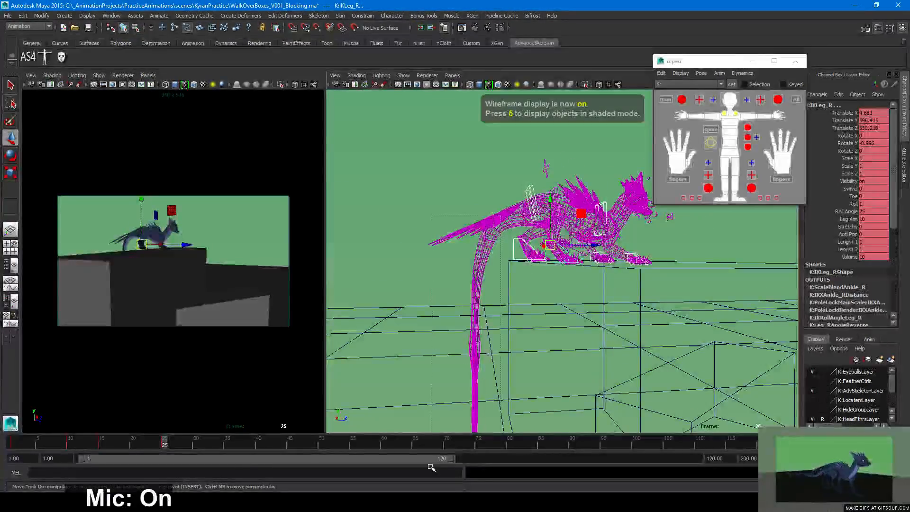
drag(431, 467, 430, 468)
alt+right_drag(560, 352, 592, 361)
mouse_move(592, 360)
alt+mouse_down()
mouse_move(622, 364)
mouse_move(581, 382)
mouse_move(593, 369)
alt+mouse_up()
alt+right_drag(573, 357, 644, 349)
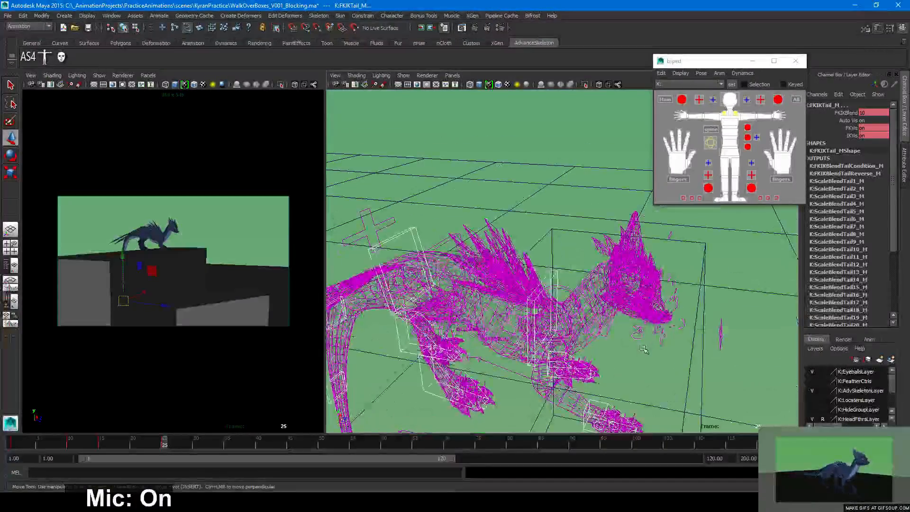
key(5)
alt+drag(640, 350, 608, 348)
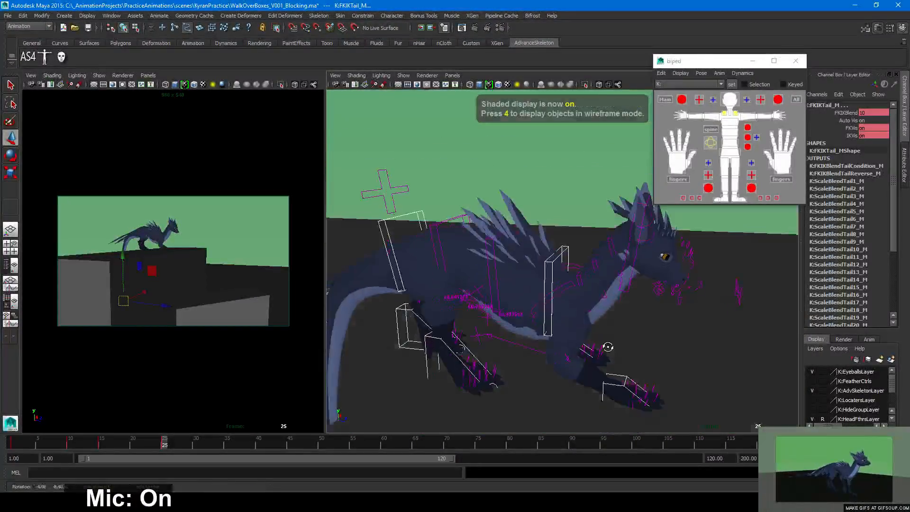
click(636, 254)
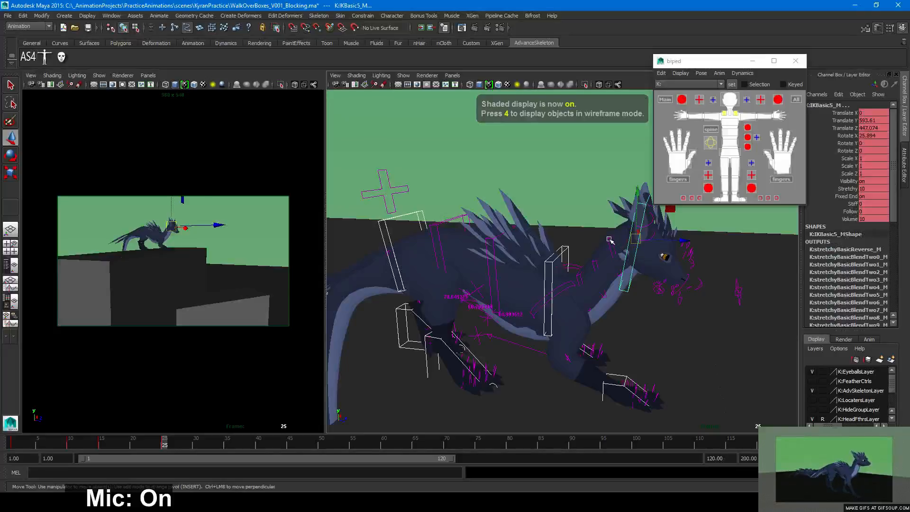
click(596, 266)
Try moving all selected dragon controls forward together along the Z axis, and undo the move
alt+right_drag(587, 290, 501, 306)
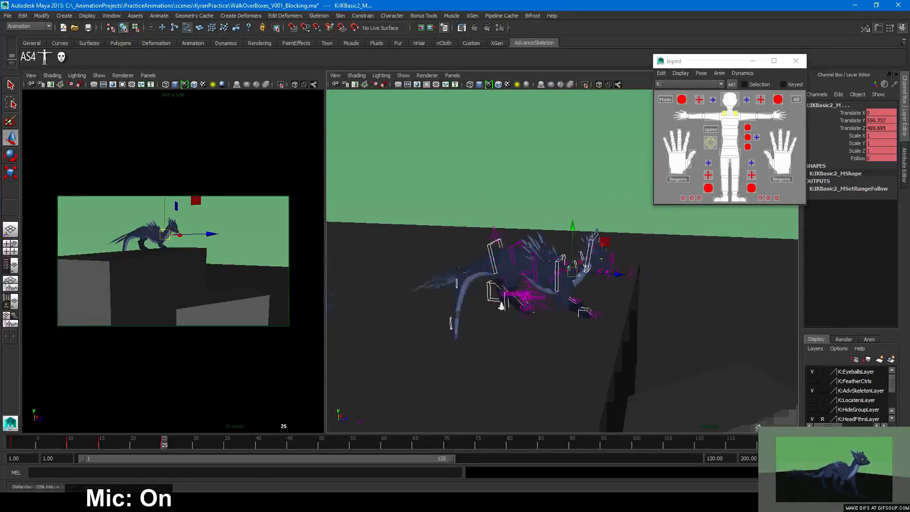
alt+drag(501, 305, 662, 291)
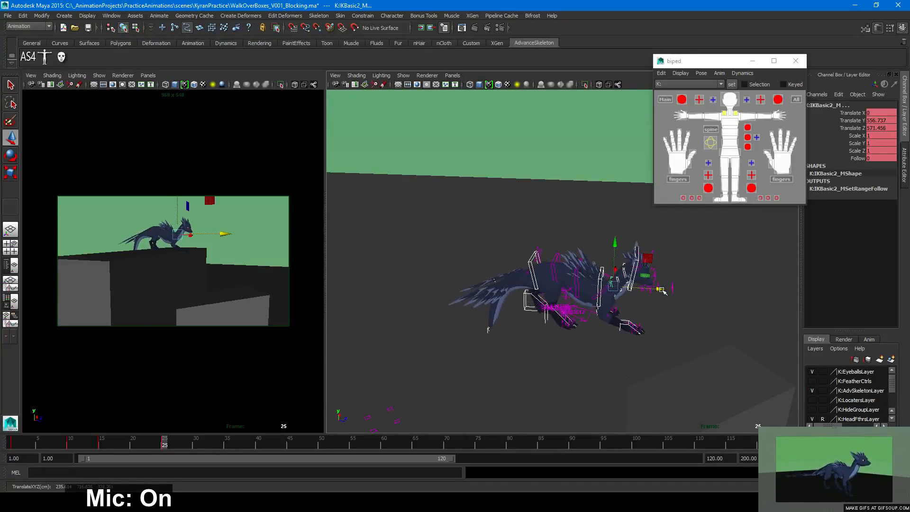
key(ctrl+z)
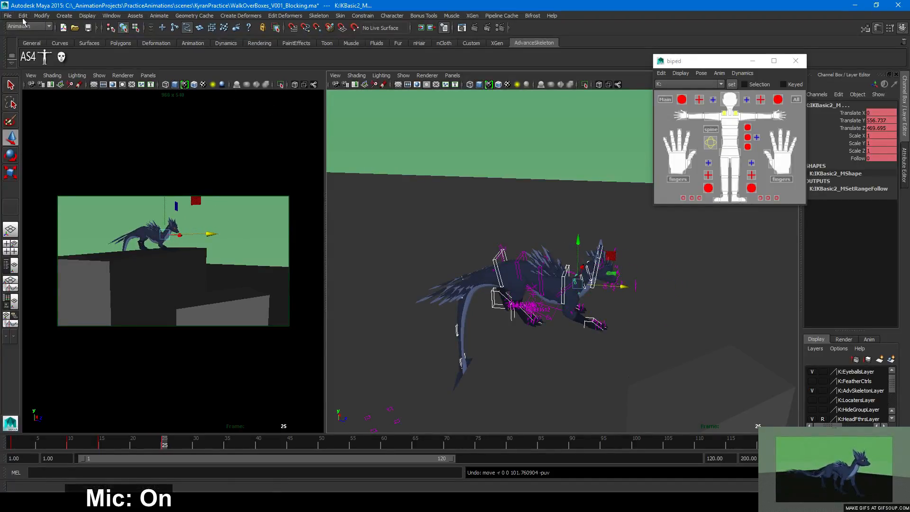
Create a quick select set named KyranIKMoveCtrls from the selected controls and add it to the AdvancedSkeleton shelf
click(64, 17)
click(63, 17)
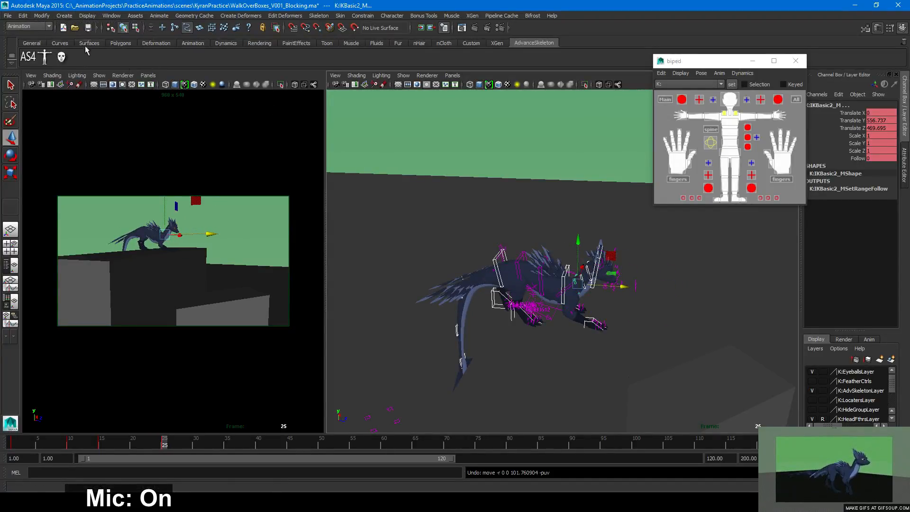
click(37, 43)
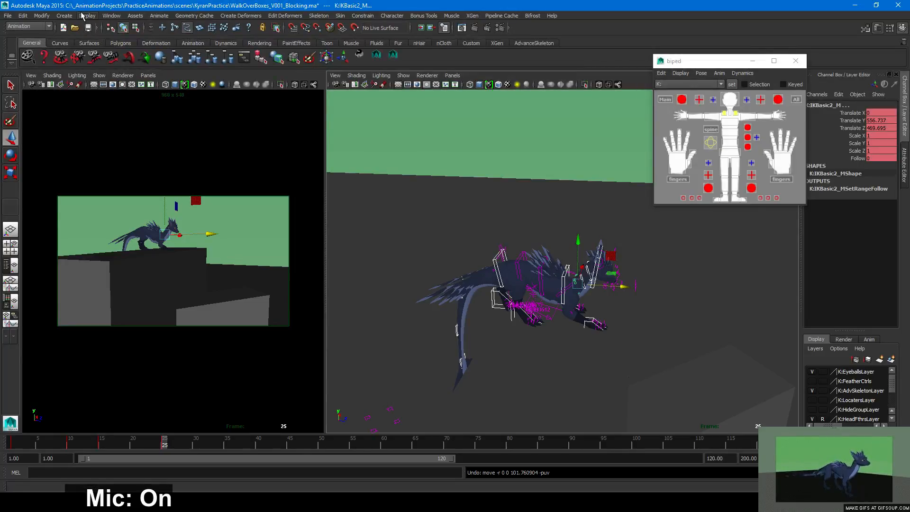
click(526, 43)
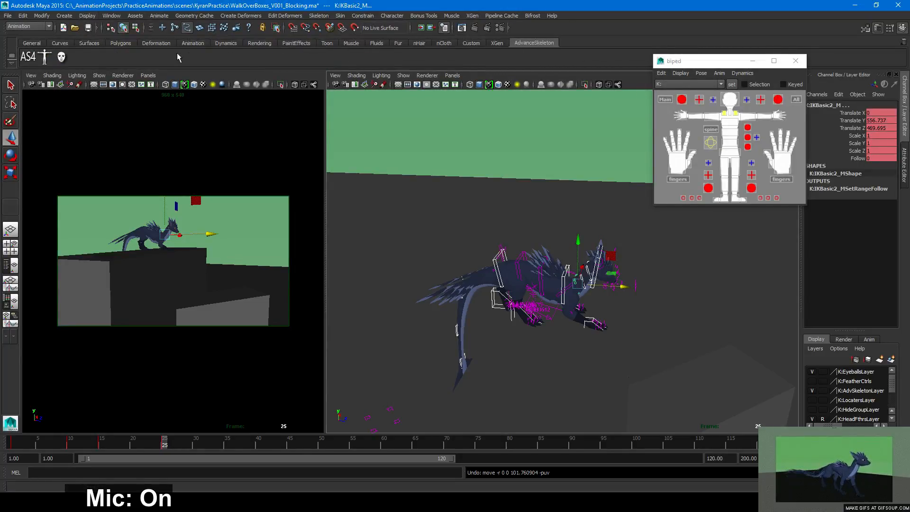
click(64, 16)
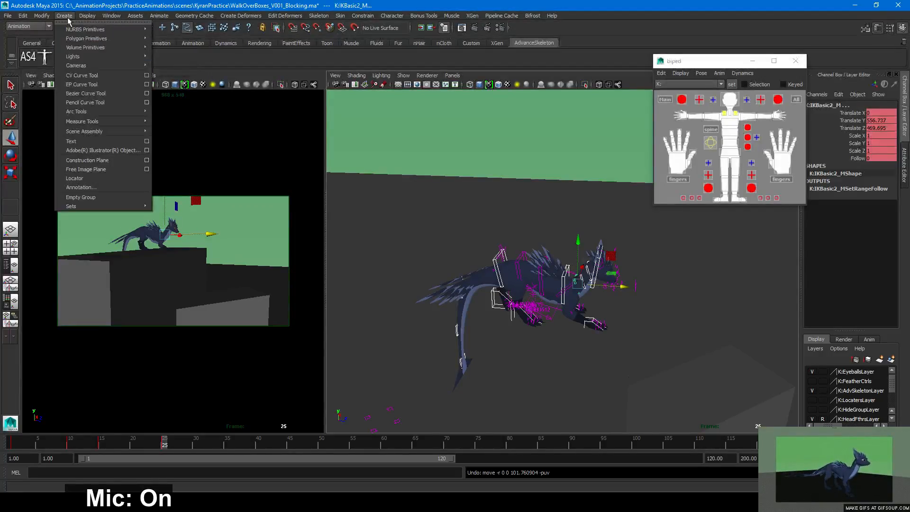
mouse_move(82, 134)
mouse_move(95, 210)
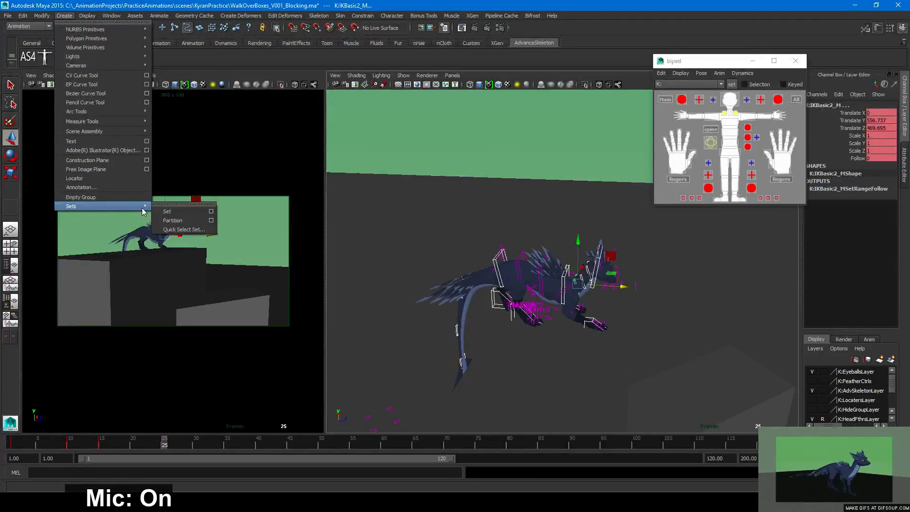
click(184, 229)
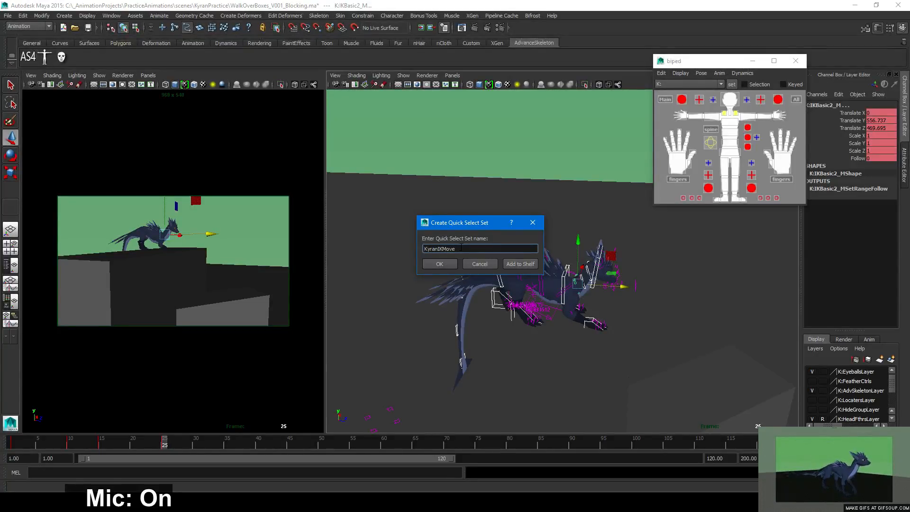
click(519, 264)
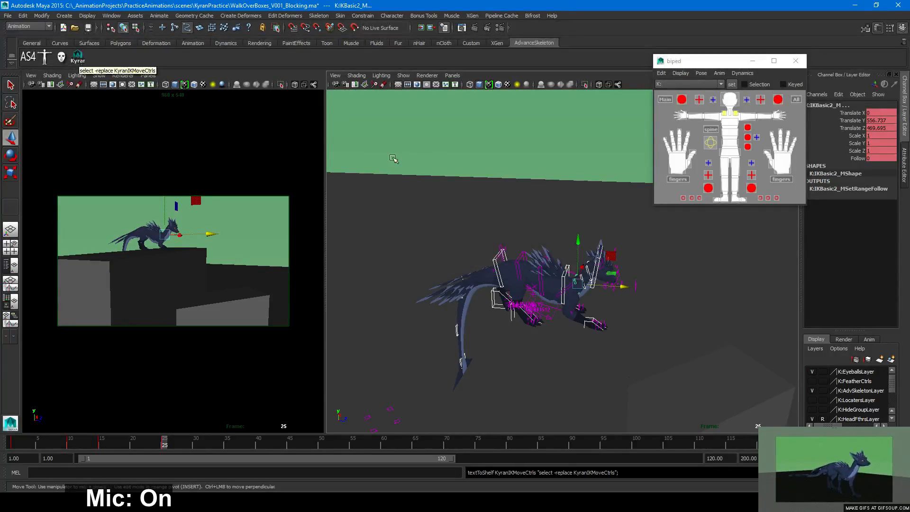
Select the dragon's controls through the KyranIKMoveCtrls set and move the whole dragon forward toward the box's front edge at frame 25
click(78, 58)
alt+middle_drag(558, 340, 550, 314)
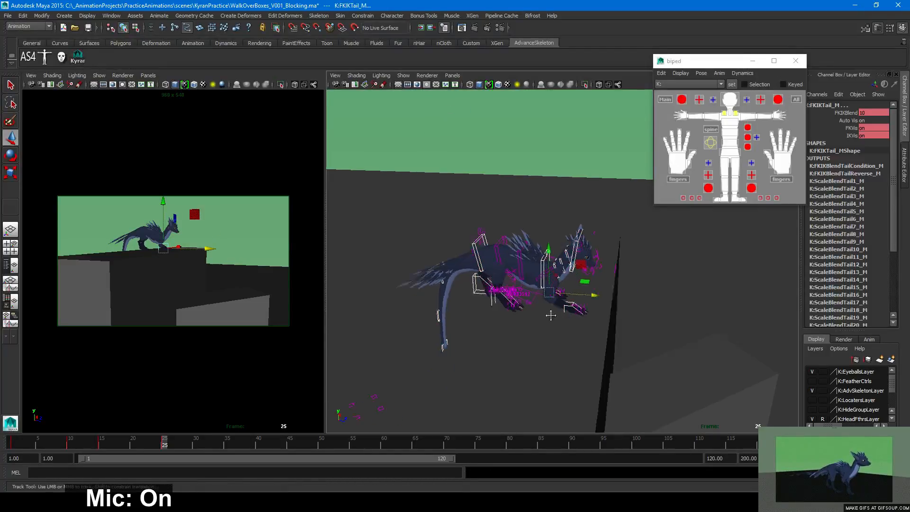
alt+right_drag(551, 315, 591, 297)
alt+drag(591, 296, 587, 292)
alt+drag(433, 280, 472, 293)
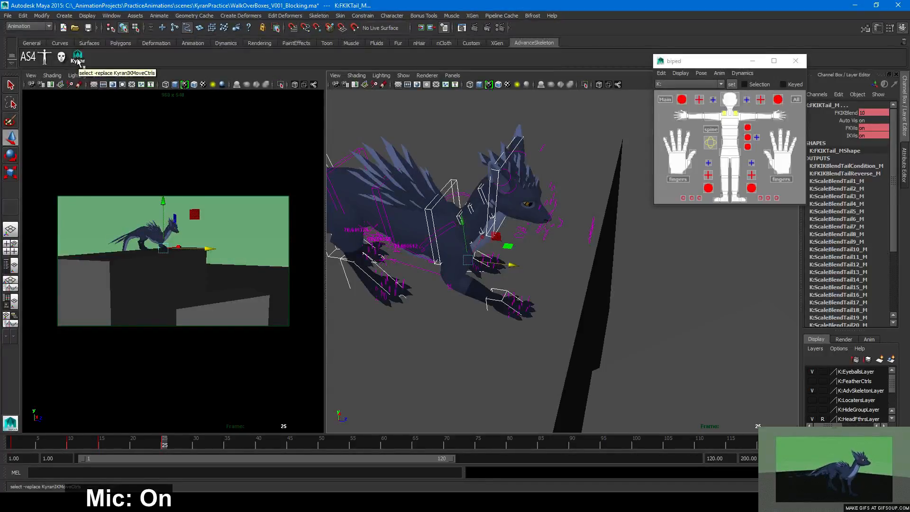
mouse_move(478, 256)
alt+mouse_down()
mouse_move(503, 275)
mouse_move(464, 261)
alt+mouse_up()
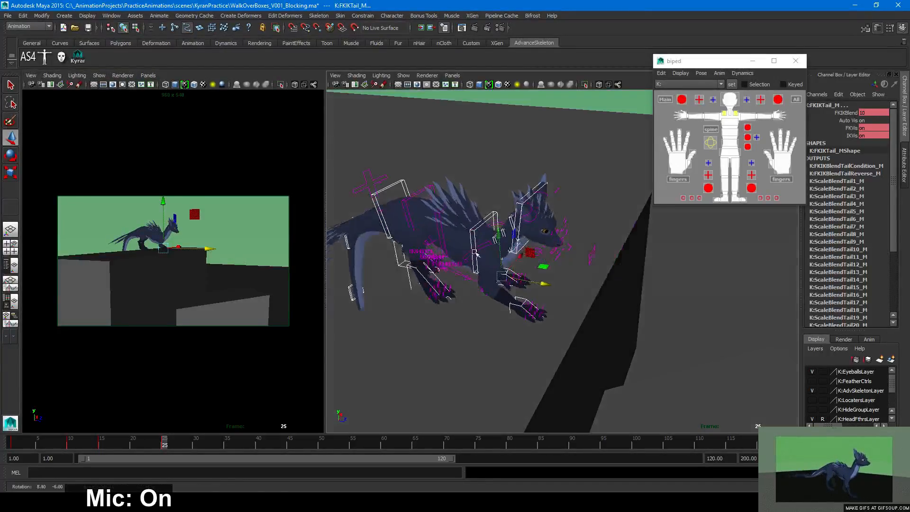
alt+drag(528, 263, 522, 295)
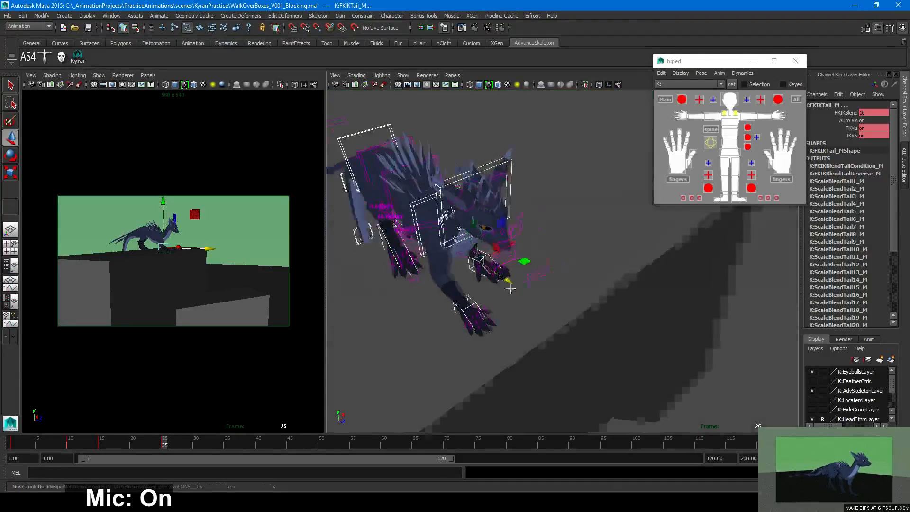
alt+middle_drag(522, 290, 567, 264)
drag(577, 252, 647, 289)
alt+drag(567, 268, 627, 321)
Rotate the chest spine control to about 21 degrees in X, shift it forward and down, and key it at frame 25
click(583, 210)
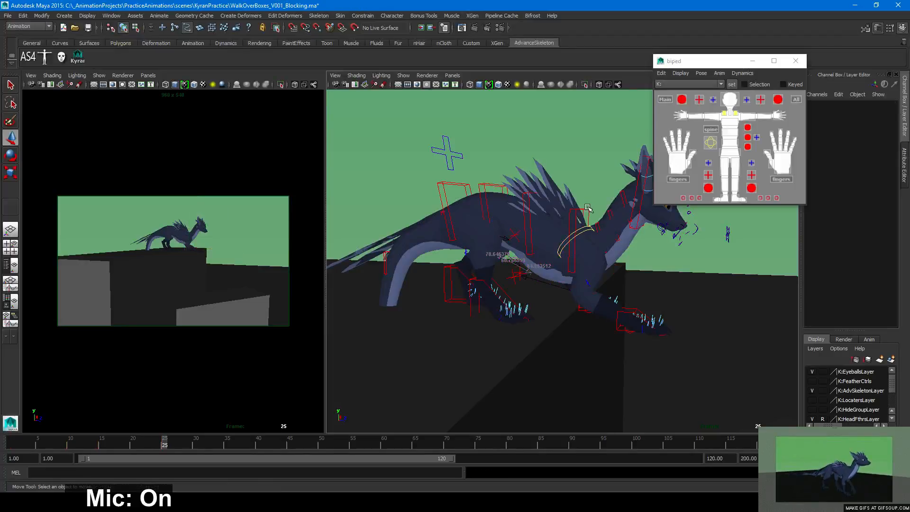
key(e)
drag(600, 200, 637, 266)
key(w)
drag(547, 207, 551, 197)
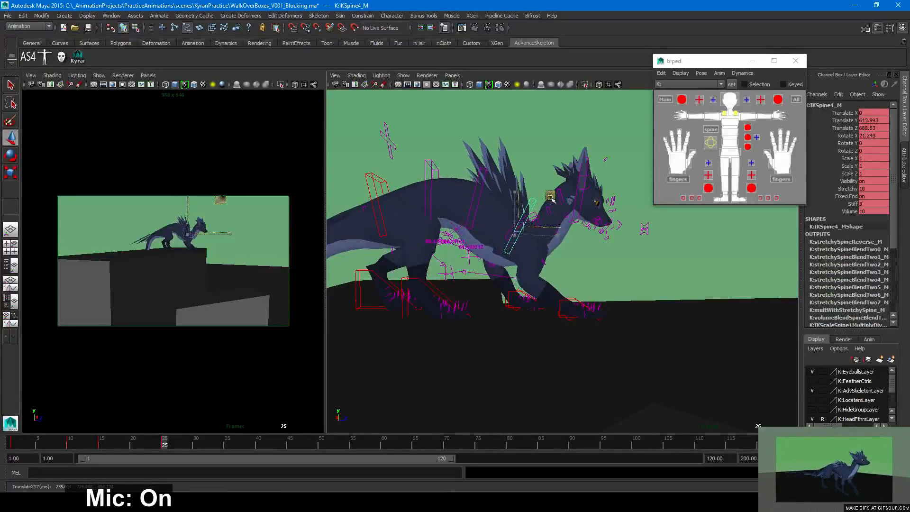
alt+drag(594, 306, 486, 260)
drag(576, 192, 574, 203)
key(s)
Rotate the hip spine control to about -9.5 degrees in X at frame 25
click(390, 157)
key(e)
mouse_move(419, 154)
mouse_down()
mouse_move(425, 168)
mouse_move(434, 158)
mouse_up()
key(w)
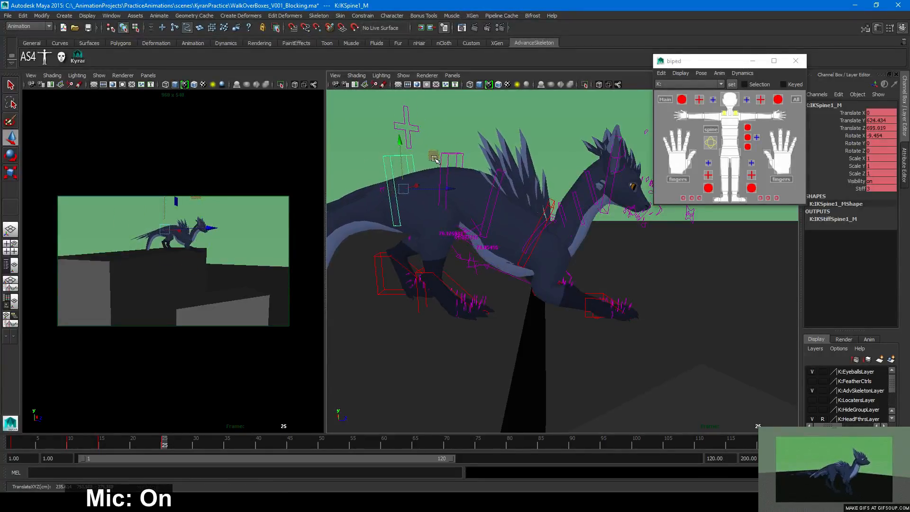
Rotate the chest spine control further so the chest leans down over the box's edge
click(531, 261)
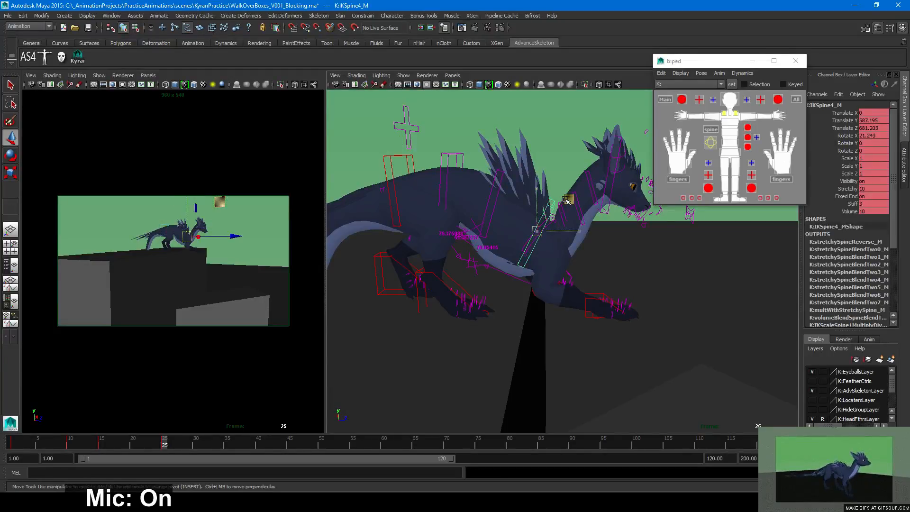
key(e)
drag(563, 206, 568, 210)
alt+drag(620, 296, 549, 362)
key(w)
Lower the right front foot over the box's edge with its toes pointing down, shift it sideways, and undo a trial forward move
click(536, 291)
key(e)
key(w)
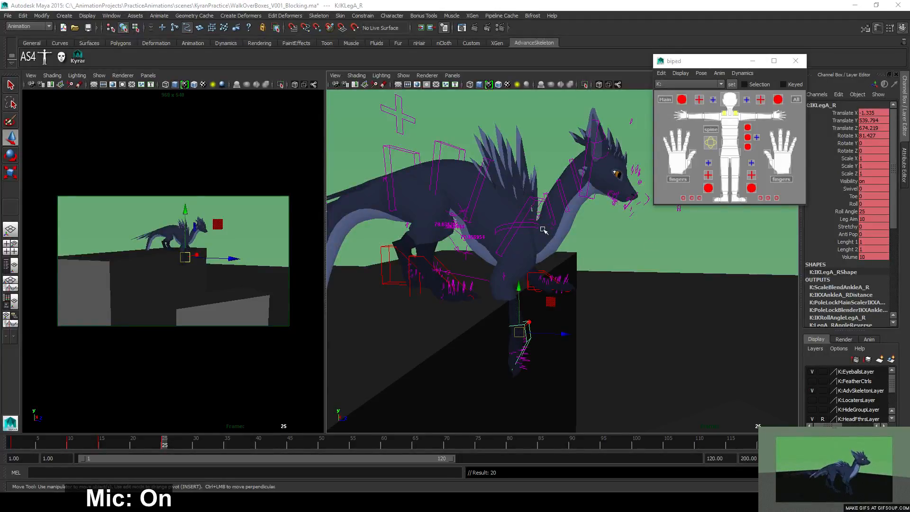
alt+drag(572, 250, 502, 230)
alt+right_drag(503, 230, 569, 239)
alt+middle_drag(569, 239, 619, 221)
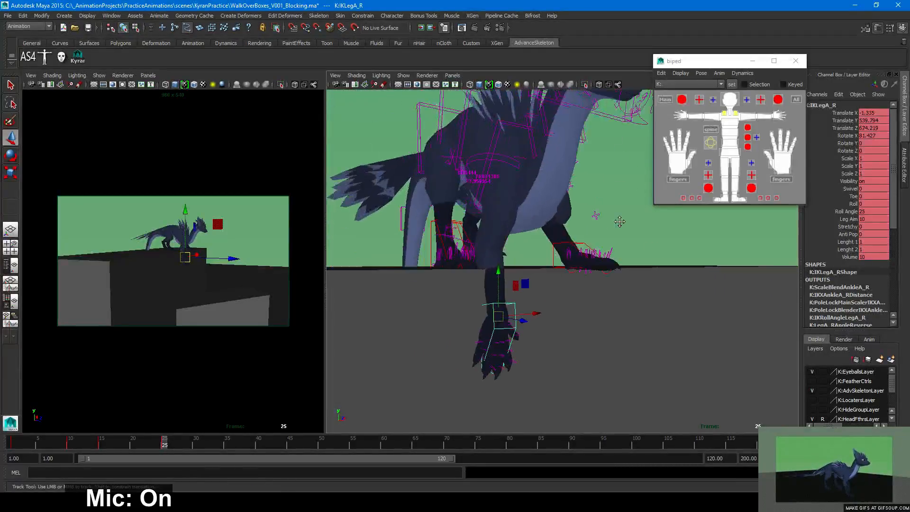
alt+drag(620, 222, 549, 222)
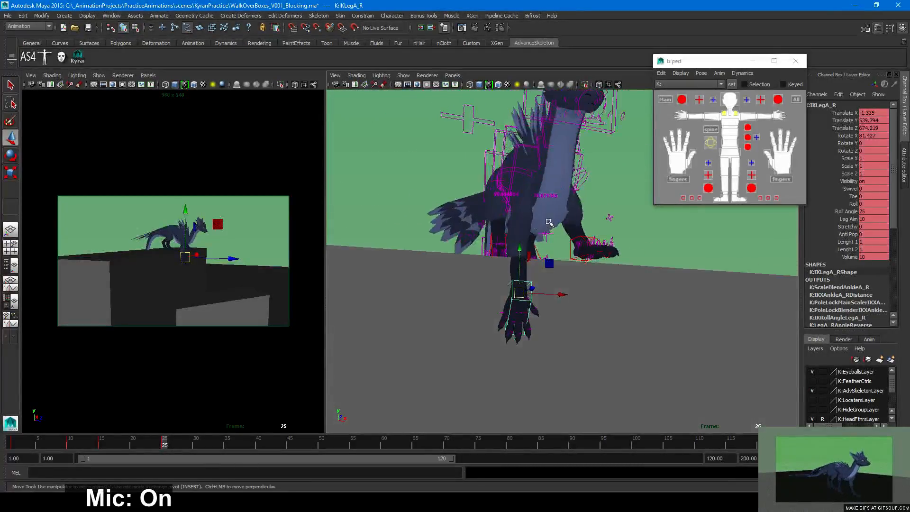
drag(553, 266, 585, 283)
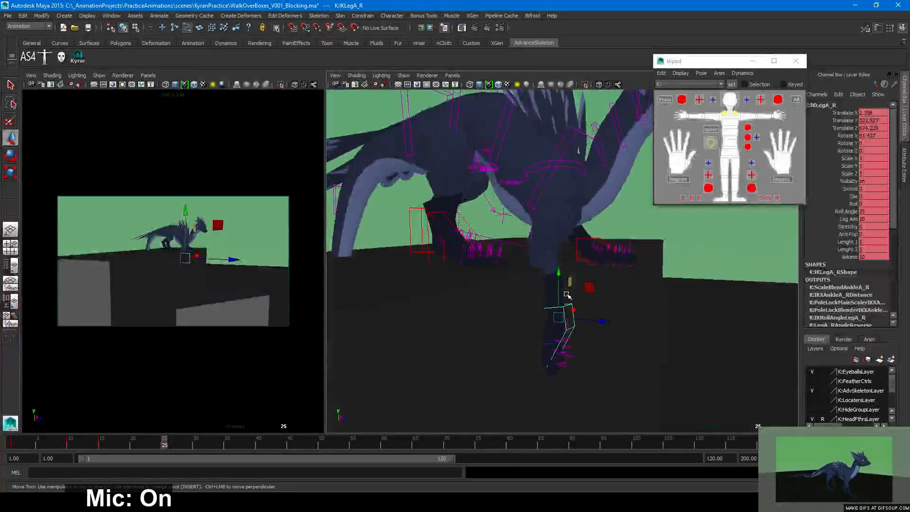
middle_drag(588, 284, 599, 287)
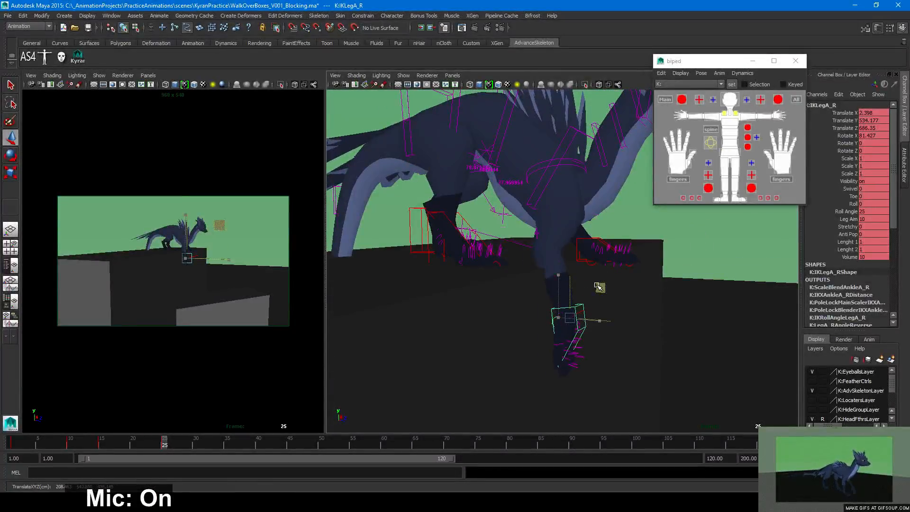
key(ctrl+z)
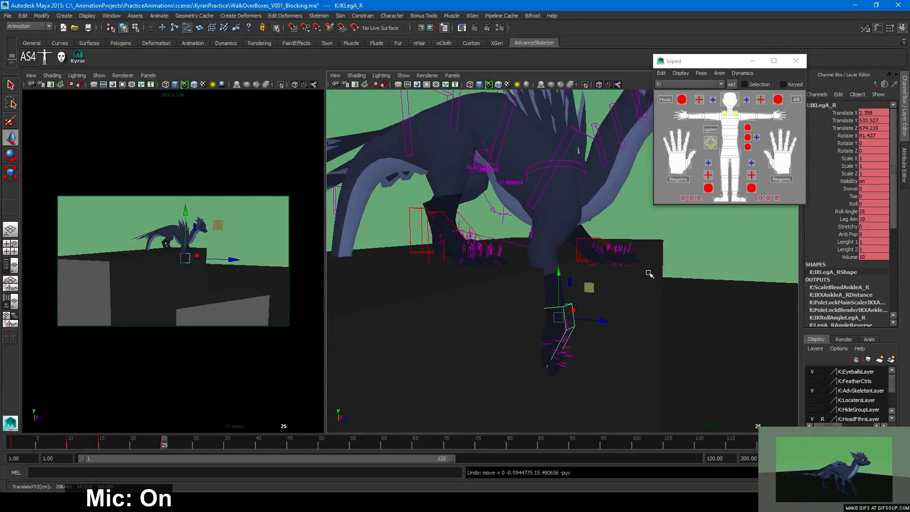
Rotate and reposition the left front foot at the box's front edge, checking its placement from the front
alt+right_drag(634, 267, 559, 257)
alt+drag(559, 257, 542, 266)
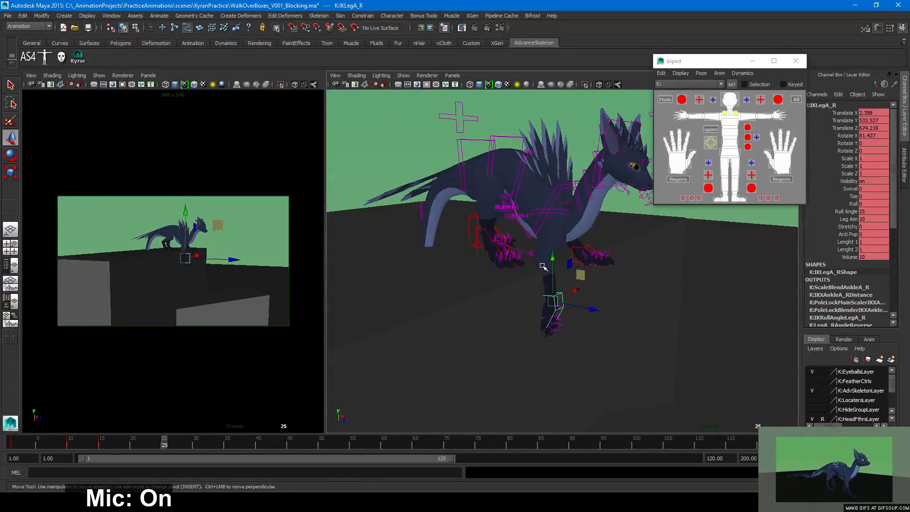
alt+drag(547, 266, 561, 282)
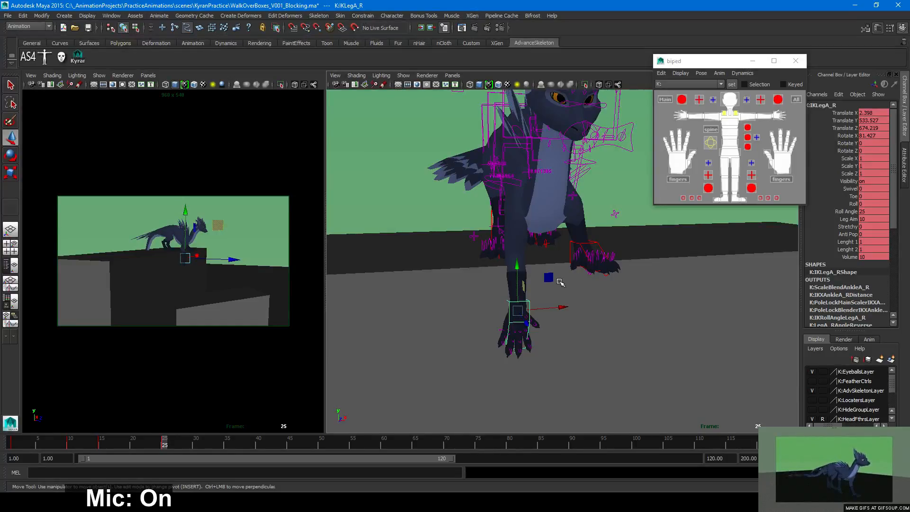
mouse_move(560, 294)
alt+mouse_down()
mouse_move(543, 287)
mouse_move(591, 289)
mouse_move(559, 304)
mouse_move(550, 295)
mouse_move(557, 278)
alt+mouse_up()
click(559, 253)
key(e)
key(w)
alt+drag(560, 282, 534, 288)
drag(541, 252, 589, 263)
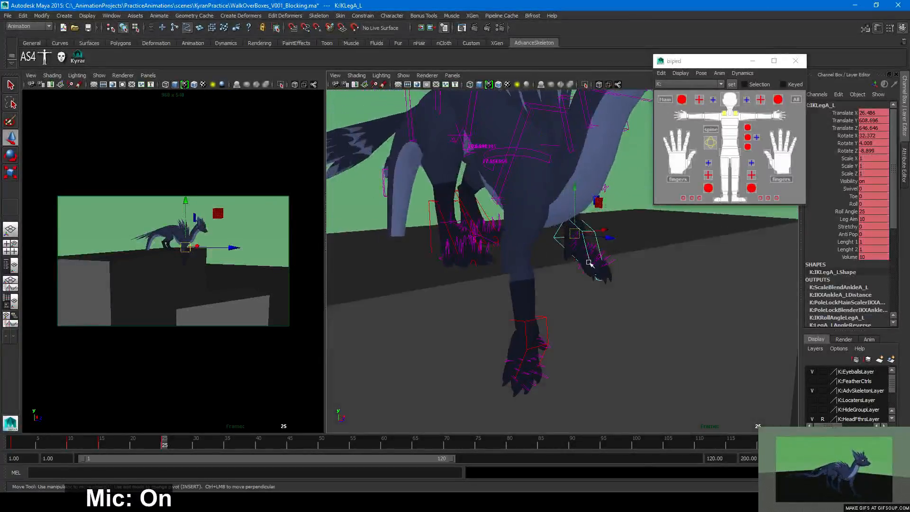
drag(573, 234, 583, 323)
key(e)
key(w)
Nudge the right front foot slightly forward to about 681 in Z, undoing the last adjustment
click(569, 321)
alt+drag(649, 319, 580, 327)
key(ctrl+z)
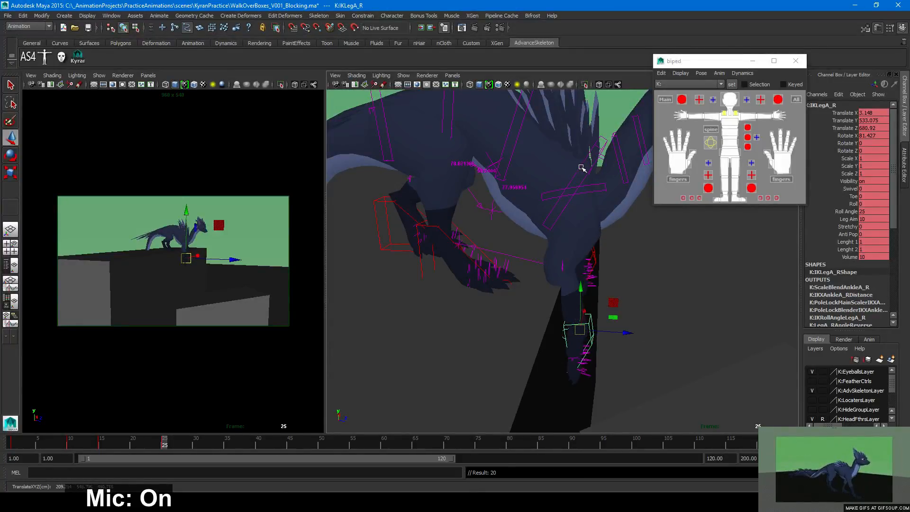
Move the hip spine, chest spine, neck and head controls forward together, bringing the chest control to about 691 in Z
click(591, 150)
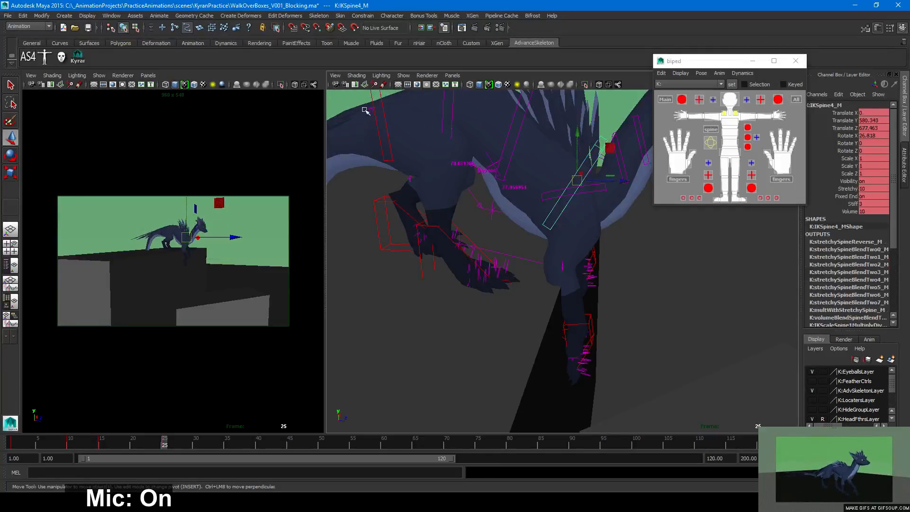
shift+click(379, 104)
alt+right_drag(586, 170, 500, 157)
mouse_move(501, 157)
mouse_down()
mouse_move(511, 158)
mouse_move(500, 157)
mouse_up()
key(ctrl+z)
alt+middle_drag(624, 227, 573, 223)
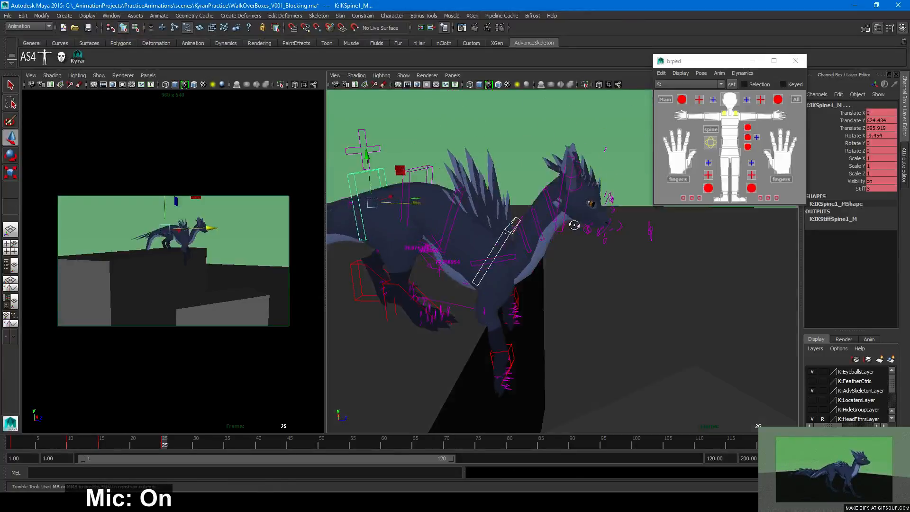
alt+drag(573, 223, 570, 161)
click(571, 155)
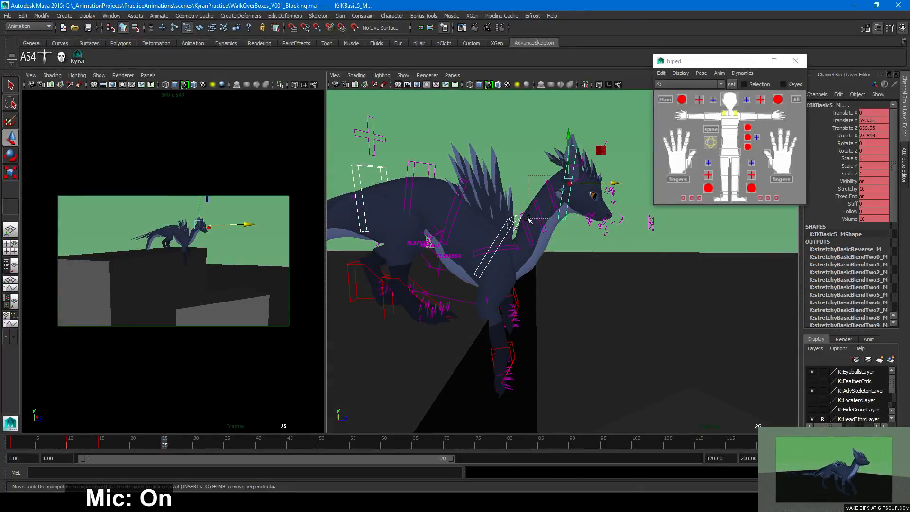
click(534, 220)
drag(591, 197, 598, 241)
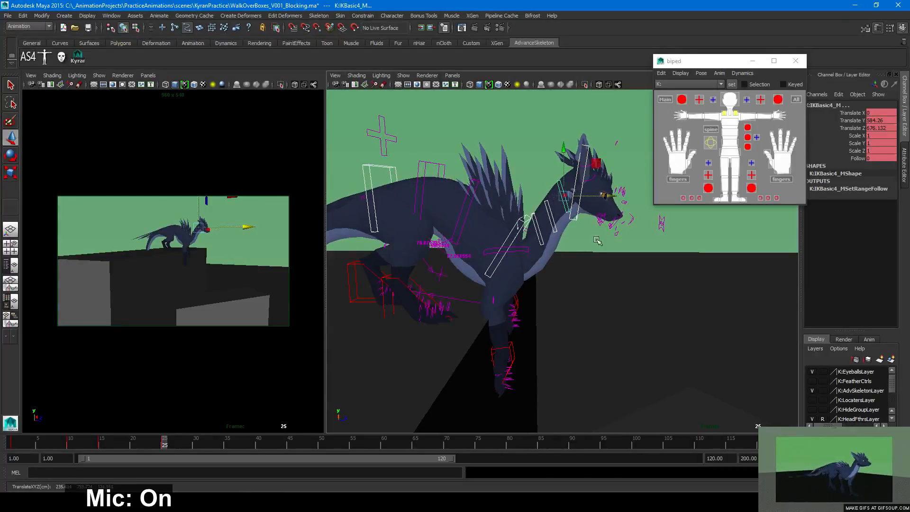
Lower the head control toward the box's edge and rotate it to about 92 in X so the head hangs down
click(583, 179)
drag(611, 152, 613, 286)
key(e)
key(w)
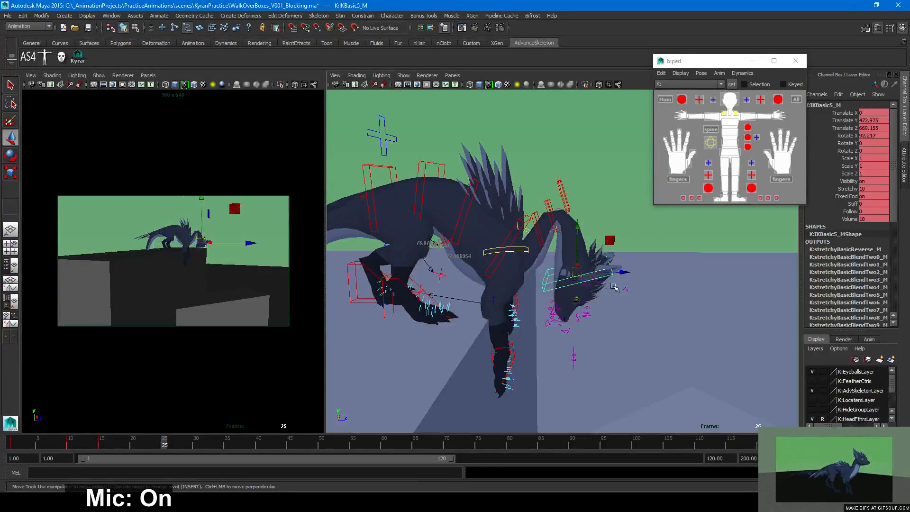
drag(610, 241, 618, 250)
Lower the fourth neck control to about Y 497, Z 693 and the third to about Y 501, Z 694
click(567, 188)
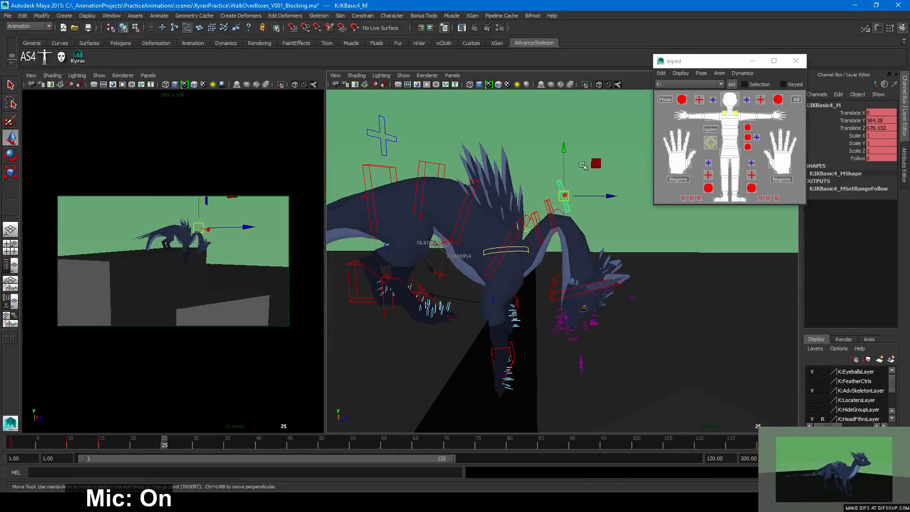
drag(583, 165, 609, 231)
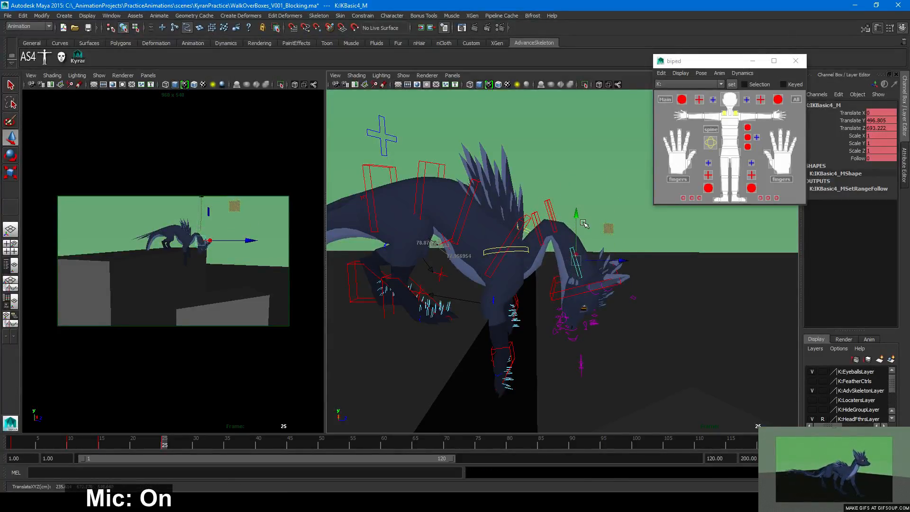
key(e)
key(w)
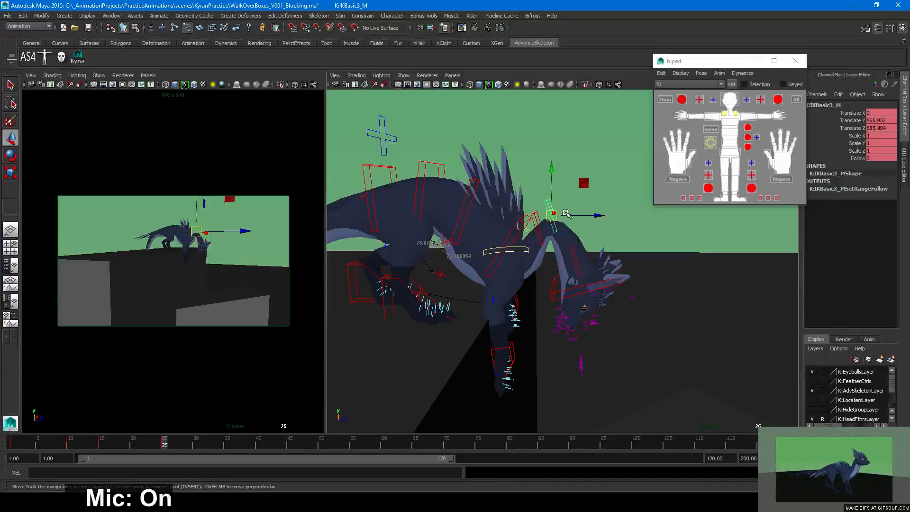
click(587, 230)
drag(587, 231, 585, 234)
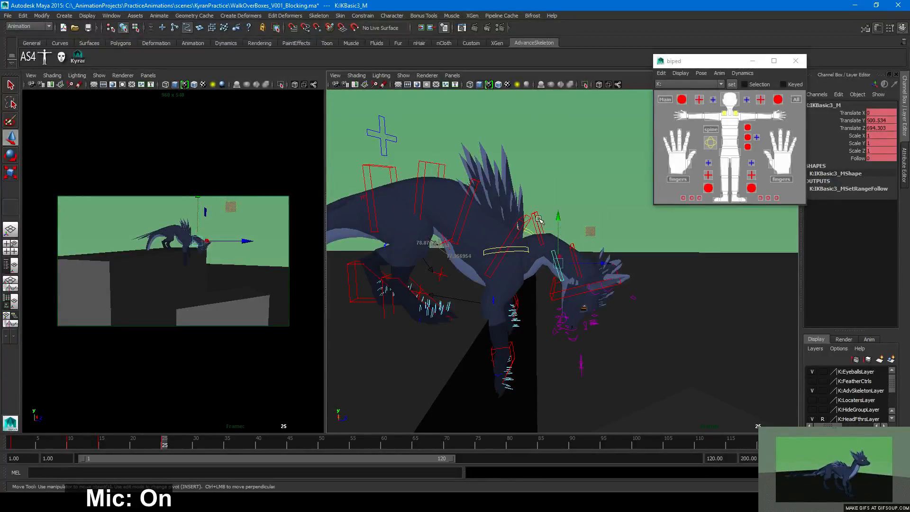
Lower the second neck control to about 530 in Y and 694 in Z, undoing the stray change
click(536, 226)
drag(575, 195, 602, 249)
click(608, 282)
key(ctrl+z)
Shift the head and fourth neck controls down together, the neck control to about Y 471, Z 685, and key them at frame 25
shift+click(574, 251)
alt+drag(650, 308, 650, 280)
scroll(650, 281, down, 5)
key(s)
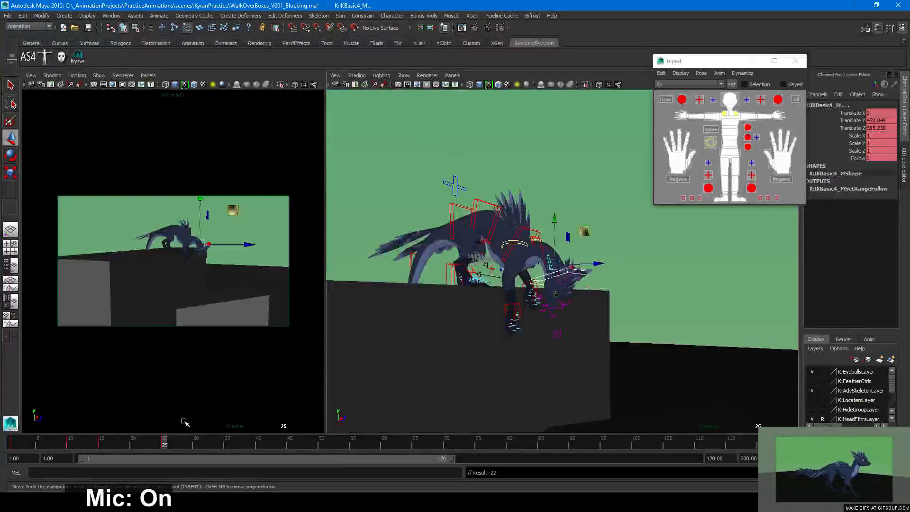
drag(158, 442, 163, 444)
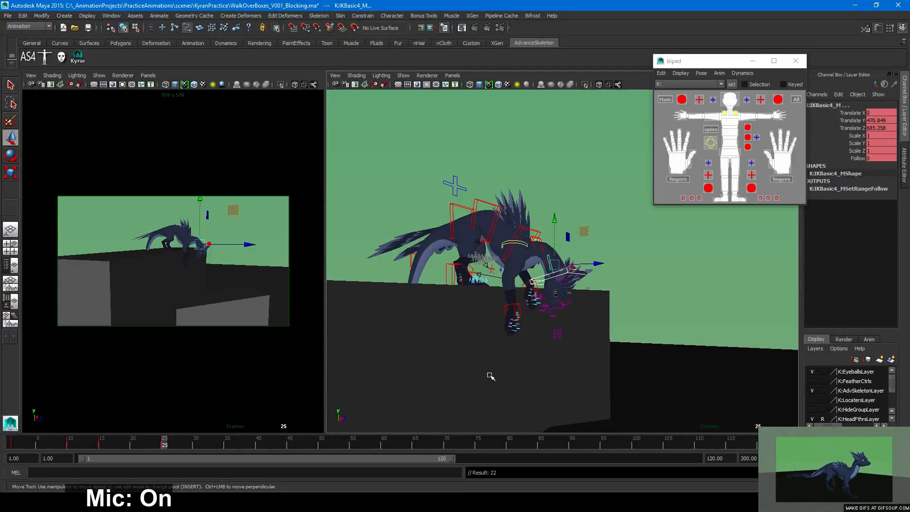
Lower the neck controls further over the box's edge, bringing the fourth one to about Y 445, Z 676
alt+right_drag(491, 376, 535, 346)
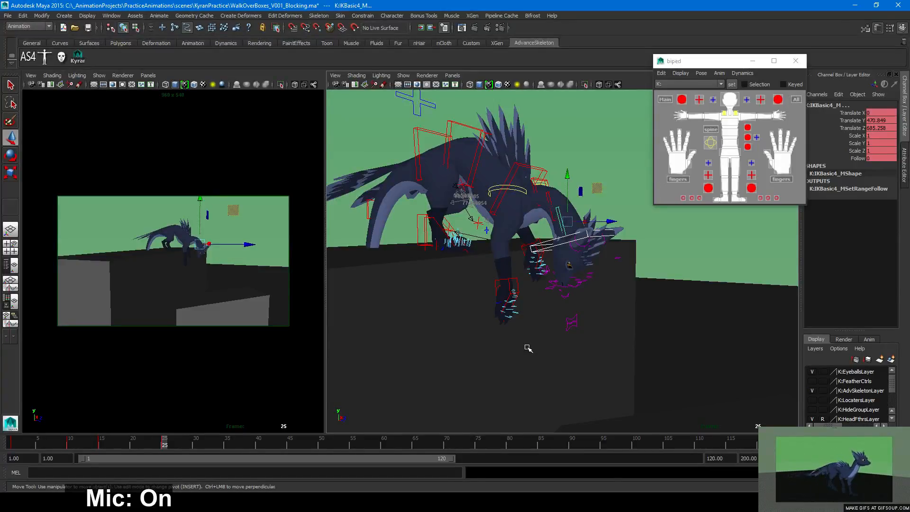
scroll(541, 279, up, 5)
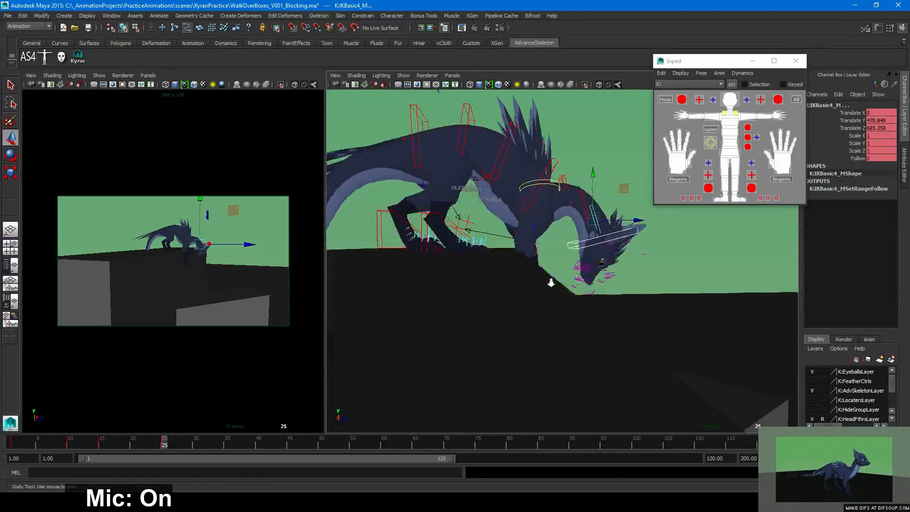
click(572, 188)
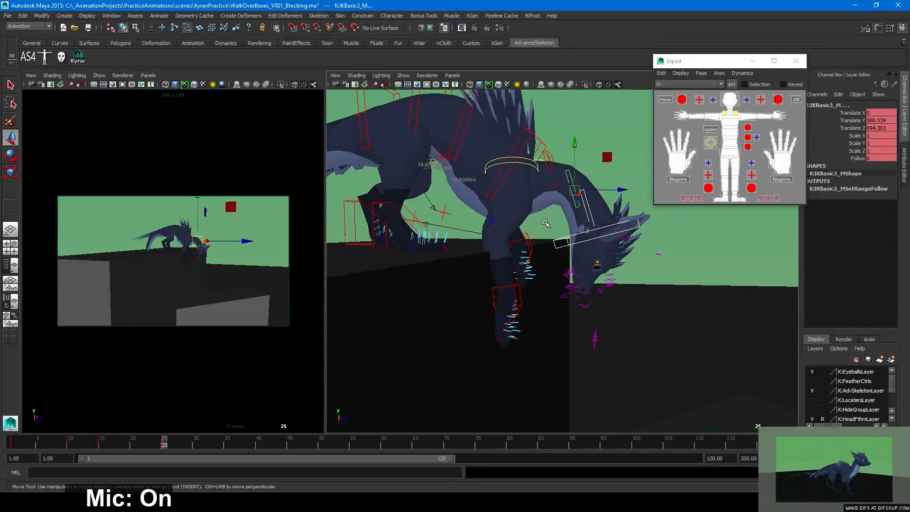
click(552, 167)
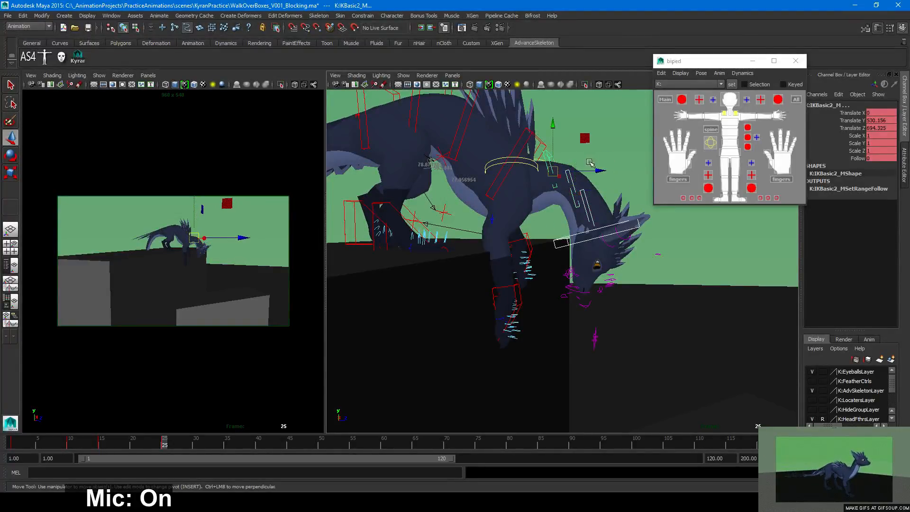
drag(553, 169, 580, 161)
click(563, 204)
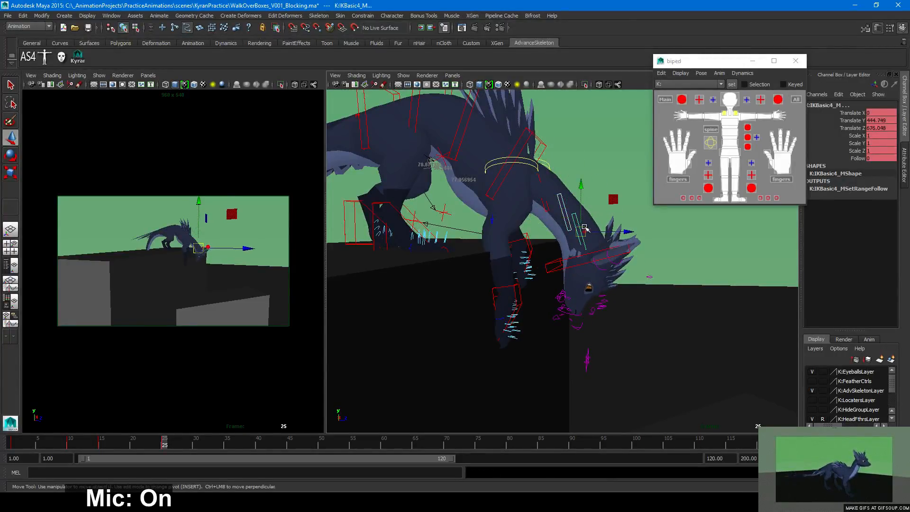
Pull the head control down and back toward the front legs to about 405 in Y and 641 in Z
click(605, 250)
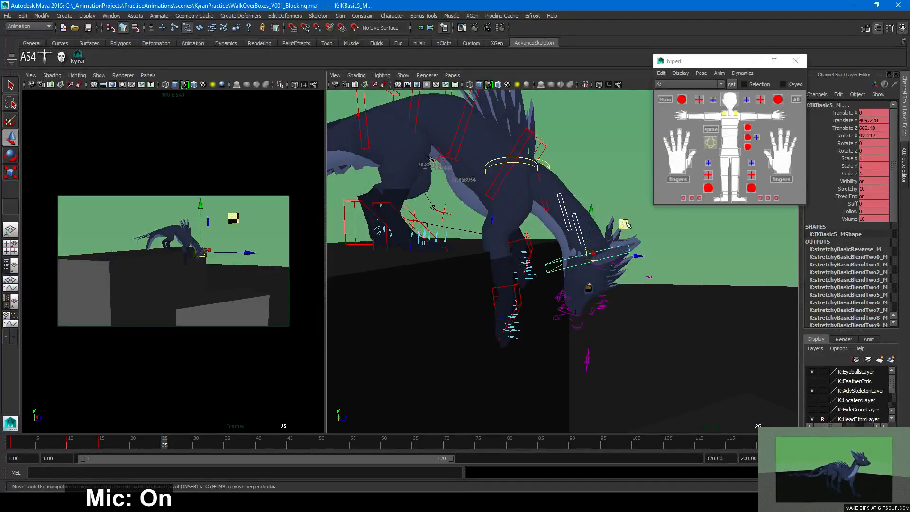
middle_drag(625, 223, 604, 230)
alt+drag(635, 259, 549, 272)
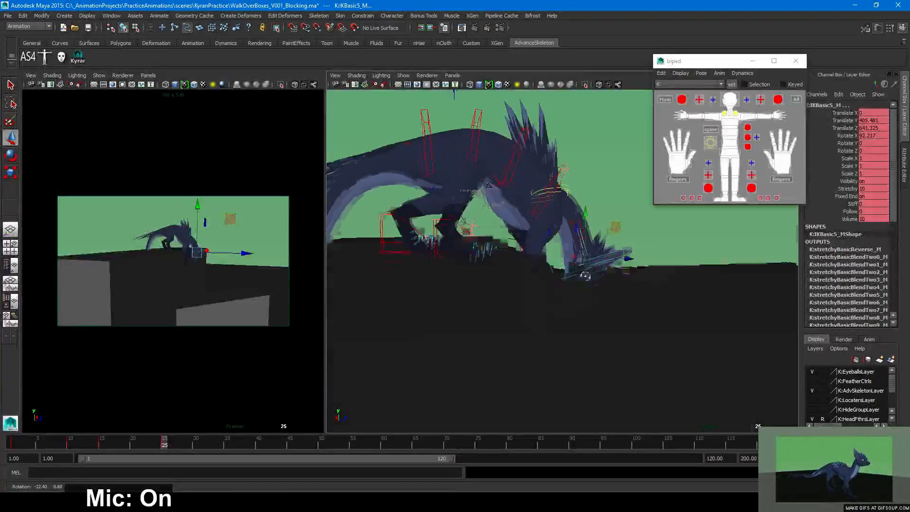
alt+right_drag(550, 272, 589, 280)
Try rotating the chest spine control further, and undo the rotation
click(536, 160)
key(e)
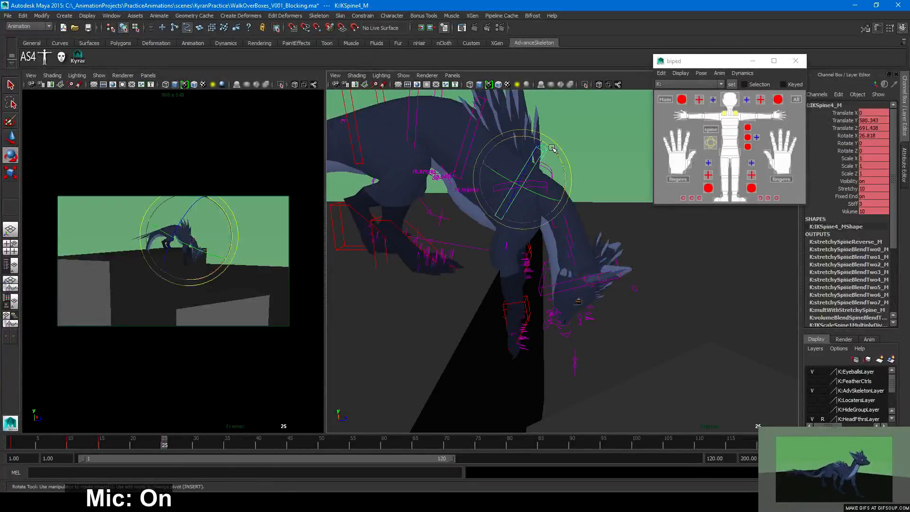
drag(537, 159, 554, 142)
key(w)
key(ctrl+z)
Raise the head control slightly to about 411 in Y while keeping it near 641 in Z
alt+drag(591, 207, 533, 213)
click(530, 214)
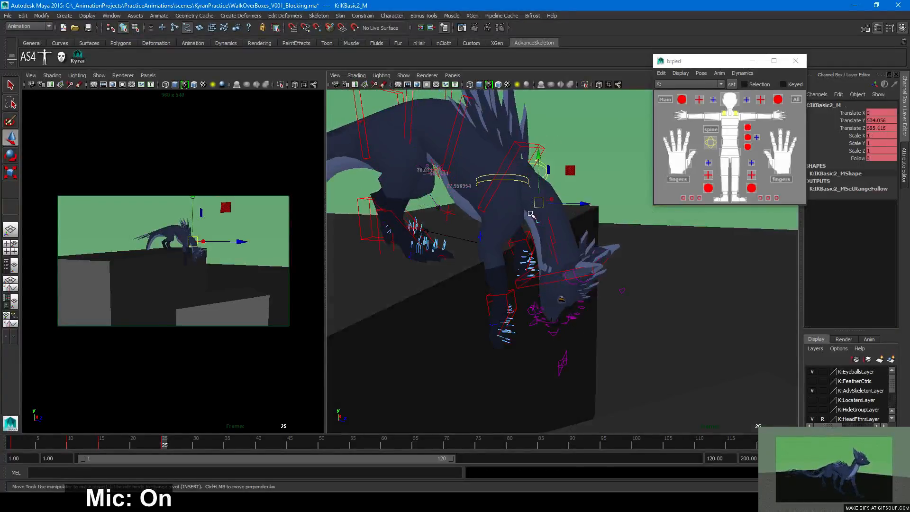
click(573, 268)
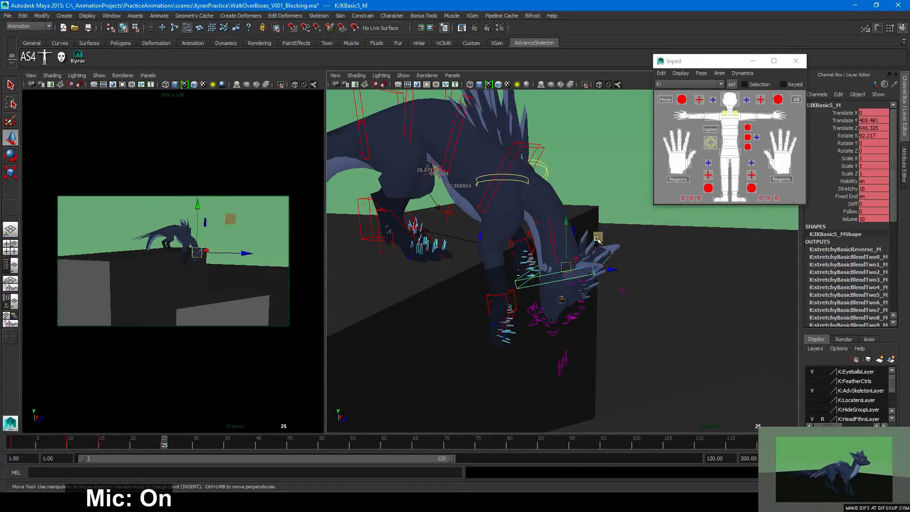
middle_drag(598, 239, 598, 232)
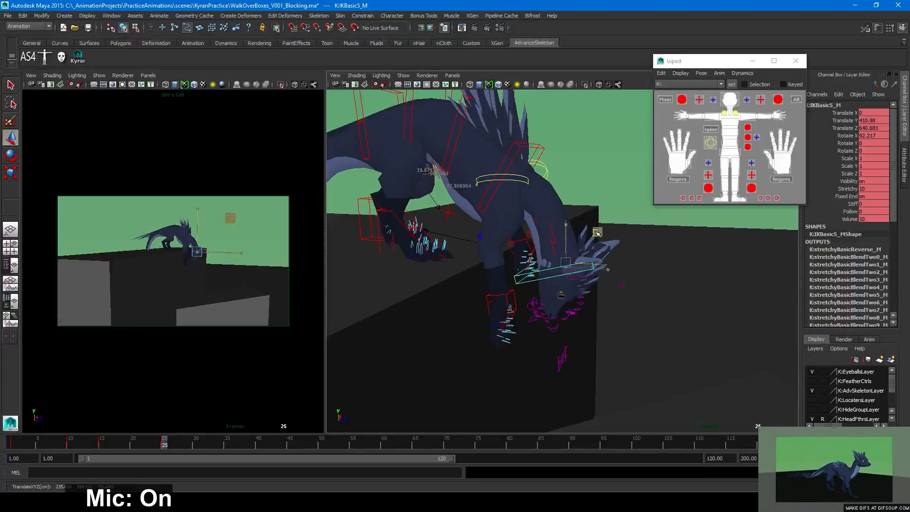
Rotate the head control very slightly to about 92.15 in X
mouse_move(640, 275)
alt+mouse_down()
mouse_move(579, 260)
mouse_move(536, 270)
mouse_move(638, 265)
alt+mouse_up()
alt+right_drag(639, 265, 601, 319)
alt+drag(601, 319, 598, 321)
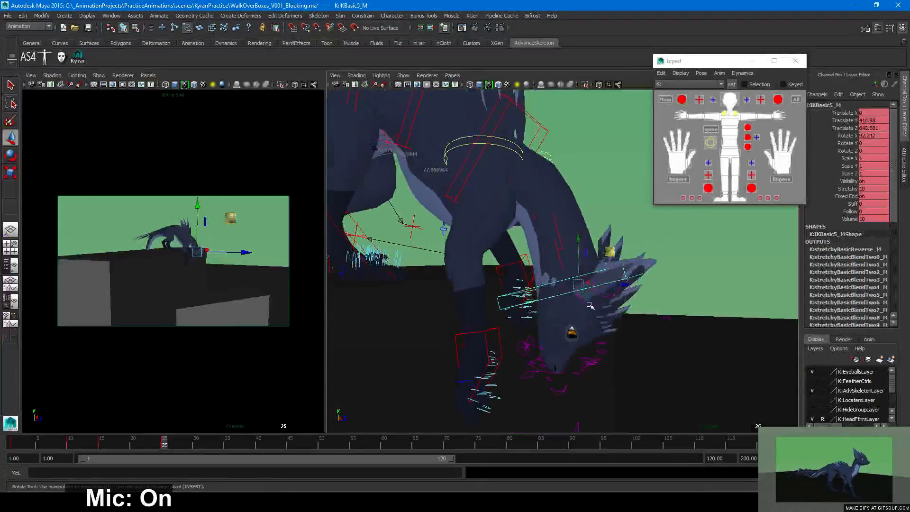
key(e)
drag(611, 260, 605, 264)
key(w)
Try setting the head control's Stretchy to 0 and moving the head forward and up, undoing the move
alt+right_drag(606, 263, 567, 284)
alt+middle_drag(567, 285, 623, 284)
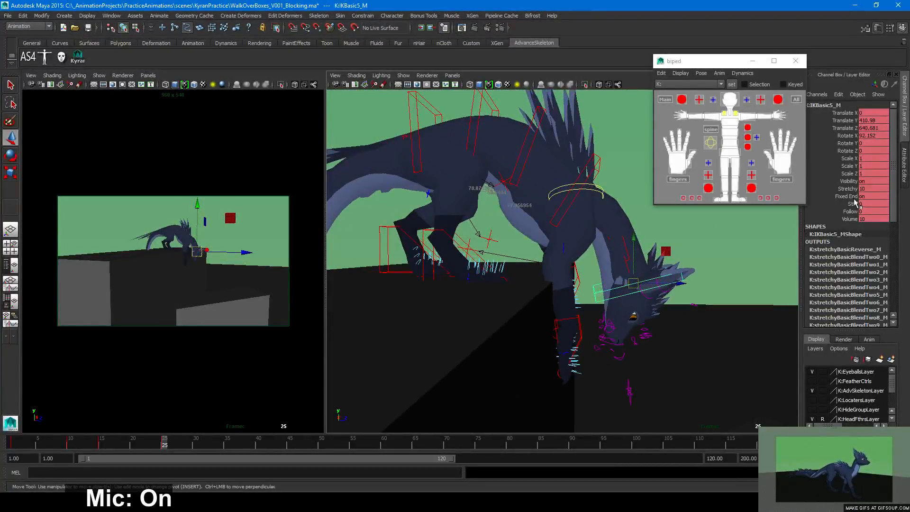
click(846, 189)
key(w)
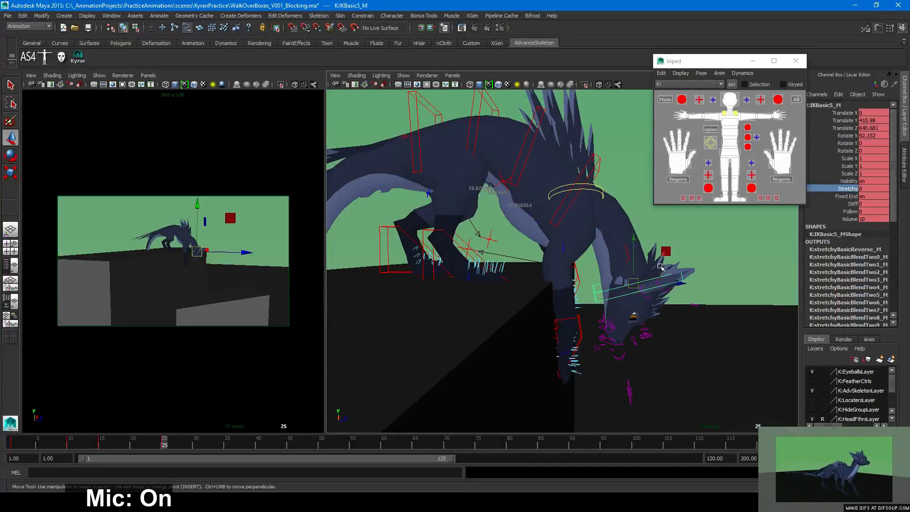
middle_drag(640, 288, 693, 260)
key(ctrl+z)
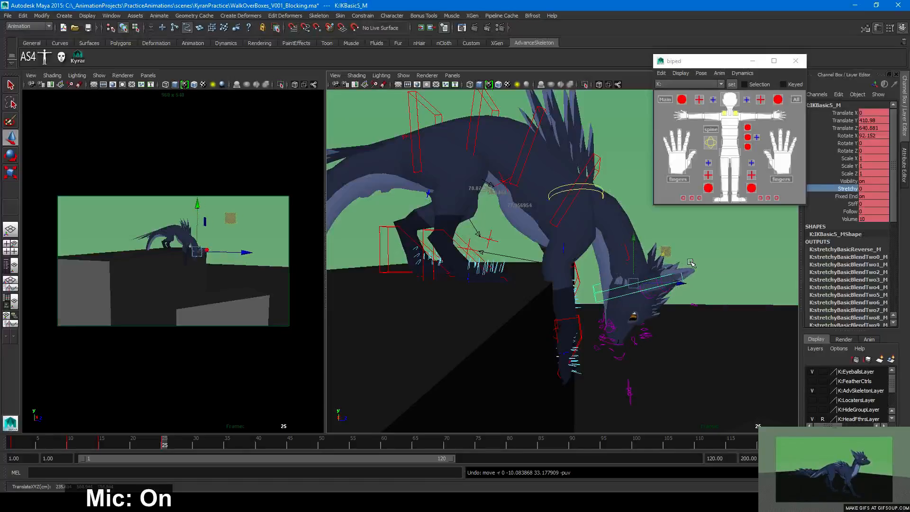
Try turning off the head control's Fixed End and moving and rotating the head, undoing these changes
click(868, 195)
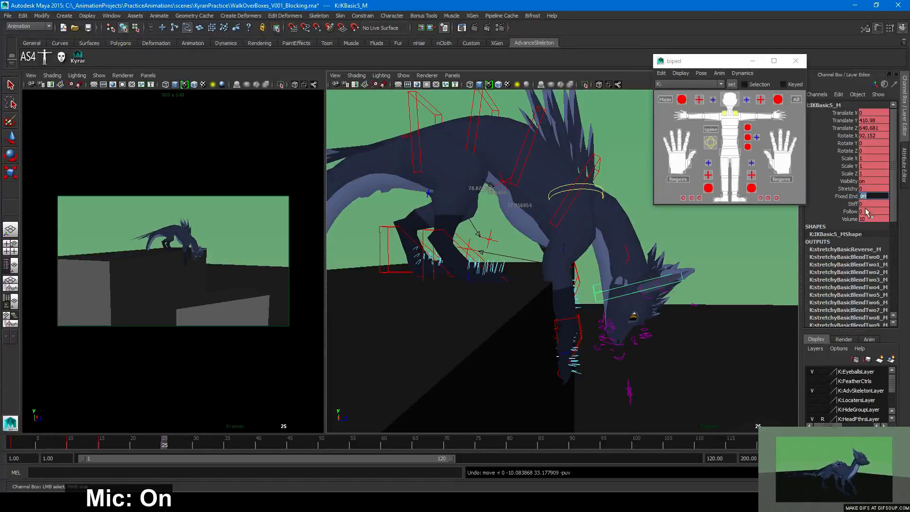
key(Return)
key(w)
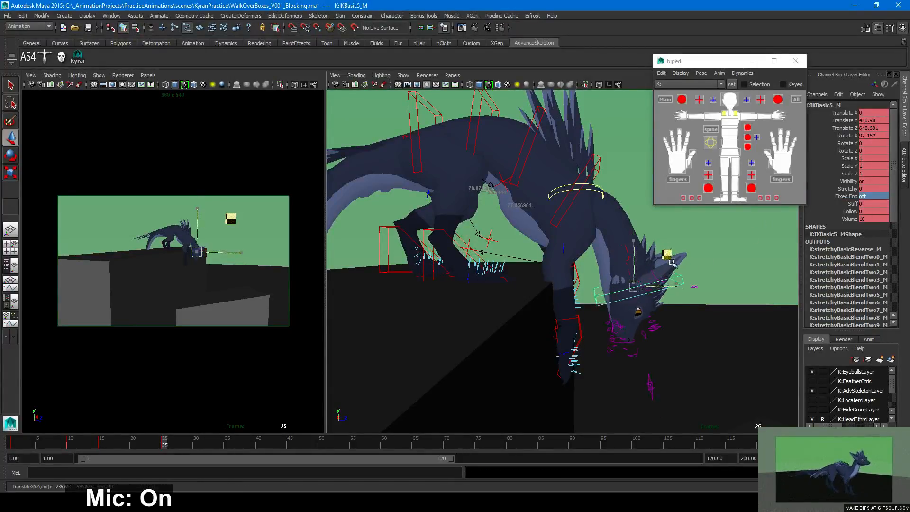
drag(651, 268, 656, 242)
key(e)
key(ctrl+z)
key(ctrl+z)
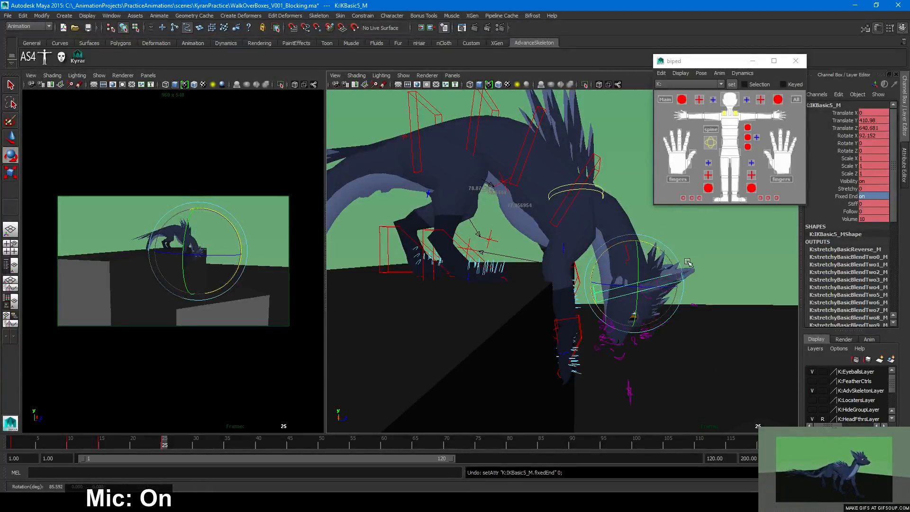
Shift the head control slightly back to about Y 409, Z 638 and the second neck control to about Y 500, Z 680
key(w)
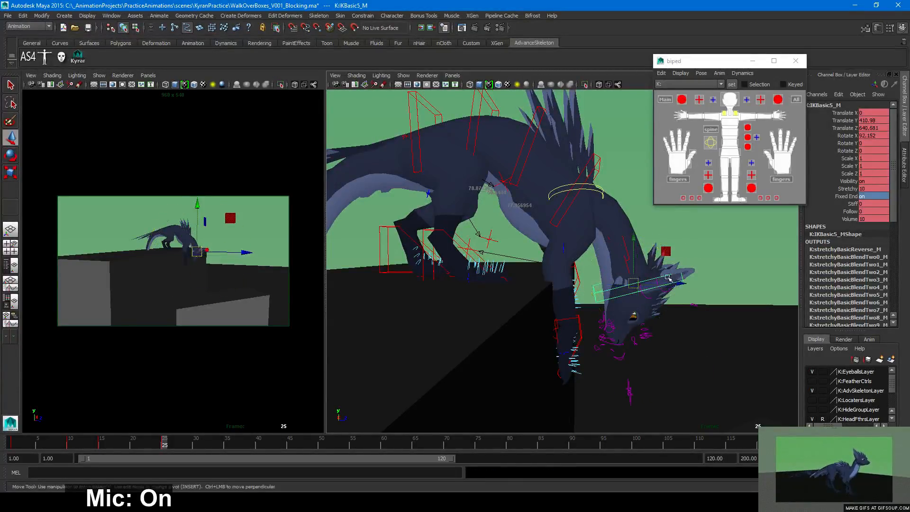
middle_drag(664, 251, 661, 253)
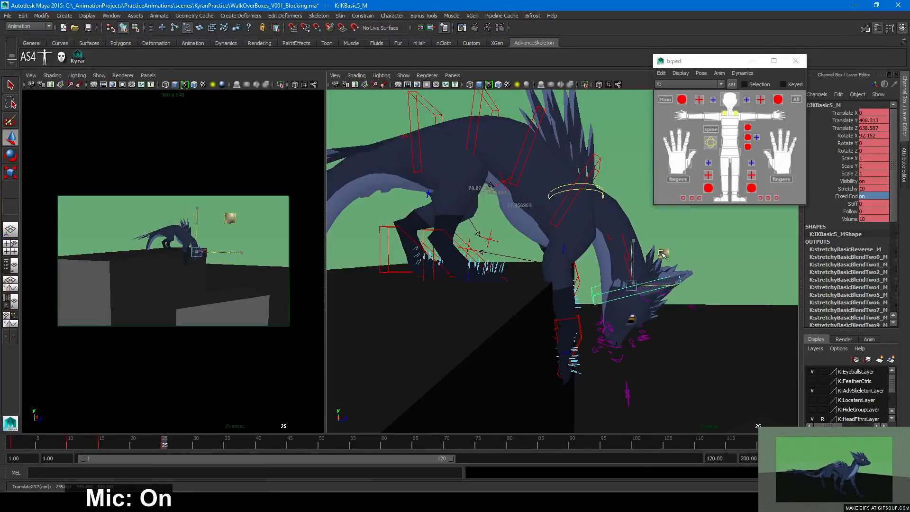
click(607, 235)
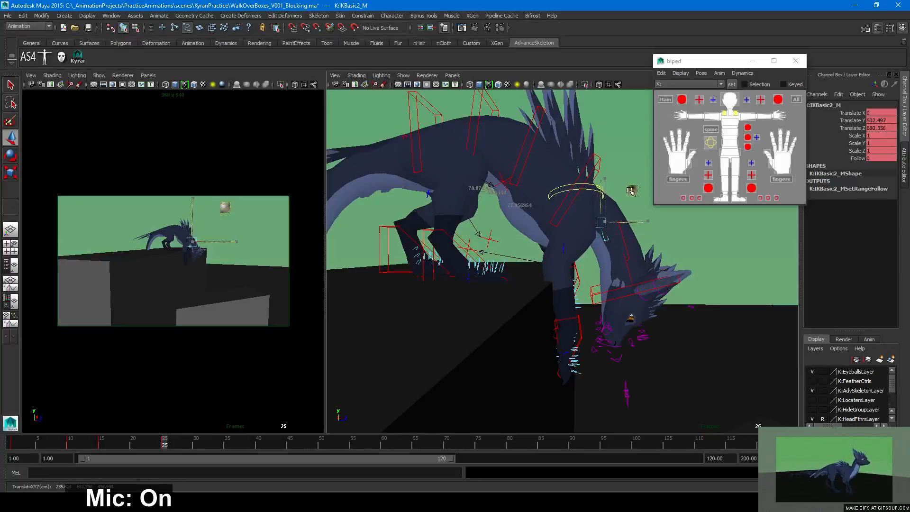
alt+drag(656, 269, 552, 320)
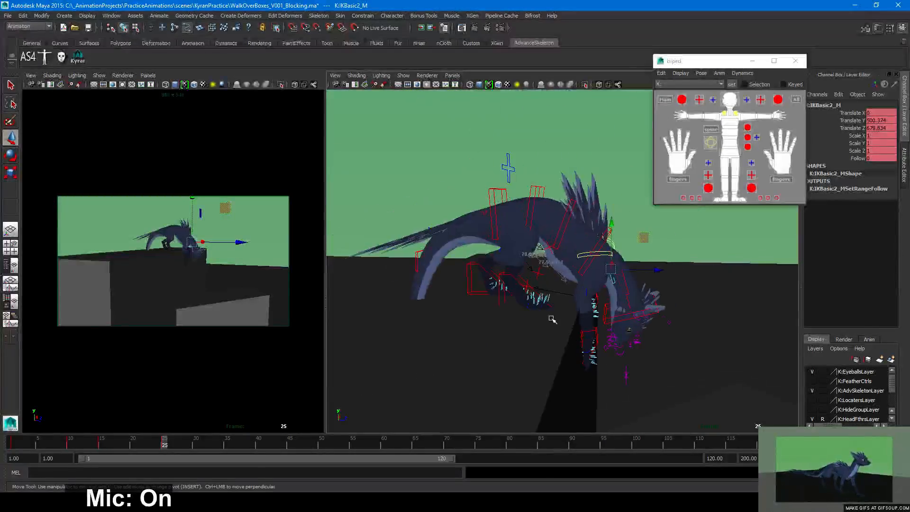
alt+right_drag(609, 284, 637, 303)
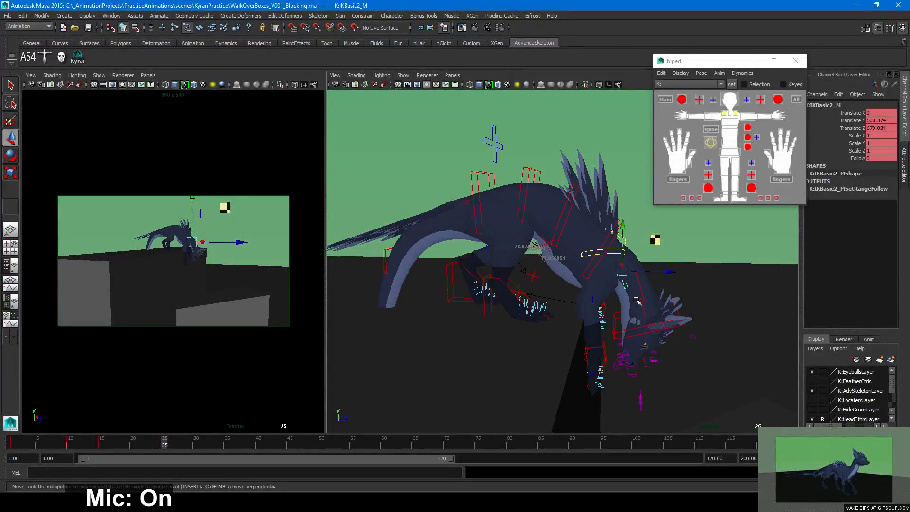
click(625, 329)
alt+right_drag(625, 328, 629, 258)
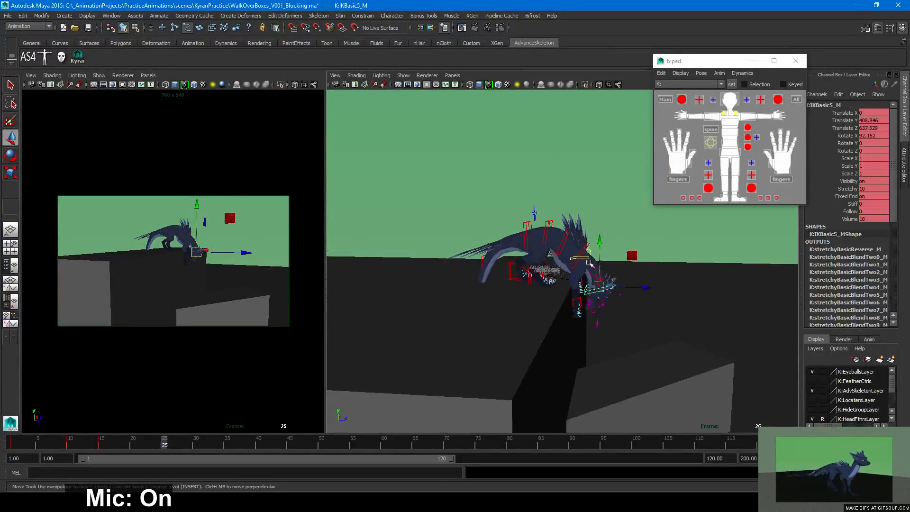
Try pulling the head control far forward and up to about Y 973, Z 2281, and lowering it, undoing the moves
drag(631, 257, 454, 354)
drag(639, 306, 813, 194)
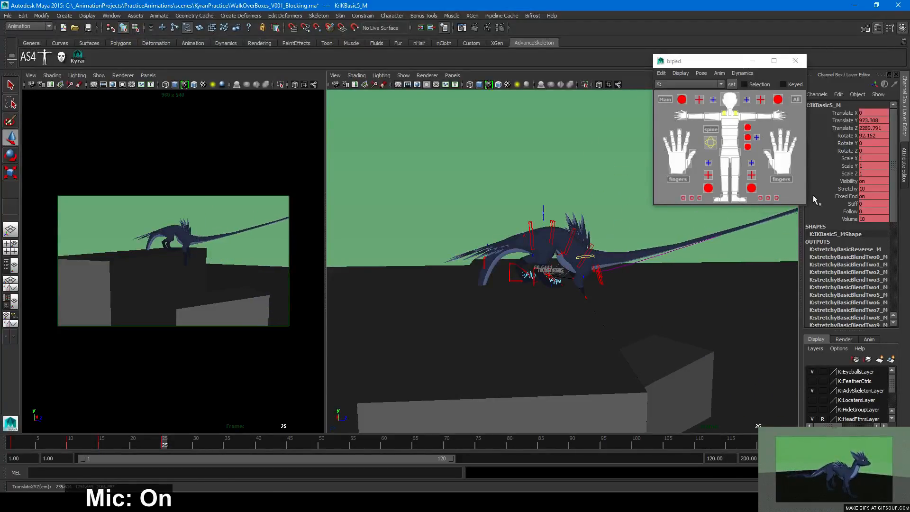
alt+right_drag(740, 265, 630, 275)
alt+middle_drag(630, 274, 573, 296)
alt+right_drag(573, 297, 666, 294)
alt+middle_drag(666, 292, 562, 306)
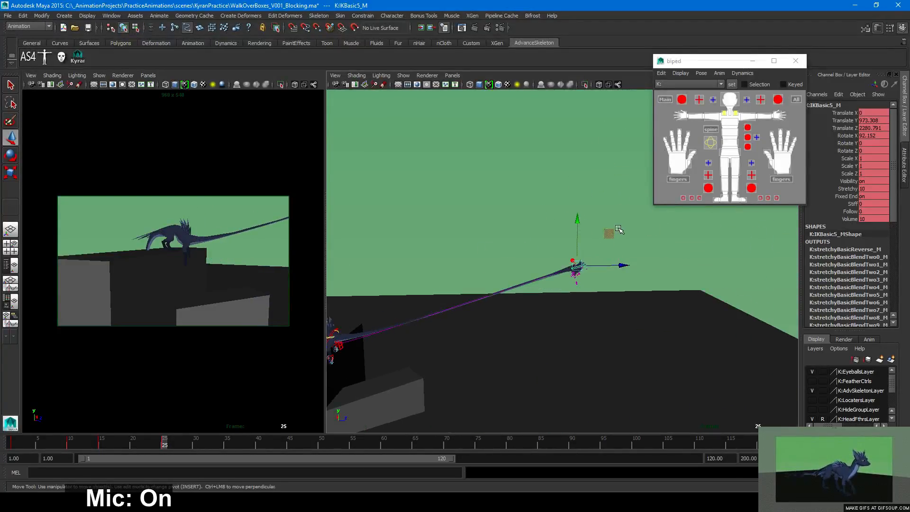
key(ctrl+z)
drag(649, 247, 563, 337)
key(ctrl+z)
key(ctrl+z)
key(ctrl+z)
key(ctrl+z)
key(ctrl+z)
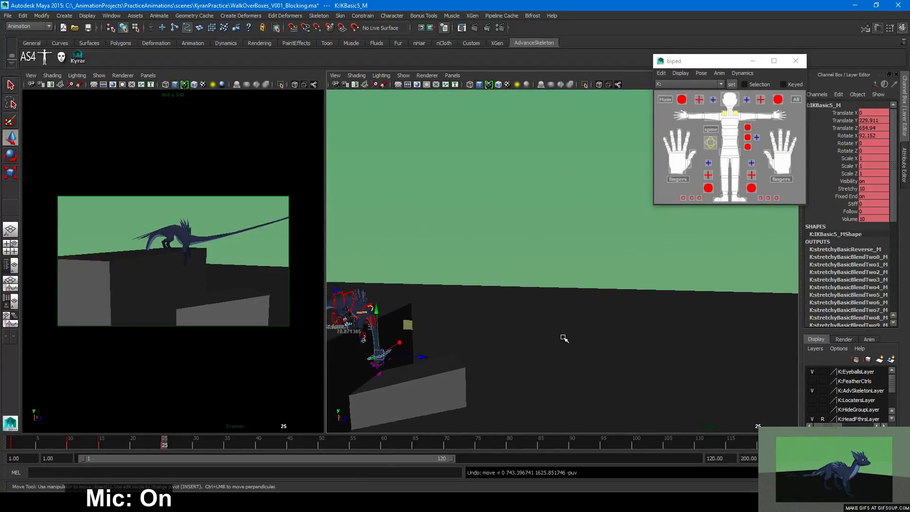
key(f)
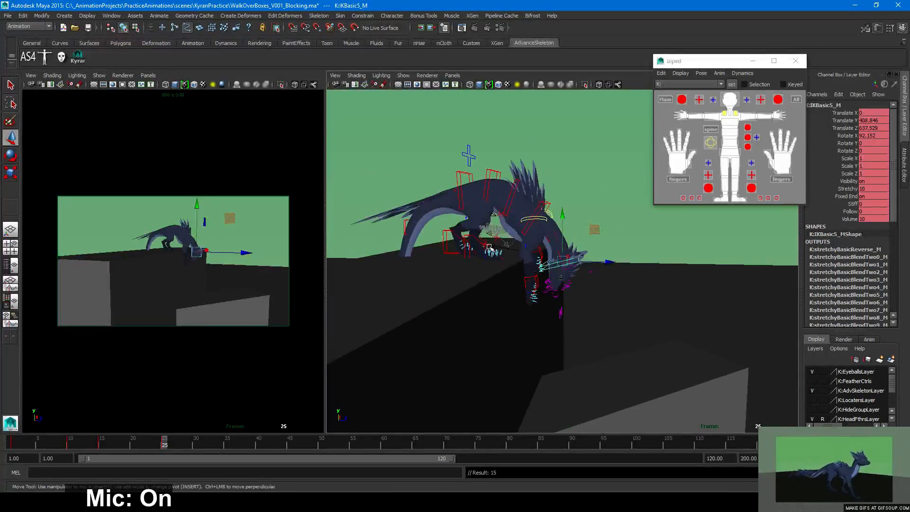
Rotate both ear controls together to about 38.6 in X, -1.9 in Y and 11.6 in Z
click(799, 98)
alt+right_drag(522, 306, 552, 315)
alt+drag(585, 342, 449, 291)
click(620, 346)
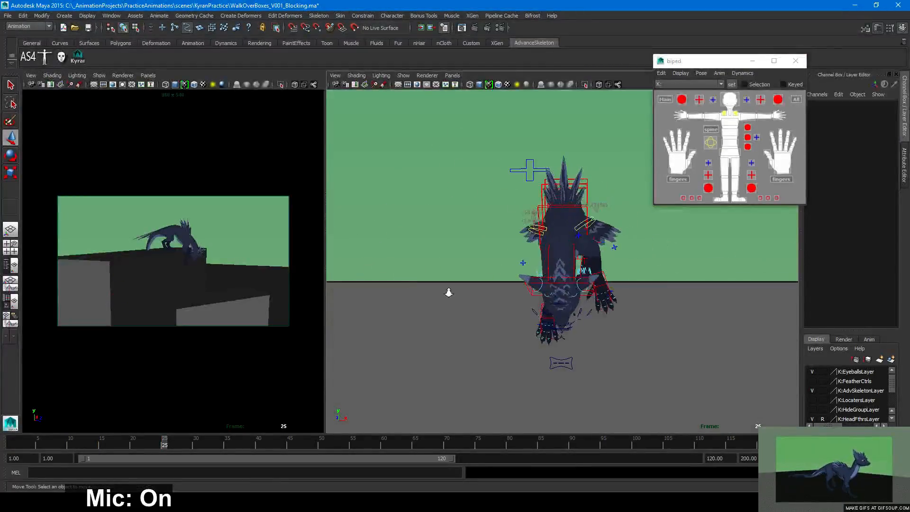
alt+right_drag(449, 290, 598, 309)
click(597, 332)
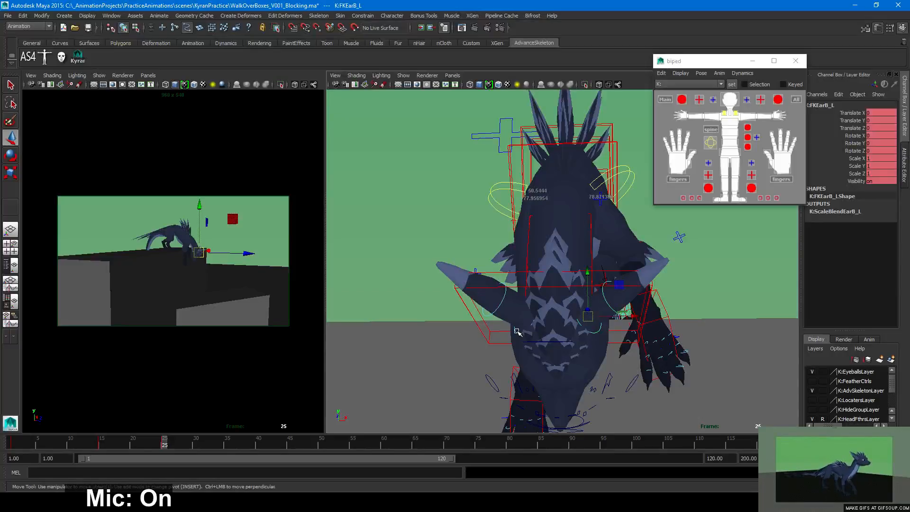
key(e)
drag(526, 332, 629, 331)
mouse_move(583, 284)
mouse_down()
mouse_move(572, 257)
mouse_move(574, 305)
mouse_move(606, 293)
mouse_move(577, 268)
mouse_up()
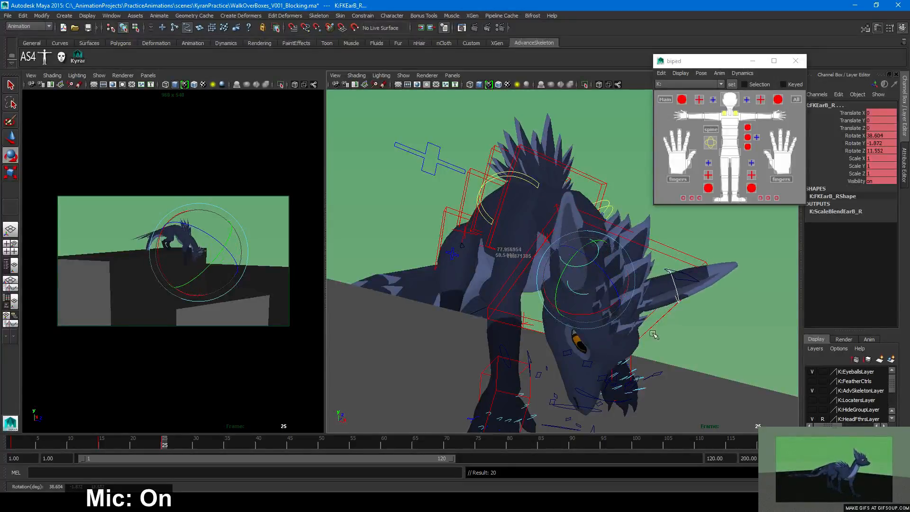
Examine the dragon's pose from several angles with the head control selected, comparing earlier frames with frame 25
alt+right_drag(706, 351, 574, 354)
alt+drag(573, 354, 427, 350)
key(w)
alt+drag(654, 343, 586, 343)
alt+right_drag(587, 343, 705, 356)
click(578, 296)
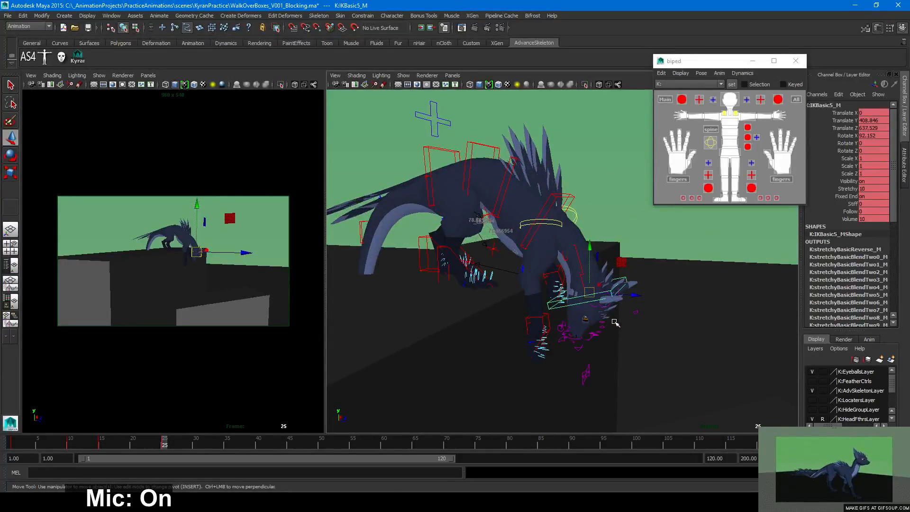
alt+drag(559, 327, 595, 333)
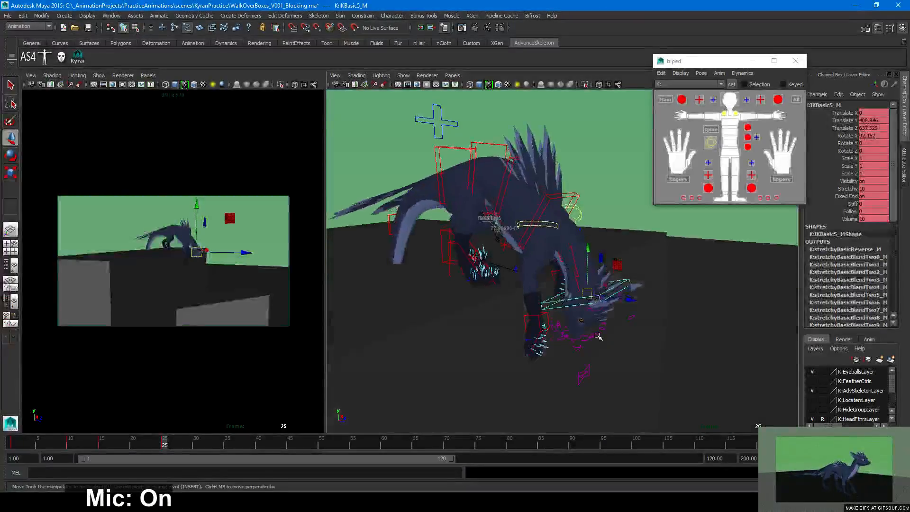
alt+right_drag(595, 334, 555, 315)
alt+middle_drag(622, 312, 647, 336)
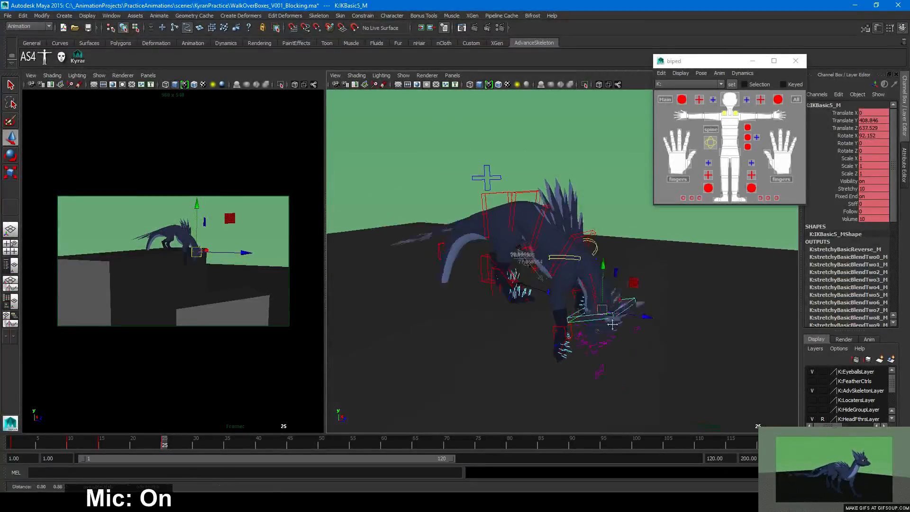
alt+right_drag(647, 337, 666, 343)
alt+drag(628, 345, 651, 329)
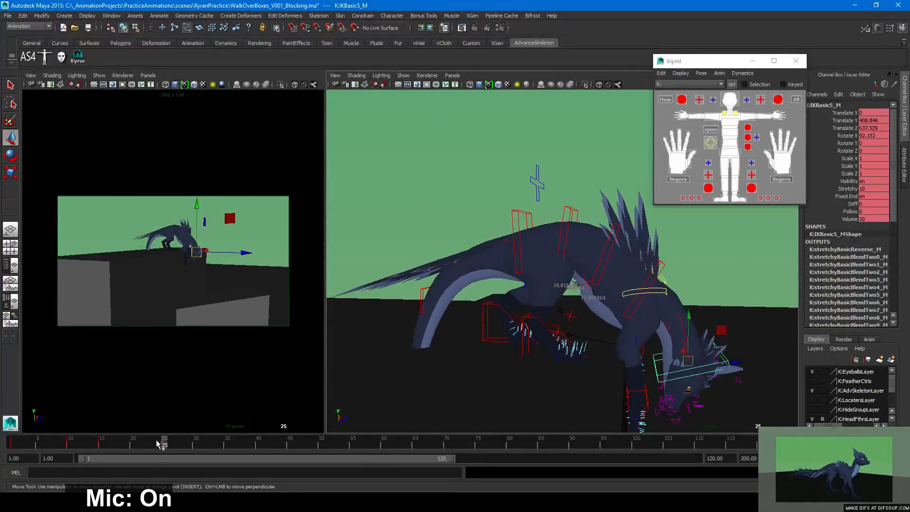
drag(156, 444, 90, 432)
alt+drag(365, 341, 413, 323)
drag(96, 446, 163, 446)
alt+right_drag(391, 362, 602, 304)
alt+middle_drag(603, 304, 464, 352)
alt+right_drag(464, 353, 518, 370)
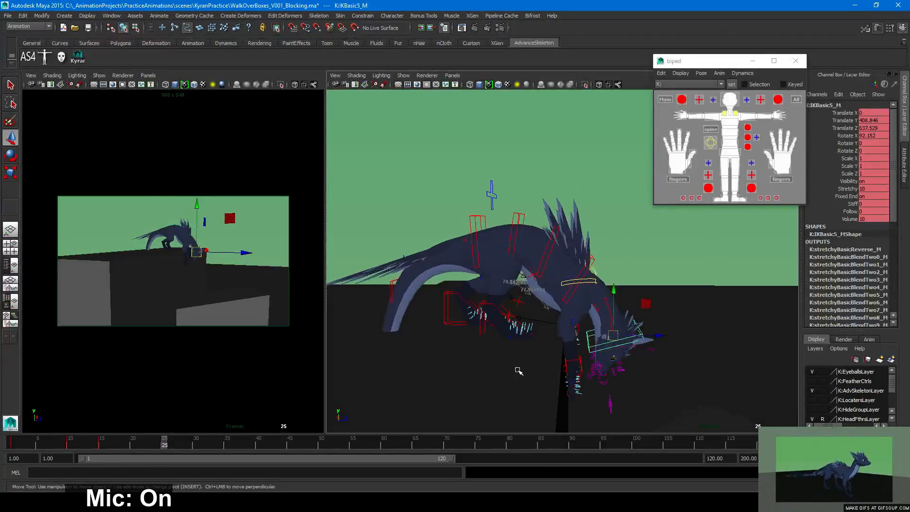
Try nudging the third spine control and check the first and fourth spine controls and the base neck control
click(473, 215)
key(e)
mouse_move(495, 200)
mouse_down()
mouse_move(503, 206)
mouse_move(497, 201)
mouse_up()
key(w)
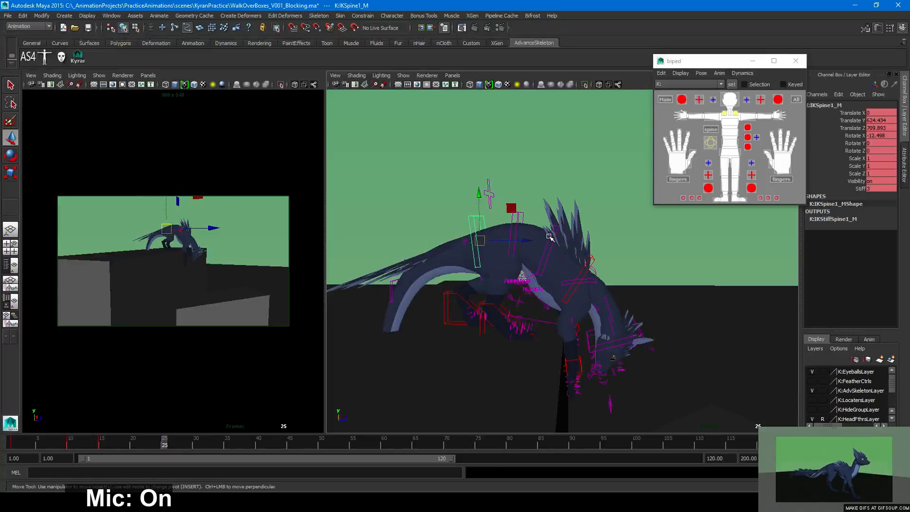
click(550, 237)
drag(600, 216, 599, 218)
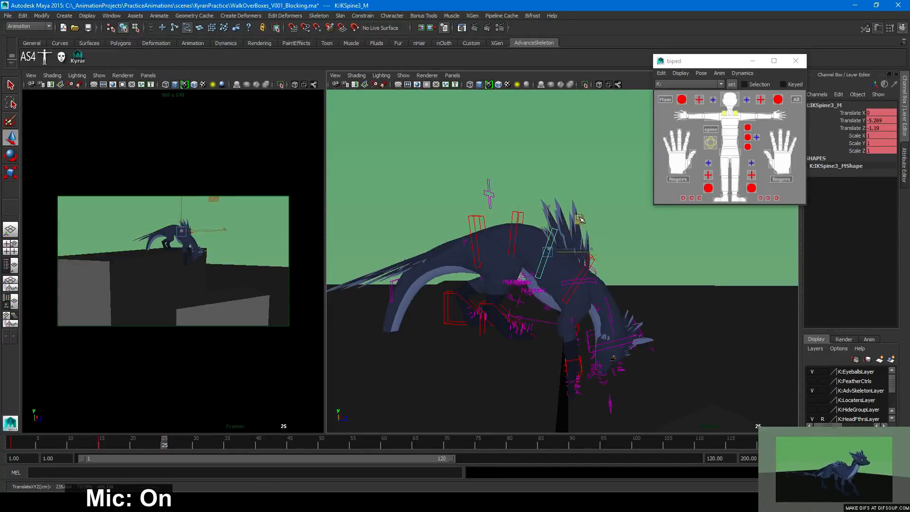
click(579, 276)
key(e)
key(w)
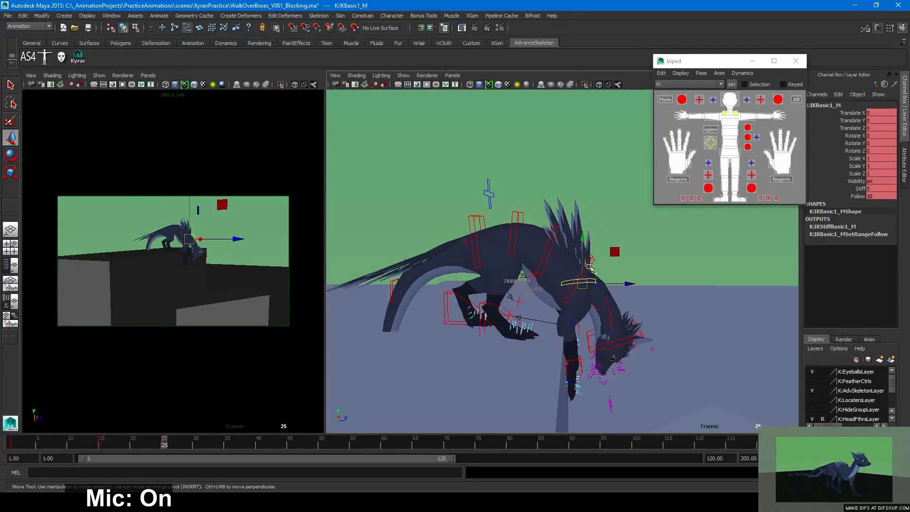
click(591, 262)
key(e)
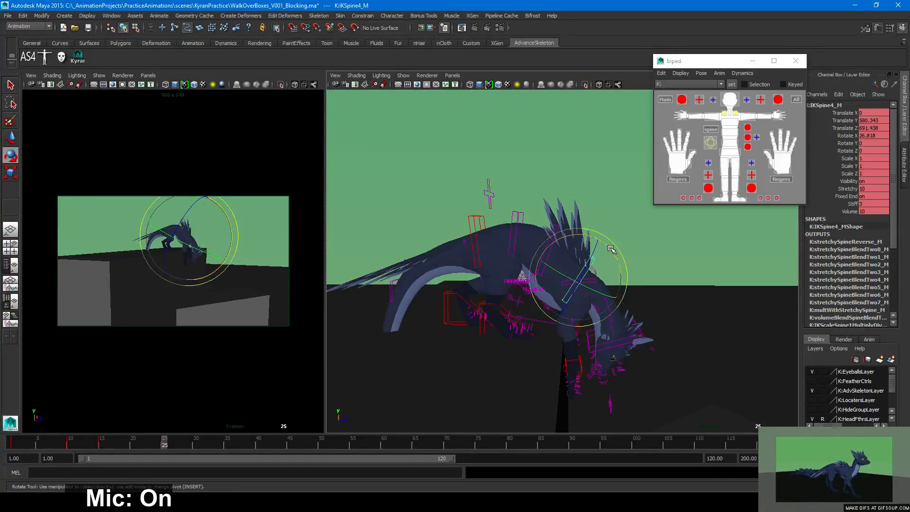
key(w)
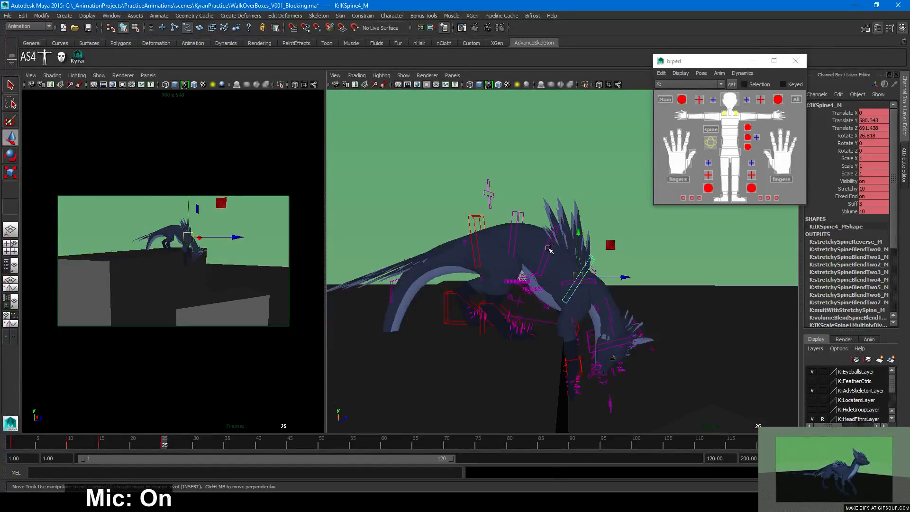
Try moving the third spine control forward in shaded and wireframe display, undoing each move
click(549, 247)
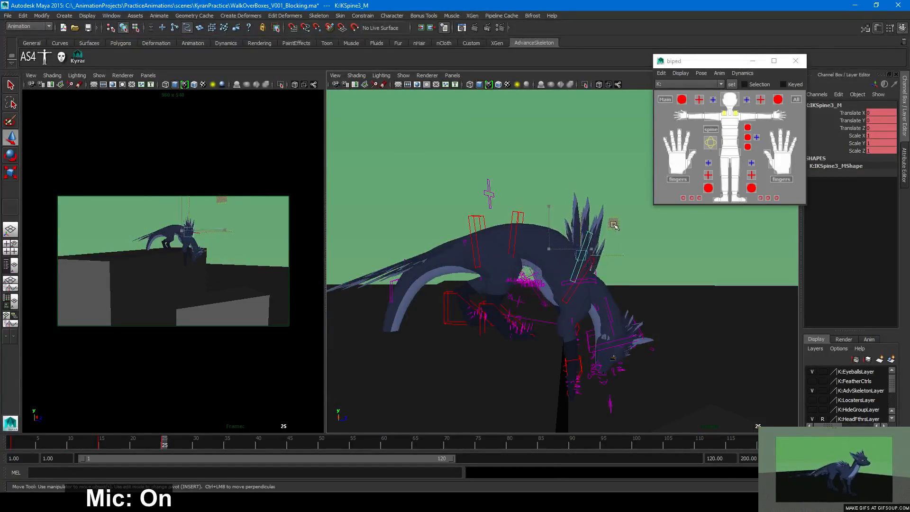
drag(614, 225, 606, 239)
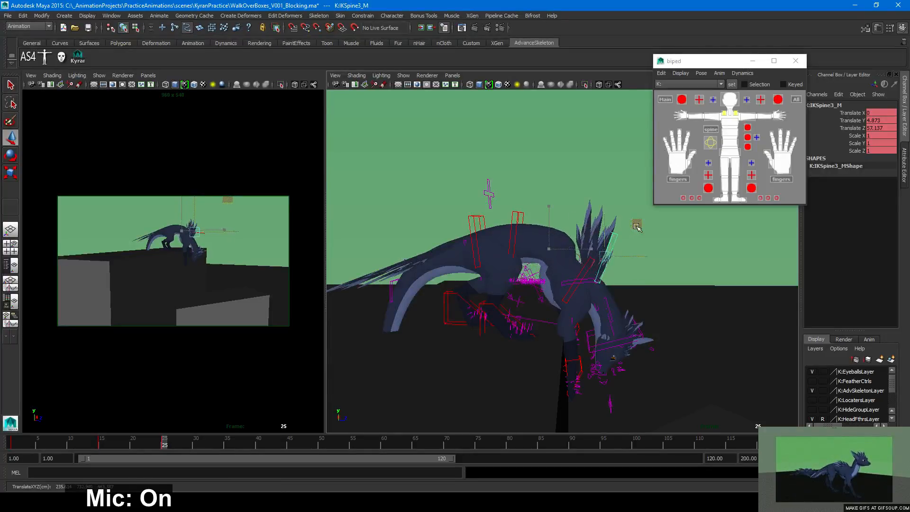
alt+drag(617, 232, 674, 279)
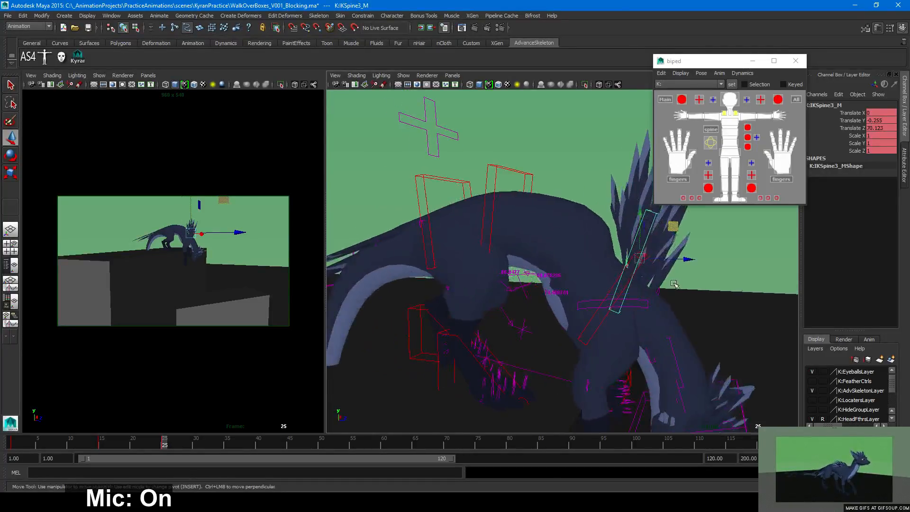
key(ctrl+z)
mouse_move(600, 206)
mouse_down()
mouse_move(625, 209)
mouse_move(615, 216)
mouse_up()
key(ctrl+z)
alt+drag(493, 237, 566, 254)
key(4)
key(f)
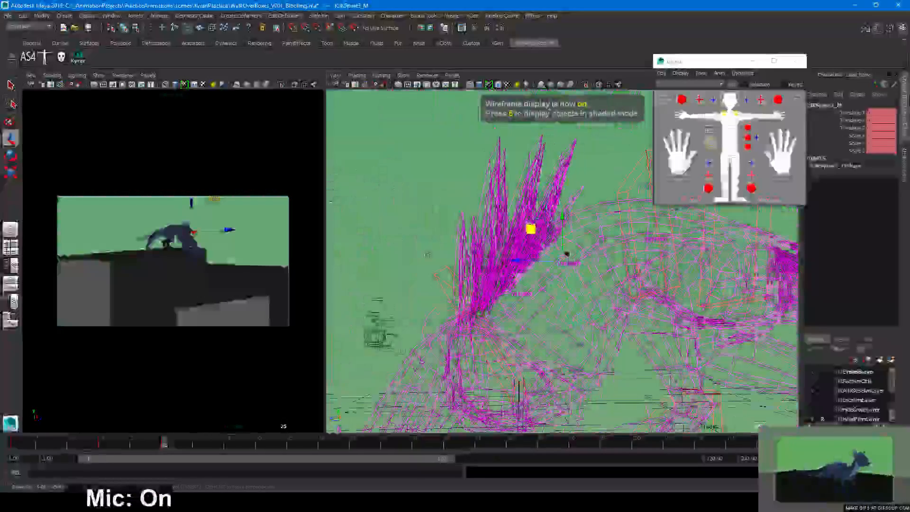
drag(530, 230, 512, 234)
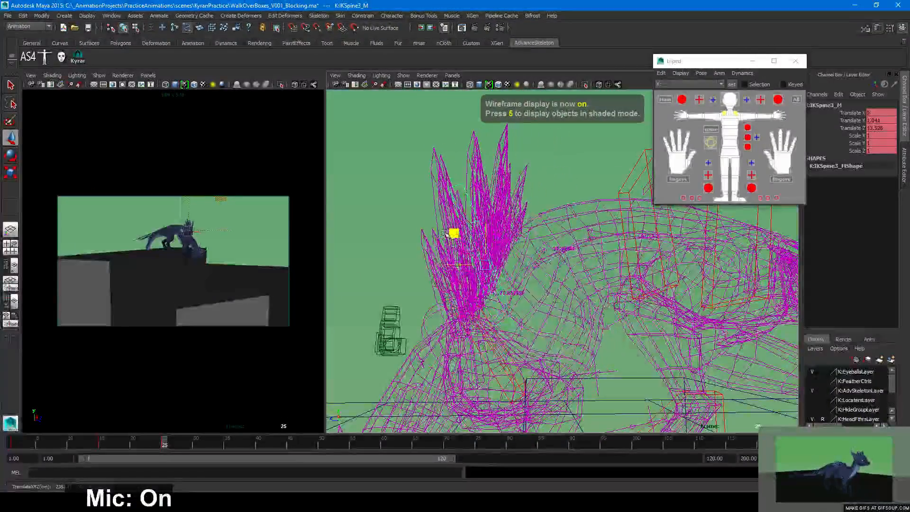
drag(444, 233, 479, 231)
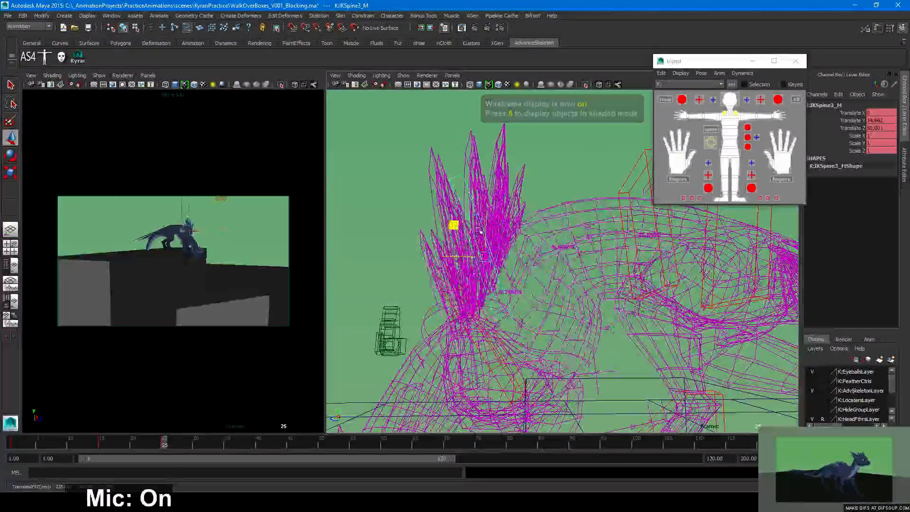
key(ctrl+z)
key(ctrl+z)
key(ctrl+z)
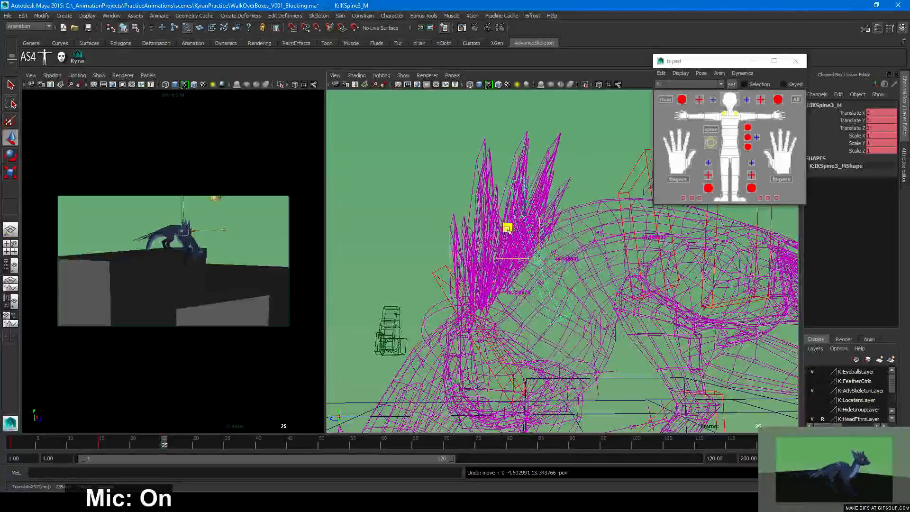
Rotate the fourth spine control to about 44.9 in X and shift it forward to about Y 581, Z 699 in shaded display
click(479, 305)
key(e)
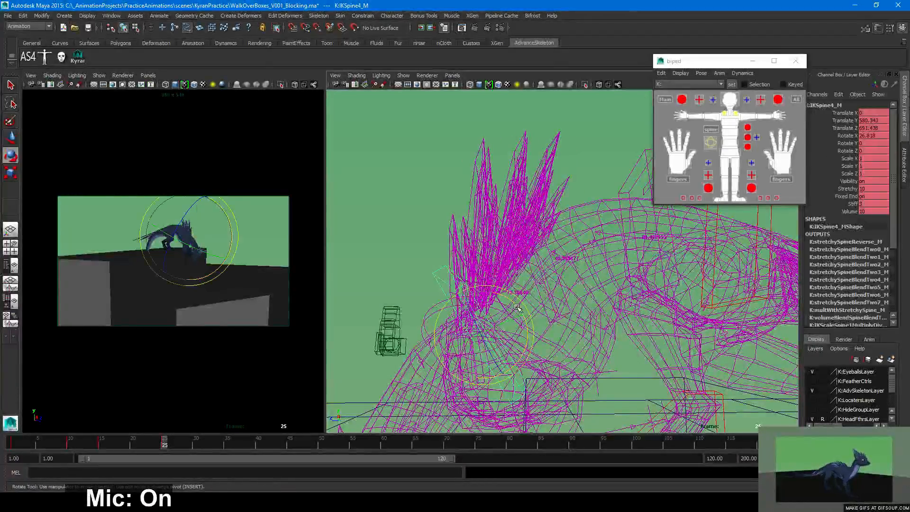
mouse_move(515, 306)
mouse_down()
mouse_move(504, 300)
mouse_move(592, 334)
mouse_move(513, 341)
mouse_move(481, 296)
mouse_up()
key(6)
key(5)
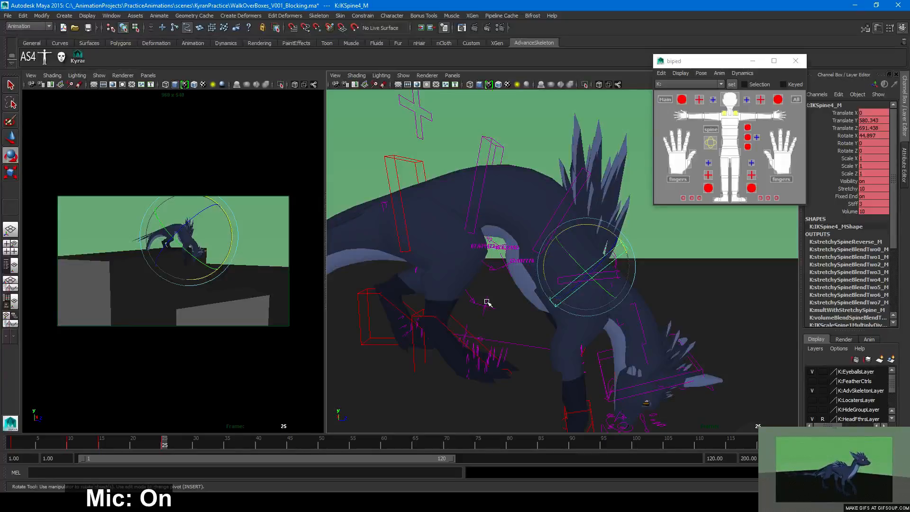
key(w)
alt+drag(487, 302, 592, 265)
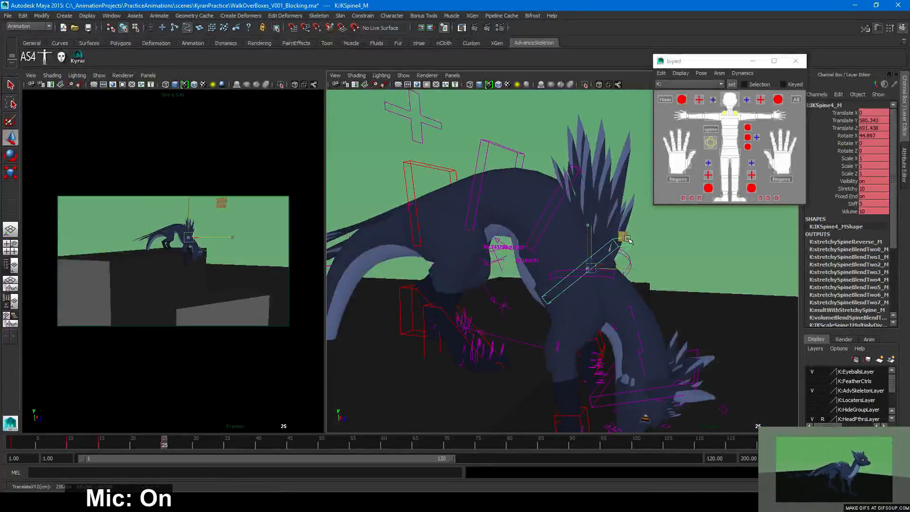
drag(627, 239, 626, 238)
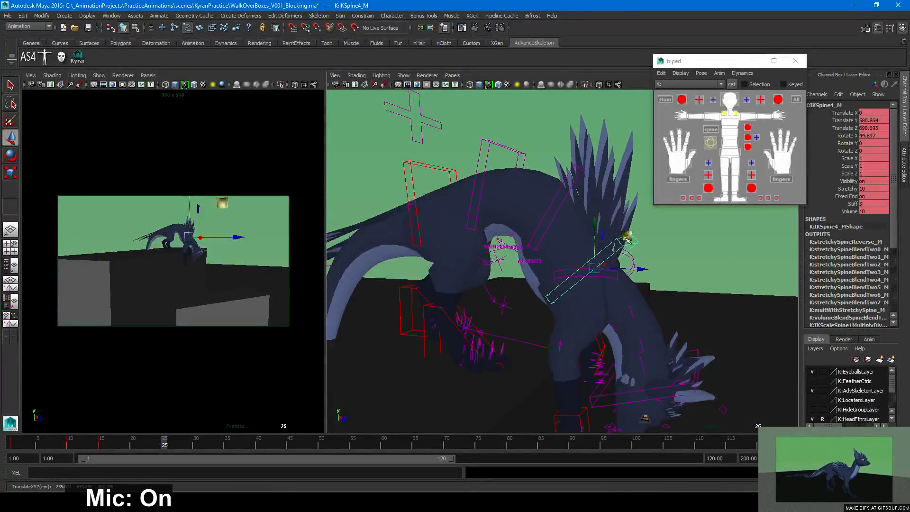
alt+drag(551, 210, 589, 209)
Move the third spine control down and forward to about Y -17.3, Z 14.2
click(575, 203)
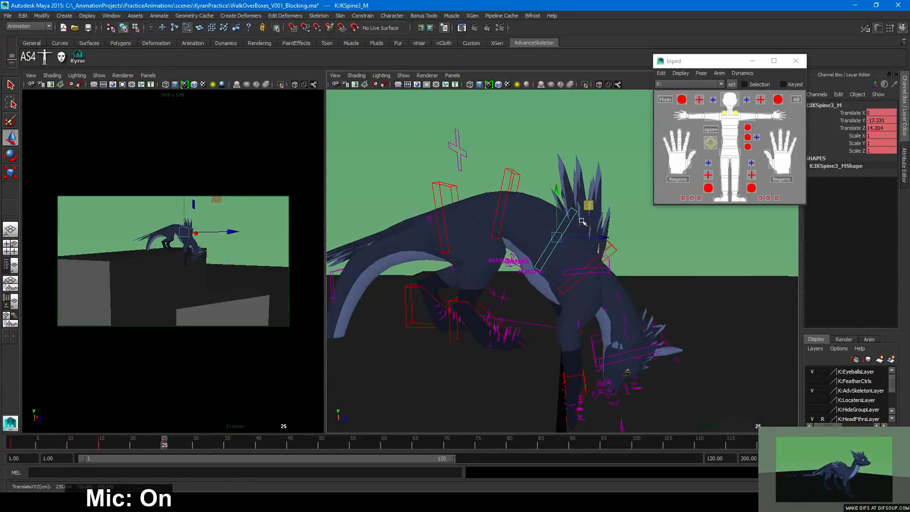
alt+drag(641, 299, 574, 286)
alt+right_drag(573, 286, 448, 287)
alt+drag(448, 287, 372, 286)
alt+right_drag(372, 286, 561, 288)
alt+drag(561, 288, 591, 319)
Nudge the second spine control slightly to about Y -0.9, Z 1.8
click(541, 229)
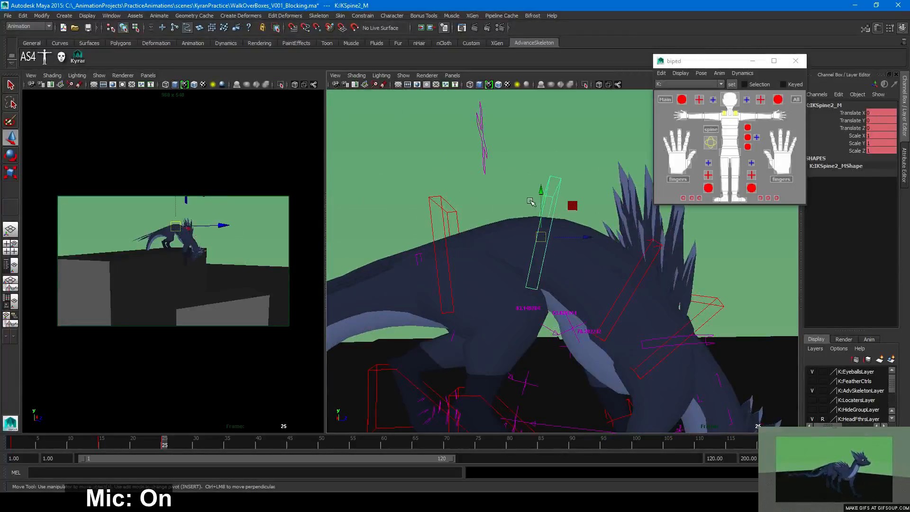
alt+drag(561, 231, 569, 214)
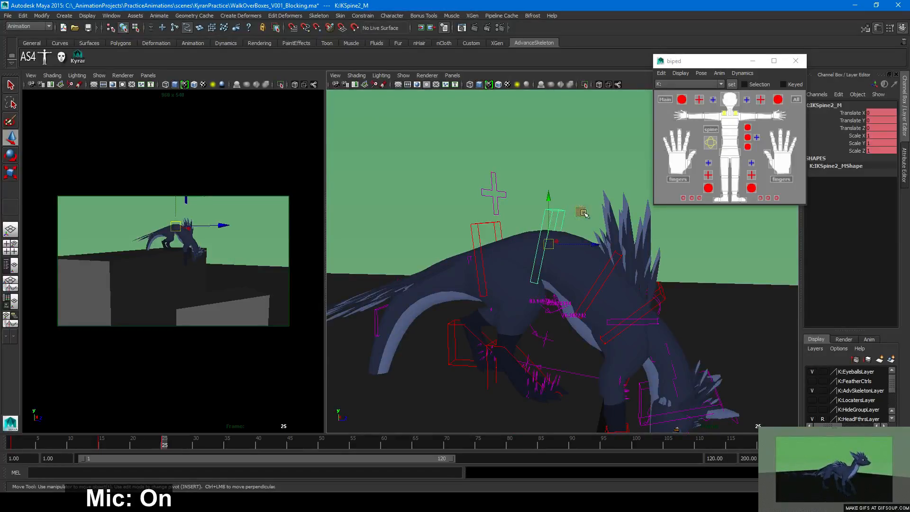
middle_drag(582, 214, 583, 215)
alt+drag(704, 269, 659, 254)
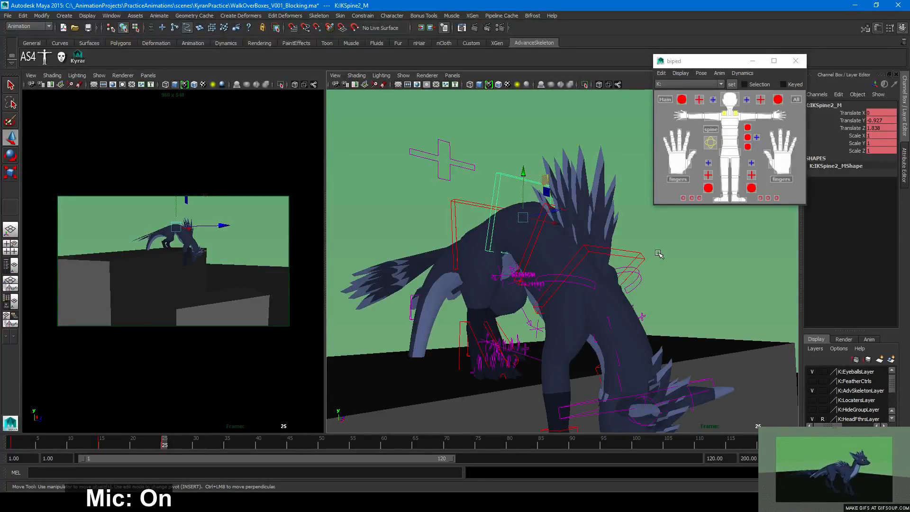
alt+drag(569, 243, 586, 274)
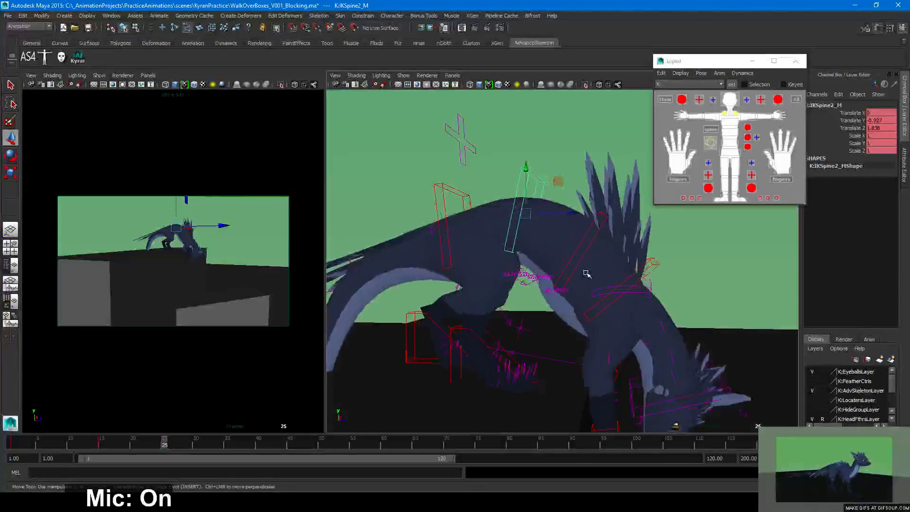
Rotate the first spine control over the hips to about -10.3 in X
click(464, 200)
key(e)
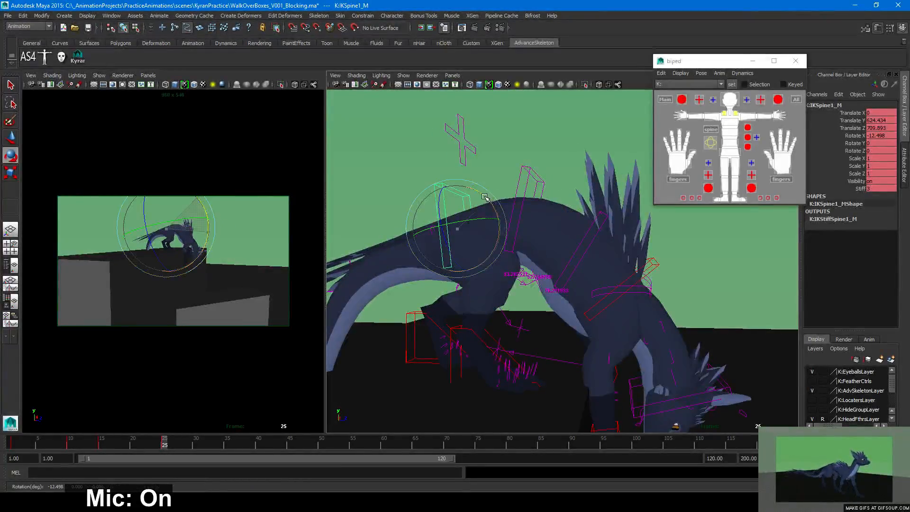
drag(485, 197, 502, 210)
key(w)
key(e)
key(w)
Shift the first spine control over the hips down and forward to about Y 619.1, Z 720.4, undoing the stray moves
alt+right_drag(596, 295, 524, 285)
mouse_move(176, 443)
mouse_down()
mouse_move(142, 442)
mouse_move(164, 446)
mouse_up()
mouse_move(567, 331)
alt+mouse_down()
mouse_move(630, 315)
mouse_move(371, 314)
mouse_move(597, 325)
mouse_move(536, 318)
mouse_move(561, 313)
alt+mouse_up()
alt+right_drag(561, 314, 615, 331)
key(ctrl+z)
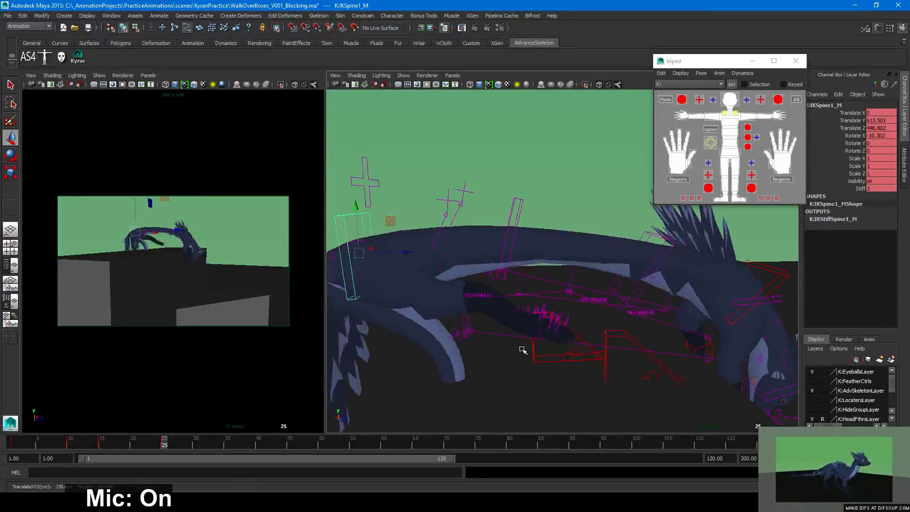
key(ctrl+z)
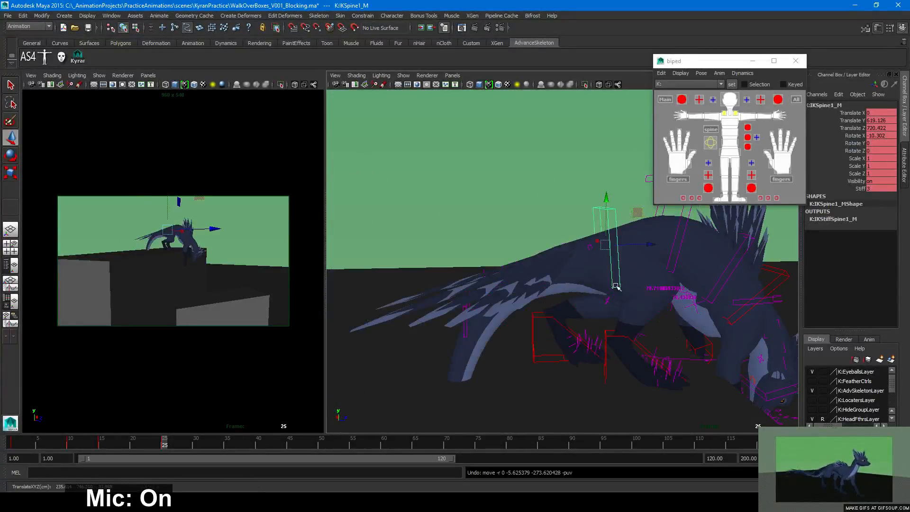
alt+drag(615, 286, 618, 265)
drag(620, 205, 639, 201)
key(ctrl+z)
Examine the dragon's arched back and hind legs from several angles in wireframe, textured and shaded display
alt+right_drag(686, 293, 538, 306)
alt+middle_drag(538, 306, 491, 296)
alt+right_drag(491, 297, 569, 322)
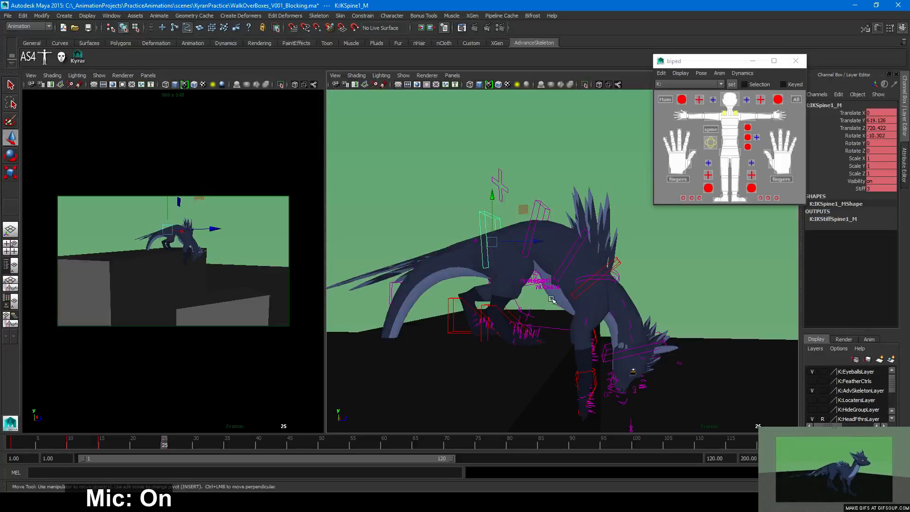
mouse_move(551, 299)
alt+mouse_down()
mouse_move(471, 318)
mouse_move(477, 305)
mouse_move(549, 311)
alt+mouse_up()
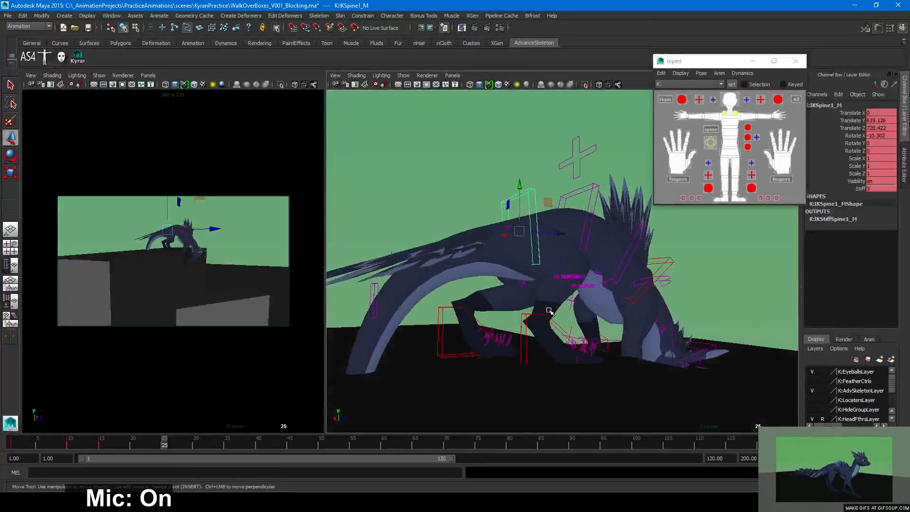
key(4)
key(6)
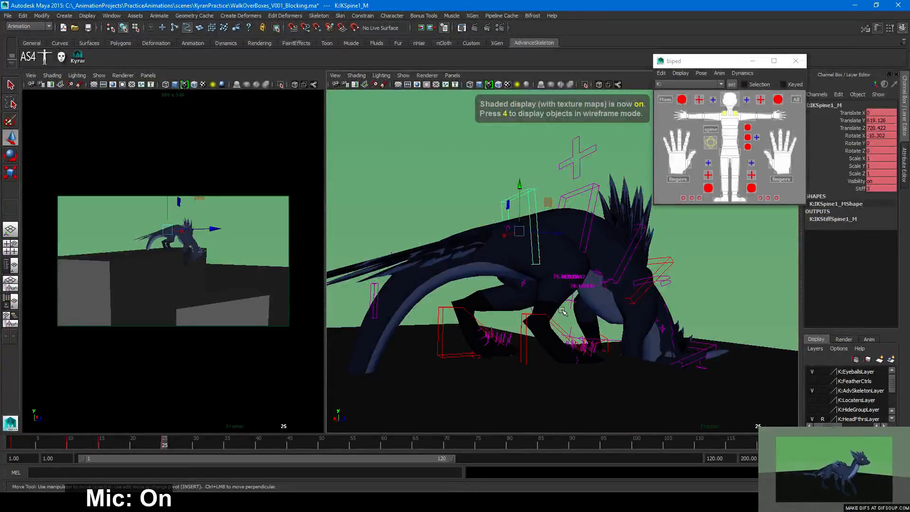
key(5)
key(6)
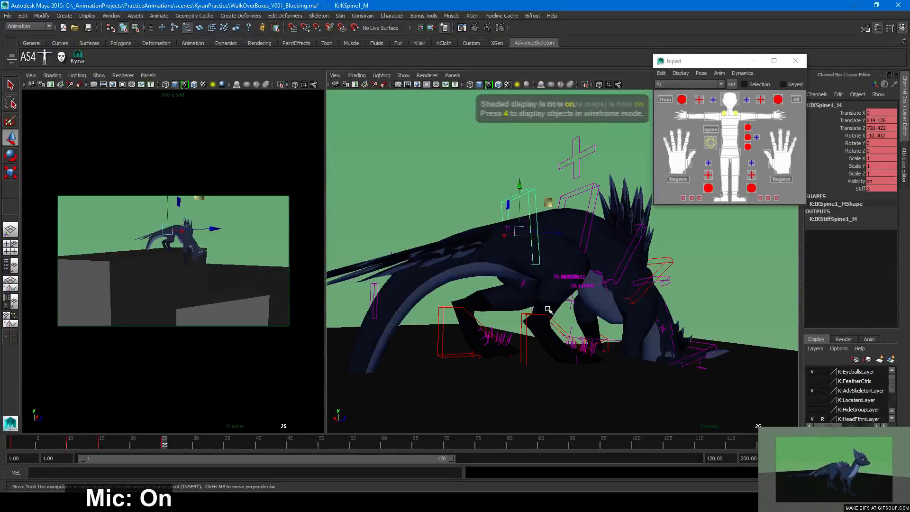
key(5)
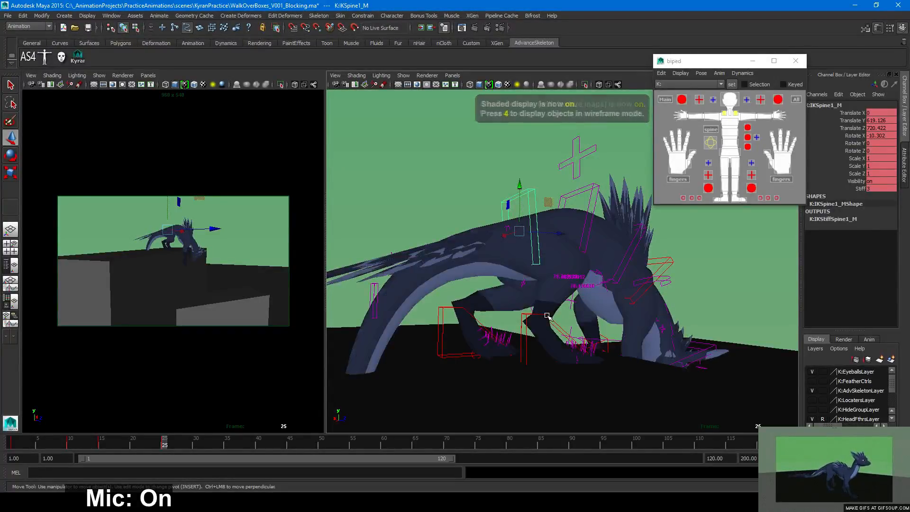
mouse_move(547, 315)
alt+mouse_down()
mouse_move(541, 331)
mouse_move(523, 317)
mouse_move(505, 391)
alt+mouse_up()
alt+middle_drag(520, 358, 616, 381)
alt+right_drag(616, 380, 662, 382)
alt+drag(662, 382, 680, 394)
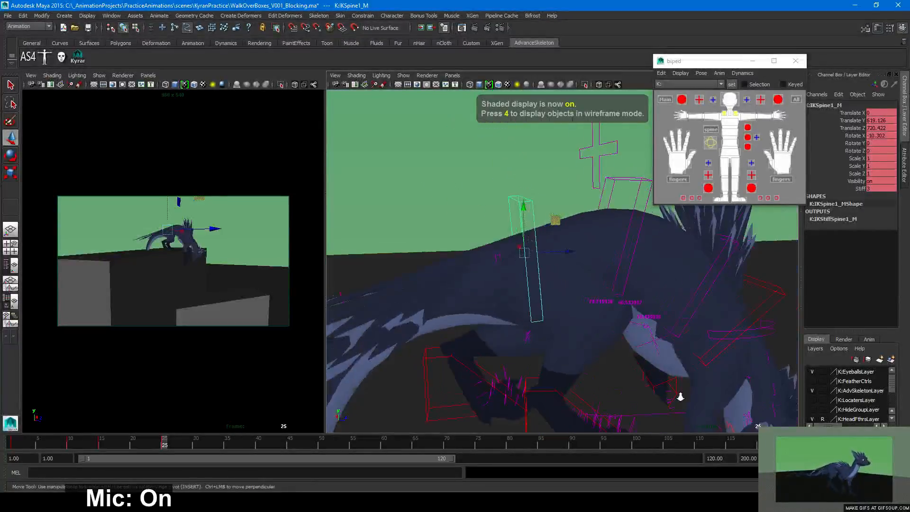
alt+right_drag(681, 394, 581, 362)
alt+middle_drag(581, 362, 565, 286)
alt+right_drag(592, 290, 655, 299)
alt+drag(654, 299, 685, 288)
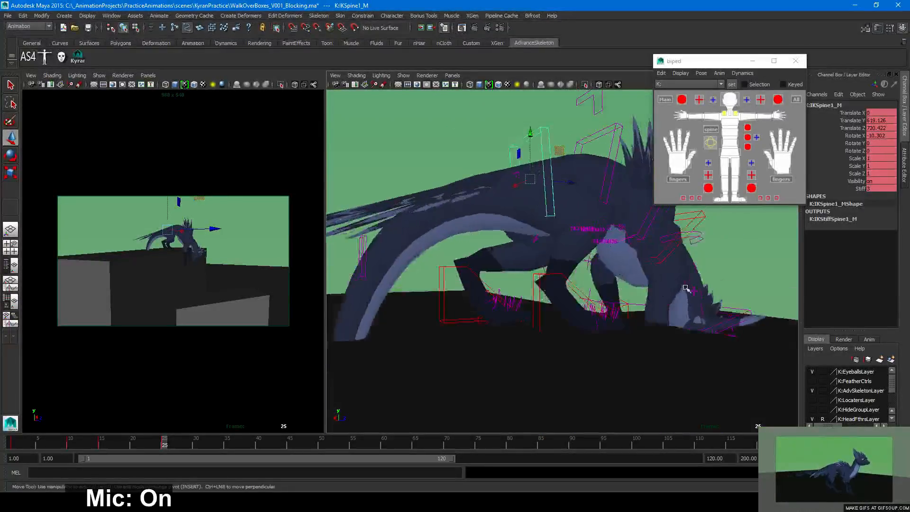
Reposition the left hind foot control to about Y 601.7, Z 681.7 at frame 25
click(445, 272)
alt+drag(553, 311, 493, 266)
alt+drag(595, 345, 560, 311)
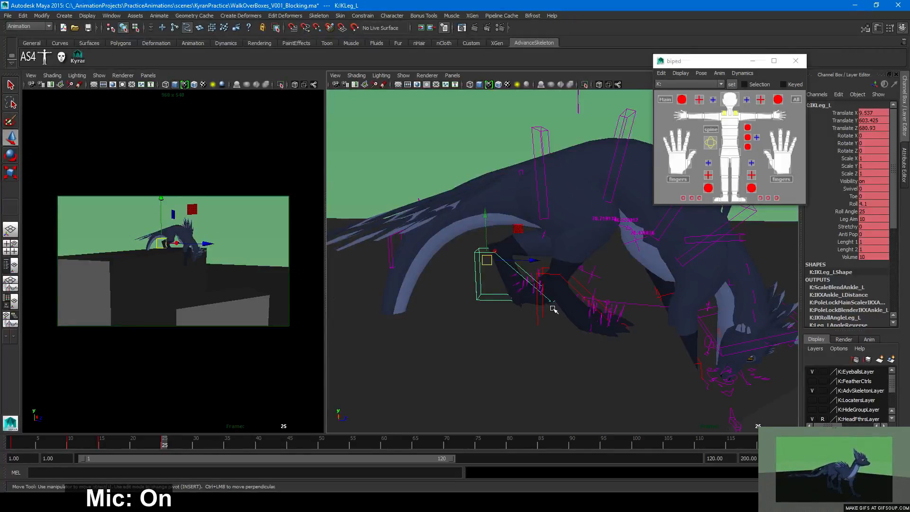
drag(518, 232, 520, 235)
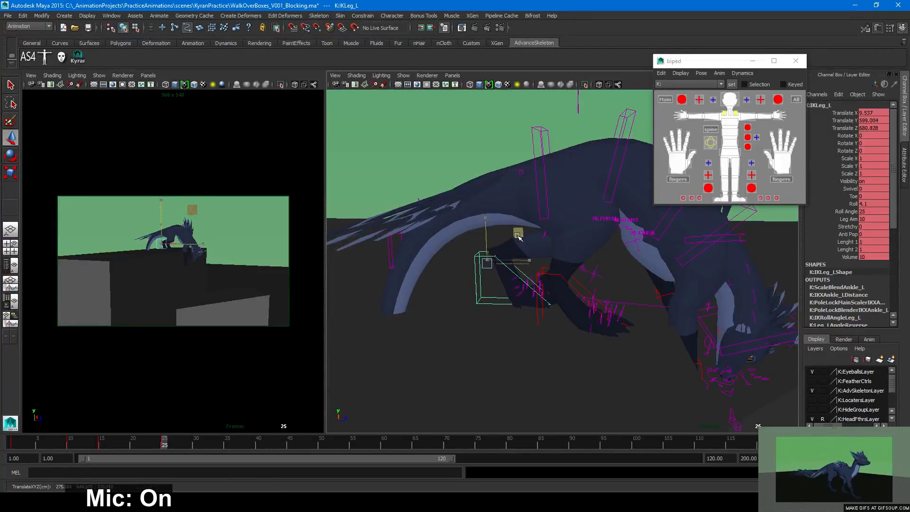
alt+drag(608, 296, 658, 299)
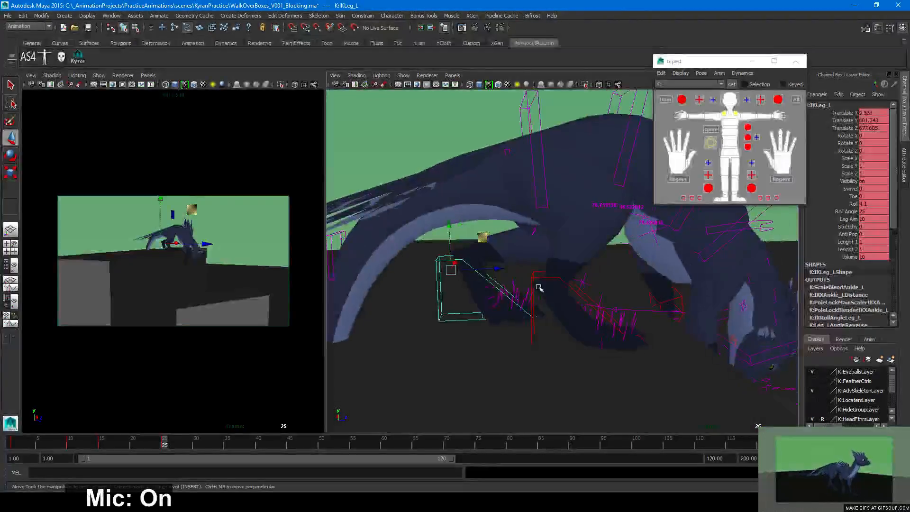
mouse_move(493, 269)
mouse_down()
mouse_move(510, 267)
mouse_move(500, 269)
mouse_up()
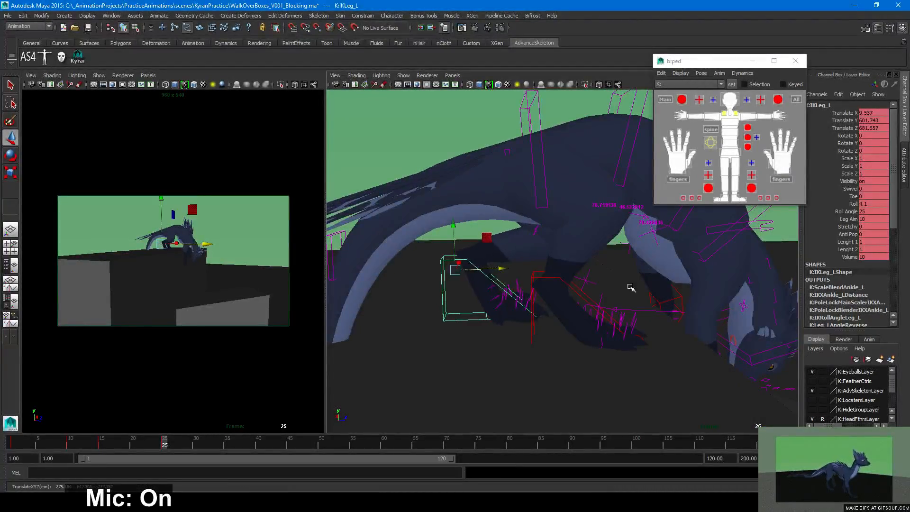
Move the left hind foot forward along the box to about Z 771.5
alt+right_drag(629, 286, 575, 295)
mouse_move(575, 295)
alt+mouse_down()
mouse_move(430, 284)
mouse_move(562, 290)
mouse_move(579, 308)
alt+mouse_up()
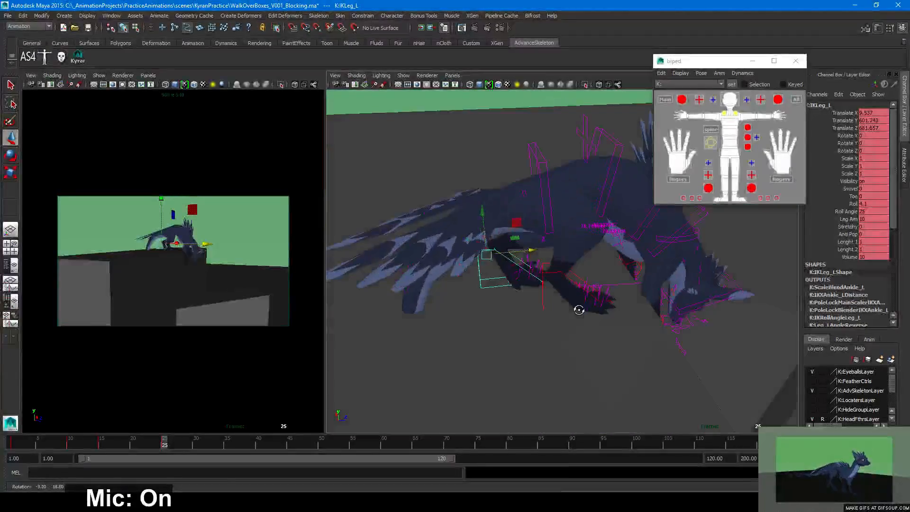
alt+middle_drag(613, 312, 603, 349)
alt+right_drag(603, 349, 649, 335)
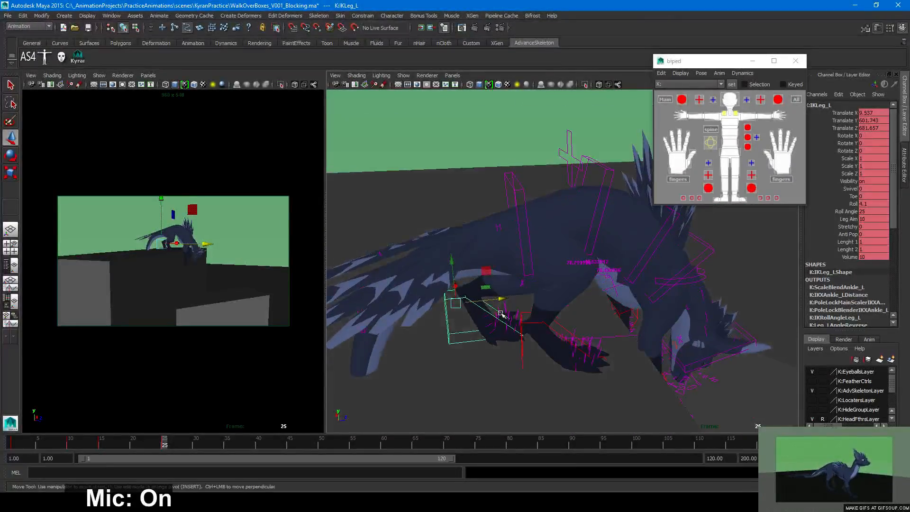
drag(496, 298, 538, 284)
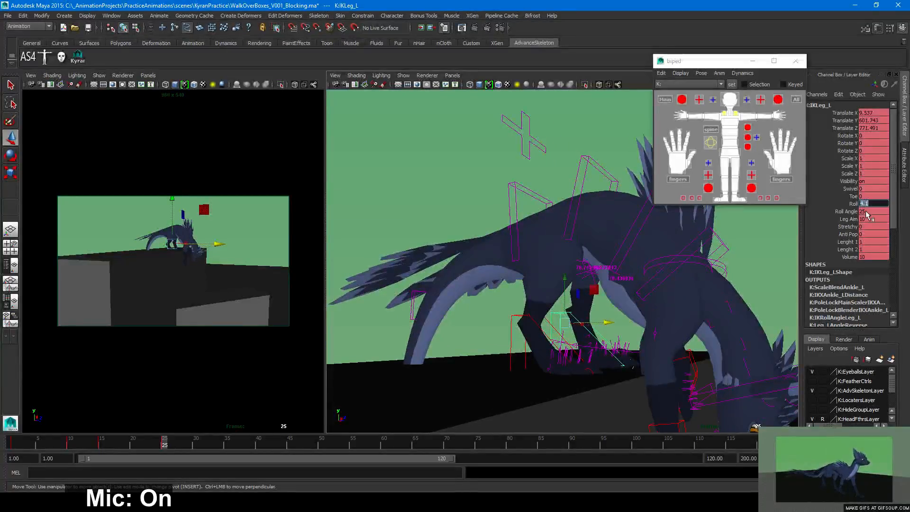
Set the left hind foot's Roll to 0 and its Roll Angle to 60
click(848, 212)
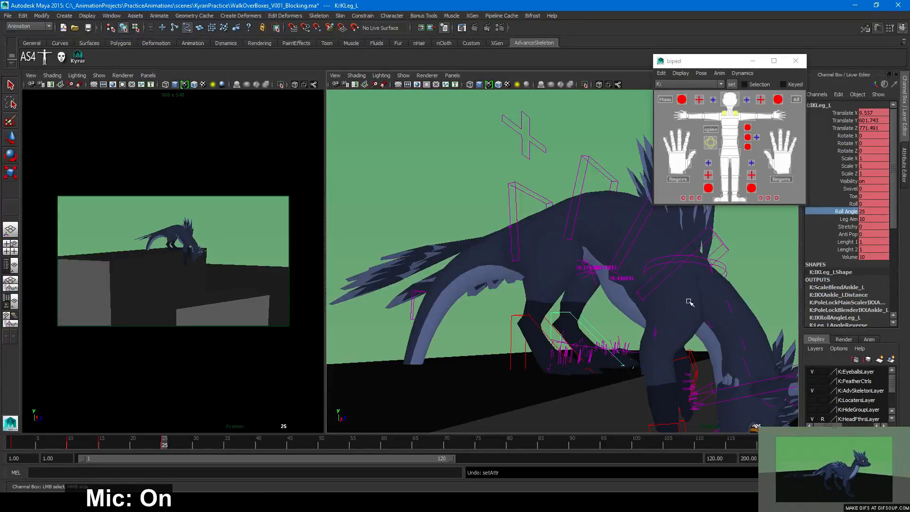
click(861, 212)
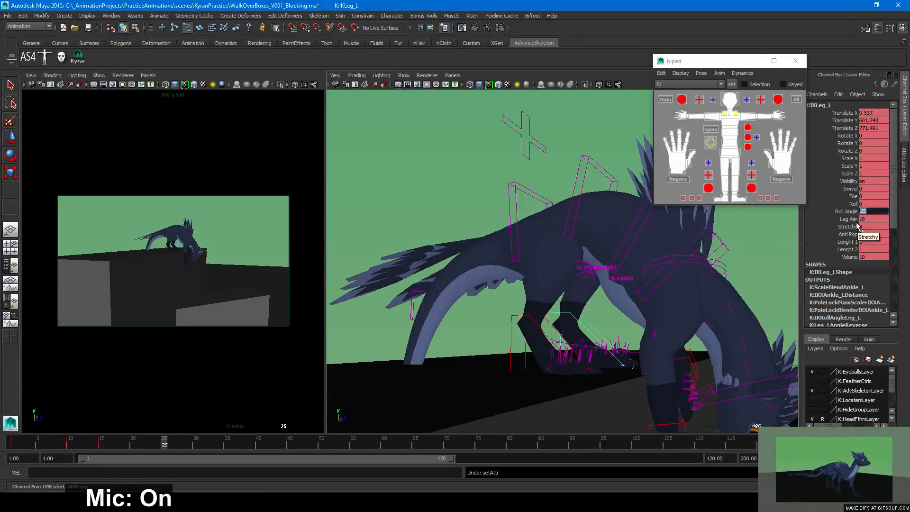
text(60)
key(Return)
alt+drag(626, 327, 622, 299)
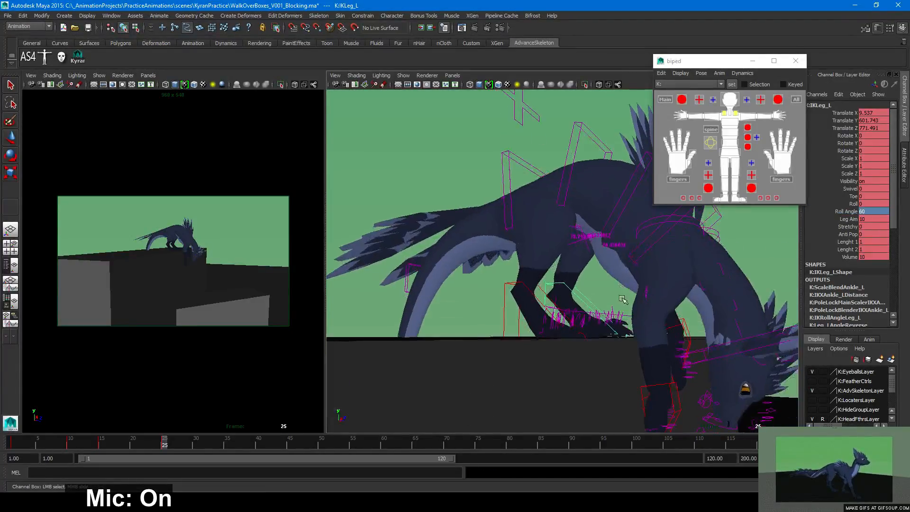
Set the right hind foot's Roll Angle to 60, comparing the foot with and without the change
click(501, 296)
key(w)
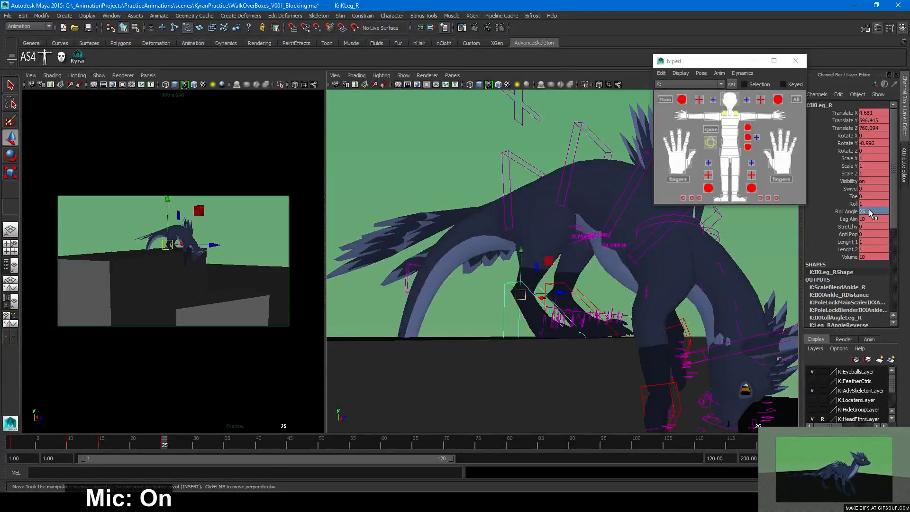
key(Return)
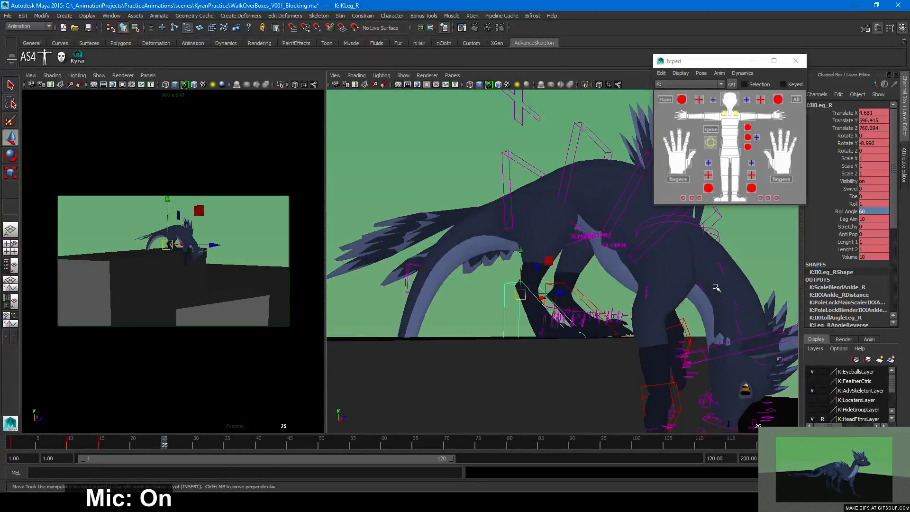
alt+drag(550, 324, 578, 335)
key(z)
key(shift+z)
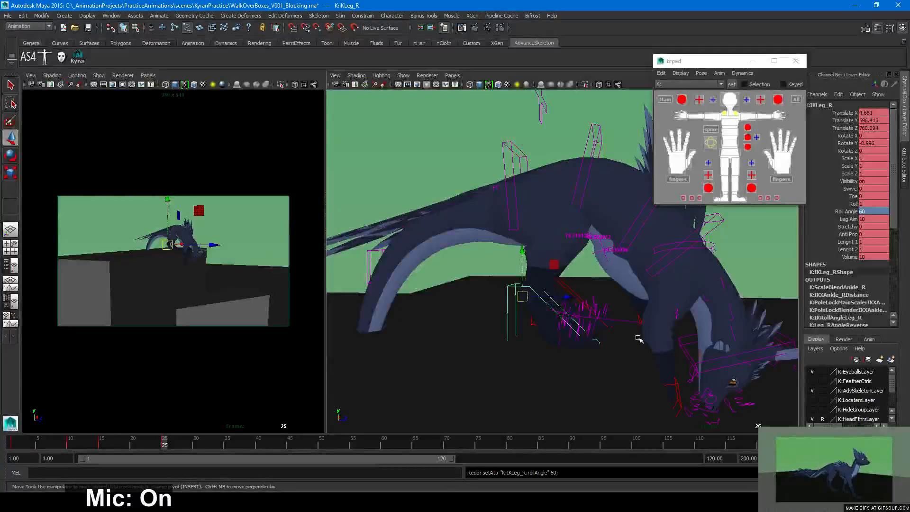
Set the right hind foot's Roll to 0 at frame 25
click(852, 204)
middle_drag(683, 323, 670, 323)
click(875, 203)
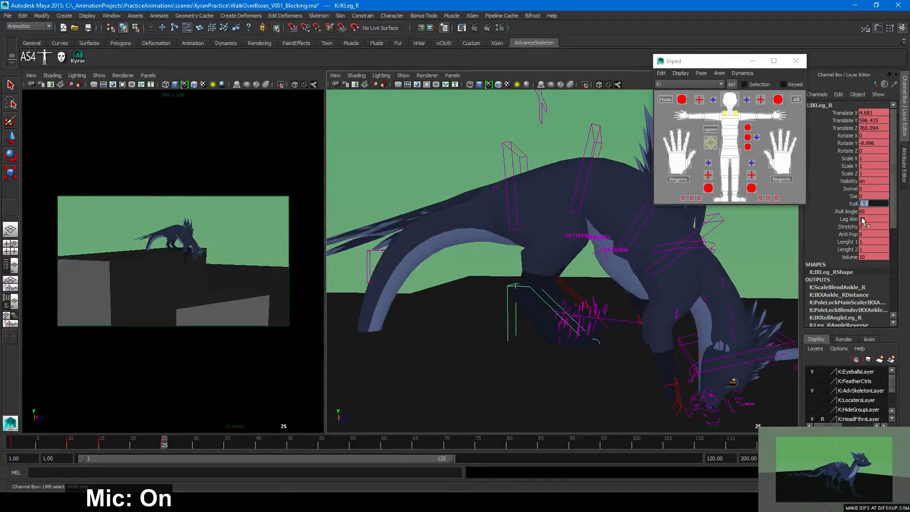
text(0)
key(Return)
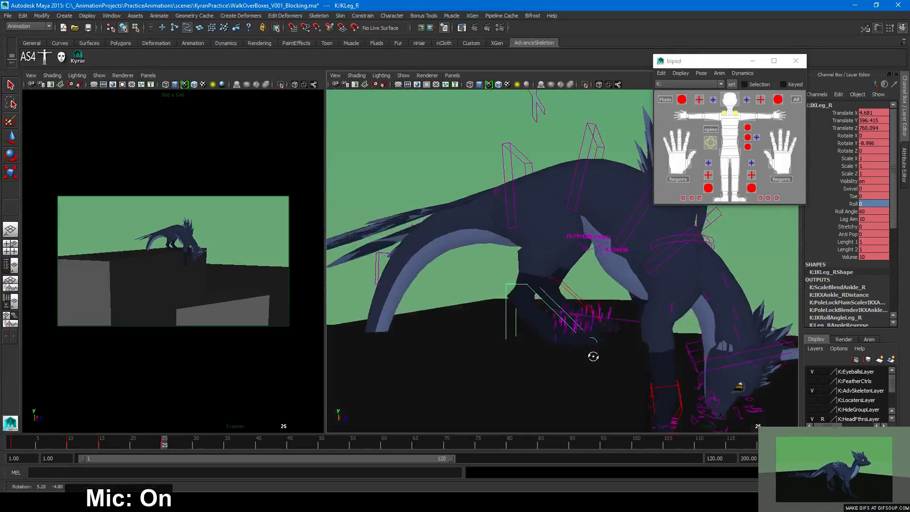
Check the hind foot poses at frames 15 and 10
click(101, 446)
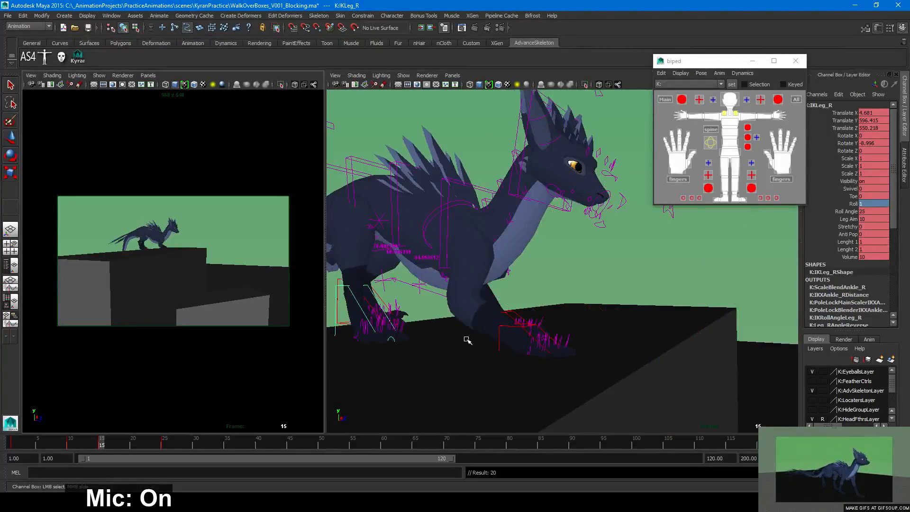
alt+drag(465, 339, 500, 330)
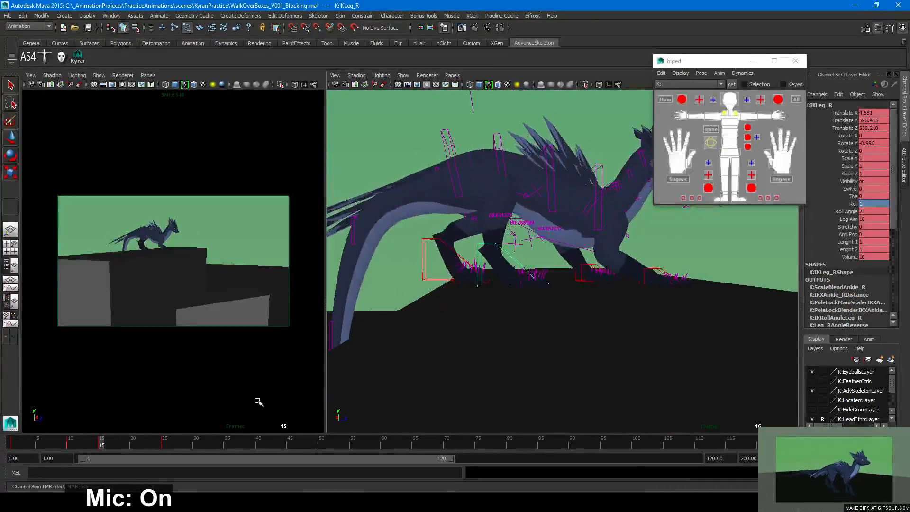
click(69, 446)
alt+drag(429, 346, 559, 285)
Try a different Roll on the left hind foot at frame 10, and undo it
click(562, 285)
key(w)
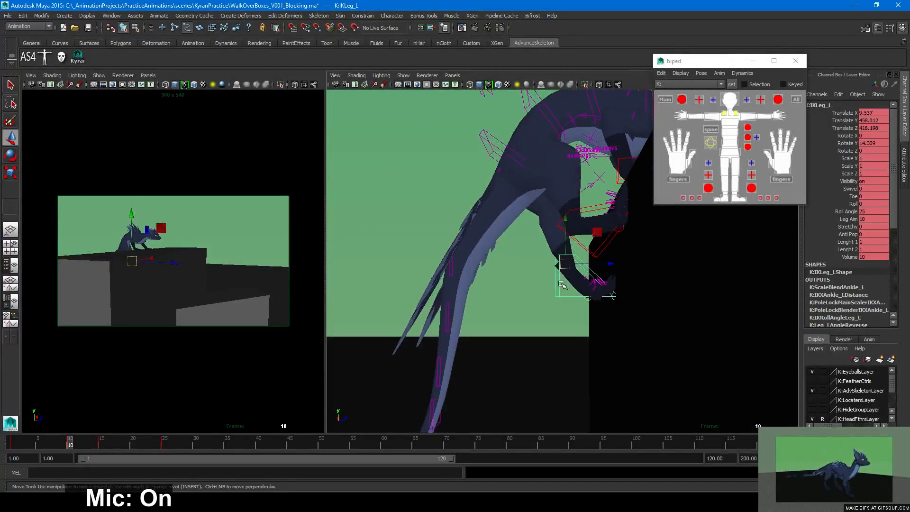
click(855, 204)
middle_drag(646, 328, 631, 324)
key(ctrl+z)
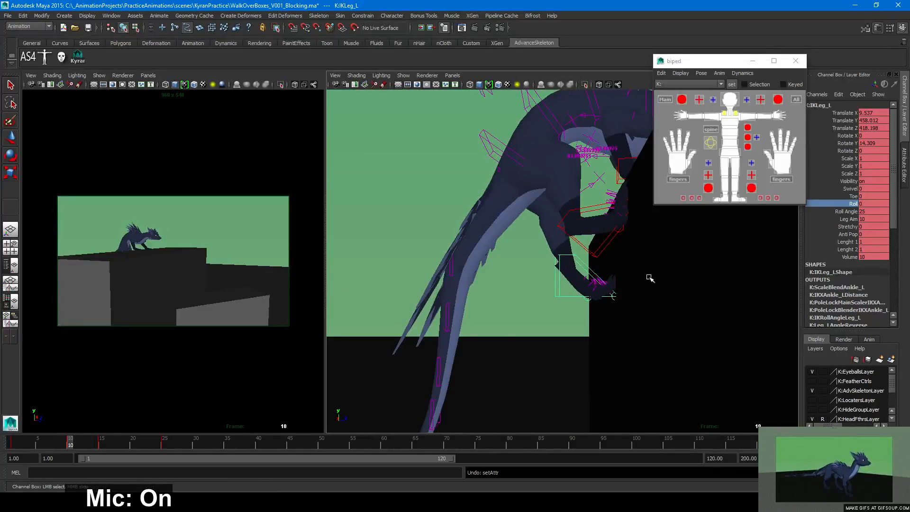
Return to frame 25 and set the left hind foot's Roll to 5
alt+right_drag(648, 278, 583, 331)
alt+drag(583, 331, 509, 363)
alt+middle_drag(582, 318, 498, 319)
click(165, 445)
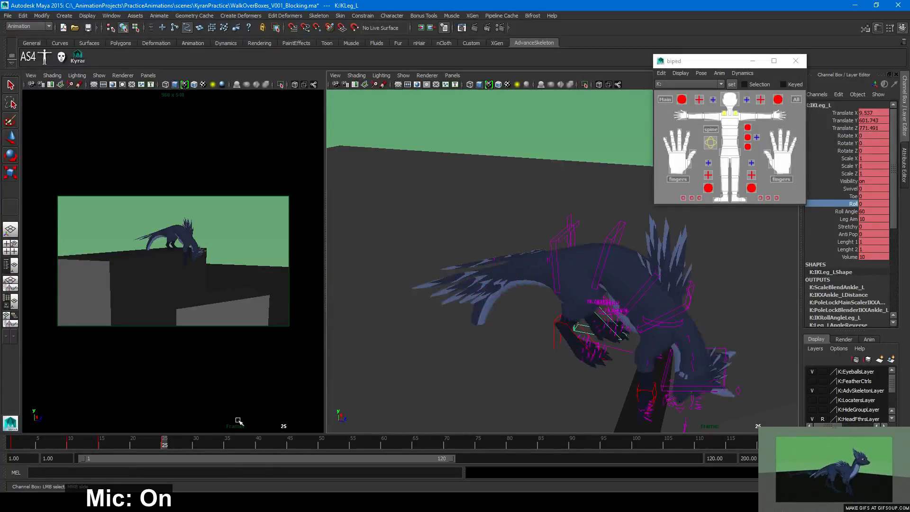
key(f)
middle_drag(650, 313, 657, 311)
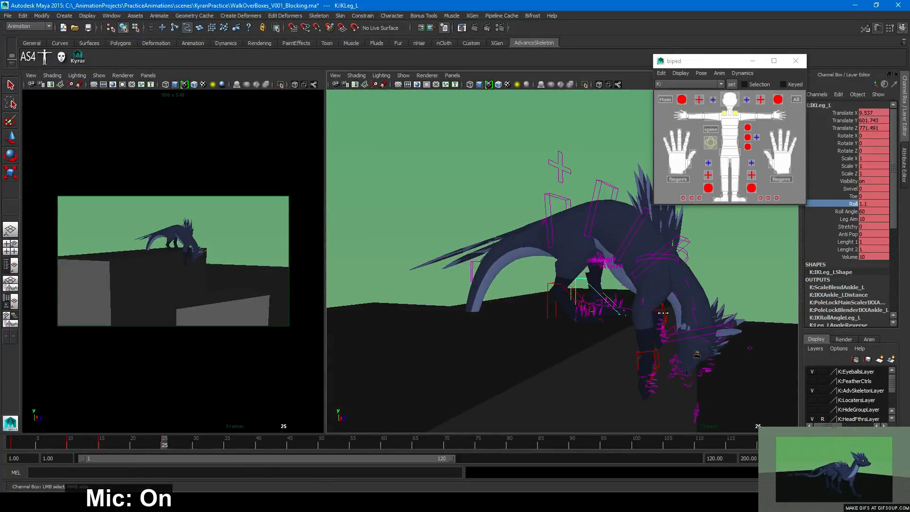
alt+drag(657, 311, 459, 342)
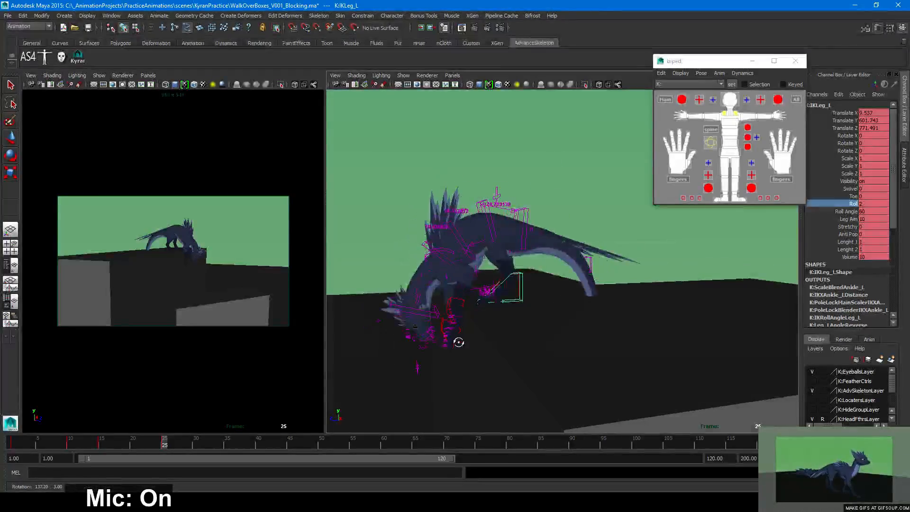
alt+right_drag(459, 342, 633, 359)
click(879, 204)
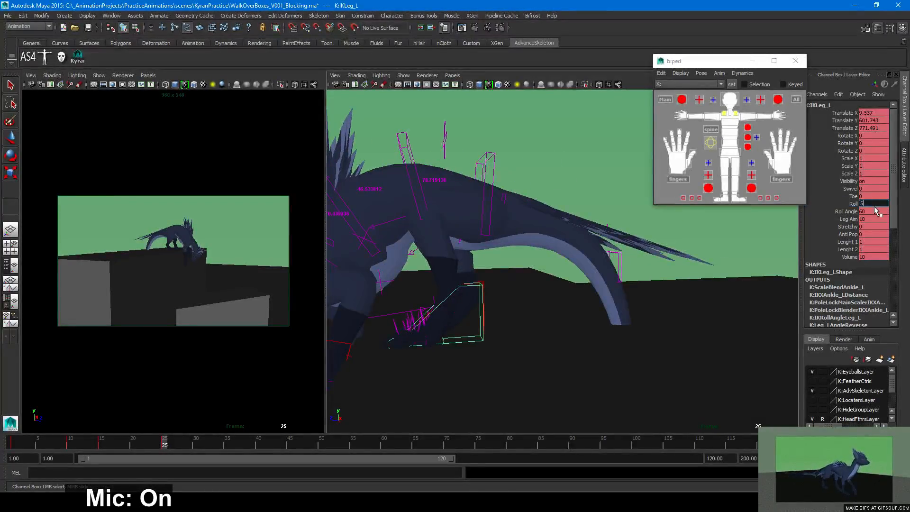
key(Return)
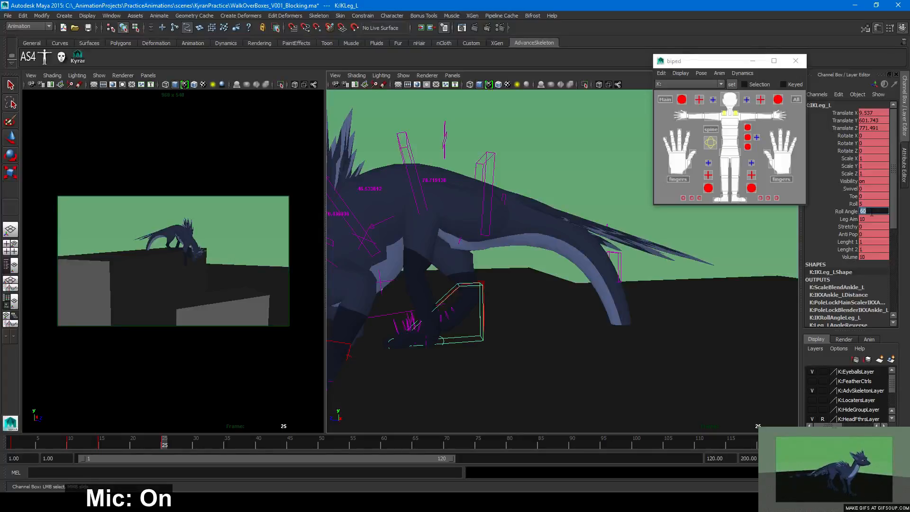
Set the left hind foot's Roll Angle to 40
click(871, 211)
text(45)
key(Return)
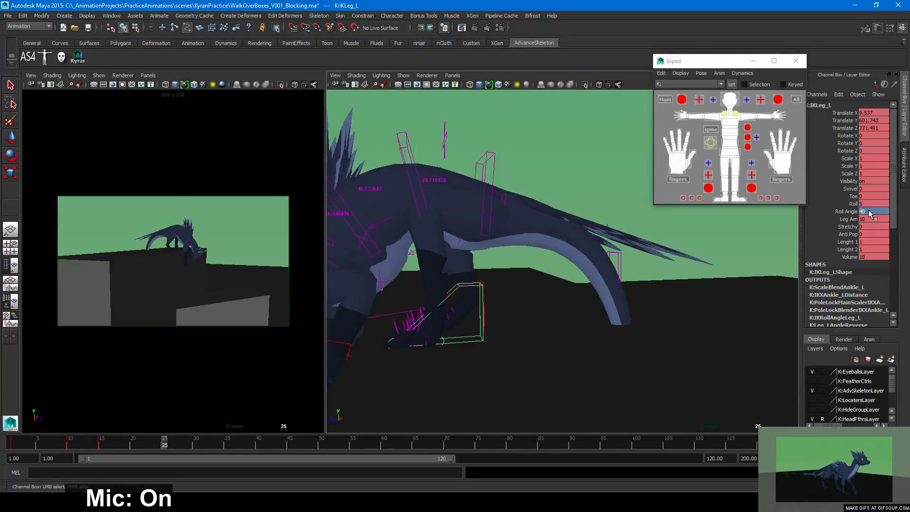
alt+drag(545, 310, 604, 322)
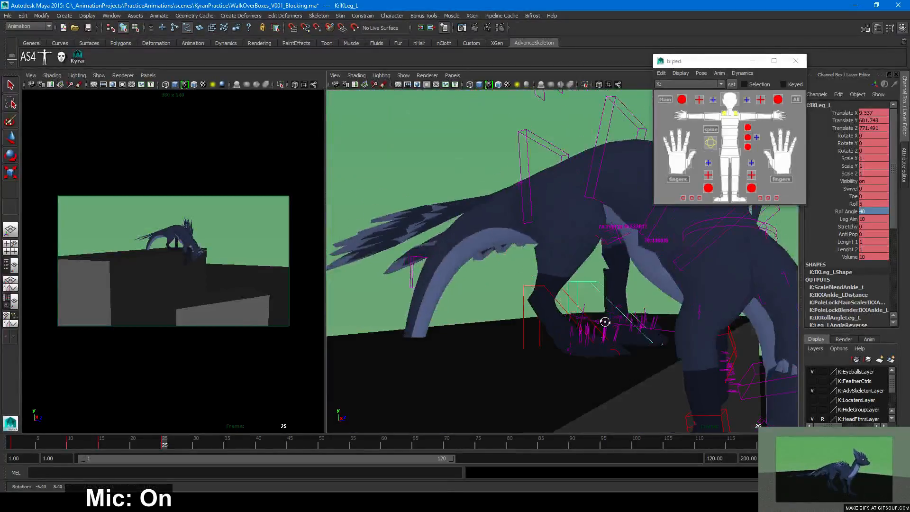
Set the right hind foot's Roll Angle to 40 at frame 25
click(554, 302)
key(w)
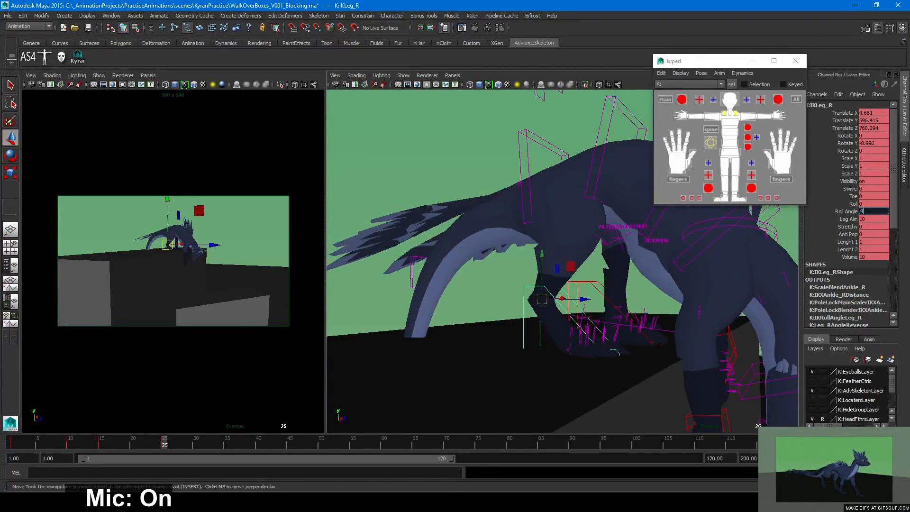
key(Return)
alt+drag(596, 359, 567, 376)
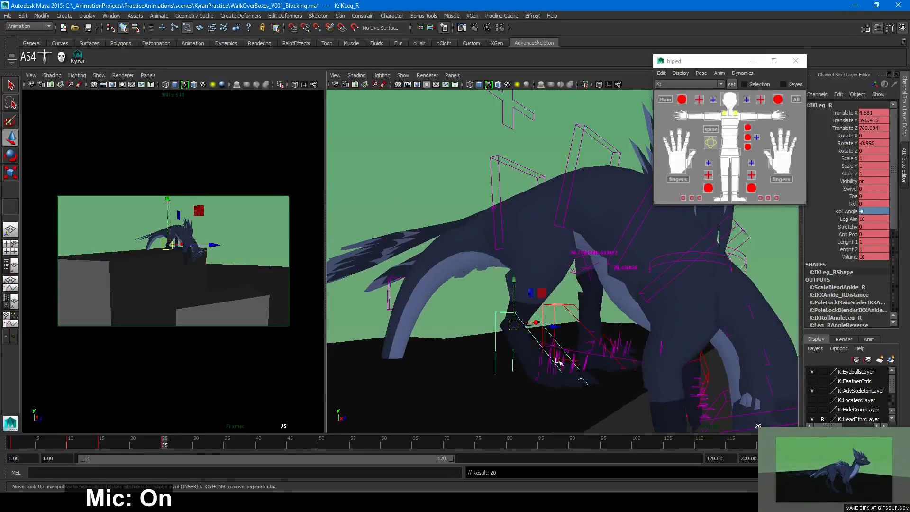
Go to frame 15 and set the Roll Angle of both hind feet to 40
click(101, 443)
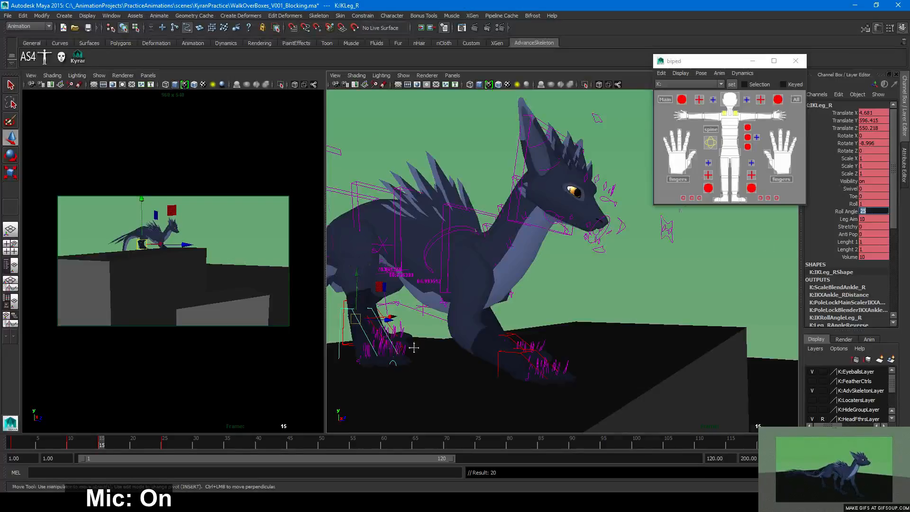
alt+drag(413, 347, 479, 283)
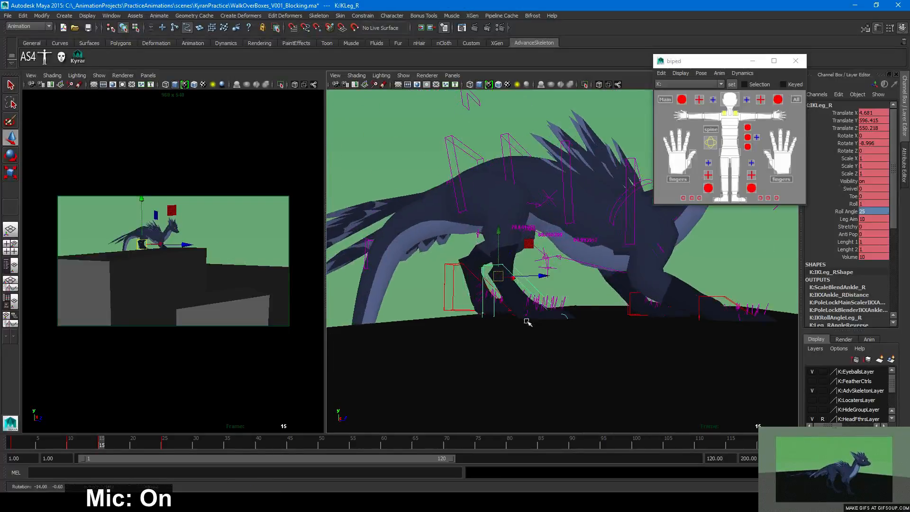
click(447, 274)
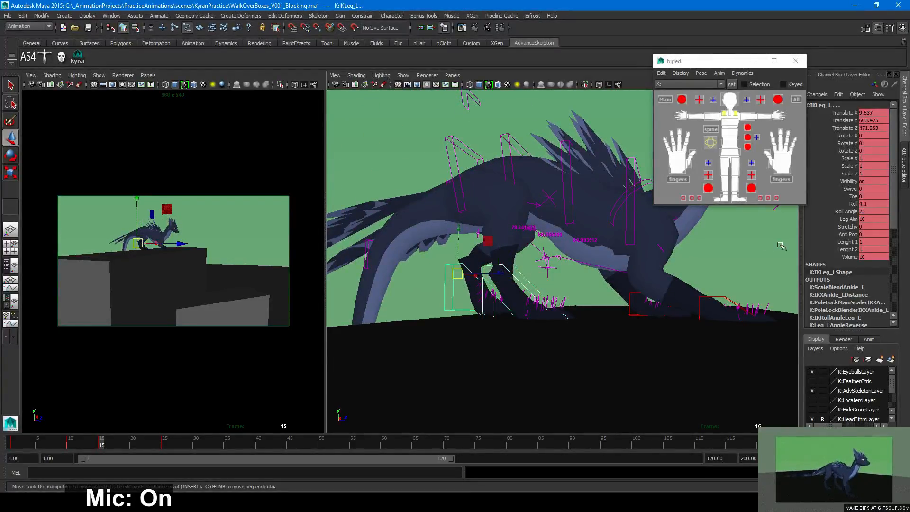
double_click(869, 211)
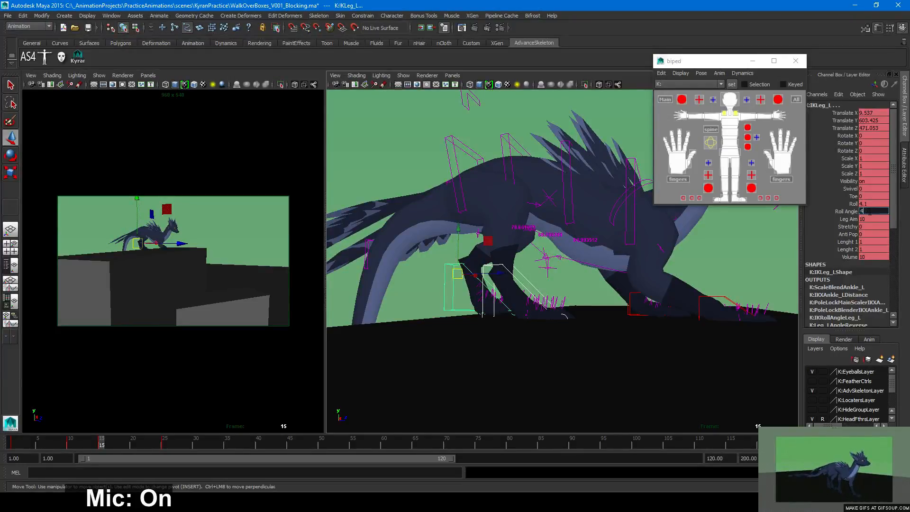
key(Return)
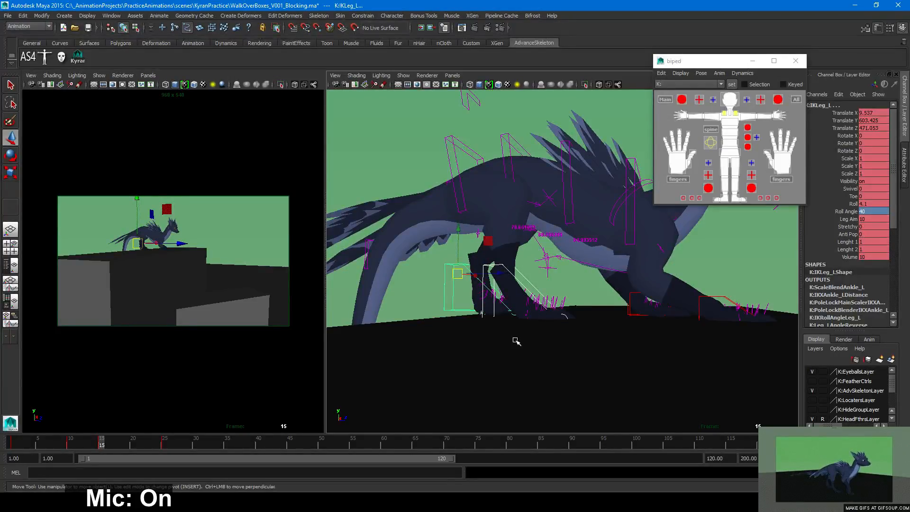
alt+drag(514, 340, 523, 362)
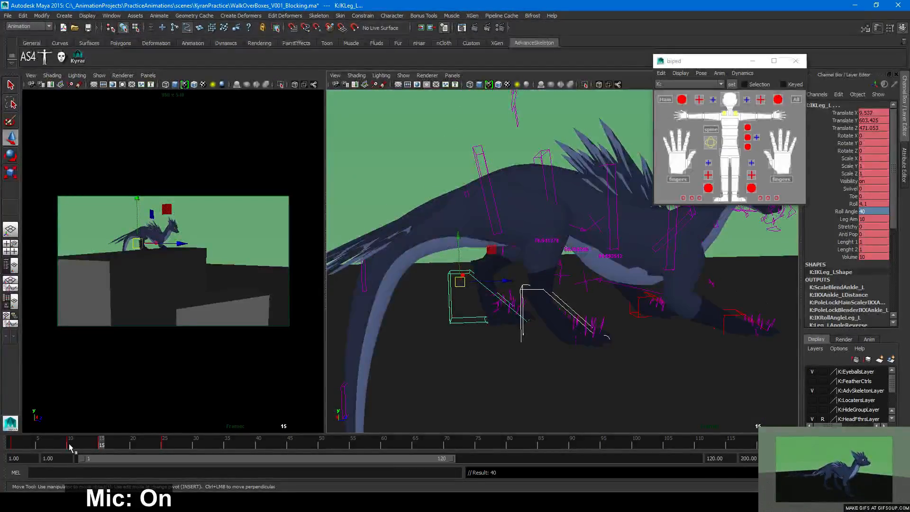
Go to frame 10 and set the Roll Angle of both hind feet to 40
click(71, 445)
double_click(875, 213)
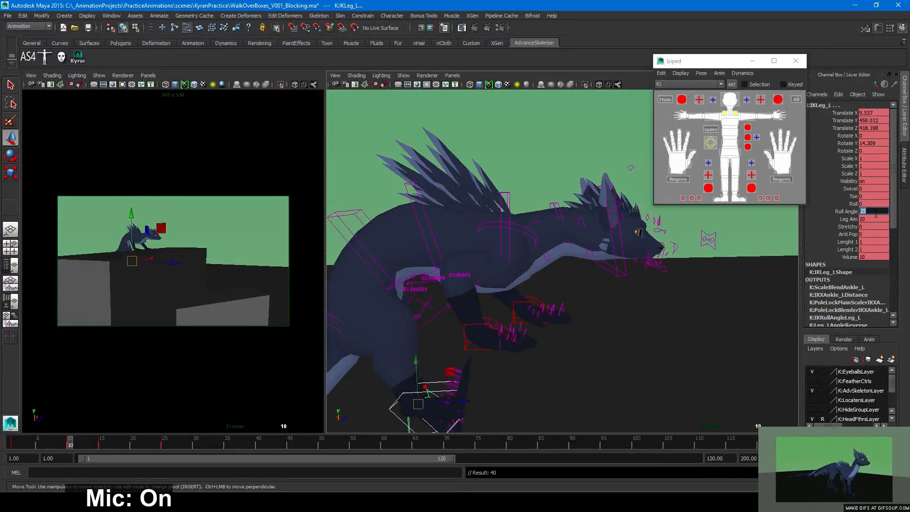
text(40)
key(Return)
alt+drag(656, 348, 576, 335)
key(ctrl+z)
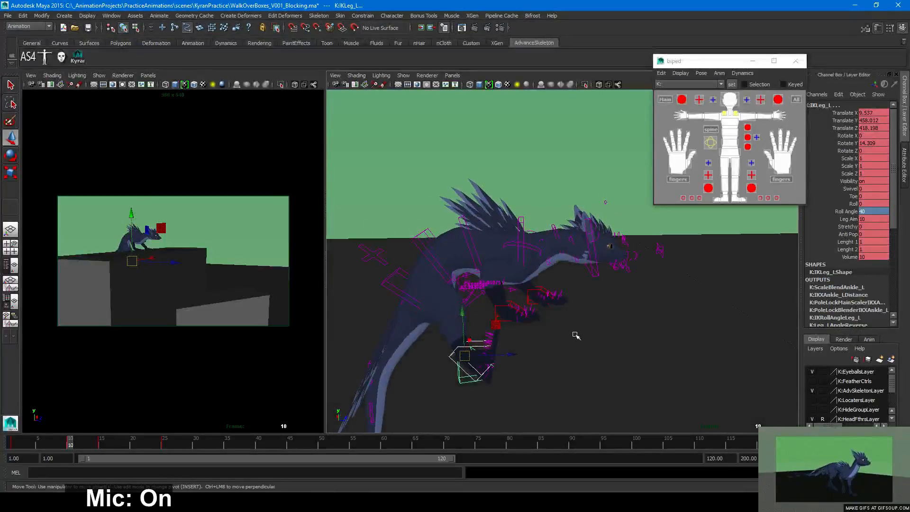
Go to frame 1 and set the Roll Angle of both hind feet to 40
click(13, 445)
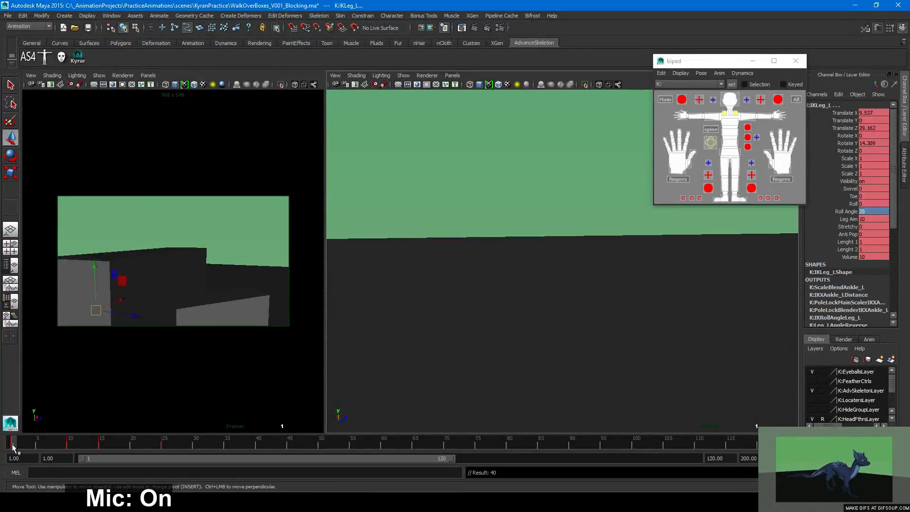
click(869, 212)
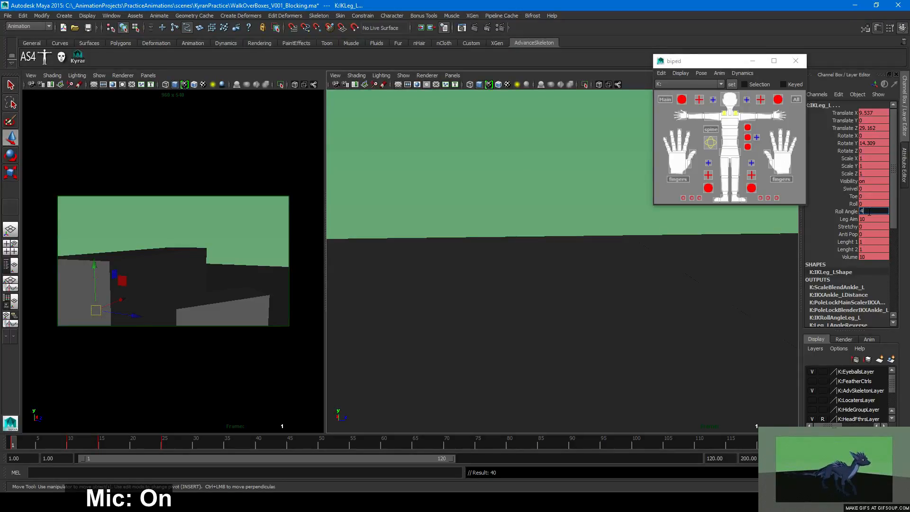
key(Return)
alt+middle_drag(684, 293, 631, 324)
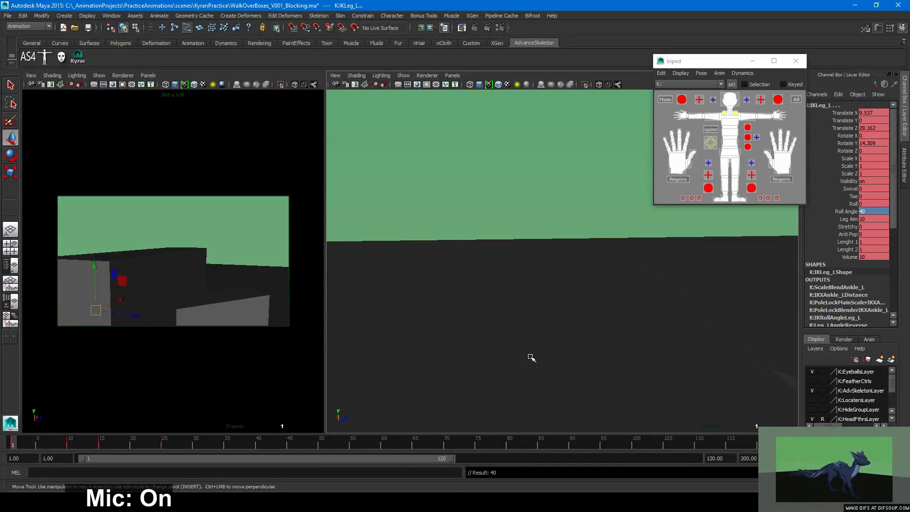
At frame 23, copy the right hind foot's Translate Y value of 596.415 onto the left hind foot
click(166, 445)
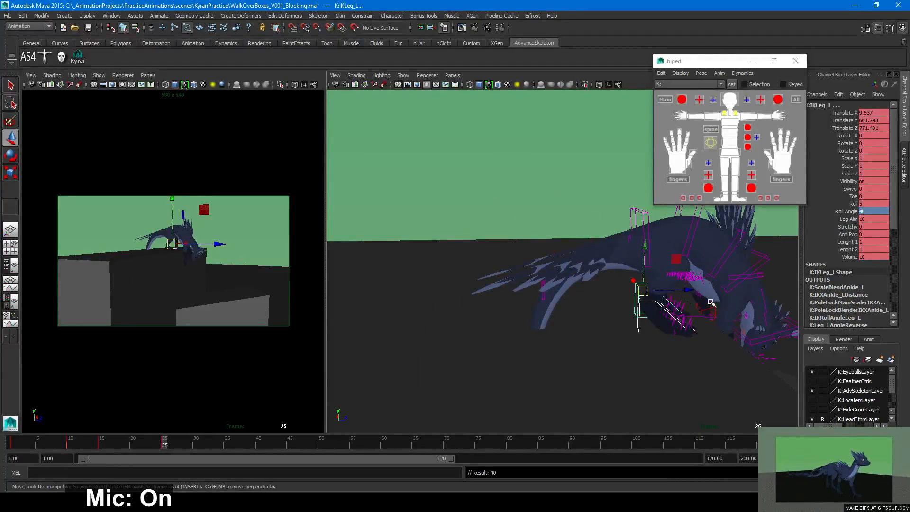
alt+drag(711, 303, 507, 325)
click(161, 444)
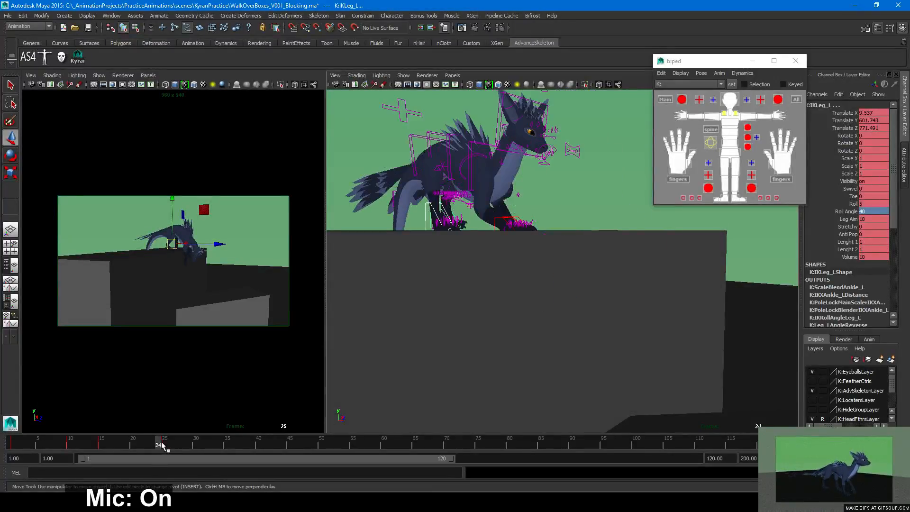
drag(161, 446, 152, 443)
alt+drag(362, 296, 611, 304)
alt+right_drag(611, 303, 687, 331)
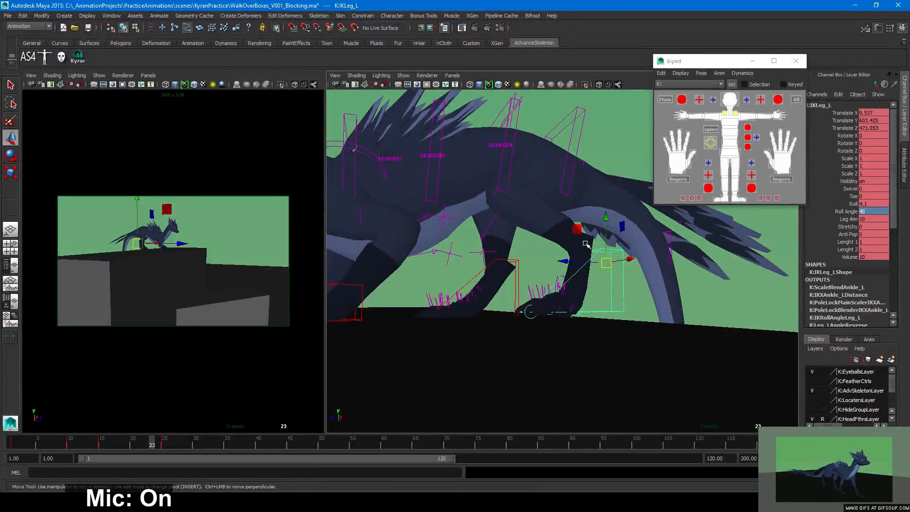
click(517, 275)
double_click(870, 121)
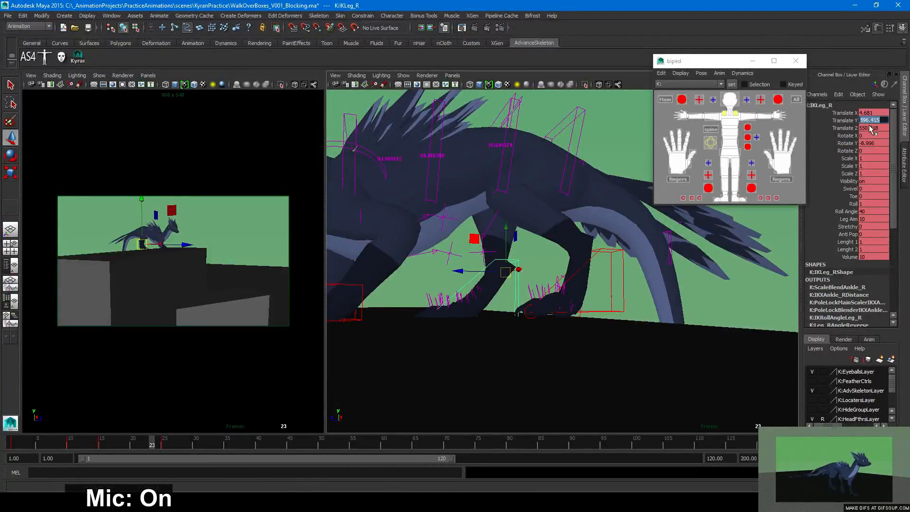
key(ctrl+c)
click(605, 249)
click(869, 122)
key(ctrl+v)
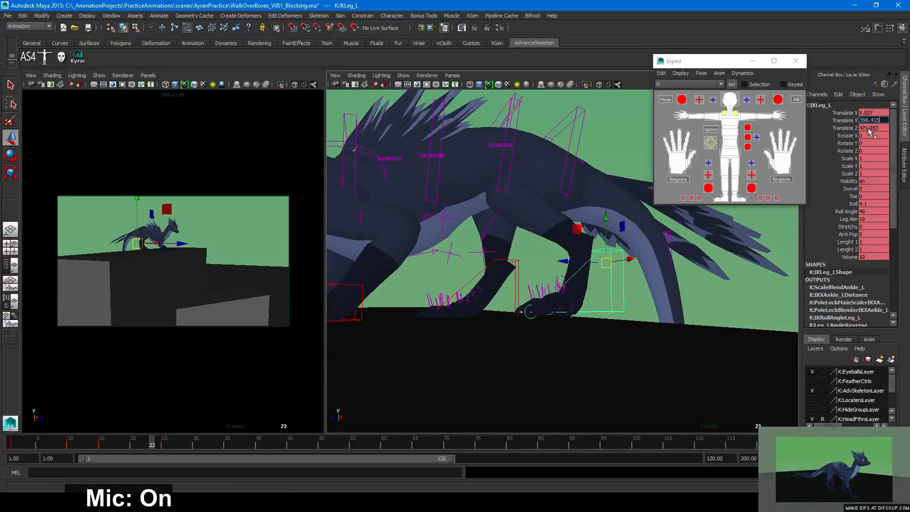
key(Return)
Select the toe controls of the left hind foot at frame 23
alt+drag(683, 279, 498, 302)
alt+drag(499, 301, 611, 263)
alt+drag(668, 254, 566, 297)
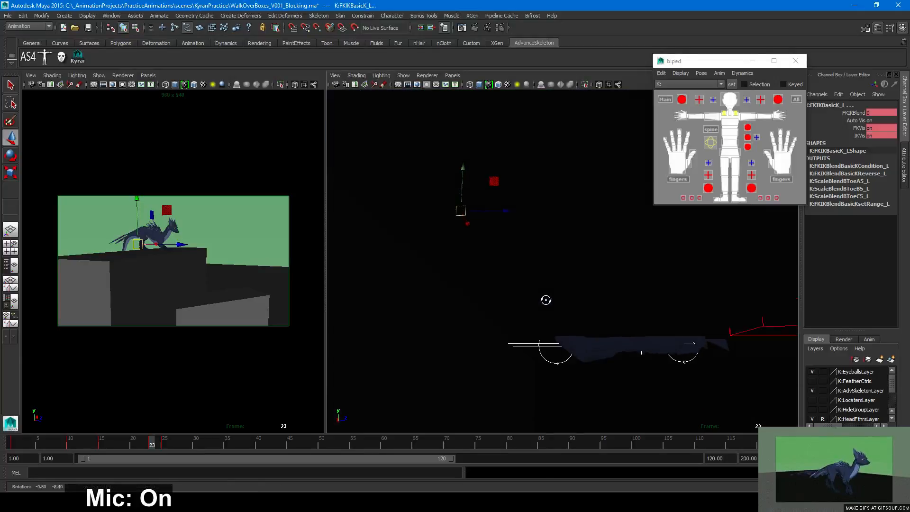
key(4)
scroll(605, 362, down, 8)
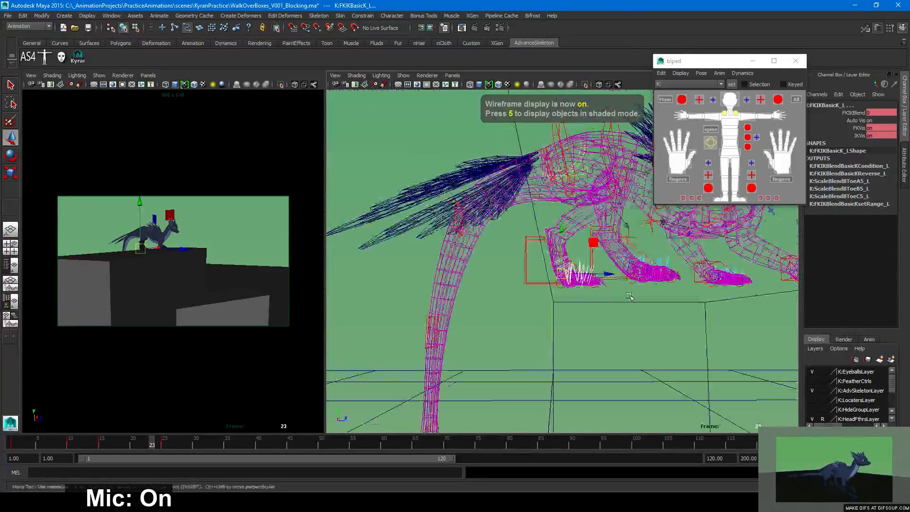
alt+middle_drag(701, 311, 554, 351)
scroll(555, 351, up, 2)
key(6)
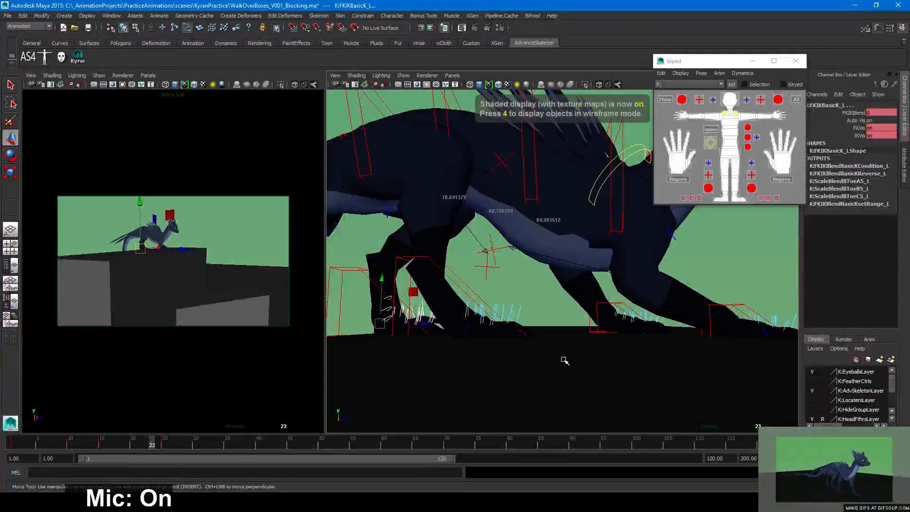
Add the right hind foot's toe controls to the selection
alt+middle_drag(533, 331, 619, 333)
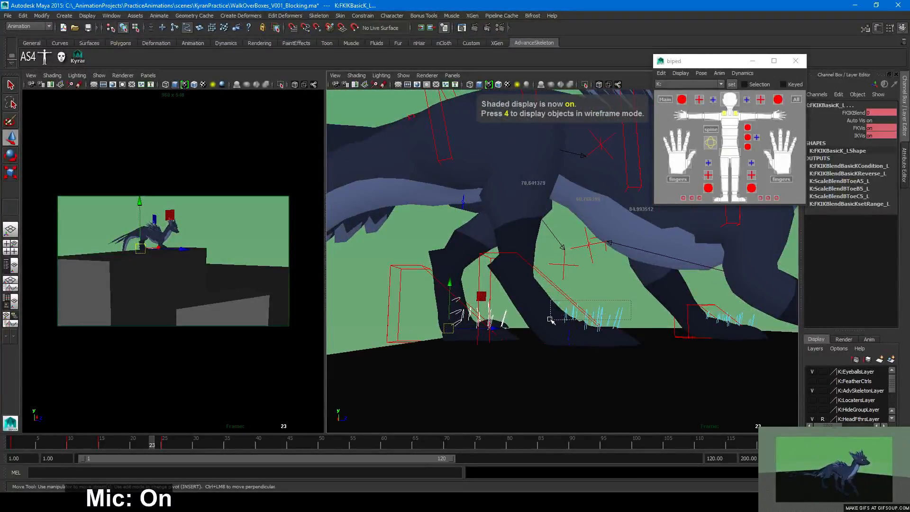
drag(551, 320, 551, 321)
key(4)
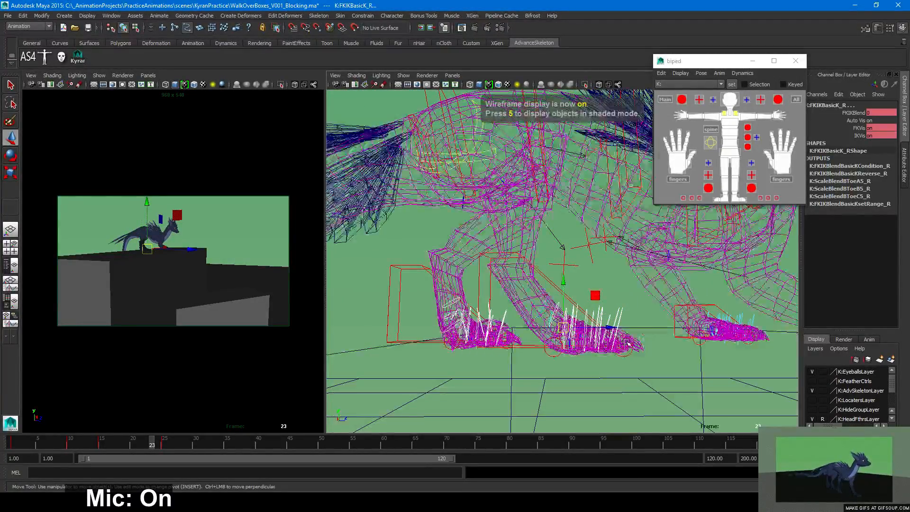
key(6)
key(5)
Leave the right hind leg's IK control out of the selection and add the right hind foot's remaining toe control, FKBToeA5_R
mouse_move(628, 343)
alt+mouse_down()
mouse_move(638, 355)
mouse_move(610, 366)
mouse_move(496, 368)
alt+mouse_up()
key(4)
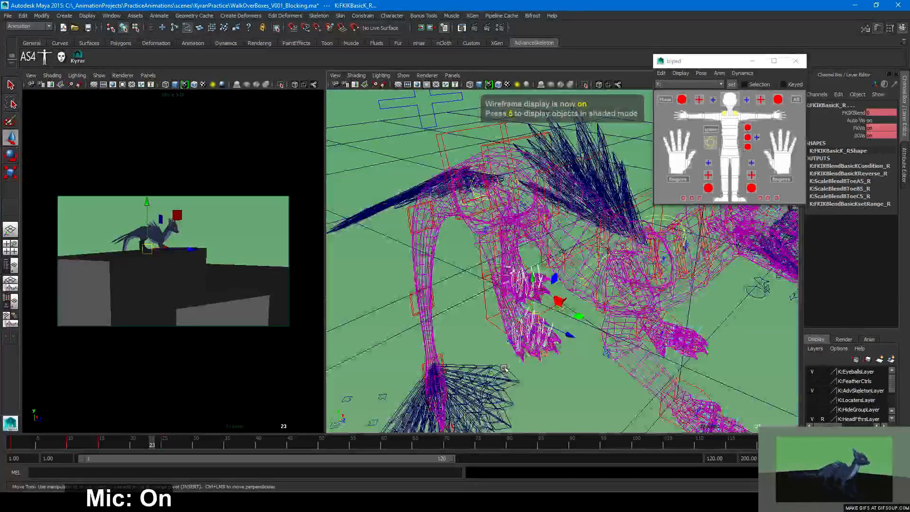
key(5)
key(4)
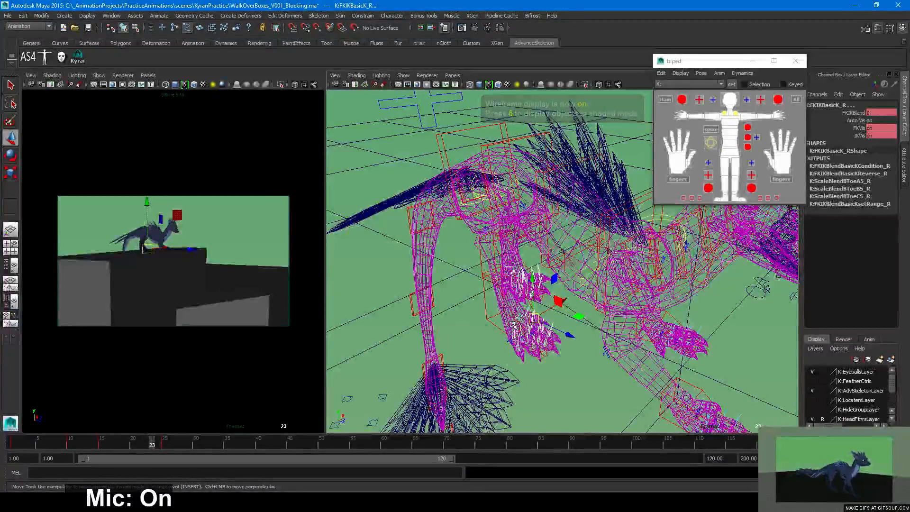
alt+right_drag(495, 340, 517, 338)
alt+drag(516, 338, 550, 327)
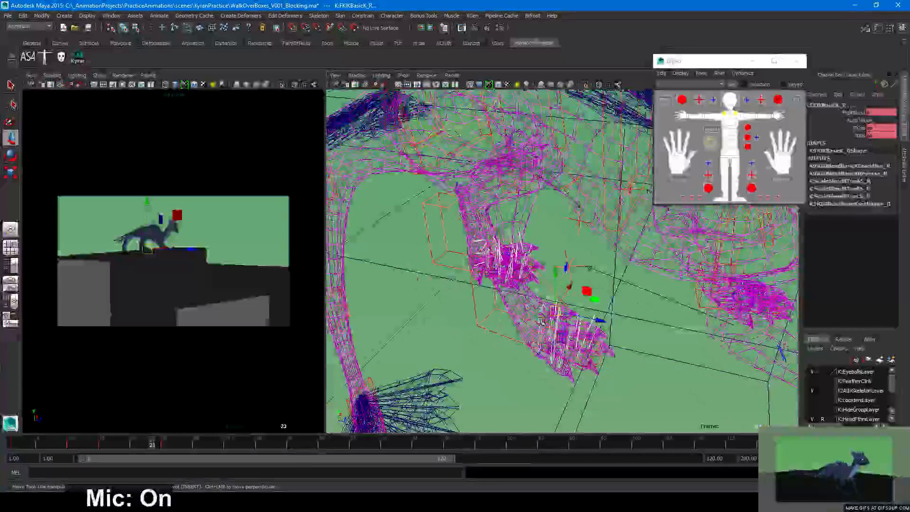
key(ctrl+z)
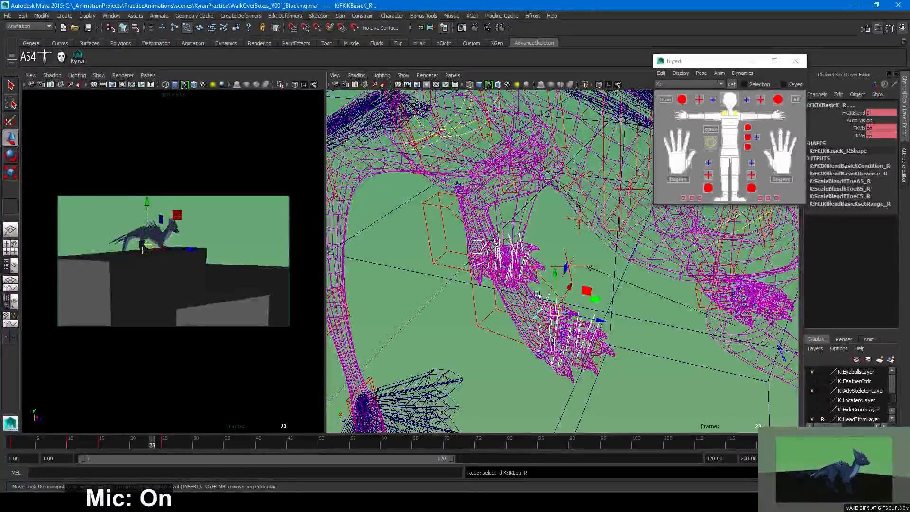
click(534, 319)
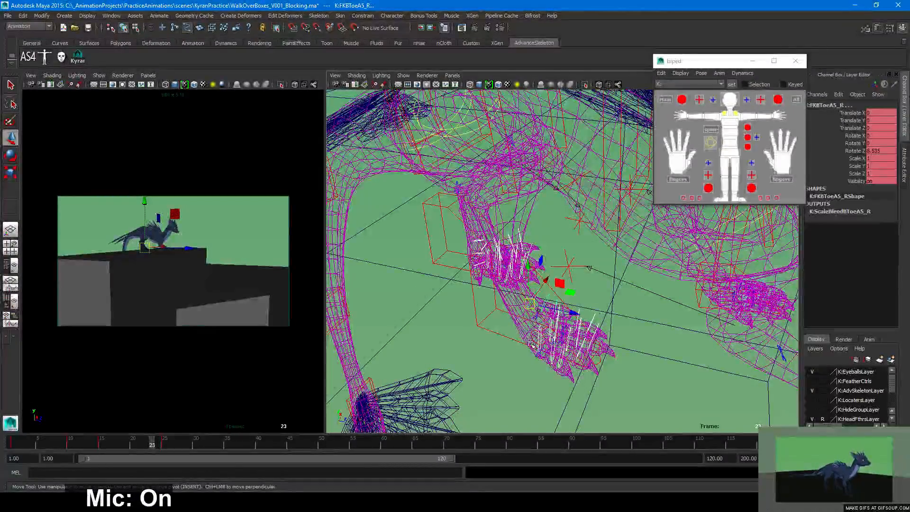
Examine the hind feet and their selected toe controls in shaded display from several angles
alt+drag(530, 344, 450, 290)
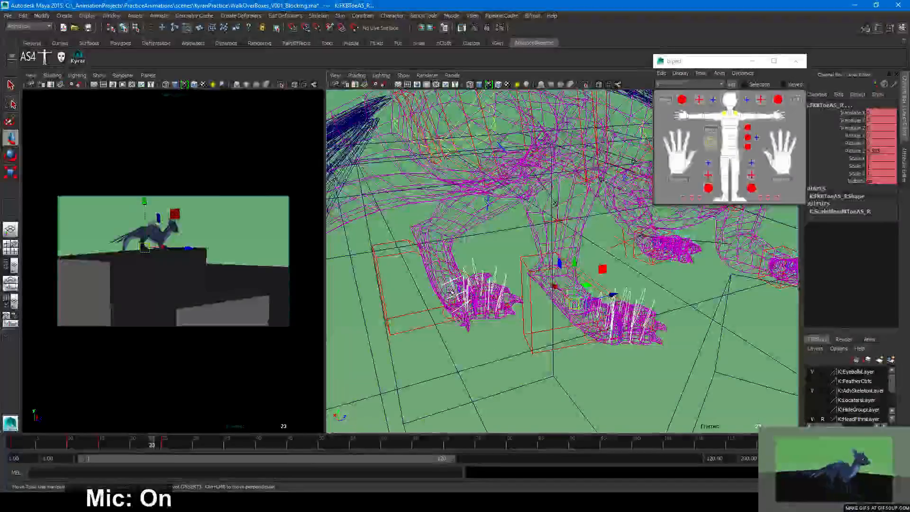
key(5)
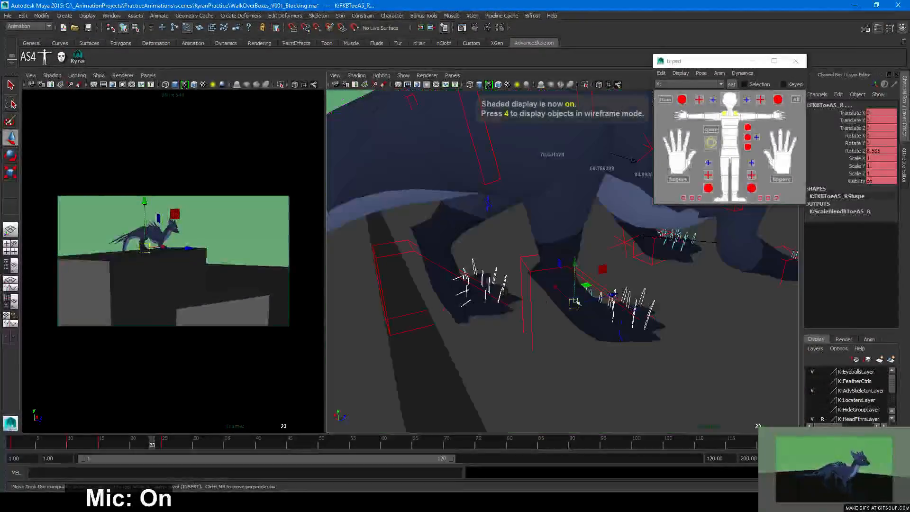
alt+drag(576, 302, 532, 311)
scroll(523, 309, up, 4)
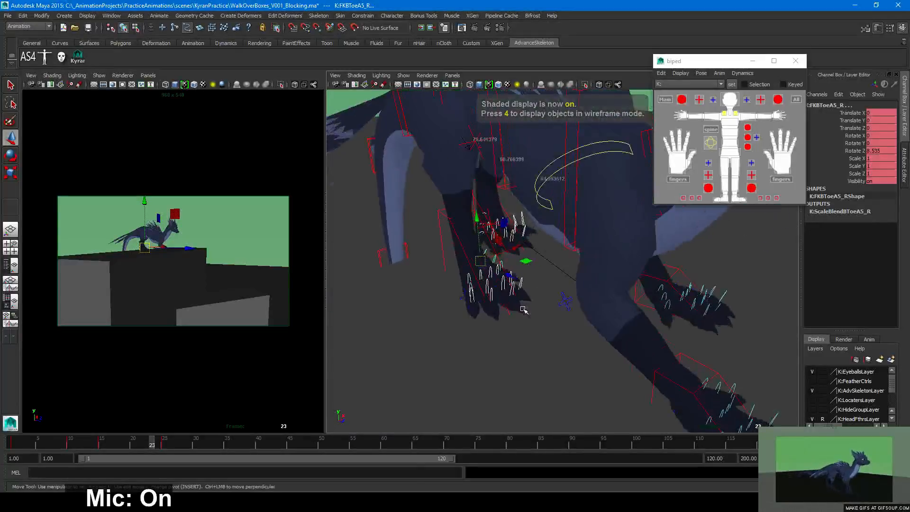
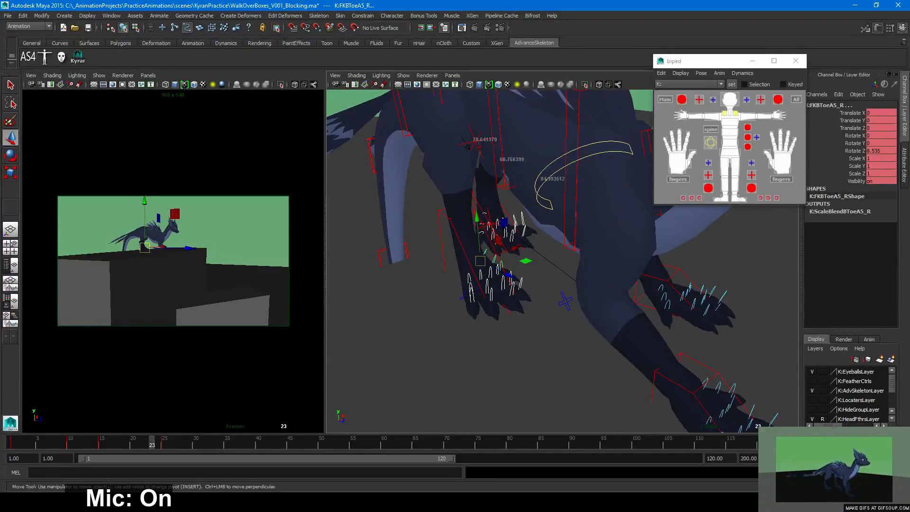
alt+drag(494, 311, 463, 297)
alt+right_drag(463, 297, 485, 297)
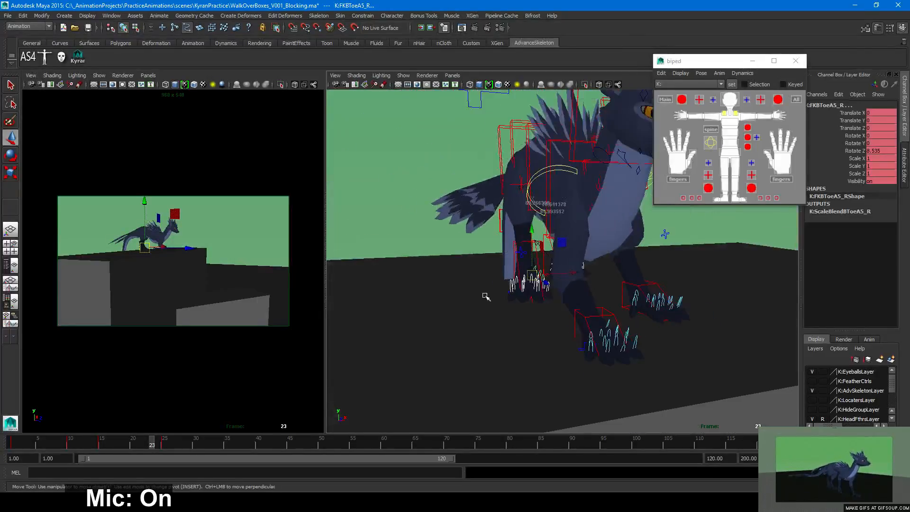
alt+drag(485, 297, 455, 299)
alt+right_drag(455, 300, 488, 301)
alt+drag(488, 300, 598, 303)
alt+right_drag(597, 302, 564, 300)
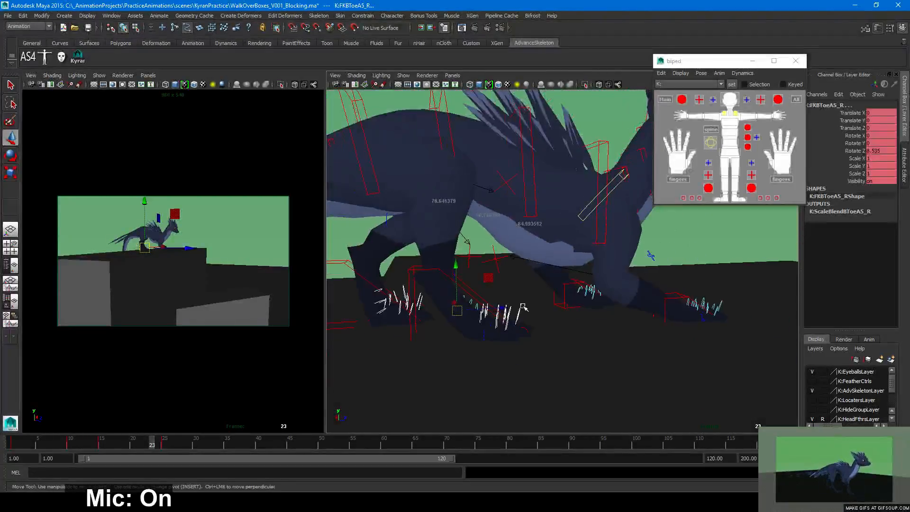
alt+drag(564, 300, 689, 300)
mouse_move(608, 319)
alt+mouse_down()
mouse_move(584, 309)
mouse_move(619, 309)
mouse_move(604, 319)
alt+mouse_up()
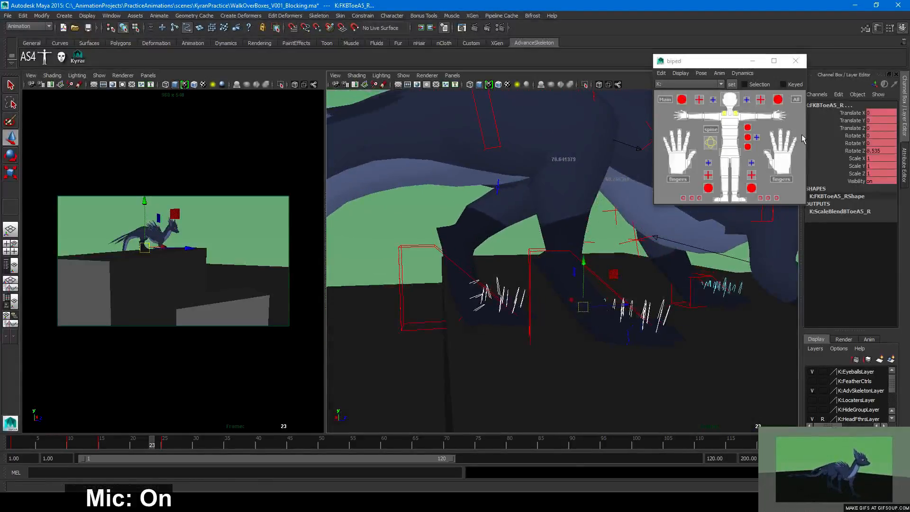
Key the selected hind-foot toe controls with Rotate X, Y and Z set to 0 at frame 23, and go to frame 15
click(875, 143)
drag(879, 136, 876, 151)
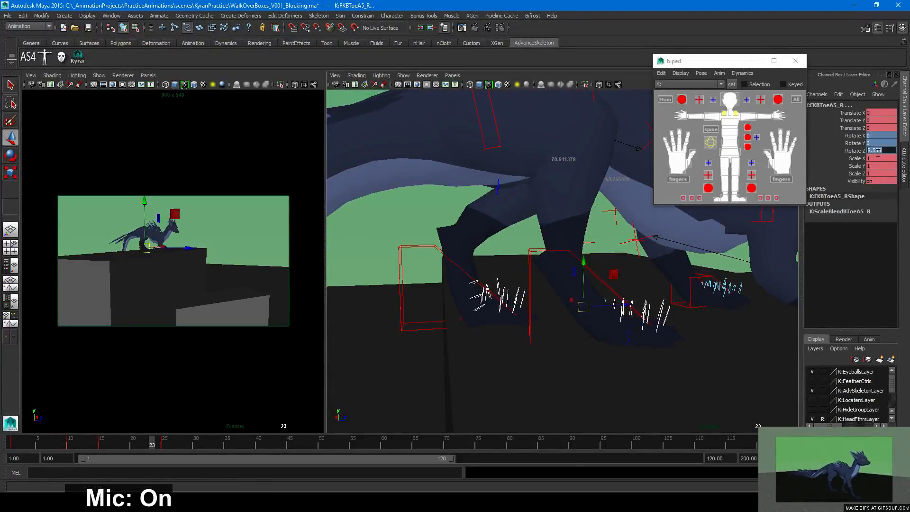
text(0)
key(Return)
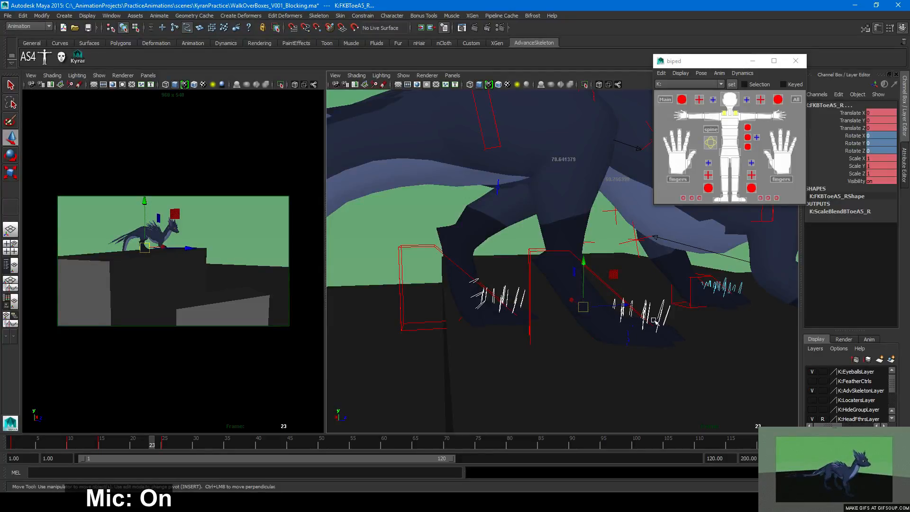
alt+middle_drag(653, 320, 593, 351)
click(101, 445)
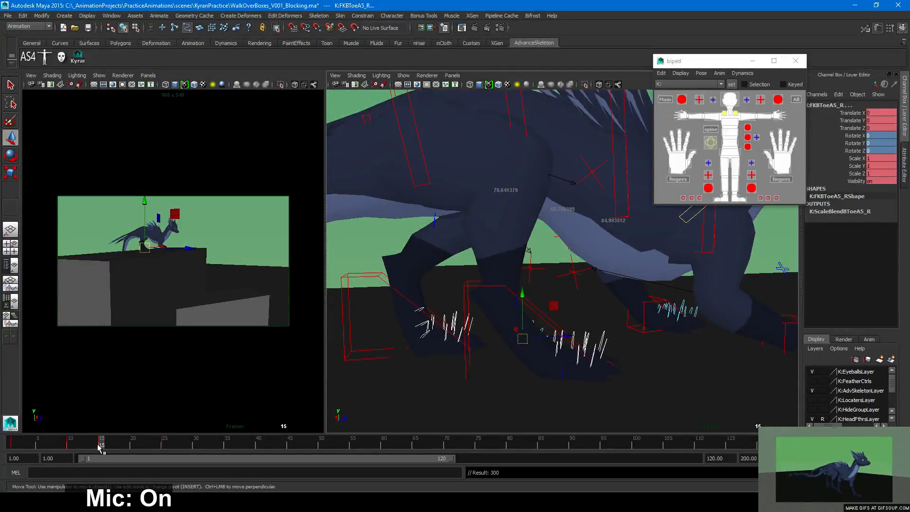
Create a quick select set named BackToes from the selected toe controls and add it to the shelf
click(63, 15)
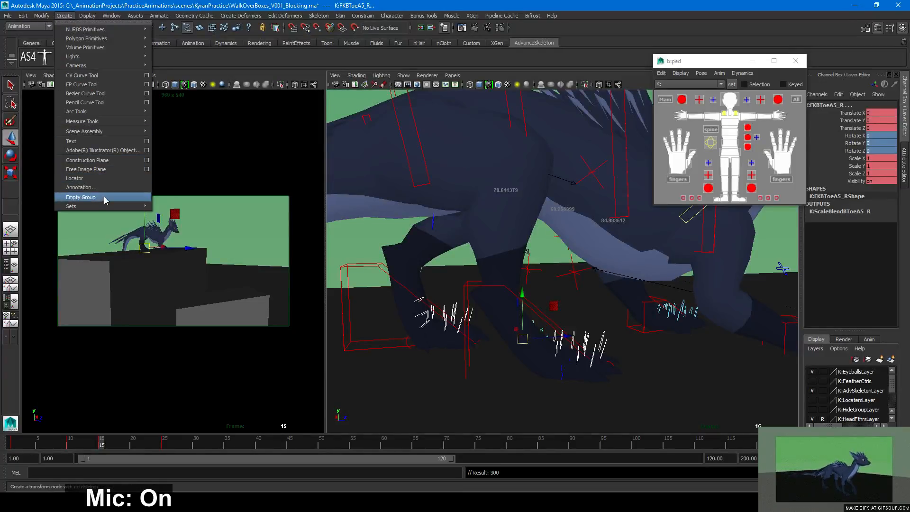
mouse_move(105, 205)
click(178, 231)
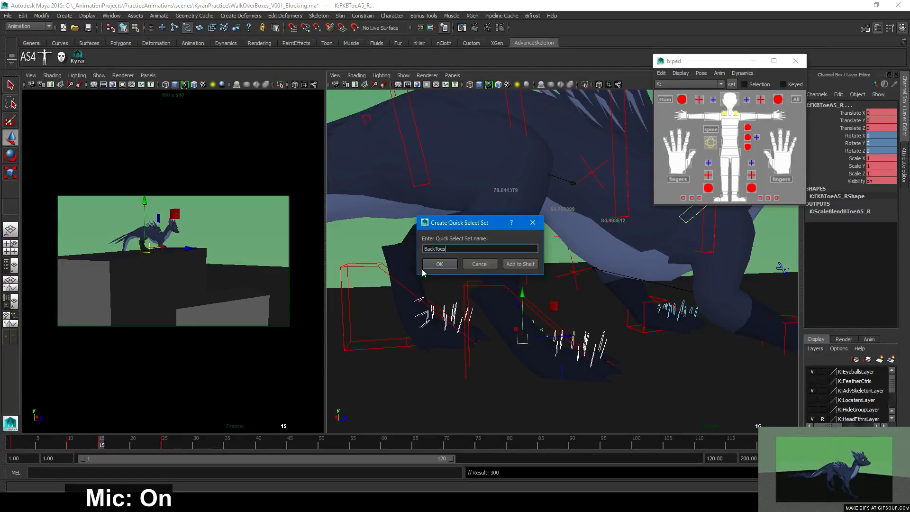
click(520, 264)
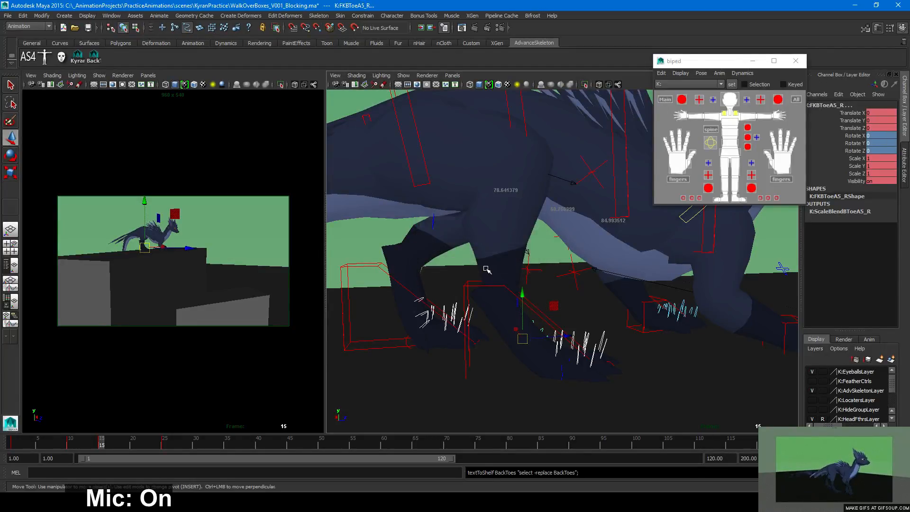
click(80, 76)
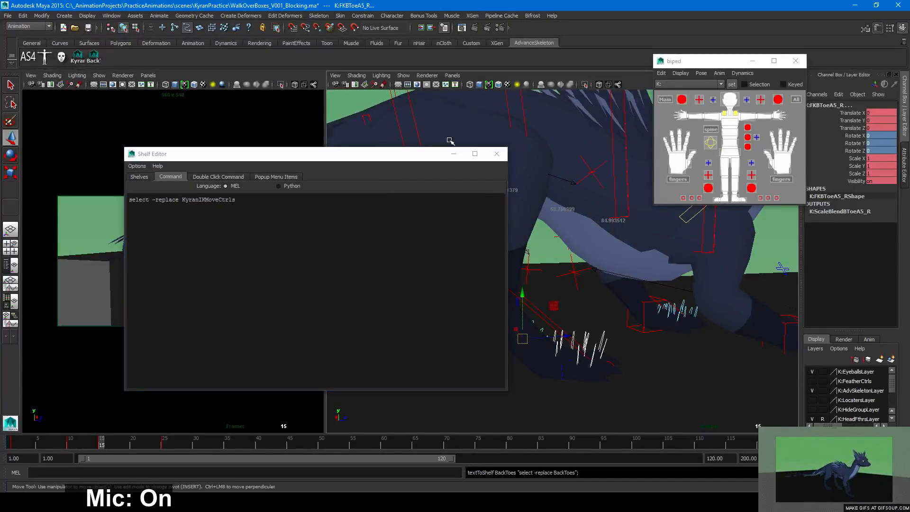
click(496, 153)
right_click(75, 56)
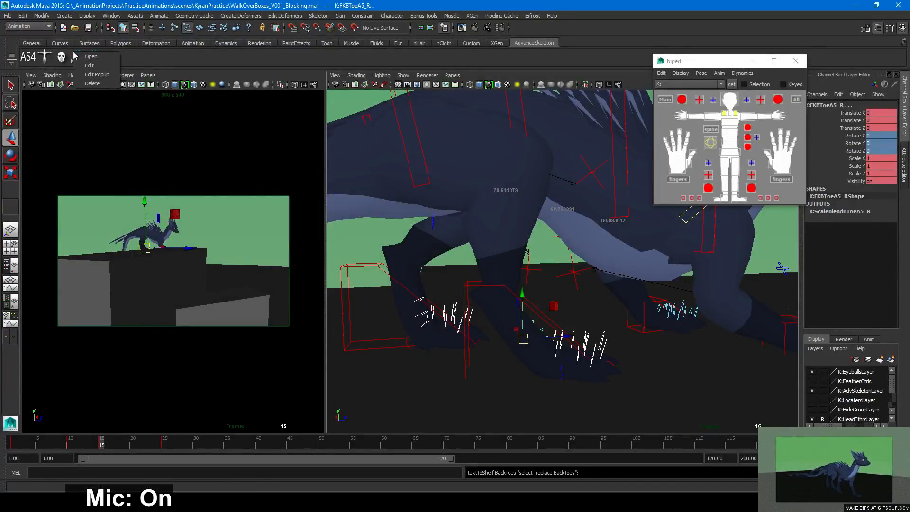
click(88, 75)
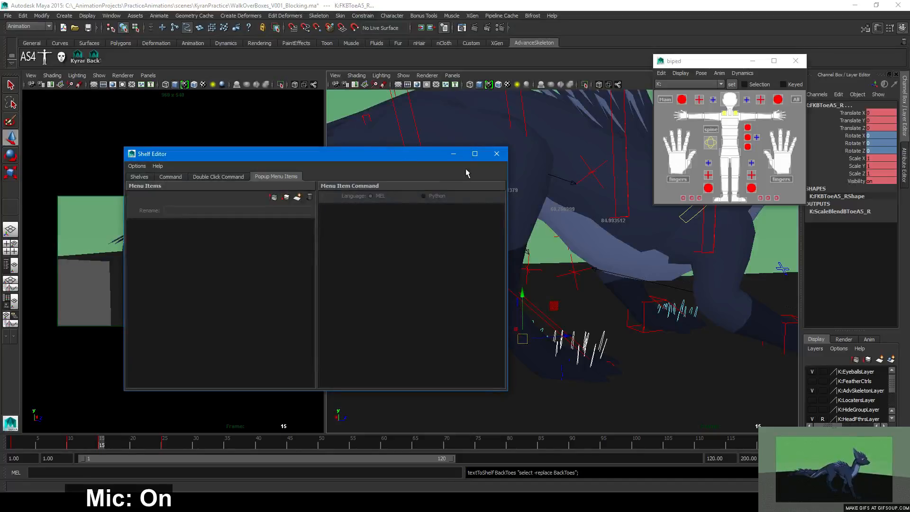
click(496, 153)
Set the left hind leg IK control's Translate Y to 596.415 at frame 15 and key it
alt+drag(649, 228, 589, 280)
alt+right_drag(589, 280, 524, 270)
alt+middle_drag(523, 270, 421, 223)
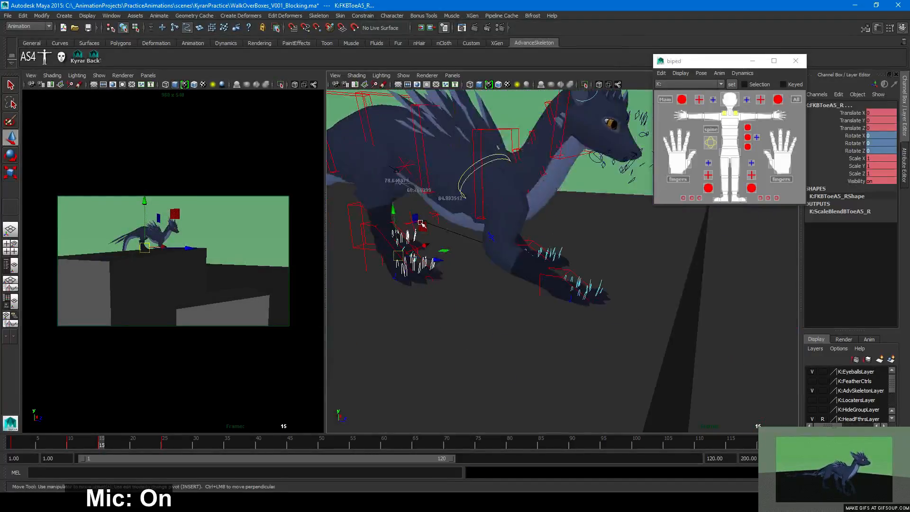
alt+drag(566, 294, 597, 258)
alt+right_drag(597, 258, 581, 274)
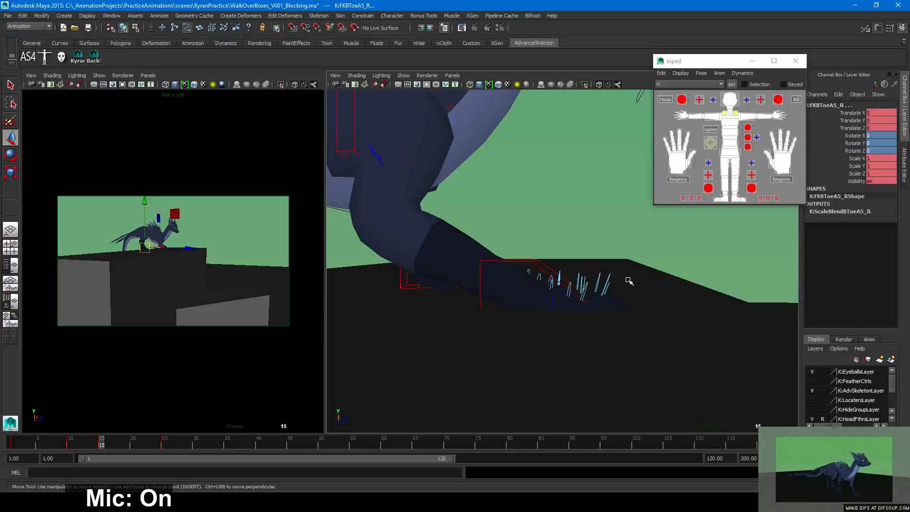
alt+drag(628, 280, 367, 335)
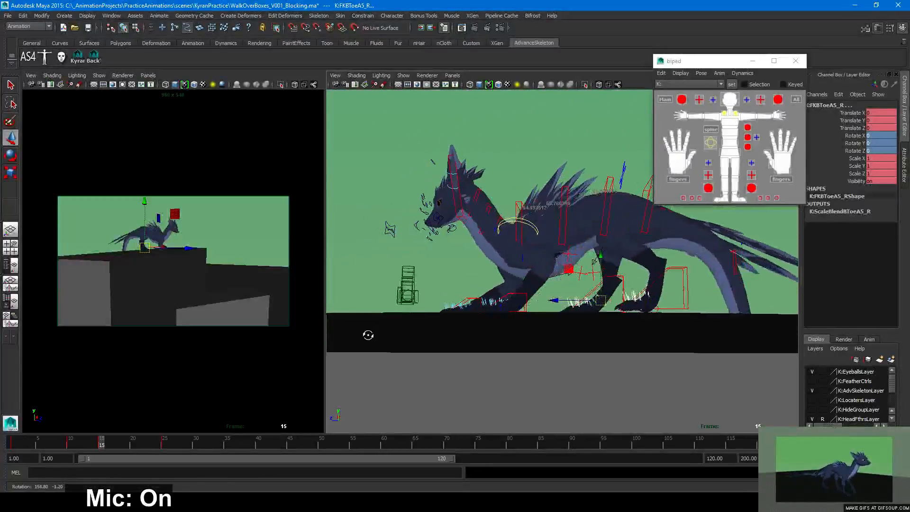
click(674, 292)
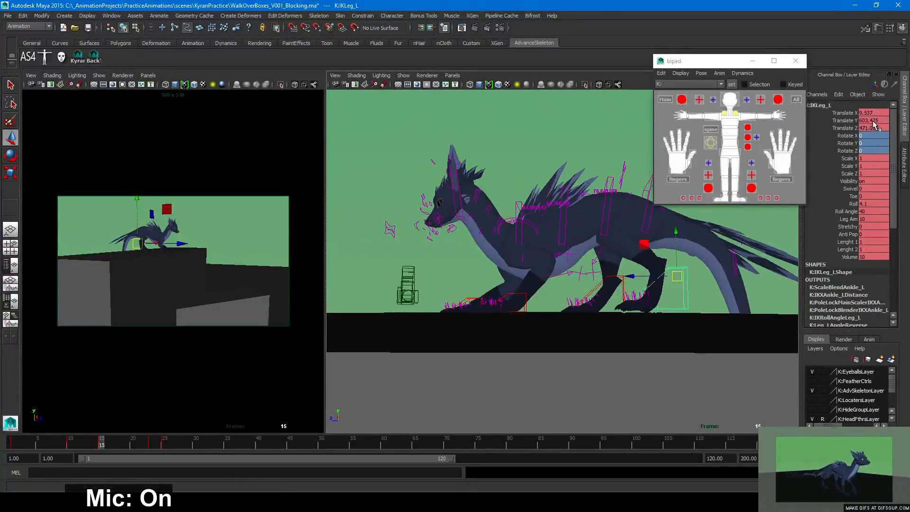
key(Return)
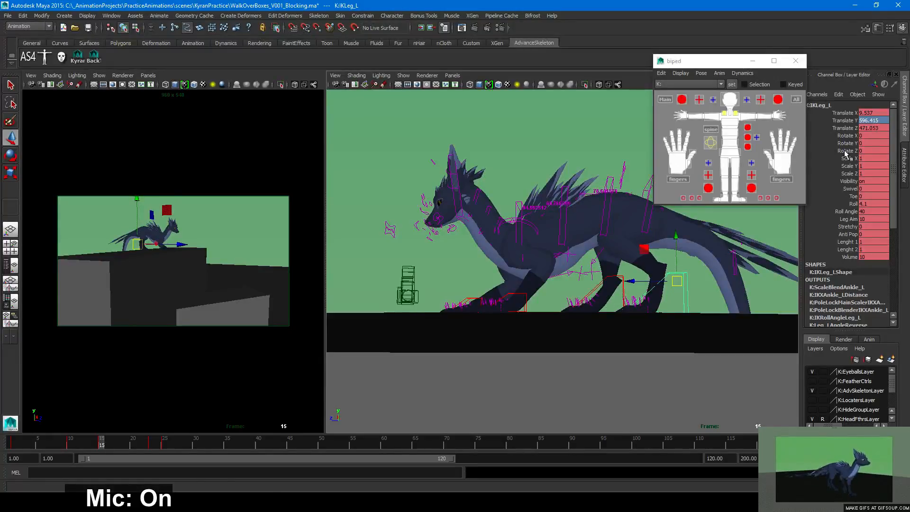
alt+drag(610, 251, 632, 269)
key(s)
Select the right front leg's IK control, IKLegA_R, and examine the foot's placement at frame 15
alt+drag(467, 321, 713, 326)
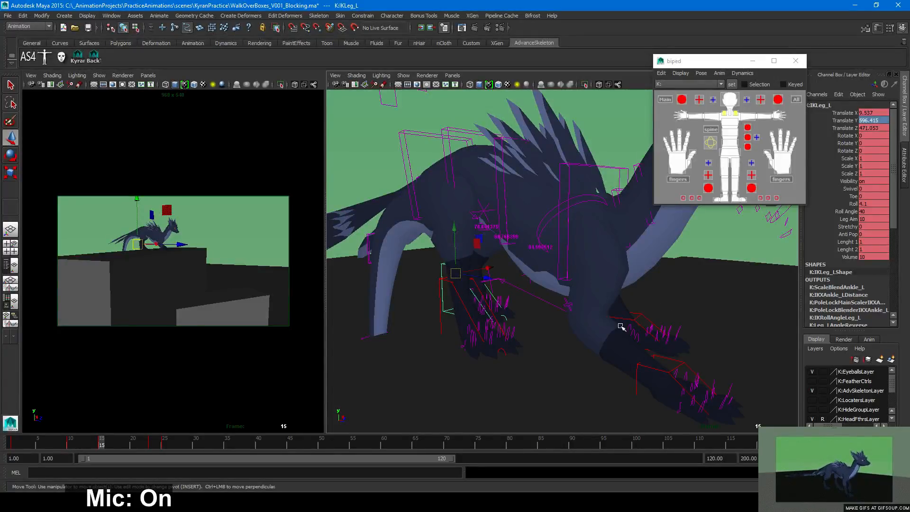
alt+drag(621, 327, 655, 307)
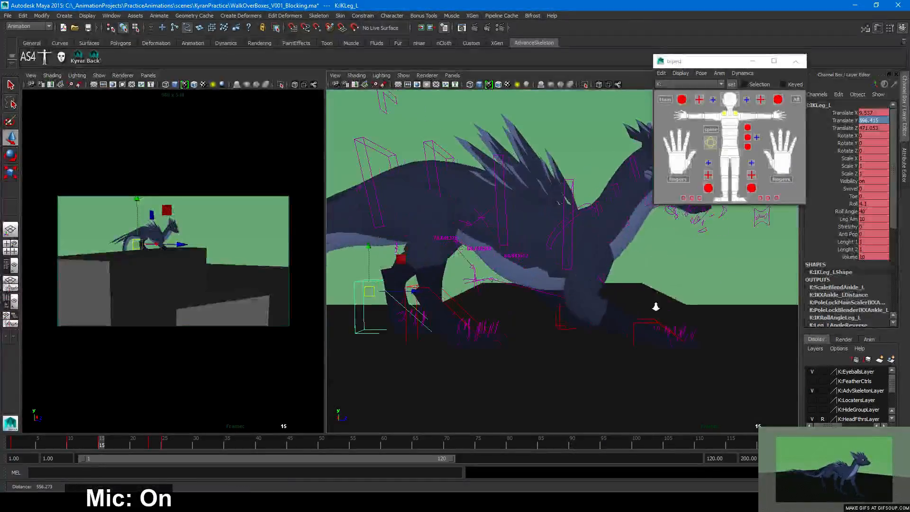
click(650, 322)
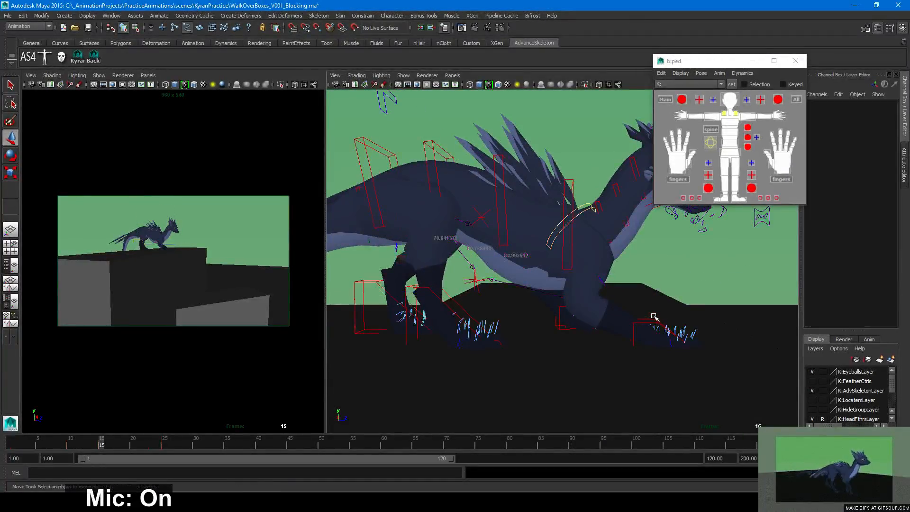
click(652, 318)
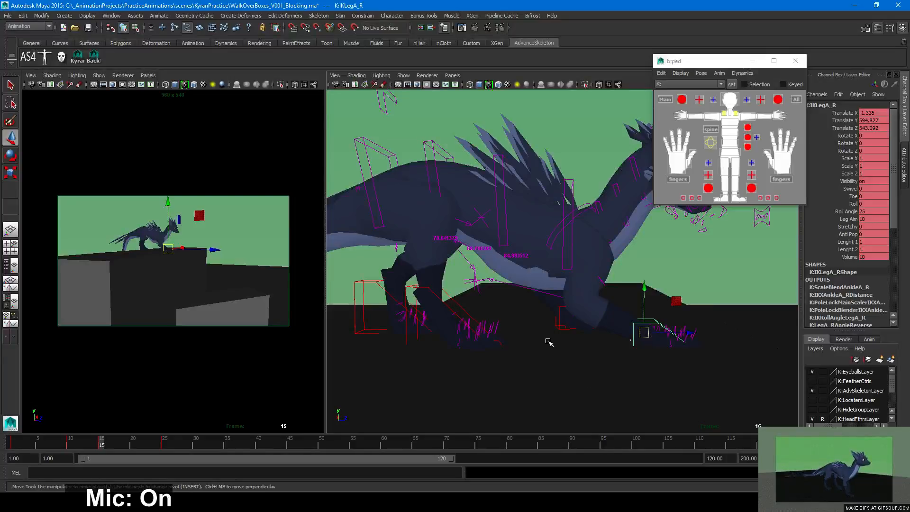
alt+drag(549, 341, 518, 333)
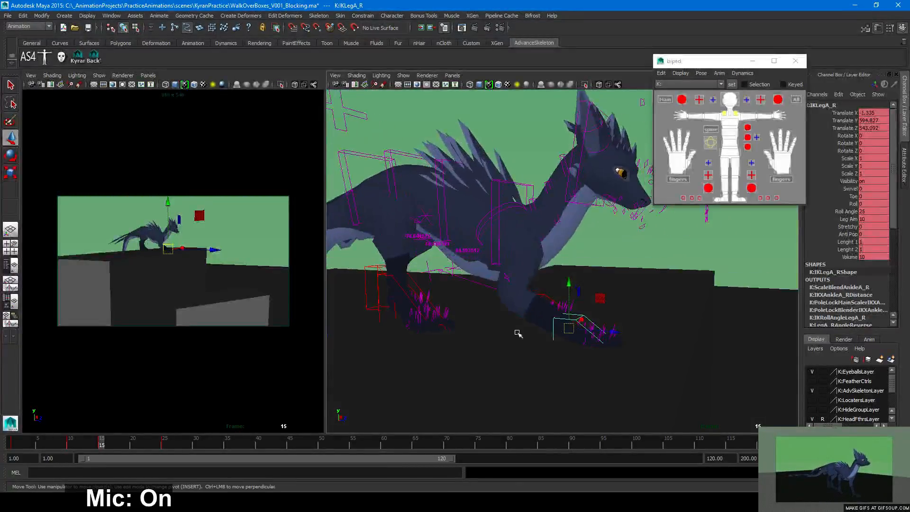
Set the Roll of the left hind leg's IK control, IKLeg_L, to 0 at frame 25
click(165, 443)
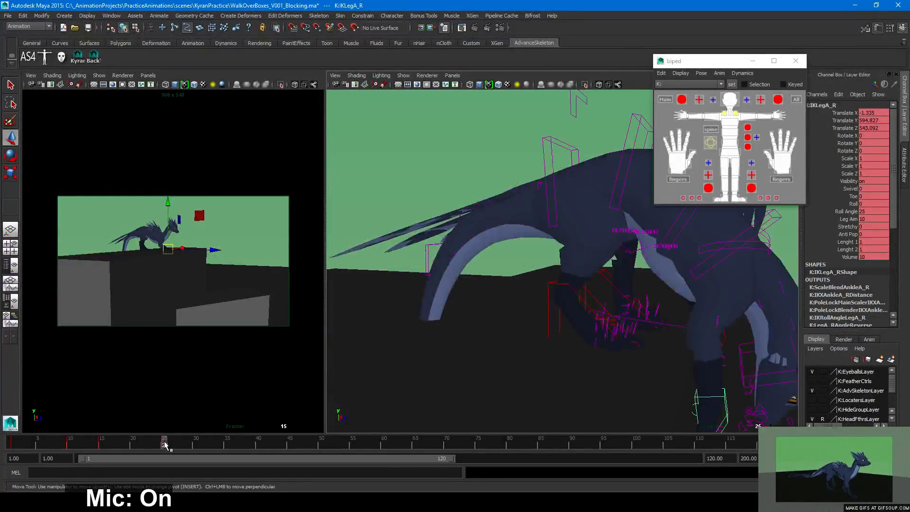
drag(164, 443, 165, 443)
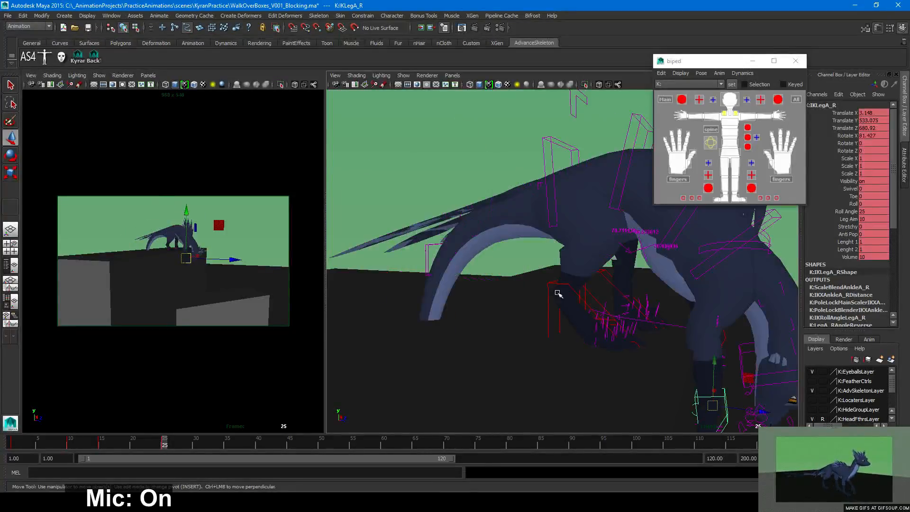
click(606, 278)
alt+drag(655, 334, 509, 298)
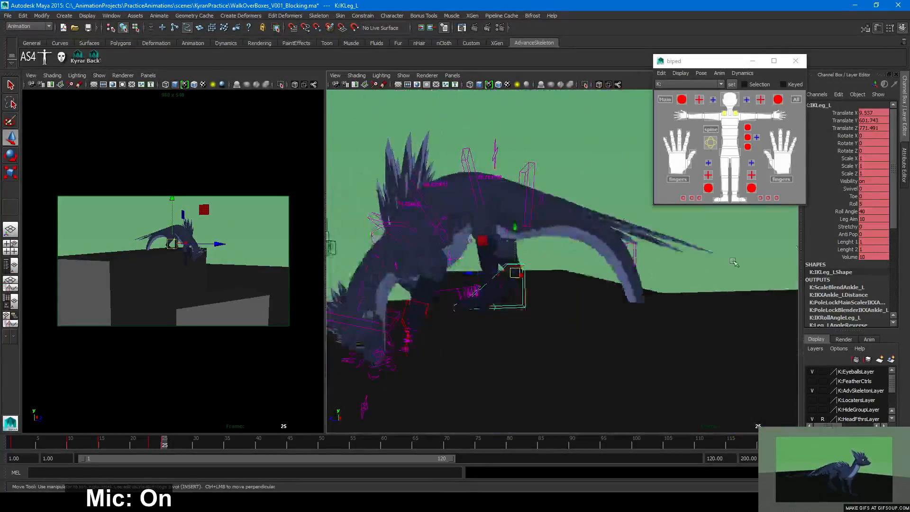
click(853, 204)
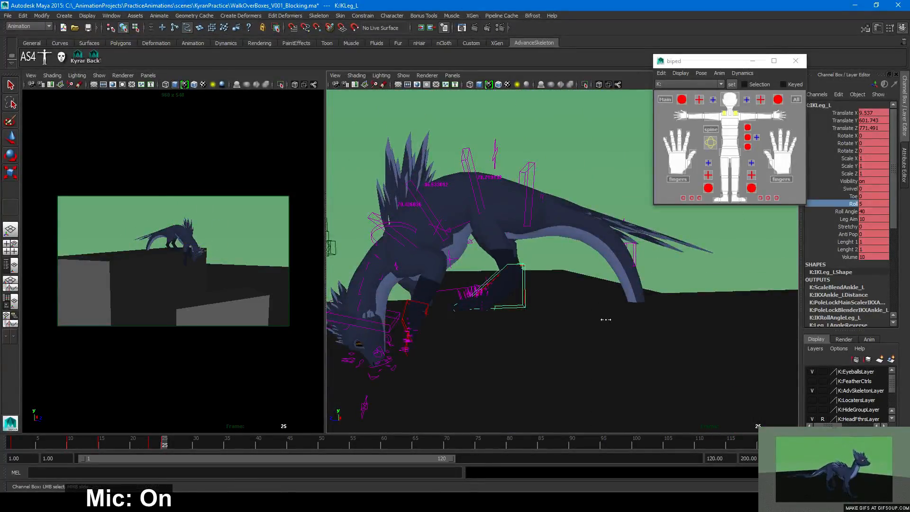
middle_drag(602, 319, 599, 318)
key(ctrl+z)
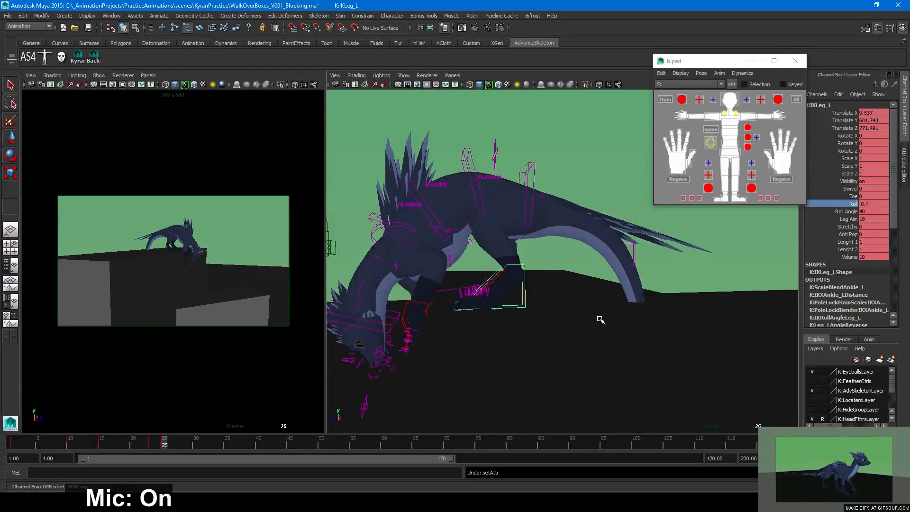
click(868, 204)
text(0)
key(Return)
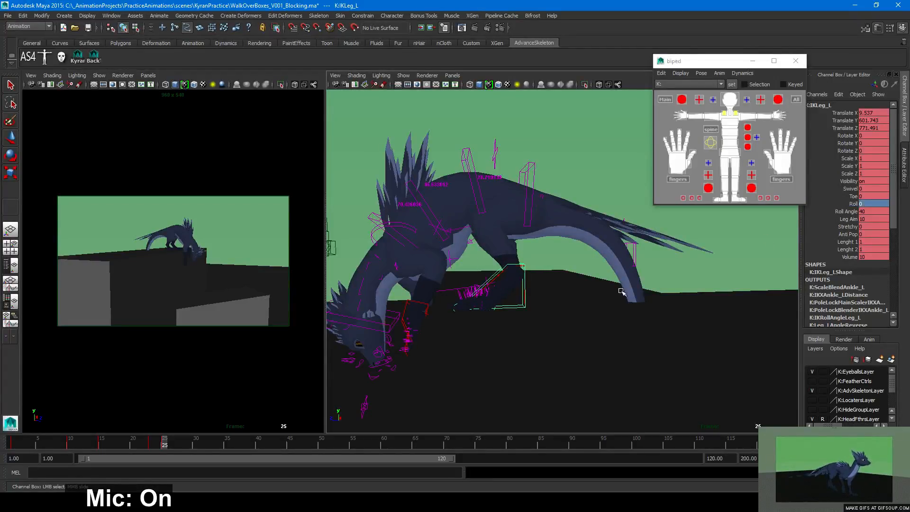
Lower the left hind foot onto the box at frame 25 by setting IKLeg_L's Translate Y to 596.415, and key it
alt+middle_drag(506, 329, 609, 284)
scroll(609, 284, up, 5)
mouse_move(610, 284)
alt+mouse_down()
mouse_move(644, 309)
mouse_move(614, 283)
mouse_move(650, 280)
mouse_move(624, 275)
alt+mouse_up()
key(4)
key(6)
key(5)
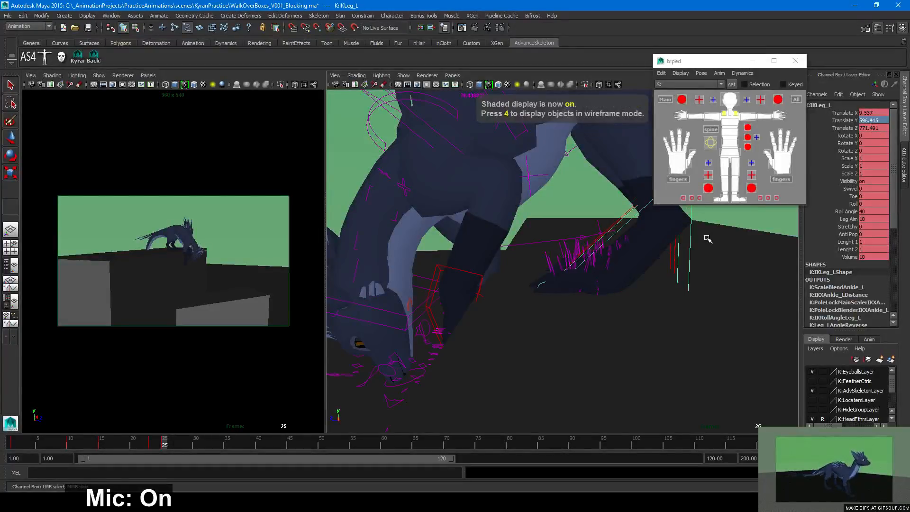
alt+drag(625, 309, 544, 370)
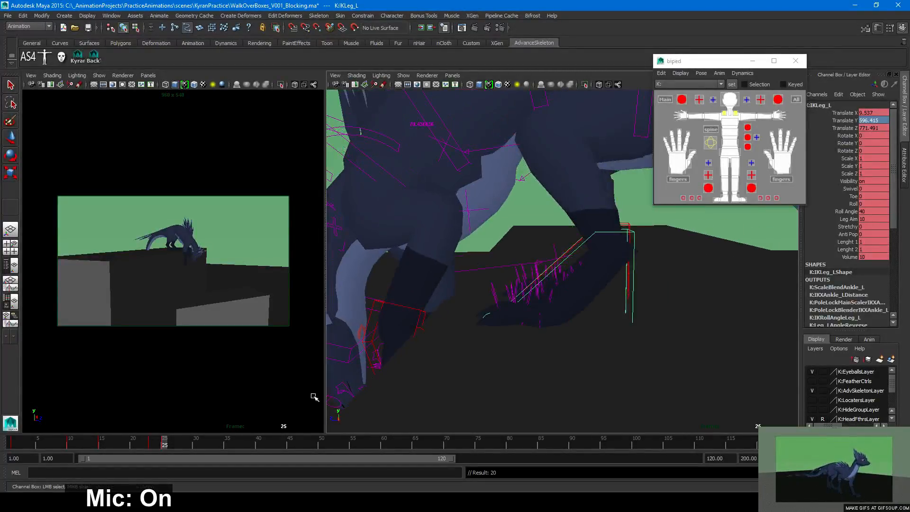
Compare frames 23 and 25, select all the dragon's body controls, and delete their keys at frame 25
click(160, 447)
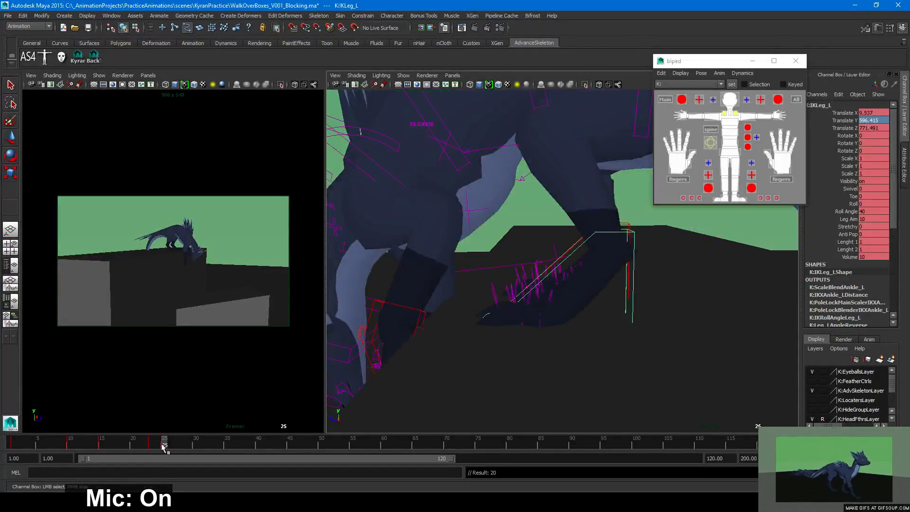
drag(162, 448, 151, 445)
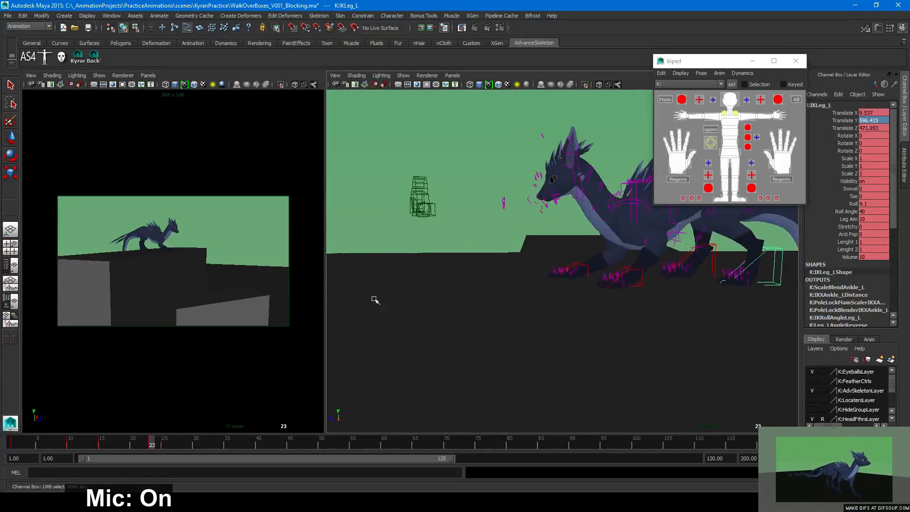
click(797, 99)
key(f)
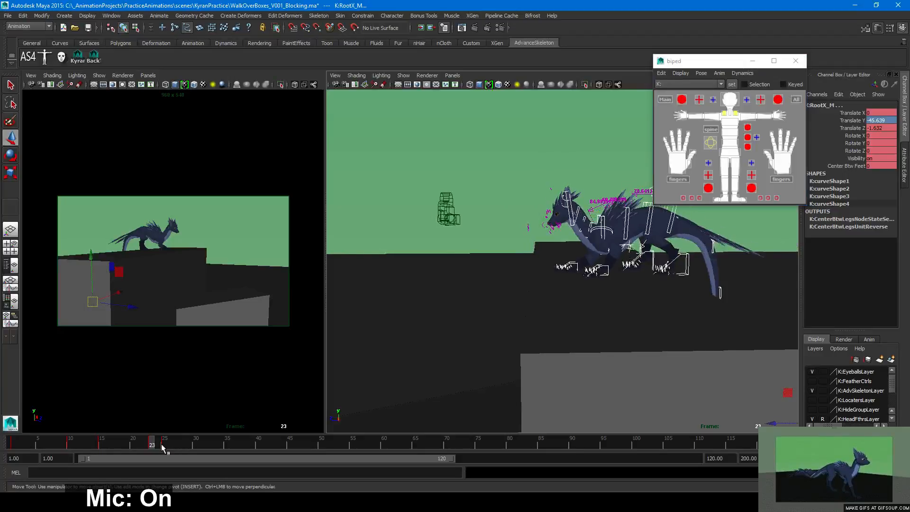
click(162, 445)
drag(146, 445, 132, 442)
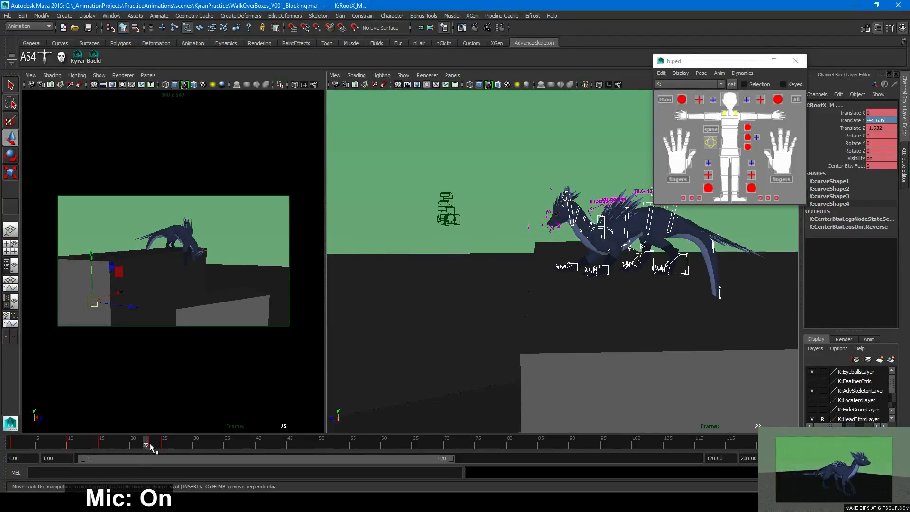
click(164, 446)
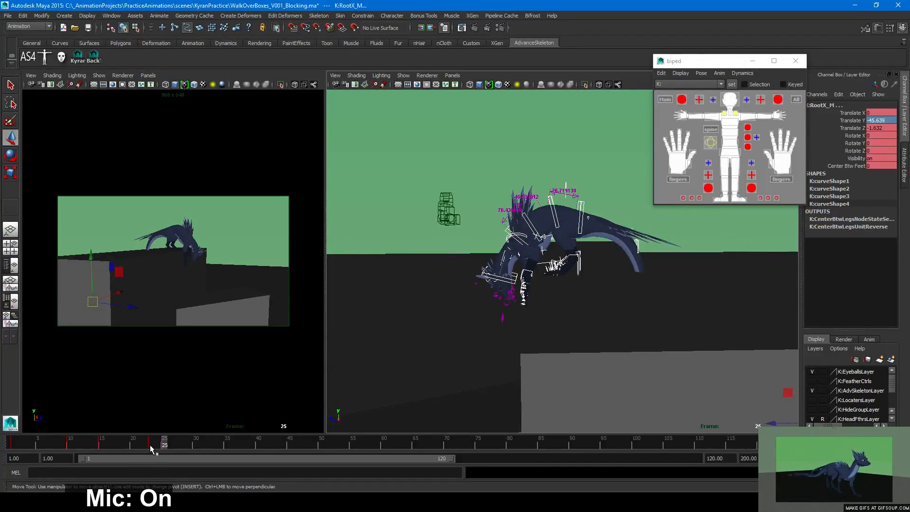
alt+drag(521, 275, 691, 287)
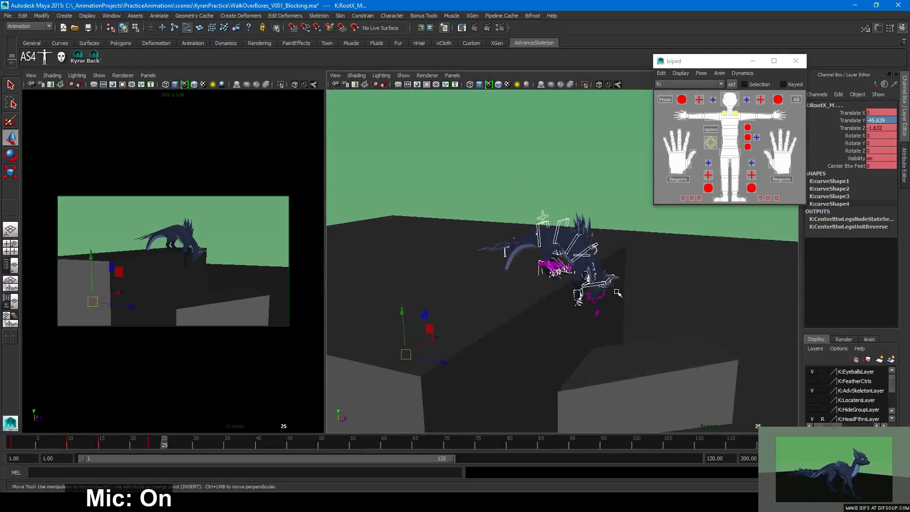
drag(639, 221, 448, 400)
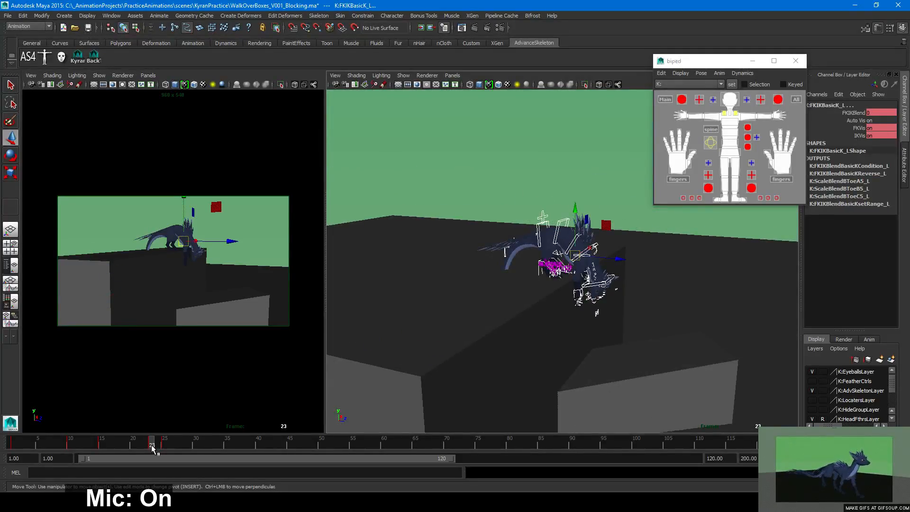
right_click(164, 445)
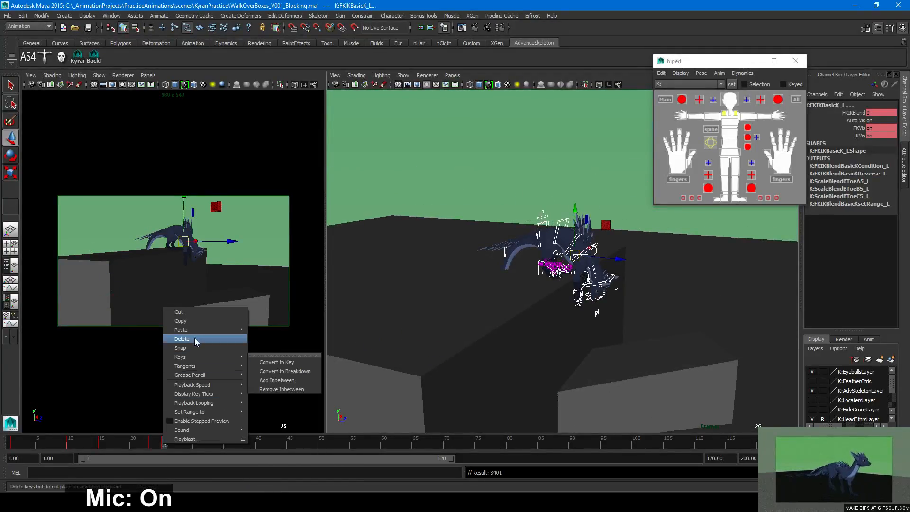
click(197, 340)
Move the selected controls' keys from frame 23 to frame 25
key(f)
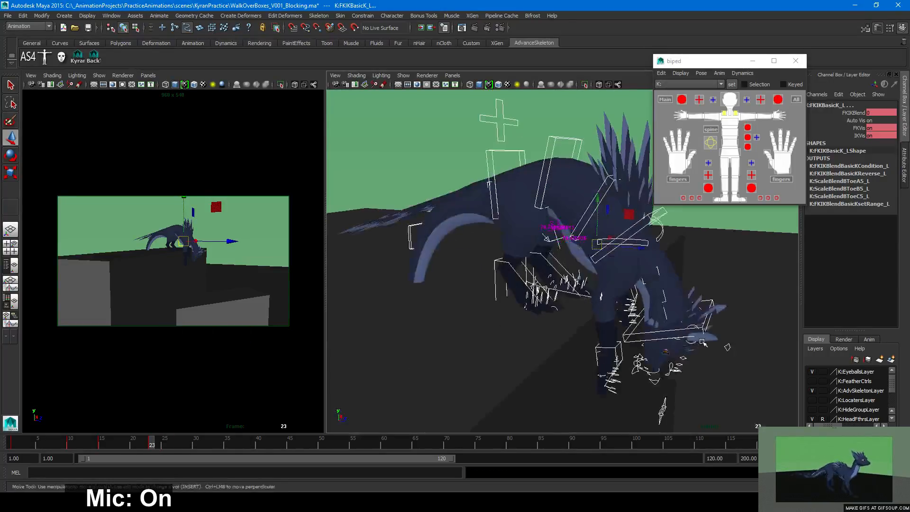
shift+drag(152, 444, 167, 443)
click(164, 444)
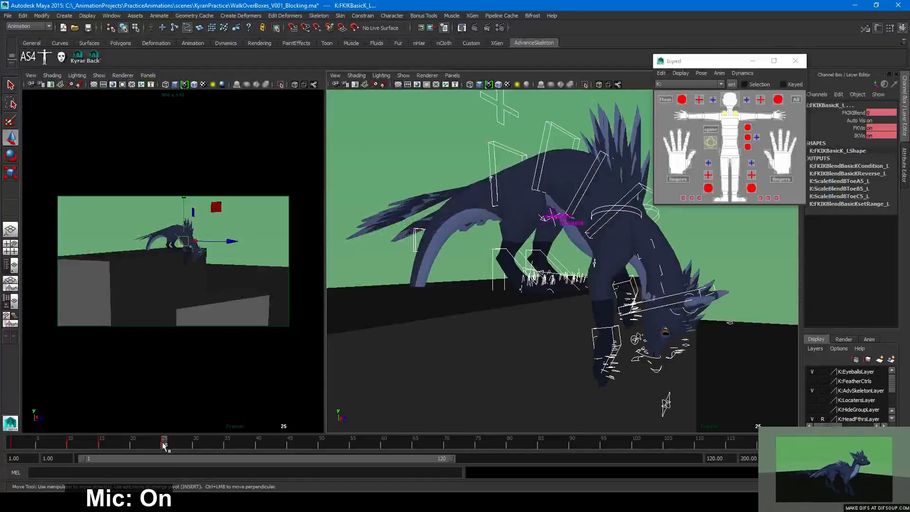
Select the left hind leg's IK control, IKLeg_L, and examine the foot's placement on the box at frame 25
alt+drag(534, 294, 564, 341)
click(567, 276)
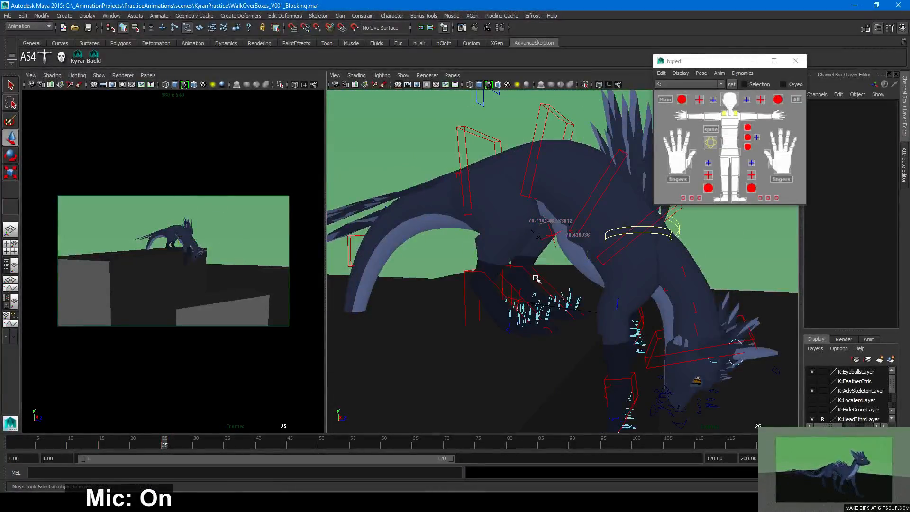
click(550, 288)
alt+drag(565, 303, 580, 287)
alt+drag(636, 307, 473, 302)
alt+right_drag(459, 309, 673, 365)
alt+drag(673, 365, 705, 381)
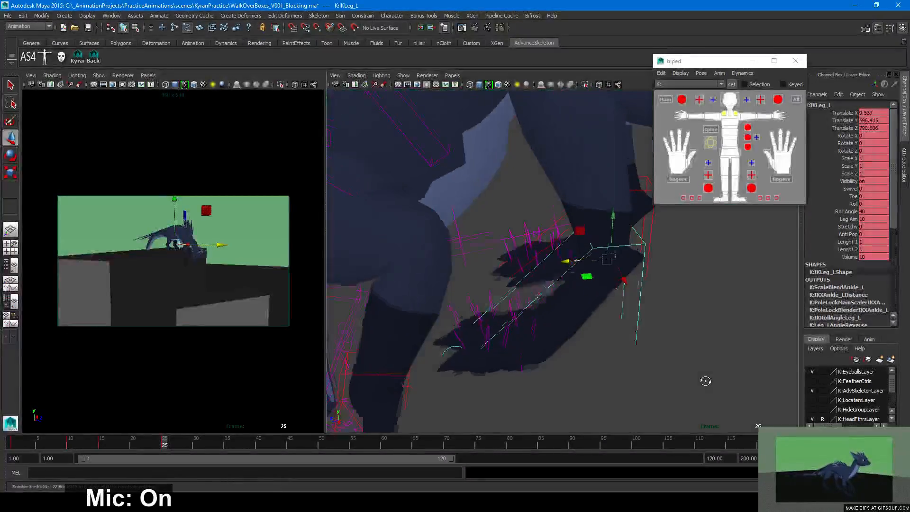
Rotate the left hind foot's RollToes_L control to adjust how the toes rest on the box, and key it at frame 25
key(4)
click(533, 337)
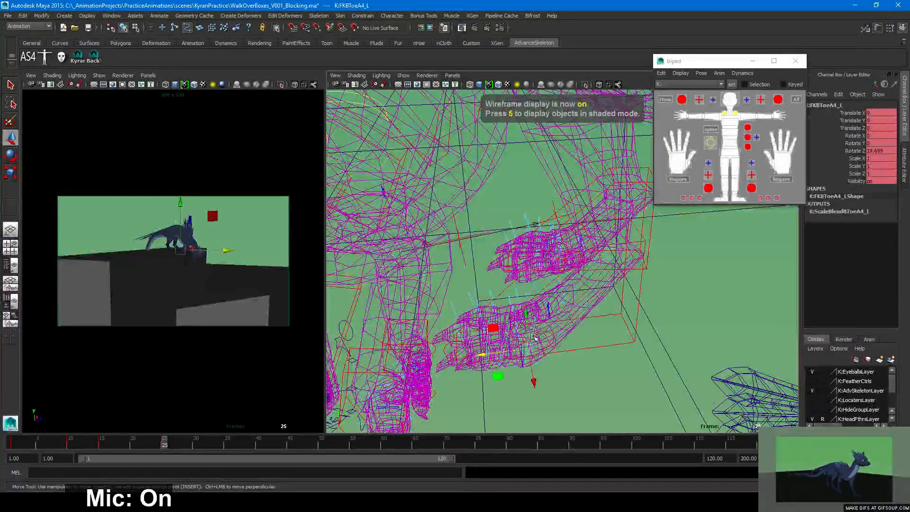
click(526, 323)
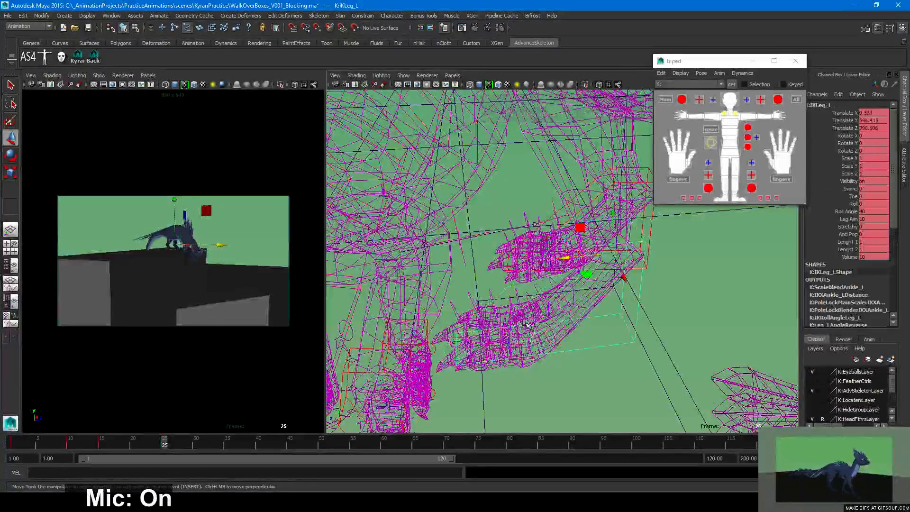
click(526, 337)
mouse_move(526, 337)
alt+mouse_down()
mouse_move(536, 319)
mouse_move(545, 330)
mouse_move(613, 327)
alt+mouse_up()
key(5)
key(e)
alt+right_drag(613, 327, 512, 302)
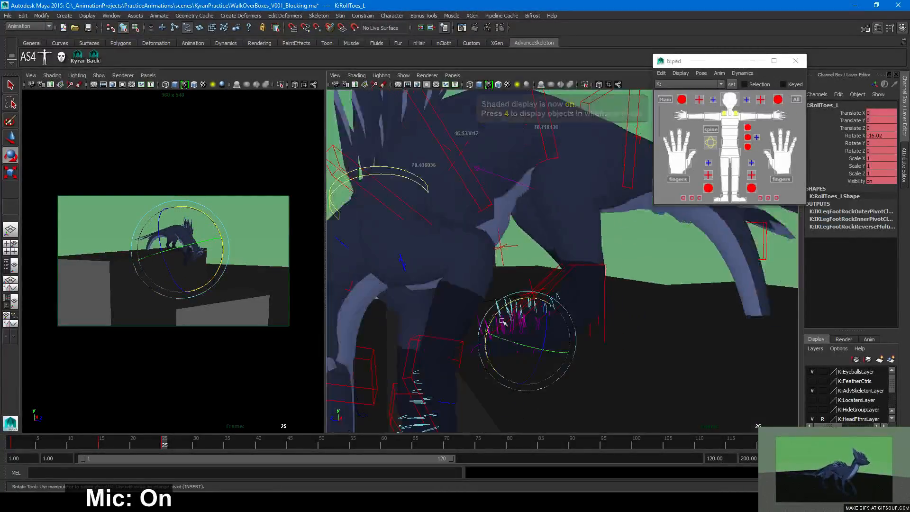
drag(512, 303, 521, 300)
alt+drag(595, 240, 548, 238)
alt+drag(655, 242, 556, 305)
drag(477, 354, 476, 354)
scroll(536, 305, down, 3)
mouse_move(536, 305)
alt+mouse_down()
mouse_move(516, 306)
mouse_move(523, 309)
alt+mouse_up()
alt+drag(561, 306, 398, 276)
key(s)
Set Adv Body Ctrls to Show on the FaceHideShow control
click(380, 279)
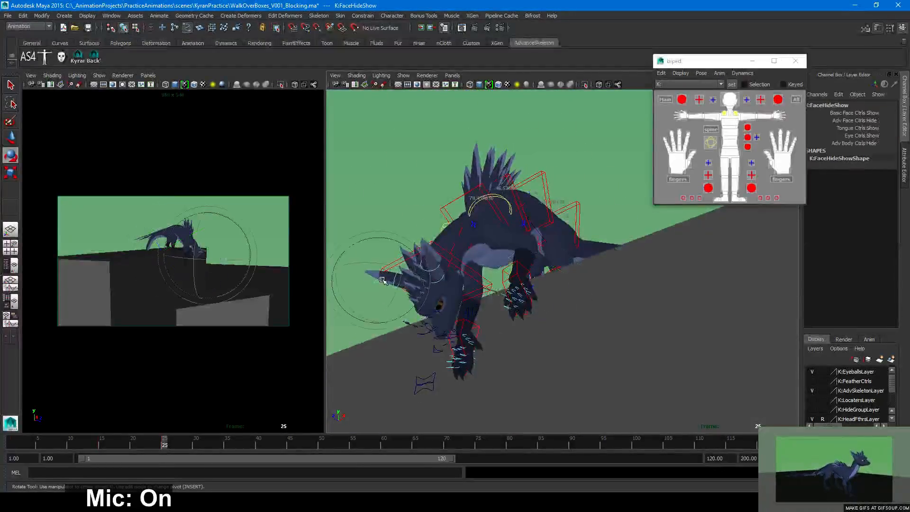
click(876, 144)
click(876, 158)
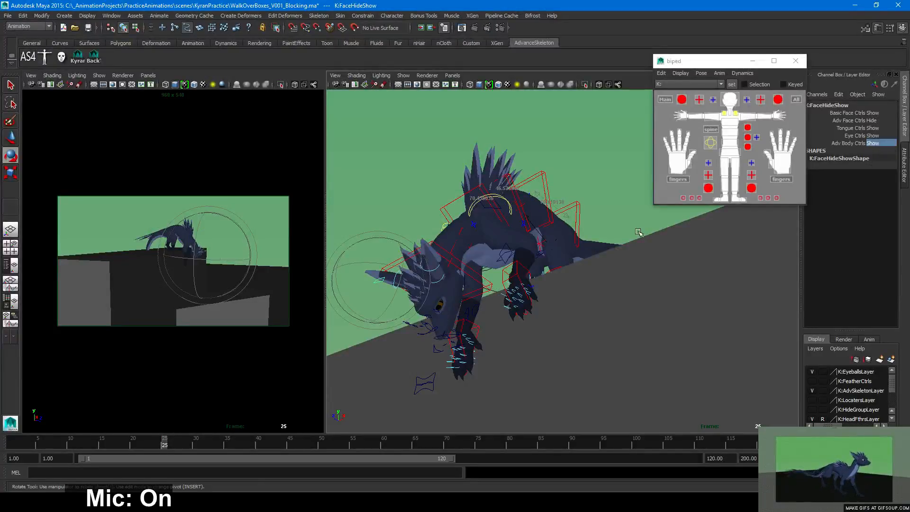
Try rotating the left hind leg's L_ElboB_Ctrl about X at frame 25
alt+drag(637, 234, 481, 281)
alt+right_drag(480, 281, 635, 282)
alt+drag(635, 281, 676, 283)
alt+right_drag(638, 280, 544, 280)
alt+drag(545, 280, 742, 287)
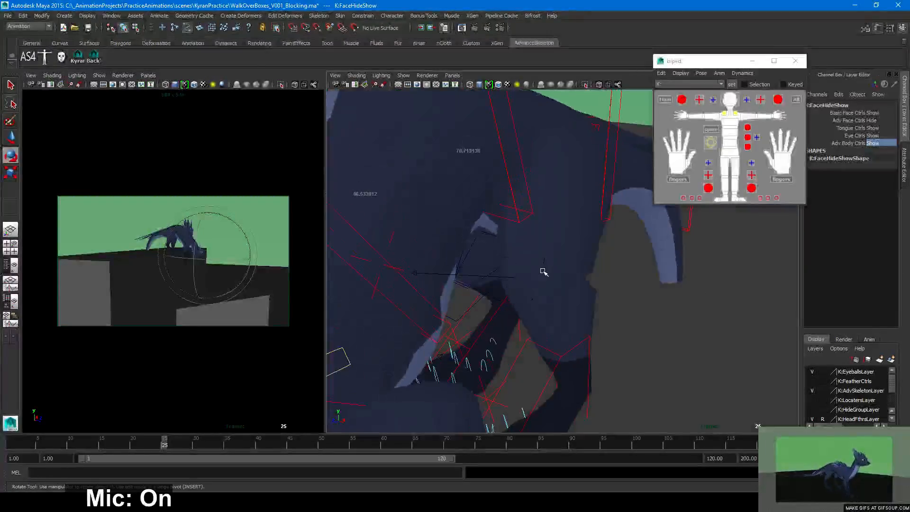
key(4)
mouse_move(576, 270)
alt+mouse_down()
mouse_move(614, 270)
mouse_move(589, 270)
mouse_move(595, 277)
mouse_move(518, 309)
alt+mouse_up()
click(597, 279)
key(5)
drag(568, 242, 545, 233)
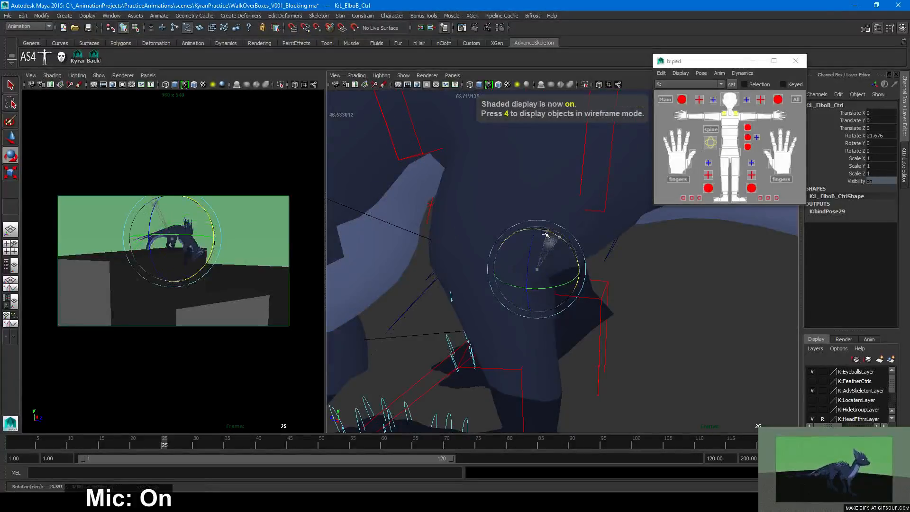
key(ctrl+z)
Inspect the channels of L_ElboB_Ctrl's parent node, L_ElboB_SDK
key(w)
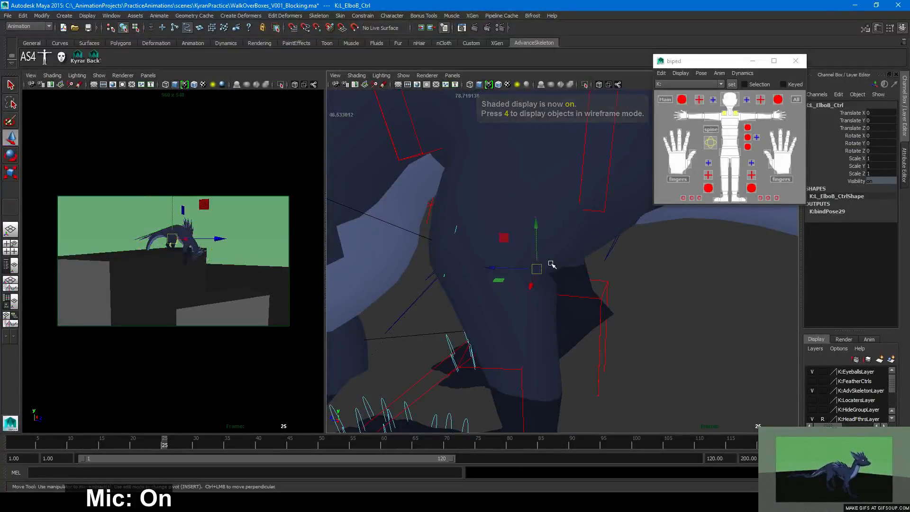
key(Up)
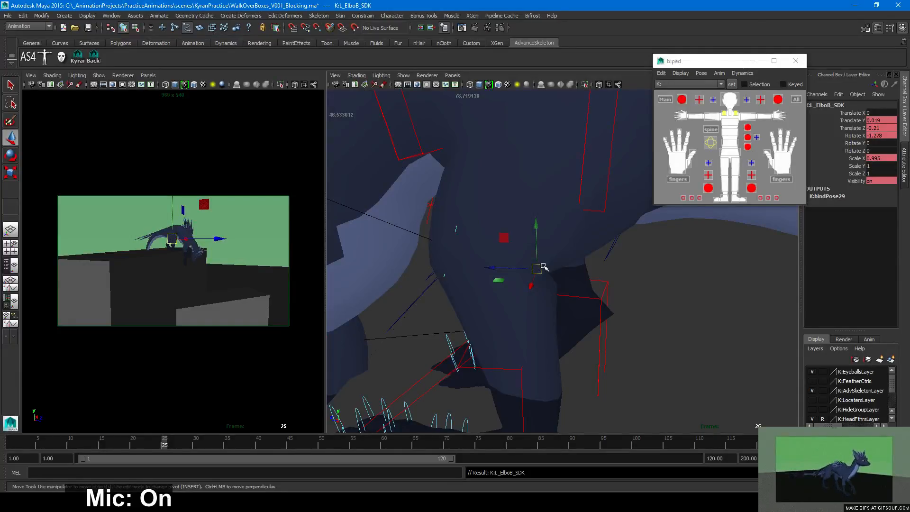
key(ctrl+z)
Try lifting the left hind leg's IKLeg_L control to about Translate Y 641 and Translate Z 766 at frame 25
alt+right_drag(521, 368, 435, 317)
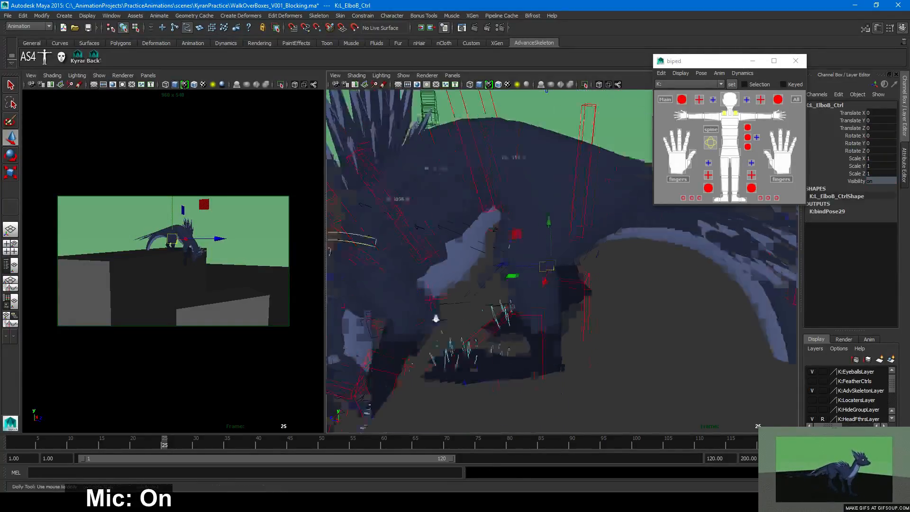
alt+drag(434, 317, 533, 310)
click(494, 302)
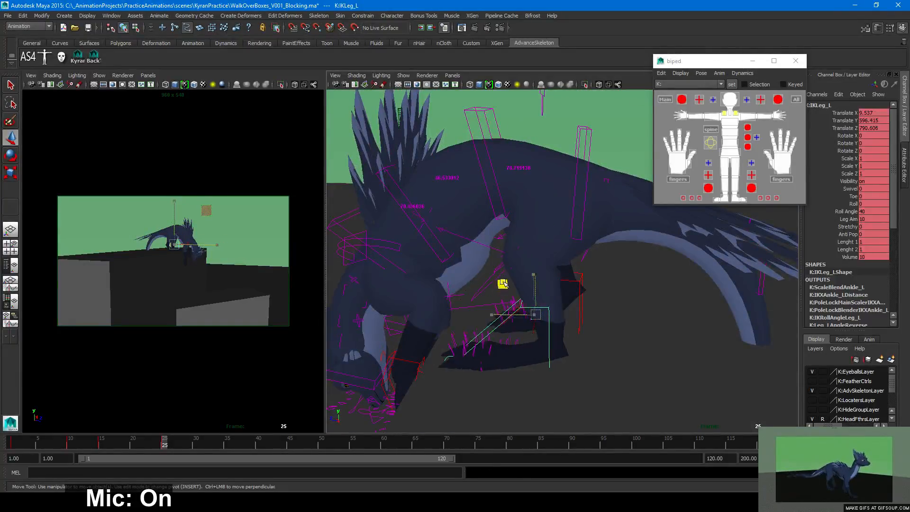
middle_drag(503, 283, 533, 280)
alt+drag(532, 280, 602, 270)
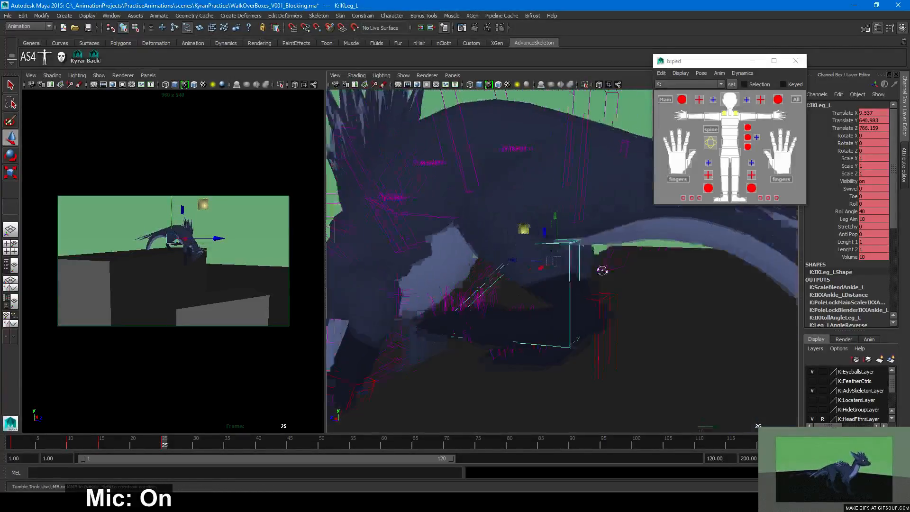
key(ctrl+z)
key(ctrl+z)
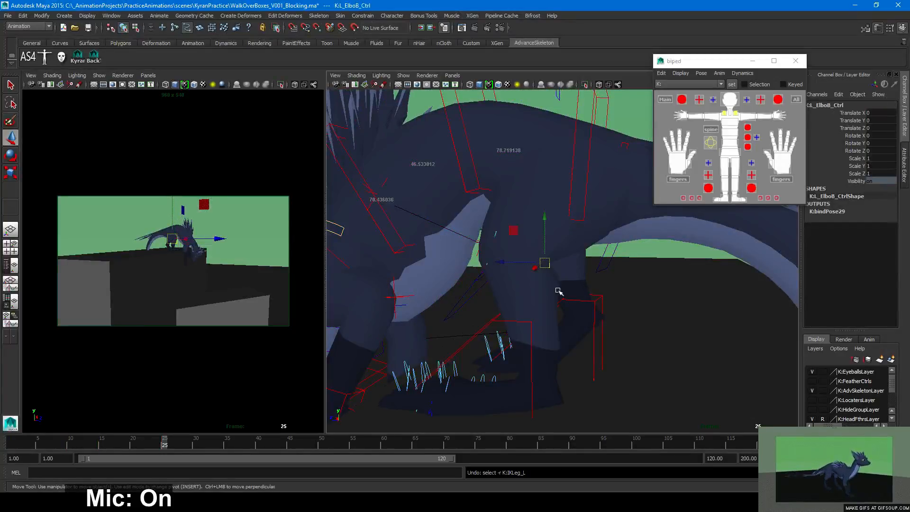
Try scaling L_ElboB_Ctrl along Z to about 1.667
alt+drag(559, 291, 574, 271)
key(r)
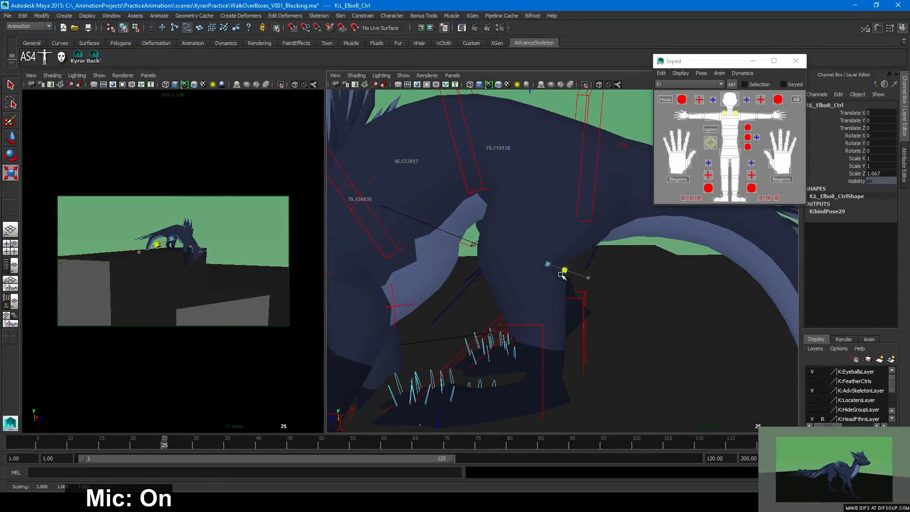
alt+drag(593, 290, 619, 283)
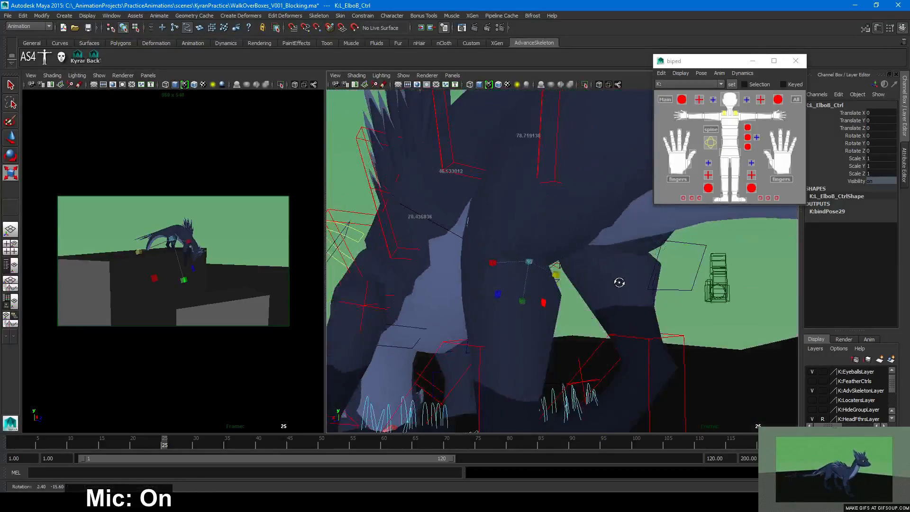
key(w)
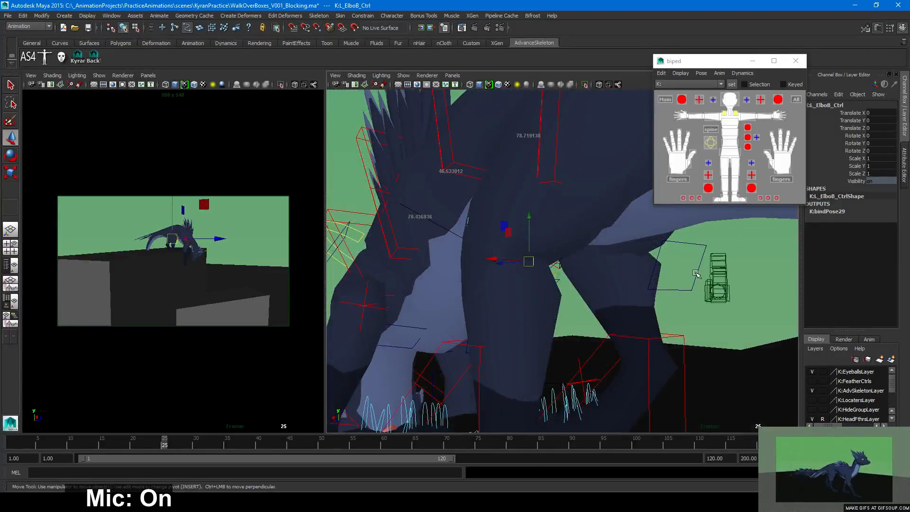
Select R_ElboB_Ctrl, switch to the left hind leg's pole control, PoleLeg_L, and examine the legs at frame 25
click(681, 251)
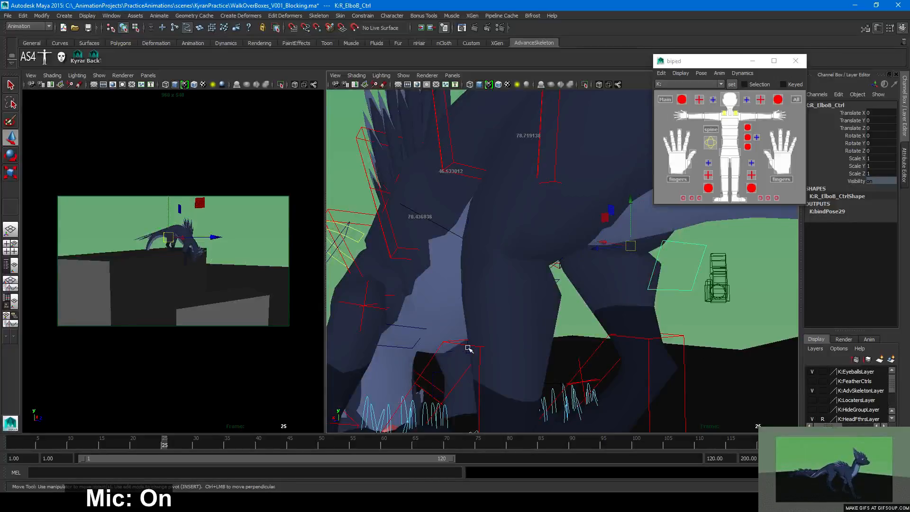
alt+right_drag(522, 244, 439, 214)
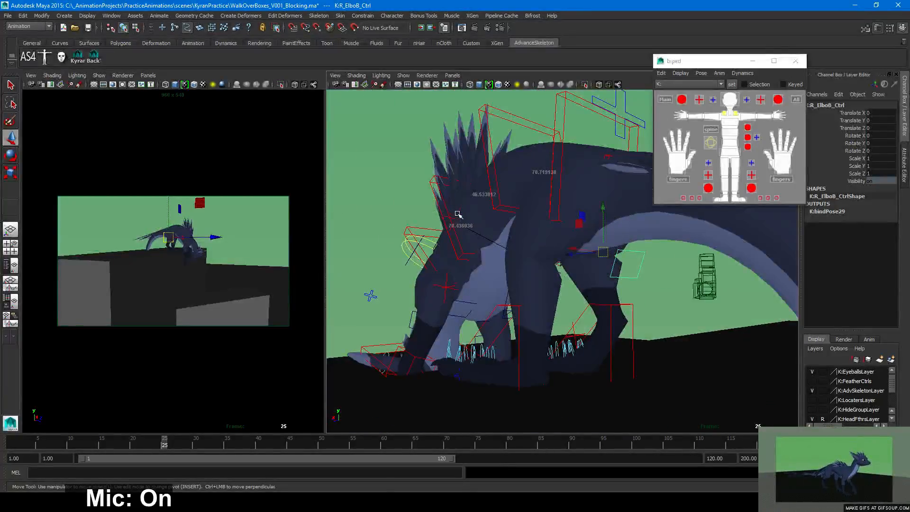
click(458, 213)
alt+drag(463, 223, 526, 286)
key(ctrl+z)
alt+right_drag(526, 286, 577, 295)
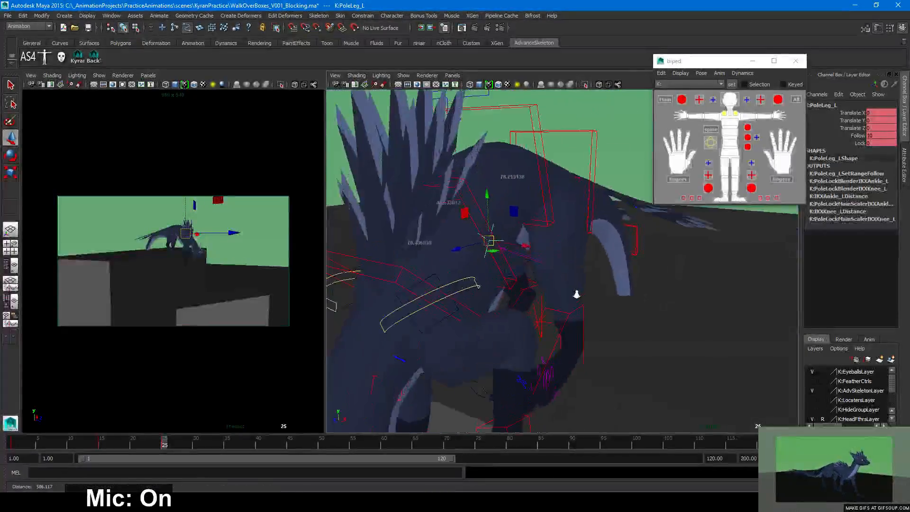
alt+middle_drag(576, 294, 616, 280)
alt+right_drag(616, 280, 553, 276)
alt+drag(553, 276, 569, 264)
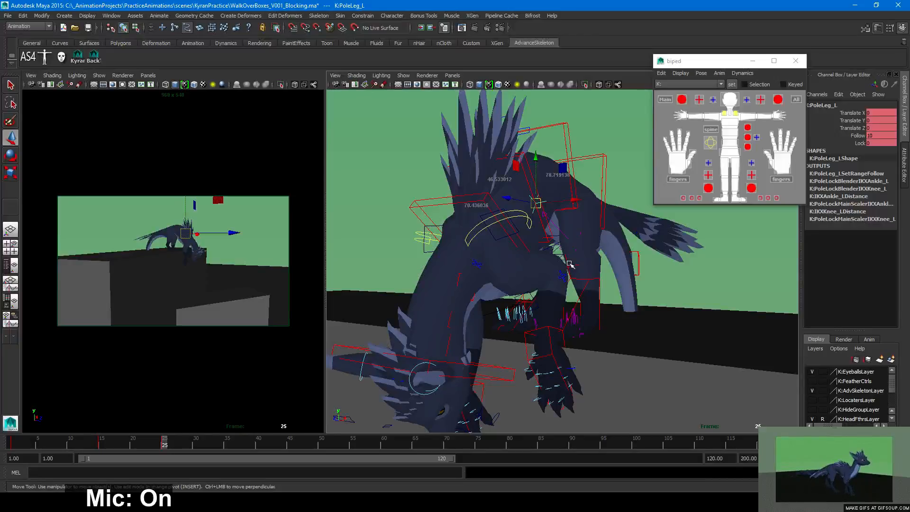
Examine the left hind leg's pose from the front and side at frame 25, and select L_ElboB_Ctrl
alt+drag(556, 298, 599, 303)
alt+right_drag(599, 302, 522, 311)
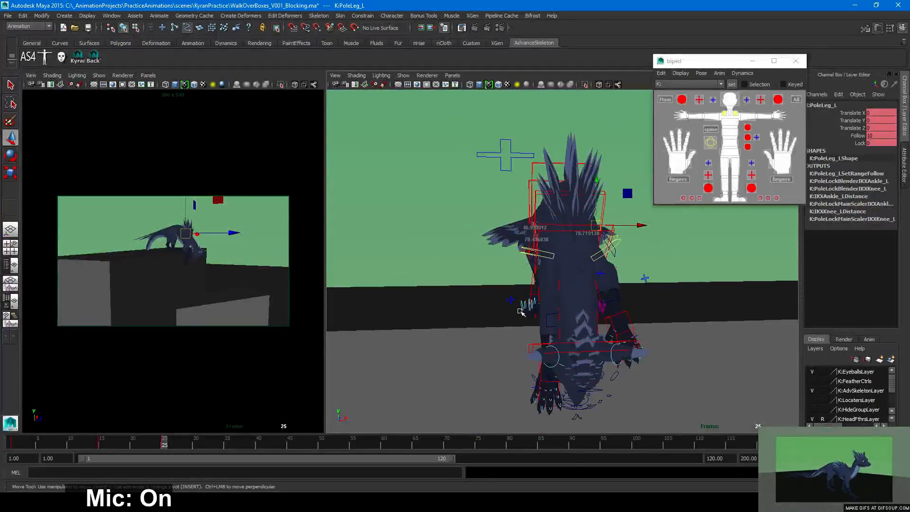
alt+middle_drag(522, 310, 517, 282)
alt+right_drag(517, 282, 573, 298)
alt+drag(573, 298, 488, 286)
alt+right_drag(487, 286, 503, 280)
alt+middle_drag(504, 280, 485, 355)
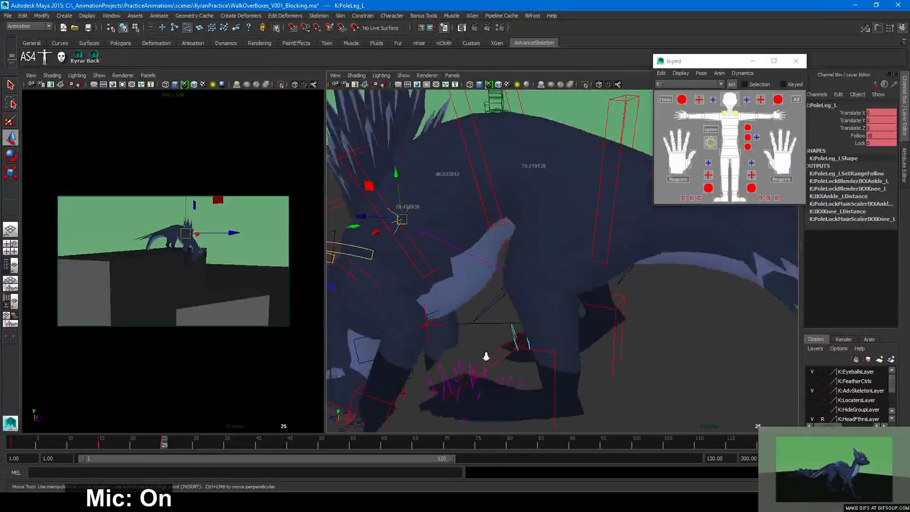
alt+right_drag(486, 355, 541, 355)
alt+drag(540, 355, 590, 351)
click(567, 269)
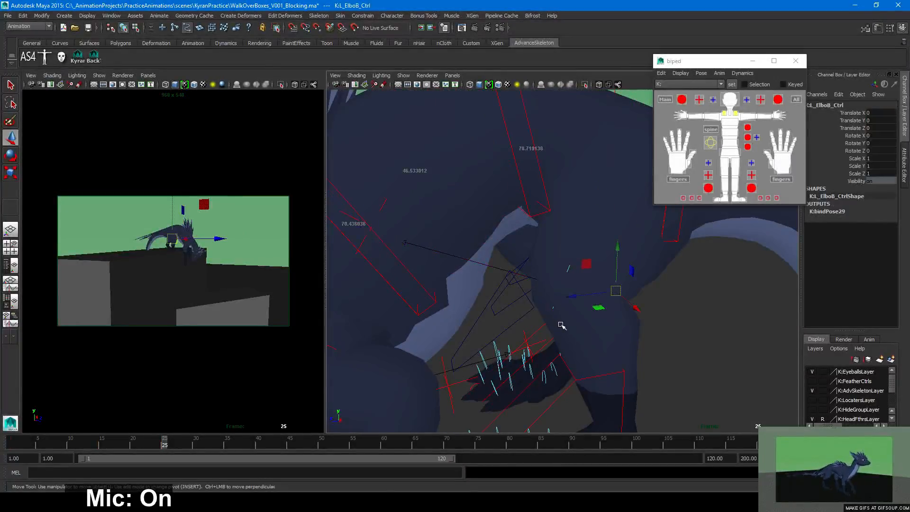
Try rotating L_ElboB_Ctrl by about 5.3, 14.2 and -3.9 degrees at frame 25
alt+right_drag(658, 322, 601, 276)
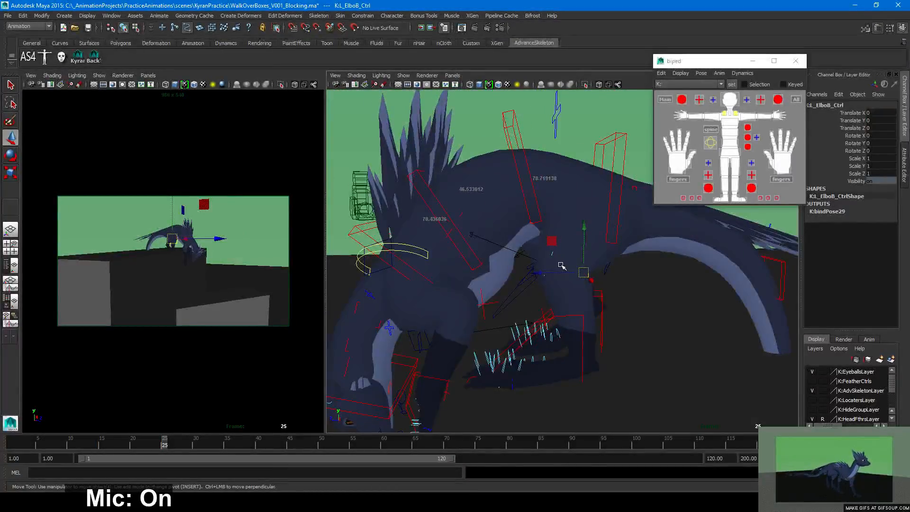
key(e)
mouse_move(568, 271)
mouse_down()
mouse_move(596, 265)
mouse_move(584, 264)
mouse_up()
key(ctrl+z)
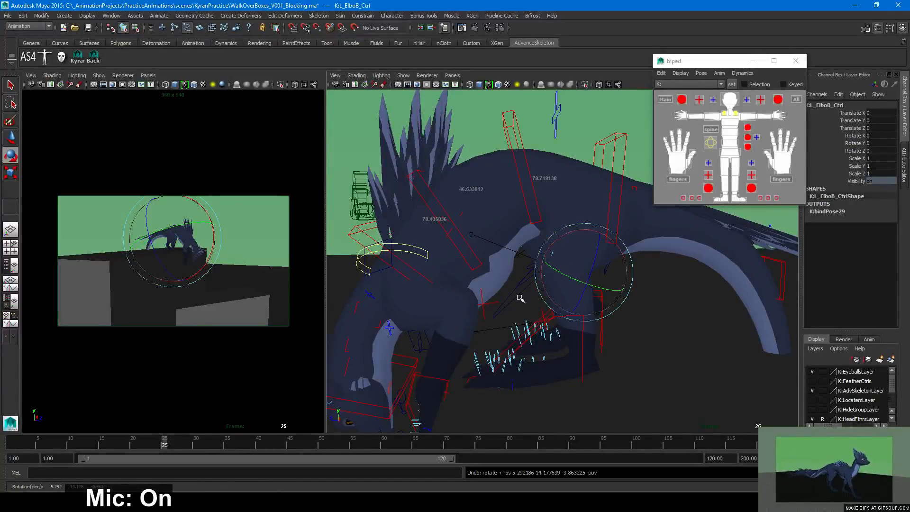
key(w)
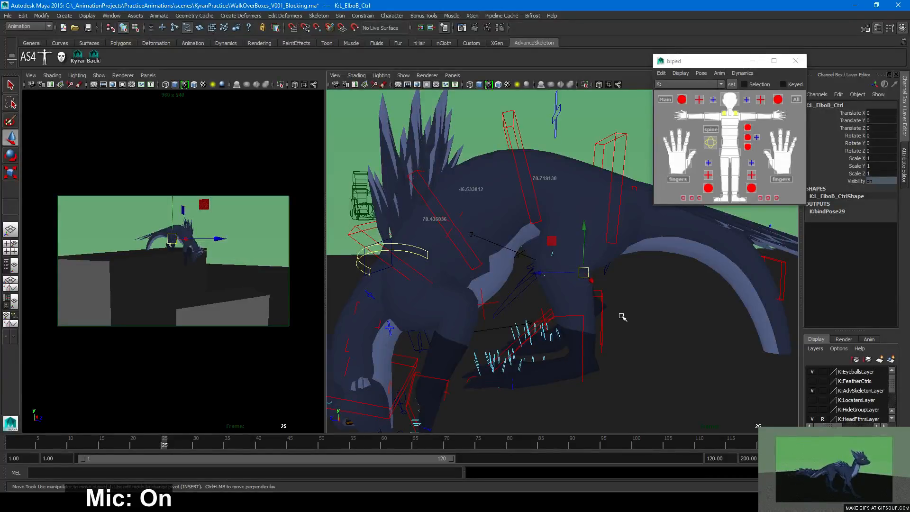
Examine the dragon's whole pose and legs at frame 25 from several angles, checking briefly in wireframe before restoring shaded display
alt+drag(555, 301, 539, 297)
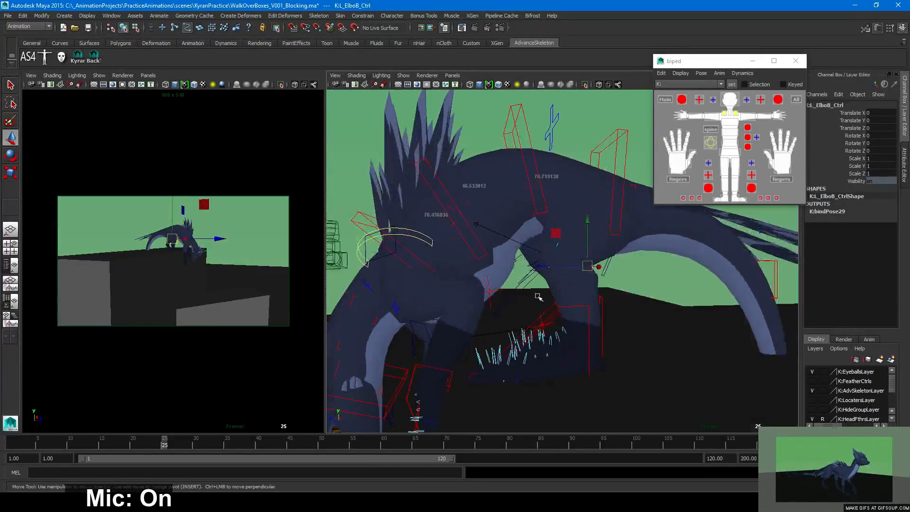
alt+drag(597, 268, 568, 326)
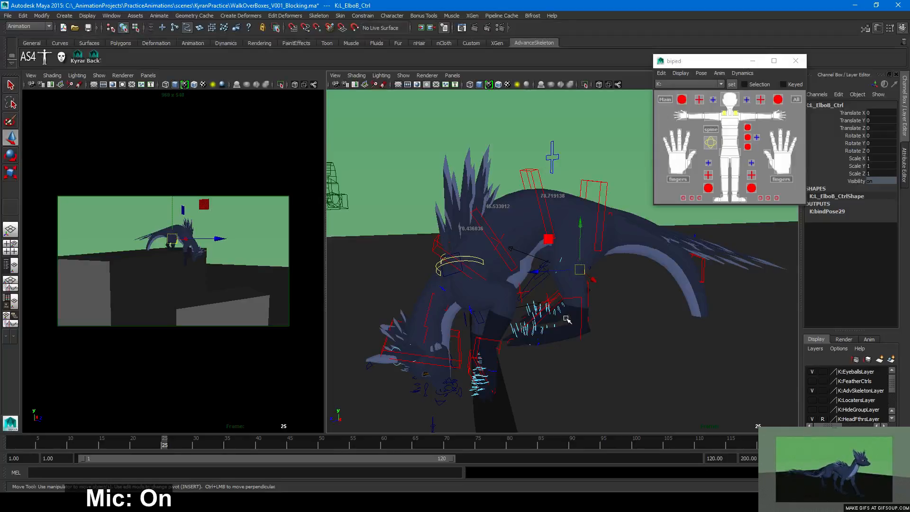
alt+drag(540, 323, 562, 353)
key(4)
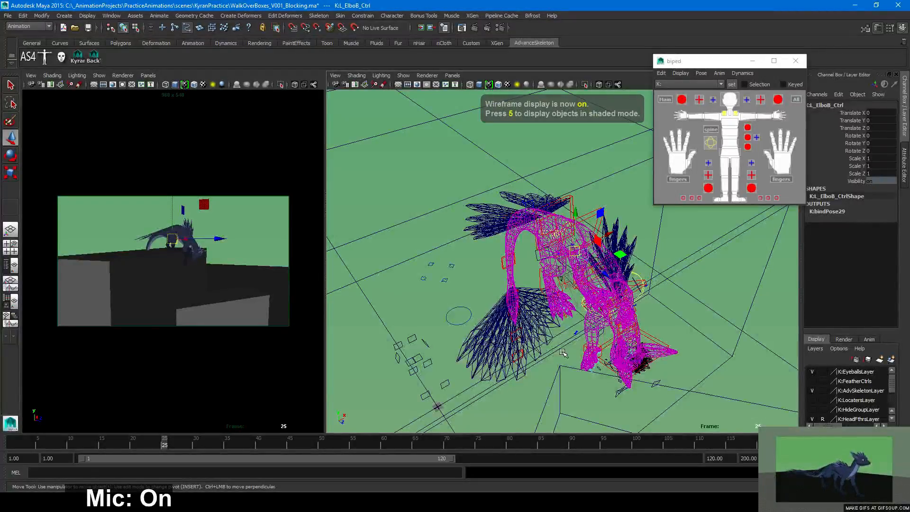
key(6)
key(5)
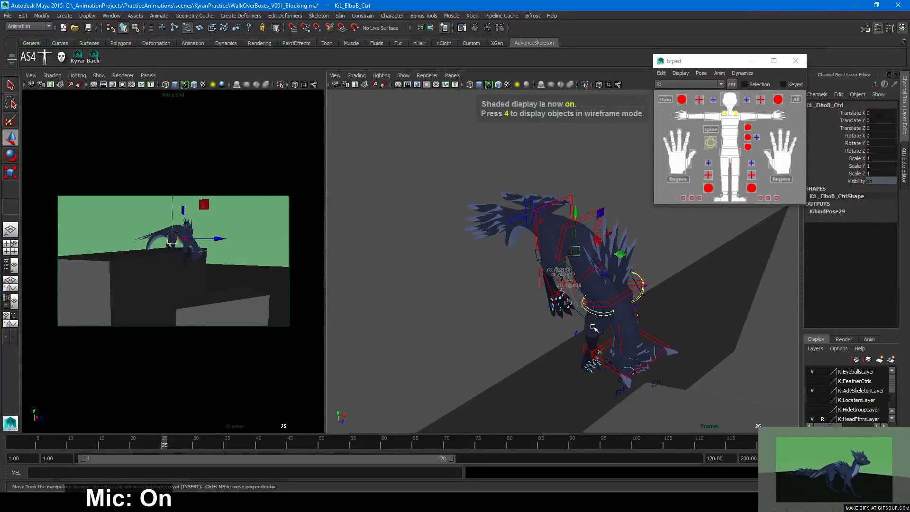
alt+drag(514, 319, 551, 328)
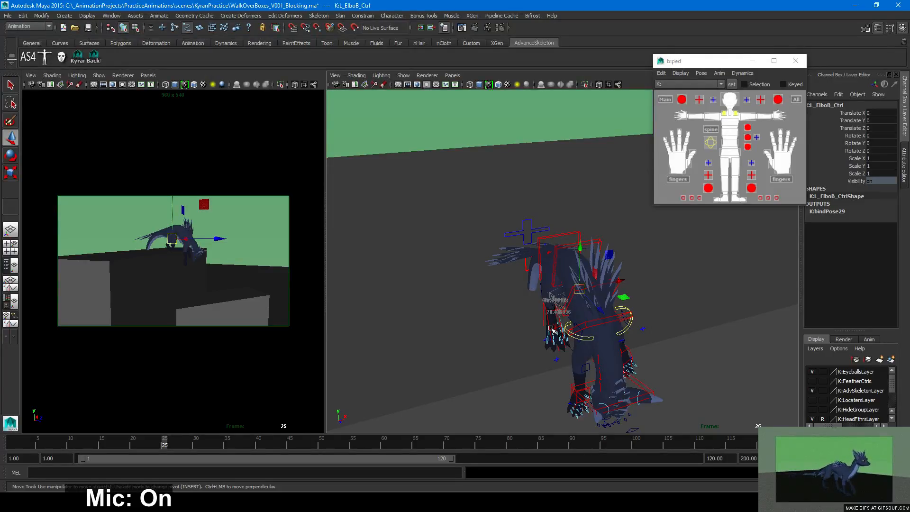
alt+drag(504, 342, 447, 333)
alt+right_drag(447, 333, 555, 374)
alt+middle_drag(556, 375, 559, 259)
alt+right_drag(559, 258, 615, 301)
alt+drag(615, 300, 610, 308)
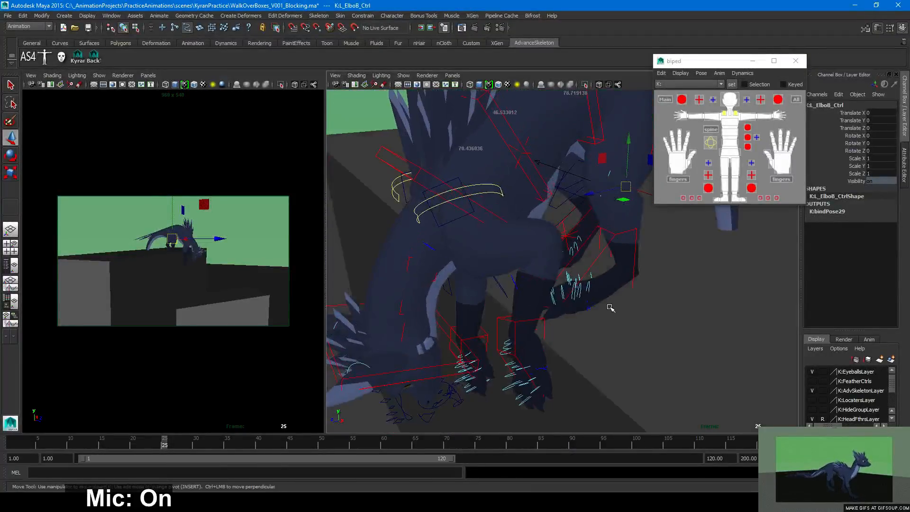
Select the left hind leg's IKLeg_L control and examine the hind legs and hips from the front and the opposite side
click(602, 250)
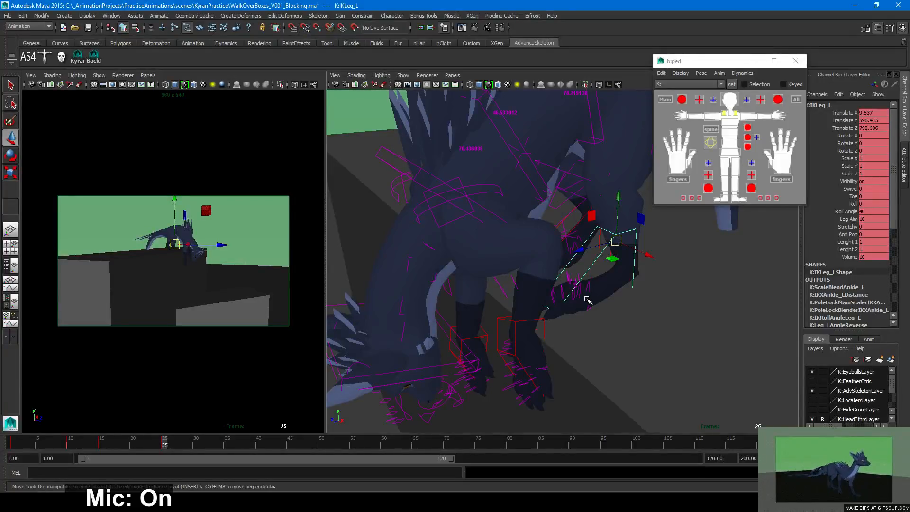
alt+drag(606, 312, 658, 254)
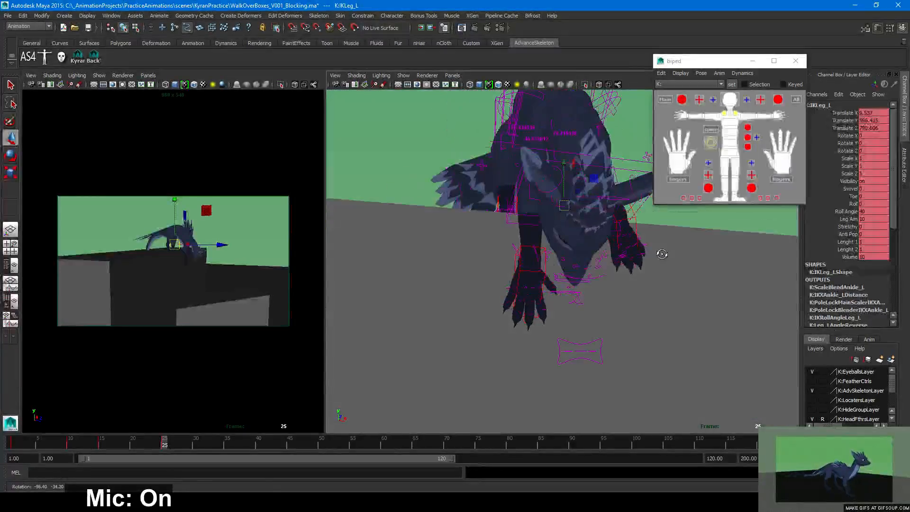
alt+right_drag(659, 254, 442, 273)
alt+middle_drag(442, 273, 445, 201)
alt+drag(538, 244, 491, 260)
alt+right_drag(491, 260, 557, 253)
alt+middle_drag(556, 252, 545, 303)
alt+right_drag(545, 304, 571, 301)
alt+drag(571, 300, 560, 266)
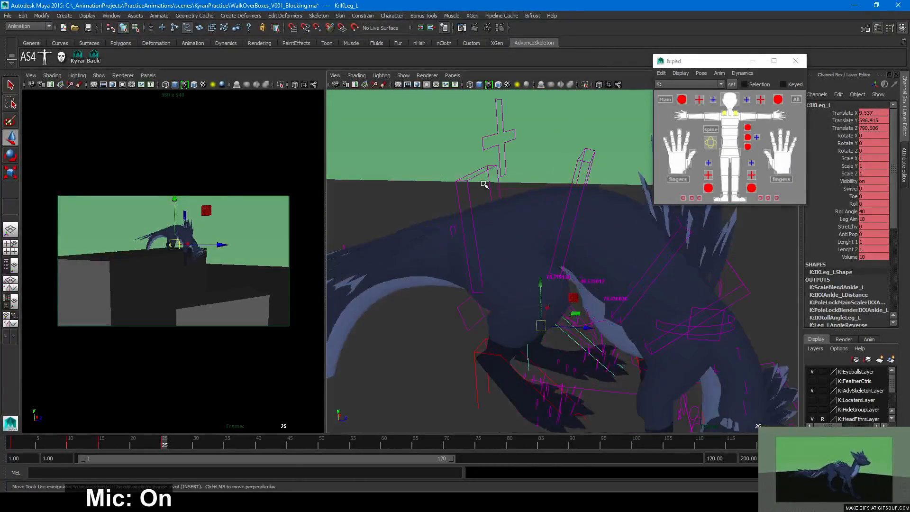
Rotate and reposition the IKSpine1_M hip control at frame 25 to about Rotate X -15.3, Translate Y 619 and Translate Z 720
click(483, 183)
alt+drag(531, 236, 564, 175)
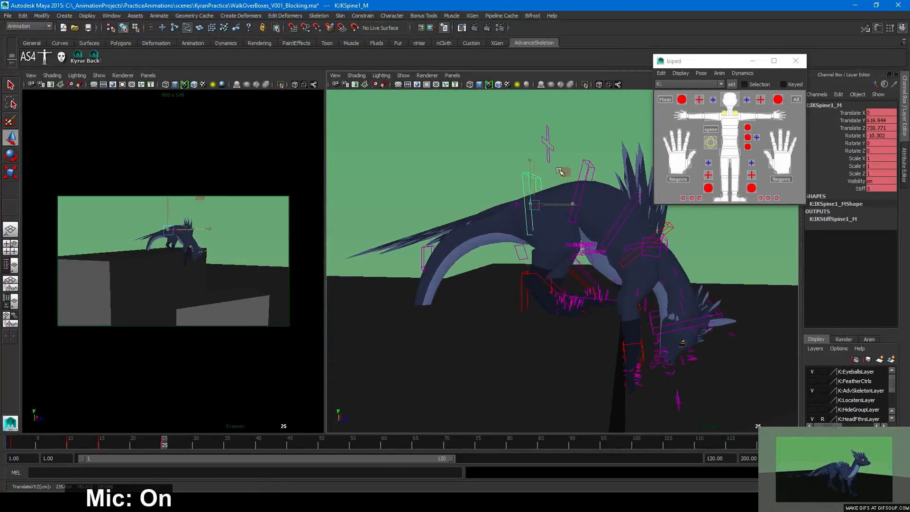
key(e)
drag(560, 176, 560, 170)
key(w)
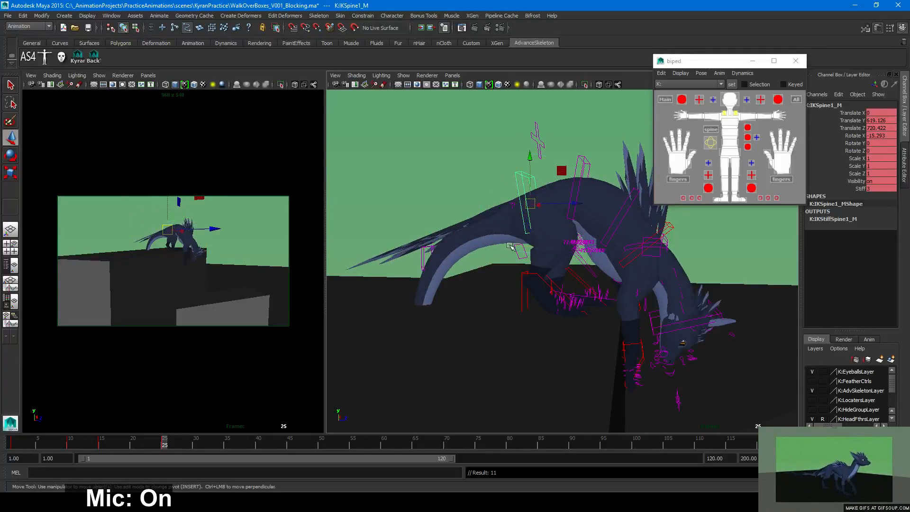
Examine the creature's frame 25 pose from behind and in front, in both wireframe and shaded display
alt+drag(510, 245, 548, 253)
alt+right_drag(548, 252, 489, 258)
key(4)
alt+drag(560, 258, 522, 261)
alt+right_drag(522, 262, 534, 262)
alt+drag(534, 262, 591, 235)
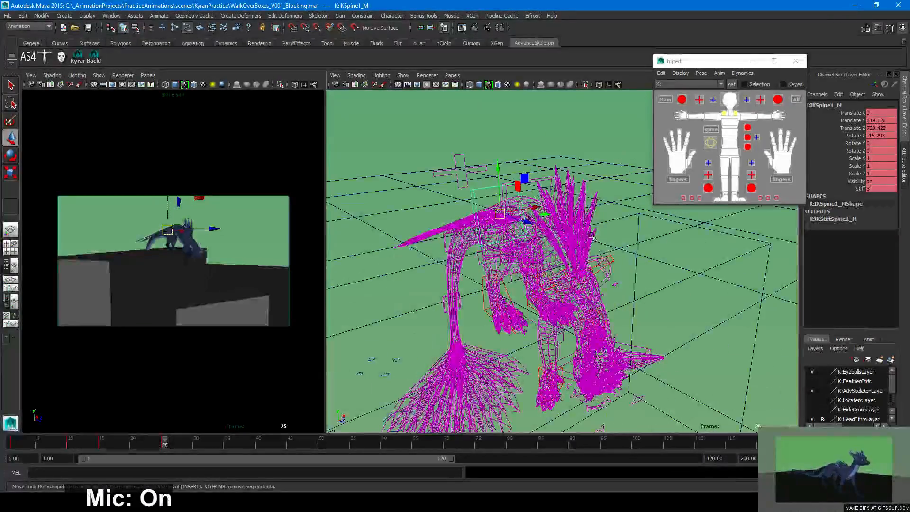
key(6)
key(5)
alt+drag(621, 314, 626, 292)
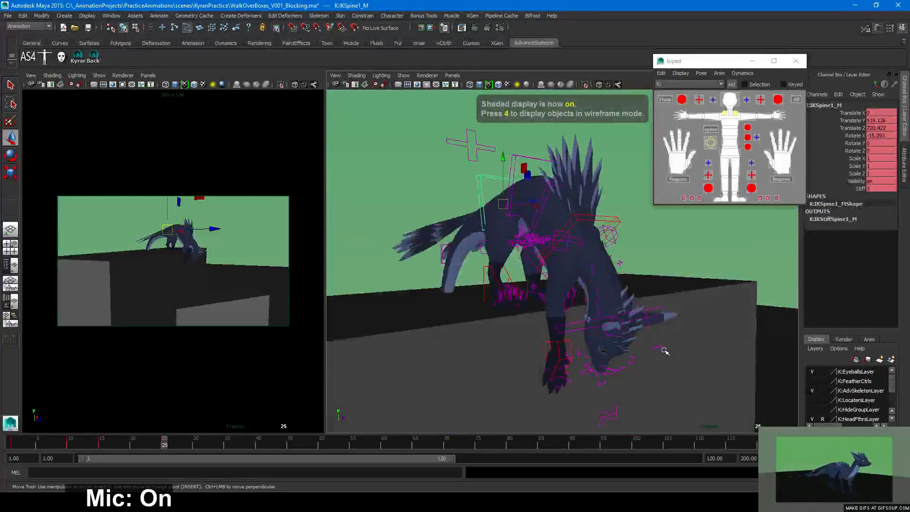
Switch Adv Face Ctrls on the FaceHideShow control to Show and back to Hide
click(664, 350)
alt+drag(670, 334, 520, 219)
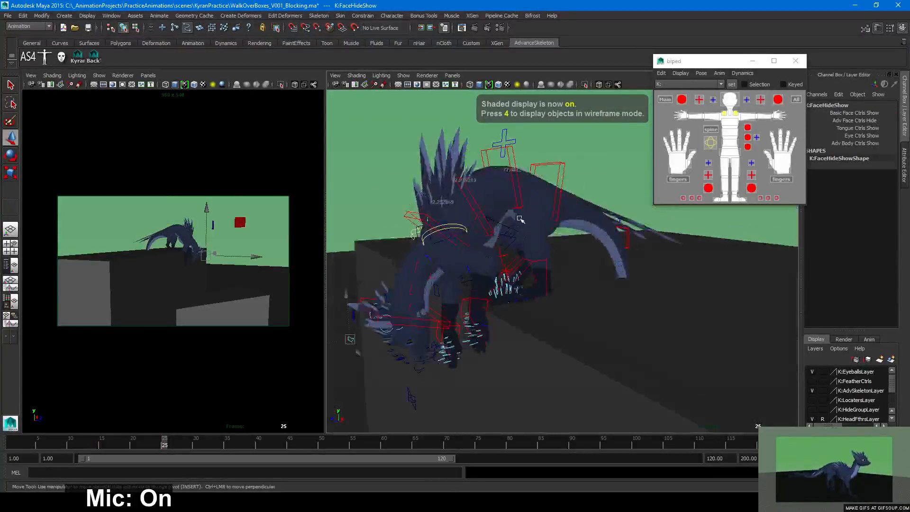
click(871, 120)
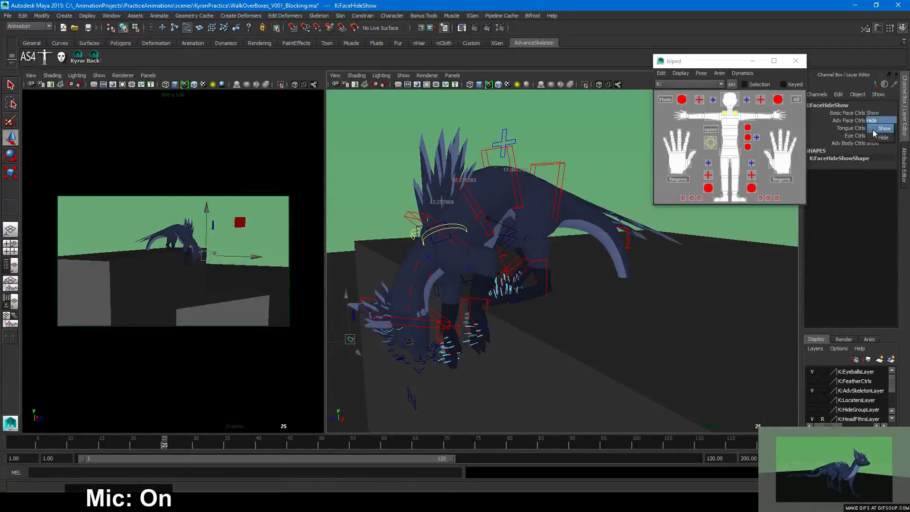
click(882, 128)
click(872, 120)
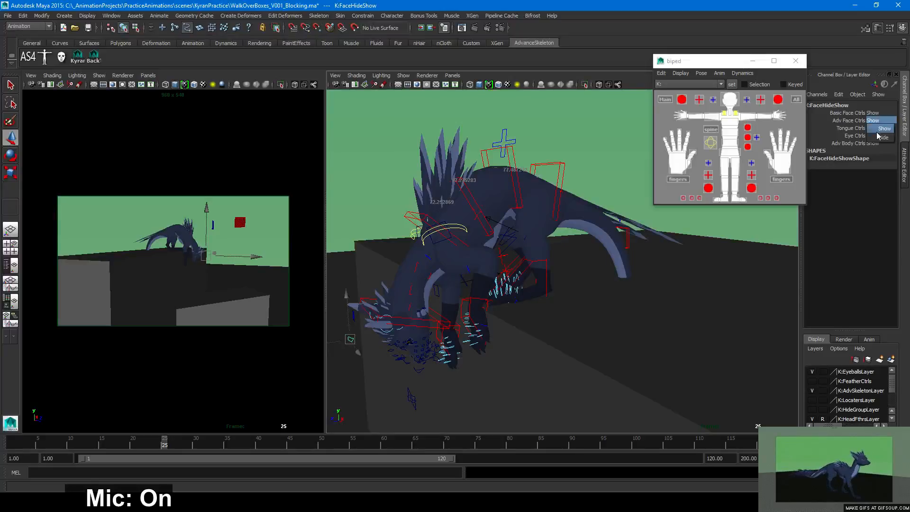
click(879, 137)
Switch Adv Body Ctrls on the FaceHideShow control to Hide and back to Show
click(874, 143)
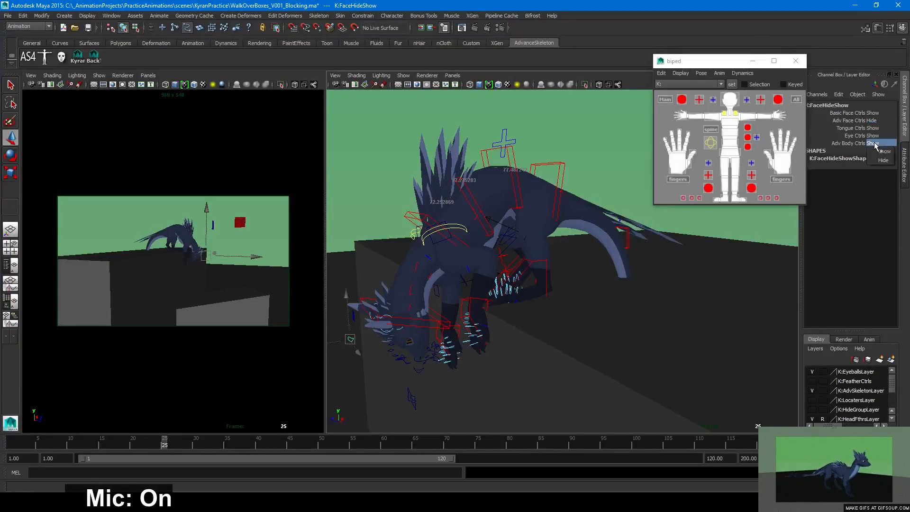
click(881, 160)
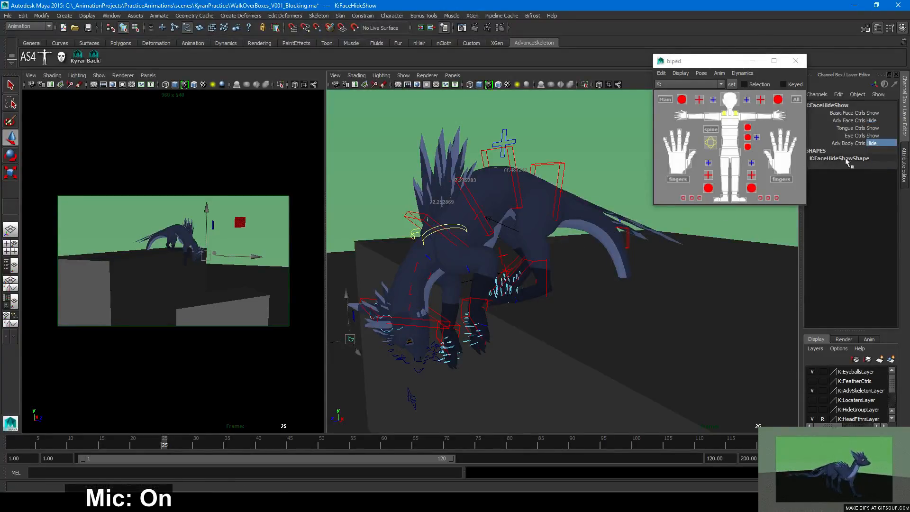
click(876, 145)
click(877, 152)
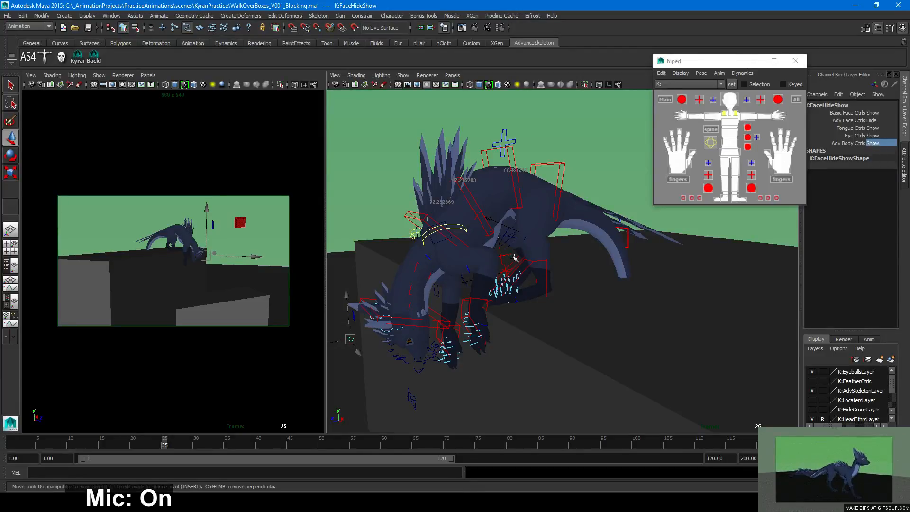
Try rotating the L_ElboB_Ctrl control on the creature's left side
scroll(491, 215, up, 5)
click(490, 207)
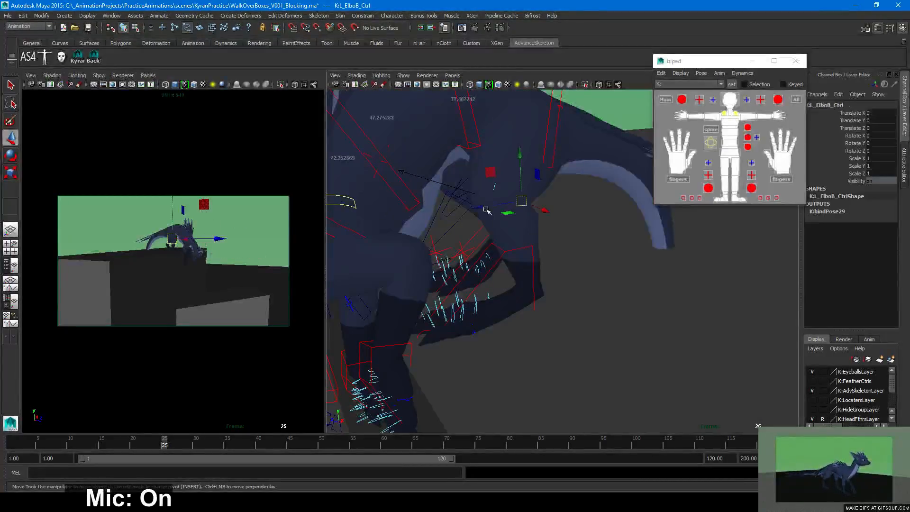
key(e)
drag(583, 206, 559, 222)
scroll(559, 223, down, 5)
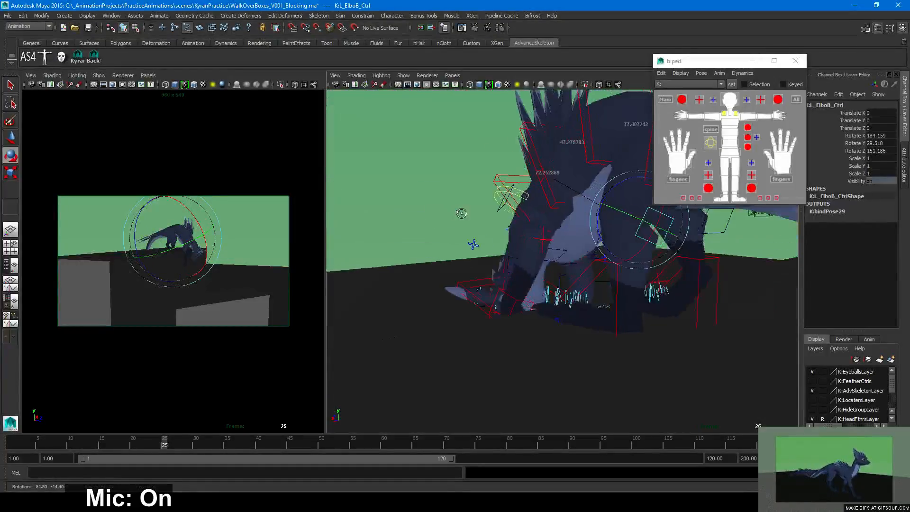
Compare the pose with frame 13 and undo the rotation of the L_ElboB_Ctrl control
drag(158, 442, 156, 441)
alt+right_drag(448, 289, 383, 298)
alt+middle_drag(588, 280, 483, 303)
alt+drag(483, 303, 643, 312)
click(89, 446)
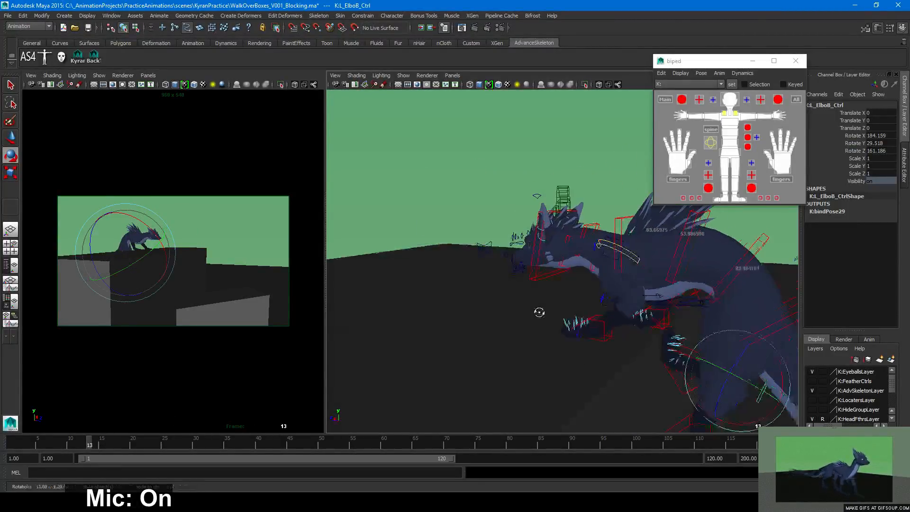
key(ctrl+z)
key(ctrl+z)
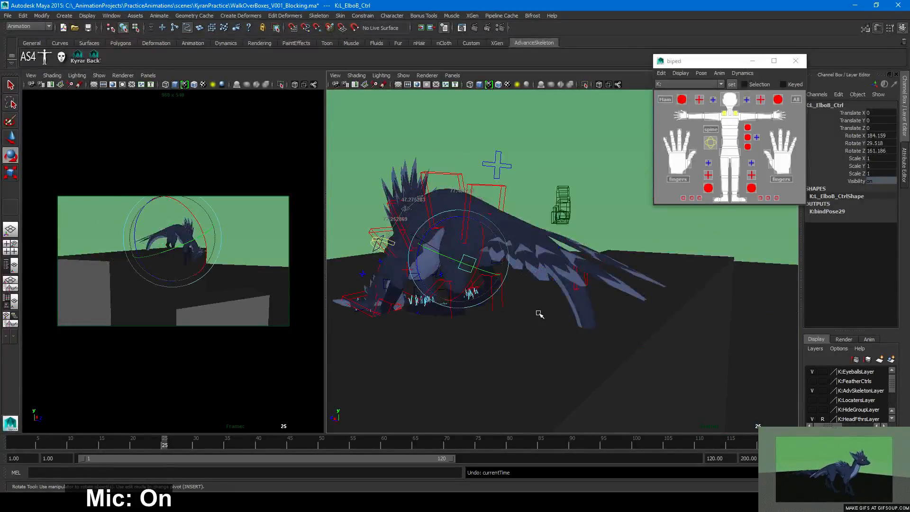
key(ctrl+z)
key(ctrl+z)
Review the creature's motion from frame 21 back to frame 8, and examine the frame 32 pose from different angles
click(129, 446)
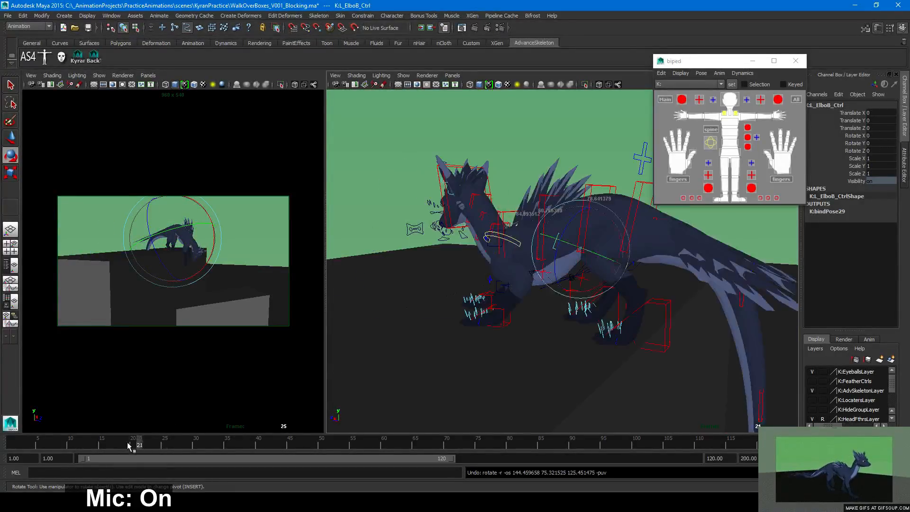
drag(129, 446, 78, 446)
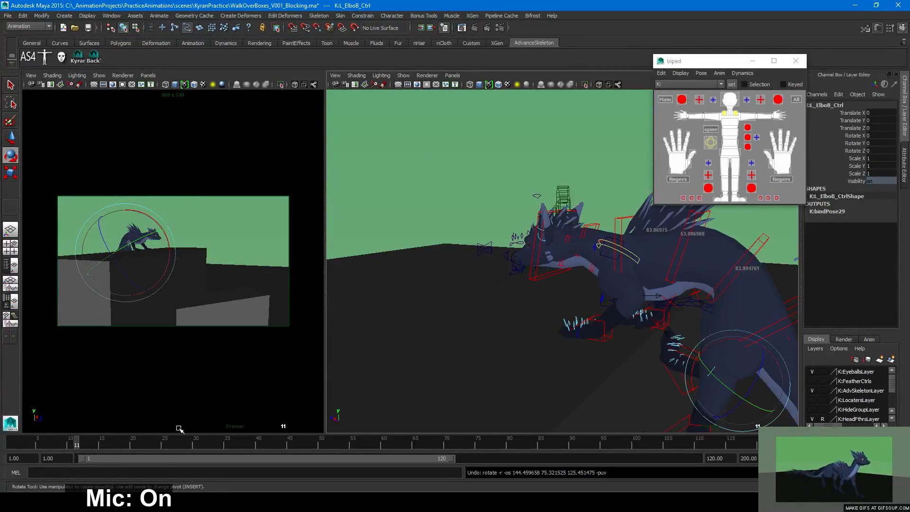
alt+drag(660, 372, 394, 346)
click(55, 439)
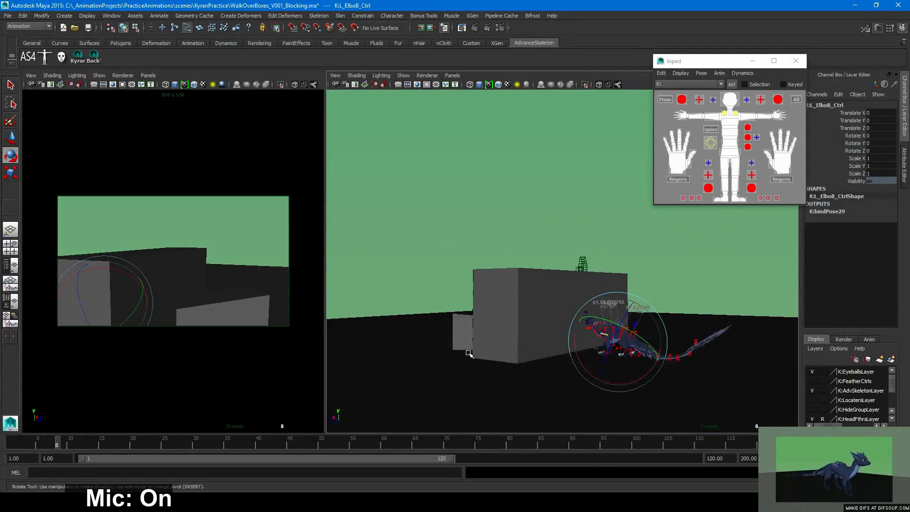
alt+right_drag(468, 353, 512, 356)
drag(135, 441, 209, 440)
alt+drag(367, 242, 405, 276)
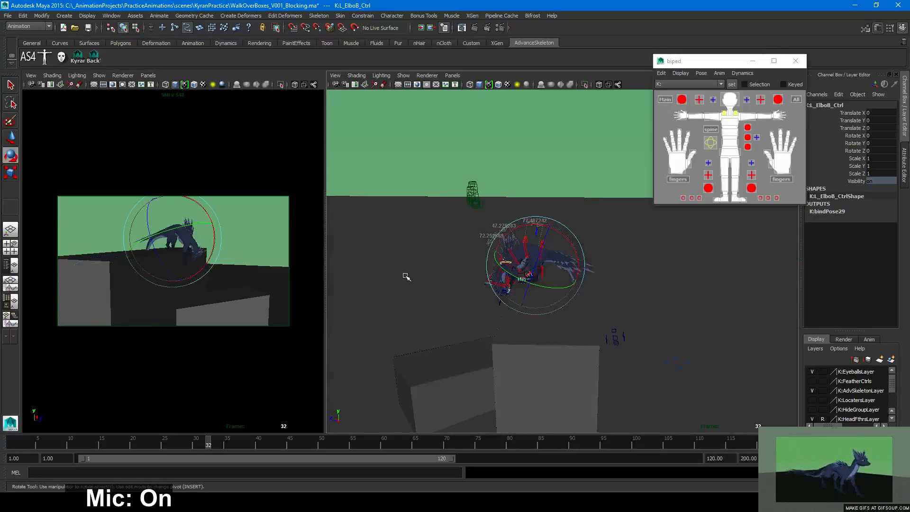
alt+right_drag(407, 276, 540, 287)
alt+drag(573, 304, 503, 318)
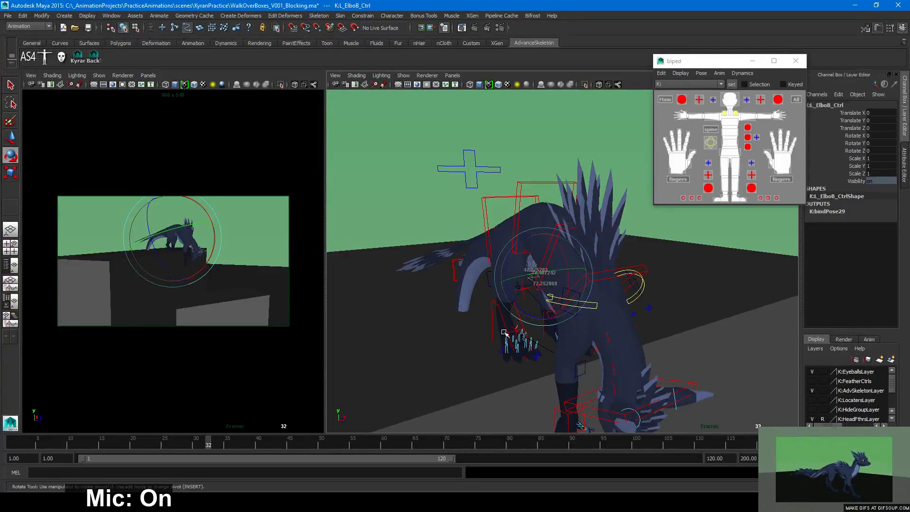
alt+drag(573, 335, 480, 270)
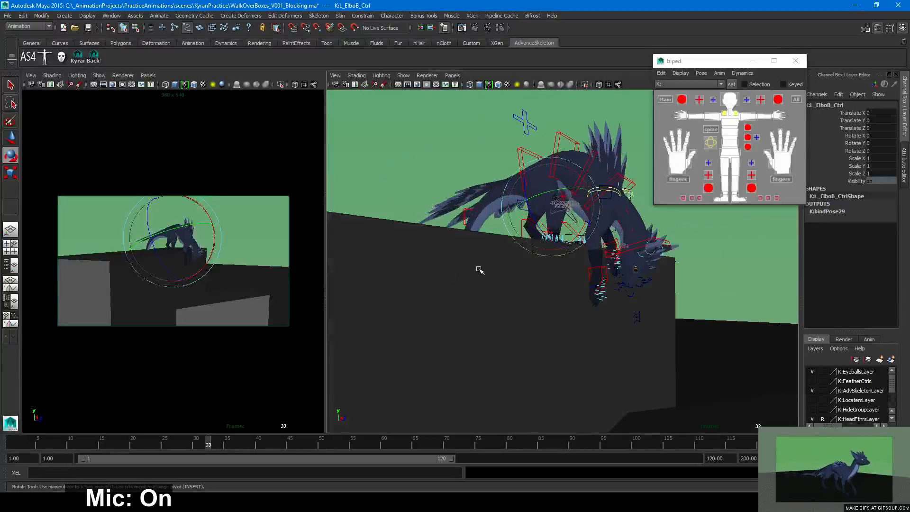
Set Adv Body Ctrls and Basic Face Ctrls to Hide on the FaceHideShow control and deselect it
click(690, 273)
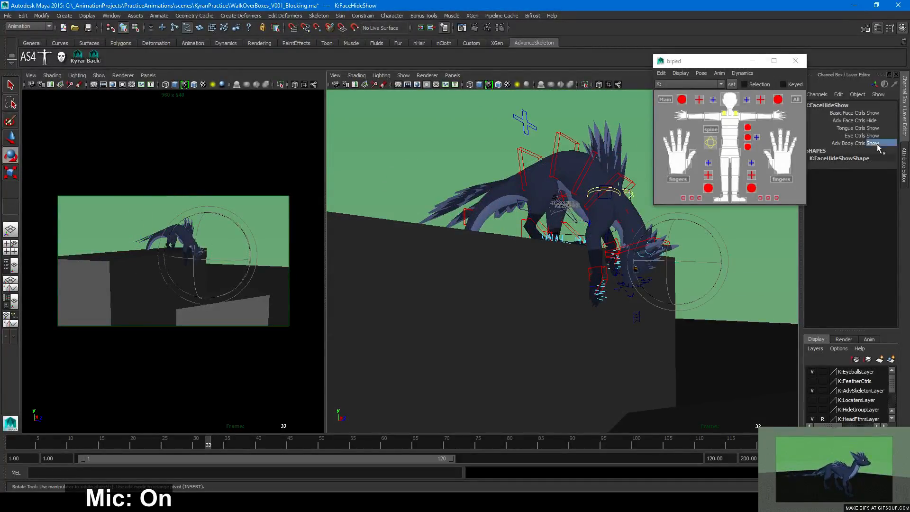
click(748, 248)
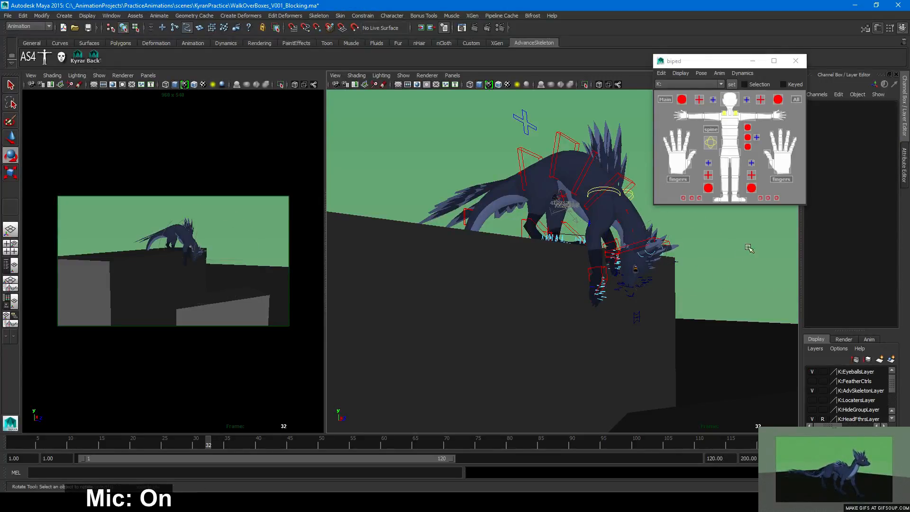
alt+drag(653, 292, 588, 290)
alt+right_drag(588, 290, 690, 297)
alt+middle_drag(701, 298, 626, 294)
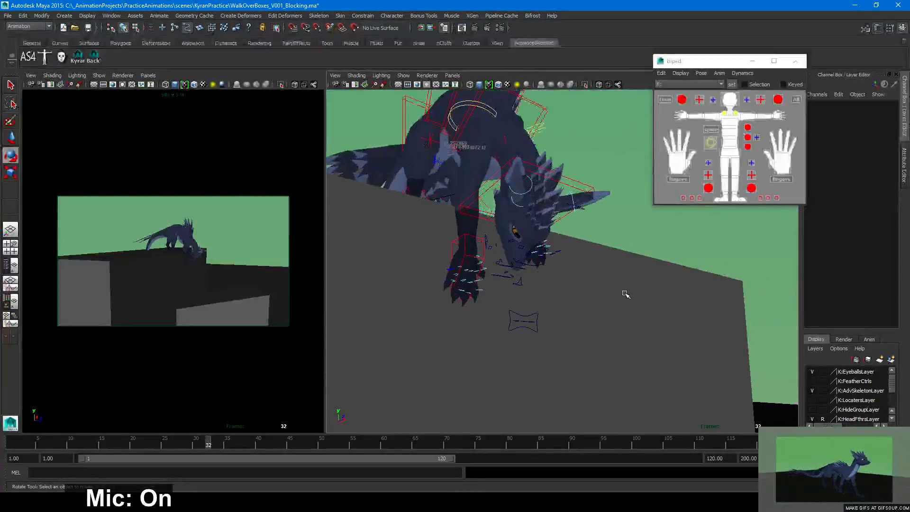
click(581, 210)
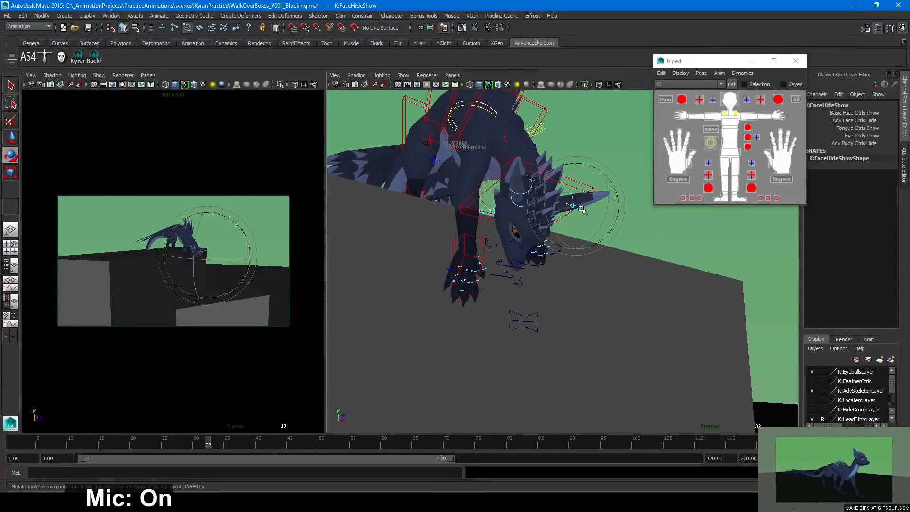
click(874, 129)
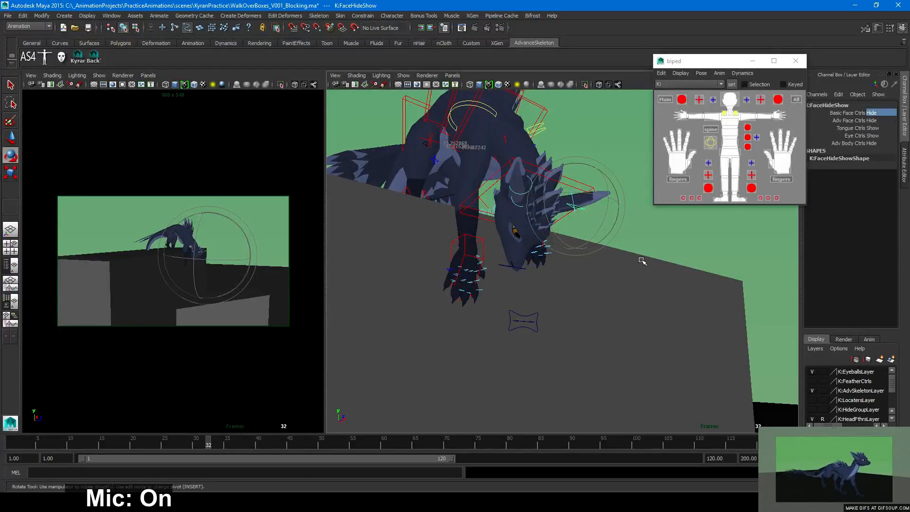
alt+drag(641, 260, 687, 249)
click(670, 281)
Examine the reach down over the box edge at frame 25 against frames 32 and 16 from several sides
alt+drag(624, 259, 522, 293)
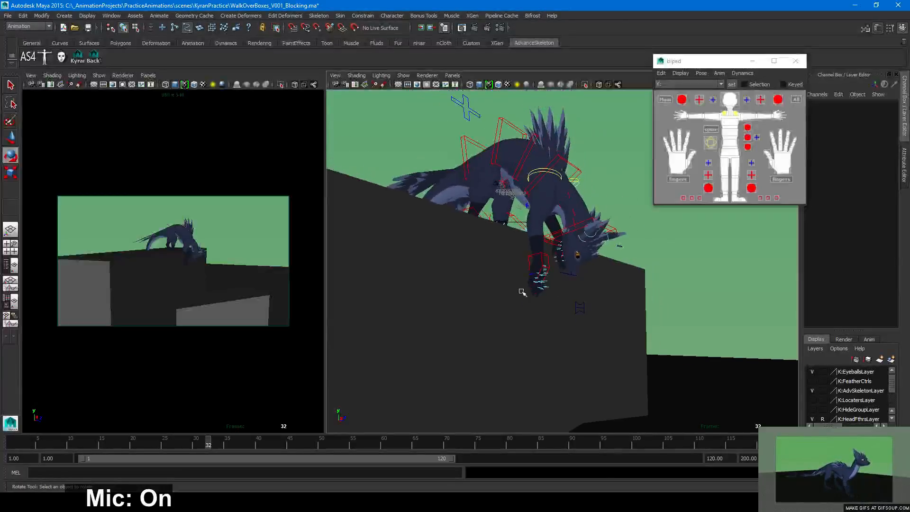
mouse_move(189, 446)
mouse_down()
mouse_move(142, 442)
mouse_move(178, 440)
mouse_up()
alt+drag(645, 327, 386, 357)
mouse_move(171, 442)
mouse_down()
mouse_move(153, 441)
mouse_move(163, 443)
mouse_up()
alt+drag(557, 298, 599, 341)
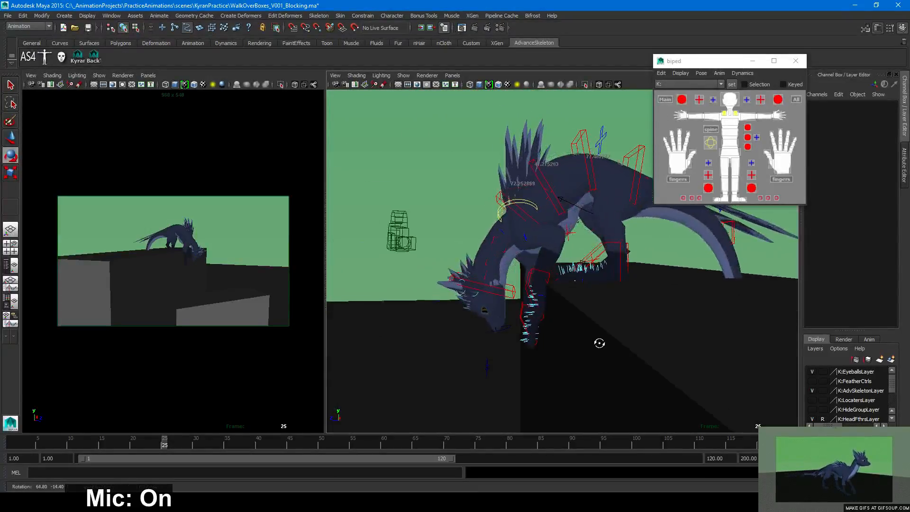
drag(163, 446, 164, 443)
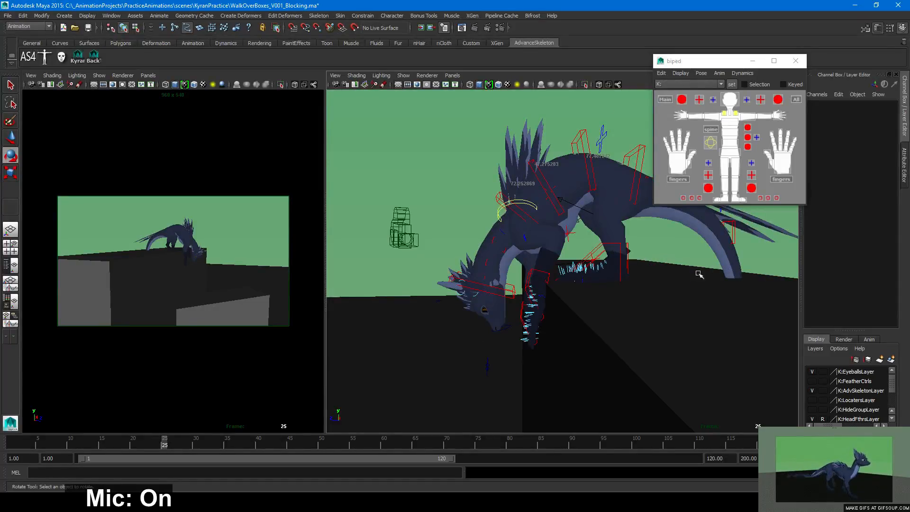
alt+right_drag(699, 274, 499, 315)
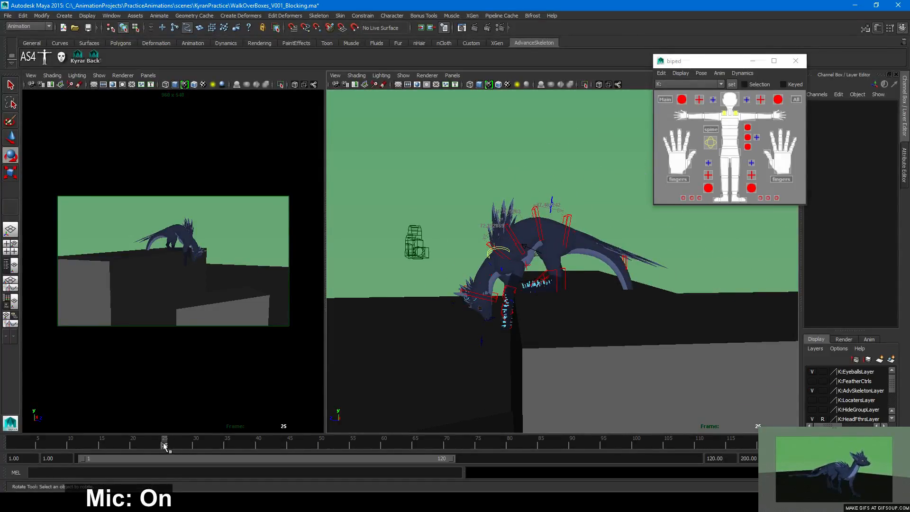
drag(163, 444, 107, 432)
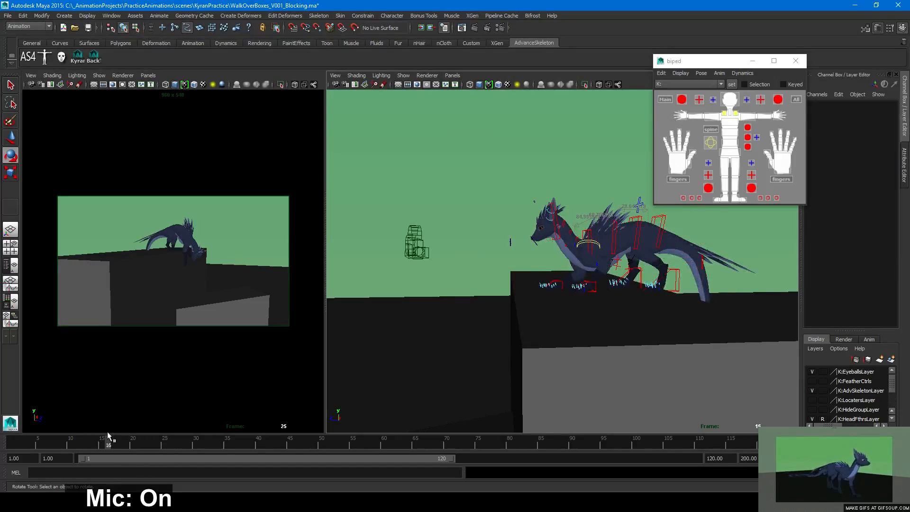
mouse_move(162, 426)
mouse_down()
mouse_move(178, 425)
mouse_move(32, 428)
mouse_move(95, 424)
mouse_move(165, 442)
mouse_up()
alt+drag(502, 354, 527, 325)
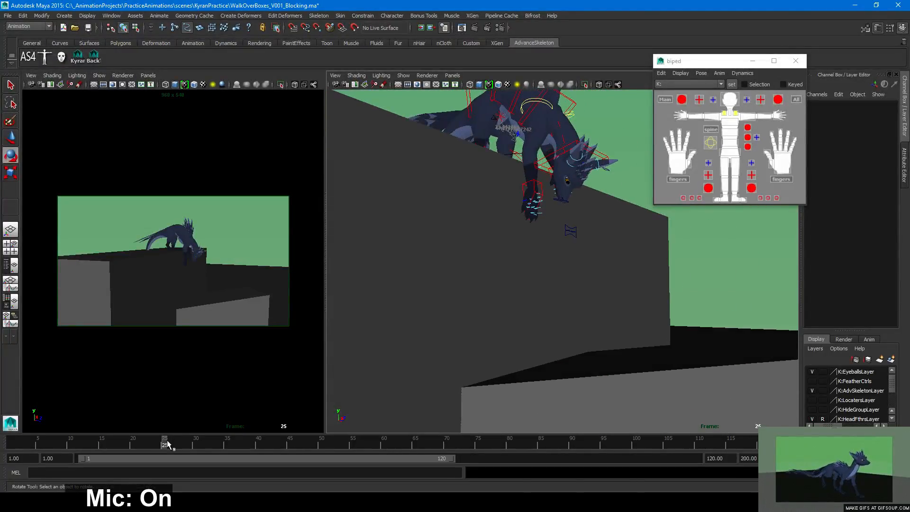
Compare the head-down pose at frame 25 with the standing pose at frame 15, including the boxes below
drag(167, 444, 165, 444)
click(290, 399)
alt+drag(575, 297, 417, 302)
alt+middle_drag(417, 302, 402, 316)
alt+right_drag(402, 316, 601, 312)
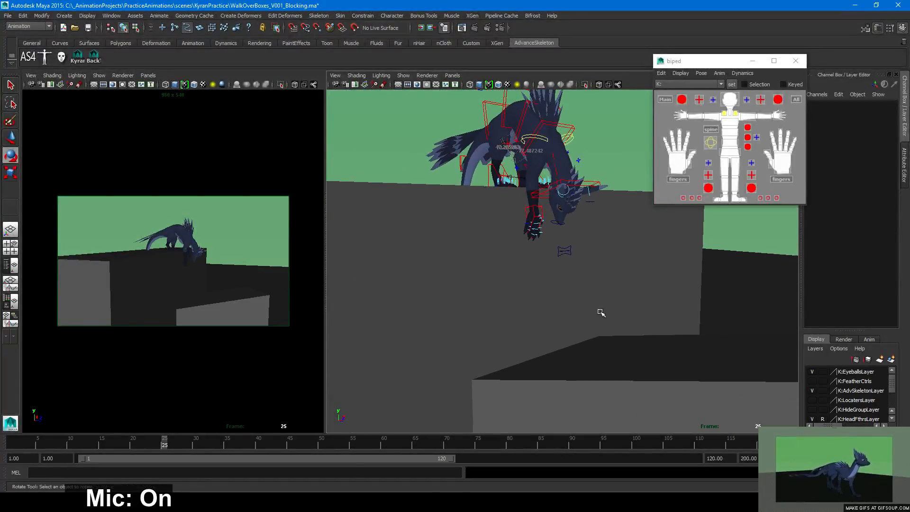
drag(163, 443, 101, 445)
alt+right_drag(417, 289, 417, 350)
click(165, 443)
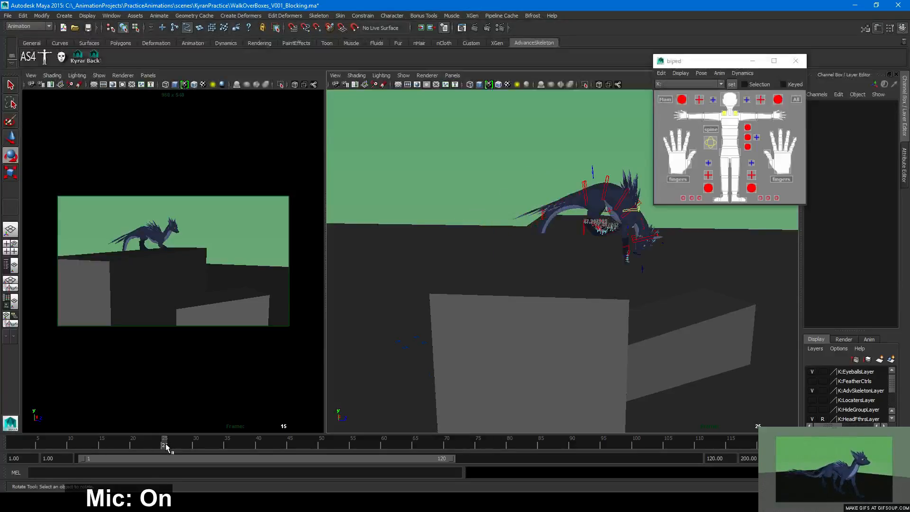
Show the scene in wireframe and move the IKTail7_M tail control backward and upward at frame 25
alt+drag(472, 271, 491, 271)
key(4)
alt+right_drag(492, 266, 691, 264)
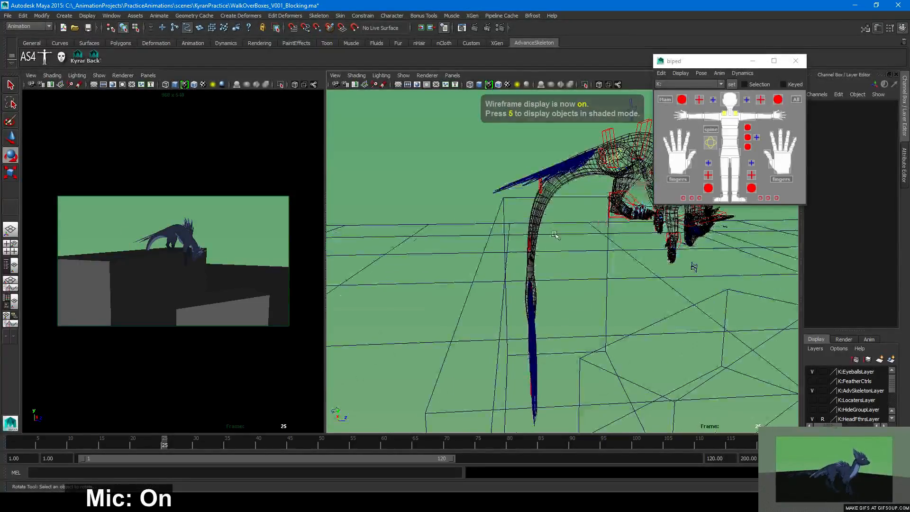
key(w)
click(537, 322)
drag(562, 353, 510, 296)
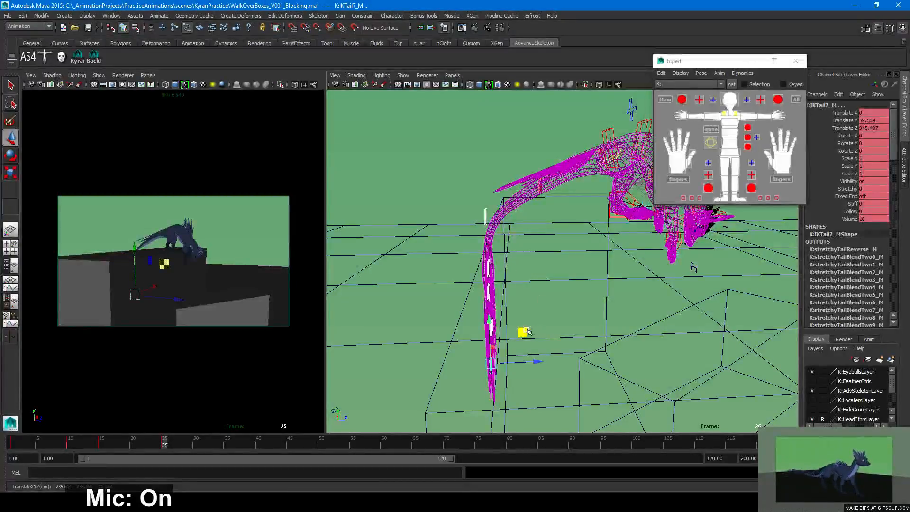
Key the tail at frame 25 and move the IKTail7_M control backward and upward so the tail end swings away from the box wall
drag(527, 330, 545, 336)
key(s)
shift+drag(515, 214, 482, 234)
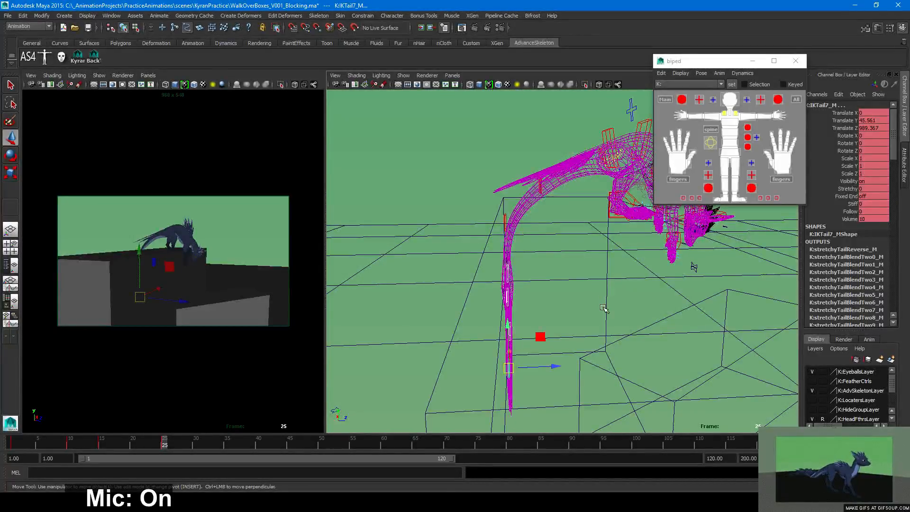
drag(547, 333, 508, 318)
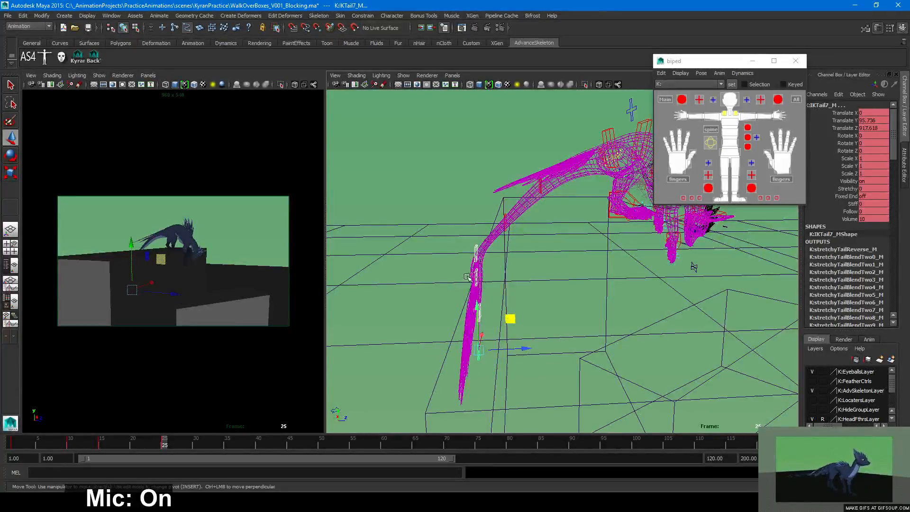
click(479, 277)
click(479, 346)
drag(507, 318, 496, 315)
Raise the IKTail4_M mid-tail control slightly at frame 25 and return the scene to shaded display
click(477, 247)
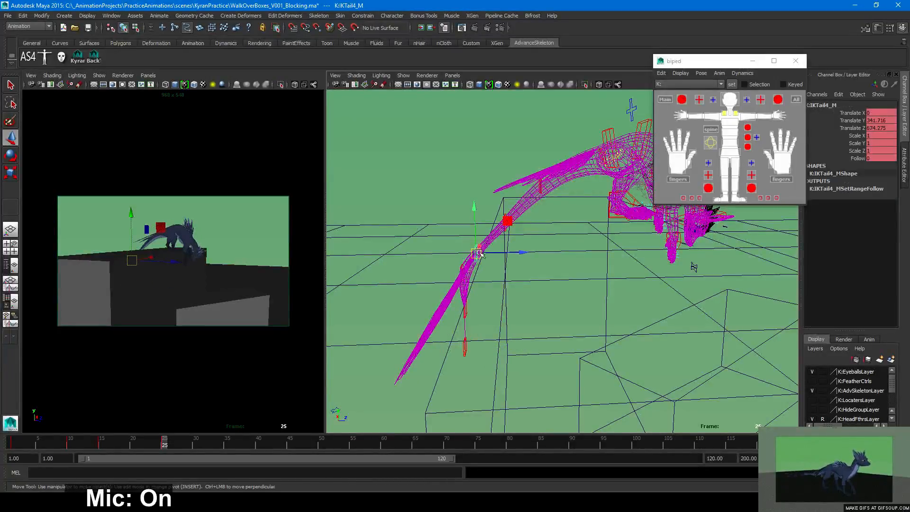
drag(507, 220, 507, 215)
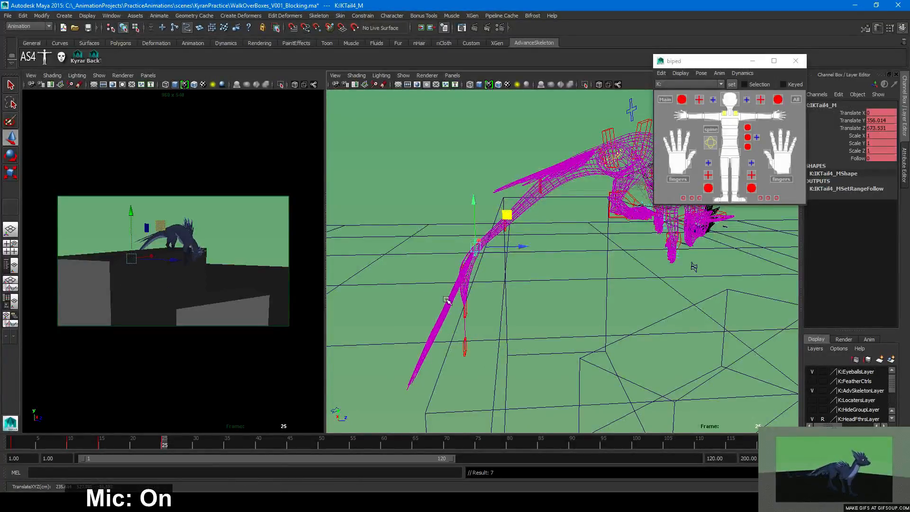
alt+drag(445, 298, 585, 291)
key(6)
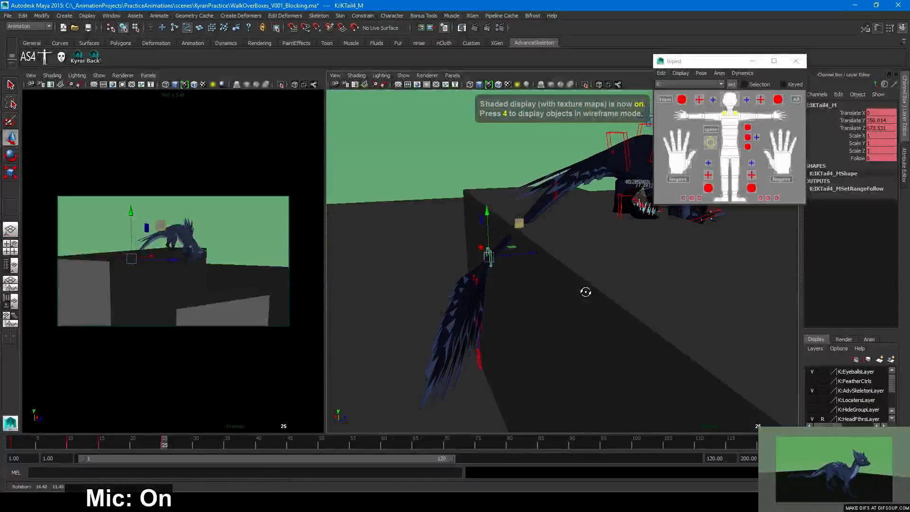
key(5)
Clear the selection and toggle the visibility and display type of the K:MeshFethers layer
alt+middle_drag(585, 291, 552, 324)
mouse_move(551, 324)
alt+mouse_down()
mouse_move(575, 319)
mouse_move(505, 296)
mouse_move(433, 300)
mouse_move(589, 301)
mouse_move(499, 294)
mouse_move(494, 279)
mouse_move(511, 260)
mouse_move(509, 249)
mouse_move(507, 315)
mouse_move(533, 305)
mouse_move(553, 320)
alt+mouse_up()
click(540, 391)
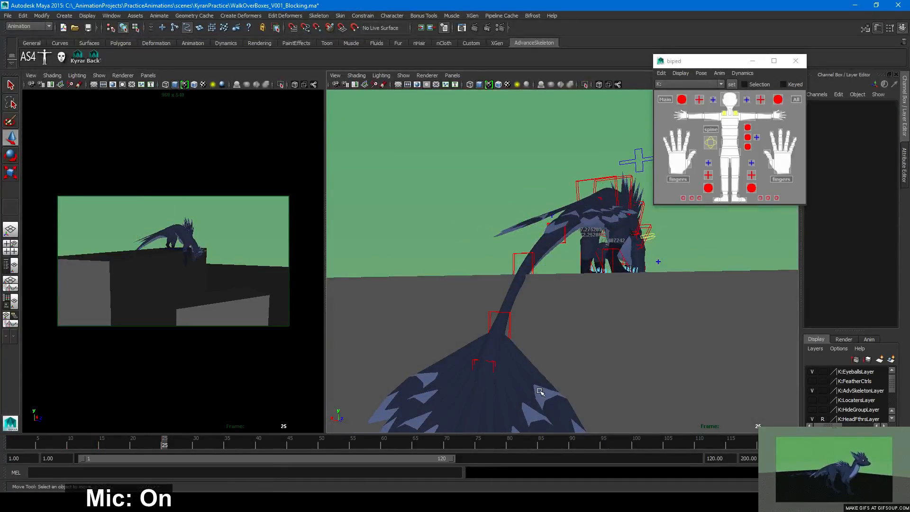
scroll(818, 398, down, 2)
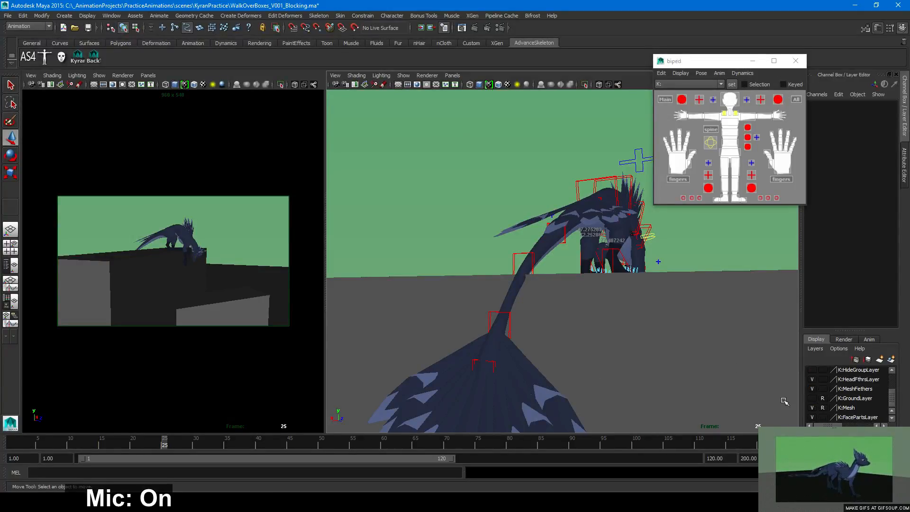
click(812, 389)
click(812, 389)
click(822, 389)
click(822, 389)
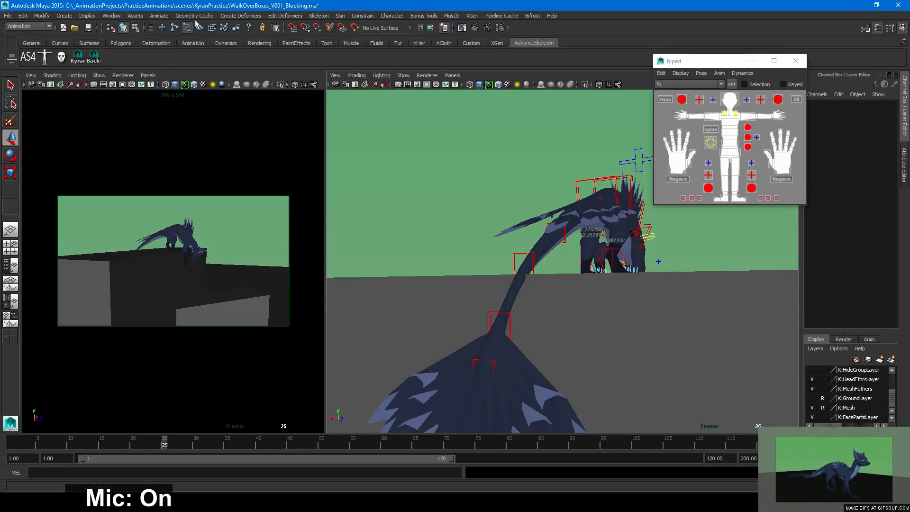
Pick individual feather meshes across the tail fan and examine them in wireframe and shaded display
click(522, 372)
alt+drag(518, 389, 516, 357)
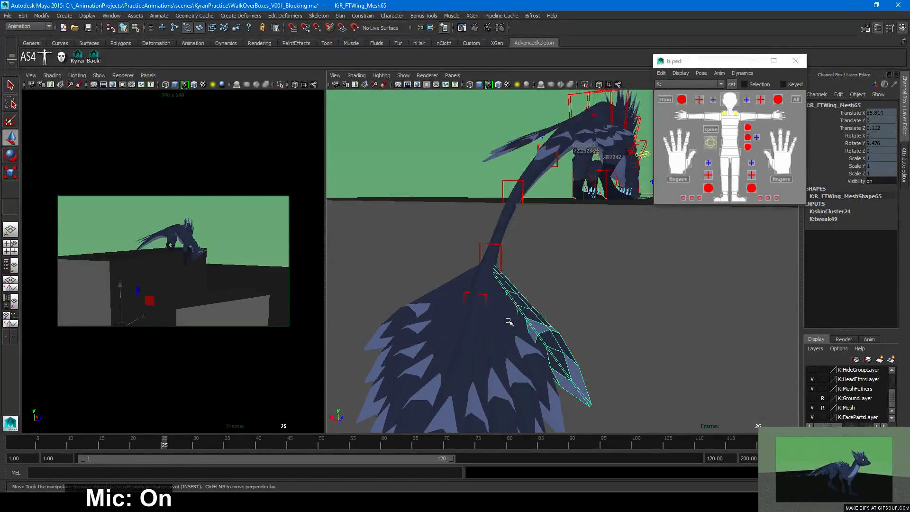
click(519, 352)
click(541, 332)
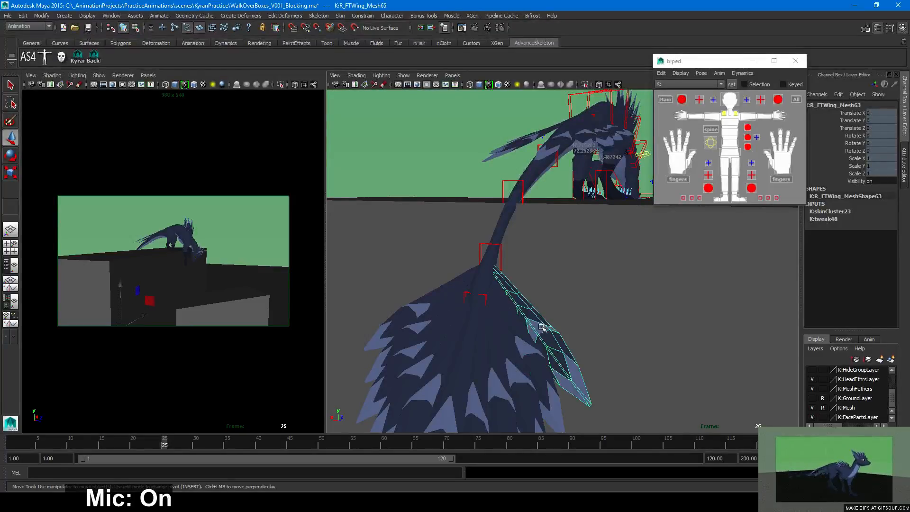
click(527, 360)
click(515, 387)
click(504, 405)
click(473, 415)
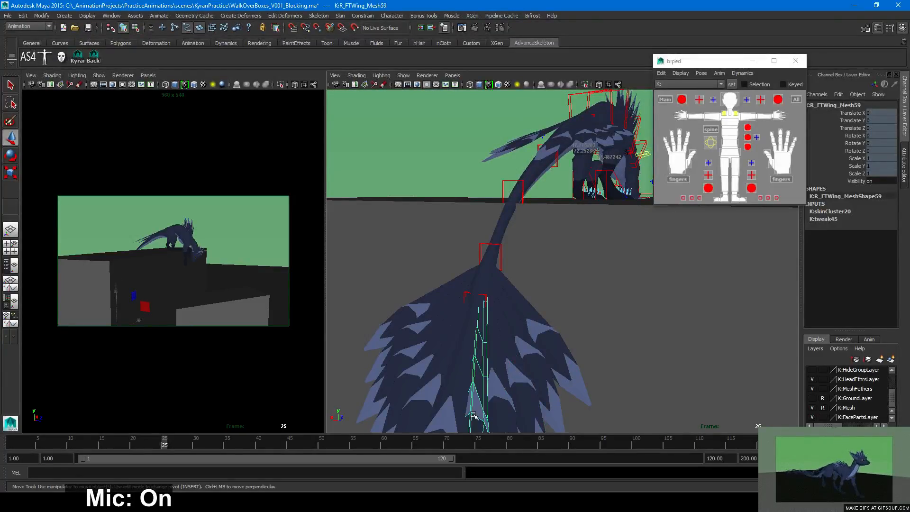
click(532, 311)
key(4)
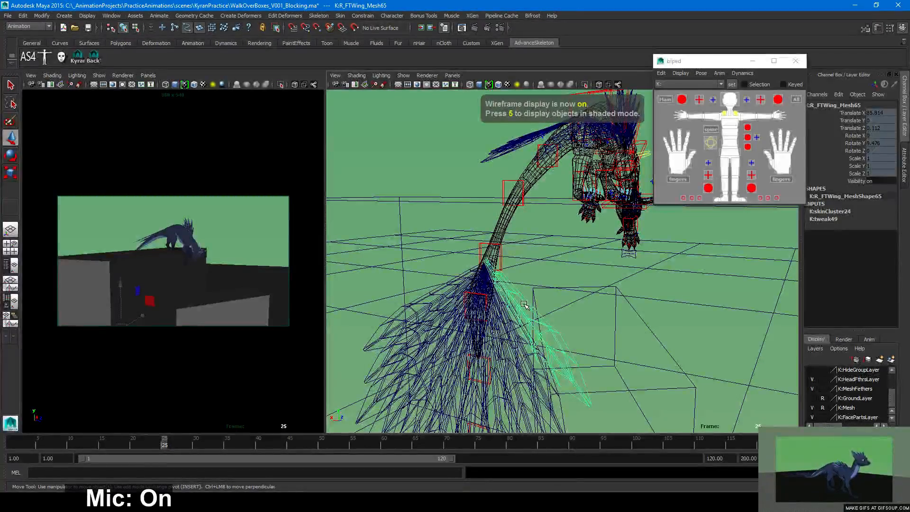
key(5)
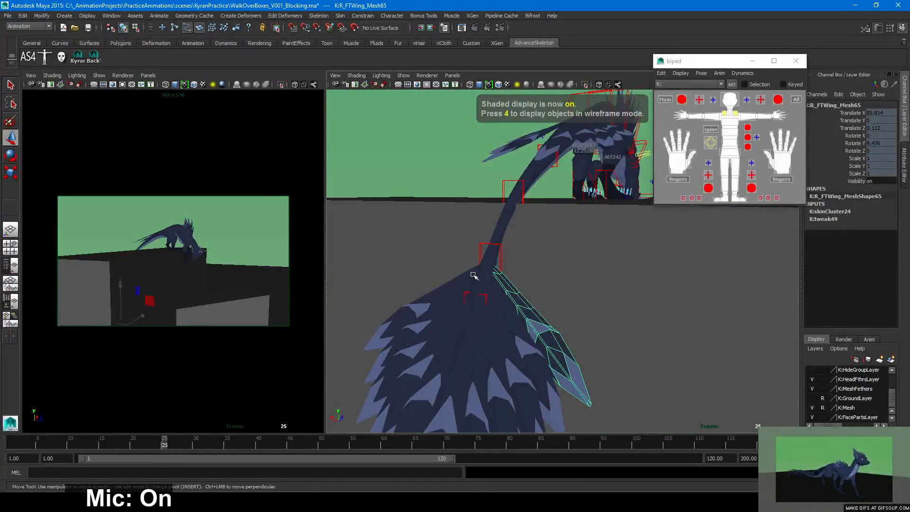
click(522, 374)
click(487, 397)
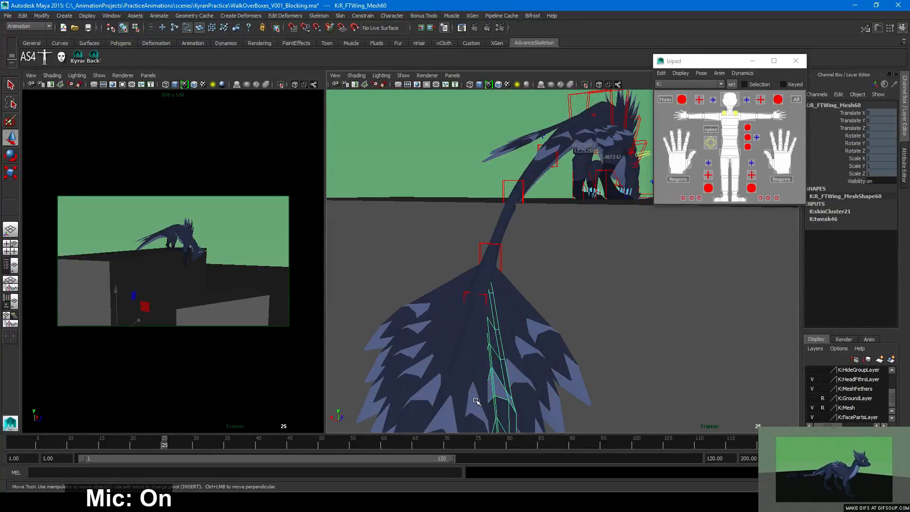
click(475, 400)
click(527, 304)
Examine the fanned tail feathers from behind and the whole frame 25 pose from the side and front
alt+drag(516, 369, 481, 368)
alt+middle_drag(490, 356, 541, 354)
alt+drag(540, 354, 503, 308)
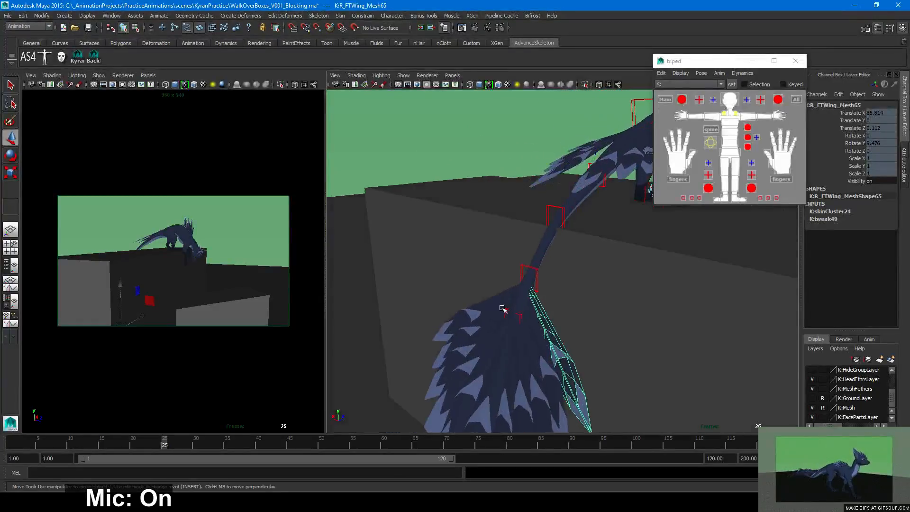
alt+drag(563, 303, 520, 302)
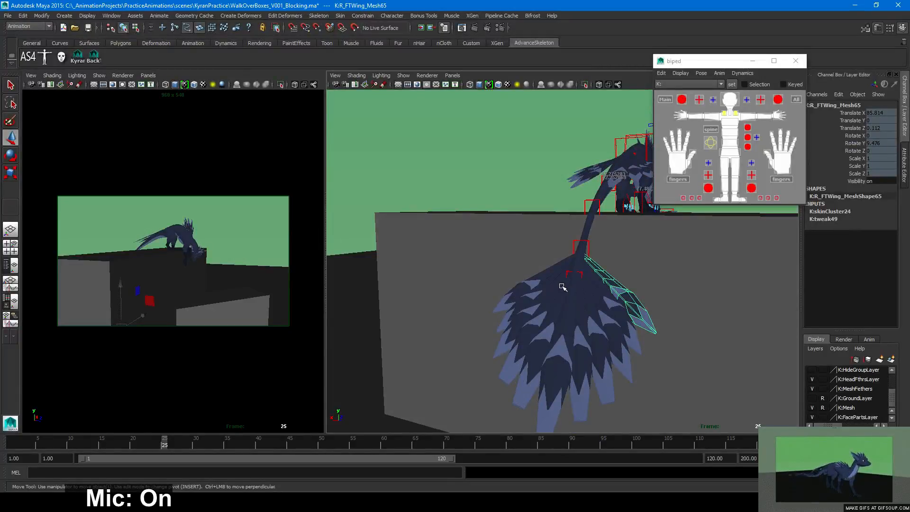
alt+drag(633, 257, 605, 319)
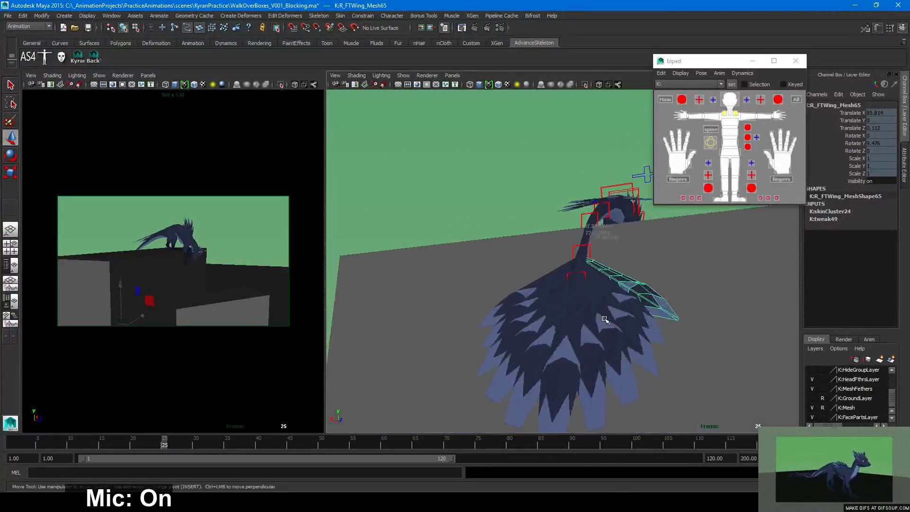
click(603, 379)
alt+drag(603, 379, 523, 280)
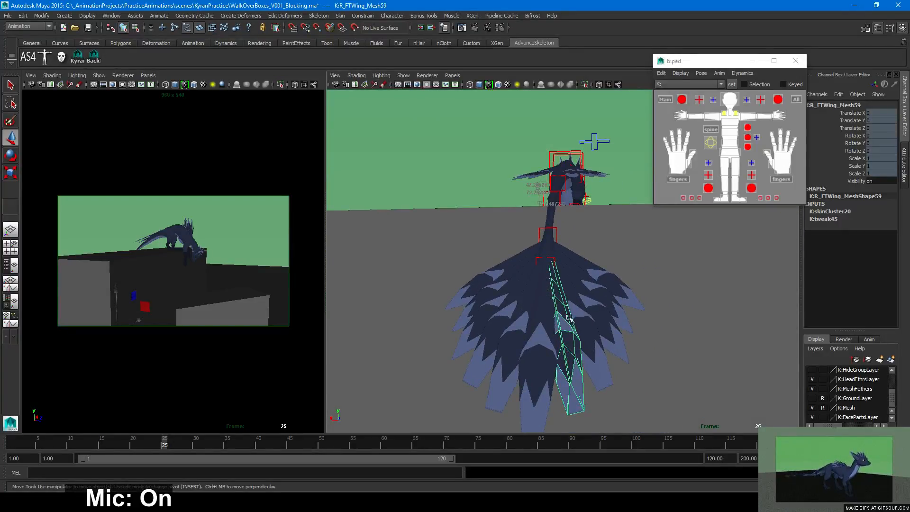
alt+drag(626, 328, 550, 319)
alt+middle_drag(550, 319, 500, 300)
alt+right_drag(499, 299, 595, 335)
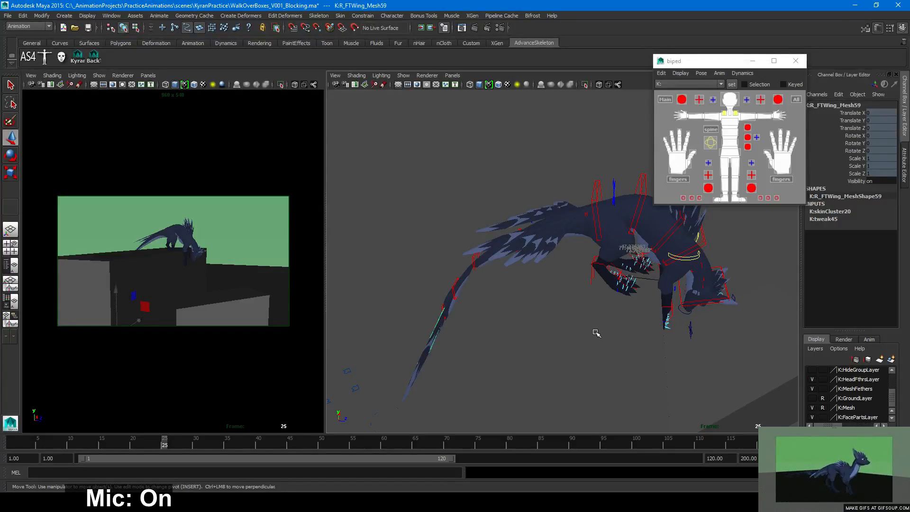
alt+drag(603, 334, 572, 334)
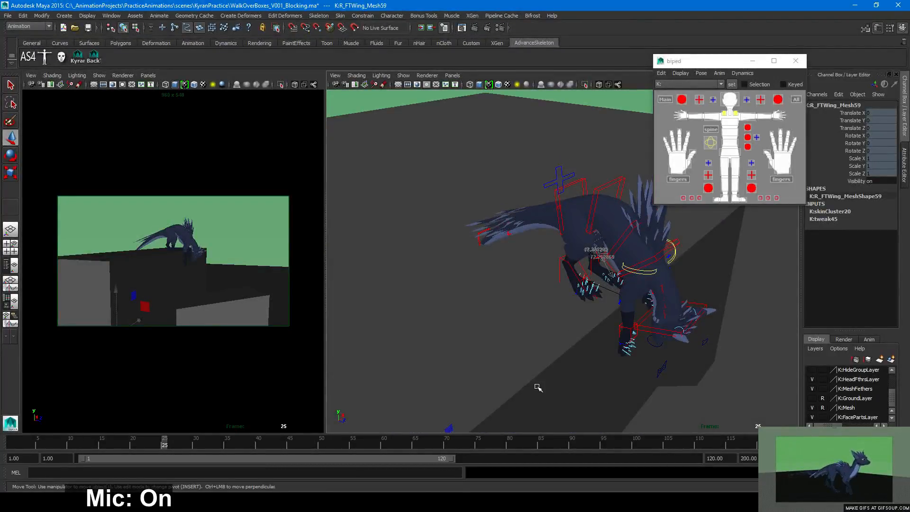
alt+drag(466, 275, 661, 323)
Set the K:HeadFthrsLayer and K:MeshFethers layers to the Reference display type
click(823, 379)
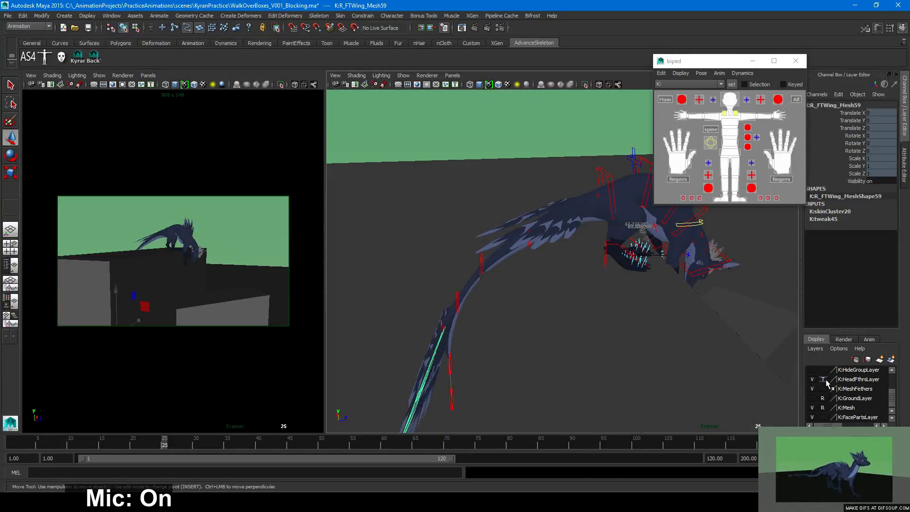
click(824, 379)
click(824, 388)
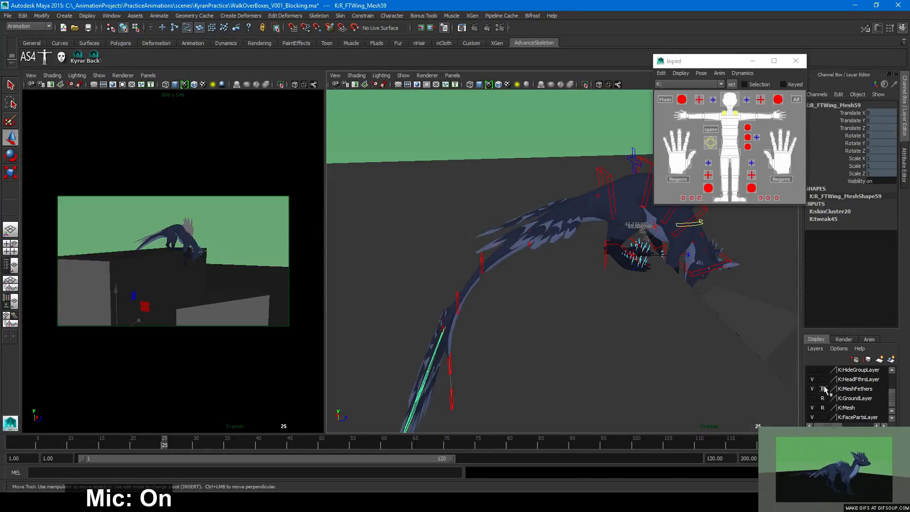
click(824, 388)
click(824, 379)
click(824, 379)
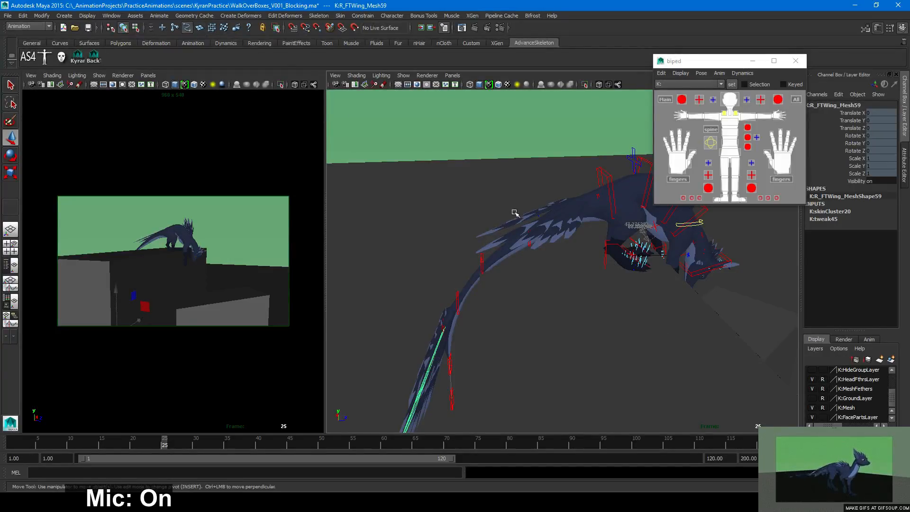
Select all the rig controls at frame 25 and examine the reach over the box edge from the front and side
alt+drag(563, 264, 557, 285)
click(796, 100)
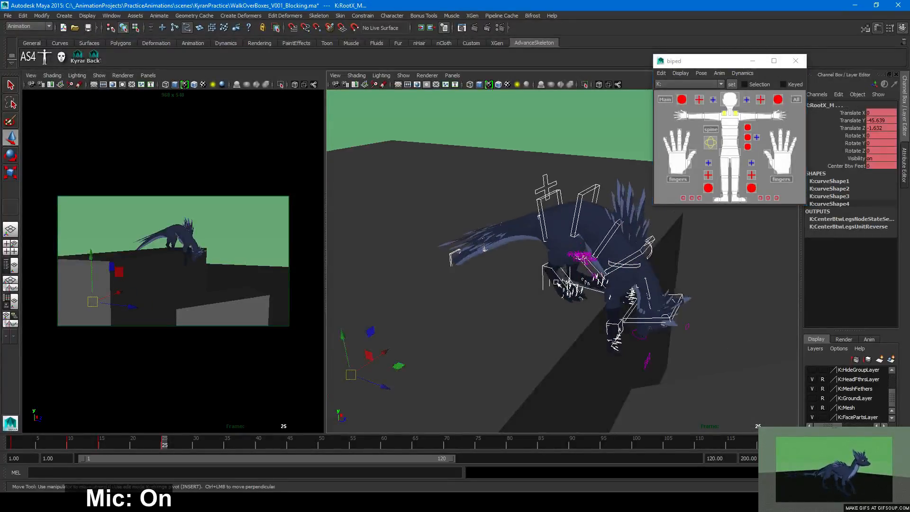
alt+middle_drag(569, 306, 538, 271)
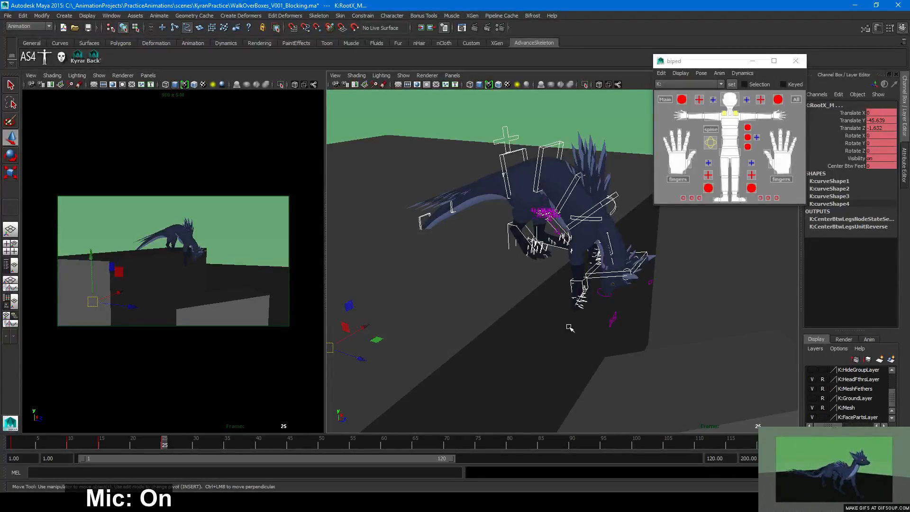
alt+drag(586, 306, 522, 280)
alt+right_drag(521, 280, 632, 290)
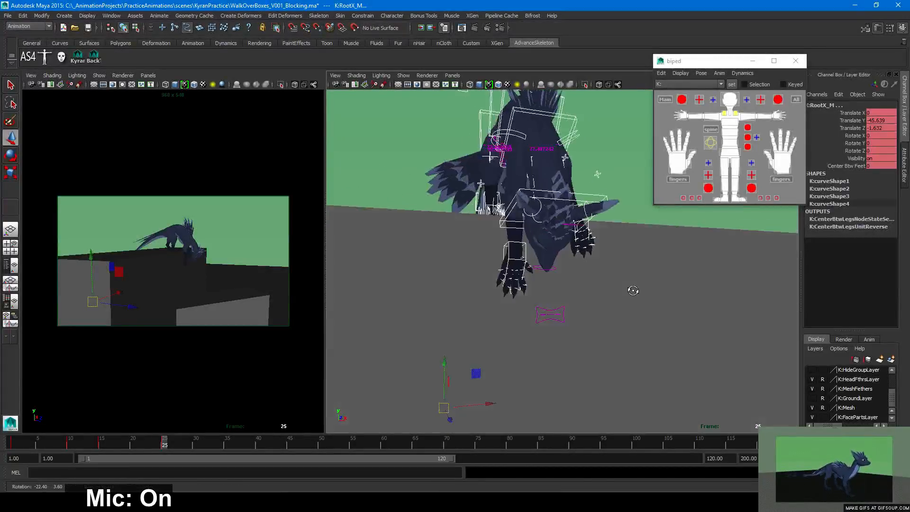
alt+drag(632, 290, 663, 280)
alt+middle_drag(612, 284, 581, 332)
alt+drag(581, 332, 617, 339)
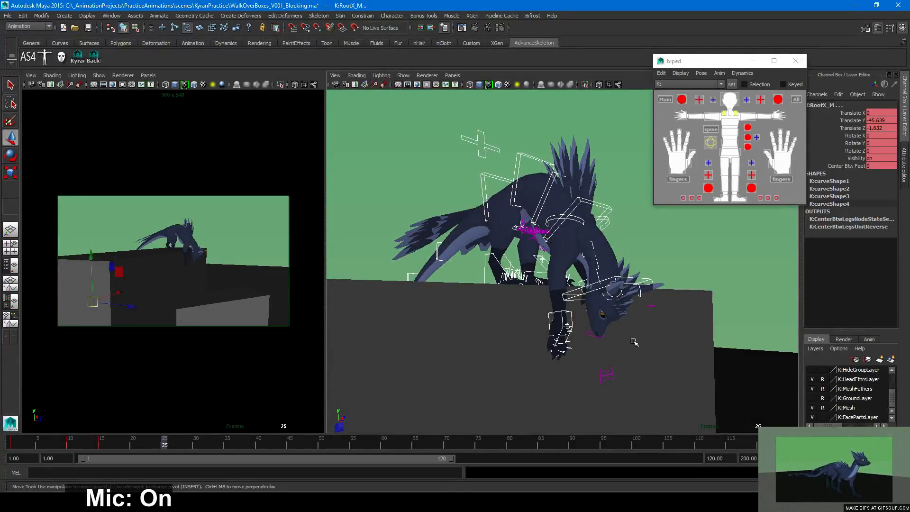
Examine the lowered head and front leg against the box edge and clear the control selection
alt+drag(634, 342, 652, 308)
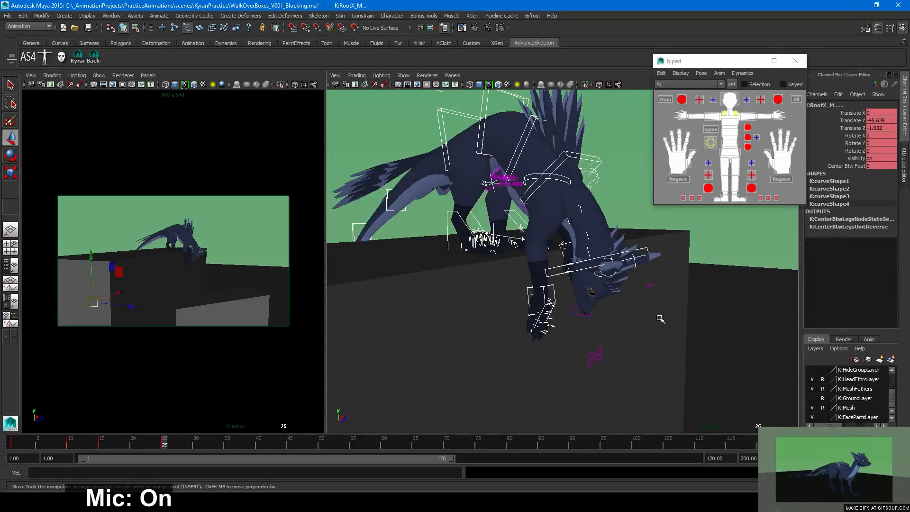
alt+drag(610, 330, 618, 336)
alt+right_drag(617, 335, 668, 343)
alt+middle_drag(668, 343, 663, 370)
alt+drag(662, 370, 630, 349)
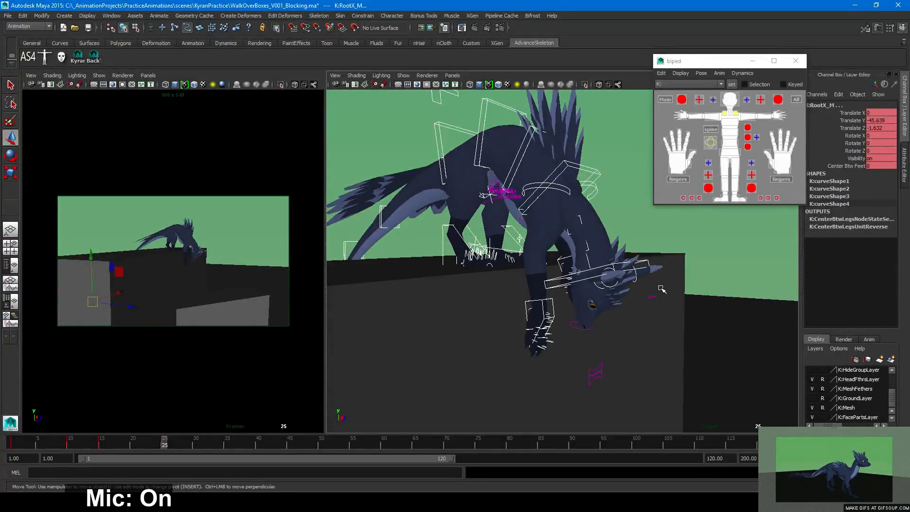
click(729, 301)
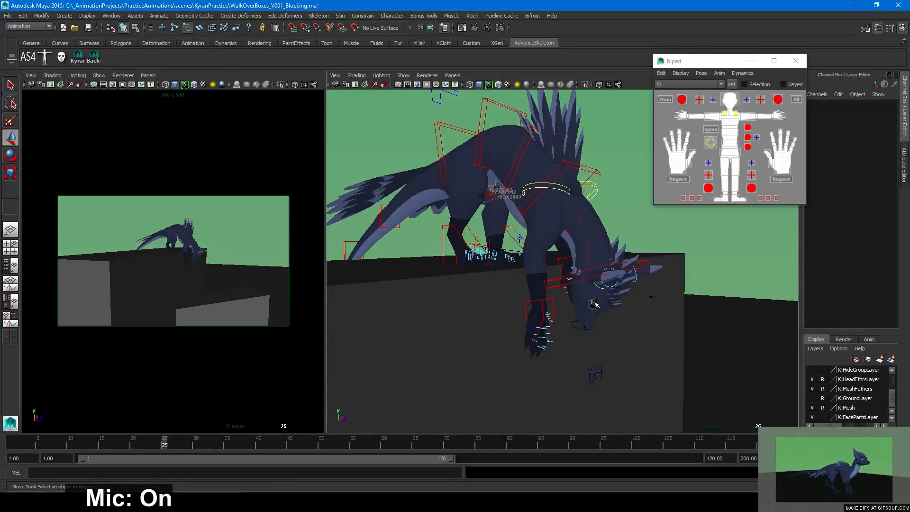
alt+right_drag(669, 306, 624, 311)
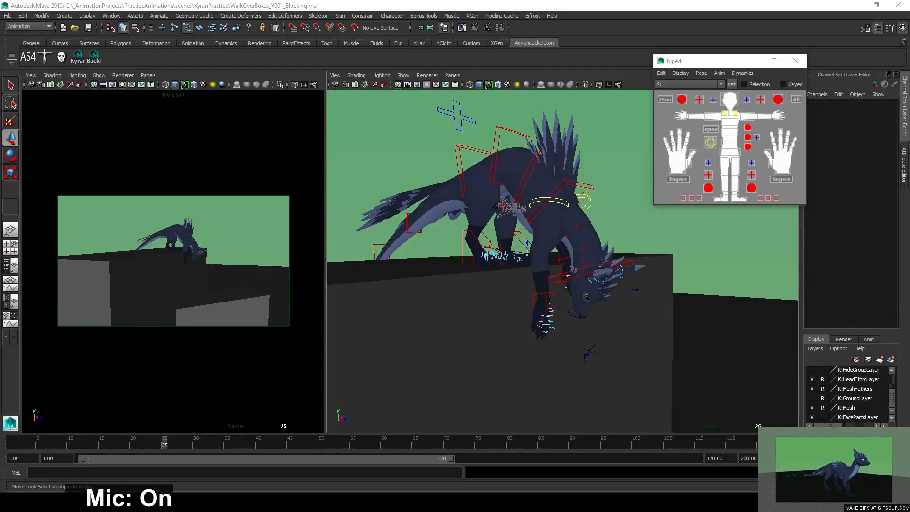
Switch to the web browser and watch the YouTube video Incredibly Realistic Wolf Animation as walk reference
drag(909, 97, 773, 101)
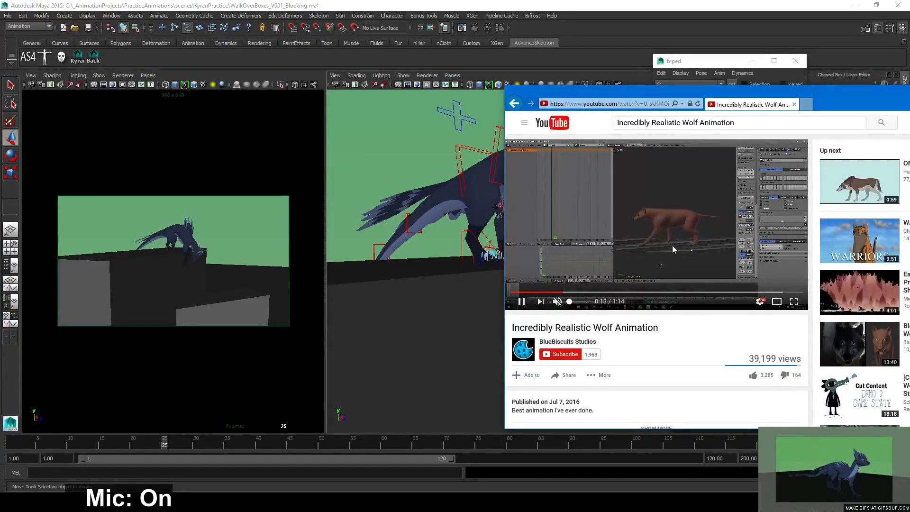
click(571, 302)
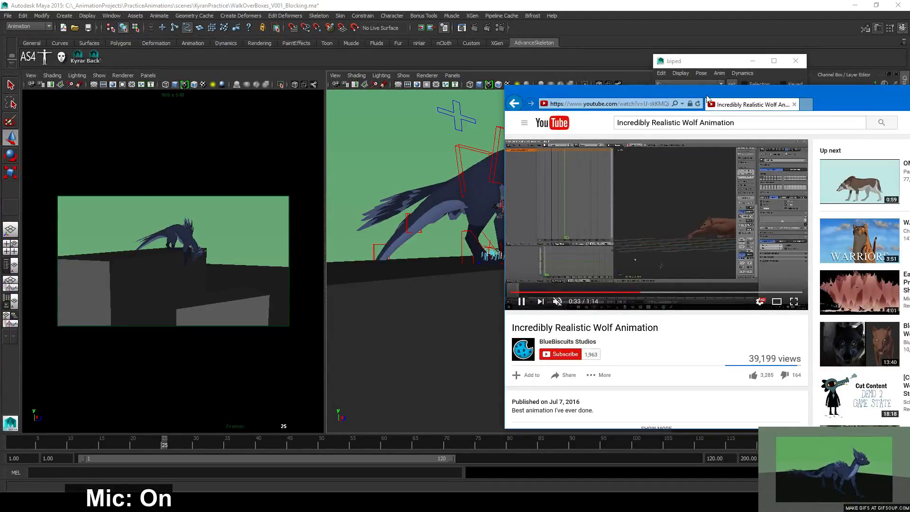
drag(713, 92, 909, 102)
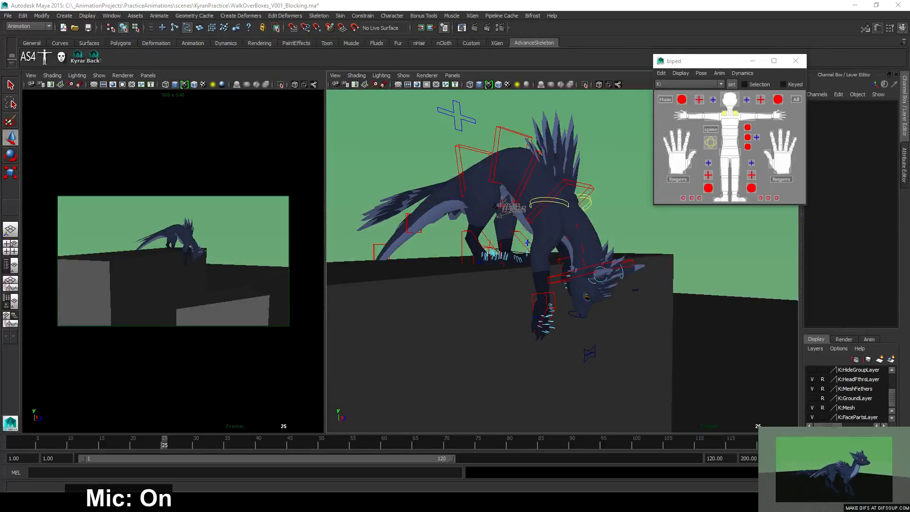
Bring the browser back into view and watch the YouTube video OMG WOLVES (animations) from near its start
drag(909, 94, 846, 118)
click(544, 312)
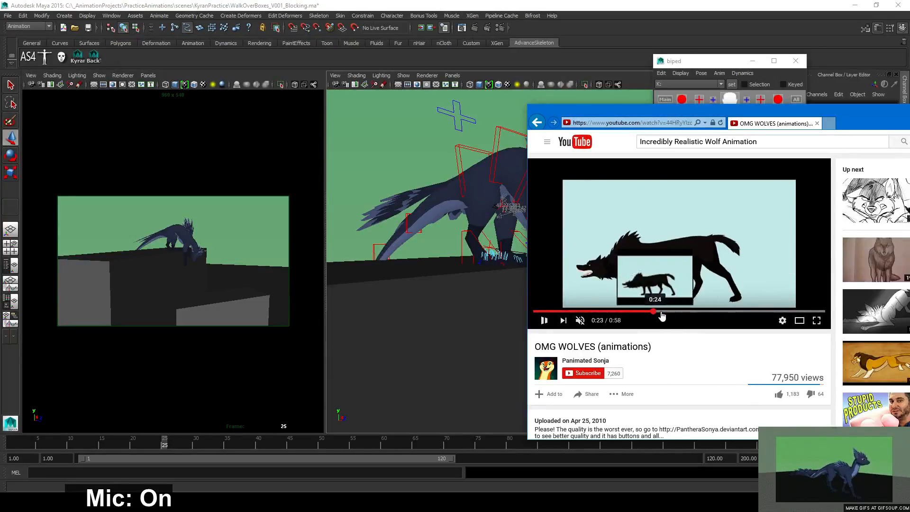
Skim through the rest of the OMG WOLVES video to its end and move the browser window out of the way
click(660, 312)
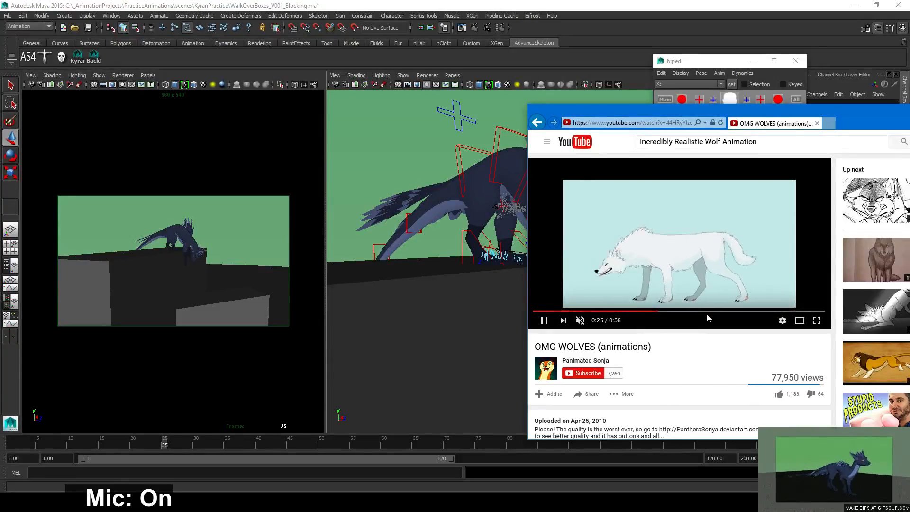
click(714, 312)
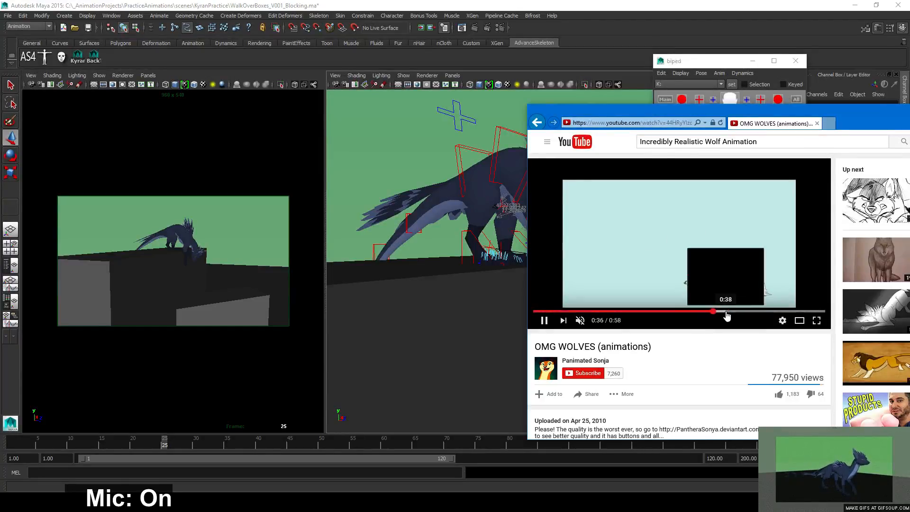
click(727, 312)
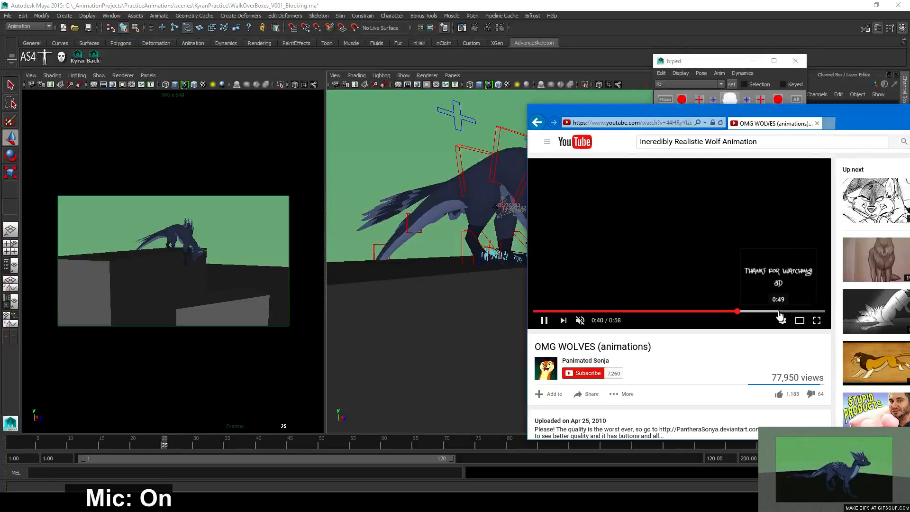
click(818, 312)
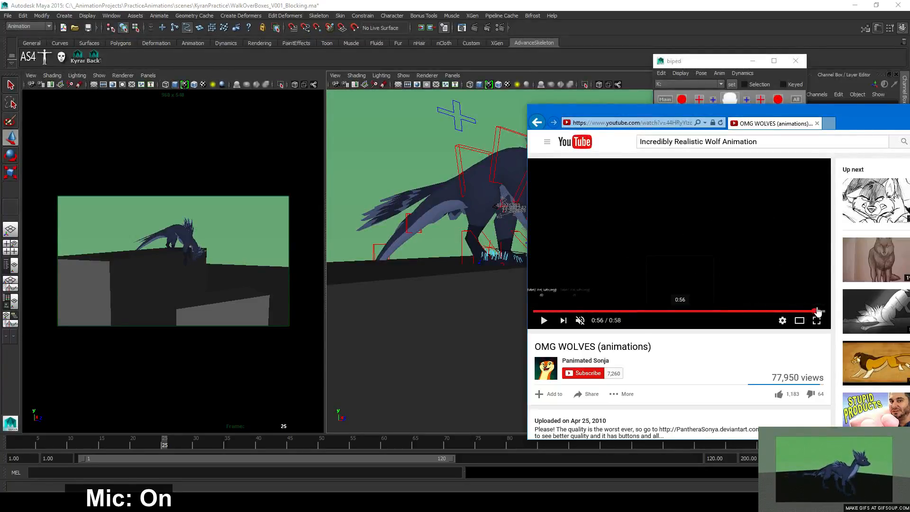
drag(853, 115, 862, 97)
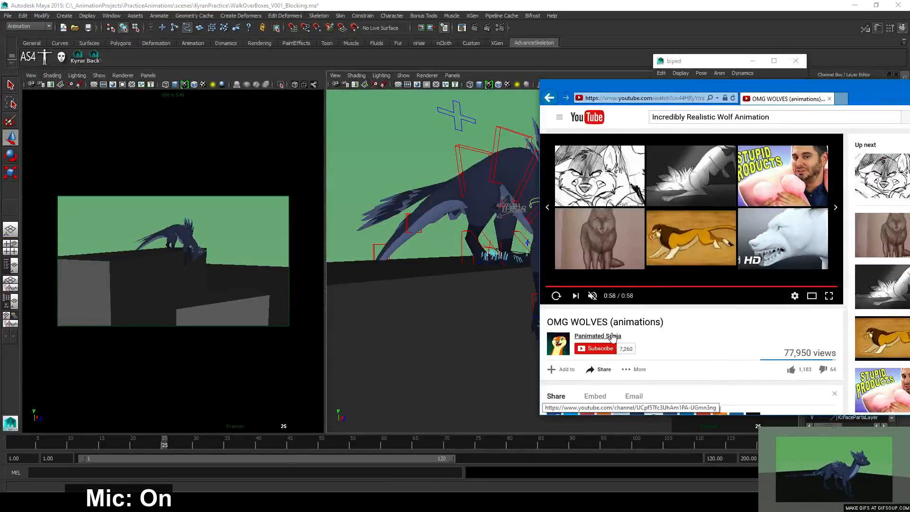
drag(847, 94, 909, 118)
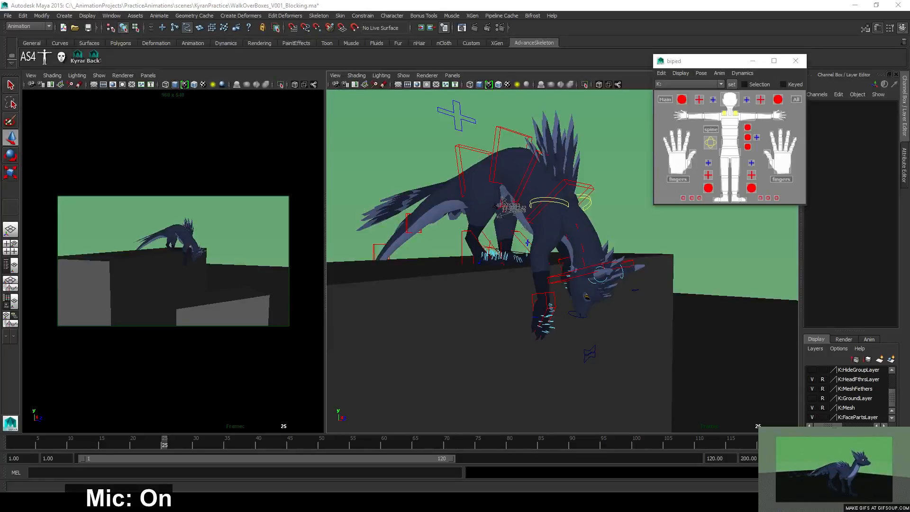
Go back to frame 15 and examine the creature's standing pose near the box edge from the side, with the head control selected
alt+drag(579, 349, 595, 331)
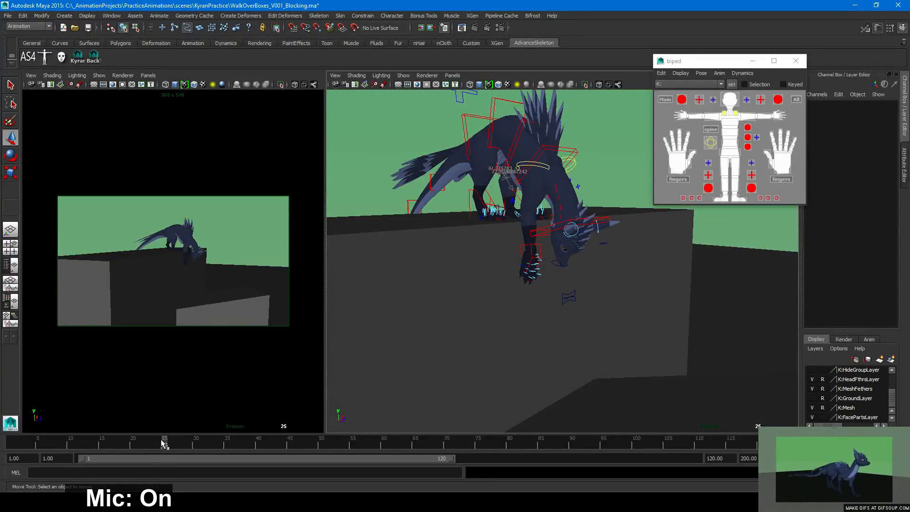
drag(162, 444, 101, 441)
alt+drag(461, 211, 408, 209)
alt+middle_drag(408, 208, 412, 275)
alt+right_drag(413, 275, 545, 285)
click(509, 236)
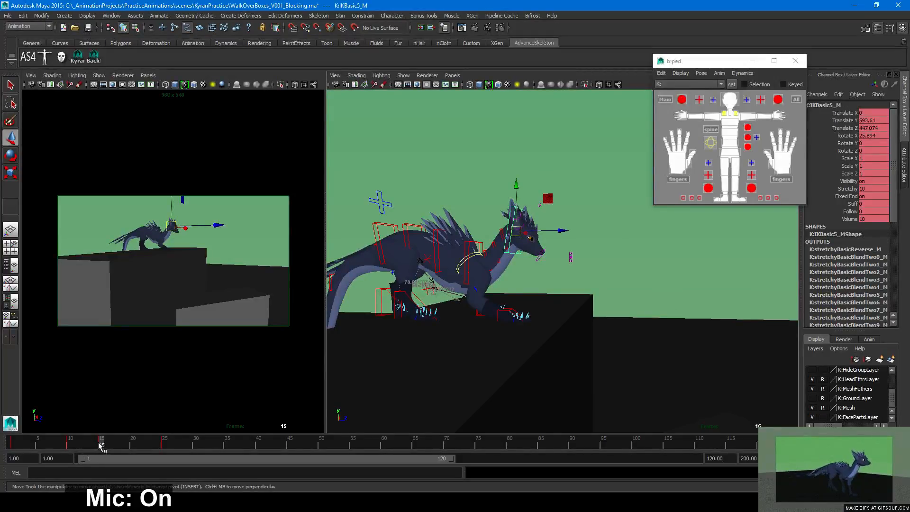
mouse_move(101, 444)
mouse_down()
mouse_move(93, 444)
mouse_move(102, 446)
mouse_up()
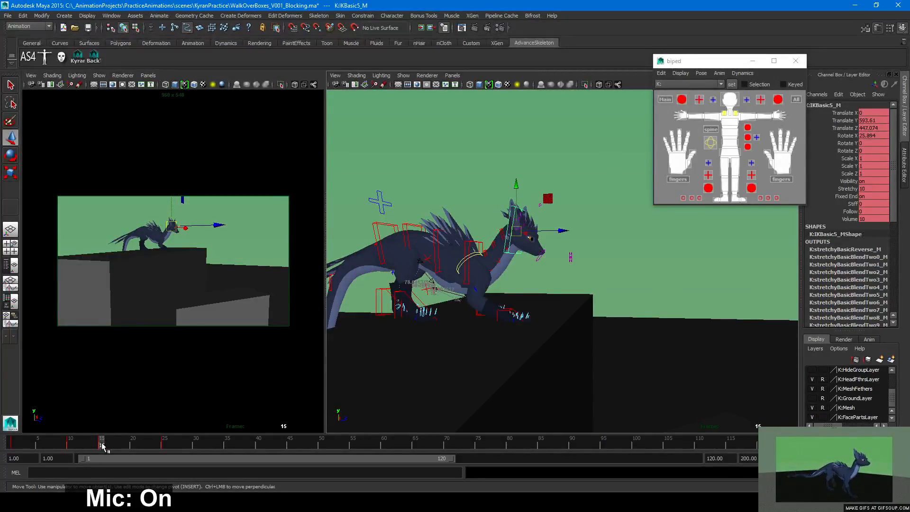
key(e)
key(w)
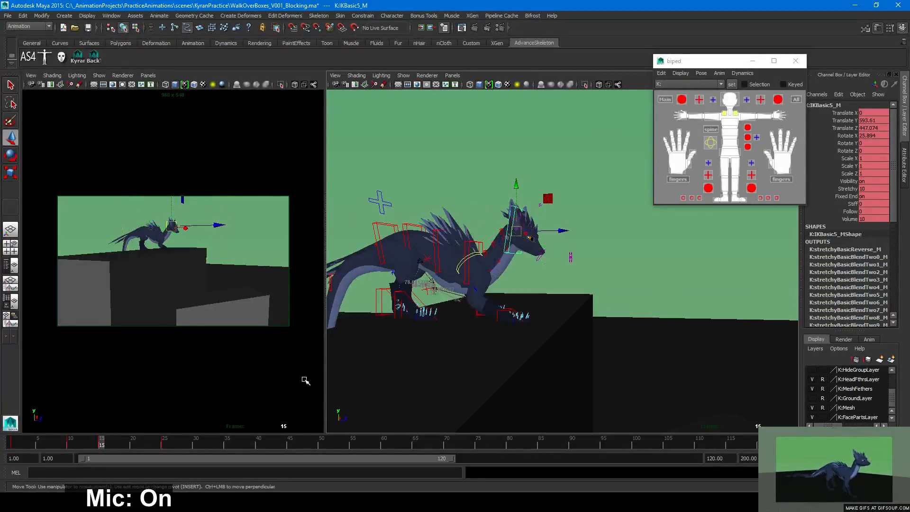
Key all the rig controls at frame 17 to hold the standing pose, and shift that key to frame 18
click(117, 444)
click(796, 99)
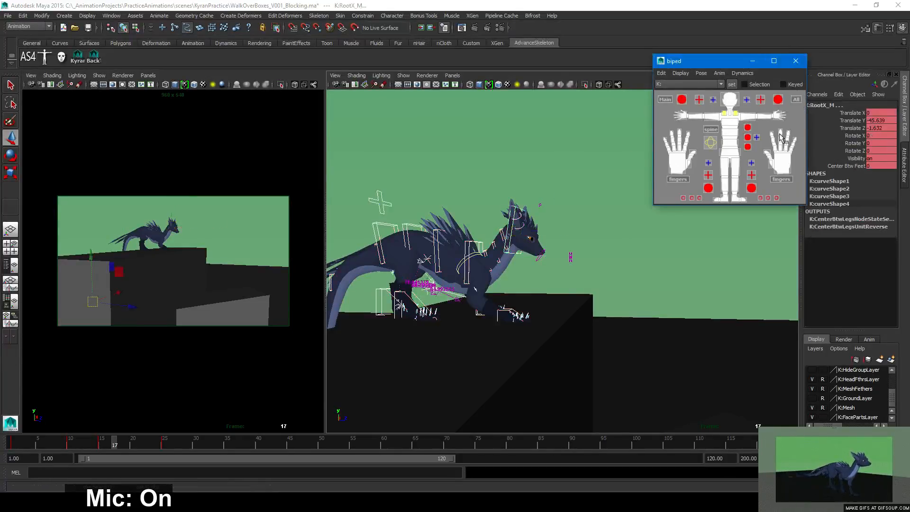
scroll(550, 290, down, 3)
alt+drag(550, 290, 512, 303)
click(502, 285)
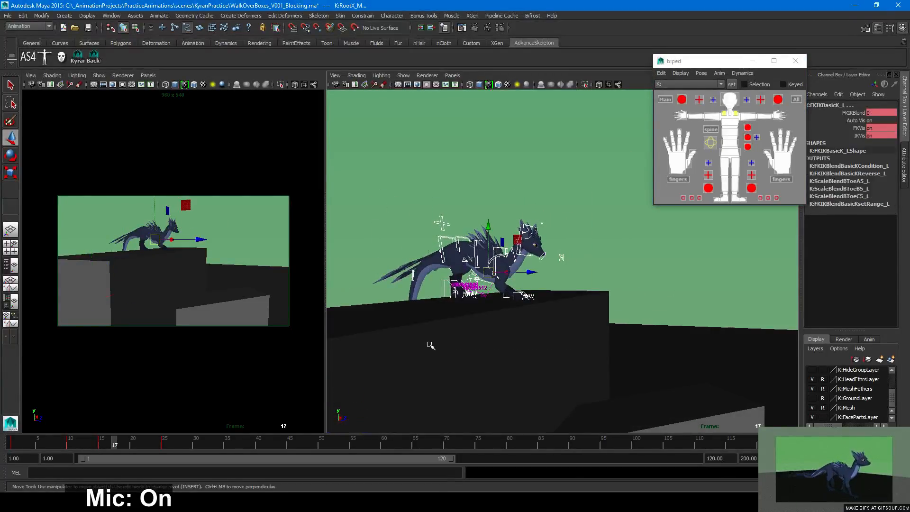
key(s)
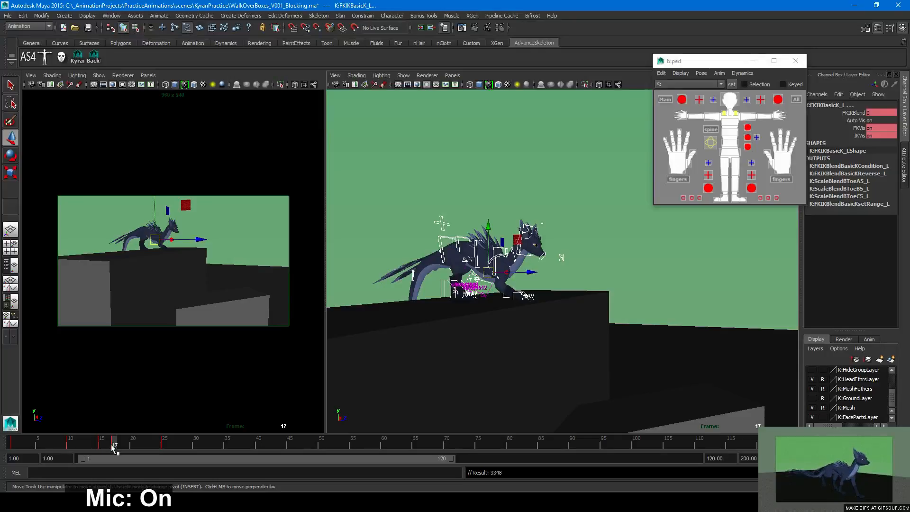
shift+click(114, 444)
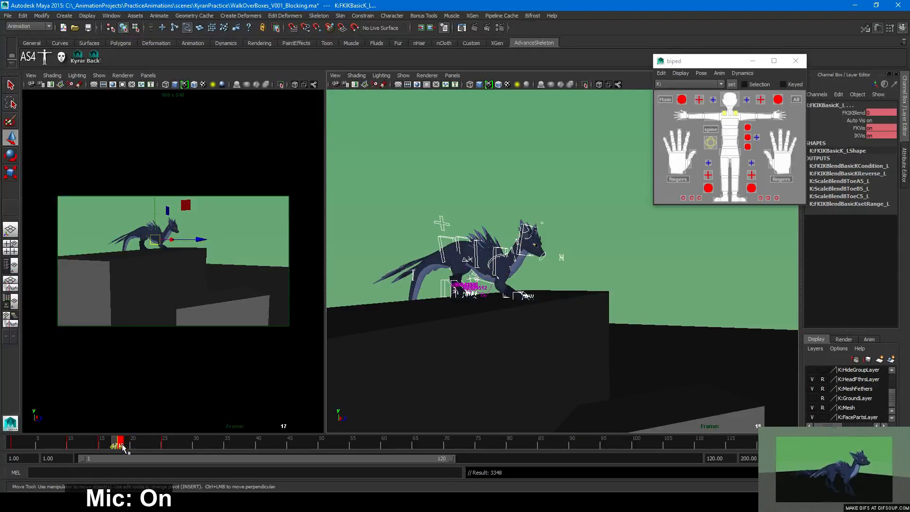
Play the blocked animation from frame 1 to judge the timing of the poses
click(164, 444)
click(12, 444)
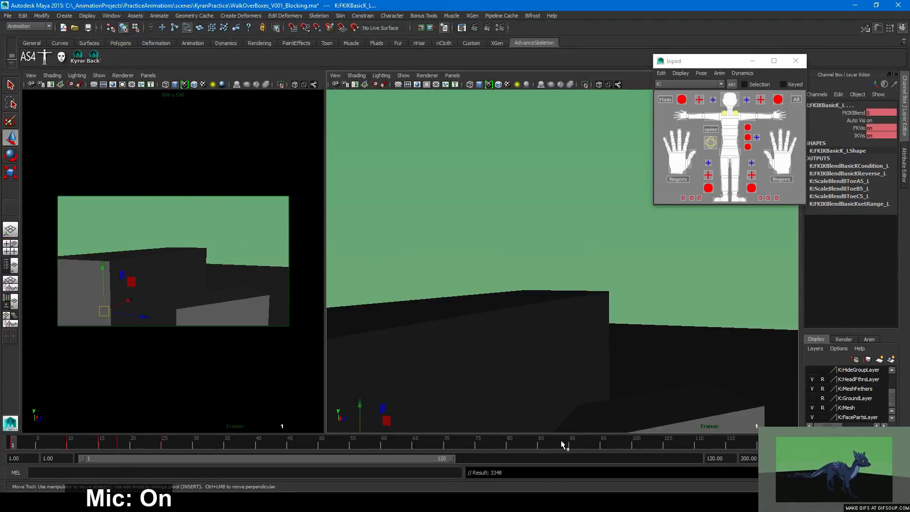
click(856, 444)
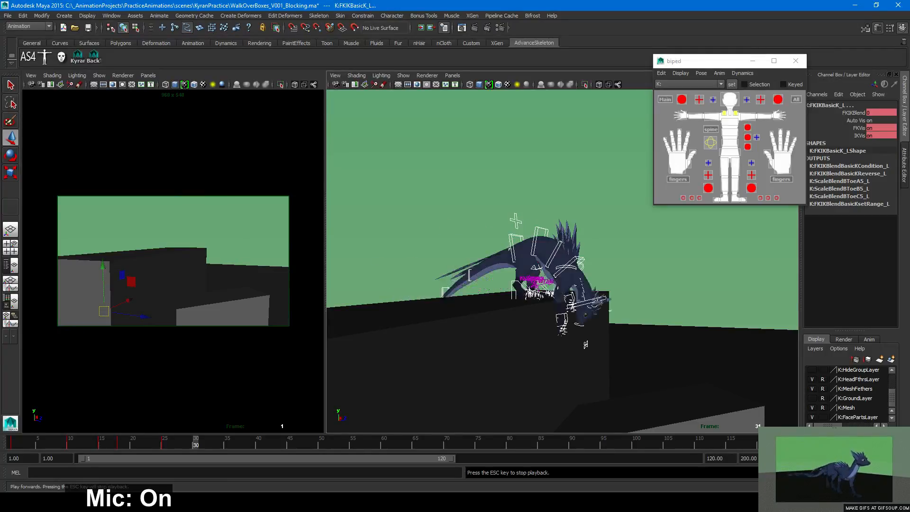
key(Escape)
Retime the pose keys after frame 1 to frames 16, 21, 28 and 48, and scrub through the result
drag(69, 445, 217, 445)
drag(131, 444, 171, 445)
drag(45, 443, 311, 445)
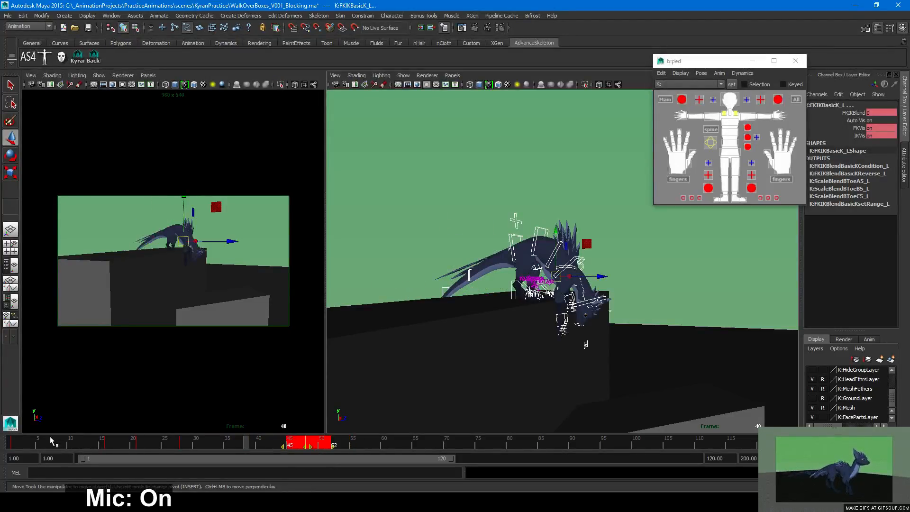
drag(93, 445, 212, 446)
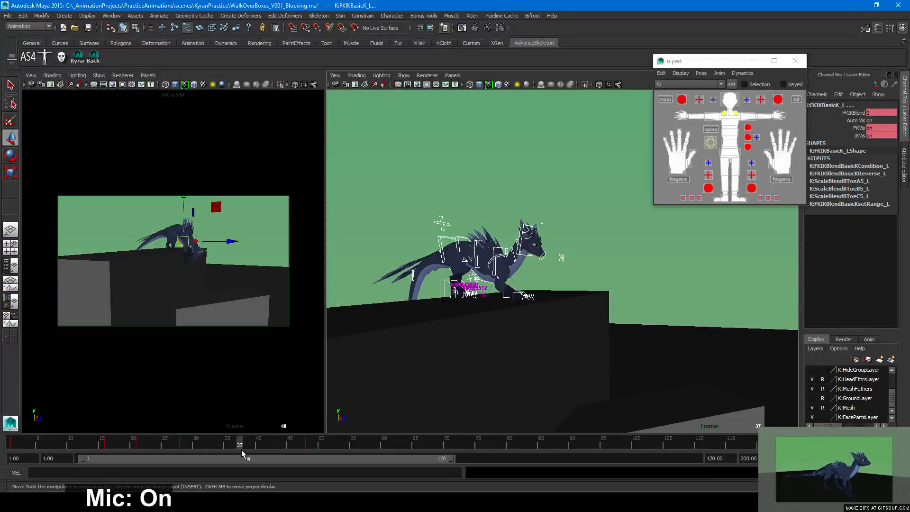
At frame 28, tilt the head control down to a Rotate X of 46.38 and move it lower and forward
drag(306, 444, 183, 446)
click(524, 255)
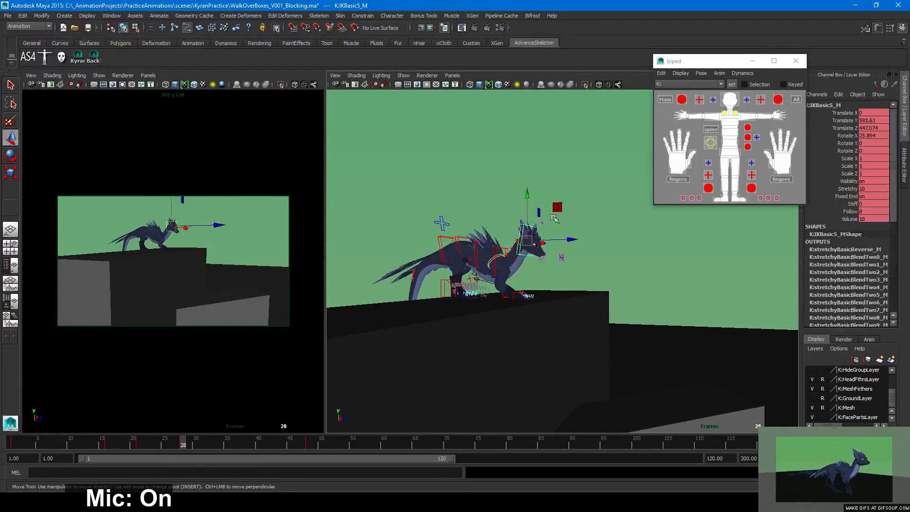
key(e)
mouse_move(554, 219)
mouse_down()
mouse_move(552, 229)
mouse_move(565, 218)
mouse_up()
key(w)
scroll(601, 274, up, 3)
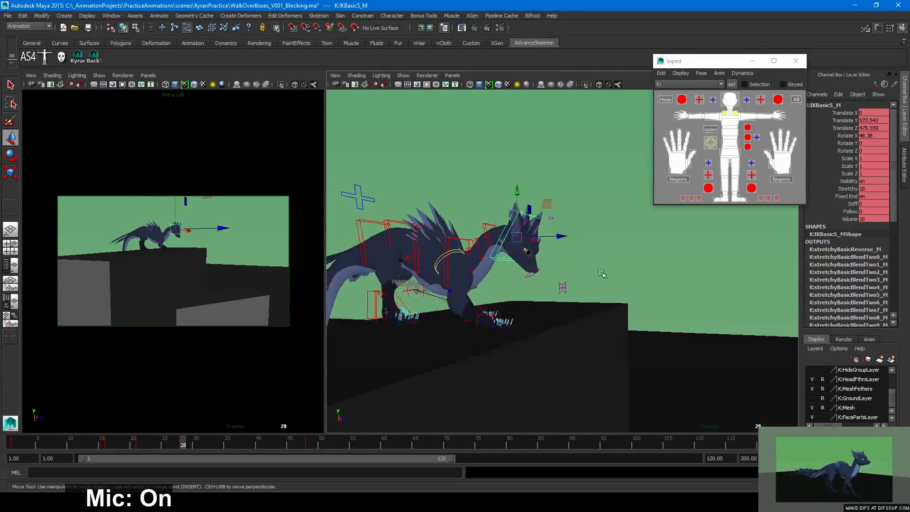
scroll(602, 273, up, 2)
Lower the neck controls and the head control at frame 28 to smooth the neck curve, and key them
click(544, 209)
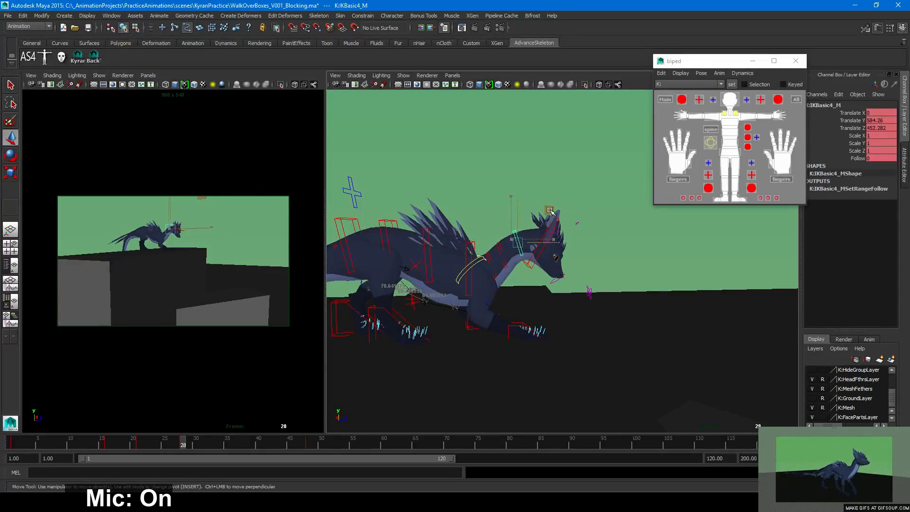
drag(549, 210, 549, 254)
key(s)
click(501, 246)
key(s)
click(558, 223)
click(537, 255)
key(s)
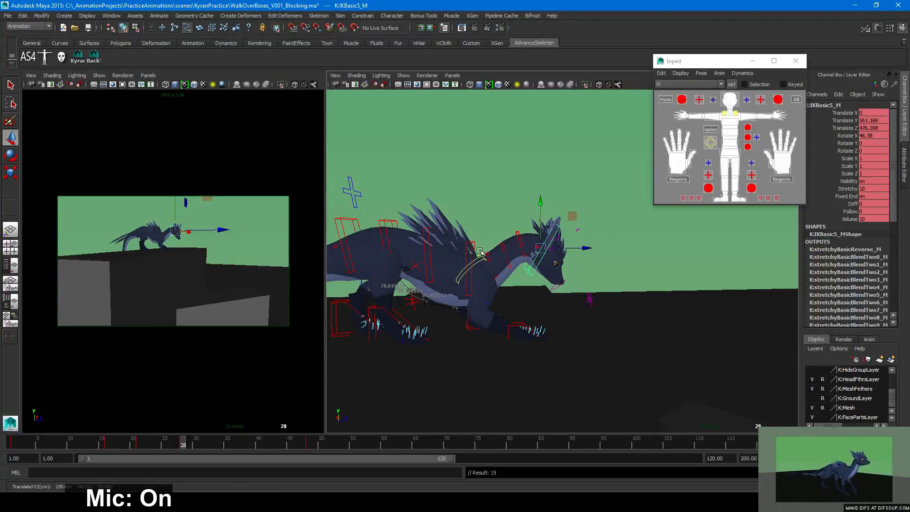
Select the chest, neck and head controls together and shift them forward and up at frame 28
click(473, 243)
drag(507, 232, 513, 225)
key(ctrl+z)
shift+click(535, 254)
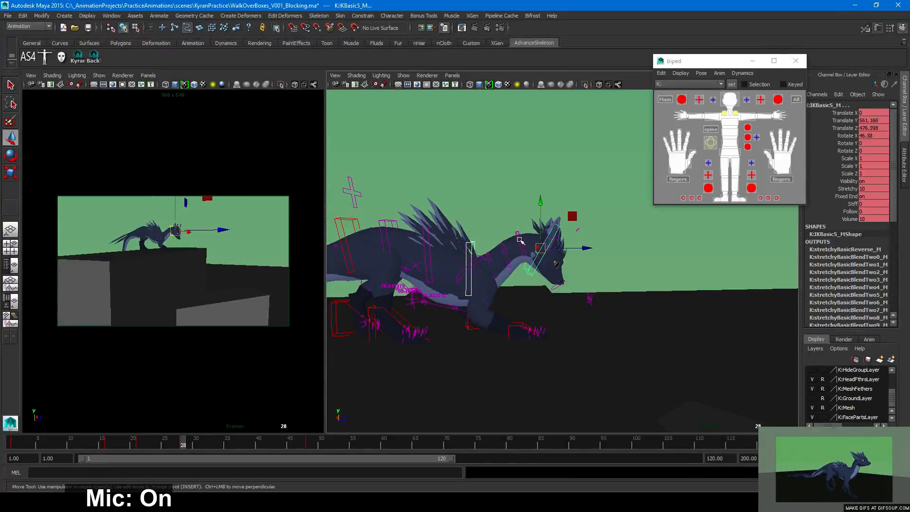
click(519, 240)
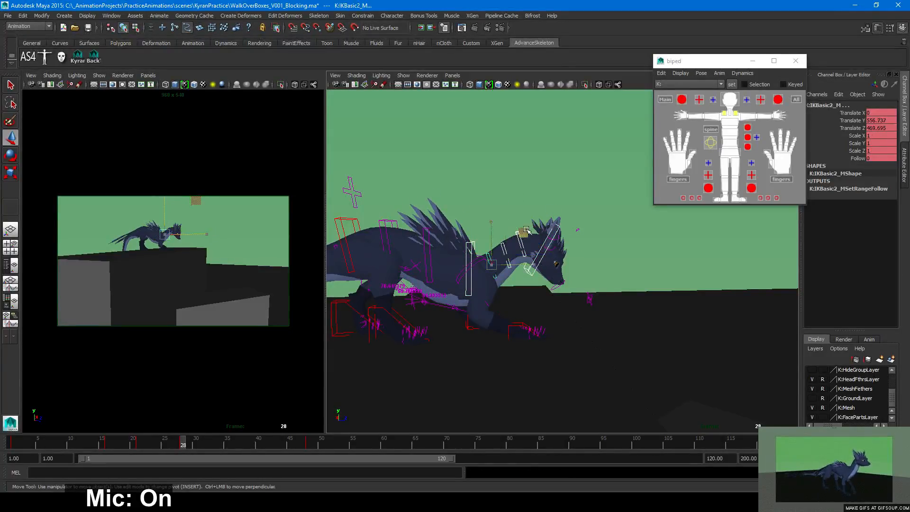
middle_drag(526, 231, 537, 221)
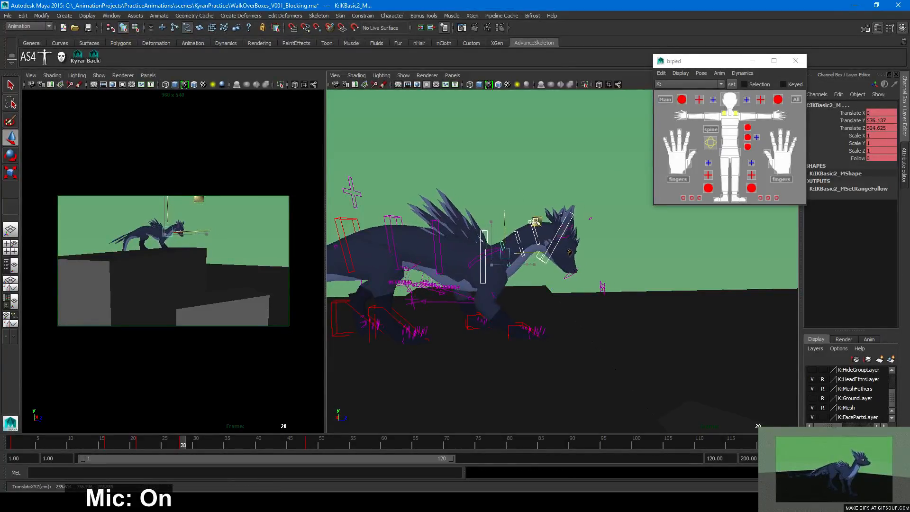
Shift the hip control IKSpine1_M forward at frame 28 and rotate it to a Rotate X of -4.594
click(348, 219)
middle_drag(398, 221, 395, 220)
key(e)
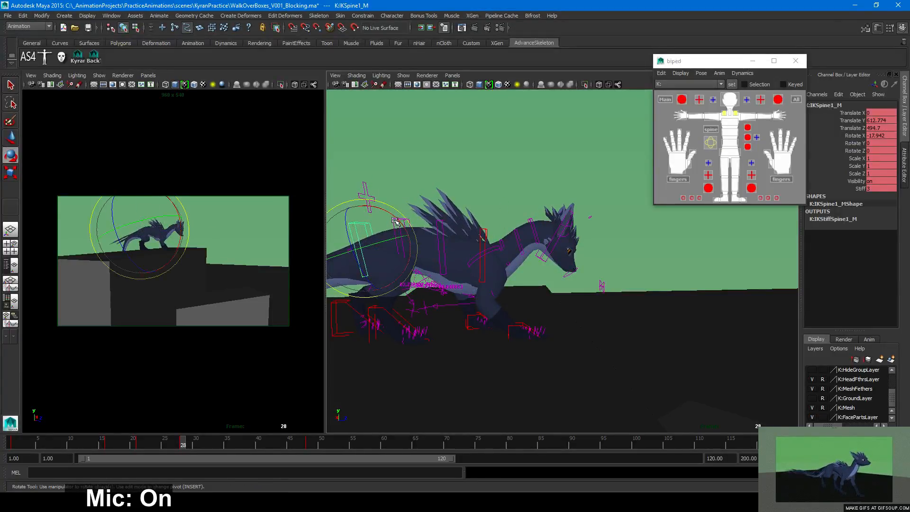
drag(394, 220, 404, 229)
key(w)
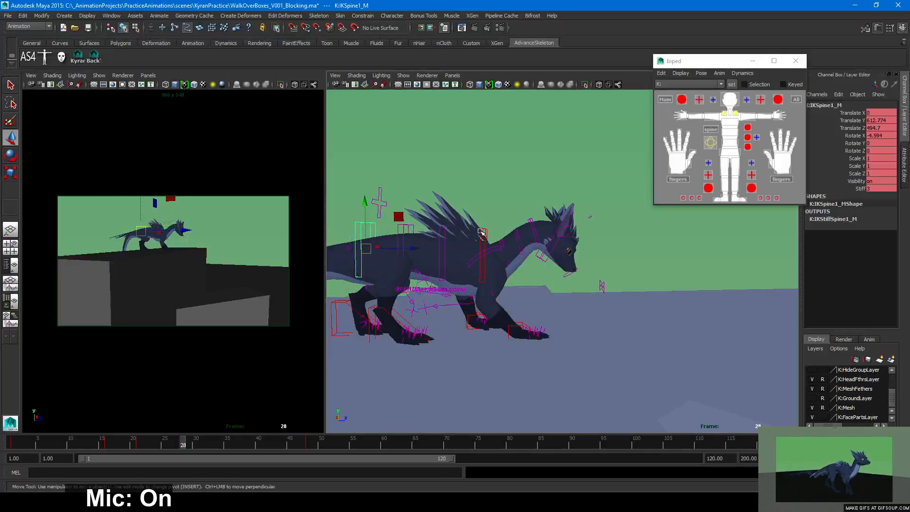
Raise the chest control IKSpine4_M, rotate it to a Rotate X of 6.048, and key it at frame 28
click(482, 236)
middle_drag(515, 221, 515, 214)
key(e)
mouse_move(511, 214)
mouse_down()
mouse_move(503, 210)
mouse_move(507, 227)
mouse_up()
key(w)
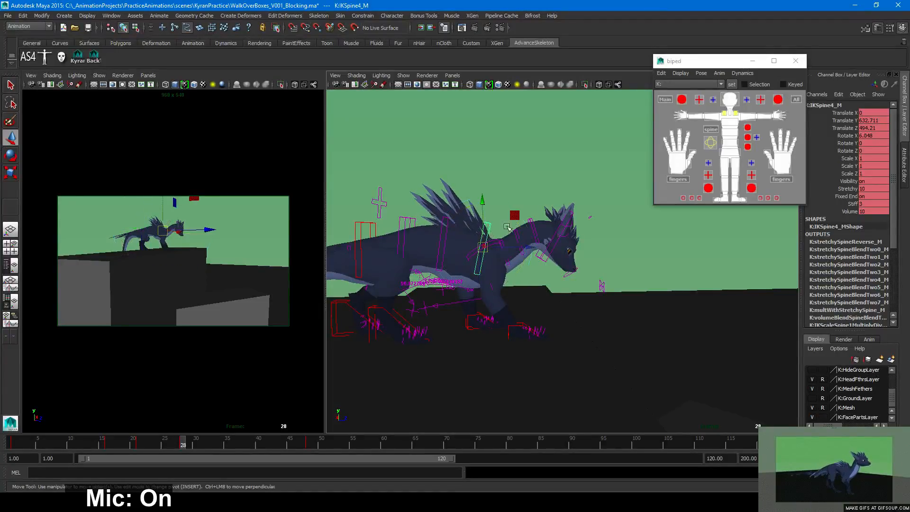
key(s)
Rotate the chest control back to a Rotate X of -5.492, key it, and compare frame 28 with the preceding frames
alt+drag(598, 300, 540, 298)
alt+right_drag(541, 298, 479, 294)
alt+middle_drag(478, 295, 573, 310)
alt+right_drag(573, 311, 601, 319)
key(e)
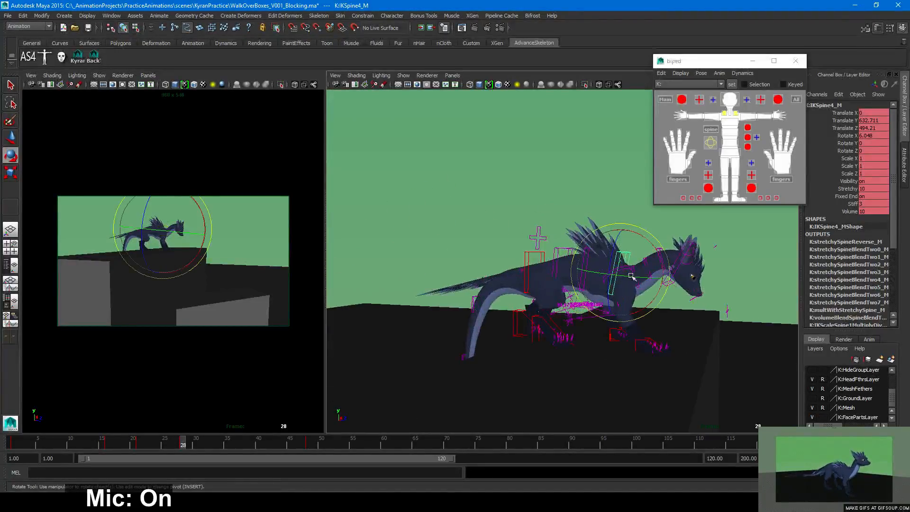
drag(650, 238, 643, 237)
key(w)
key(s)
click(160, 441)
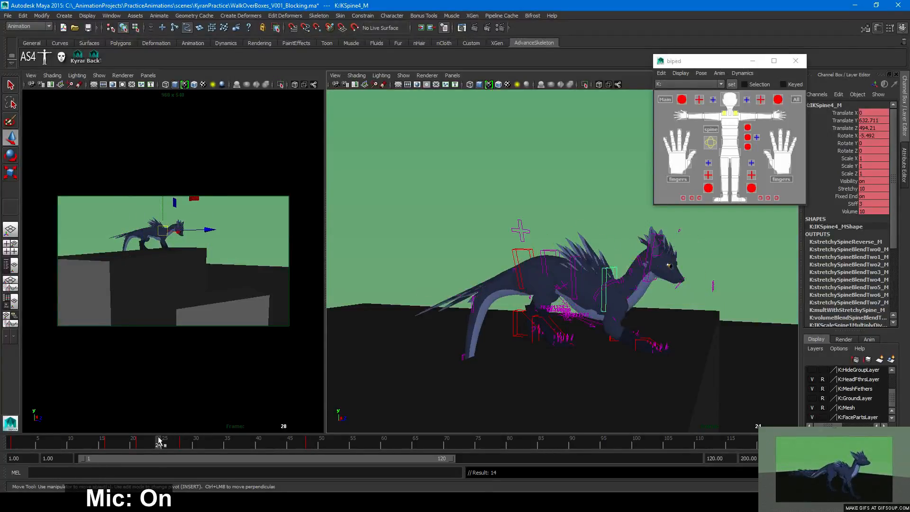
drag(159, 440, 180, 443)
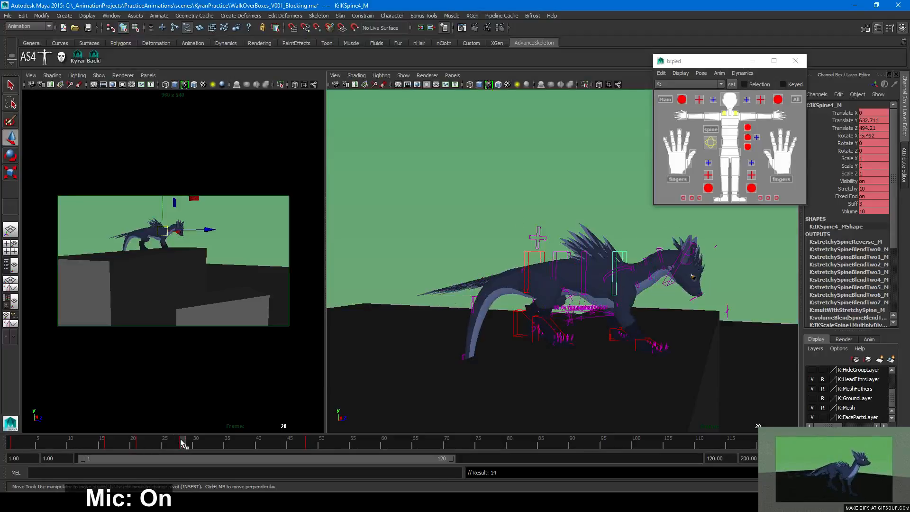
Tilt the chest control IKSpine4_M forward to a Rotate X of about 1.98 at frame 28
click(526, 260)
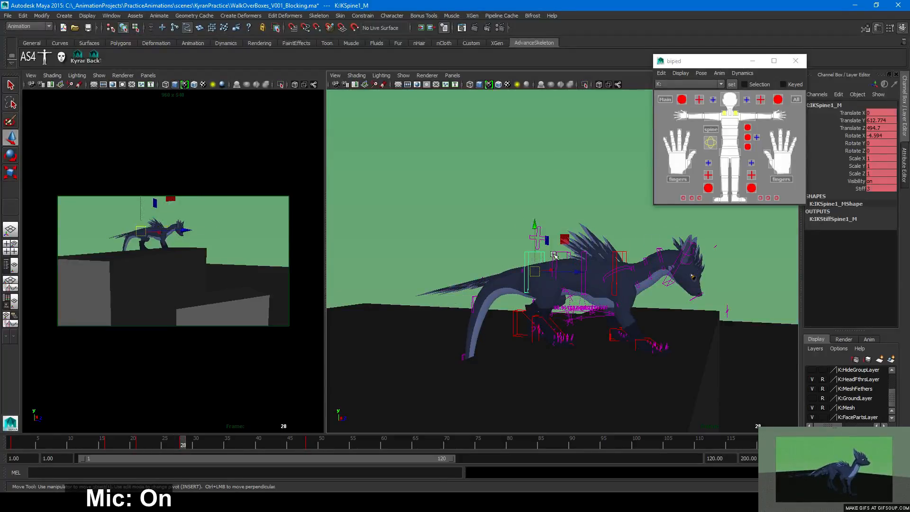
click(617, 254)
key(e)
drag(635, 244, 652, 249)
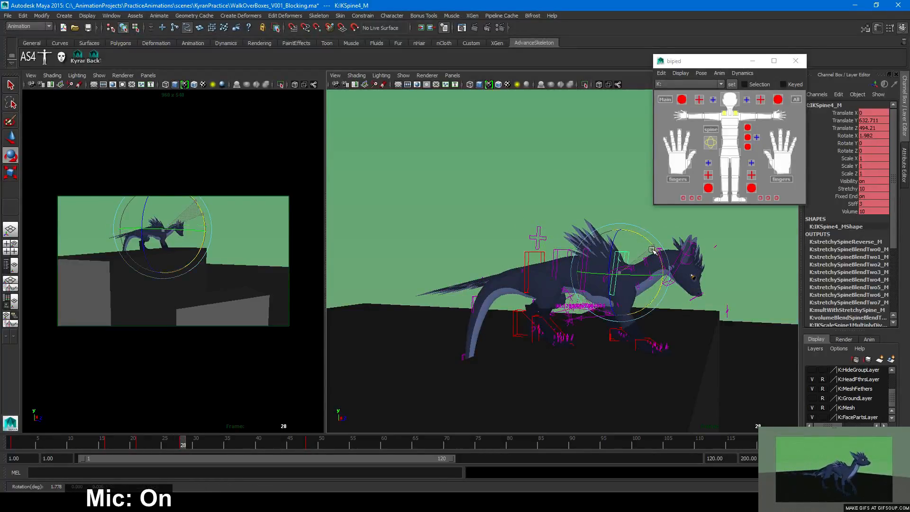
Try rotating the hip control IKSpine1_M to a Rotate X of -7.606 and moving it to Translate Y 620.733 and Translate Z 500.05
click(535, 265)
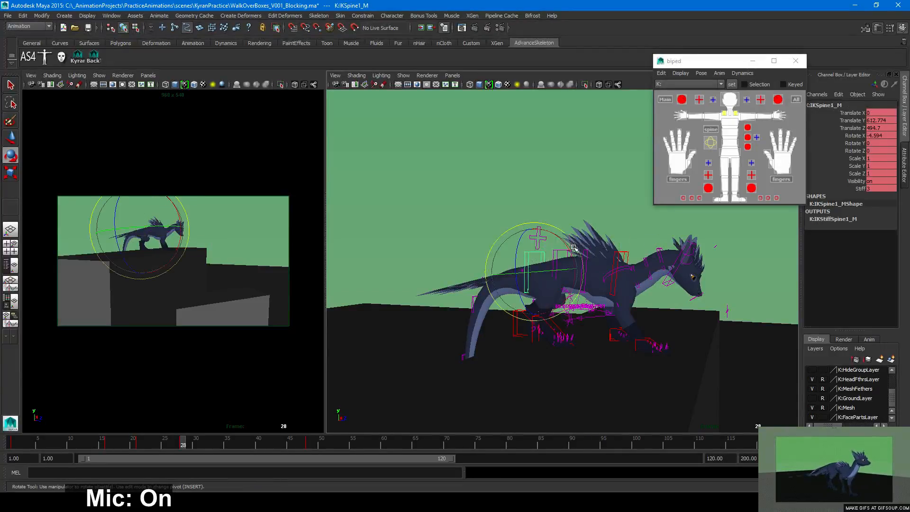
drag(573, 247, 565, 244)
mouse_move(563, 244)
mouse_down()
mouse_move(568, 237)
mouse_move(559, 242)
mouse_up()
key(w)
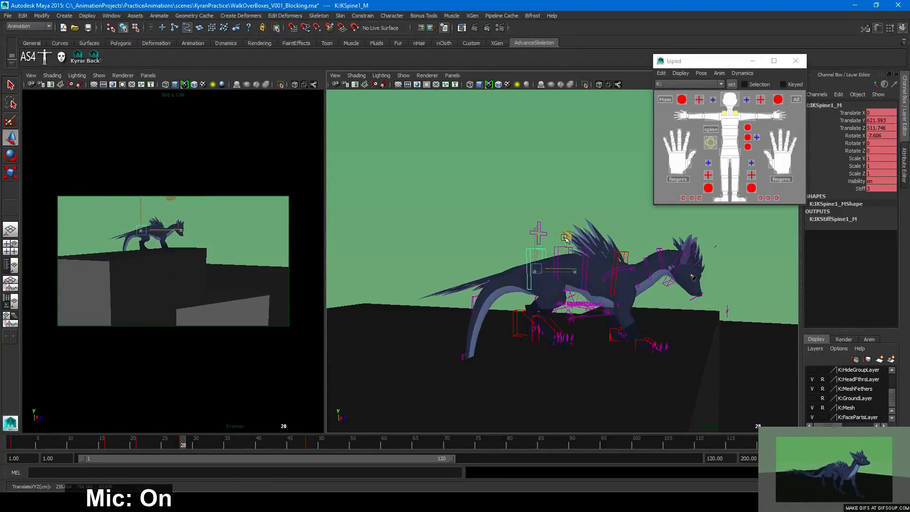
alt+middle_drag(426, 315, 397, 322)
scroll(544, 318, up, 3)
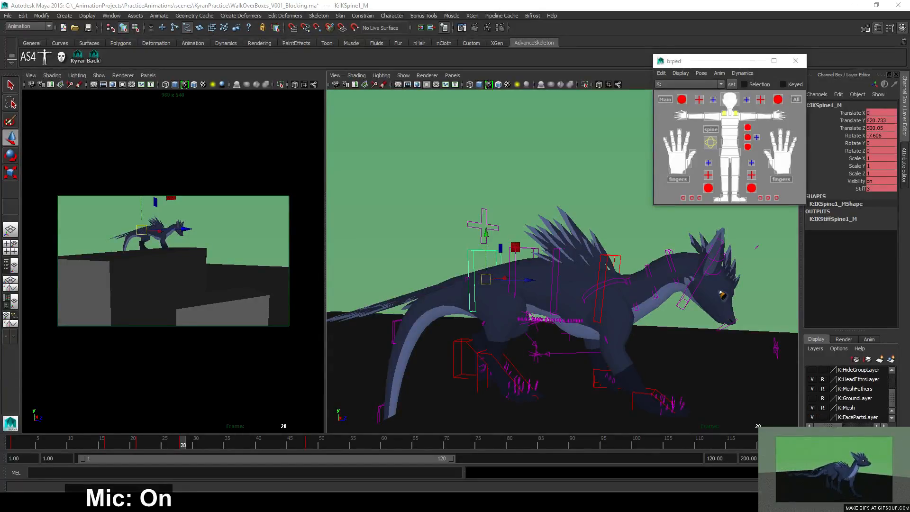
Bring in the browser, open the OMG WOLVES (animations) video, and study the running wolves from about 0:15
drag(909, 108, 798, 104)
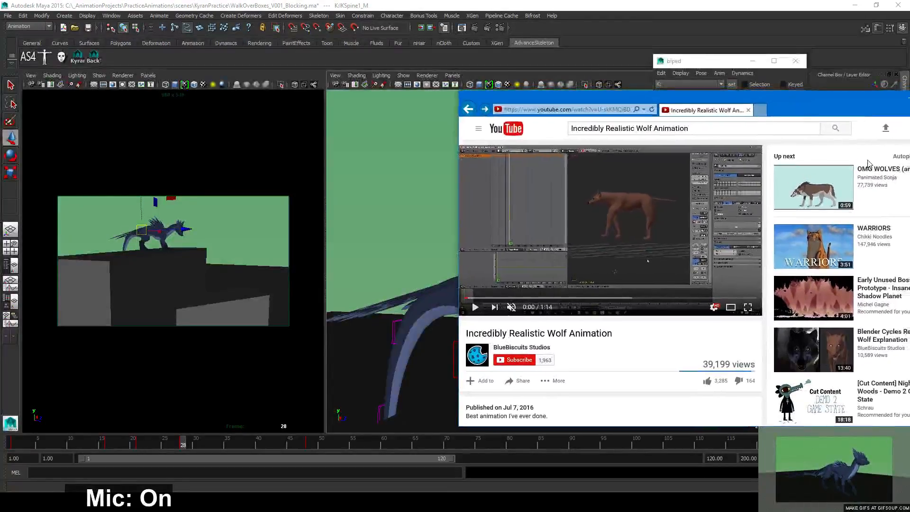
click(877, 171)
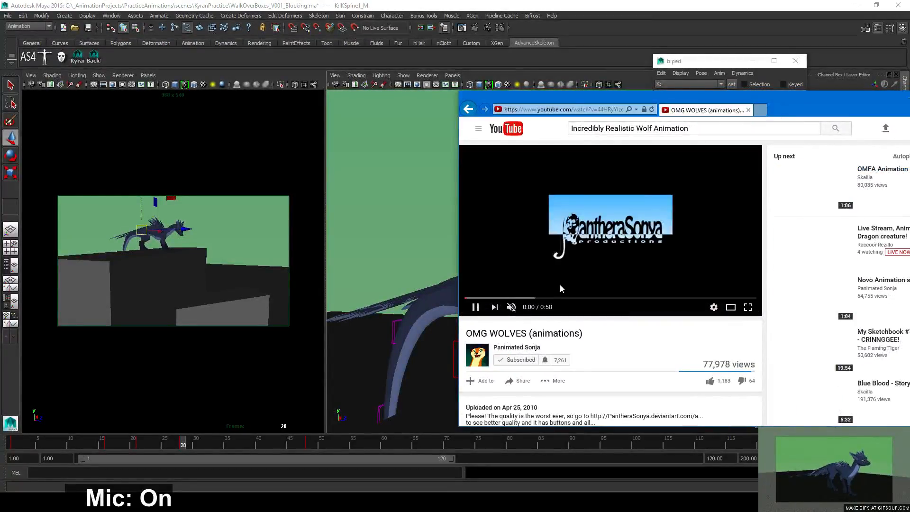
click(543, 298)
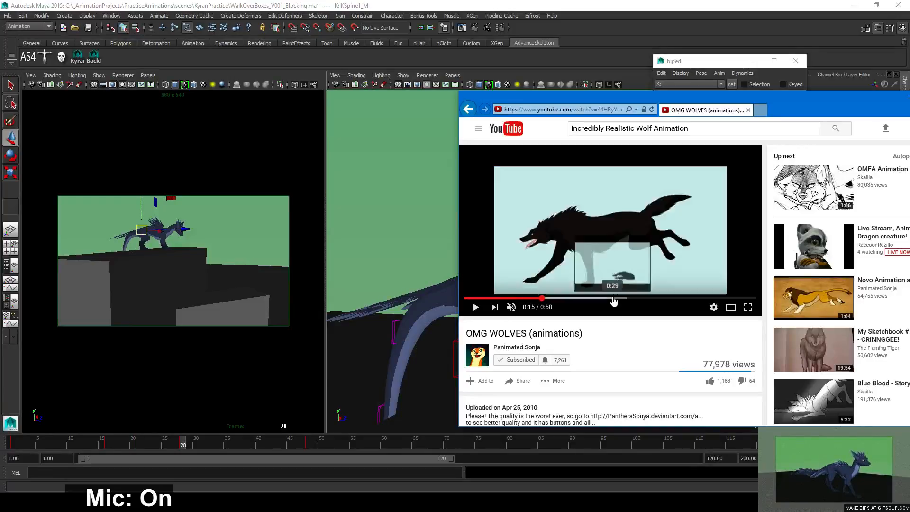
click(693, 183)
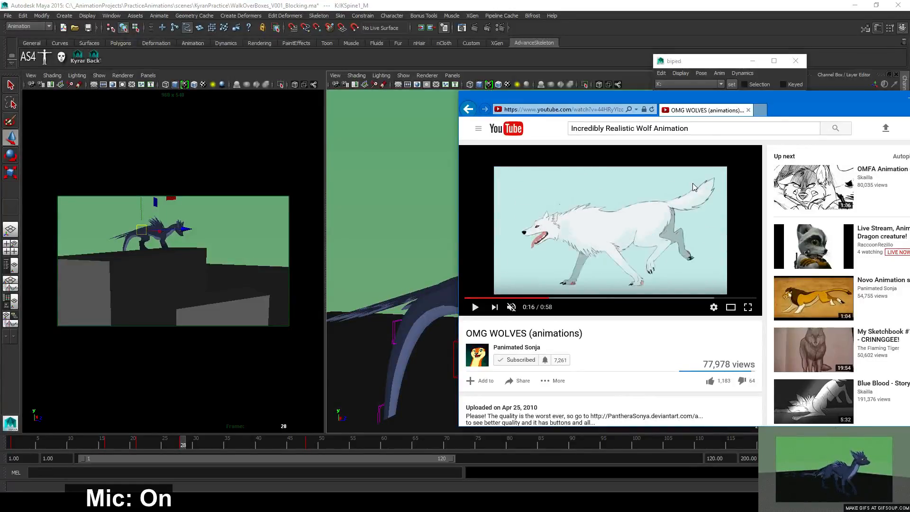
drag(816, 98, 909, 111)
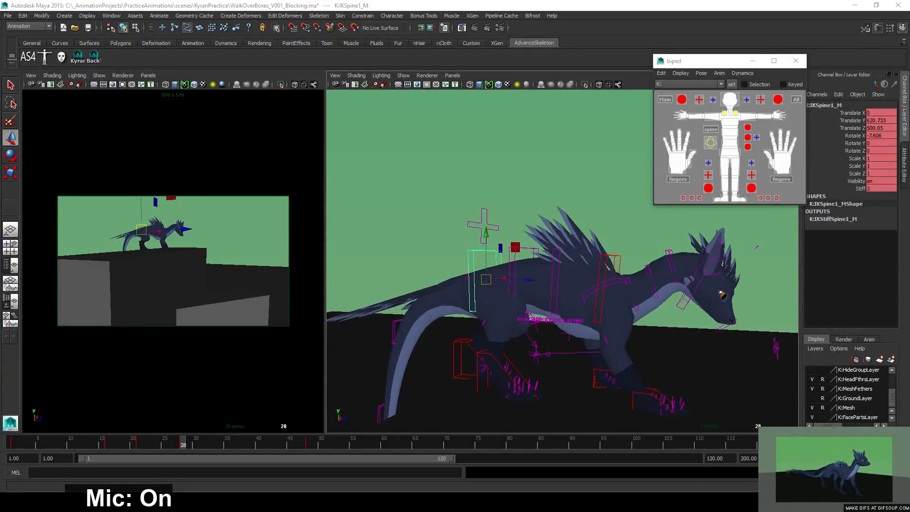
Go back to the Incredibly Realistic Wolf Animation video in the browser, skim through its later part, and return to Maya
drag(909, 110, 811, 103)
click(491, 107)
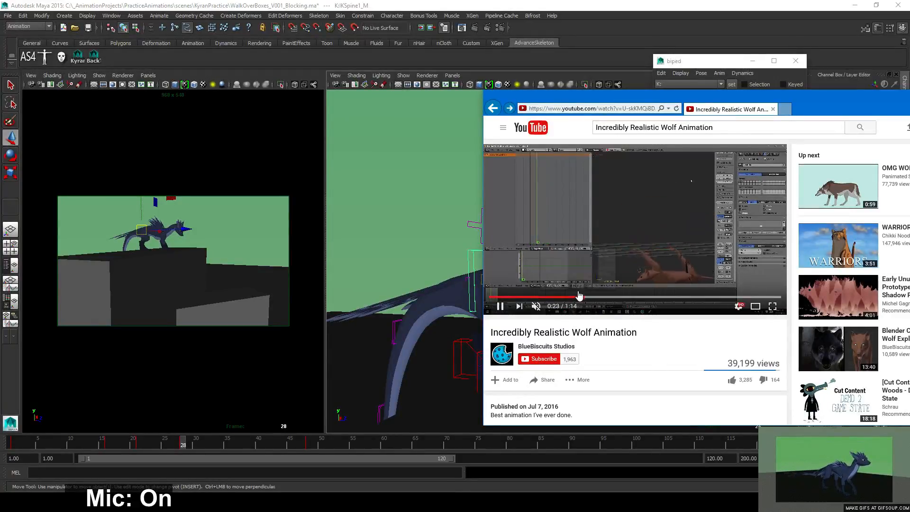
click(709, 297)
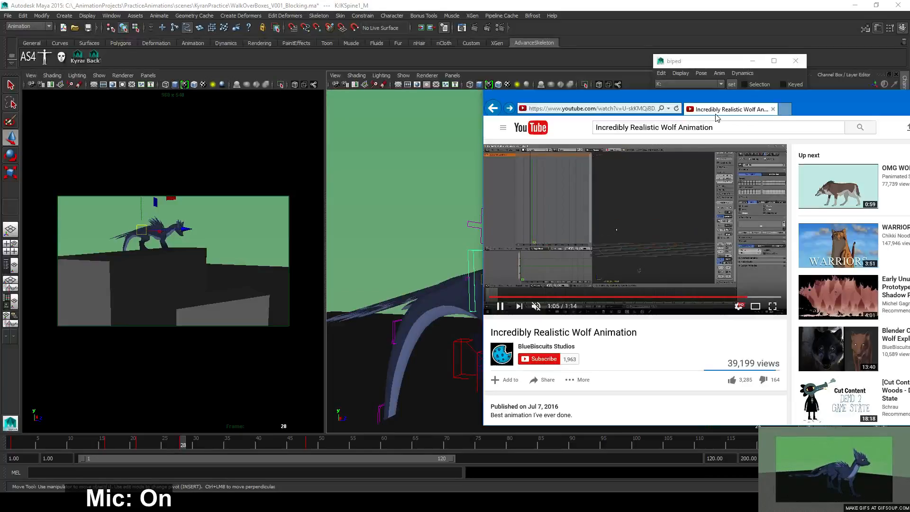
drag(819, 107, 909, 110)
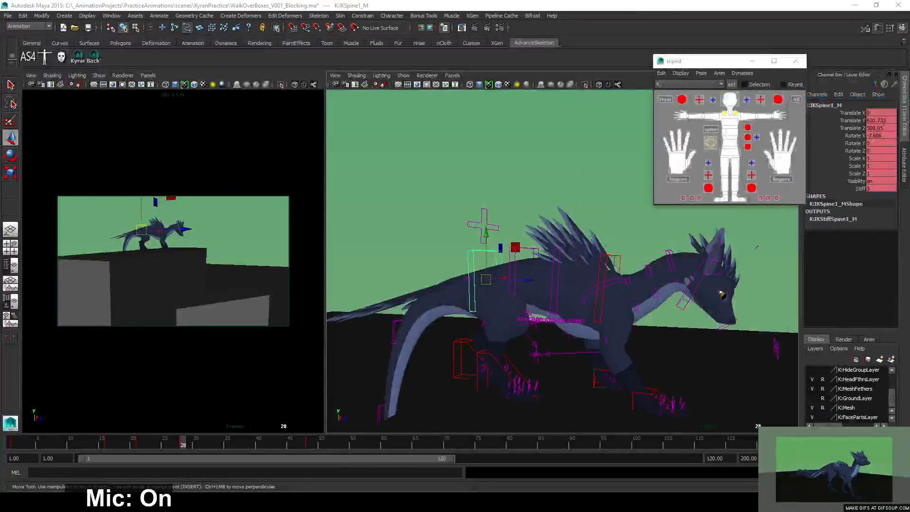
key(alt+Tab)
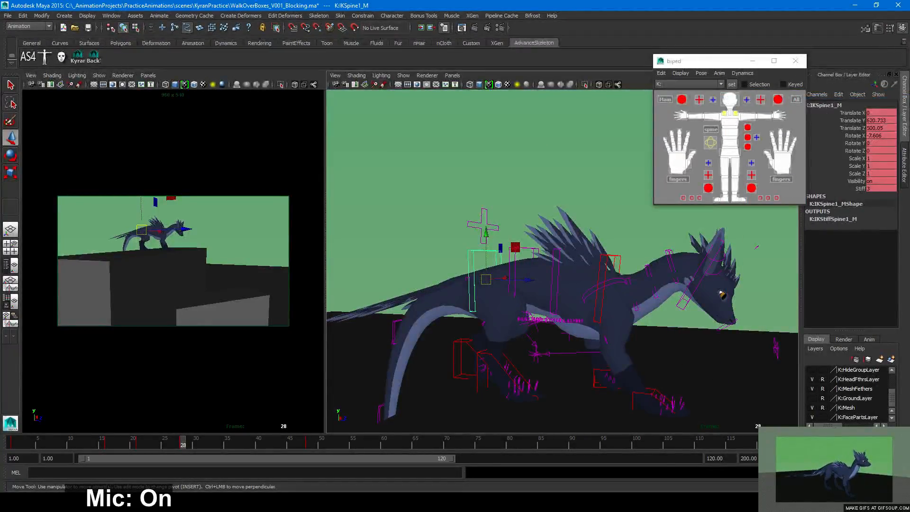
key(alt+Tab)
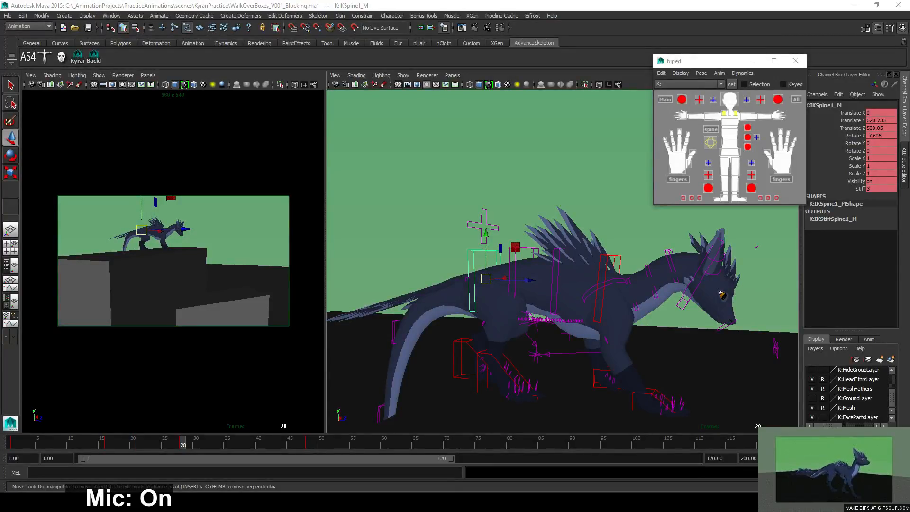
key(alt+Tab)
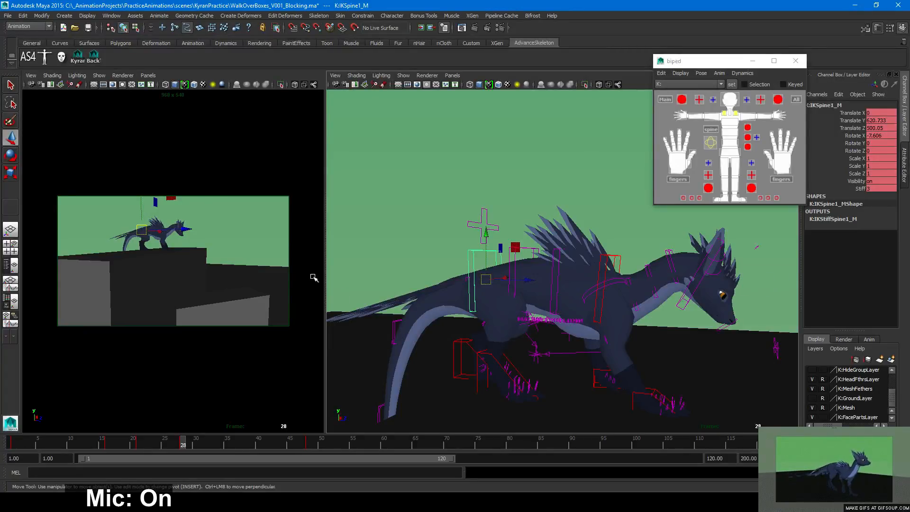
Move the hip control IKSpine1_M to Translate Y 628.003 and Translate Z 509.89, rotate it to a Rotate X of -14.349, and key frame 28
click(182, 444)
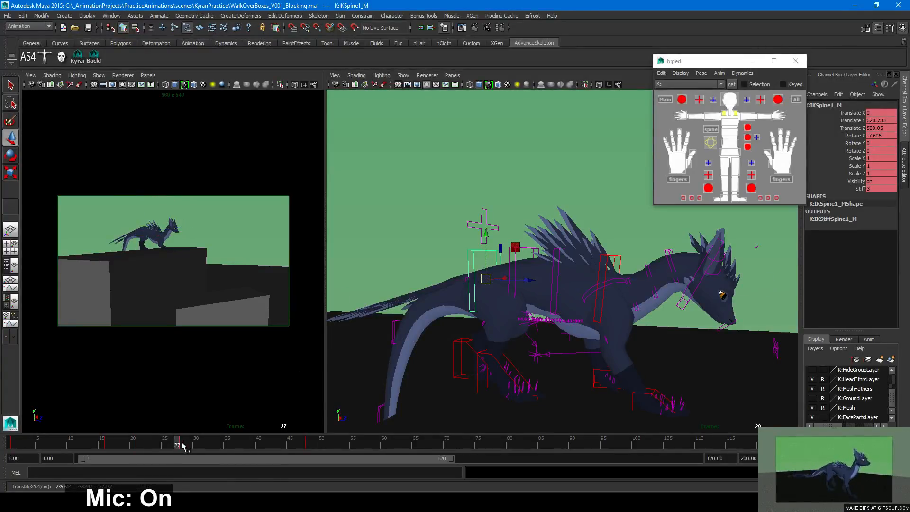
drag(183, 444, 183, 444)
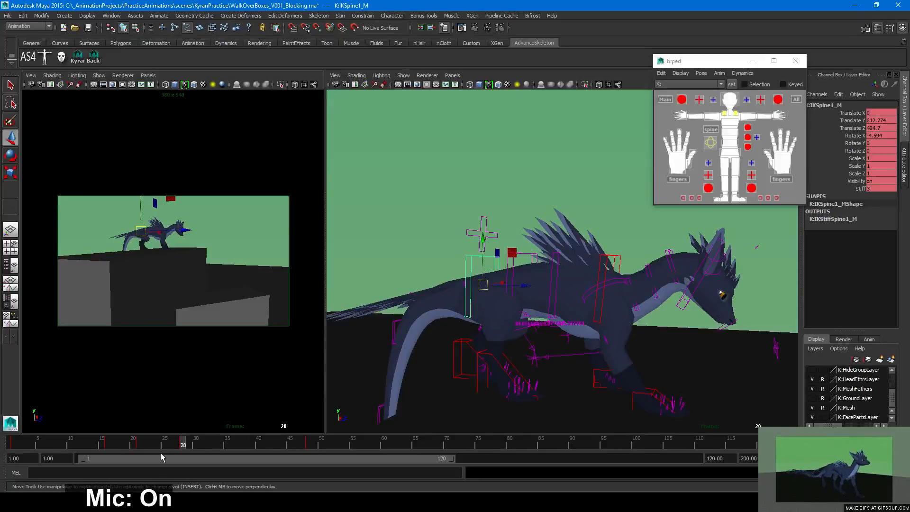
click(176, 445)
click(183, 444)
alt+drag(501, 365, 464, 363)
middle_drag(508, 283, 521, 243)
key(e)
drag(527, 250, 519, 241)
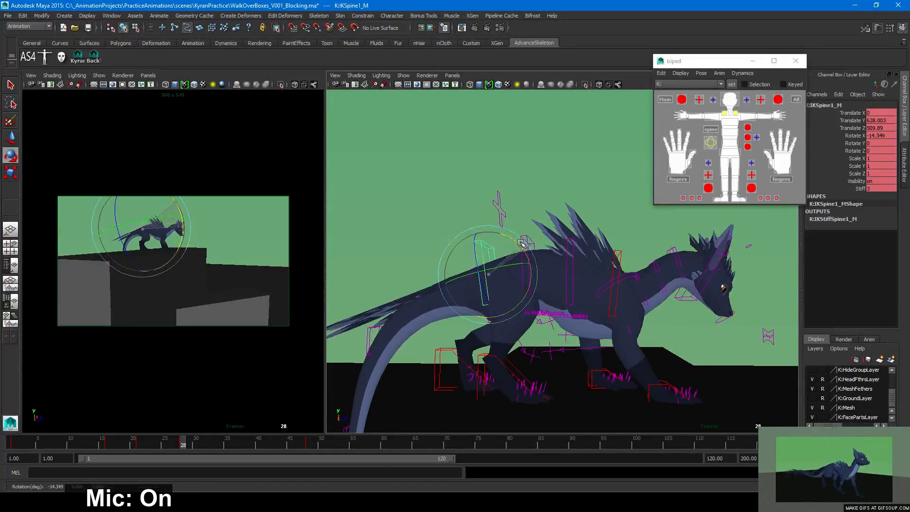
key(w)
key(s)
mouse_move(179, 445)
mouse_down()
mouse_move(169, 443)
mouse_move(183, 444)
mouse_up()
Rotate the hip control IKSpine1_M back to a Rotate X of -9.514 and check the pose around frame 28
key(e)
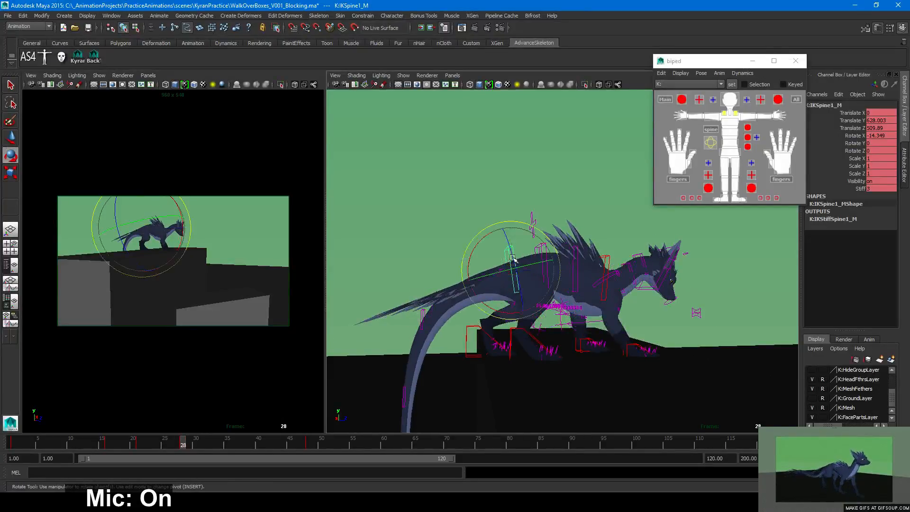
drag(480, 245, 490, 266)
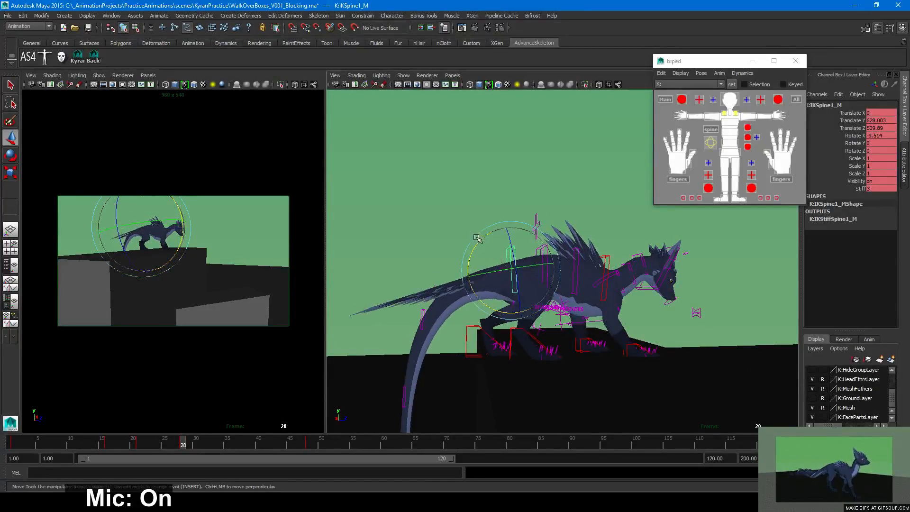
key(w)
mouse_move(183, 444)
mouse_down()
mouse_move(108, 445)
mouse_move(201, 444)
mouse_move(91, 444)
mouse_move(183, 443)
mouse_up()
alt+drag(570, 342, 567, 329)
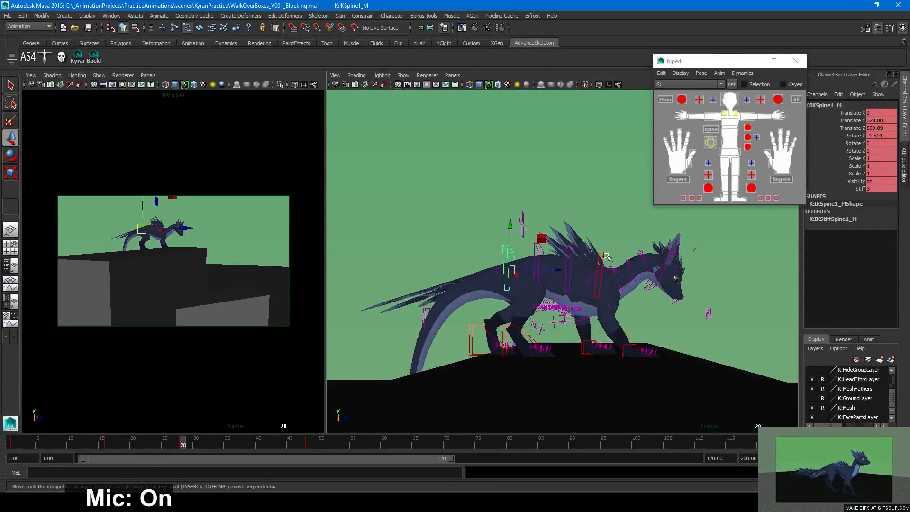
Rotate the chest control IKSpine4_M to a Rotate X of -12.393, move it to Translate Y 627.958 and Translate Z 505.966, and key it
click(599, 285)
key(e)
drag(560, 293, 566, 280)
key(w)
mouse_move(622, 256)
mouse_down()
mouse_move(624, 266)
mouse_move(636, 248)
mouse_up()
key(s)
key(s)
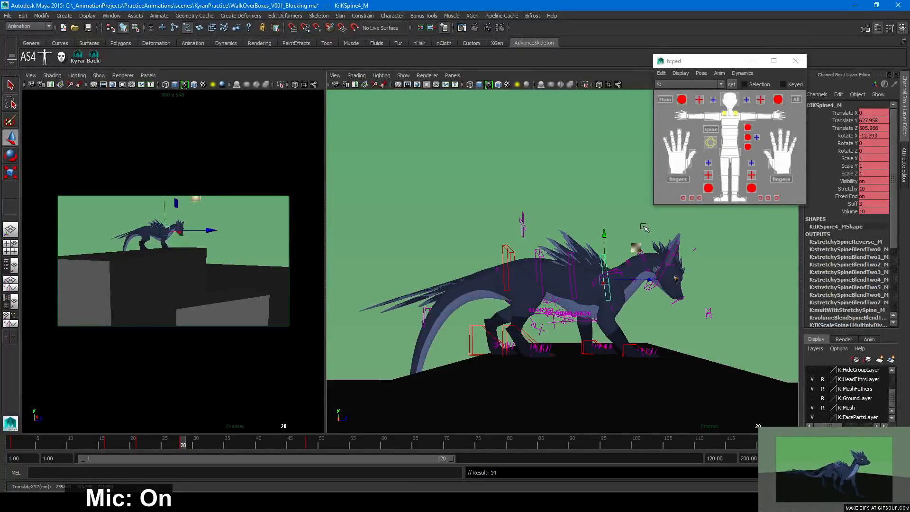
Lower the hip control IKSpine1_M to Translate Y 610.882 at frame 28 and rotate it to a Rotate X of -4.788
click(507, 250)
click(177, 445)
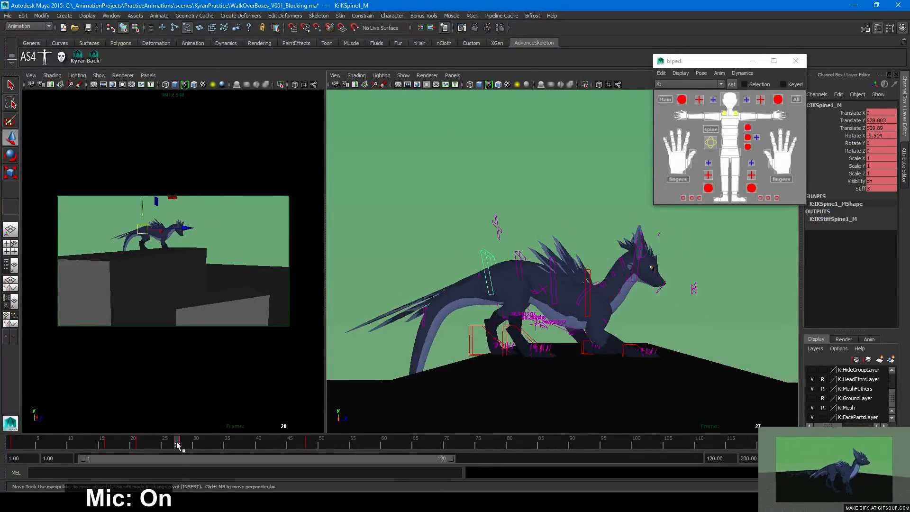
drag(181, 442, 183, 443)
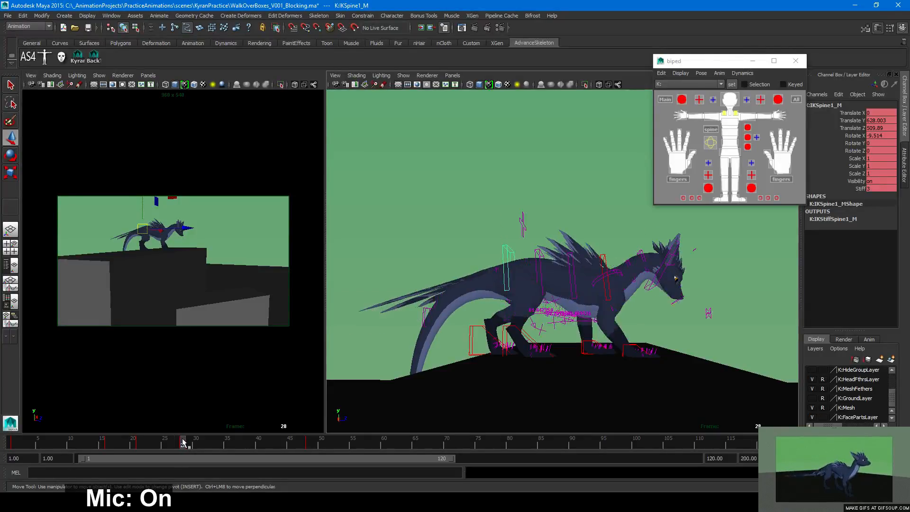
drag(510, 225, 544, 249)
key(e)
key(w)
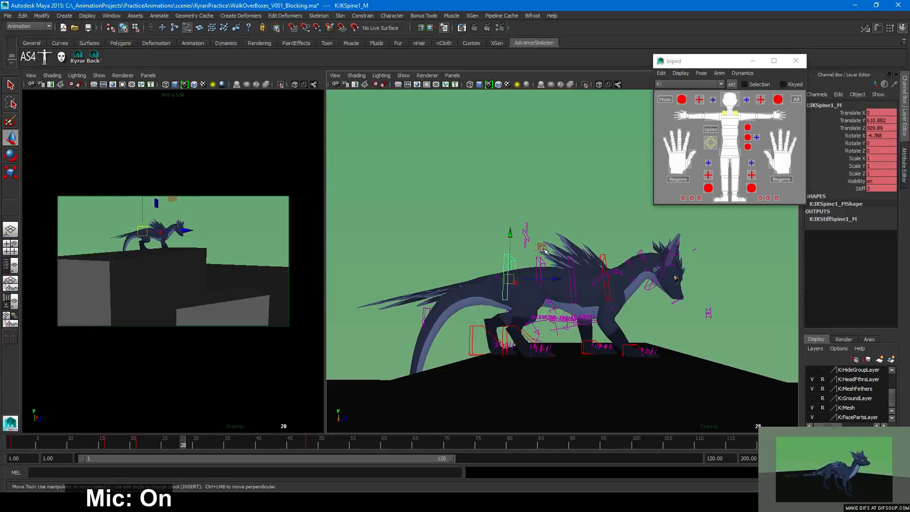
mouse_move(183, 443)
mouse_down()
mouse_move(110, 440)
mouse_move(182, 444)
mouse_up()
Rotate the hip control IKSpine1_M to a Rotate X of -19.388 and move it to Translate Y 624.98 and Translate Z 512.6 at frame 28
key(e)
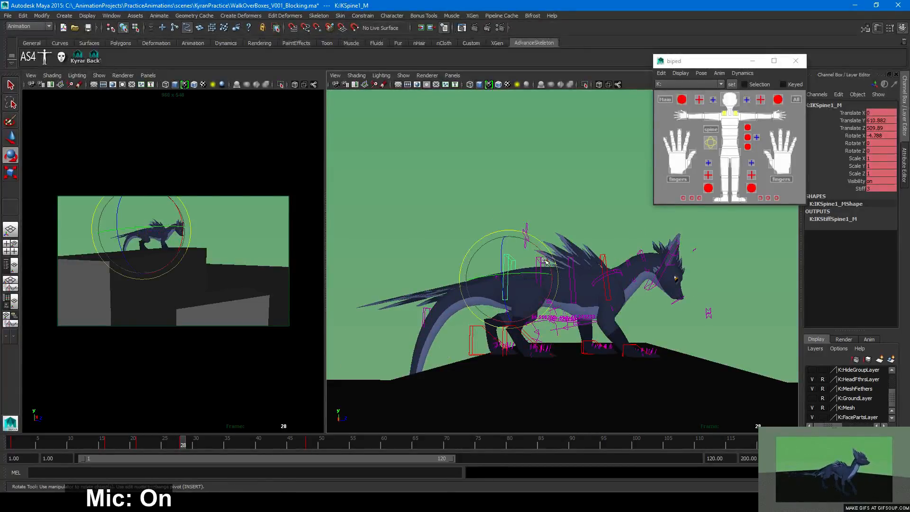
drag(542, 242, 542, 247)
key(w)
middle_drag(542, 247, 544, 240)
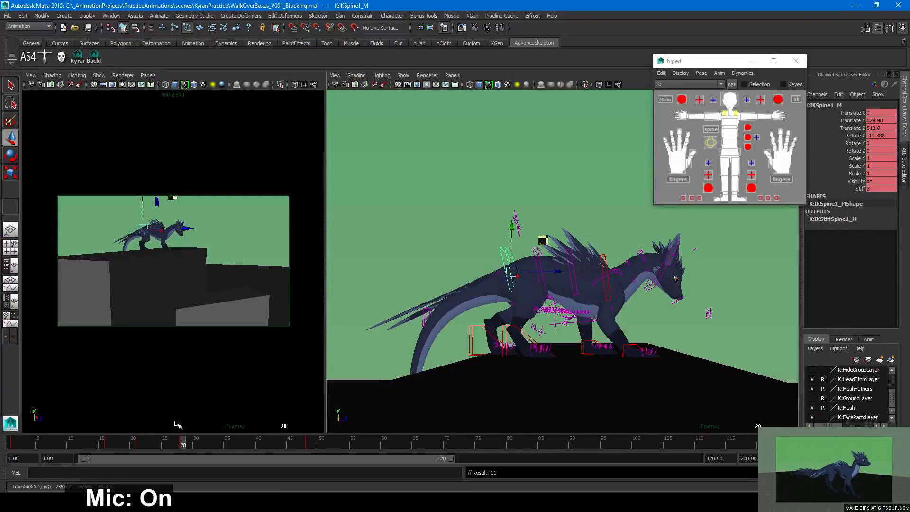
mouse_move(184, 442)
mouse_down()
mouse_move(176, 442)
mouse_move(185, 442)
mouse_up()
alt+drag(591, 309, 578, 343)
mouse_move(182, 438)
mouse_down()
mouse_move(120, 441)
mouse_move(183, 442)
mouse_up()
Nudge the mid-spine control IKSpine3_M, rotate the hip control IKSpine1_M to a Rotate X of -1.942, and key it at frame 28
click(569, 265)
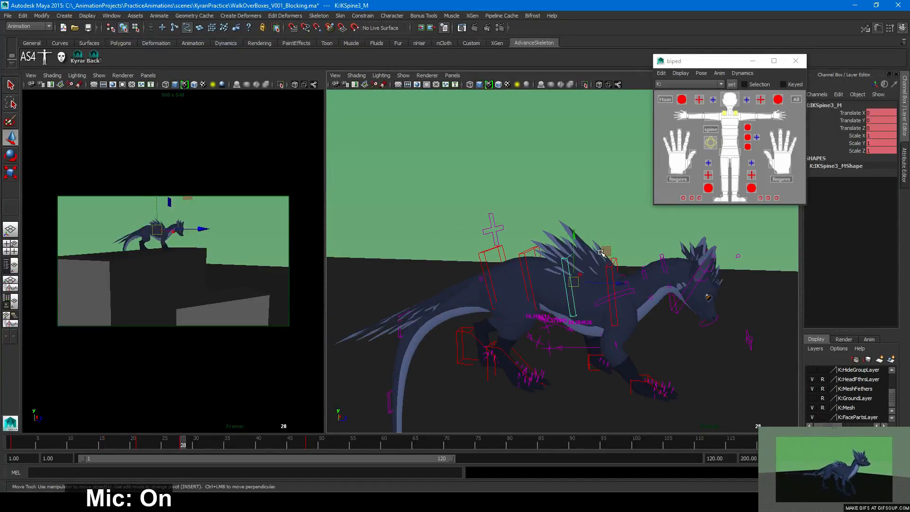
drag(605, 251, 526, 246)
click(525, 260)
click(492, 252)
key(e)
key(w)
alt+drag(581, 329, 593, 331)
key(s)
mouse_move(179, 438)
mouse_down()
mouse_move(106, 431)
mouse_move(209, 436)
mouse_move(168, 438)
mouse_move(183, 437)
mouse_up()
Move the spine control IKSpine2_M to Translate Y 4.553 and Translate Z -1.464 at frame 28, and compare the pose with neighbouring frames
alt+drag(584, 360, 536, 359)
alt+right_drag(536, 359, 463, 356)
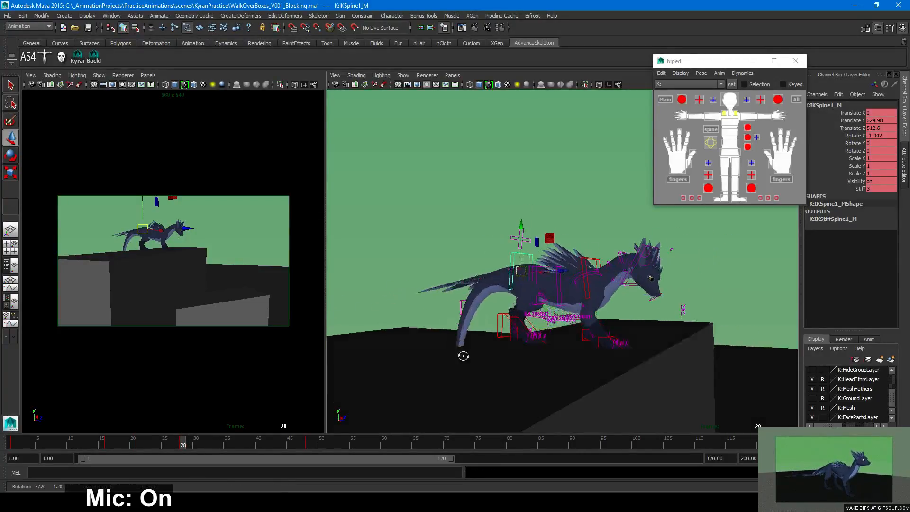
alt+drag(463, 357, 476, 356)
drag(156, 442, 183, 444)
click(543, 277)
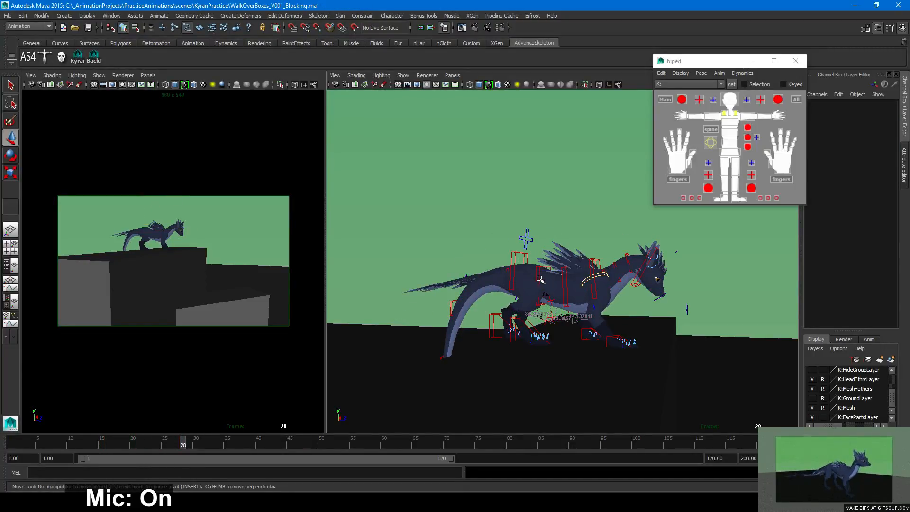
click(540, 276)
drag(572, 252, 572, 244)
alt+right_drag(500, 317, 607, 329)
alt+middle_drag(595, 317, 588, 333)
alt+right_drag(587, 333, 530, 334)
alt+drag(530, 334, 501, 341)
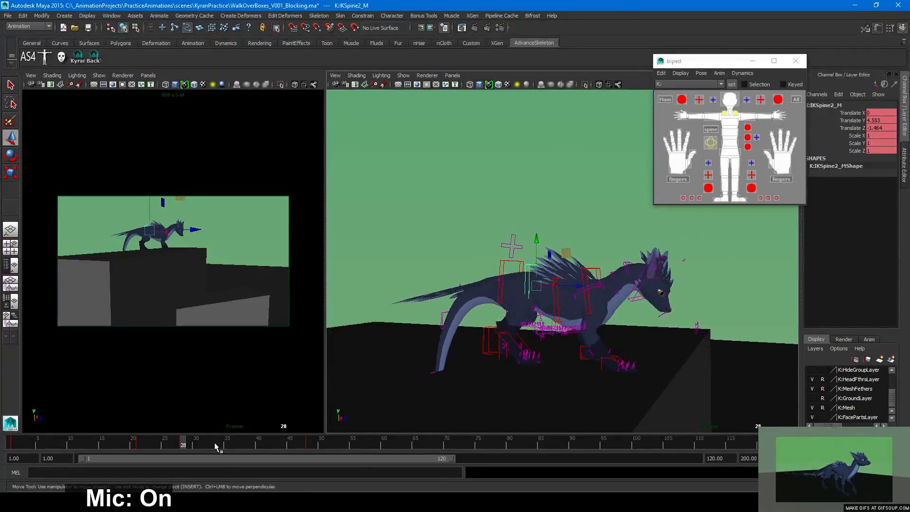
mouse_move(176, 444)
mouse_down()
mouse_move(138, 444)
mouse_move(195, 444)
mouse_move(177, 445)
mouse_move(187, 447)
mouse_up()
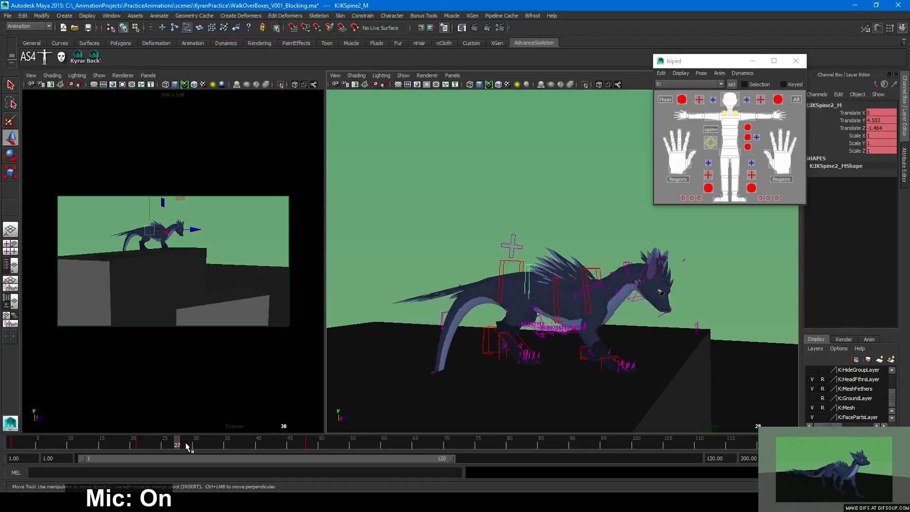
Try rotating the tail base control IKTail1_M in wireframe display, undo the rotation, and restore shaded display
mouse_move(367, 375)
alt+mouse_down()
mouse_move(504, 373)
mouse_move(481, 335)
mouse_move(518, 304)
alt+mouse_up()
key(4)
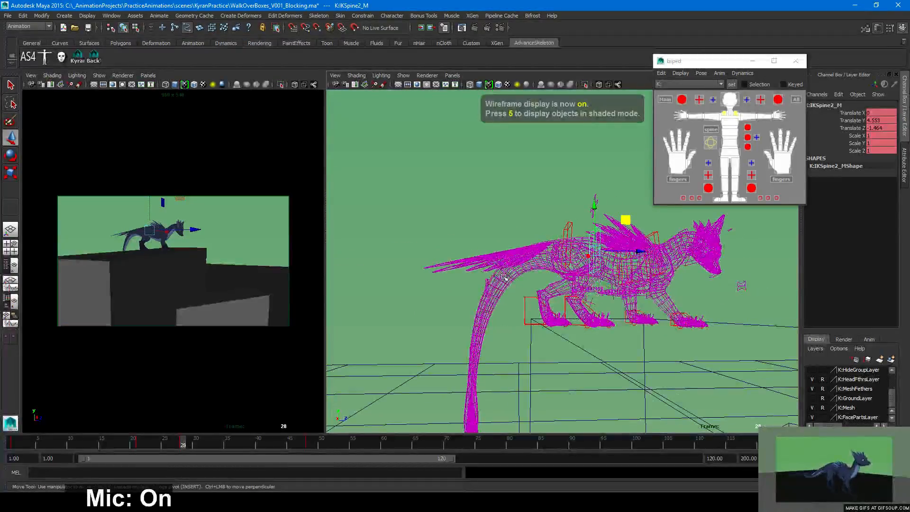
click(487, 285)
click(555, 246)
key(e)
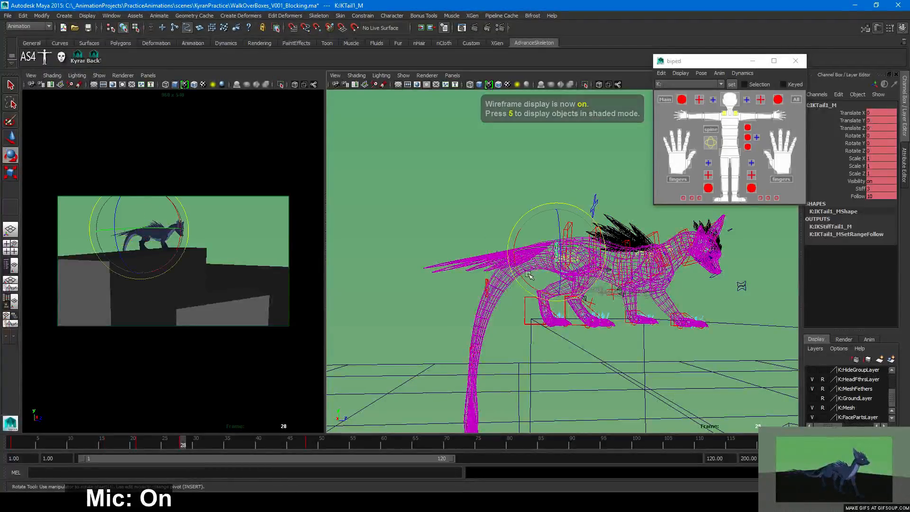
drag(527, 288, 527, 286)
key(ctrl+z)
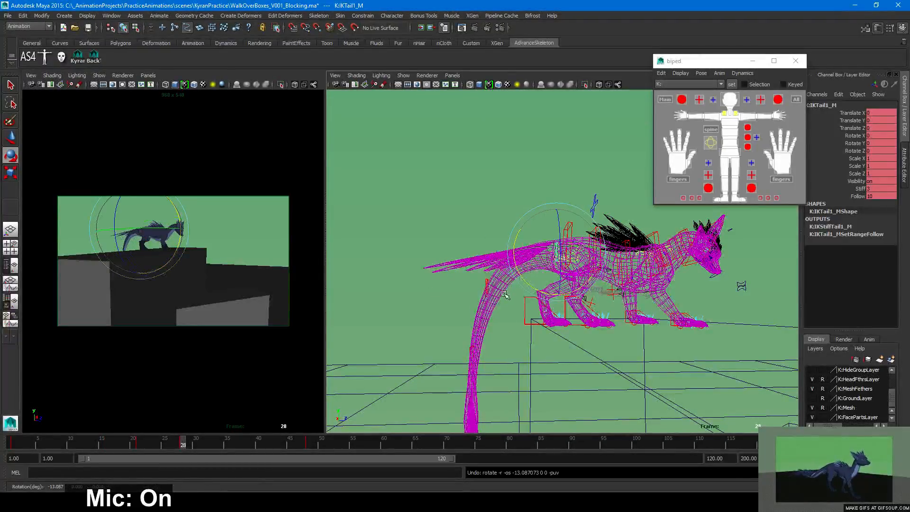
key(5)
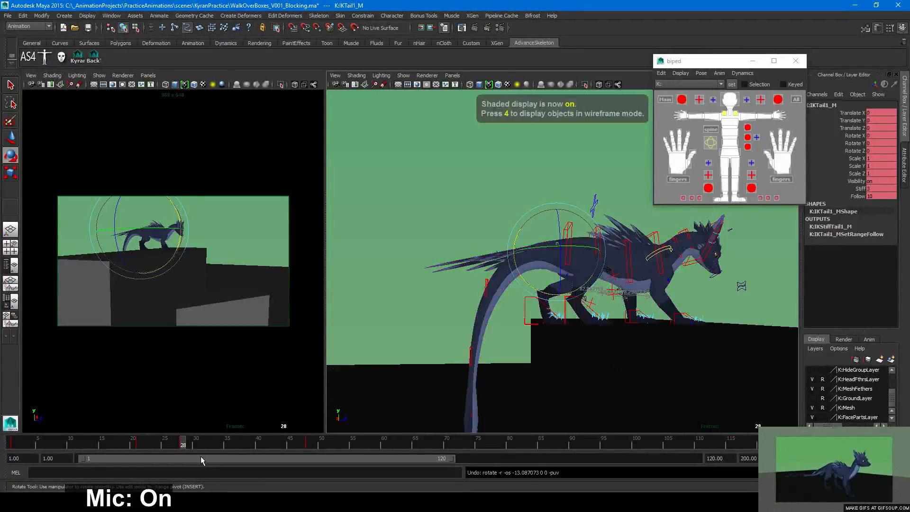
Go to frame 21 and rotate the tail base control IKTail1_M slightly downward
click(171, 444)
mouse_move(160, 447)
mouse_down()
mouse_move(126, 443)
mouse_move(156, 444)
mouse_move(140, 445)
mouse_up()
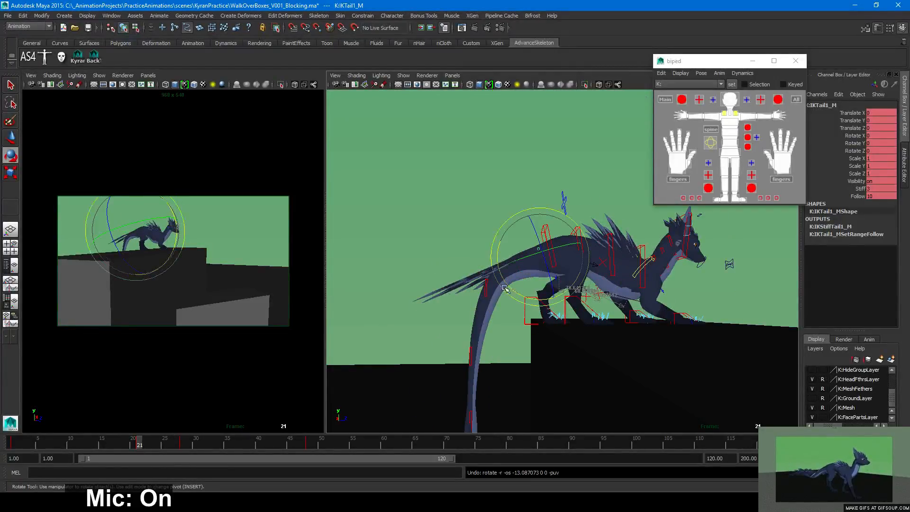
key(w)
key(e)
drag(519, 286, 520, 298)
key(w)
Shift the hanging tail controls toward the box wall at frame 21, and move IKTail2_M to Translate Y 462.154 and Translate Z 467.422
click(485, 288)
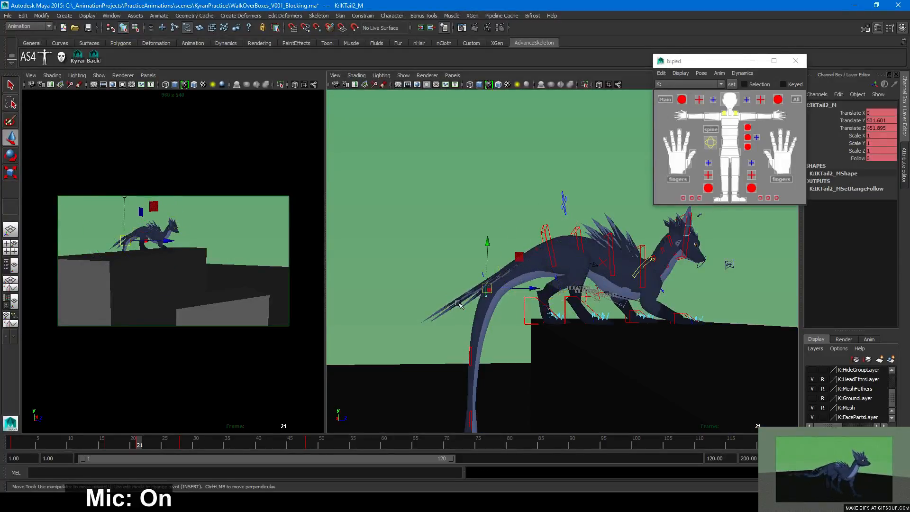
alt+right_drag(496, 364, 416, 363)
alt+middle_drag(501, 320, 504, 286)
click(509, 312)
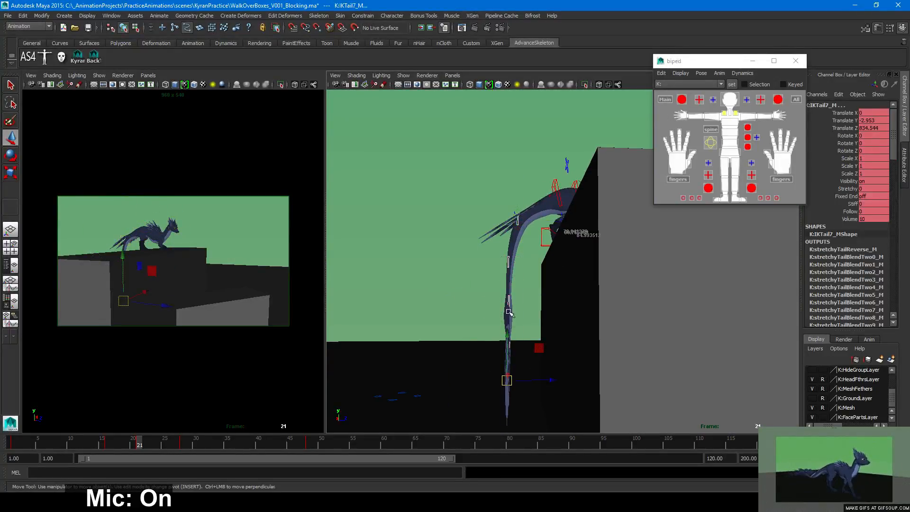
middle_drag(539, 347, 553, 348)
click(556, 199)
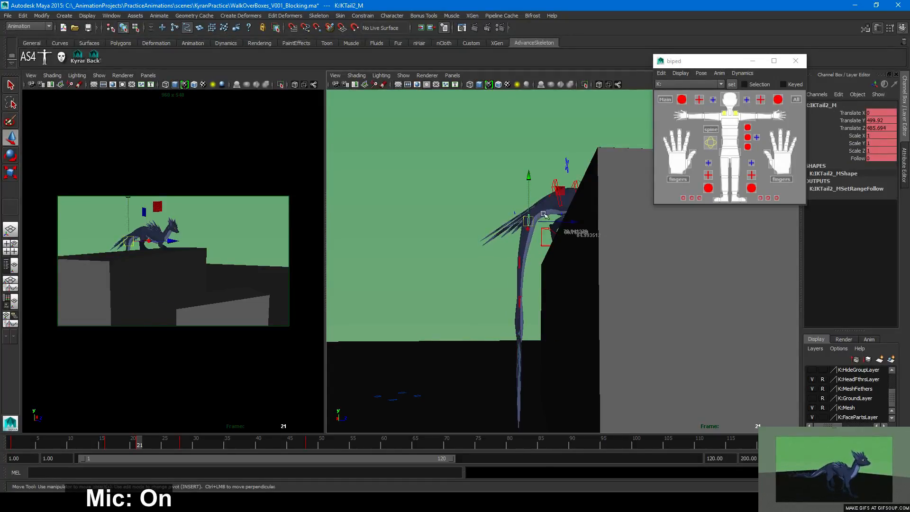
middle_drag(555, 199, 545, 236)
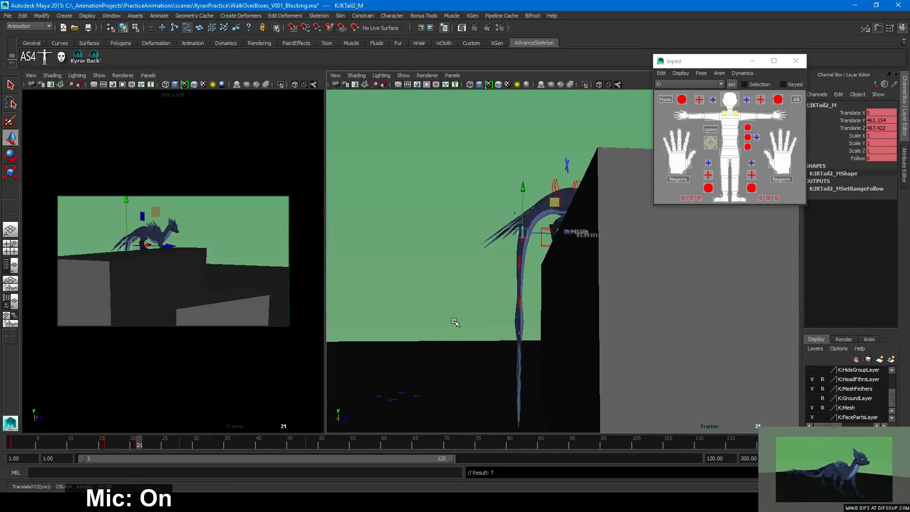
Adjust the tail curve at frame 16, placing IKTail4_M at Translate Y 184.381 and Translate Z 503.644
alt+drag(455, 322, 552, 327)
drag(138, 443, 109, 444)
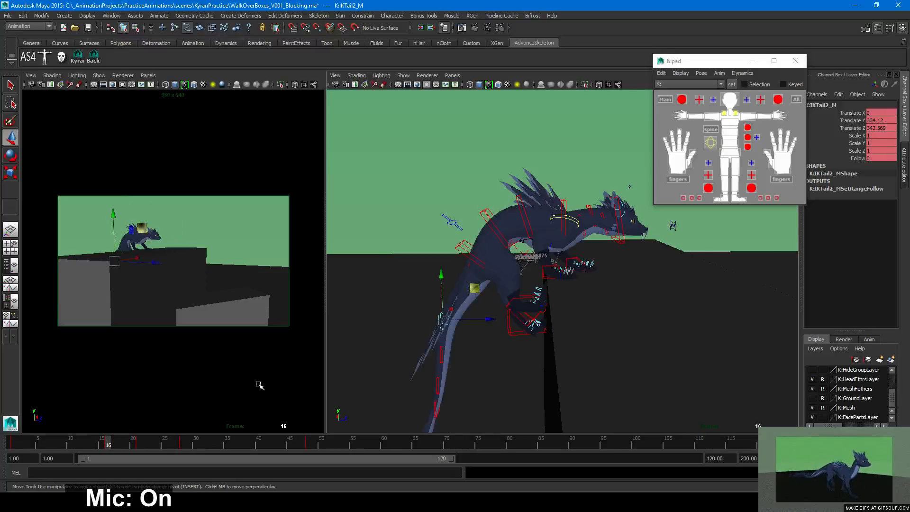
alt+drag(403, 339, 472, 311)
drag(517, 264, 515, 313)
click(483, 320)
click(480, 340)
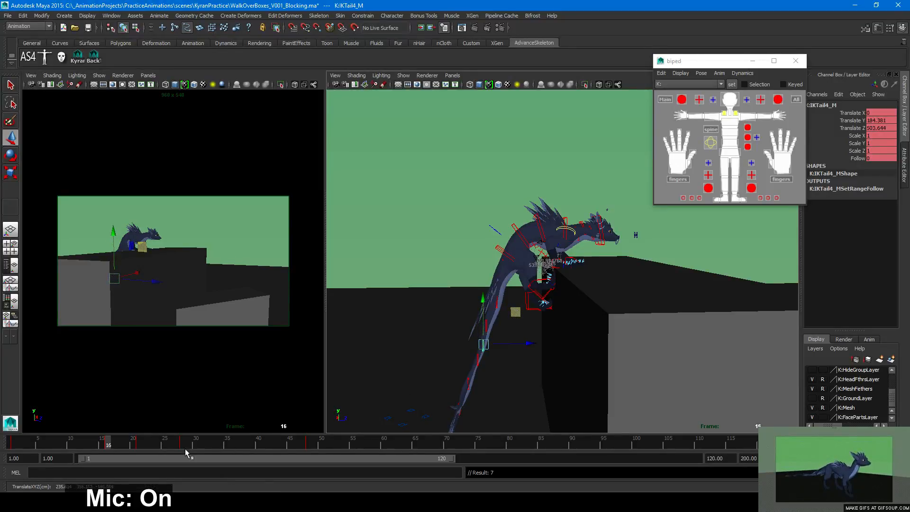
Return to frame 21, move the tail tip control IKTail7_M to Translate Y 12.755 and Translate Z 769.118, and key it
drag(101, 444, 140, 442)
alt+drag(620, 361, 545, 361)
click(532, 363)
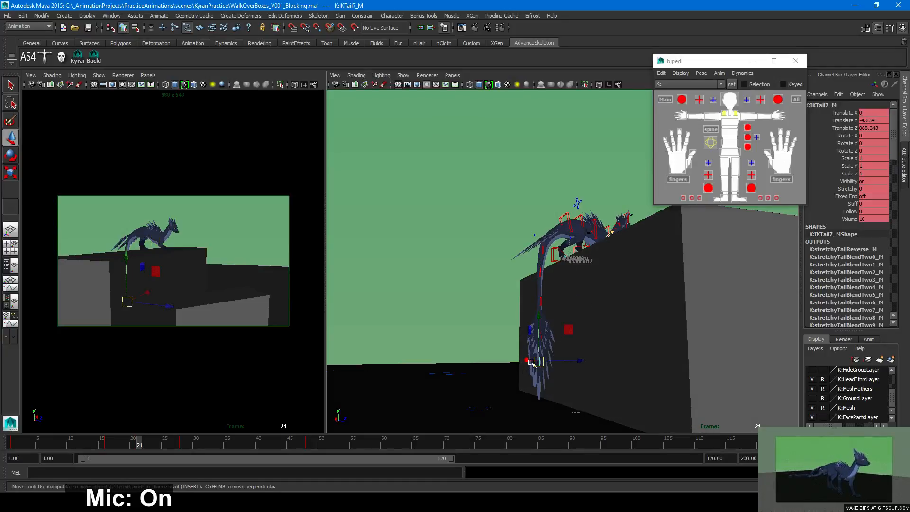
shift+click(541, 336)
mouse_move(568, 310)
mouse_down()
mouse_move(541, 307)
mouse_move(551, 308)
mouse_up()
key(s)
click(523, 359)
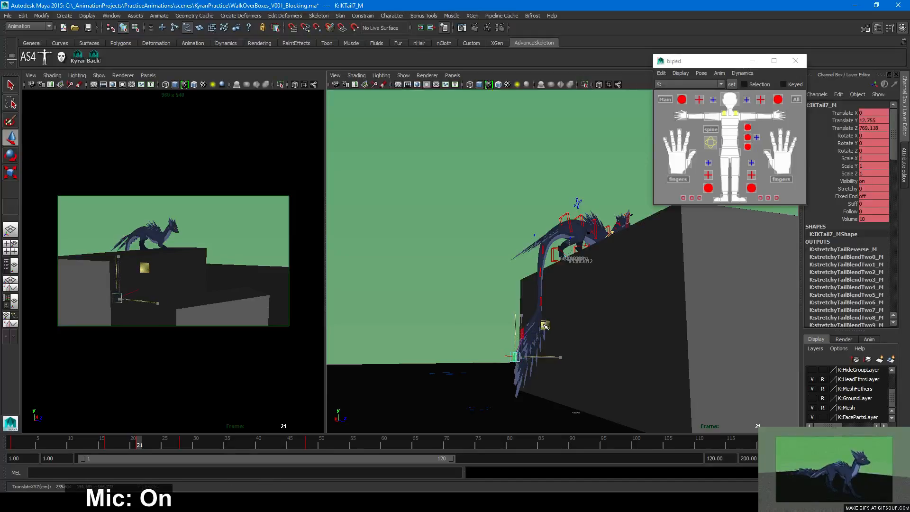
Nudge the lower tail control IKTail5_M and key it at frame 21
click(540, 318)
click(568, 291)
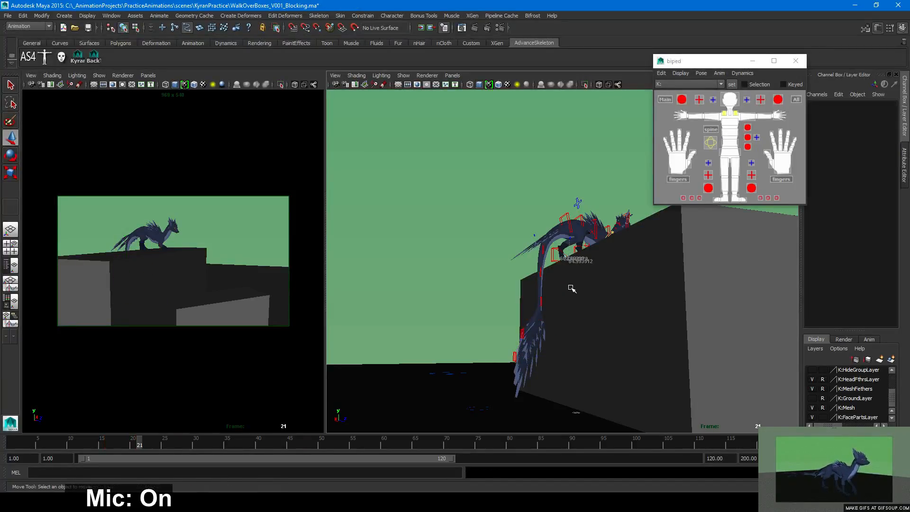
key(ctrl+z)
drag(570, 288, 565, 285)
key(s)
Review the motion from frame 21 up to the reach-down pose at frame 48 from several angles
drag(136, 443, 151, 443)
alt+drag(564, 315, 593, 379)
drag(152, 447, 352, 443)
alt+right_drag(529, 346, 589, 365)
alt+drag(589, 365, 580, 348)
mouse_move(313, 445)
mouse_down()
mouse_move(126, 447)
mouse_move(321, 442)
mouse_move(296, 442)
mouse_up()
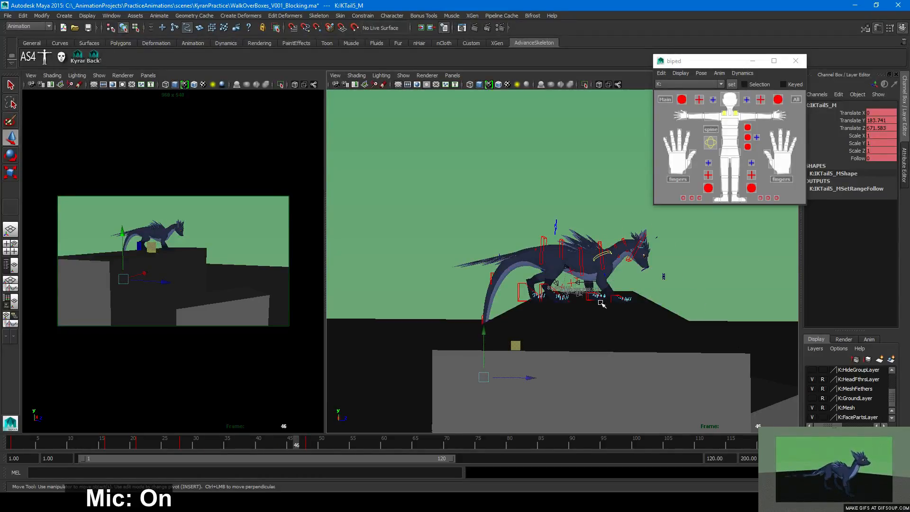
alt+right_drag(600, 303, 681, 323)
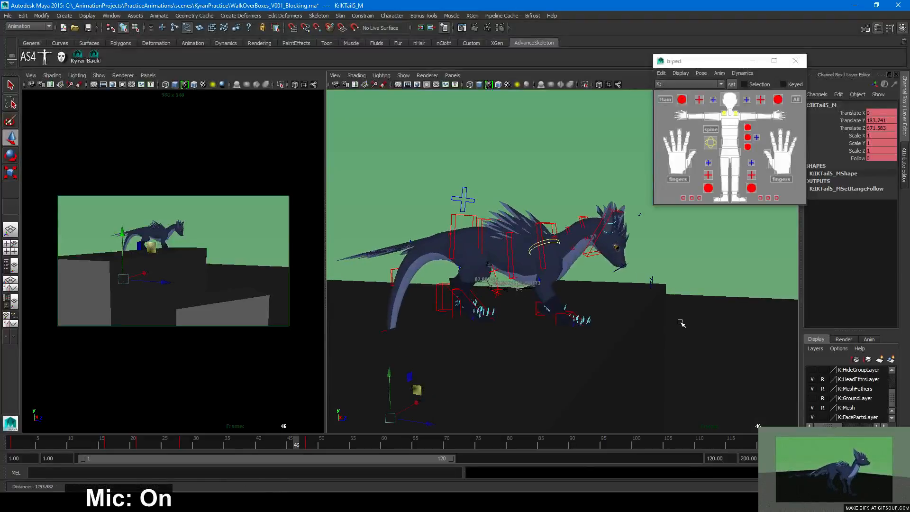
alt+drag(681, 323, 705, 325)
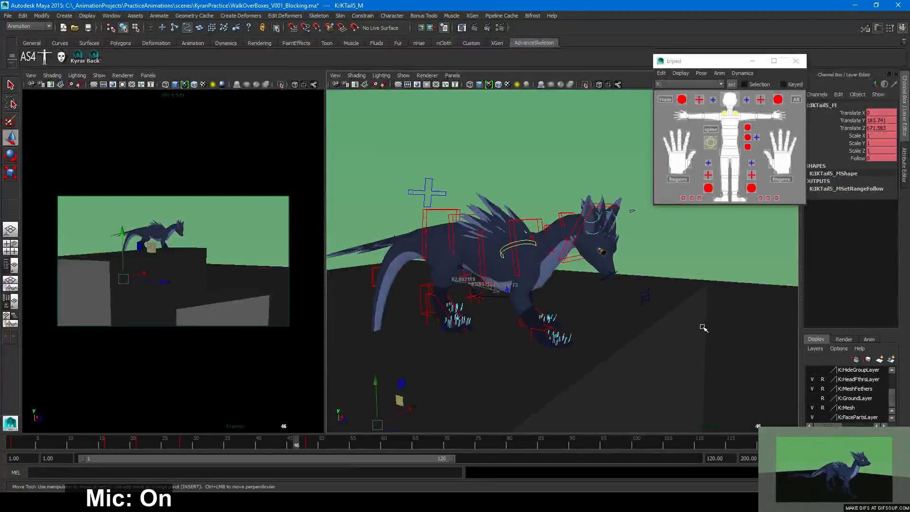
alt+right_drag(679, 335, 601, 324)
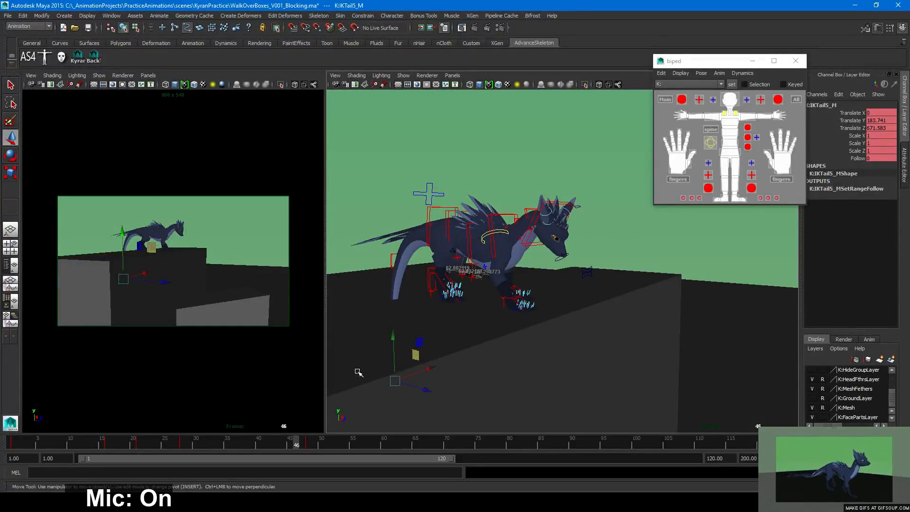
drag(295, 448, 308, 448)
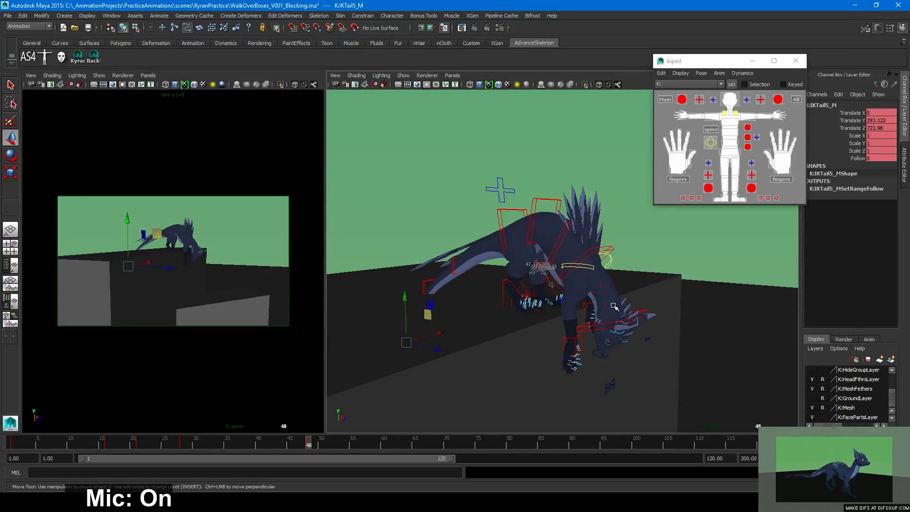
alt+drag(564, 342, 495, 288)
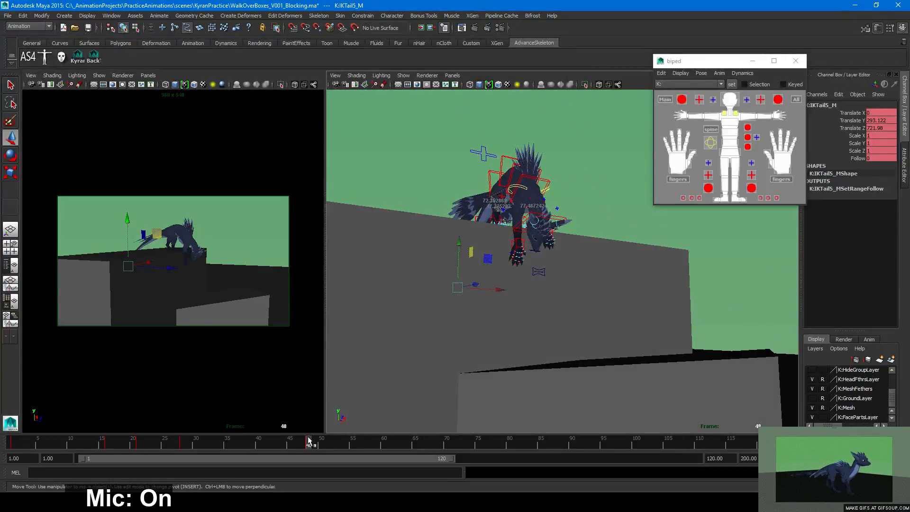
mouse_move(308, 443)
mouse_down()
mouse_move(297, 444)
mouse_move(308, 443)
mouse_up()
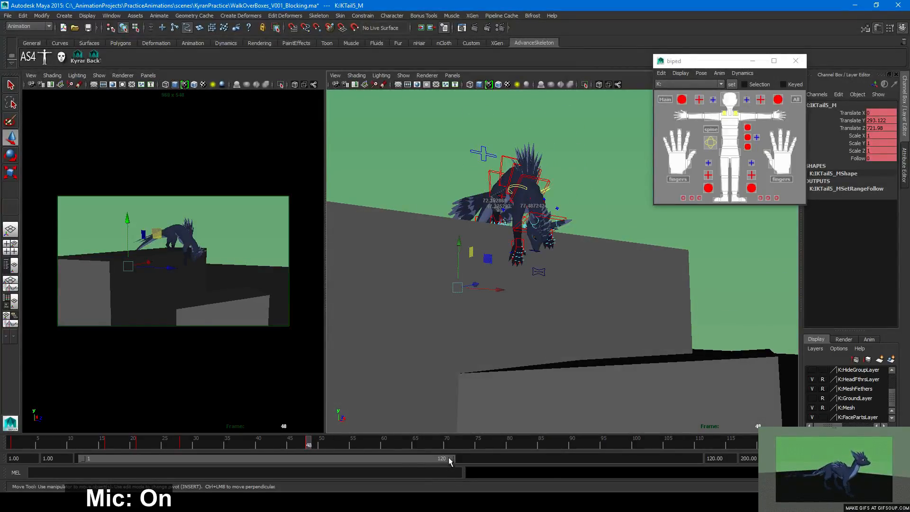
Extend the playback range to end at frame 175 and go to frame 75 for the next pose
drag(451, 458, 611, 464)
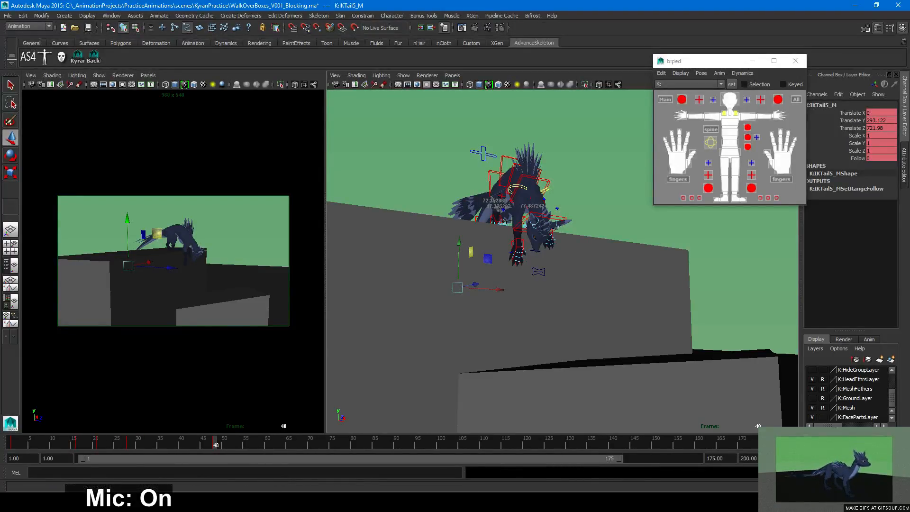
mouse_move(225, 443)
mouse_down()
mouse_move(95, 443)
mouse_move(240, 437)
mouse_move(197, 439)
mouse_move(220, 440)
mouse_up()
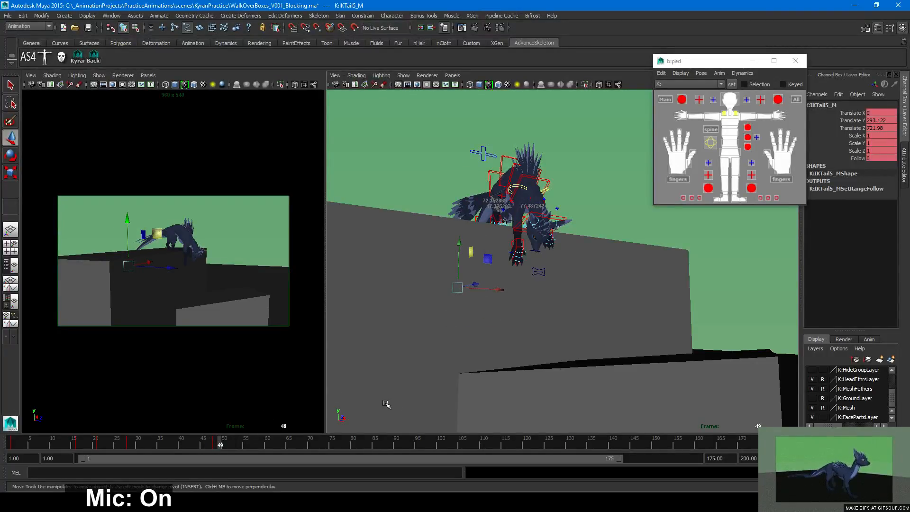
alt+drag(572, 271, 412, 341)
click(224, 443)
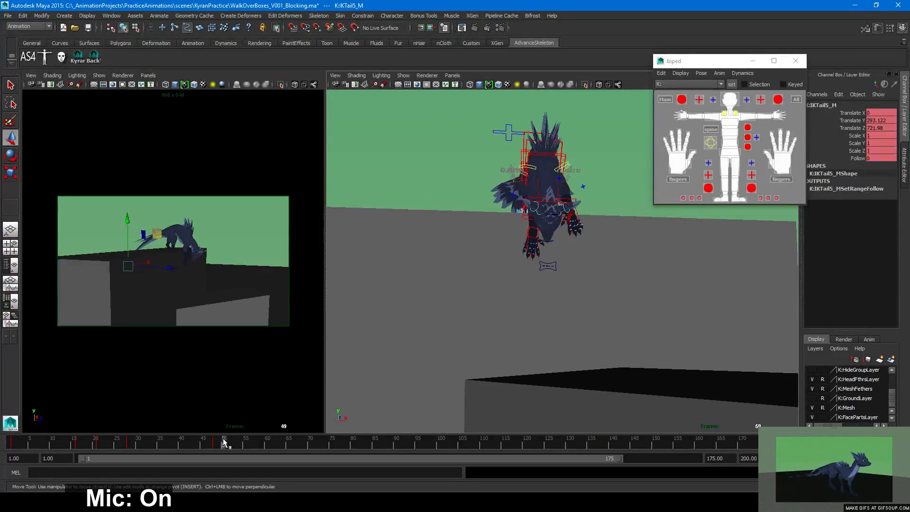
drag(308, 448, 292, 445)
alt+drag(404, 400, 509, 393)
alt+right_drag(509, 394, 468, 377)
drag(291, 446, 332, 446)
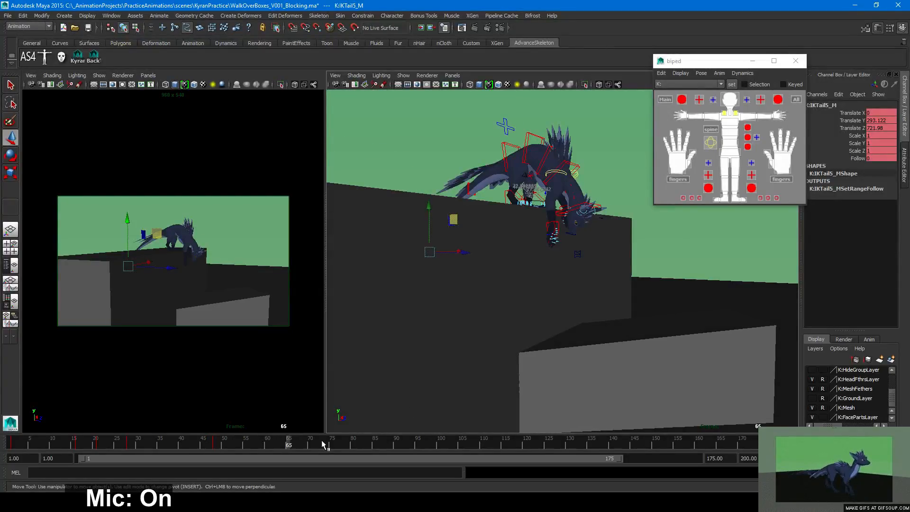
mouse_move(567, 342)
alt+mouse_down()
mouse_move(542, 352)
mouse_move(575, 345)
alt+mouse_up()
Select all of the rig's controls, key them at frame 75, and examine the pose against the lower box
click(796, 100)
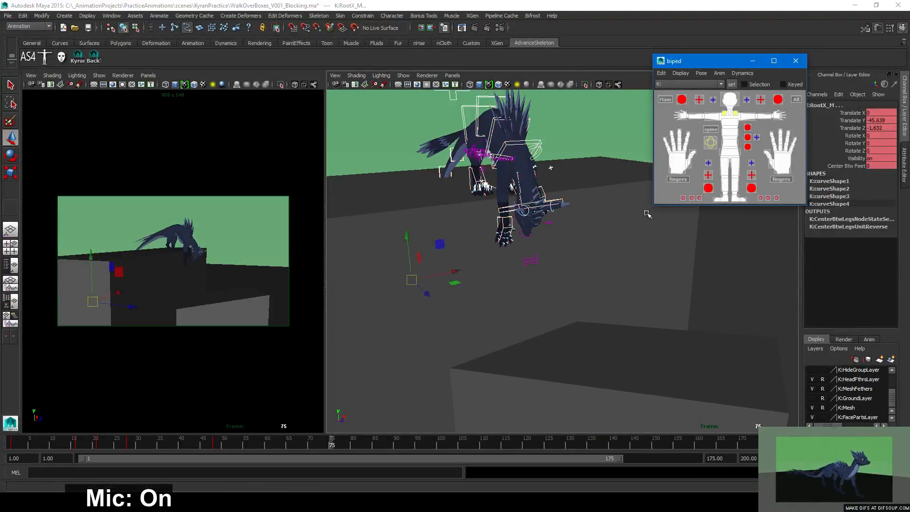
alt+drag(616, 232, 530, 246)
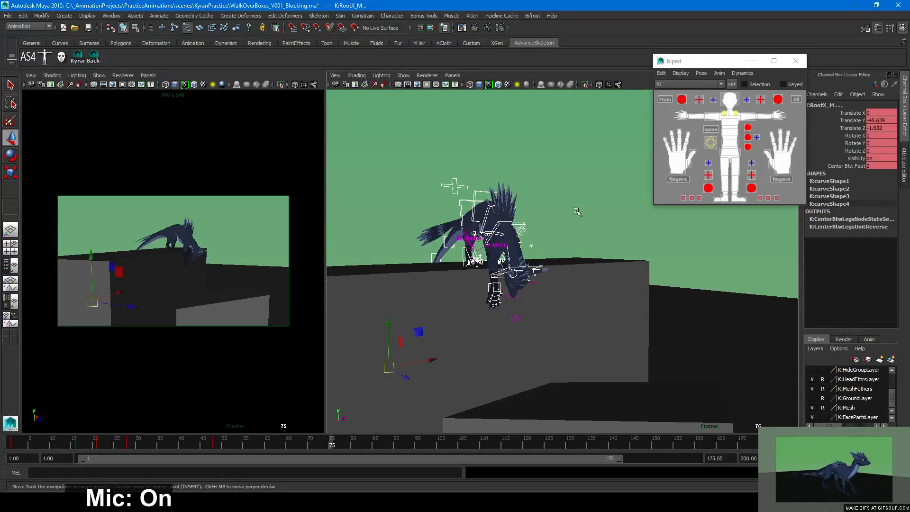
alt+drag(572, 231, 596, 215)
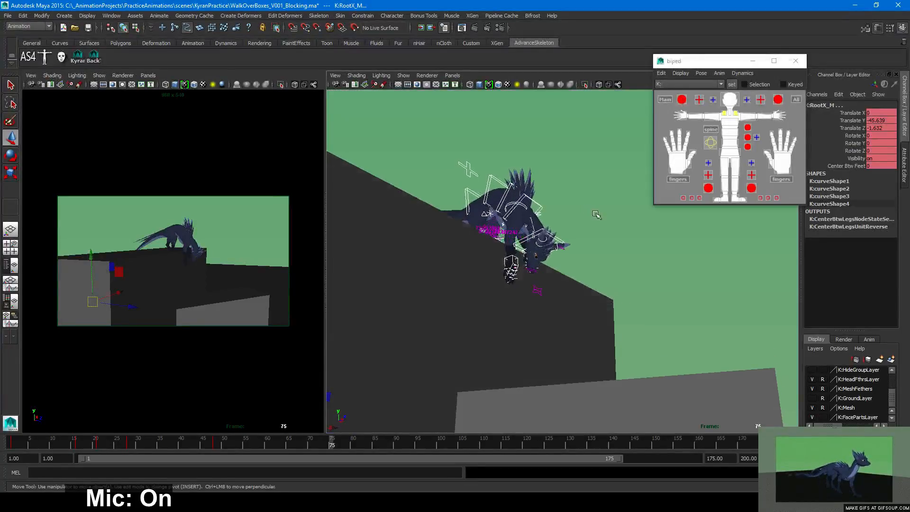
drag(223, 444, 221, 441)
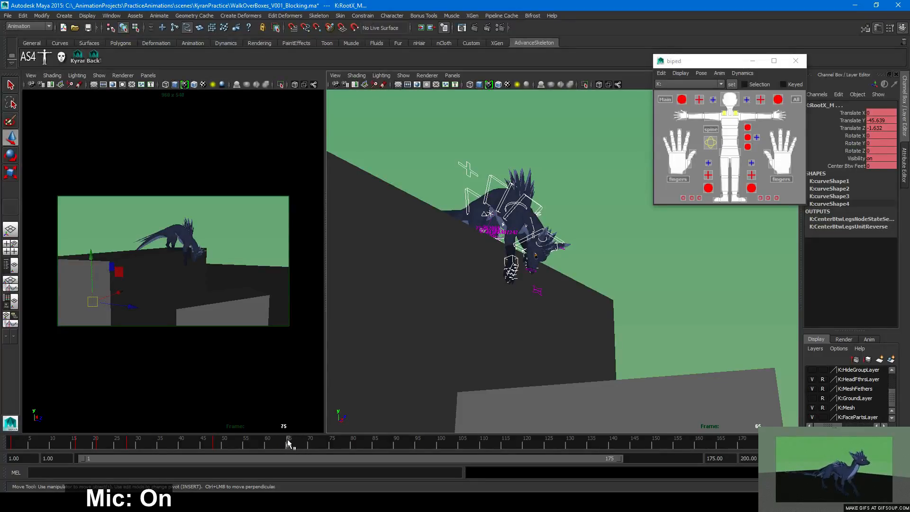
drag(279, 441, 530, 383)
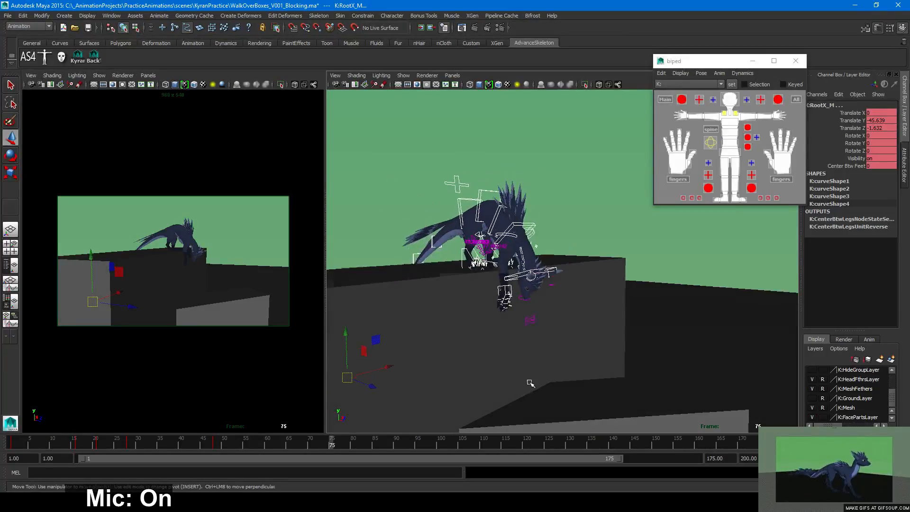
drag(331, 444, 356, 443)
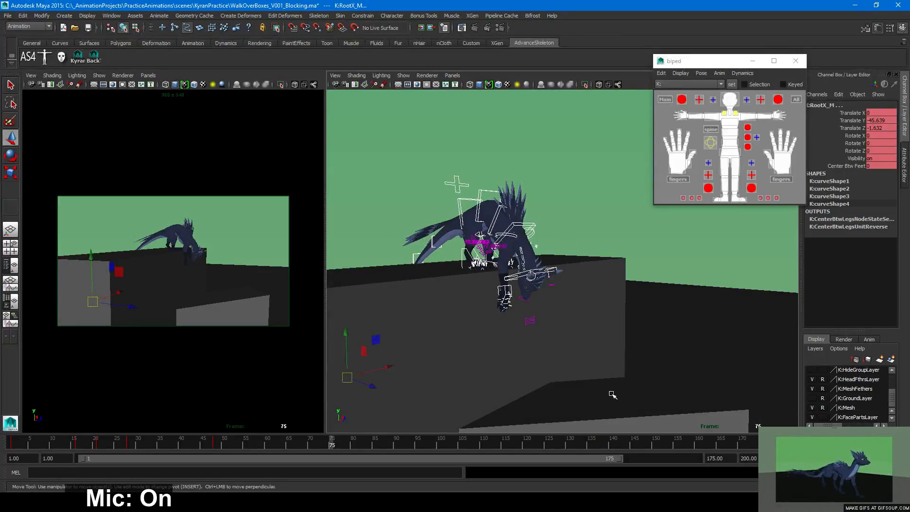
alt+drag(607, 394, 344, 432)
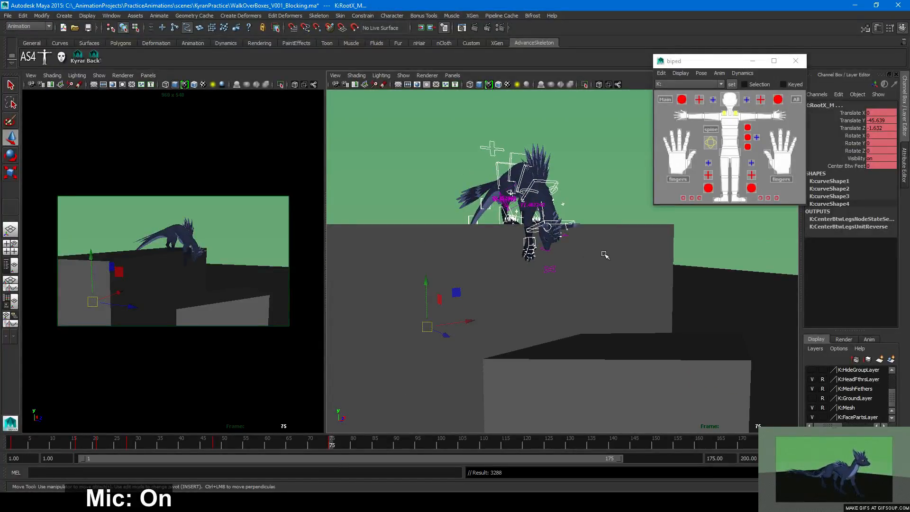
alt+drag(605, 255, 601, 235)
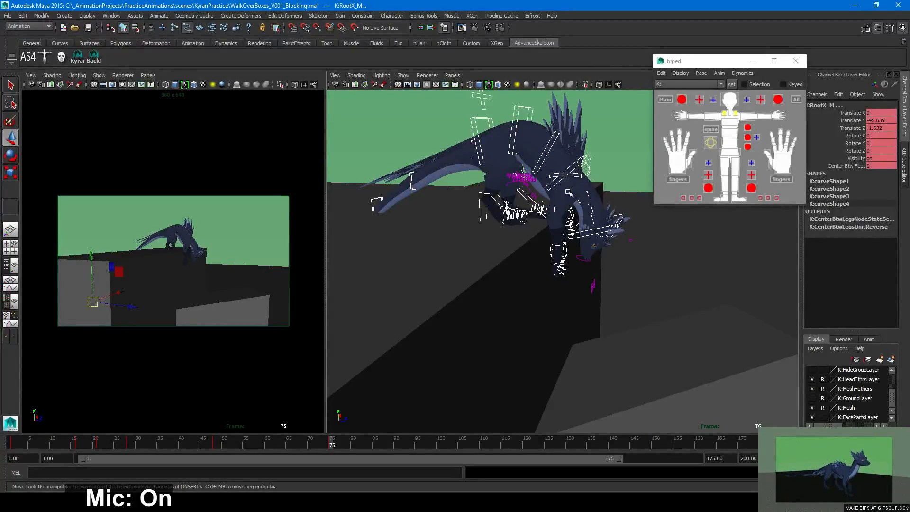
Select the creature's full set of movable controls and move the whole body off the tall box toward the lower box at frame 75
click(79, 58)
drag(598, 184, 688, 300)
alt+right_drag(689, 301, 658, 318)
alt+drag(657, 318, 671, 318)
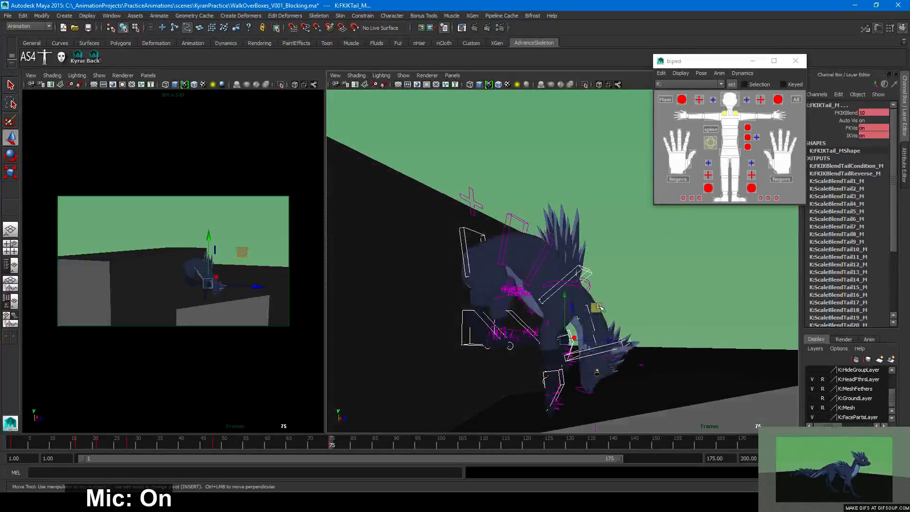
drag(597, 308, 703, 266)
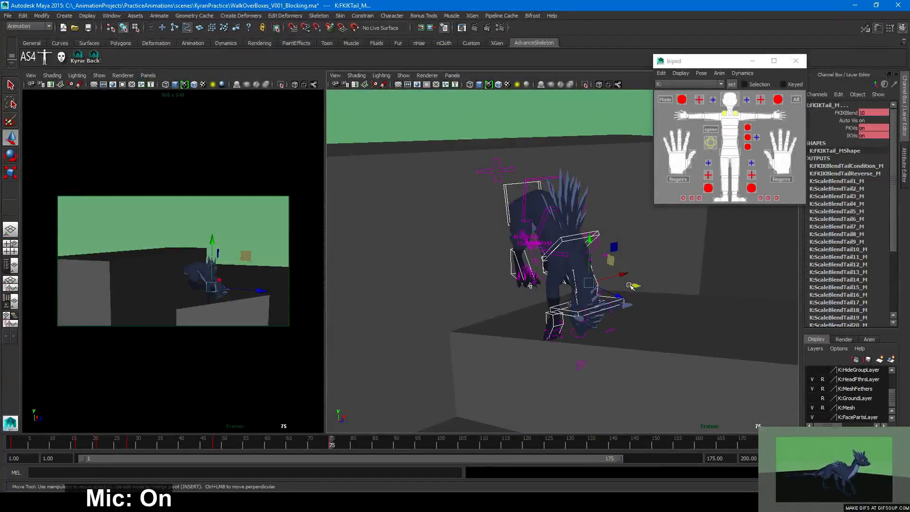
Lower the whole creature further so it sits nearer the lower box's height at frame 75, and clear the selection
alt+drag(631, 286, 544, 295)
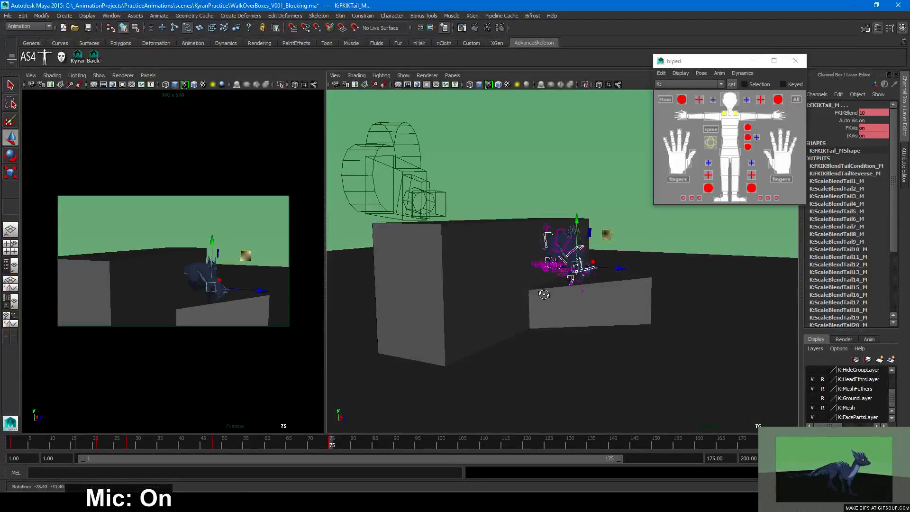
alt+drag(543, 295, 551, 283)
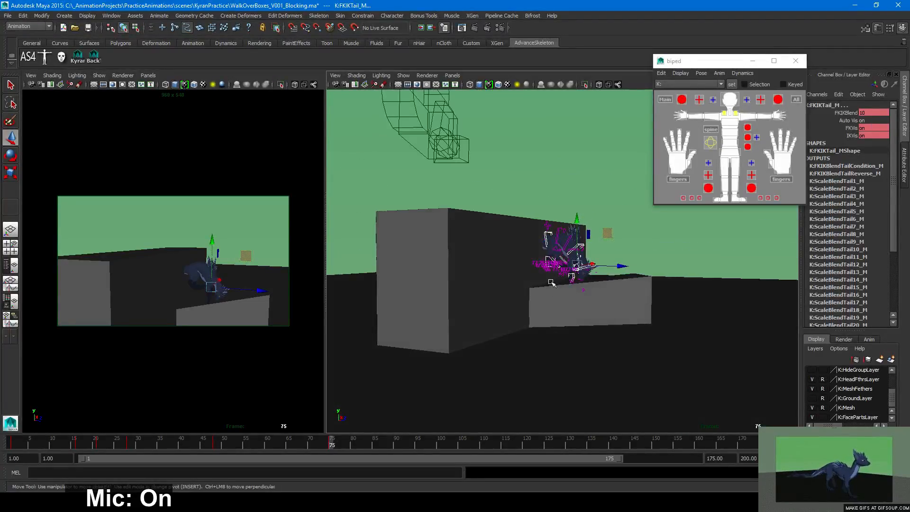
drag(577, 219, 575, 234)
alt+right_drag(489, 303, 652, 320)
alt+drag(651, 320, 641, 333)
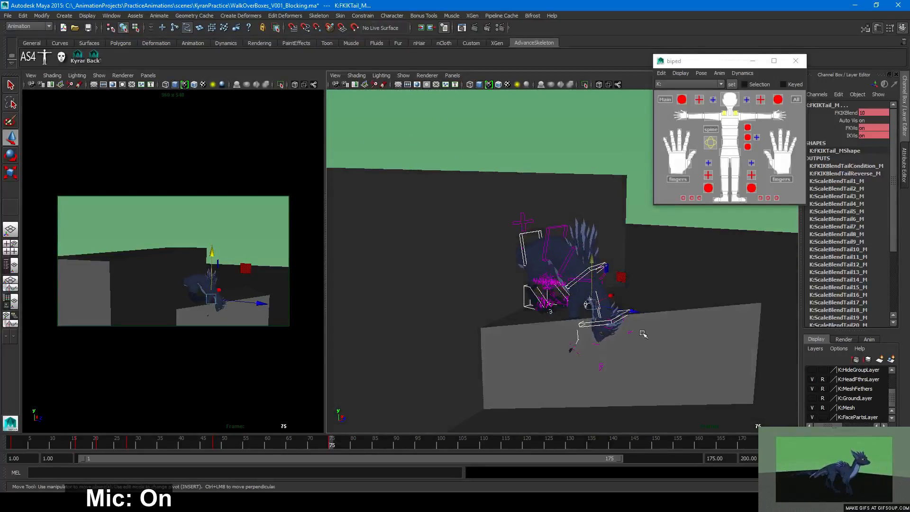
click(681, 304)
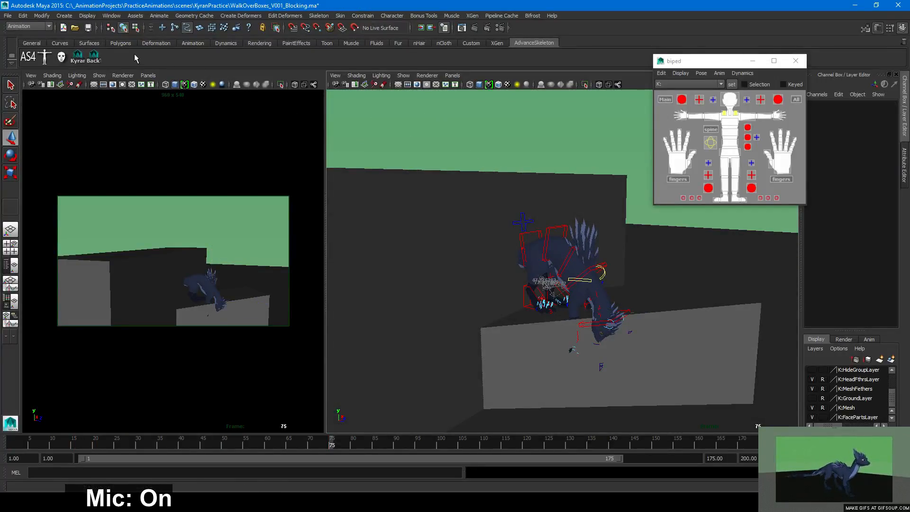
Select the lower box's top face and move it down so it sits under the creature's front feet
click(700, 305)
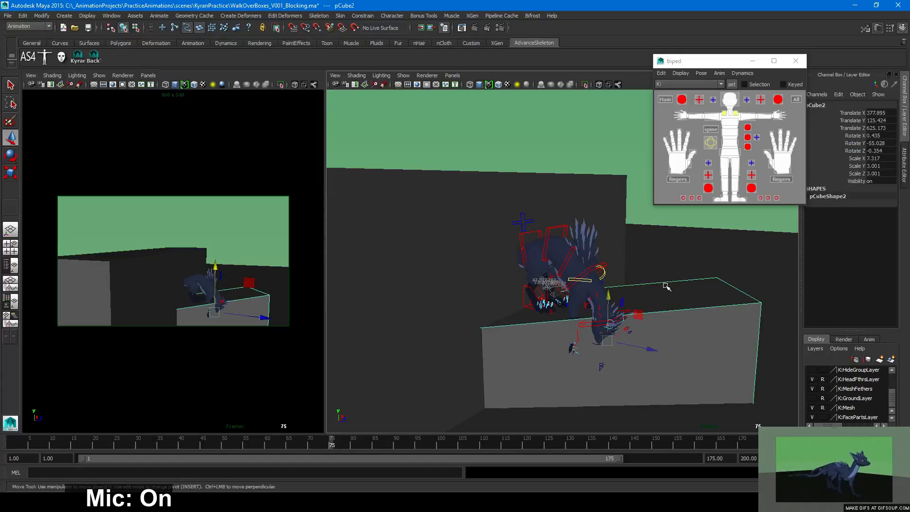
right_drag(650, 304, 660, 299)
click(597, 295)
drag(609, 256, 607, 287)
alt+drag(652, 330, 548, 355)
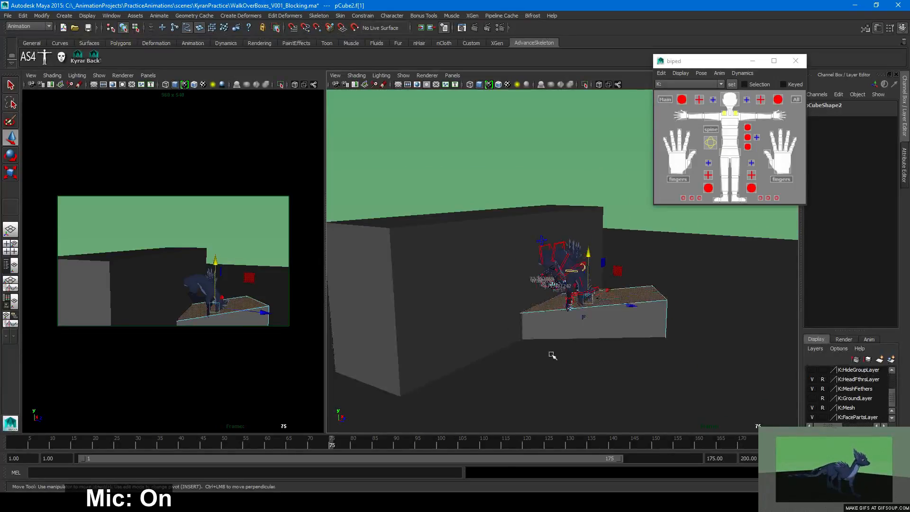
click(549, 327)
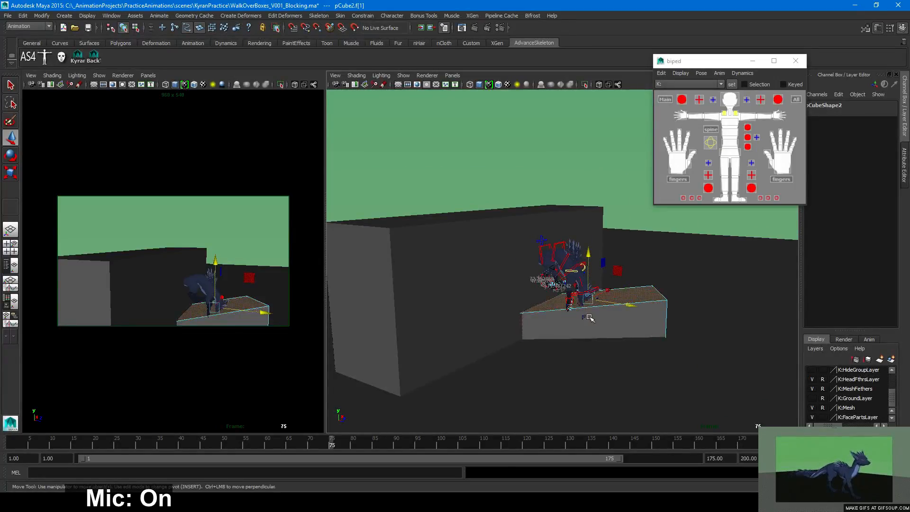
alt+drag(588, 312, 656, 315)
drag(586, 277, 631, 337)
Fine-tune the height of the lower box's top face against the front feet, then return to object selection
scroll(575, 329, down, 5)
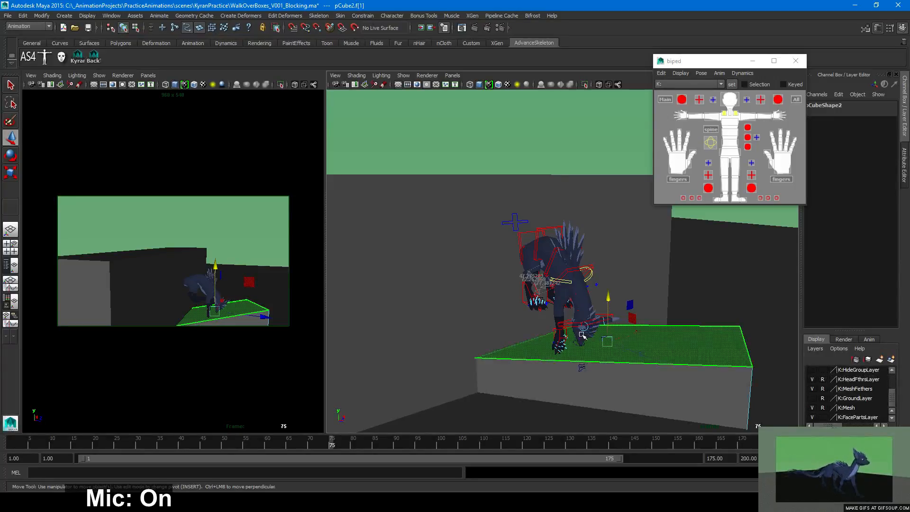
alt+drag(583, 335, 602, 350)
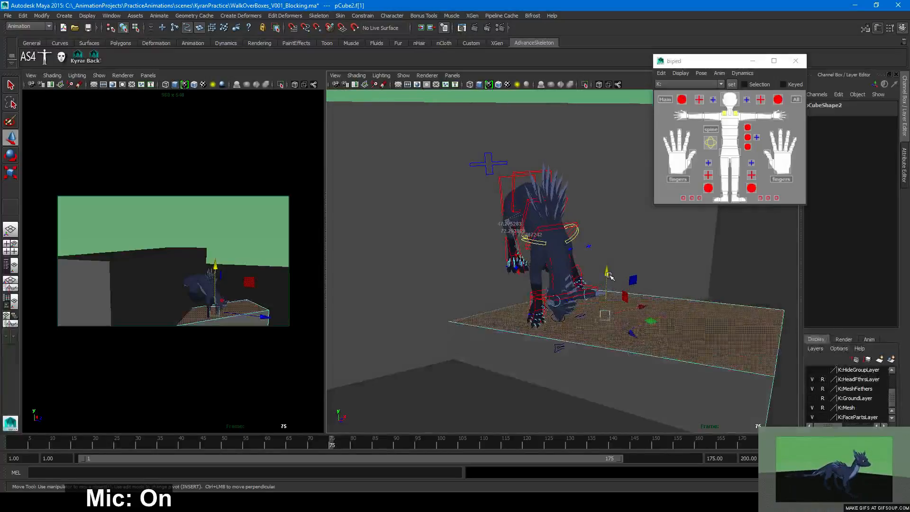
drag(608, 275, 654, 306)
key(F8)
alt+right_drag(654, 306, 593, 305)
alt+middle_drag(594, 304, 581, 329)
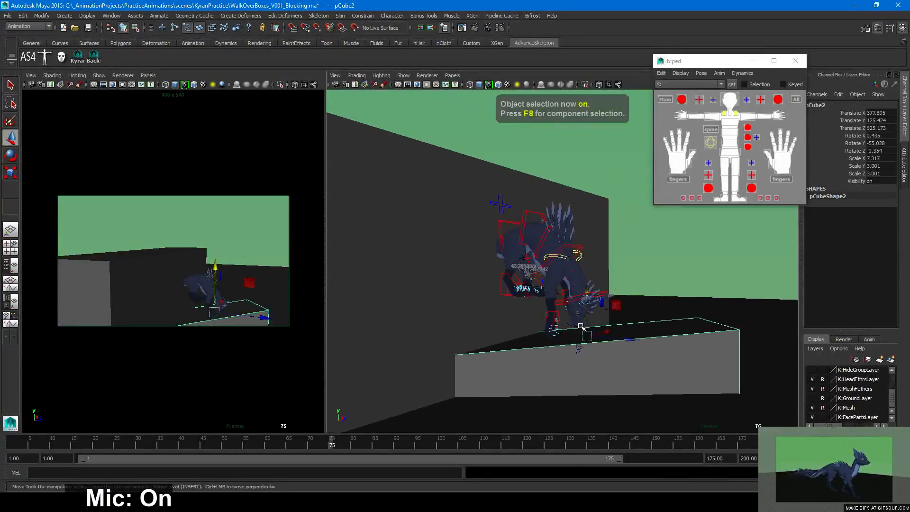
alt+right_drag(581, 329, 665, 332)
alt+middle_drag(639, 332, 637, 304)
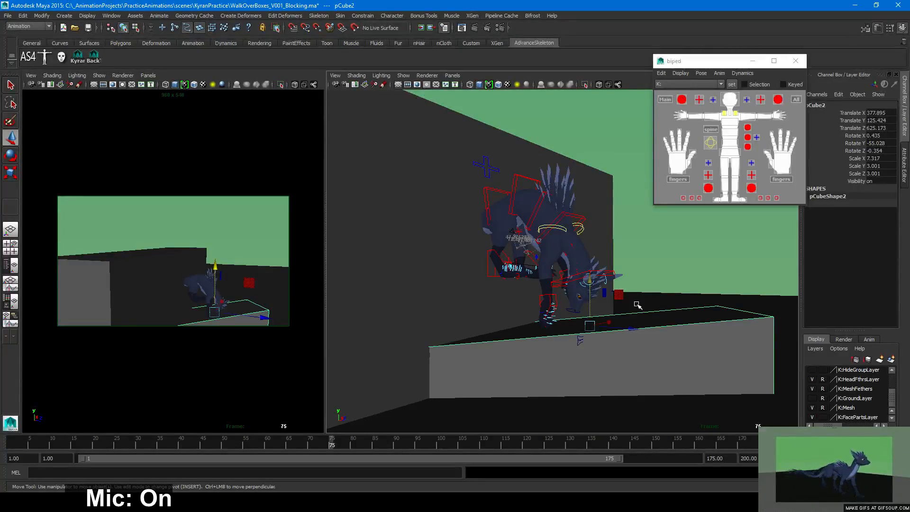
alt+drag(636, 304, 481, 378)
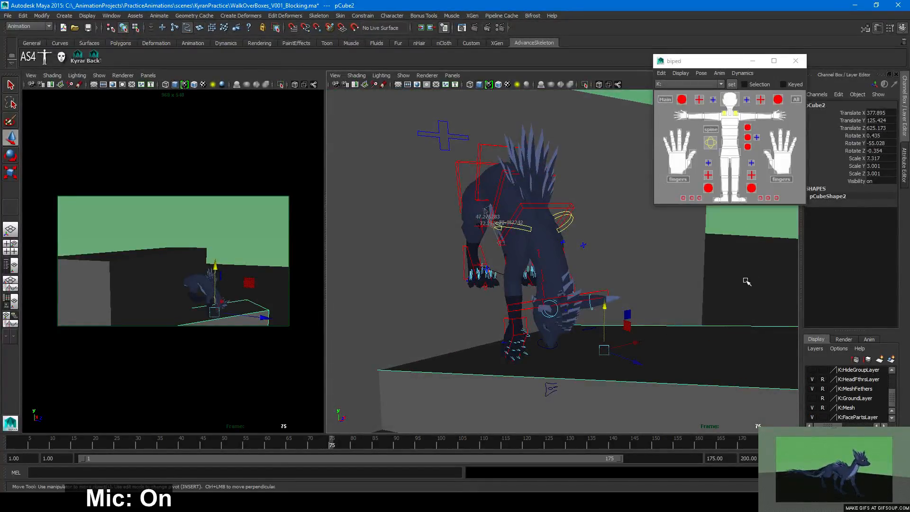
Deselect the box and move the neck's end control (IKBasic5_M) up slightly so the head clears the lower box
click(759, 228)
alt+drag(756, 240, 565, 259)
click(571, 253)
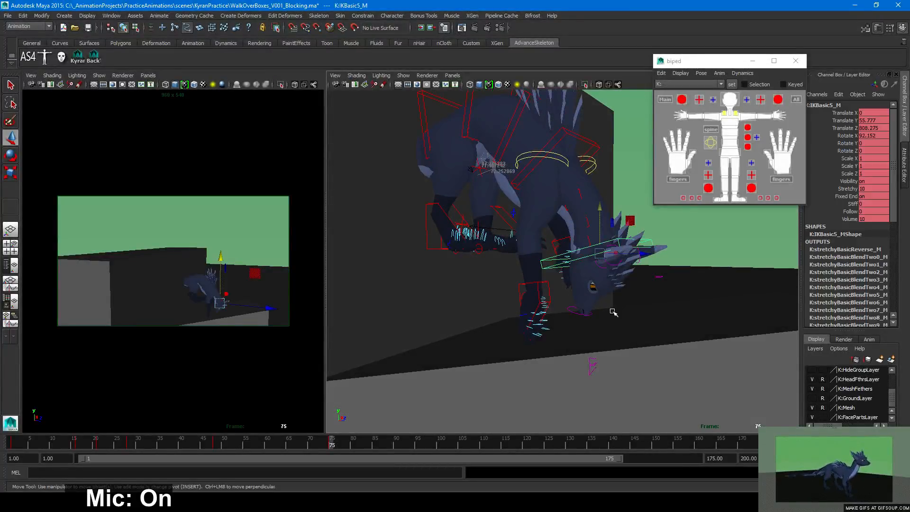
alt+drag(613, 312, 484, 324)
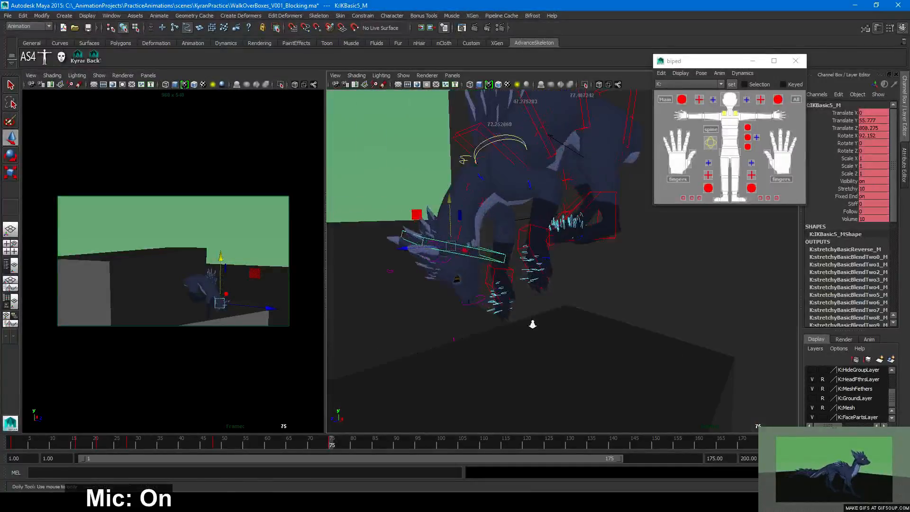
alt+middle_drag(533, 324, 575, 376)
alt+drag(575, 376, 499, 347)
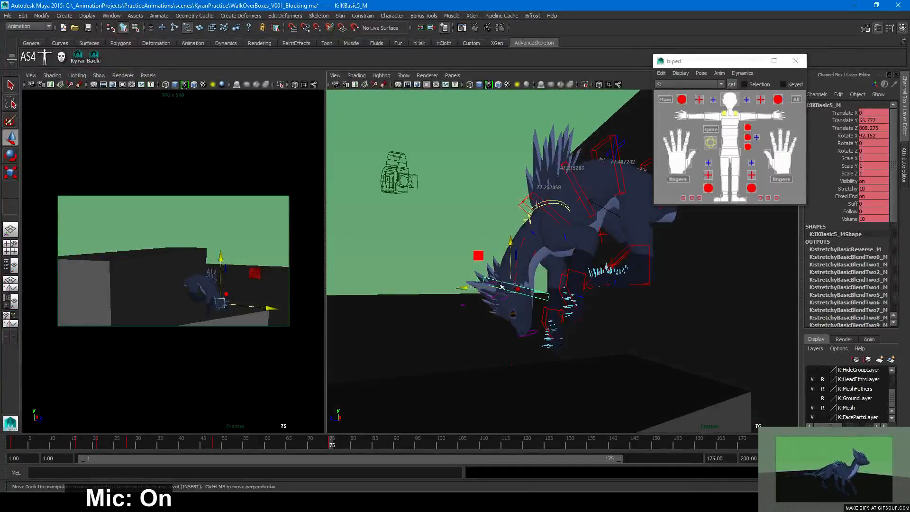
drag(510, 290, 640, 305)
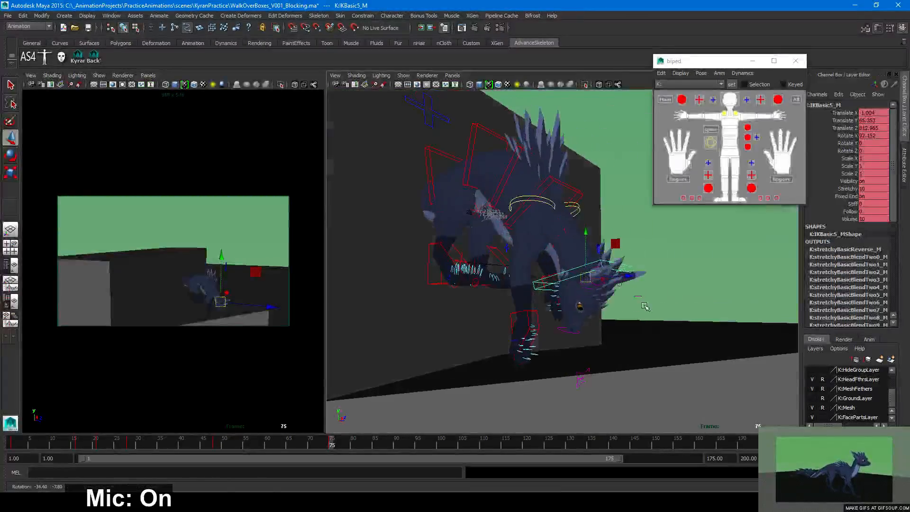
alt+middle_drag(640, 305, 665, 325)
alt+drag(664, 324, 661, 347)
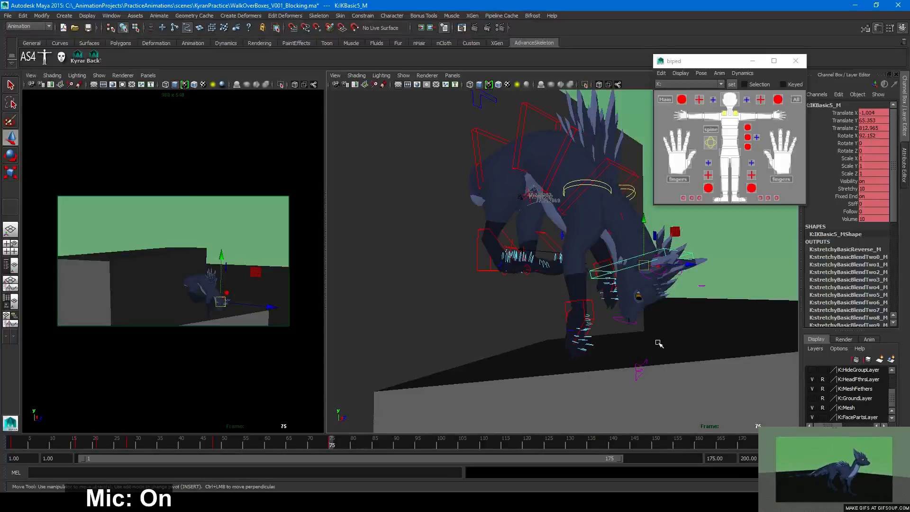
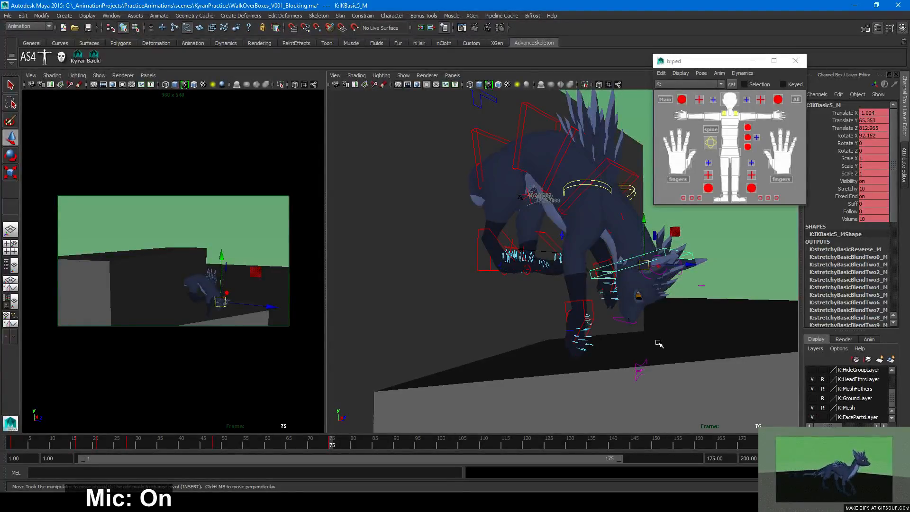
Rotate the head control to about 36, -61, -13 degrees, shift it sideways and up, and key it
mouse_move(657, 323)
alt+mouse_down()
mouse_move(664, 309)
mouse_move(581, 309)
mouse_move(641, 310)
mouse_move(616, 306)
mouse_move(597, 287)
mouse_move(610, 281)
mouse_move(640, 314)
mouse_move(544, 325)
mouse_move(622, 319)
mouse_move(589, 320)
mouse_move(617, 312)
mouse_move(646, 329)
alt+mouse_up()
key(e)
key(w)
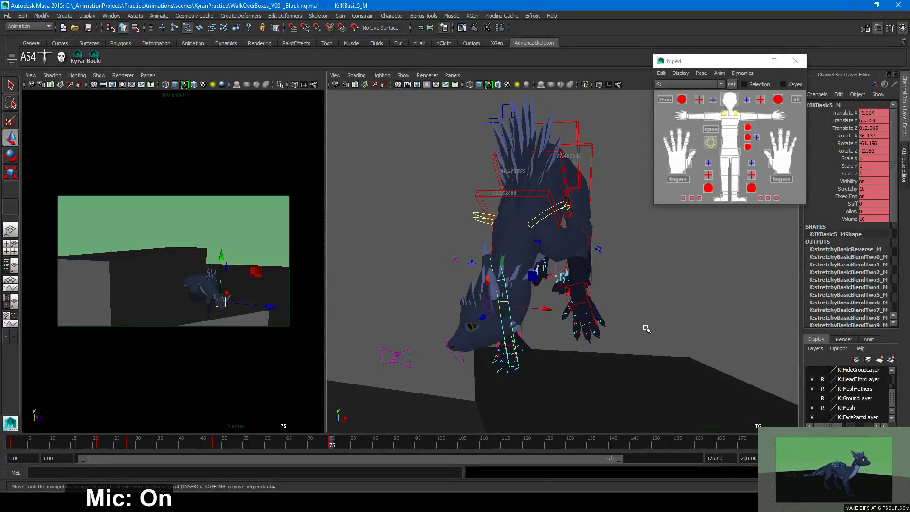
alt+drag(647, 328, 621, 319)
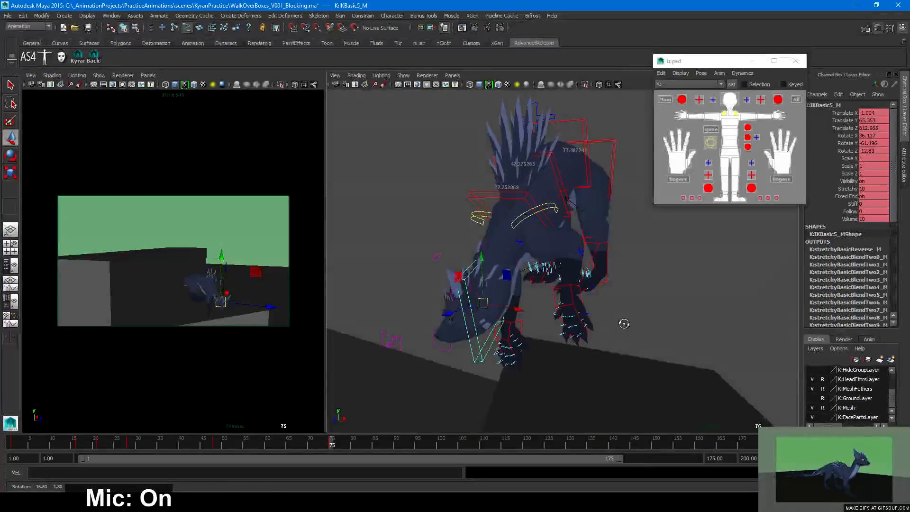
click(478, 305)
drag(477, 305, 476, 300)
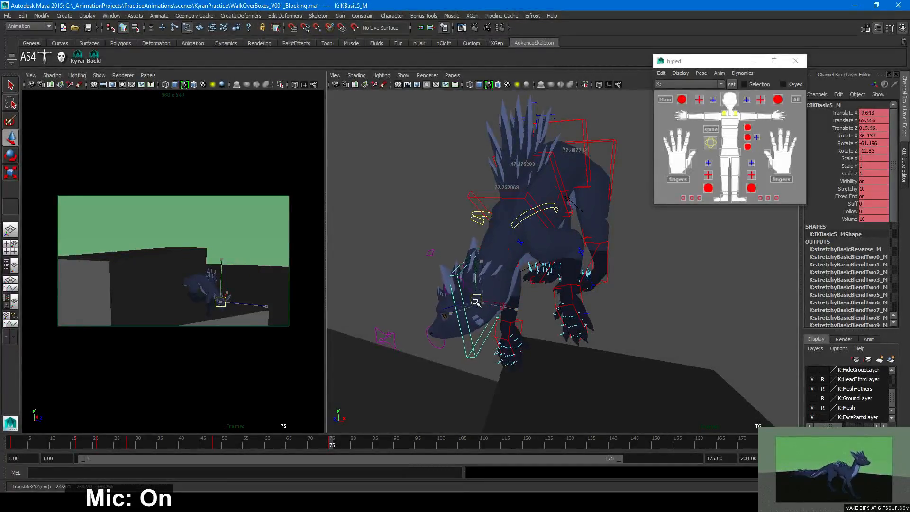
key(s)
Select the chest control (IKSpine4_M) and rotate it to about 47, -5, 2 degrees
alt+drag(584, 349, 557, 245)
click(607, 203)
key(e)
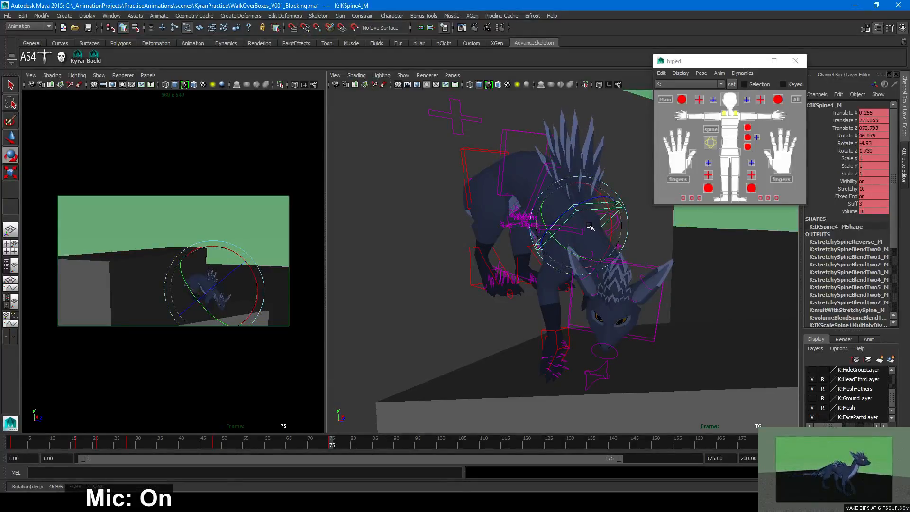
key(w)
Raise the hip control (IKSpine1_M) high above the shoulders and rotate it so the body tilts steeply downward
alt+drag(668, 253, 553, 254)
click(471, 226)
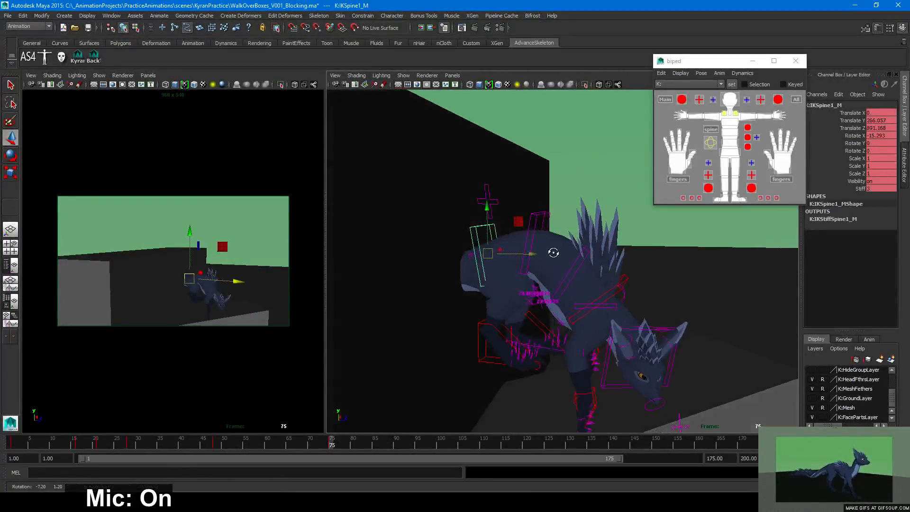
drag(488, 254, 553, 190)
key(e)
key(w)
key(e)
key(w)
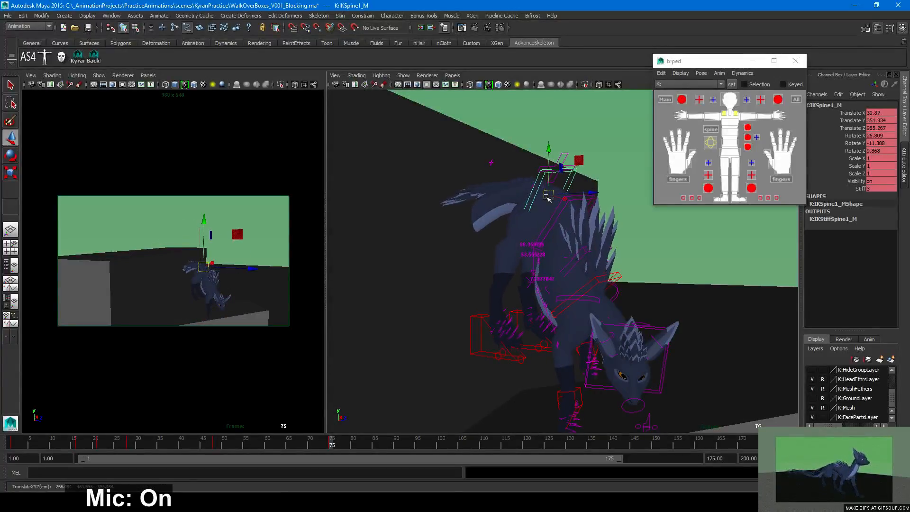
Refine the raised hips' rotation and nudge their position to smooth the bend of the back
scroll(583, 267, down, 4)
alt+drag(585, 270, 568, 237)
key(e)
drag(582, 207, 562, 232)
key(w)
drag(568, 183, 561, 180)
Select both hind leg controls and lift the hind feet up beneath the raised hips
alt+drag(593, 266, 512, 330)
click(503, 267)
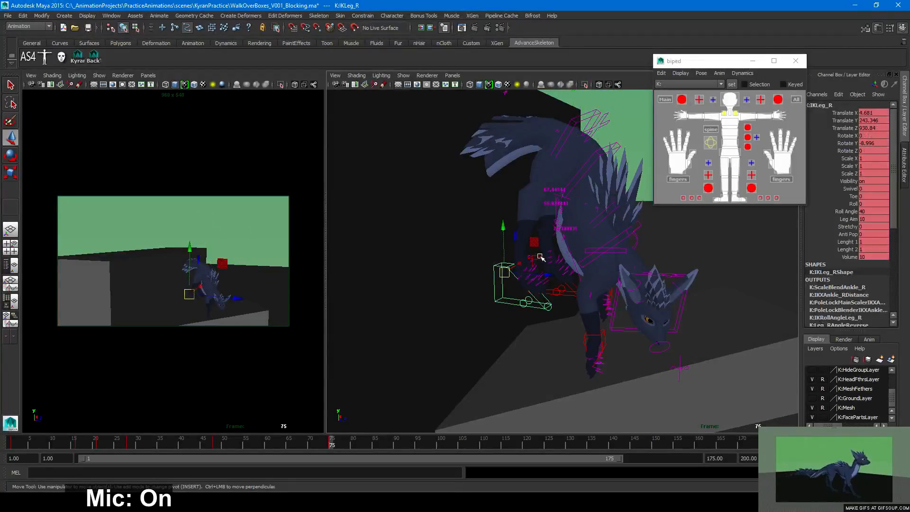
click(540, 261)
alt+drag(577, 295, 535, 277)
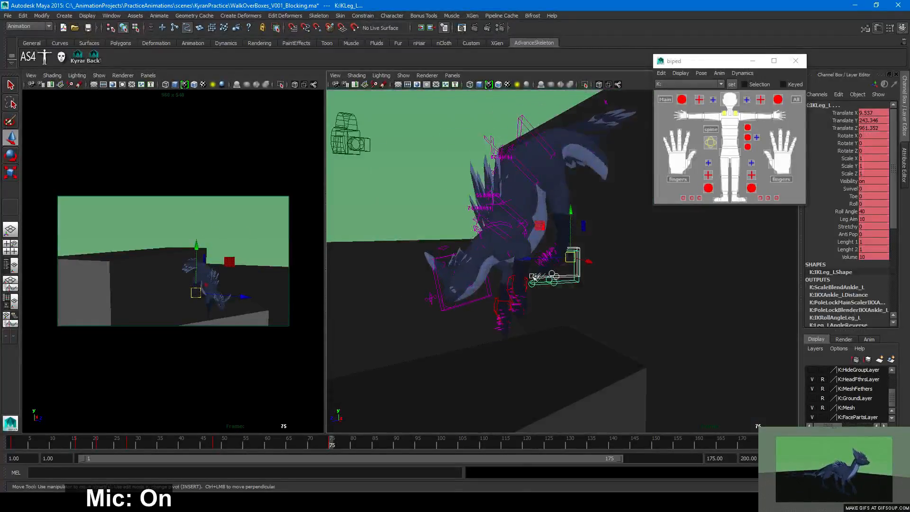
drag(572, 249, 633, 325)
Rotate both hind feet to about 84 degrees in X so the toes point down, and move them higher
key(e)
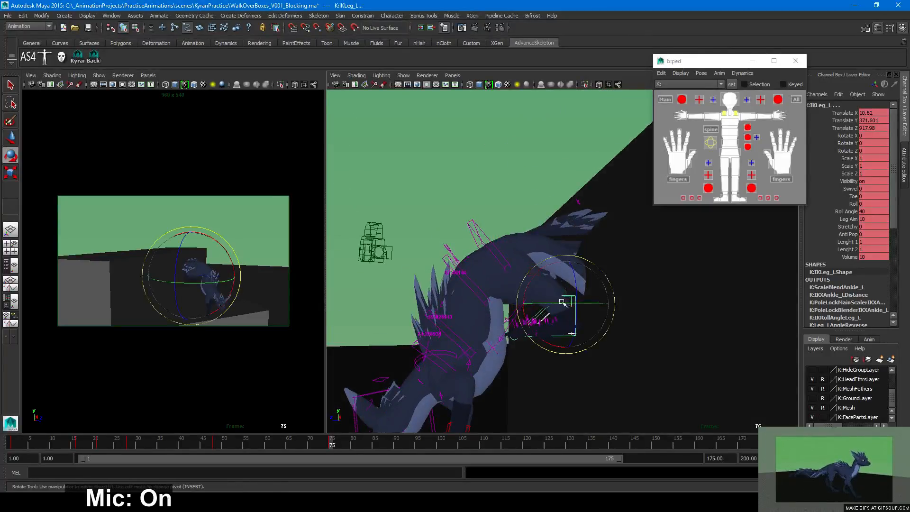
drag(541, 271, 560, 257)
key(w)
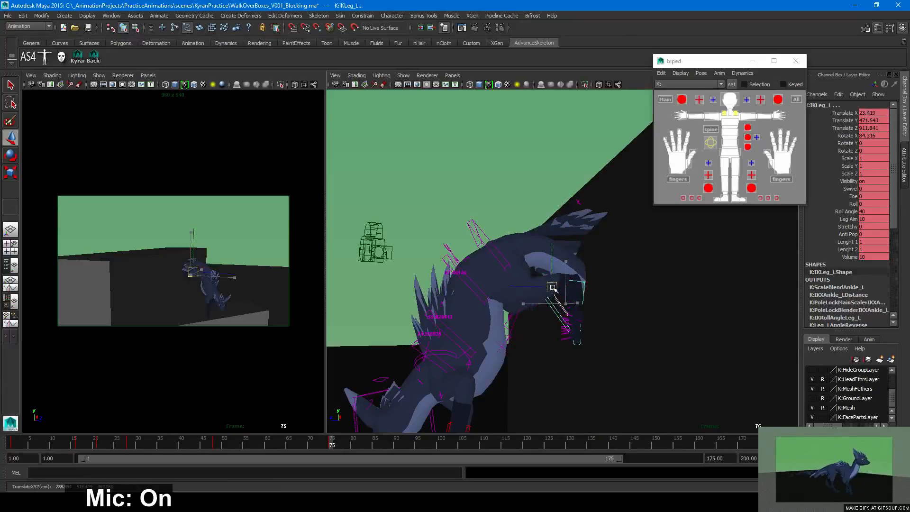
mouse_move(561, 327)
alt+mouse_down()
mouse_move(561, 337)
mouse_move(642, 341)
mouse_move(556, 339)
alt+mouse_up()
mouse_move(534, 286)
alt+mouse_down()
mouse_move(603, 335)
mouse_move(555, 320)
mouse_move(528, 295)
alt+mouse_up()
Show the scene in wireframe, select the tail controls and move the tail up with the hips
key(4)
drag(561, 259, 430, 451)
middle_drag(511, 377, 554, 258)
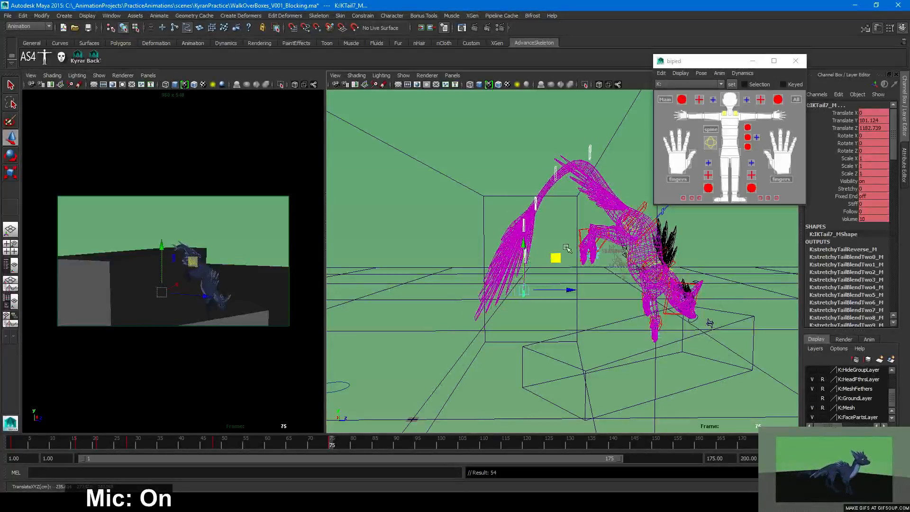
mouse_move(554, 258)
alt+mouse_down()
mouse_move(577, 270)
mouse_move(574, 260)
mouse_move(565, 264)
mouse_move(571, 269)
alt+mouse_up()
Return to shaded display, select the outer tail controls and raise them above the tall box
key(5)
mouse_move(608, 319)
alt+mouse_down()
mouse_move(650, 285)
mouse_move(706, 315)
mouse_move(607, 310)
alt+mouse_up()
alt+right_drag(607, 310, 698, 339)
drag(604, 219, 515, 431)
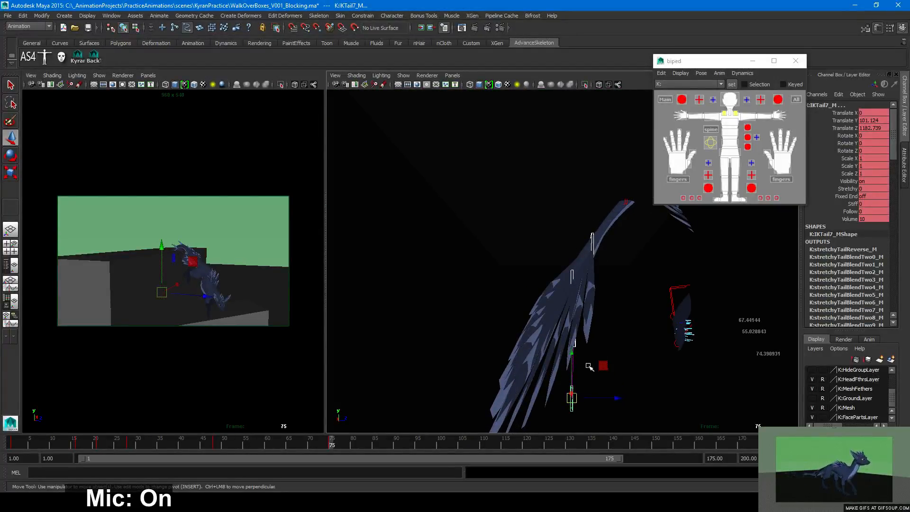
drag(603, 364, 585, 305)
Raise the IKTail3_M control, then select the controls farther along the tail and lift them as well
click(631, 213)
drag(631, 198, 630, 182)
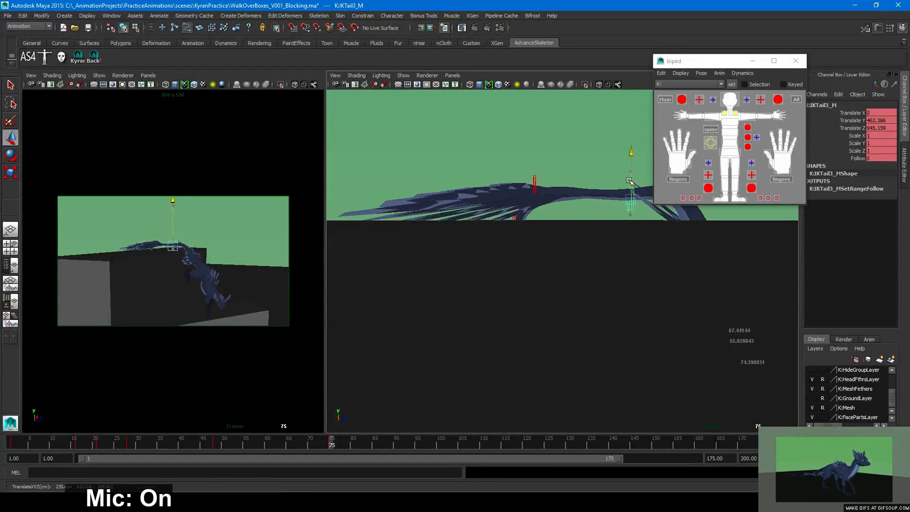
mouse_move(630, 272)
alt+mouse_down()
mouse_move(575, 258)
mouse_move(622, 283)
alt+mouse_up()
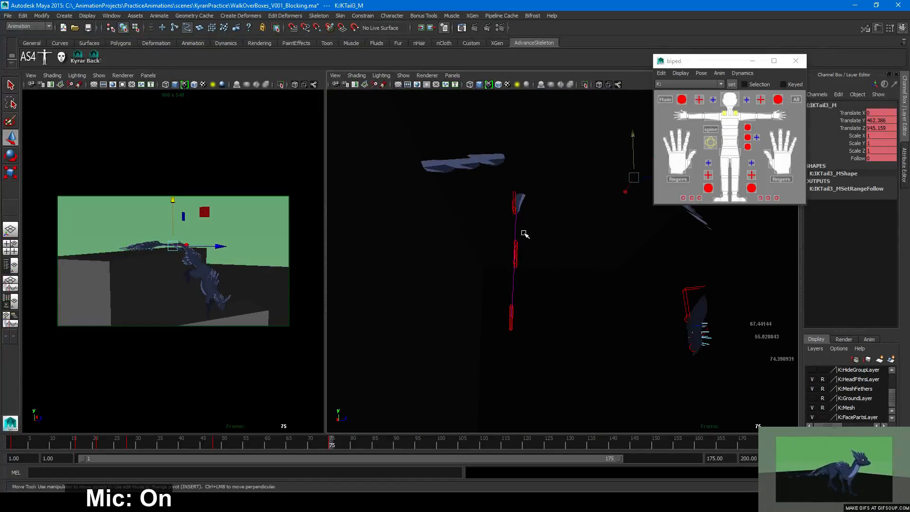
click(523, 195)
mouse_move(554, 167)
middle_down()
mouse_move(538, 155)
mouse_move(548, 152)
middle_up()
drag(559, 248, 496, 331)
middle_drag(544, 264, 527, 222)
Select the tail tip control (IKTail7_M) and raise it to about 430 in Y and 1023 in Z
alt+drag(526, 223, 598, 250)
drag(495, 274, 493, 272)
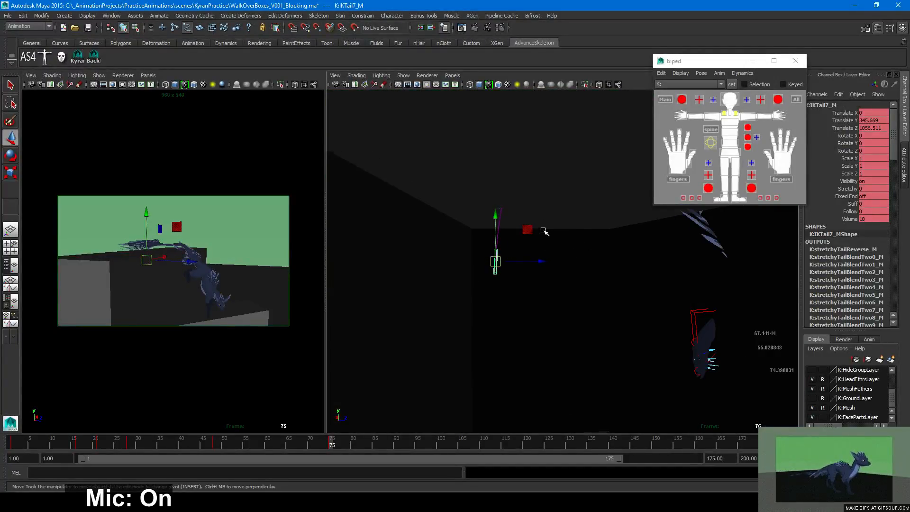
drag(527, 229, 503, 170)
alt+drag(568, 220, 497, 263)
alt+drag(572, 263, 583, 311)
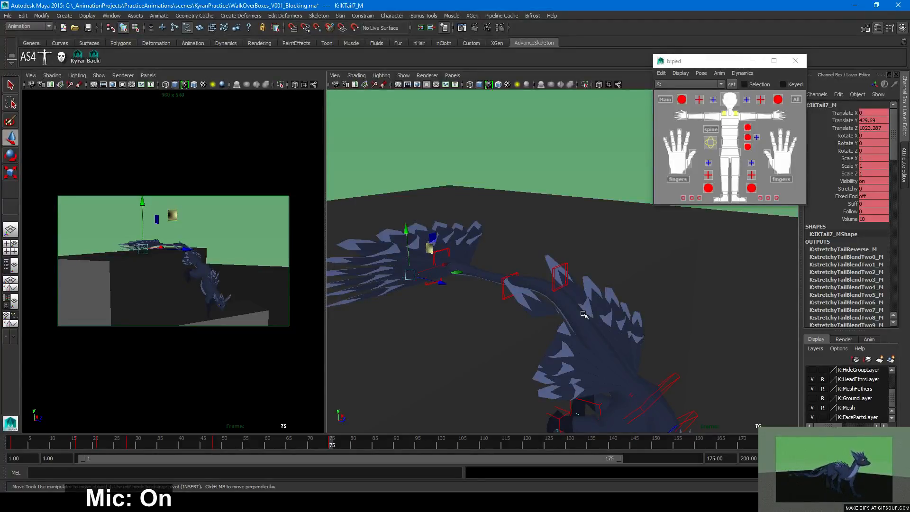
Smooth the tail's arc by lowering IKTail2_M, moving IKTail3_M toward the hips and shifting IKTail4_M sideways
alt+drag(562, 299, 487, 317)
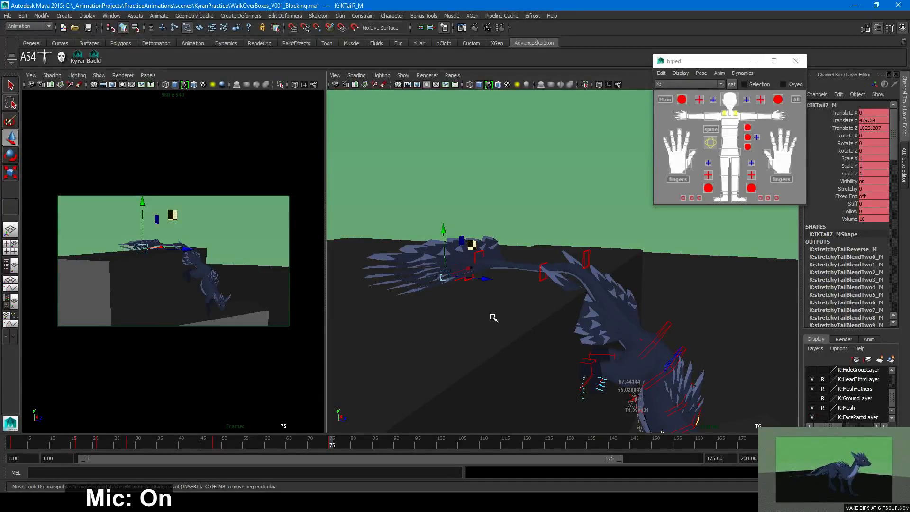
click(585, 252)
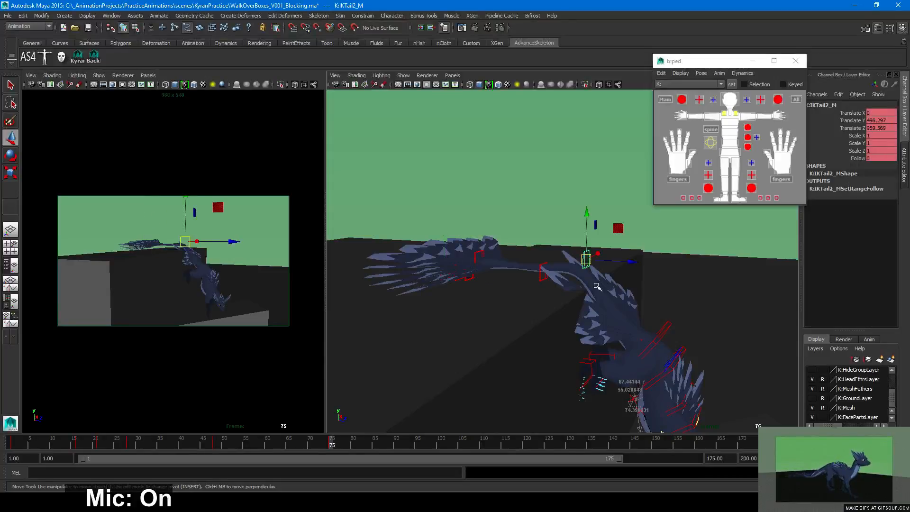
alt+drag(588, 254, 642, 238)
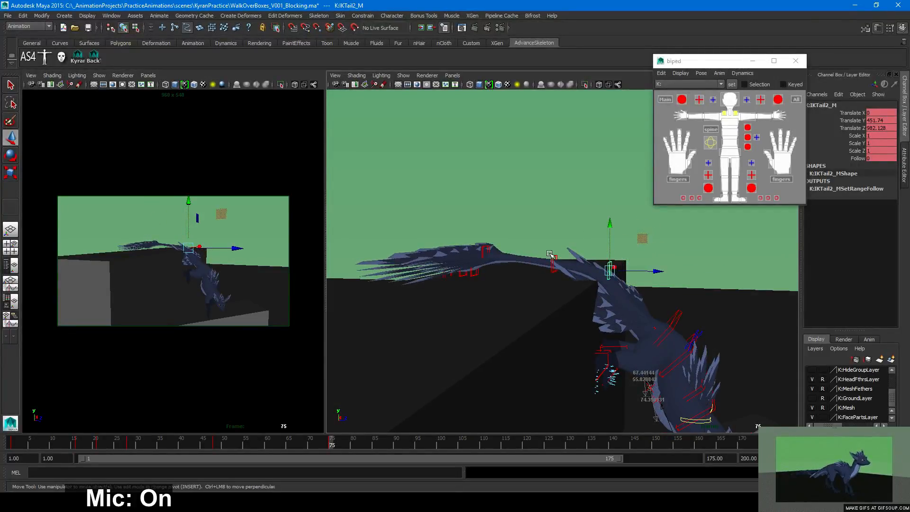
click(552, 256)
drag(586, 232, 601, 229)
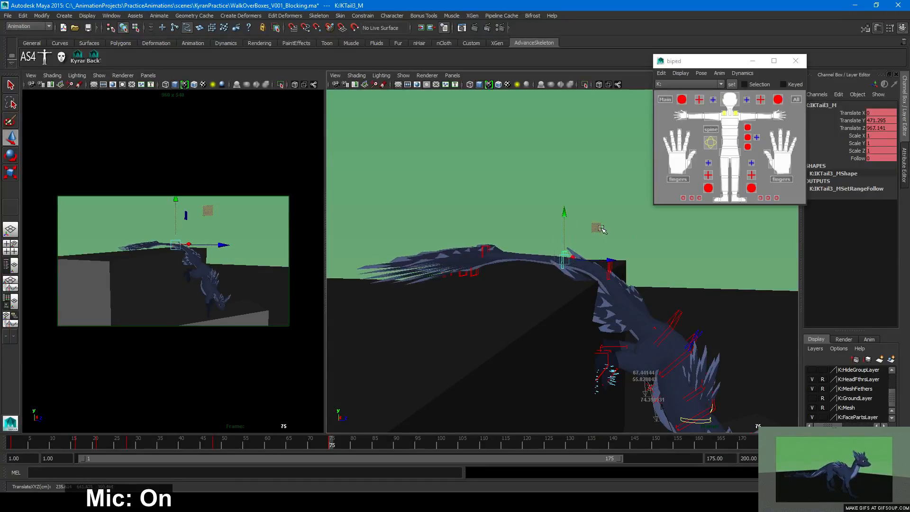
click(472, 249)
alt+drag(472, 250, 584, 270)
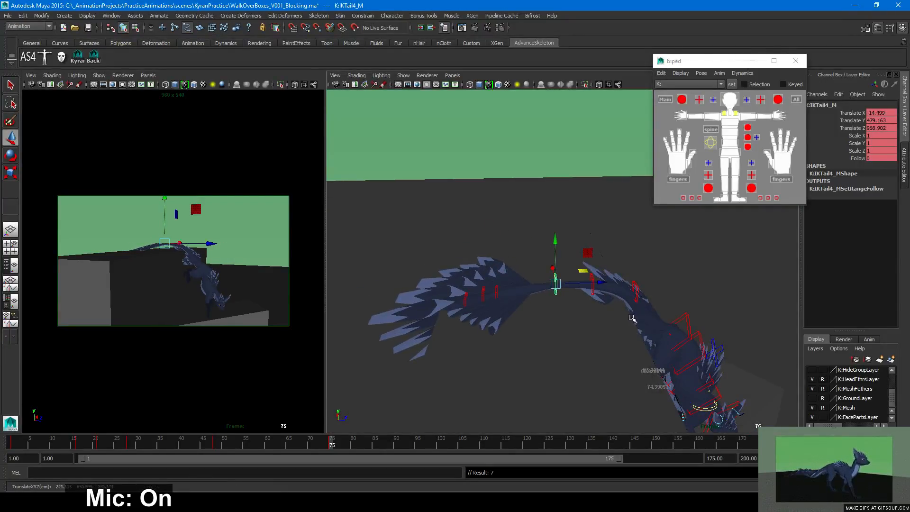
Try to reposition the tail base control (IKTail1_M) near the hips and undo the change
alt+drag(631, 317, 689, 347)
click(681, 363)
drag(743, 309, 638, 348)
key(ctrl+z)
key(e)
key(w)
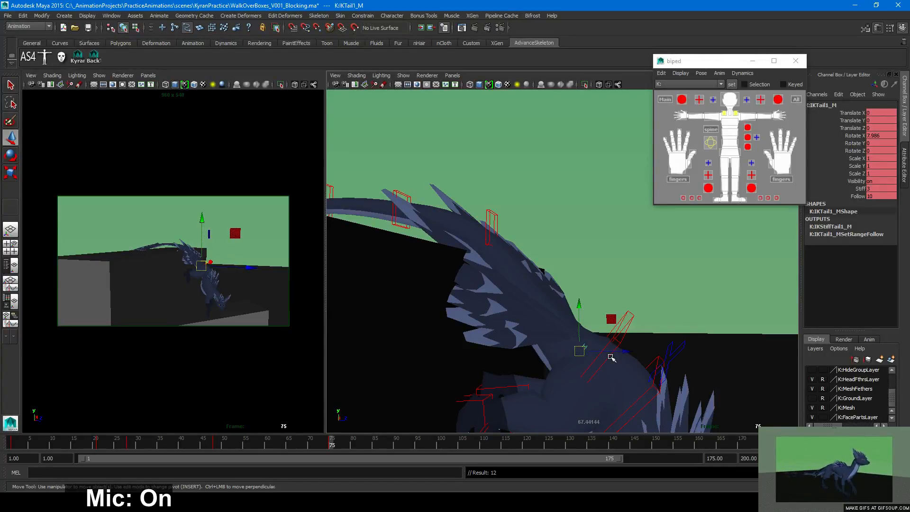
Select the hind foot controls and pose the left one (IKLeg_L) at about 484 in Y and 962 in Z, rotated about 133 in X
click(628, 327)
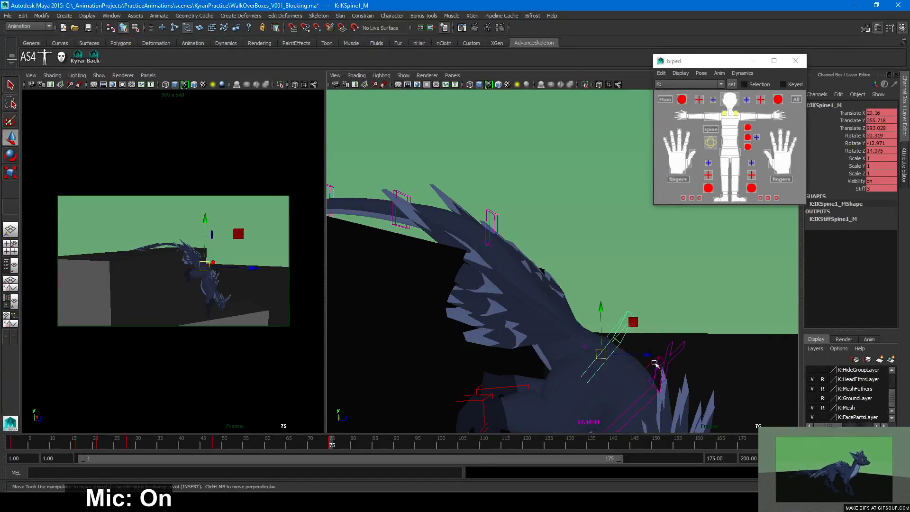
alt+drag(655, 365, 557, 374)
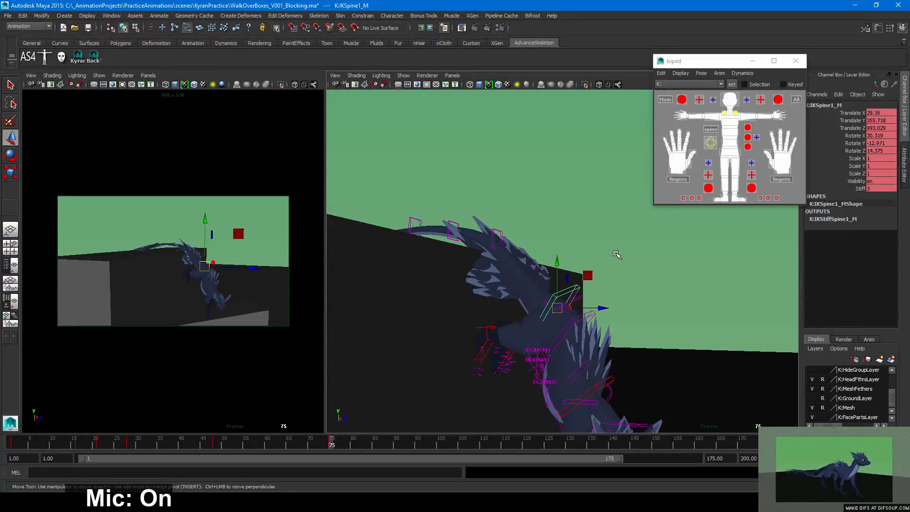
alt+drag(564, 298, 540, 348)
click(528, 336)
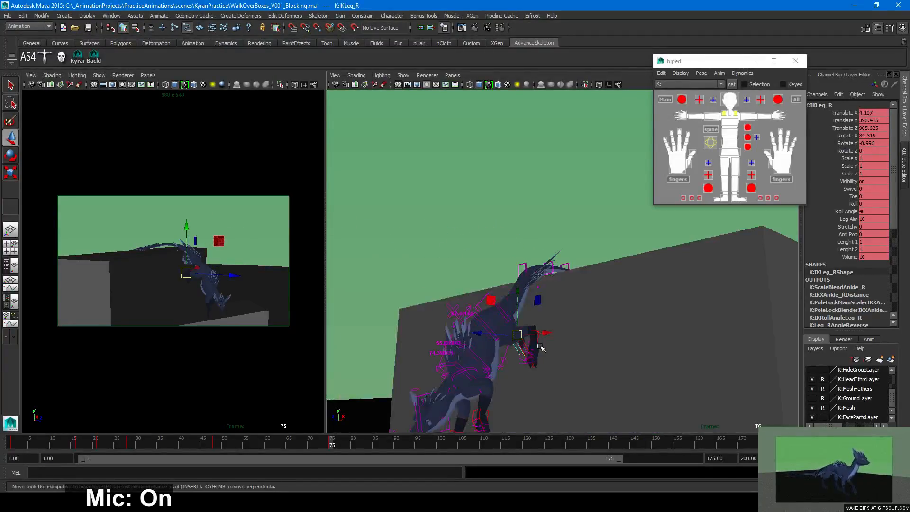
click(538, 340)
alt+drag(538, 311, 508, 286)
key(e)
key(w)
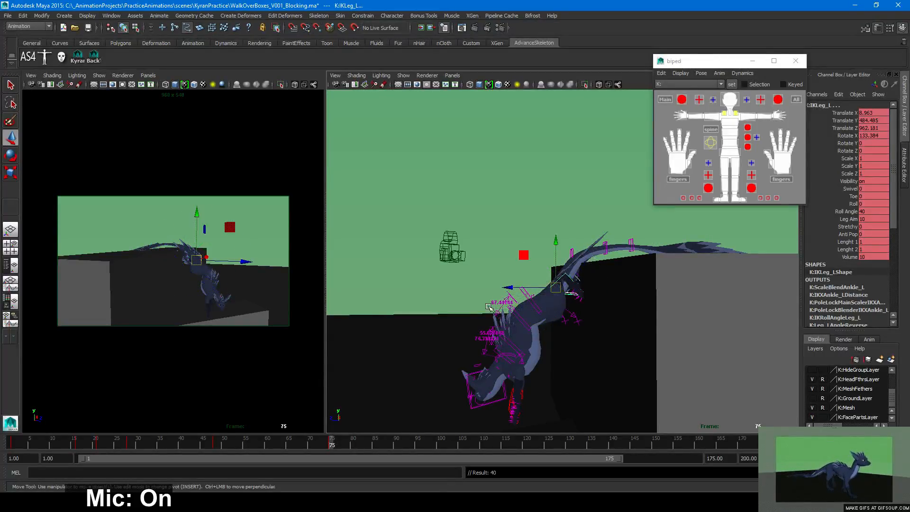
Undo a trial rotation of the left hind foot (IKLeg_L) and move it to about 494 in Y and 931 in Z
alt+drag(619, 322, 741, 335)
key(f)
alt+drag(632, 321, 538, 244)
alt+right_drag(713, 261, 564, 260)
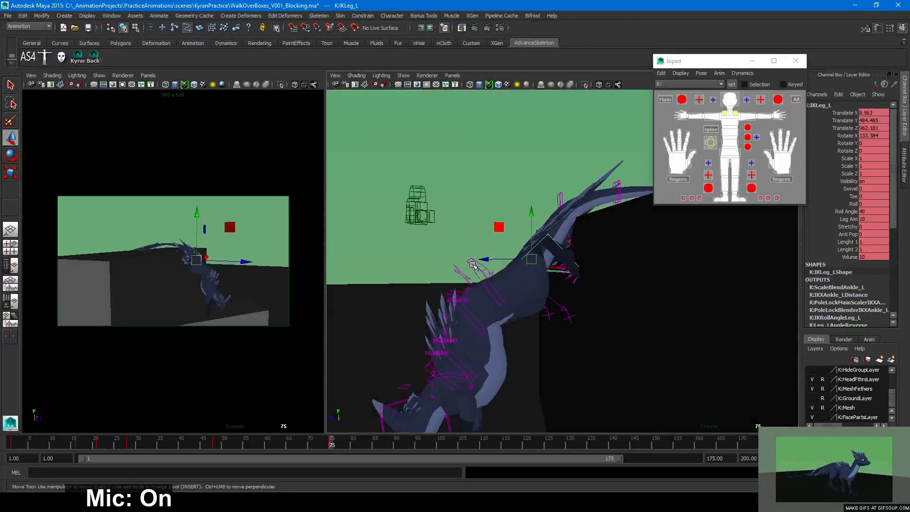
key(e)
mouse_move(517, 219)
mouse_down()
mouse_move(484, 273)
mouse_move(524, 230)
mouse_up()
key(ctrl+z)
key(w)
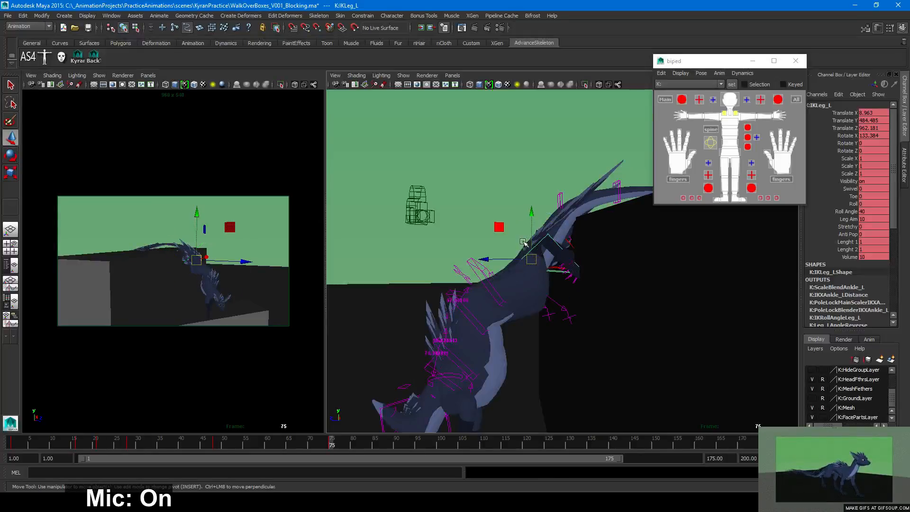
drag(532, 266, 504, 240)
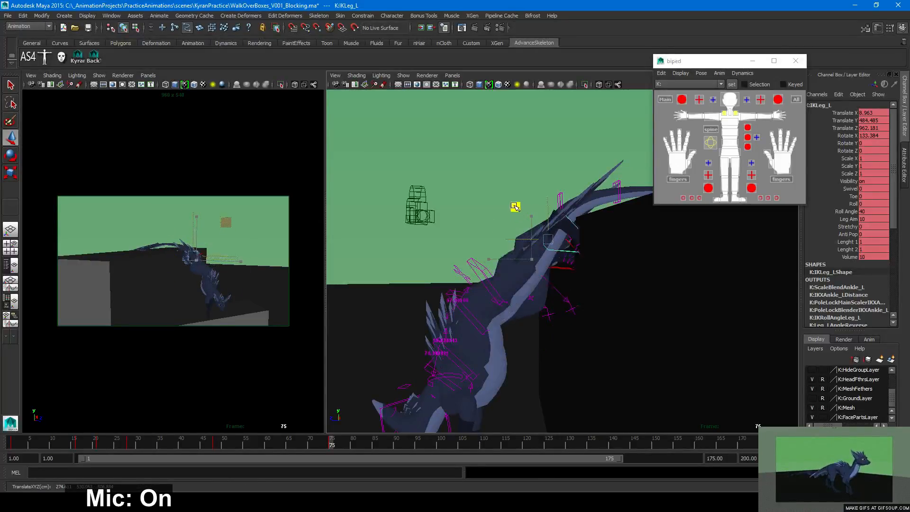
drag(515, 207, 515, 226)
Rotate the left hind foot to about 200 in X and move it to about 493 in Y and 906 in Z
key(e)
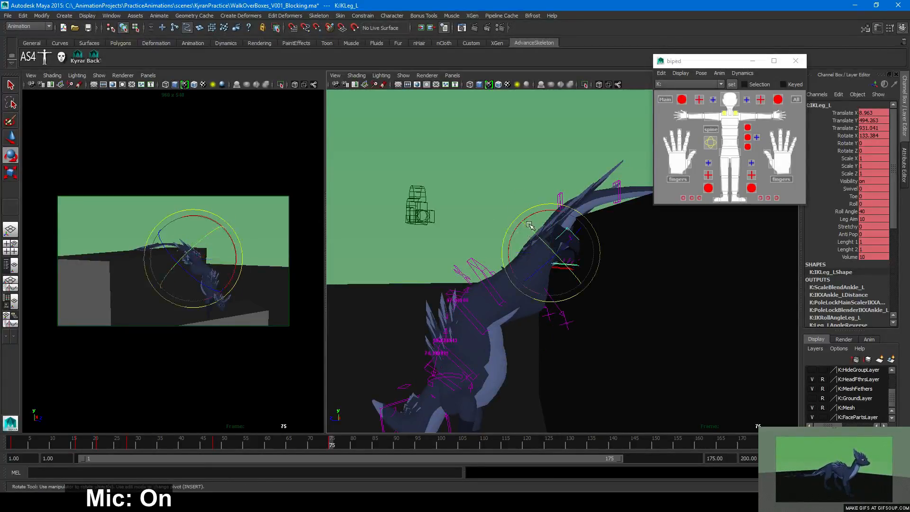
drag(520, 281, 545, 227)
key(w)
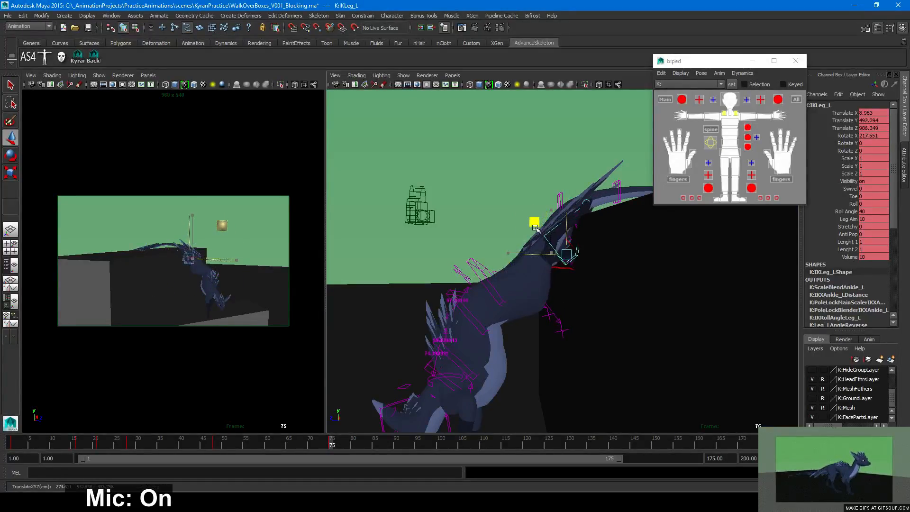
drag(541, 228, 523, 253)
key(e)
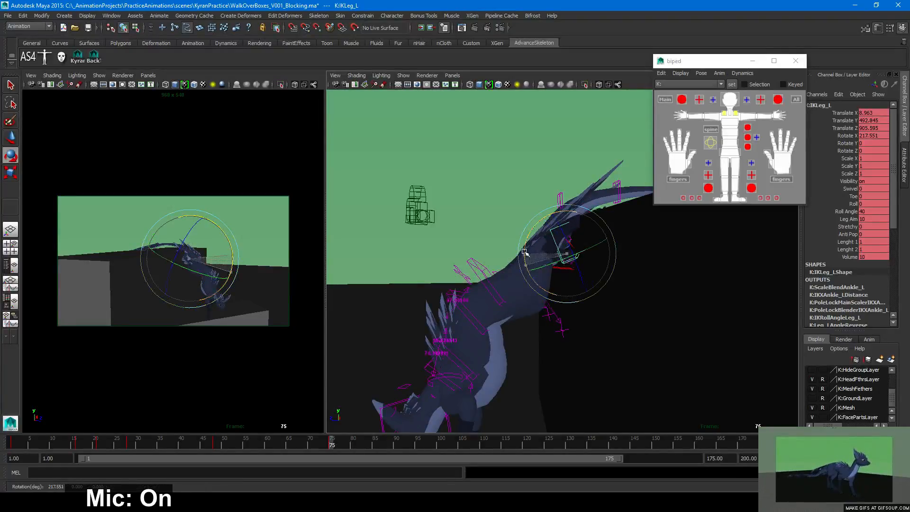
key(w)
alt+drag(609, 326, 492, 290)
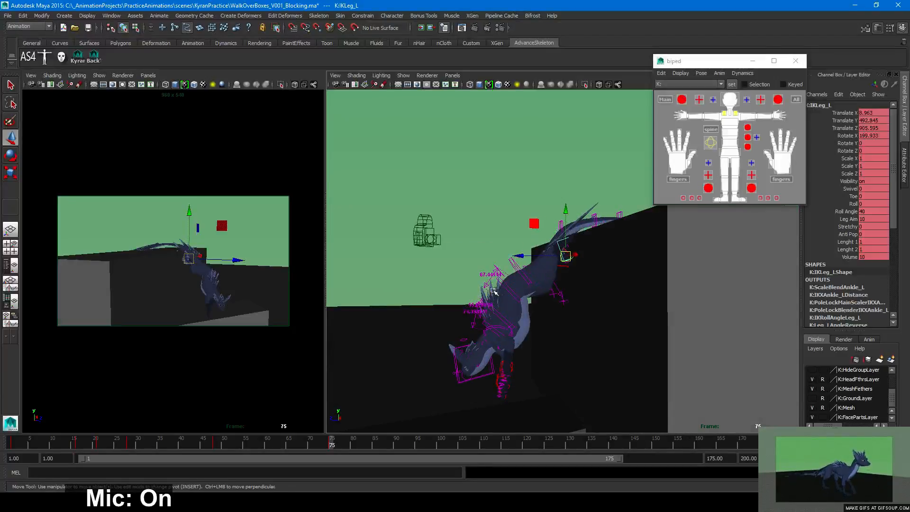
Select the creature's head, spine, leg and tail controls together, lower the whole body toward the lower box, and clear the selection
click(473, 336)
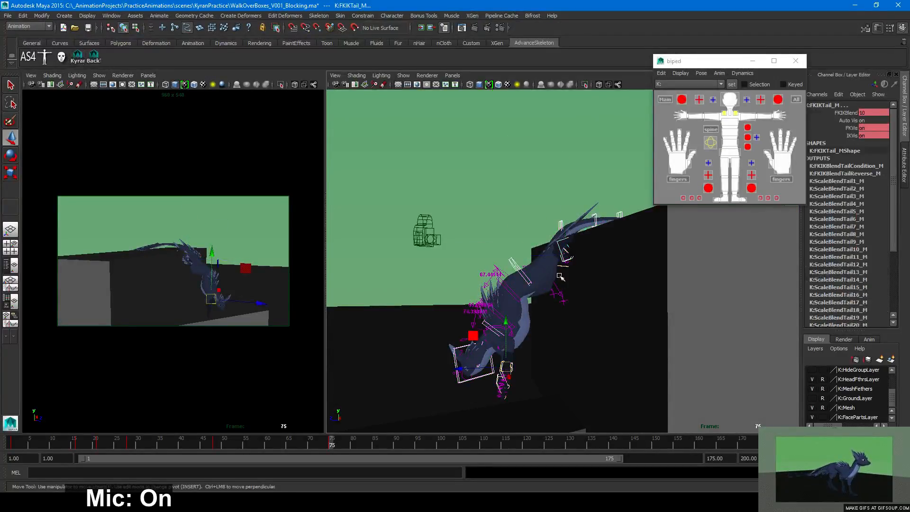
drag(475, 338, 468, 368)
alt+drag(562, 371, 598, 380)
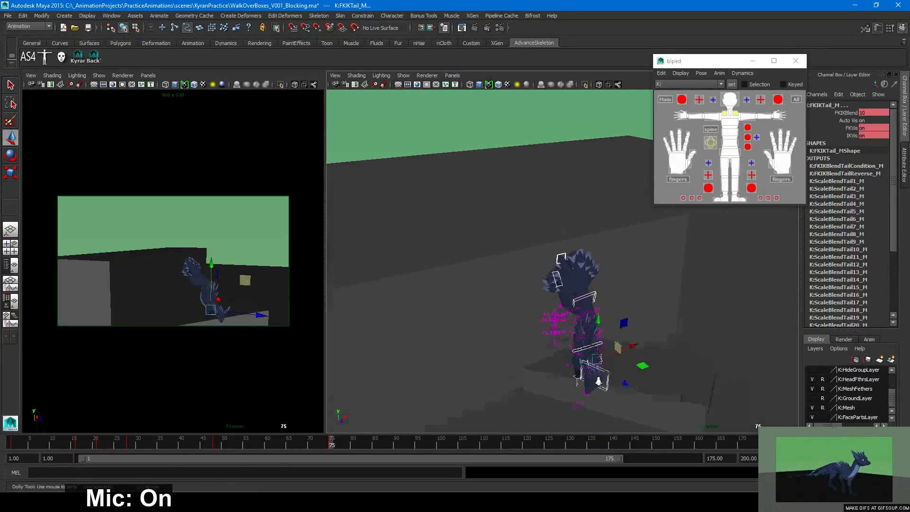
scroll(597, 379, down, 3)
alt+middle_drag(597, 380, 557, 321)
alt+drag(557, 321, 679, 325)
click(679, 325)
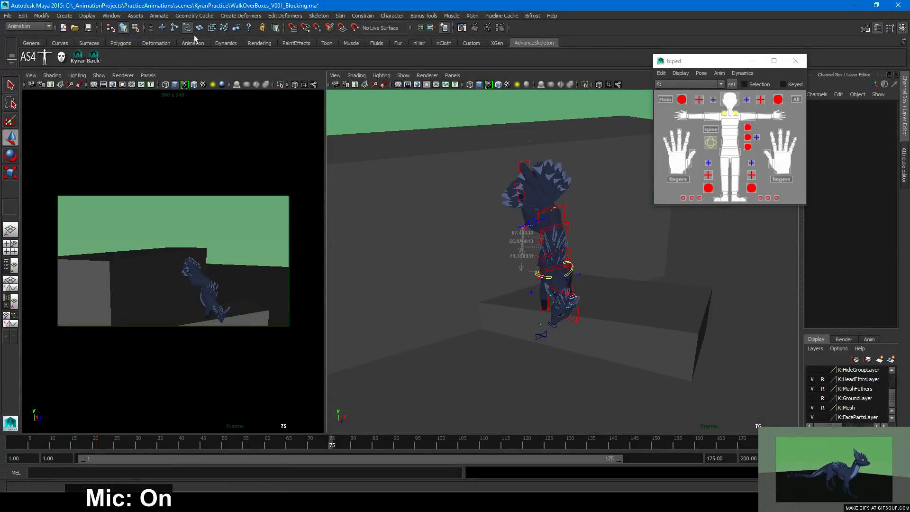
Select the lower box (pCube2) and position it under the front feet at about 304 in X, 113 in Y and 669 in Z
click(640, 320)
drag(635, 306, 614, 317)
drag(582, 269, 585, 276)
drag(632, 314, 646, 334)
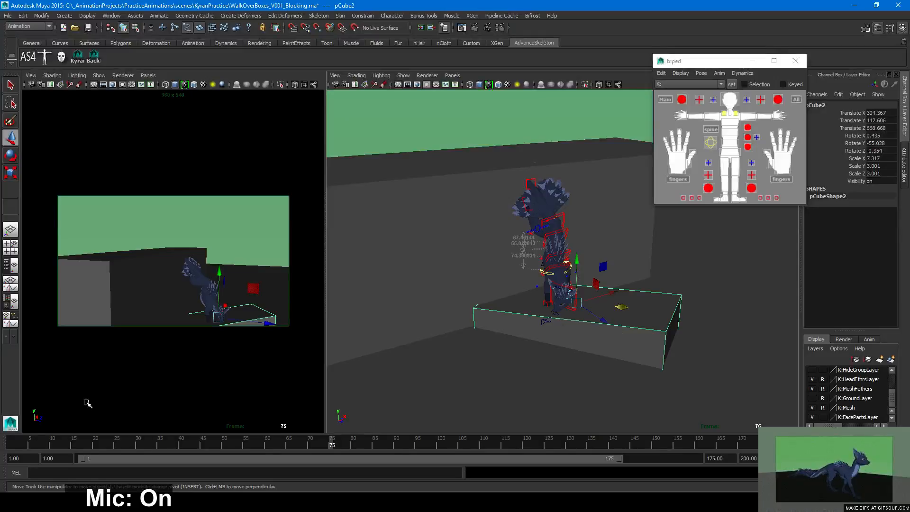
Select the left front foot control (IKLegA_L) and adjust the paw's pose against the lower box
alt+right_drag(468, 314, 583, 300)
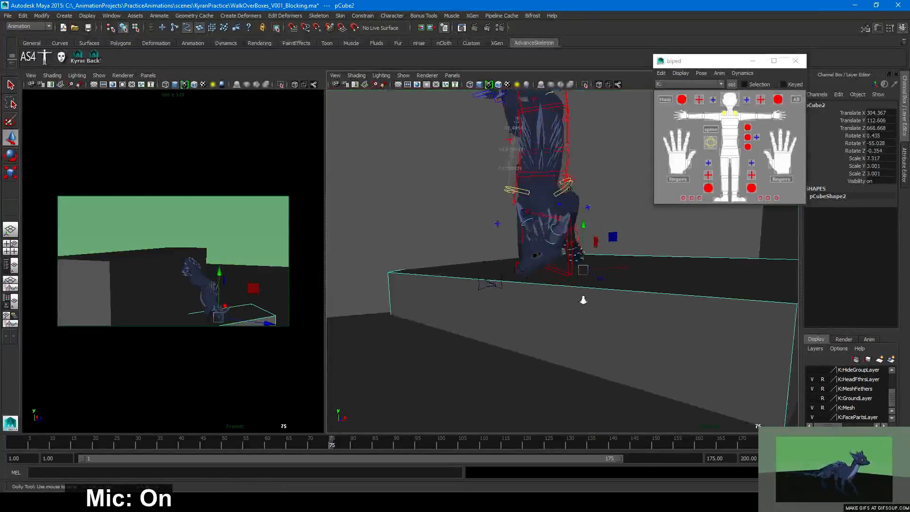
alt+drag(583, 300, 569, 320)
alt+right_drag(569, 321, 555, 319)
alt+drag(555, 319, 512, 311)
alt+right_drag(594, 285, 663, 292)
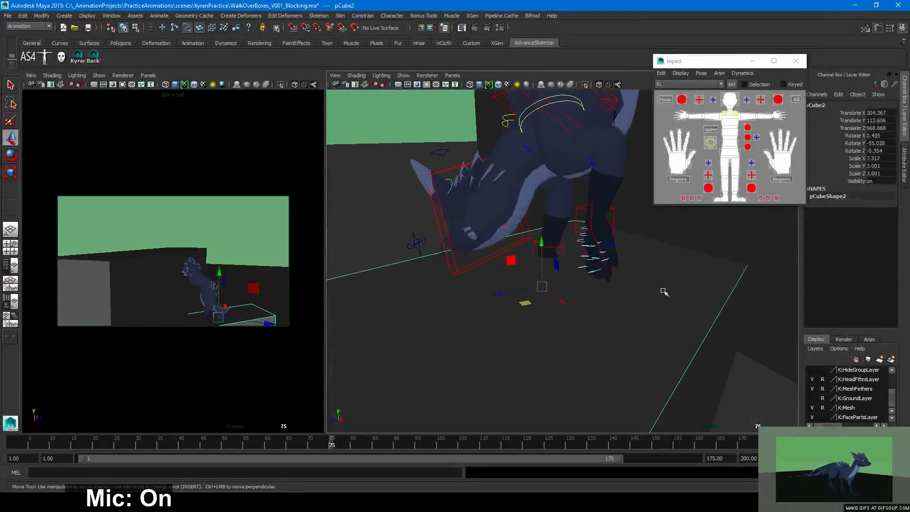
click(584, 207)
click(562, 313)
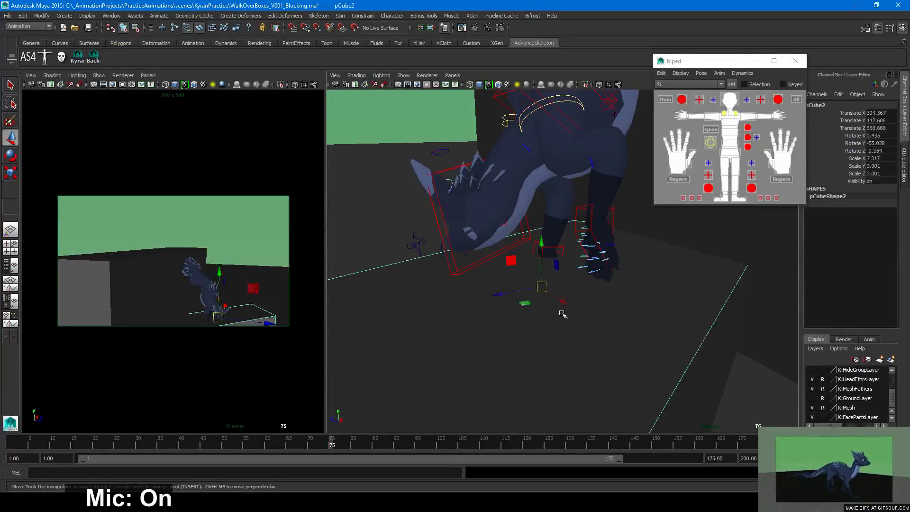
alt+drag(583, 247, 577, 237)
click(610, 216)
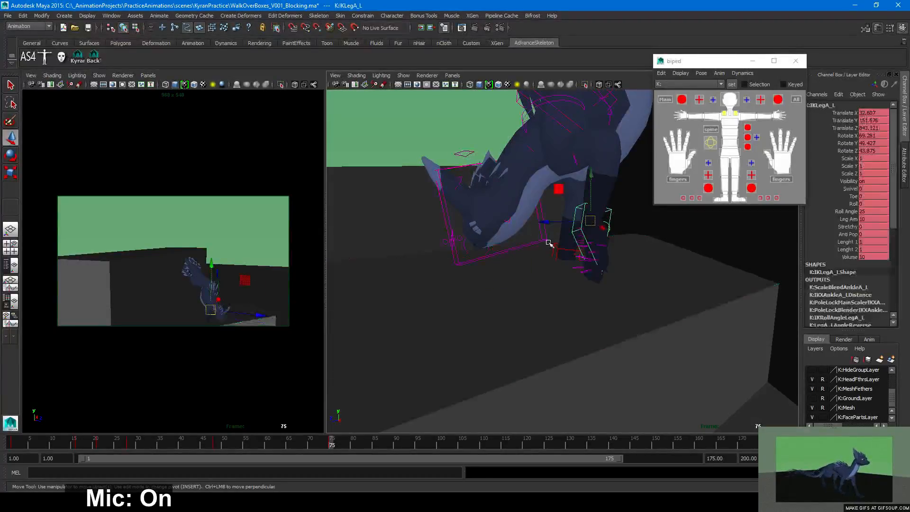
alt+right_drag(505, 192, 587, 280)
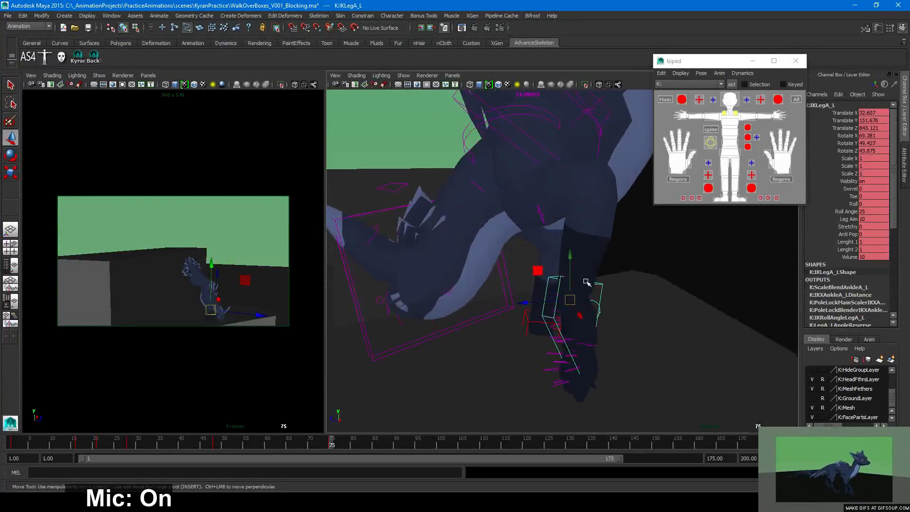
alt+drag(587, 280, 549, 345)
key(e)
key(w)
alt+drag(473, 354, 550, 332)
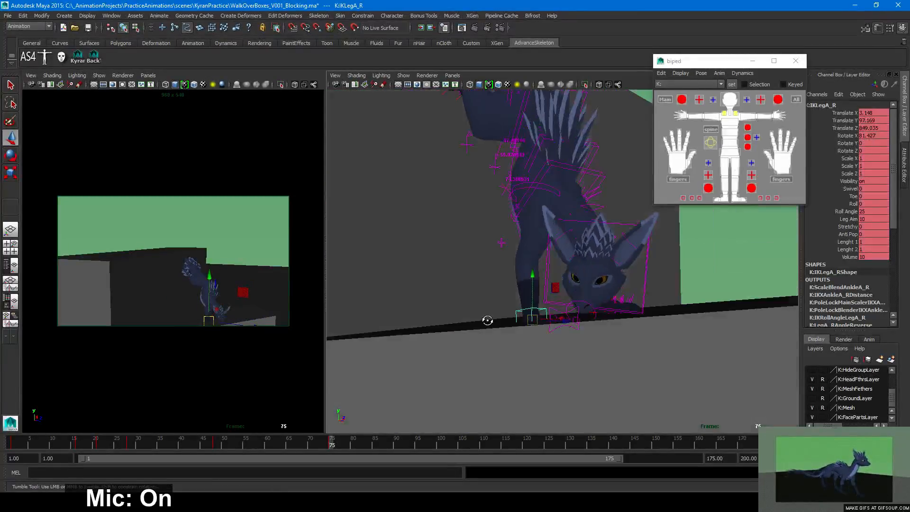
Place the right front foot (IKLegA_R) at about -17, 109, 897 and rotate it to about -2, -22, 4
click(545, 326)
key(e)
drag(555, 289, 514, 301)
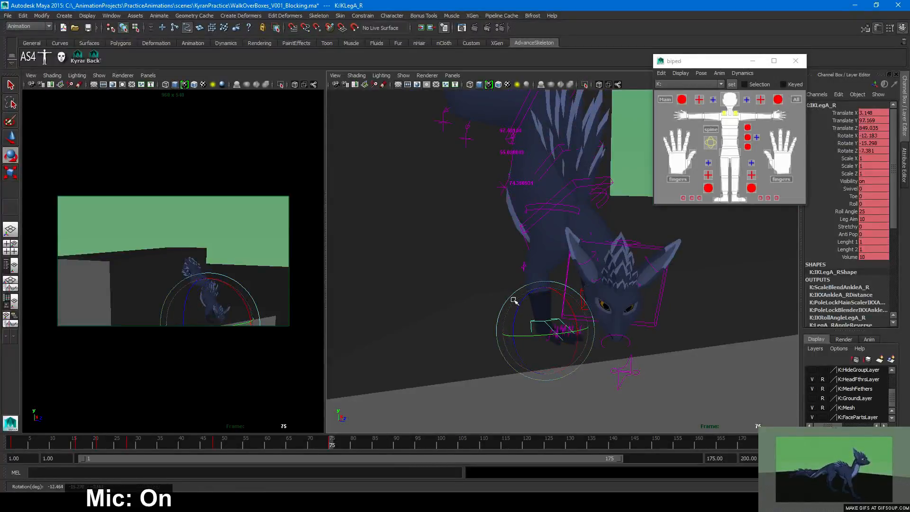
key(w)
alt+drag(546, 330, 635, 328)
click(642, 320)
key(ctrl+z)
key(e)
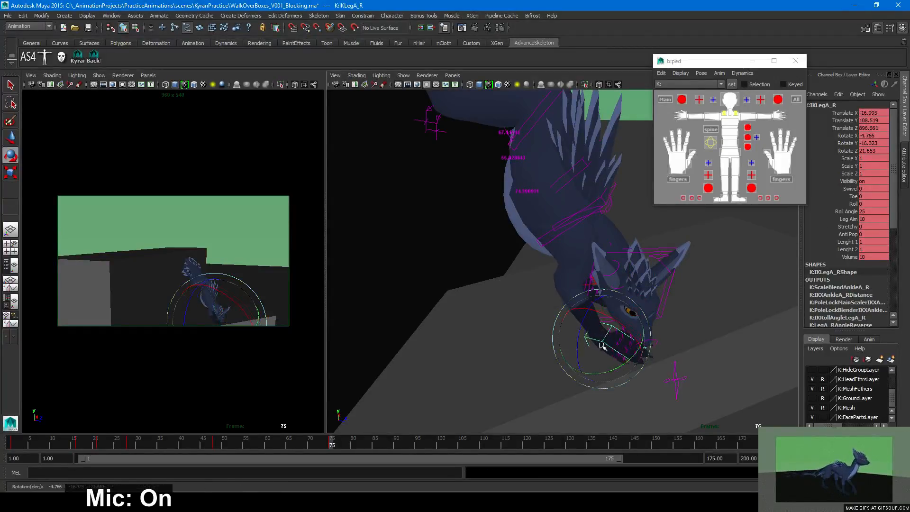
key(w)
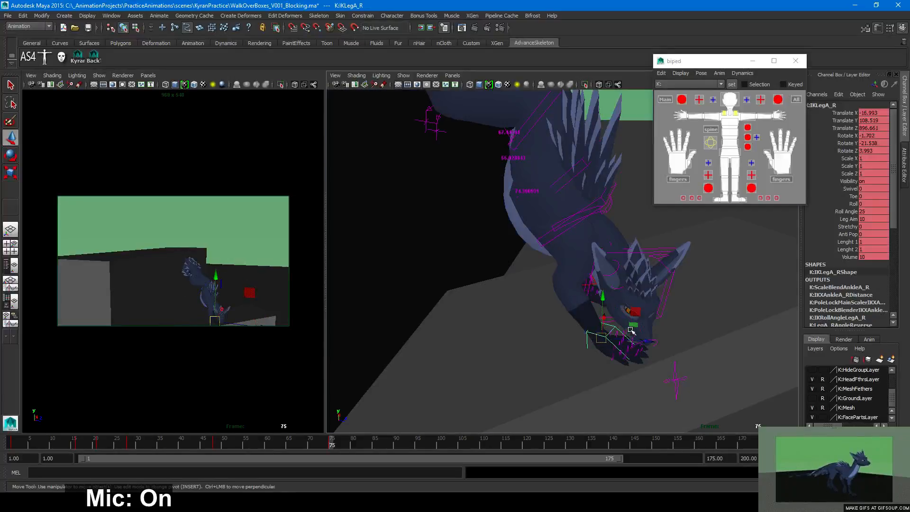
Select the hip control (IKSpine1_M), rotate it to about 58, -22, 11 and move it to about 19, 316, 1011
drag(617, 323, 487, 282)
click(547, 278)
key(e)
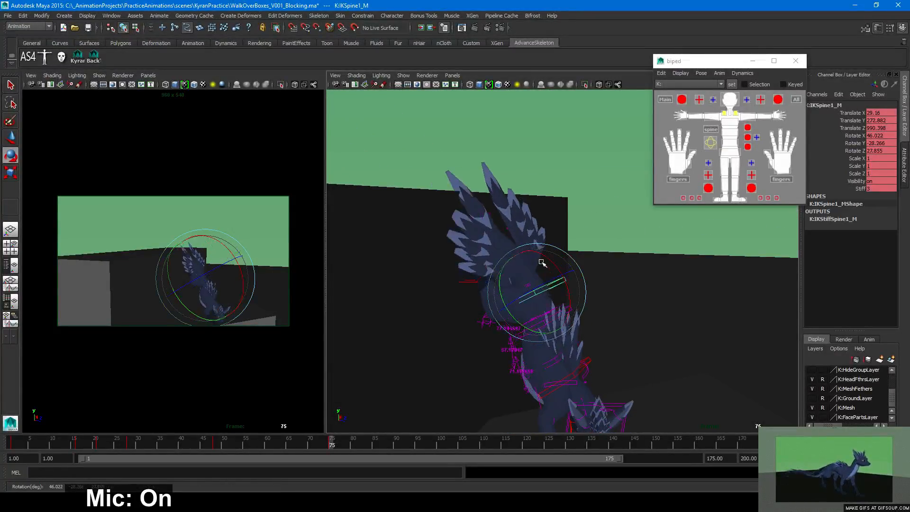
key(w)
alt+drag(536, 266, 558, 265)
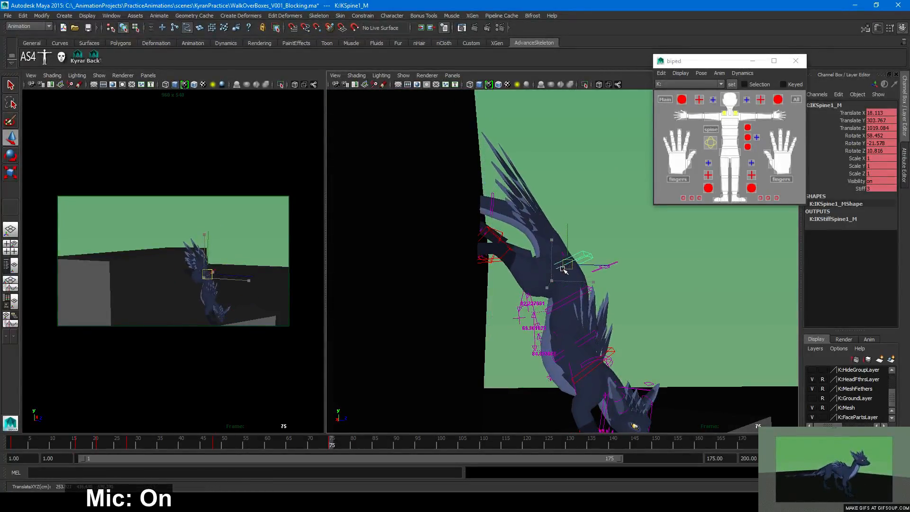
drag(561, 274, 548, 303)
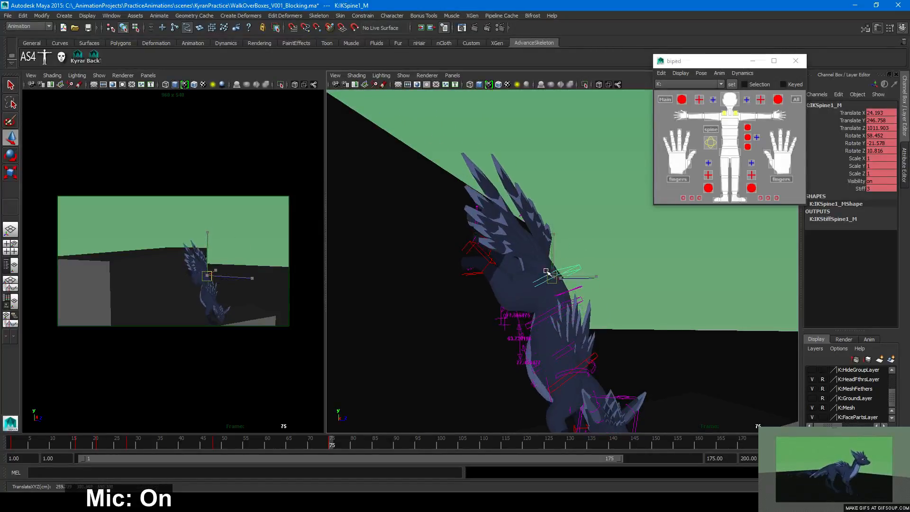
drag(545, 266, 548, 262)
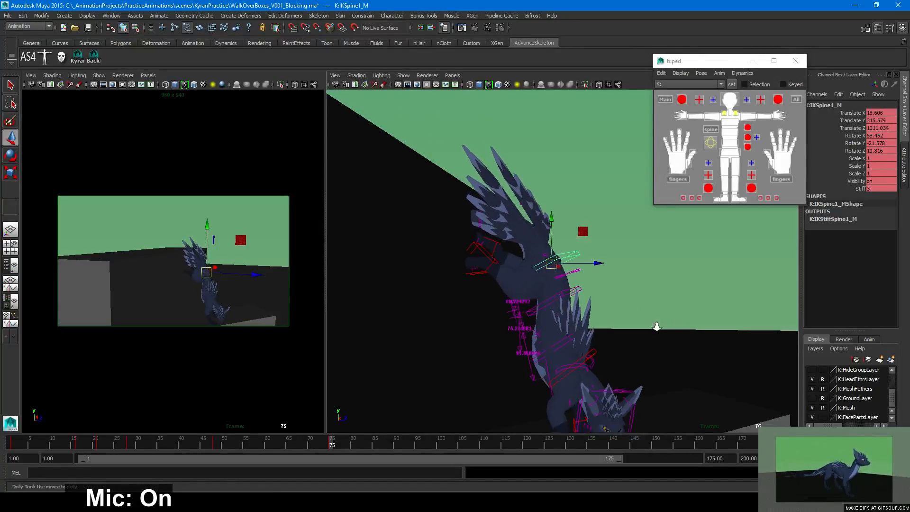
Center the hips by moving IKSpine1_M to about 5 in X, rotate it to about 65, -17, 6, and set a key
alt+drag(656, 326, 575, 342)
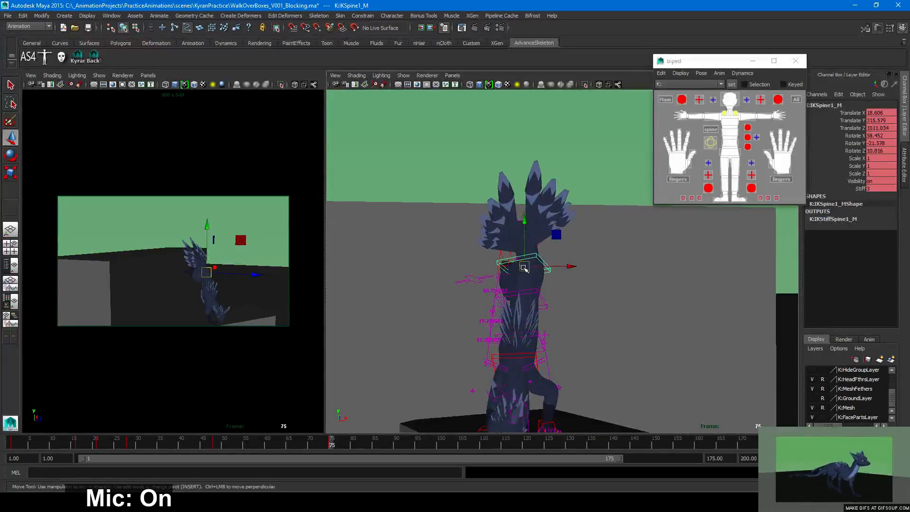
key(e)
drag(518, 268, 642, 297)
key(w)
key(s)
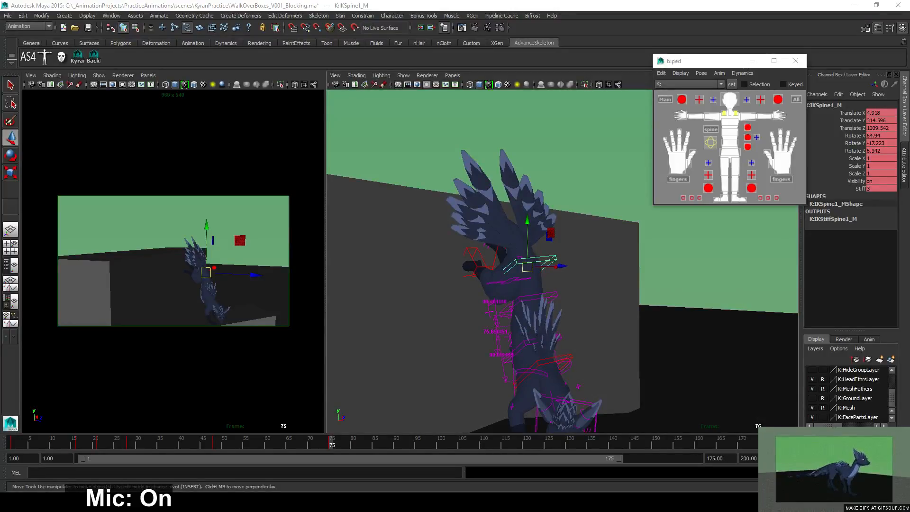
In wireframe, select the IKTail2_M control and place it at about 435 in Y and 1010 in Z, then restore shaded display
alt+drag(461, 267, 550, 231)
key(4)
alt+drag(550, 231, 587, 201)
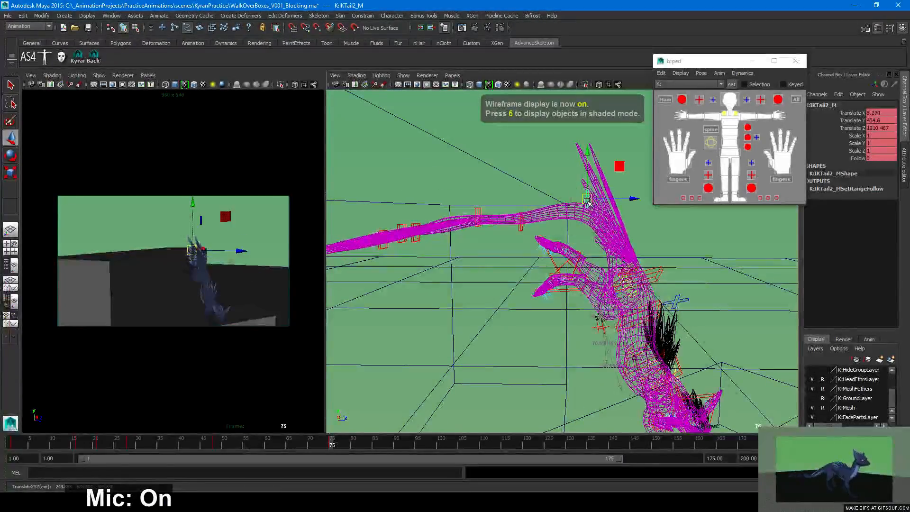
key(5)
Using wireframe display, select the outer tail controls and raise them above the tall box, with IKTail7_M at about 423 in Y, then restore shading
mouse_move(678, 288)
alt+mouse_down()
mouse_move(660, 300)
mouse_move(518, 284)
mouse_move(646, 315)
mouse_move(625, 296)
mouse_move(619, 308)
mouse_move(641, 325)
alt+mouse_up()
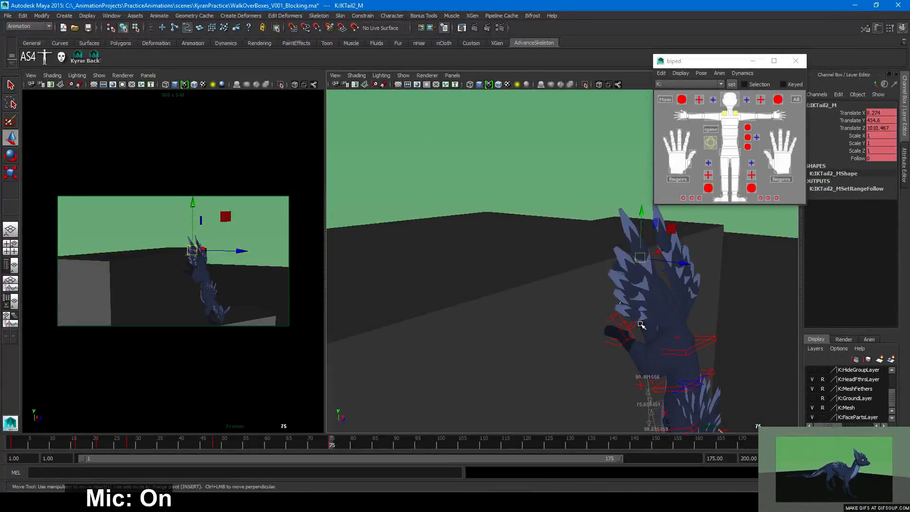
key(4)
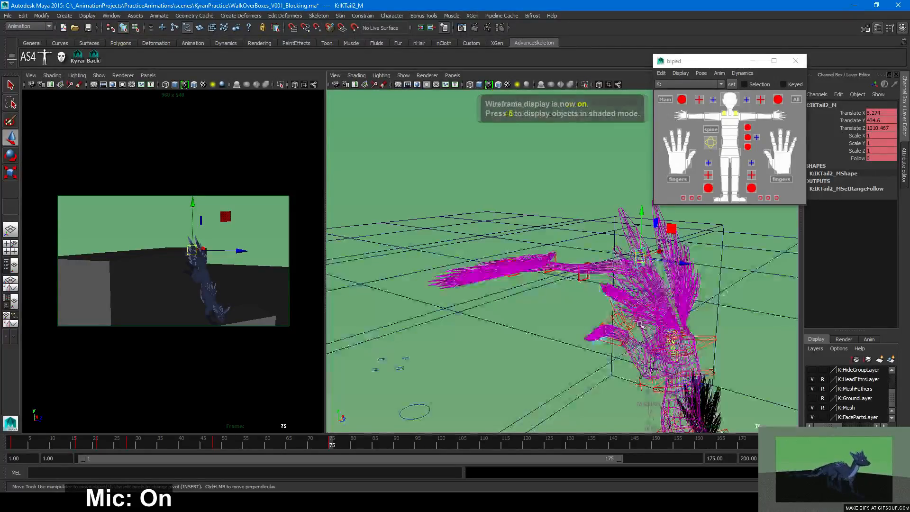
alt+drag(640, 325, 446, 273)
drag(501, 271, 498, 244)
key(5)
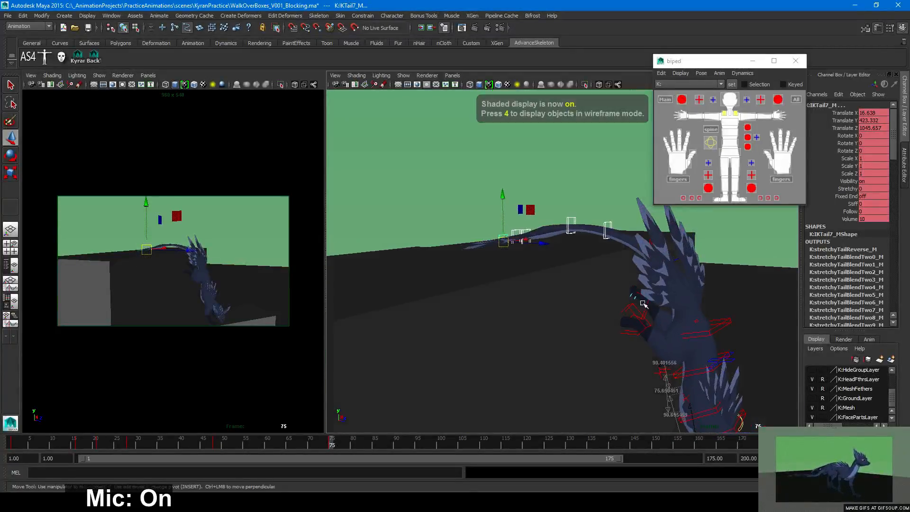
Move the tail tip control (IKTail7_M) to about 20, 428, 1064 so the tail end rests just above the tall box
mouse_move(655, 310)
alt+mouse_down()
mouse_move(662, 322)
mouse_move(630, 310)
mouse_move(669, 312)
alt+mouse_up()
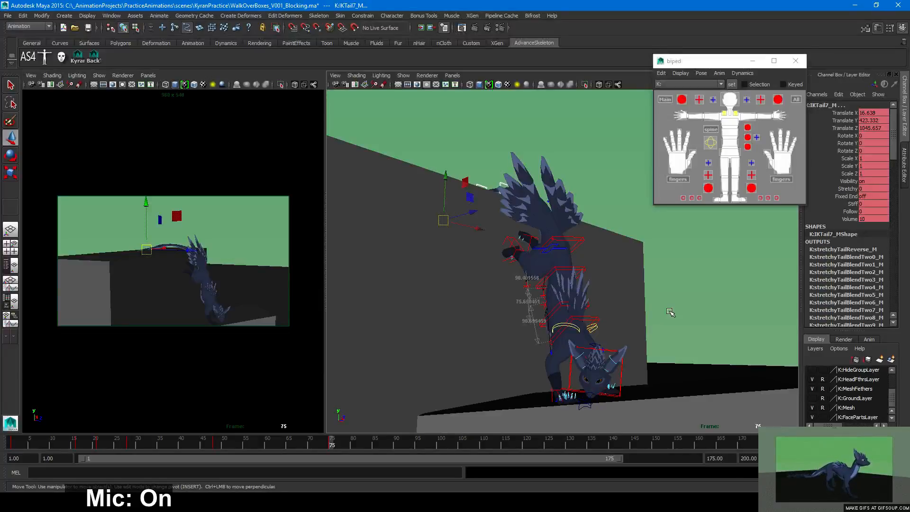
alt+drag(641, 295, 626, 346)
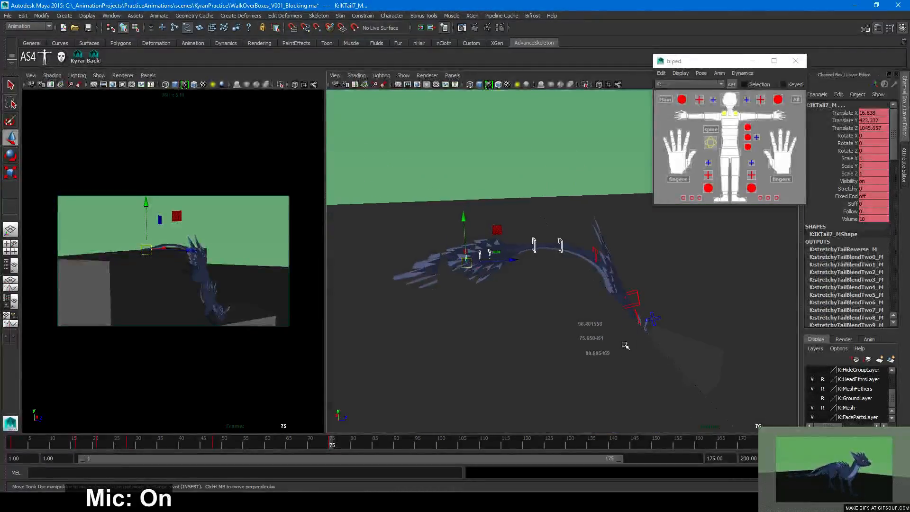
alt+right_drag(549, 333, 638, 349)
alt+drag(637, 349, 643, 332)
alt+right_drag(571, 304, 623, 313)
drag(445, 263, 446, 259)
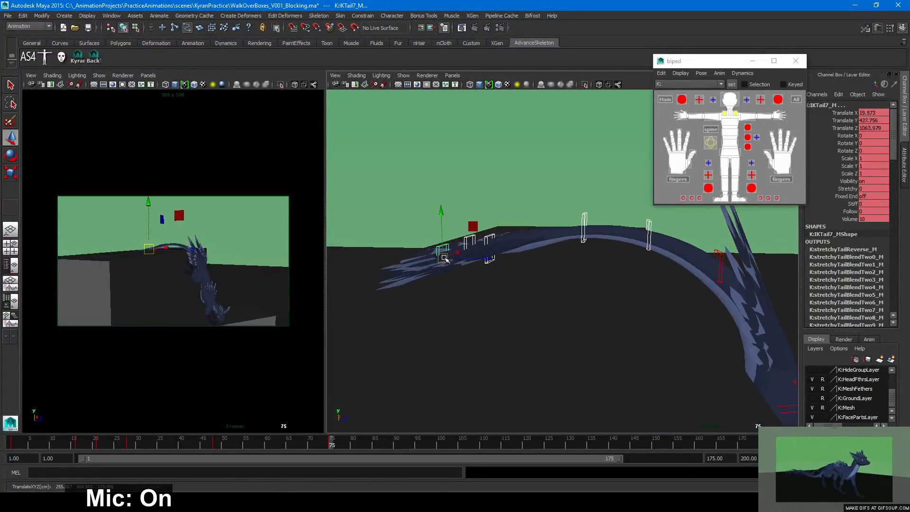
Select the mid-tail control (IKTail4_M) and examine the tail's arc and its clearance over the tall box from several angles
click(584, 239)
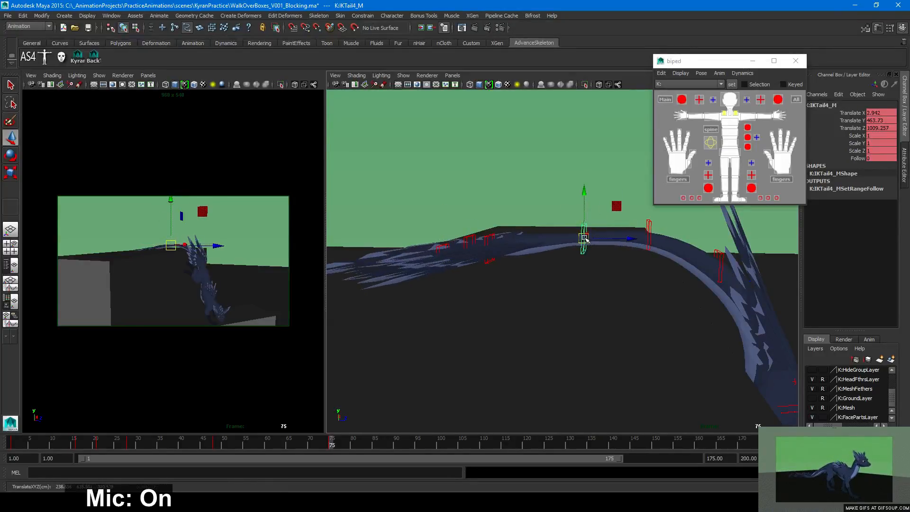
alt+drag(584, 240, 609, 309)
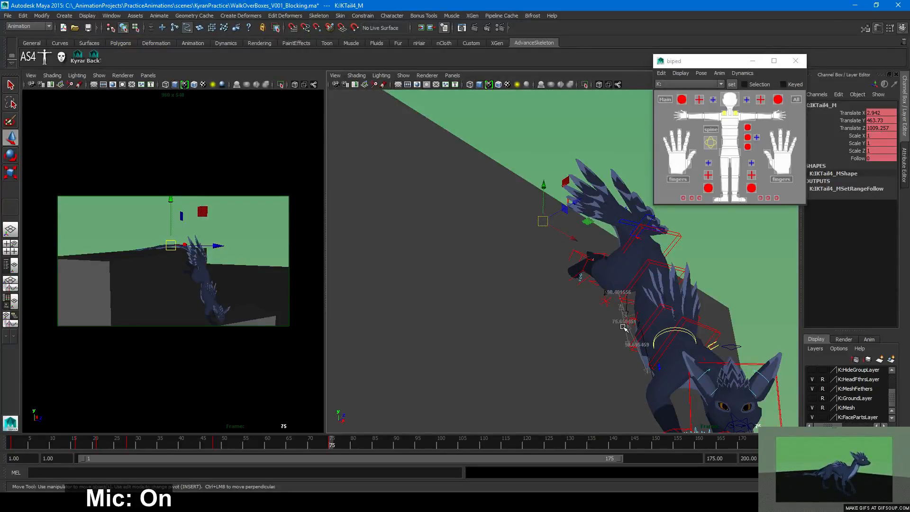
alt+drag(645, 331, 605, 301)
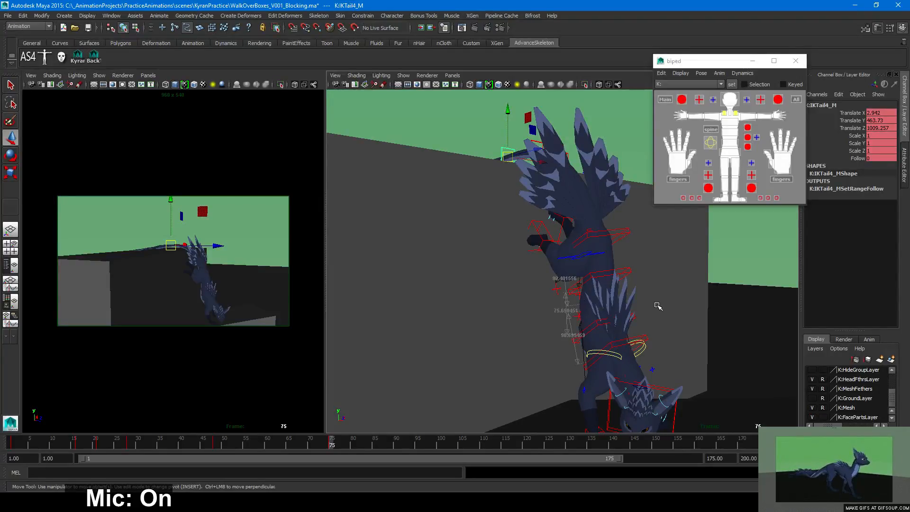
alt+drag(496, 231, 549, 280)
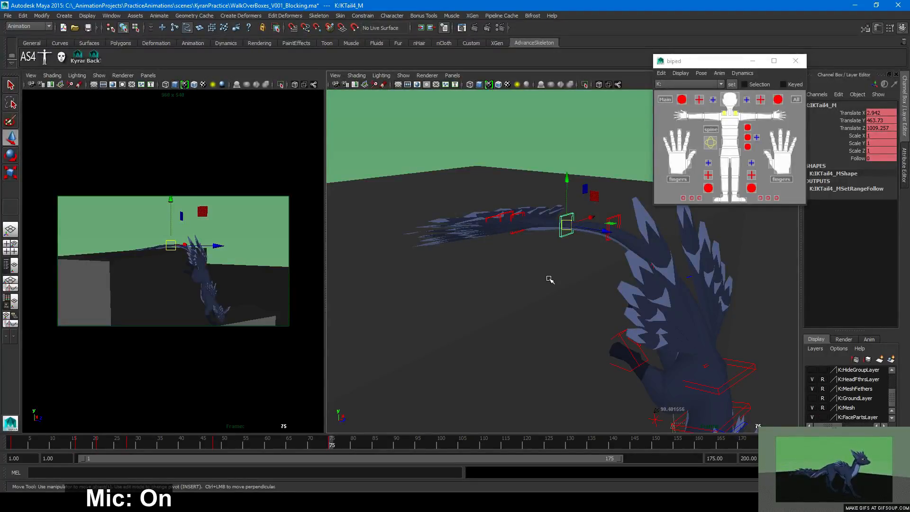
alt+drag(633, 270, 561, 260)
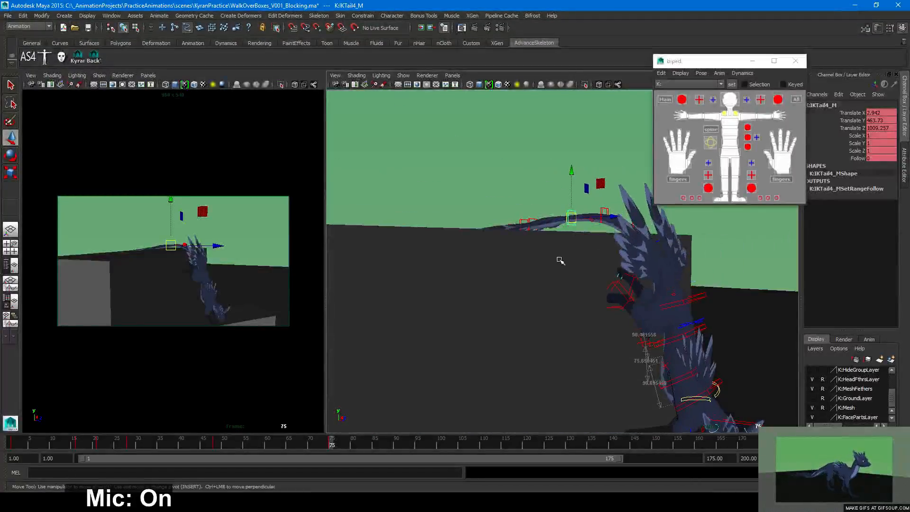
alt+middle_drag(597, 256, 628, 288)
scroll(633, 280, up, 3)
alt+drag(634, 280, 576, 286)
alt+right_drag(576, 285, 677, 292)
alt+drag(677, 292, 699, 317)
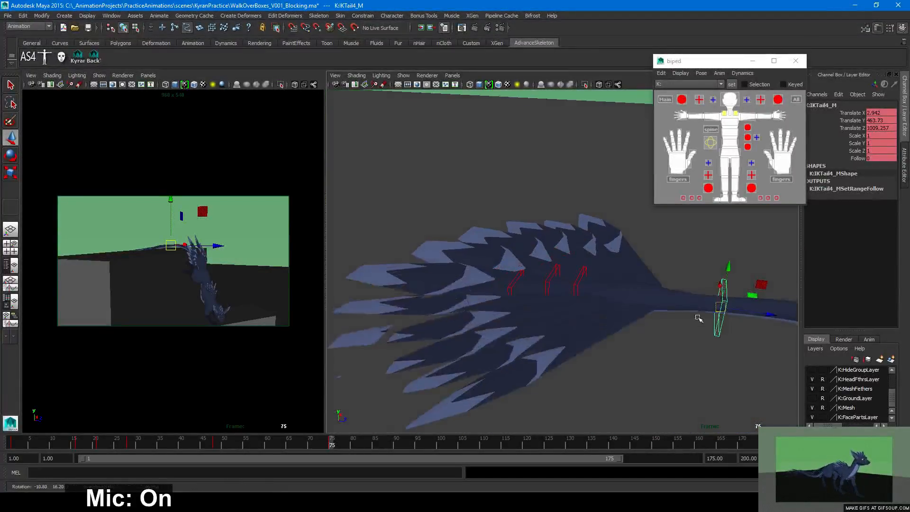
alt+right_drag(698, 317, 605, 311)
alt+drag(605, 311, 654, 314)
alt+right_drag(654, 314, 563, 304)
alt+drag(527, 286, 574, 232)
Select the tail base control (IKTail2_M) and move it to about 6, 427, 1017
click(552, 182)
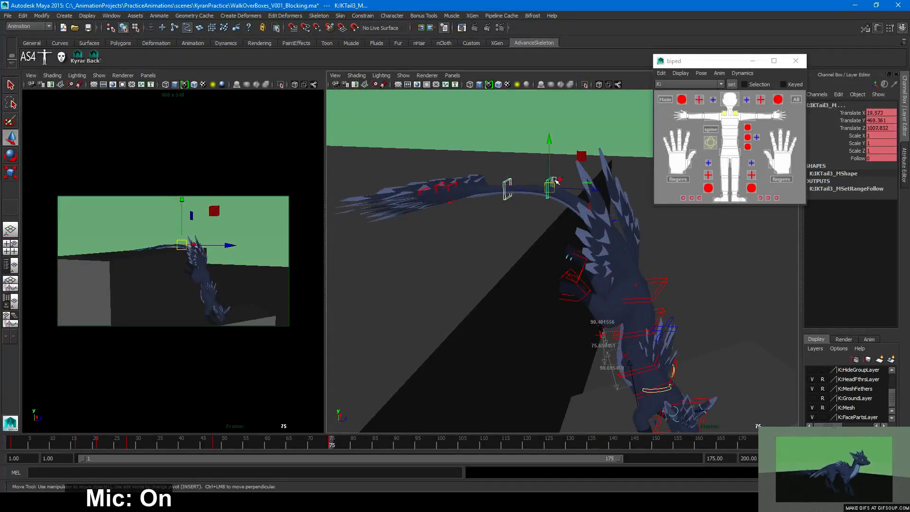
click(591, 207)
drag(590, 210, 624, 234)
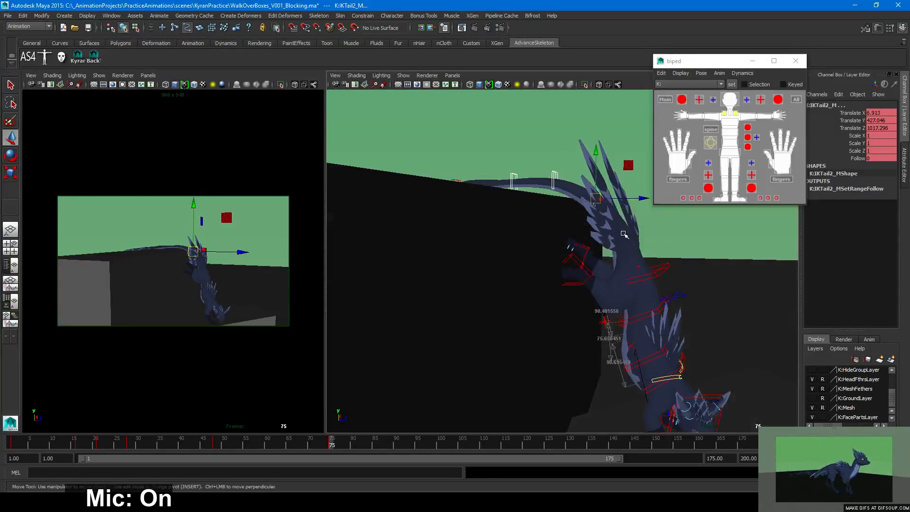
click(588, 197)
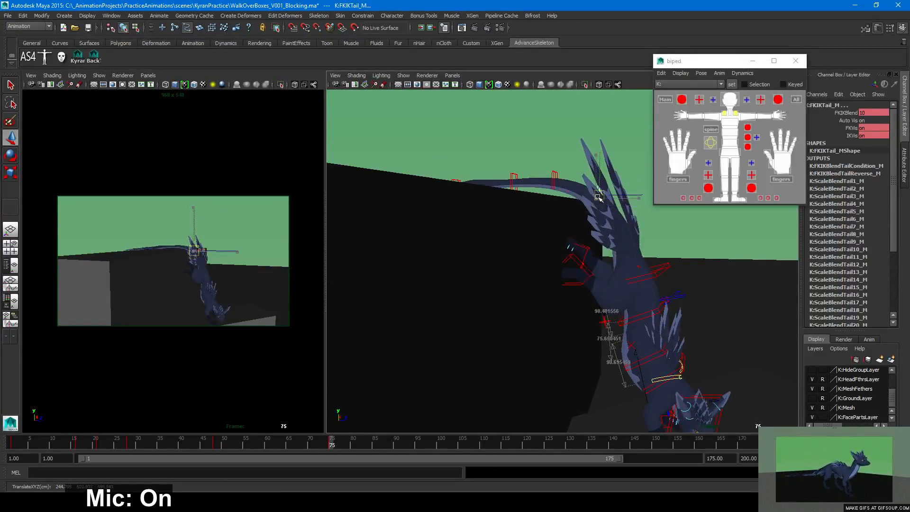
key(ctrl+z)
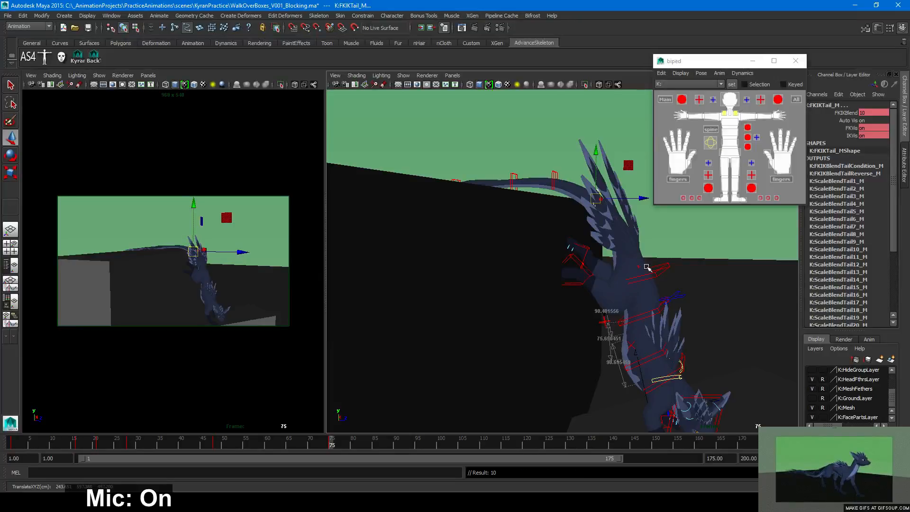
Select the left hind foot control (IKLeg_L) and move it to about -11, 474, 938 against the box wall
alt+drag(647, 268, 503, 323)
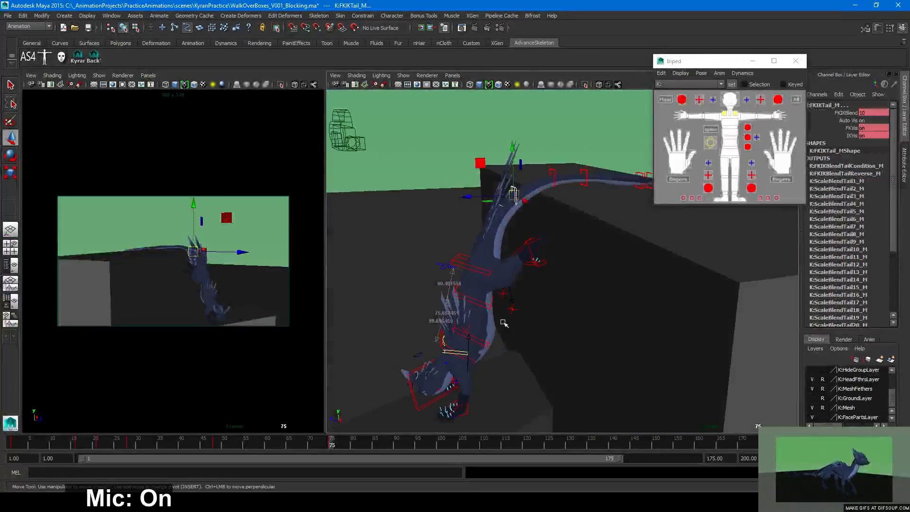
click(527, 247)
drag(538, 258, 522, 242)
alt+middle_drag(522, 242, 604, 294)
alt+right_drag(604, 294, 658, 315)
alt+drag(658, 315, 656, 290)
alt+middle_drag(656, 290, 570, 268)
alt+right_drag(571, 269, 542, 288)
drag(548, 287, 554, 261)
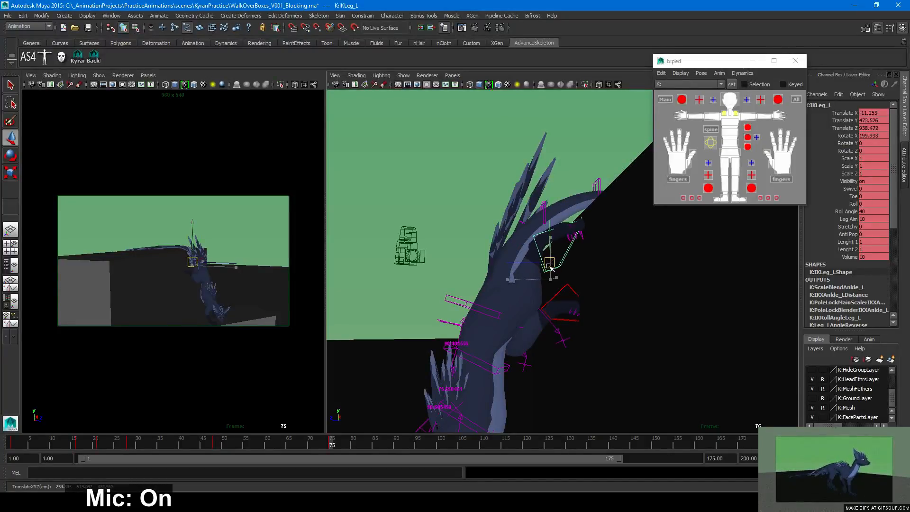
Select the right hind foot control (IKLeg_R), rotate it to about 188 in X and move it to about 2, 498, 953
alt+drag(536, 317, 587, 246)
click(552, 293)
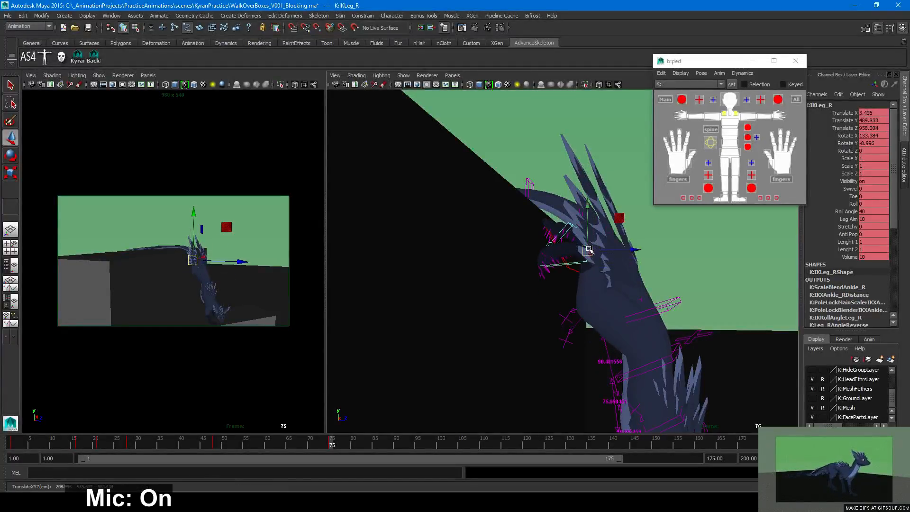
alt+middle_drag(633, 306, 621, 247)
alt+right_drag(620, 247, 522, 246)
alt+drag(523, 246, 616, 261)
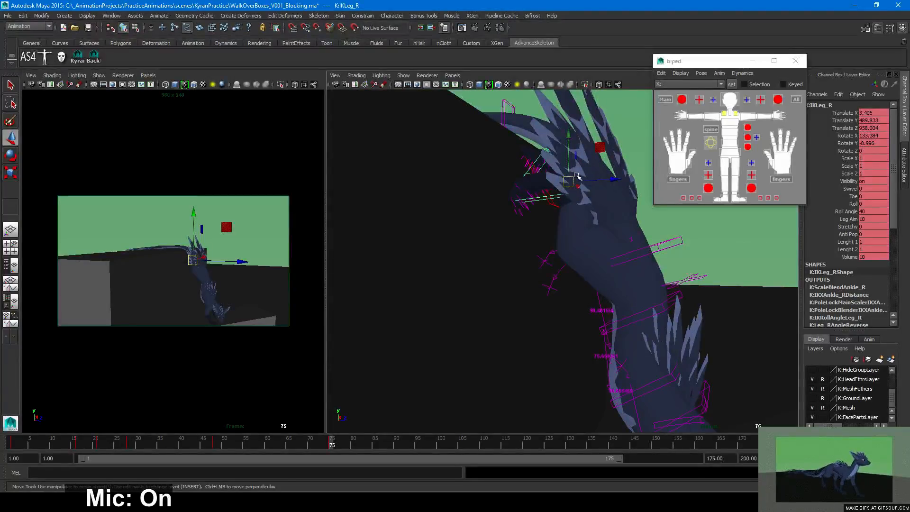
key(e)
drag(601, 166, 642, 271)
key(w)
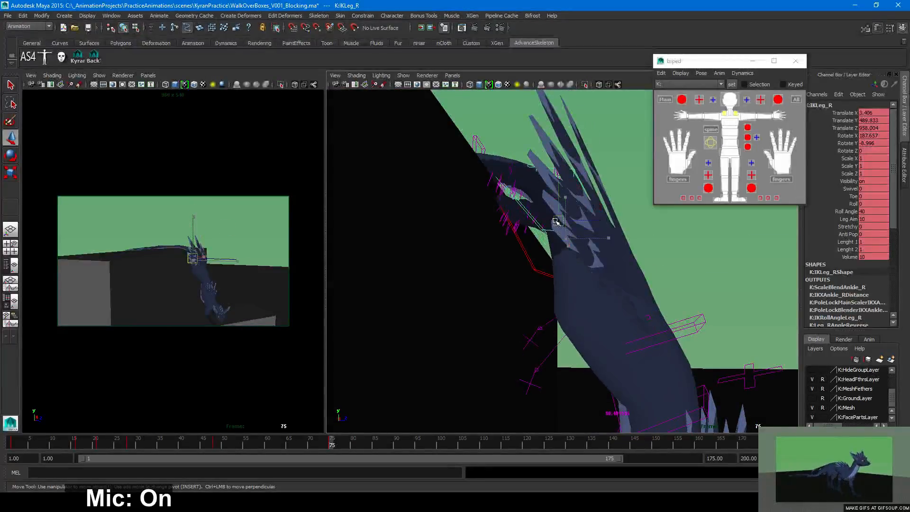
drag(556, 221, 556, 233)
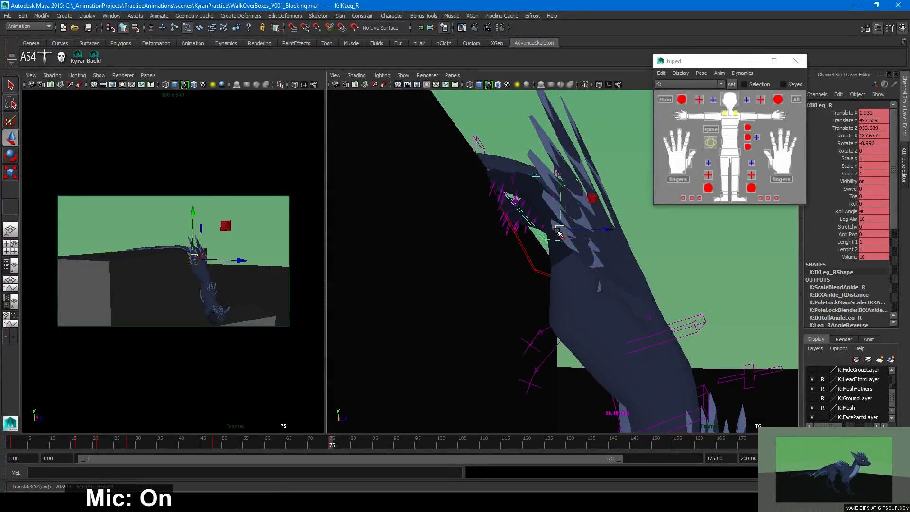
Scrub the frames just before 75 and examine the whole pose from both sides
alt+drag(657, 292, 432, 335)
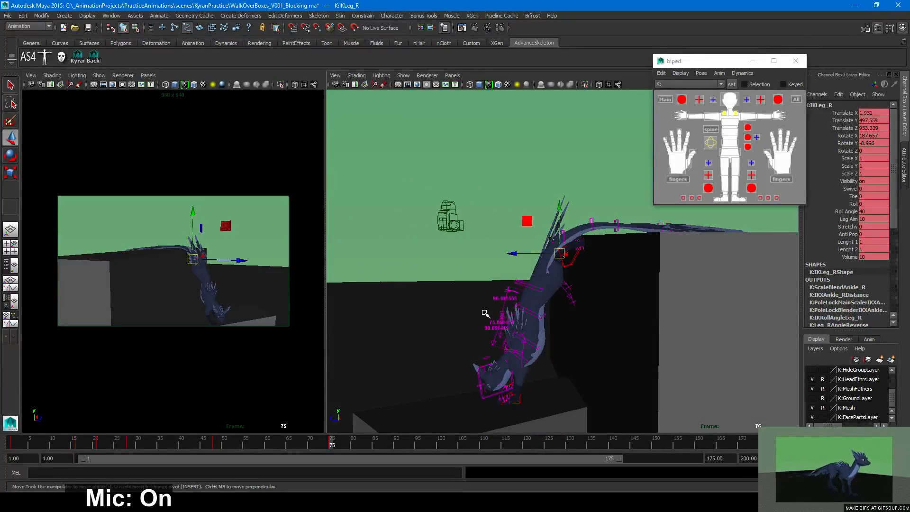
drag(323, 450, 331, 444)
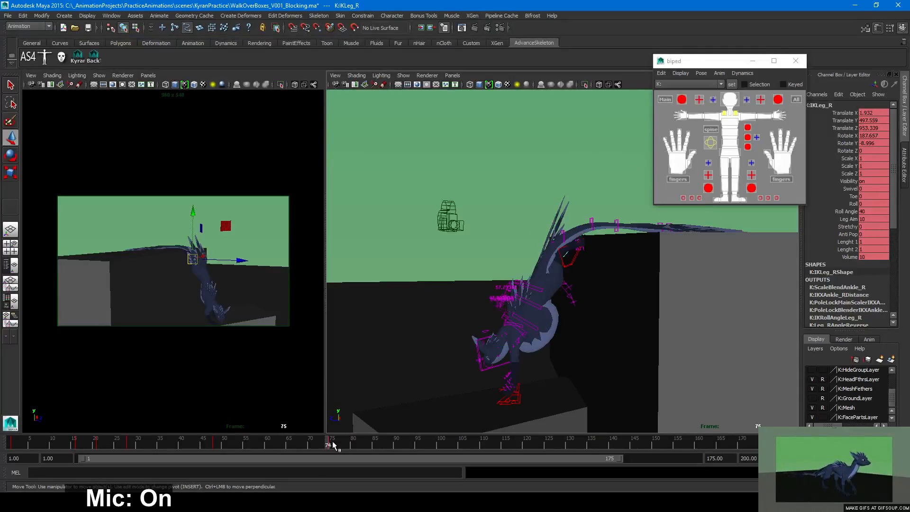
alt+drag(593, 361, 702, 359)
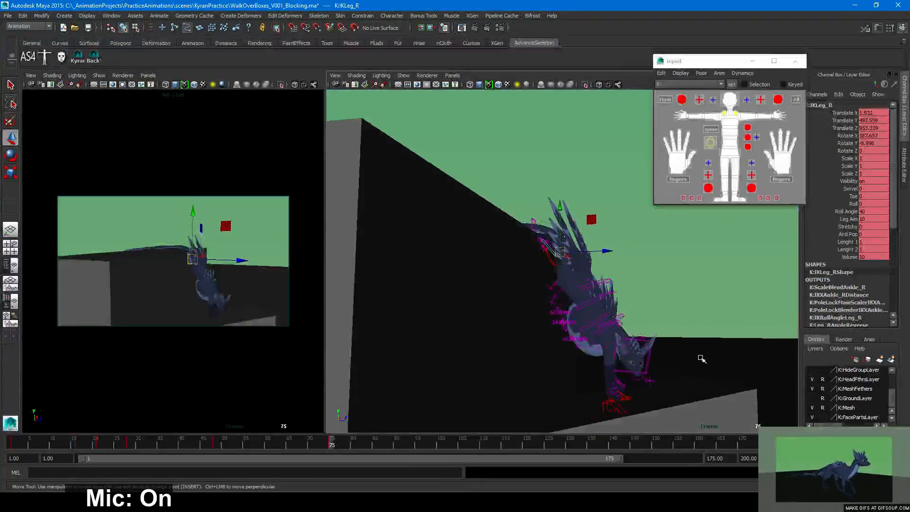
Try raising the hip control (IKSpine1_M), undo the move, and scrub the earlier frames back up to frame 75
click(588, 285)
mouse_move(593, 290)
mouse_down()
mouse_move(587, 260)
mouse_move(604, 274)
mouse_move(594, 294)
mouse_up()
key(ctrl+z)
drag(328, 444, 323, 444)
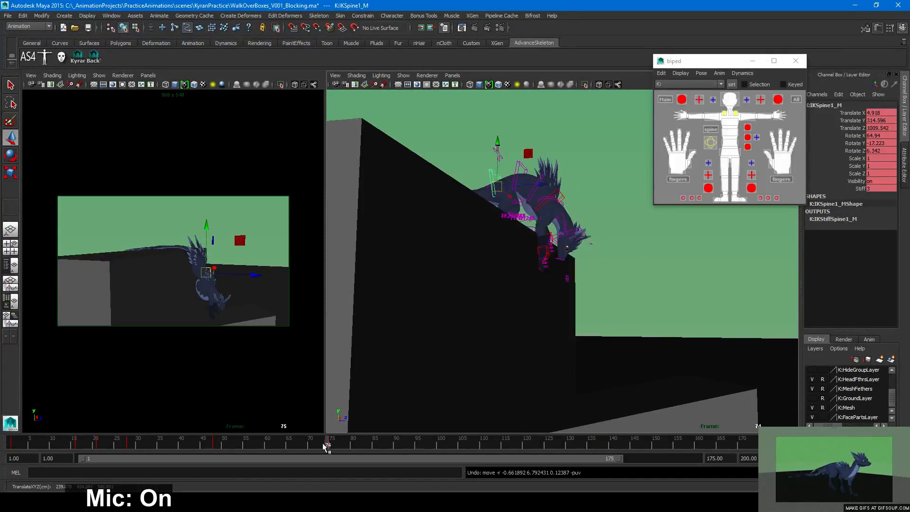
drag(243, 444, 332, 441)
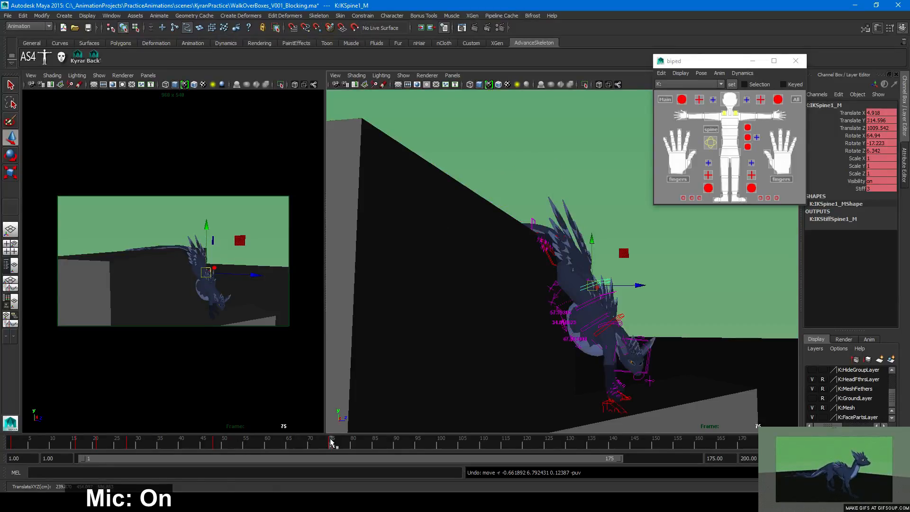
Try to reposition the mid-spine control (IKSpine2_M) to reshape the bulging belly, and undo the move
scroll(632, 378, up, 5)
alt+middle_drag(632, 378, 604, 263)
alt+drag(606, 263, 445, 297)
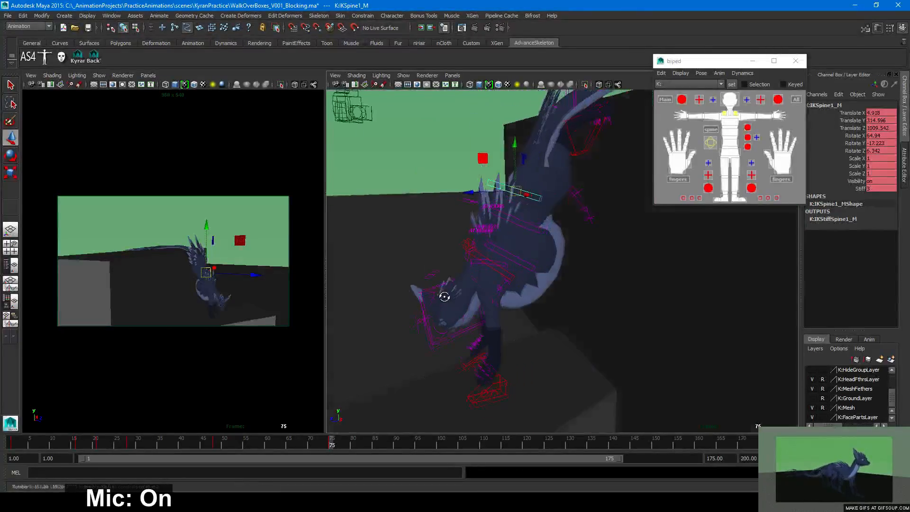
click(524, 224)
drag(513, 220, 526, 226)
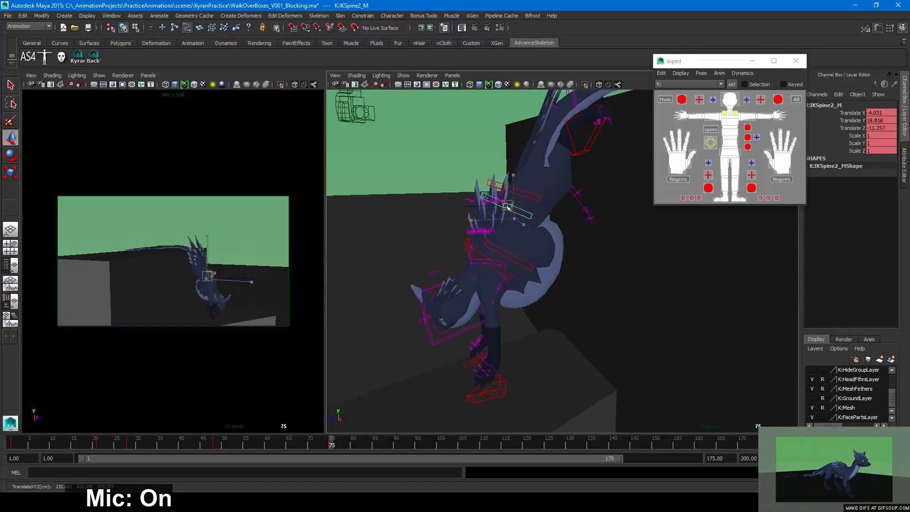
key(ctrl+z)
Try to move the chest control (IKSpine4_M), and undo the spine adjustments
alt+drag(507, 207, 545, 246)
alt+right_drag(545, 246, 607, 305)
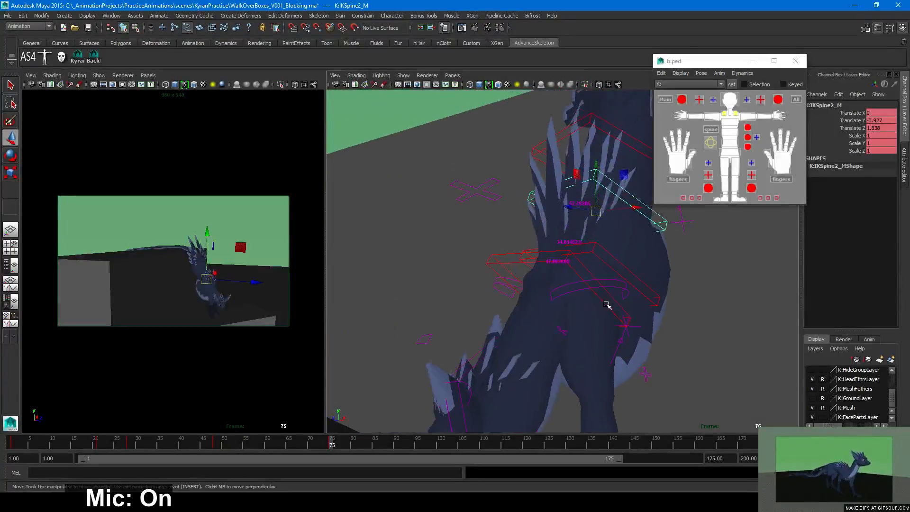
alt+drag(607, 305, 524, 285)
key(ctrl+z)
click(480, 268)
key(ctrl+z)
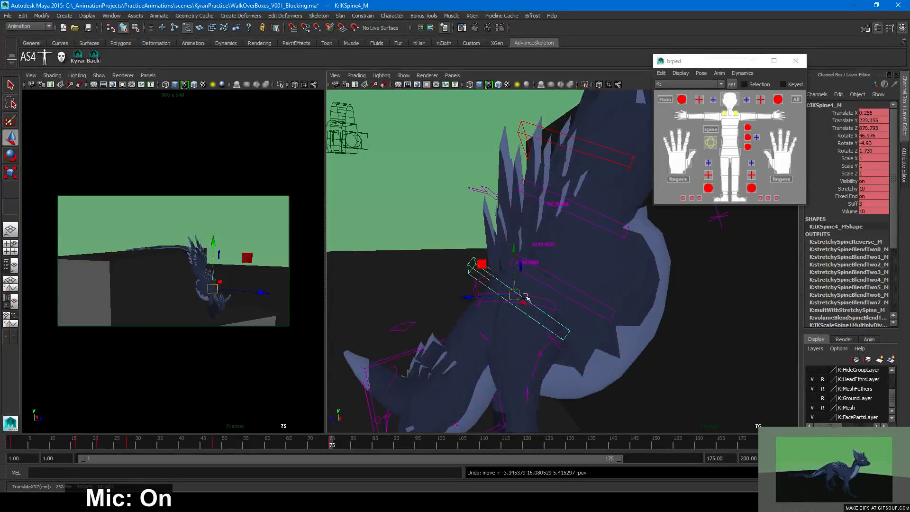
Try rotating the hip control (IKSpine1_M) about X to straighten the spine, and undo the rotation
click(593, 157)
alt+middle_drag(618, 197, 596, 290)
alt+drag(596, 290, 528, 278)
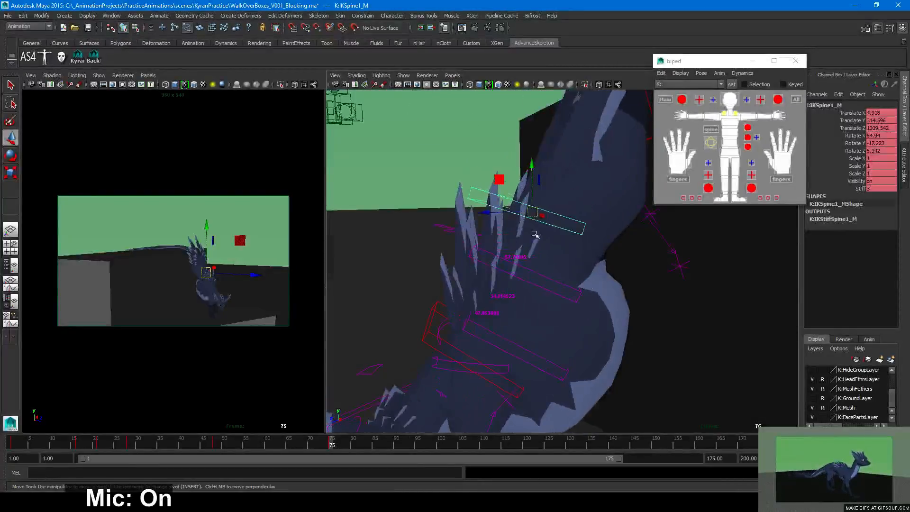
key(e)
drag(558, 173, 532, 160)
key(ctrl+z)
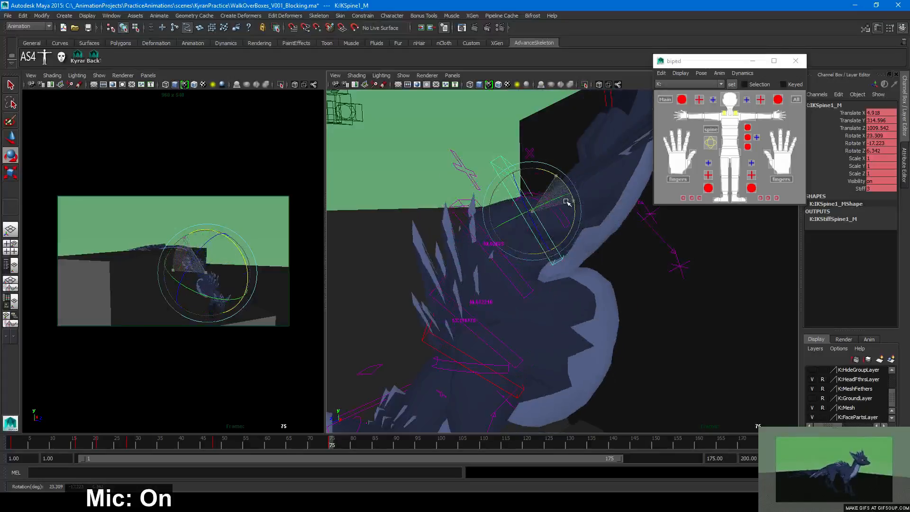
Scrub the timeline between about frames 64 and 75 to compare the ledge pose with the climbing-down pose
alt+drag(531, 332, 646, 356)
click(318, 445)
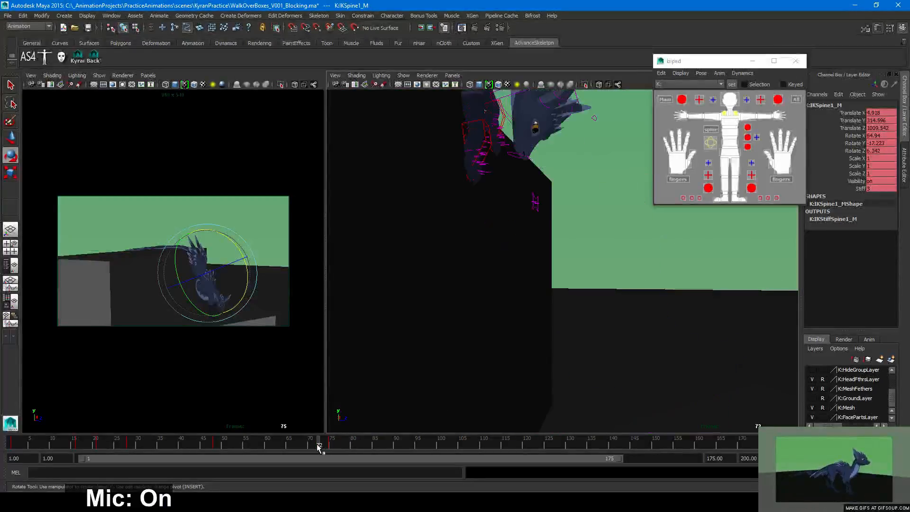
drag(317, 446, 284, 445)
alt+right_drag(527, 357, 315, 364)
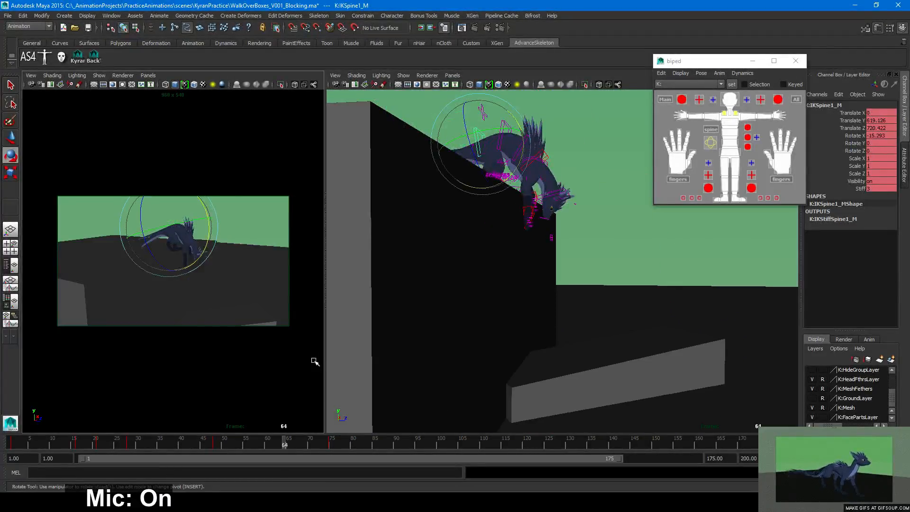
click(280, 445)
drag(311, 441, 332, 445)
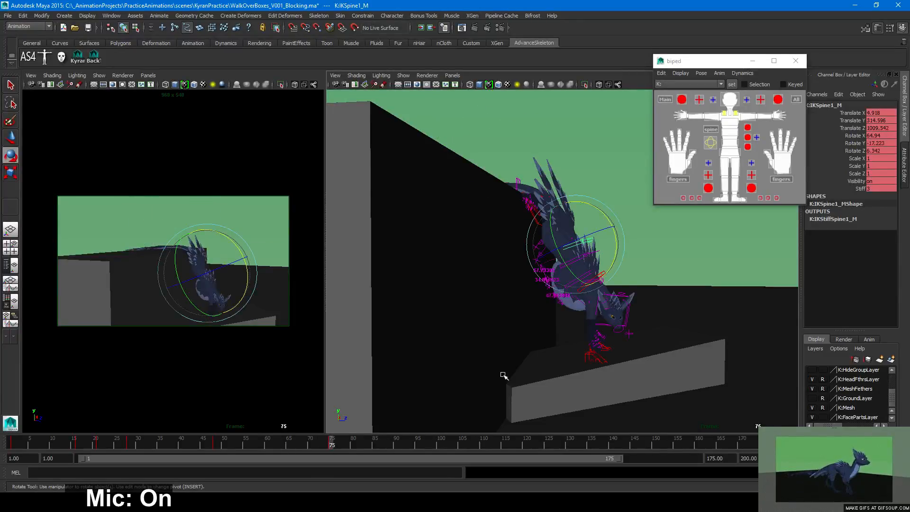
Examine the bulging belly and the right front leg's pole control (PoleLegA_R) around frame 75
alt+right_drag(557, 351, 583, 372)
alt+middle_drag(582, 371, 552, 263)
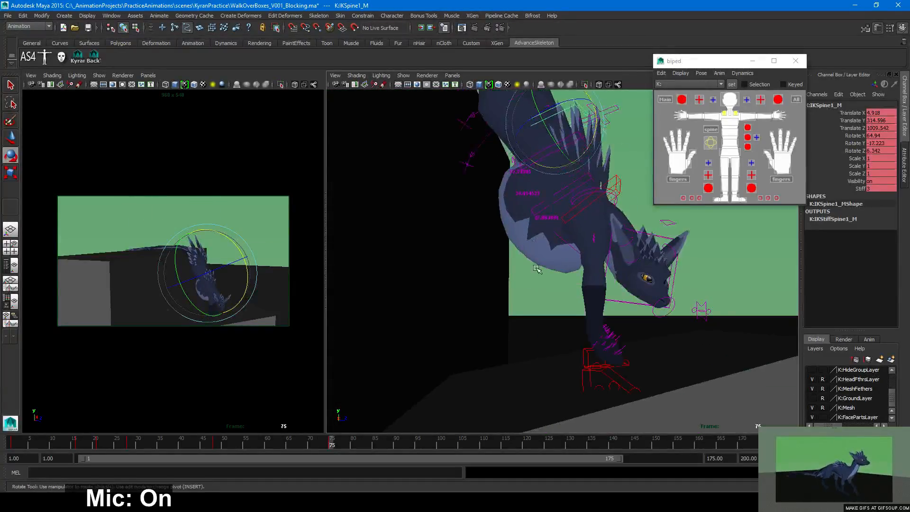
alt+right_drag(553, 263, 567, 221)
click(568, 227)
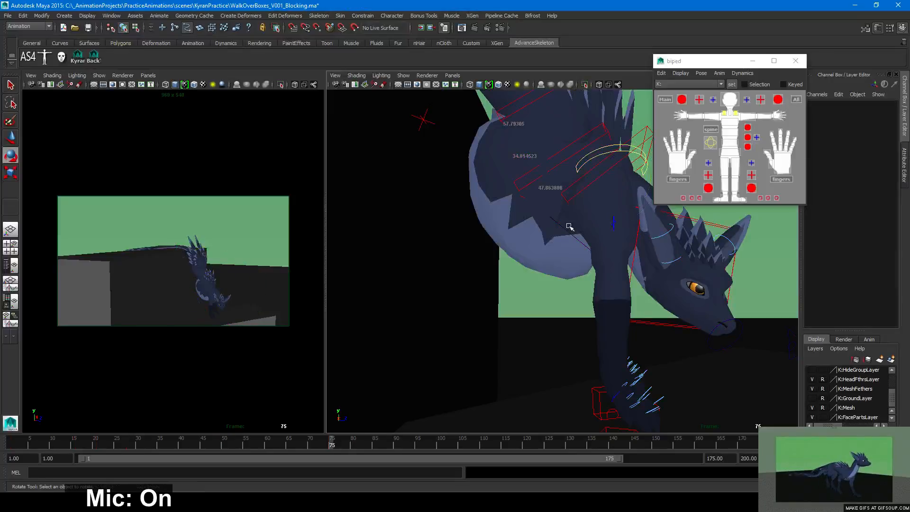
alt+drag(594, 251, 476, 212)
click(525, 201)
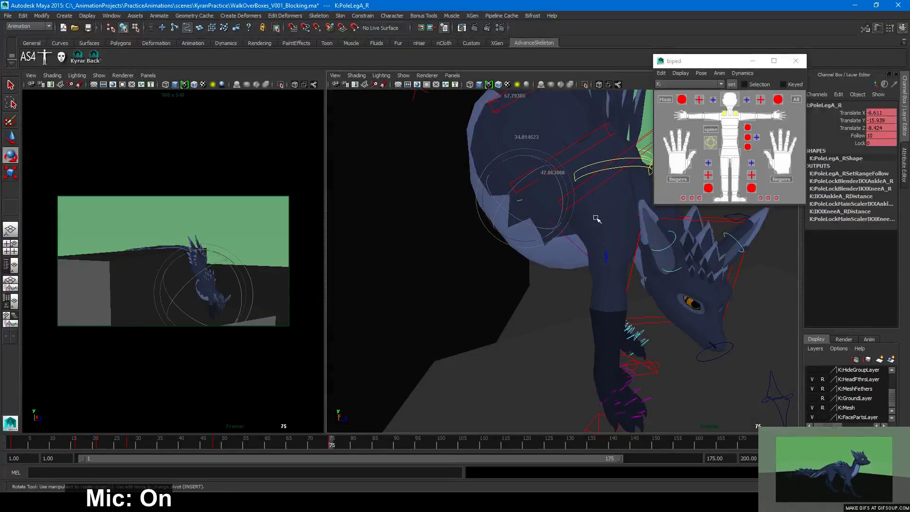
alt+drag(595, 217, 595, 297)
key(w)
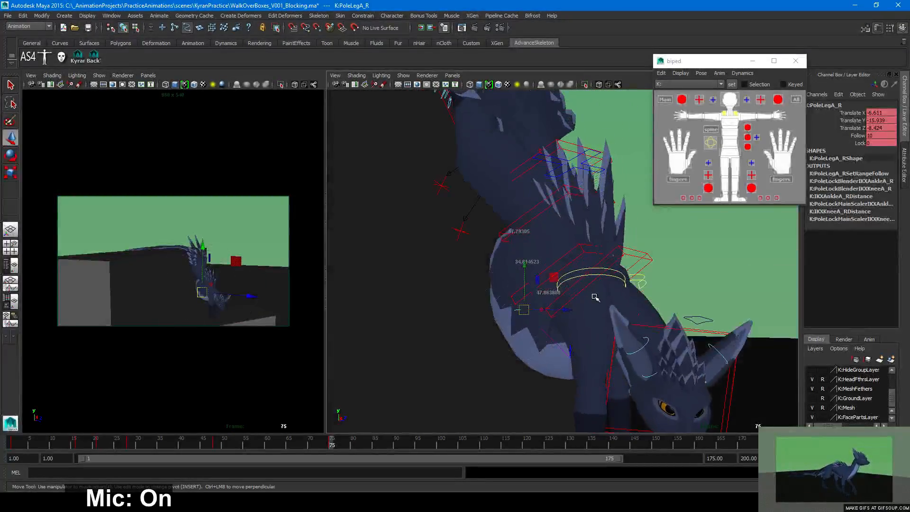
drag(327, 441, 331, 442)
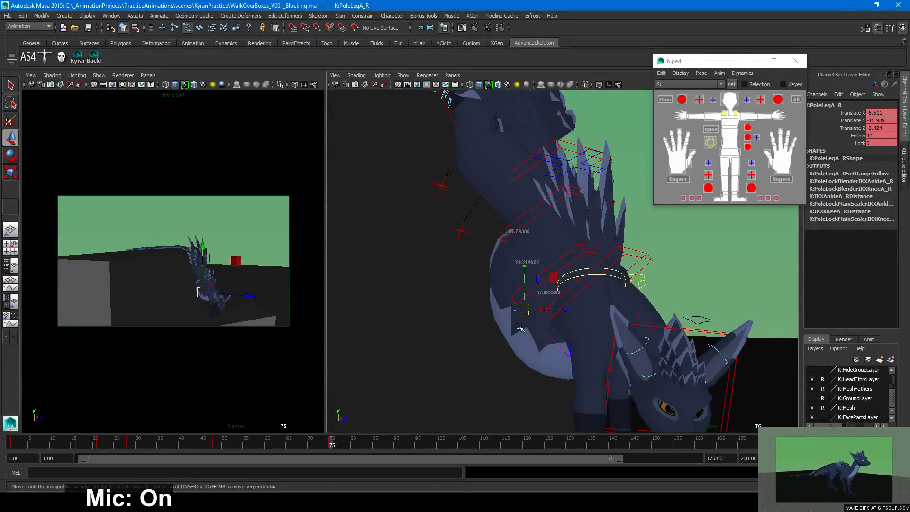
alt+drag(520, 327, 584, 290)
Move the chest control (IKSpine4_M) down toward the front feet to stretch out the bulging belly
click(633, 252)
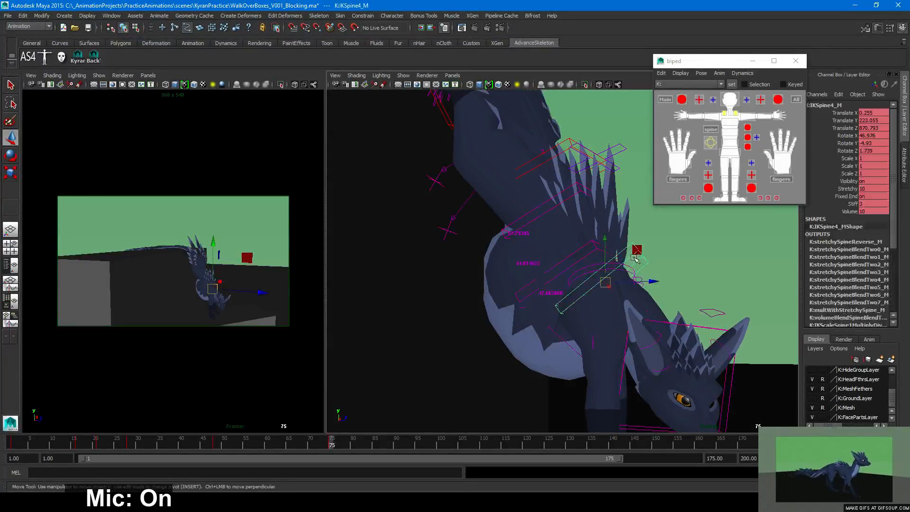
click(634, 258)
middle_drag(615, 305, 647, 358)
scroll(609, 370, down, 5)
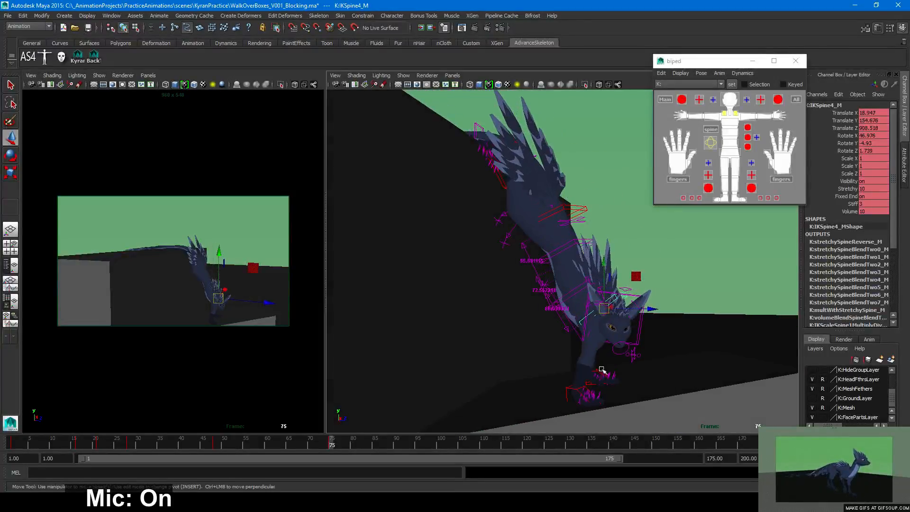
alt+drag(603, 310, 395, 440)
drag(325, 446, 336, 445)
alt+drag(526, 367, 426, 339)
drag(539, 274, 600, 308)
Rotate the chest control (IKSpine4_M) to about 53.9 on X and nudge it to about Y 137.3, Z 864.4
key(e)
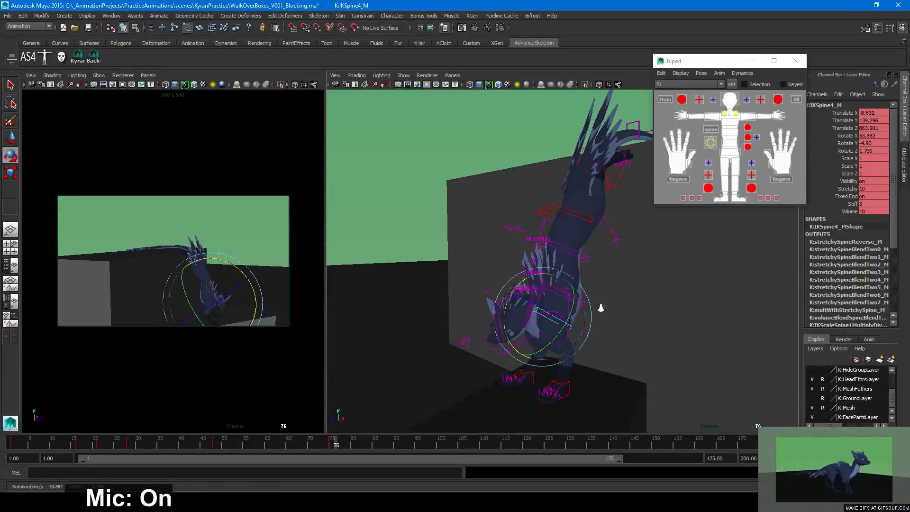
alt+right_drag(601, 309, 644, 327)
alt+drag(644, 327, 609, 337)
key(w)
drag(531, 357, 593, 371)
alt+drag(514, 369, 529, 300)
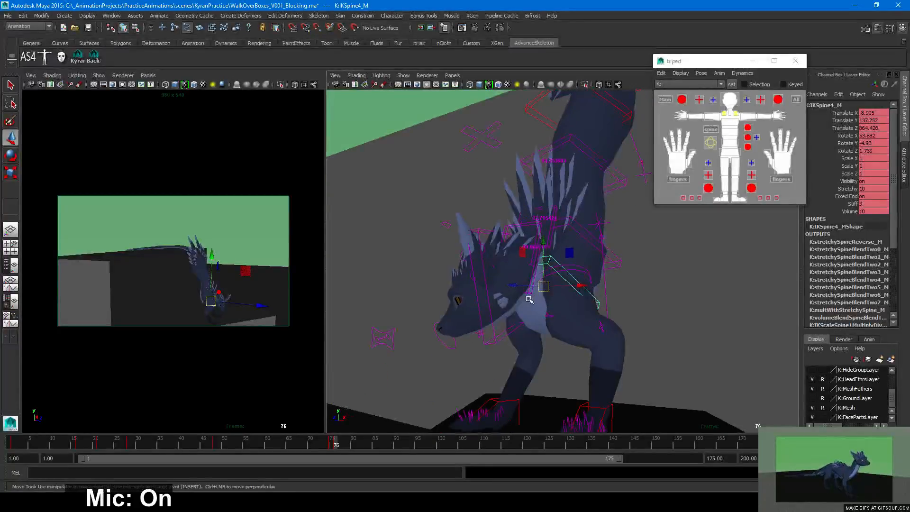
Select all rig controls, key the straightened frame 76 pose on frame 75, and delete the key at frame 76
click(489, 313)
alt+drag(549, 343, 517, 337)
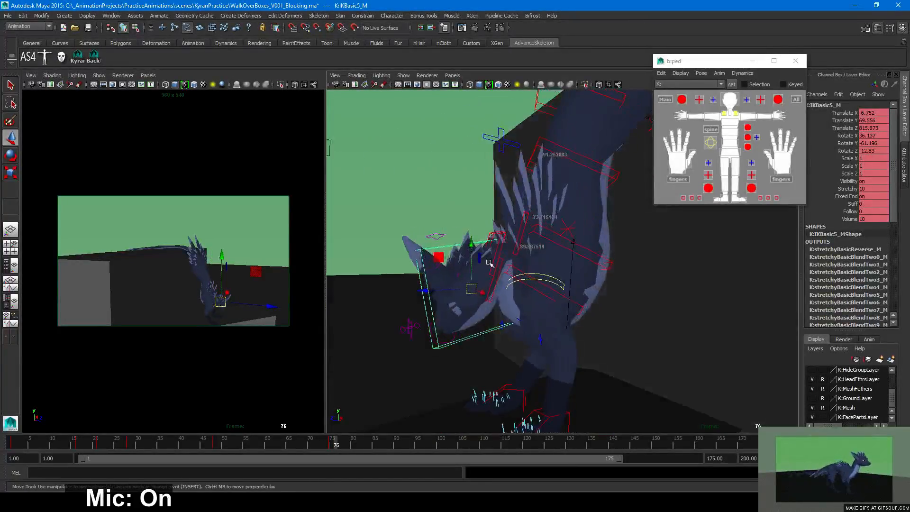
drag(328, 444, 335, 446)
click(797, 99)
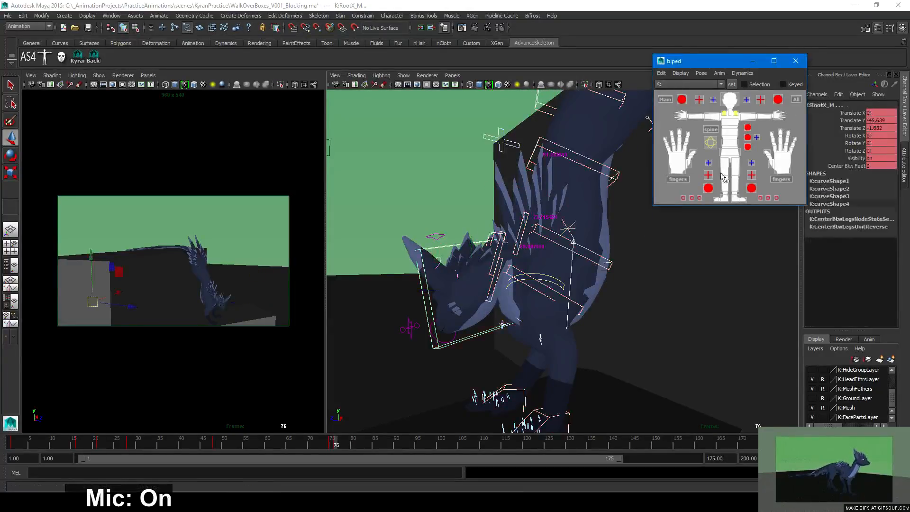
alt+drag(562, 334, 592, 351)
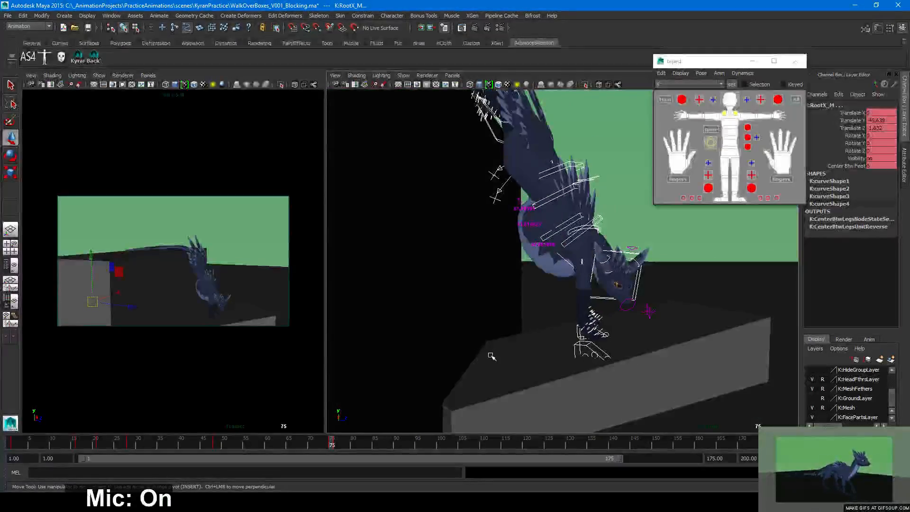
click(336, 447)
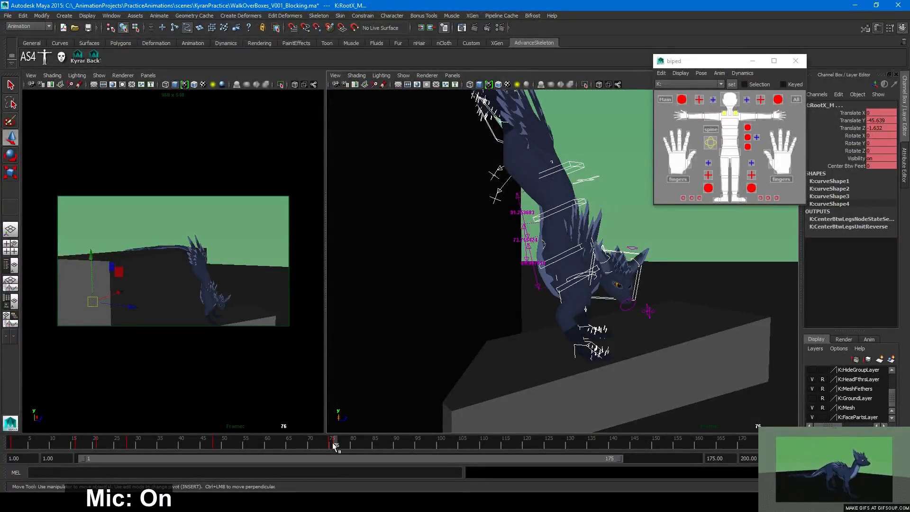
right_click(338, 446)
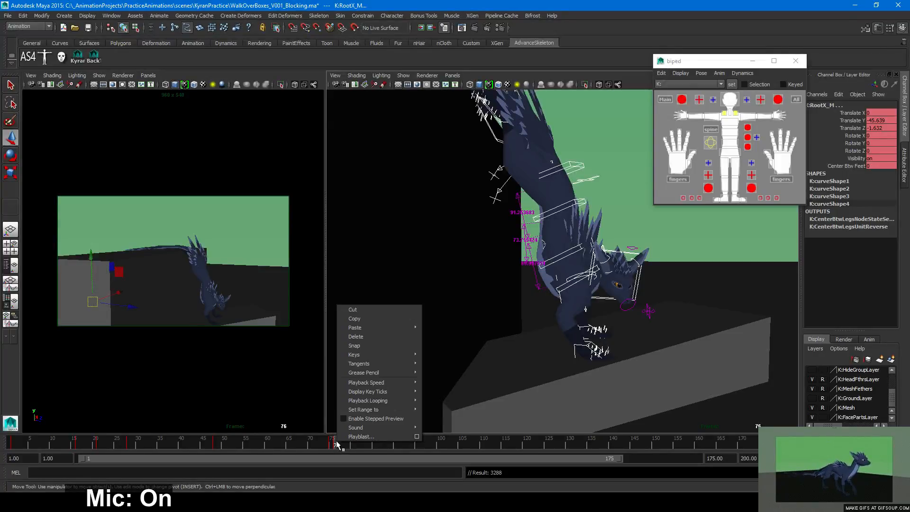
click(361, 343)
click(330, 446)
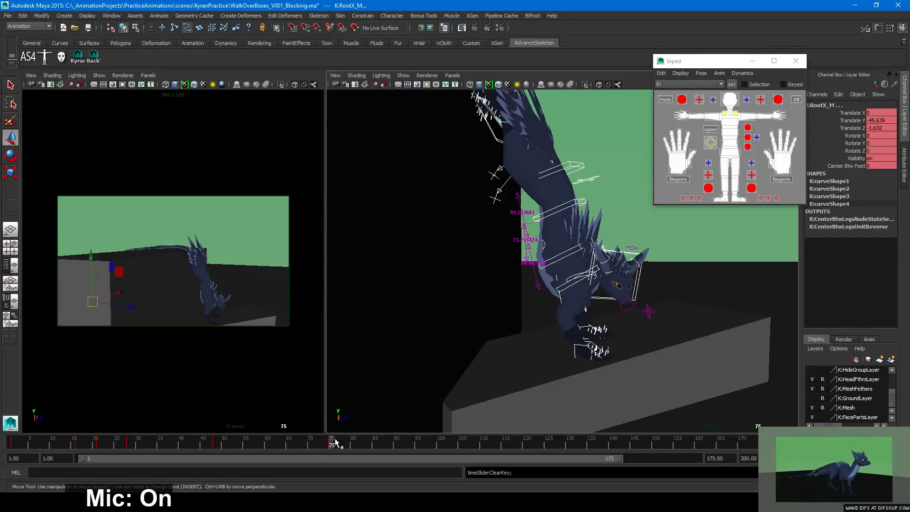
Move the head control (IKBasic5_M) away from the chest to about X -25, Y 47.8, Z 849.3 and key it
click(639, 283)
alt+drag(639, 322, 476, 342)
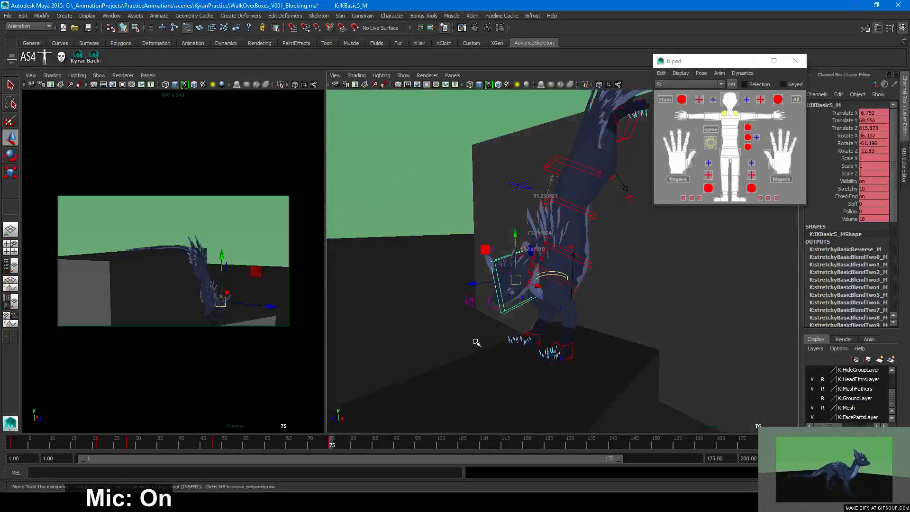
drag(518, 280, 496, 293)
key(s)
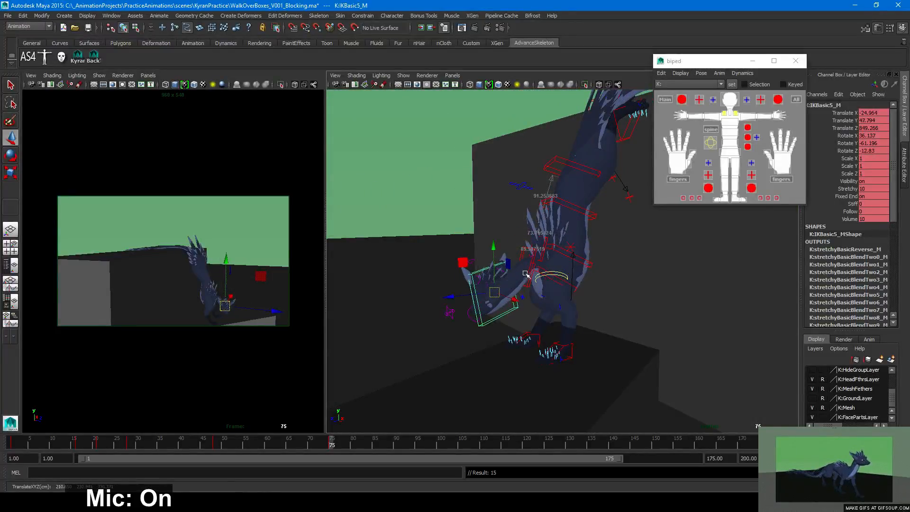
Inspect the neck controls in the ledge pose at frame 72
click(529, 266)
alt+right_drag(506, 284, 518, 318)
click(320, 445)
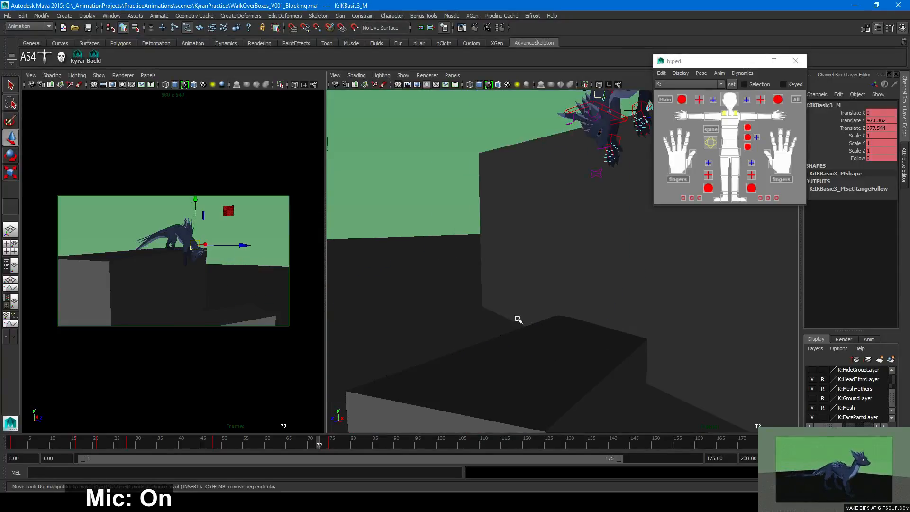
alt+drag(518, 319, 690, 321)
alt+middle_drag(553, 221, 552, 380)
alt+right_drag(467, 279, 510, 319)
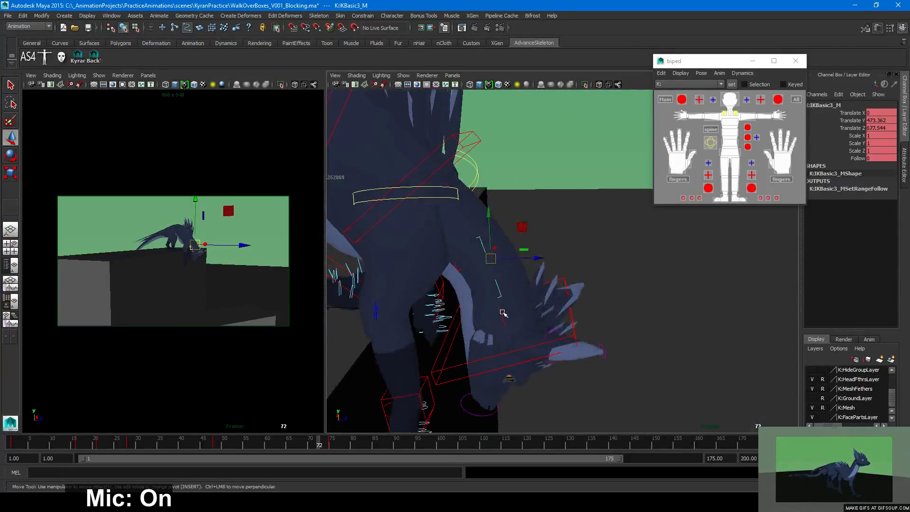
Move the upper neck control (IKBasic4_M) at frame 75 toward the repositioned head
click(503, 312)
alt+right_drag(633, 390, 370, 420)
drag(318, 445, 331, 446)
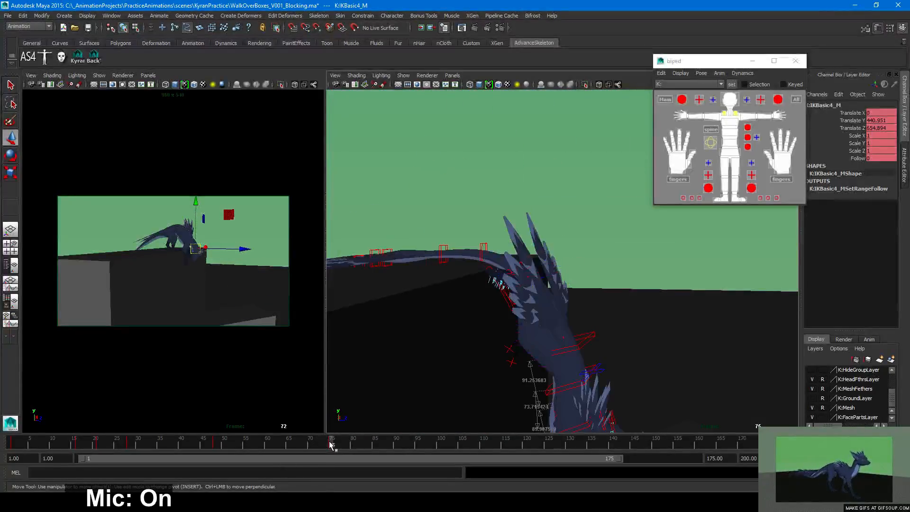
key(f)
alt+right_drag(629, 376, 596, 374)
alt+drag(595, 374, 632, 382)
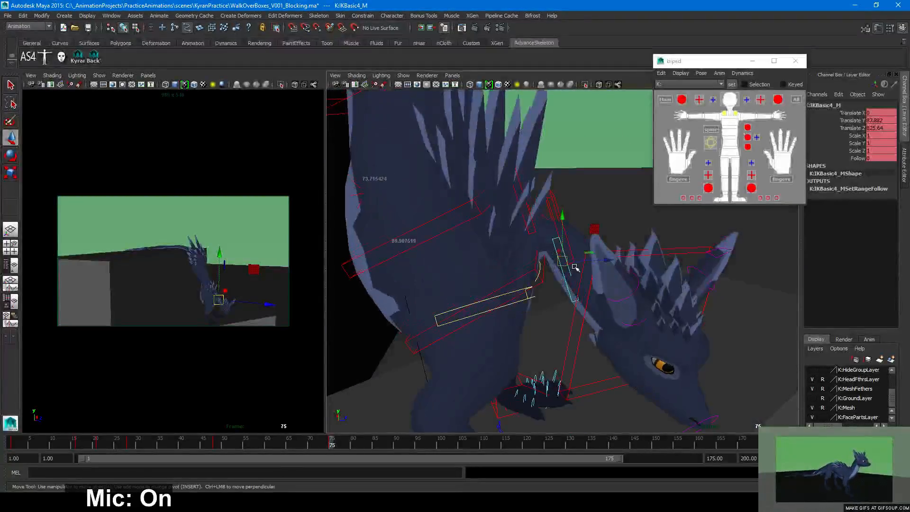
alt+drag(575, 267, 601, 286)
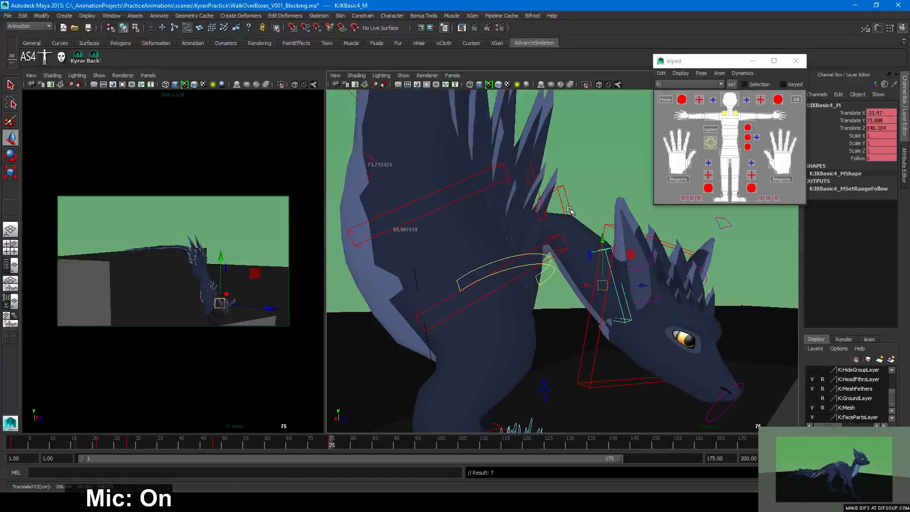
Lower the middle and base neck controls (IKBasic3_M and IKBasic2_M) to smooth the curve from chest to head
click(568, 206)
drag(559, 224, 593, 294)
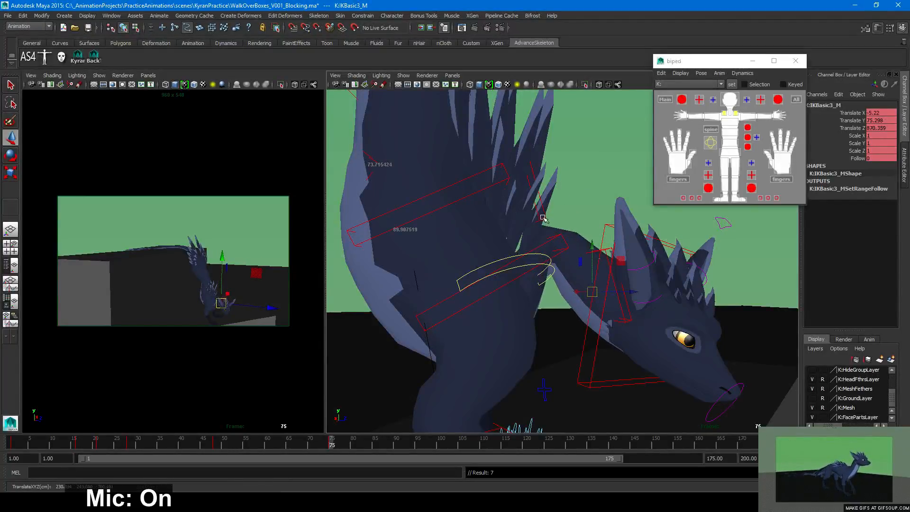
click(543, 218)
drag(524, 193, 545, 313)
Fine-tune the neck controls between the chest and head from the opposite side of the creature
alt+drag(748, 361, 514, 328)
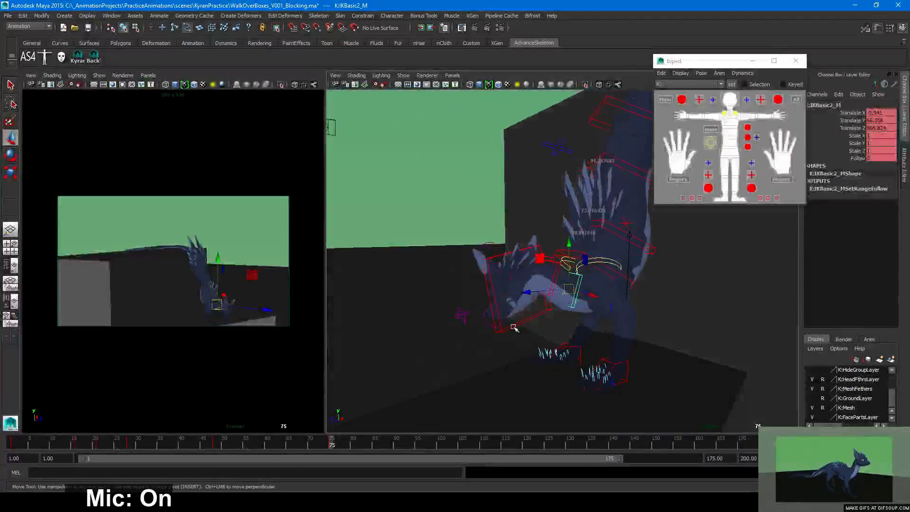
click(556, 268)
drag(547, 281, 546, 293)
click(538, 303)
Lower the head control (IKBasic5_M) to about Y 38.6 and shift the neck base control (IKBasic2_M) to about X 4.8, Z 867.3
alt+drag(544, 348, 688, 330)
click(549, 318)
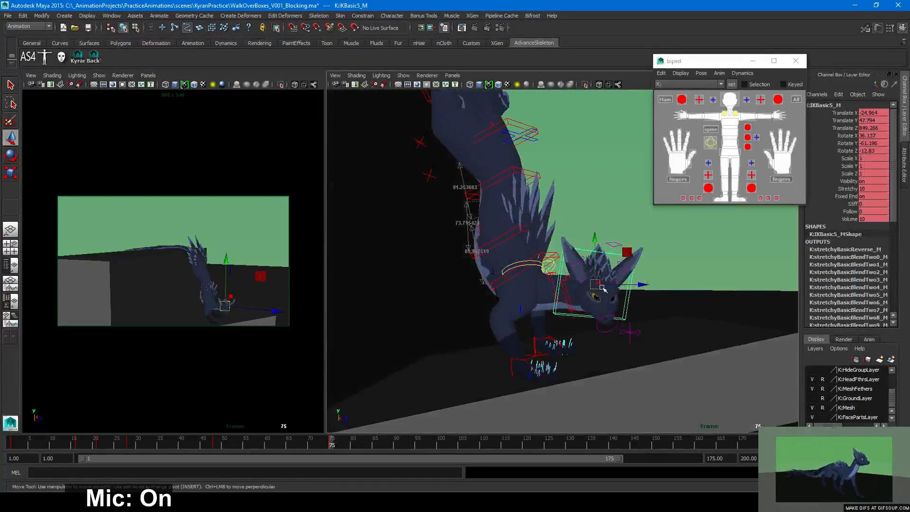
drag(595, 286, 554, 331)
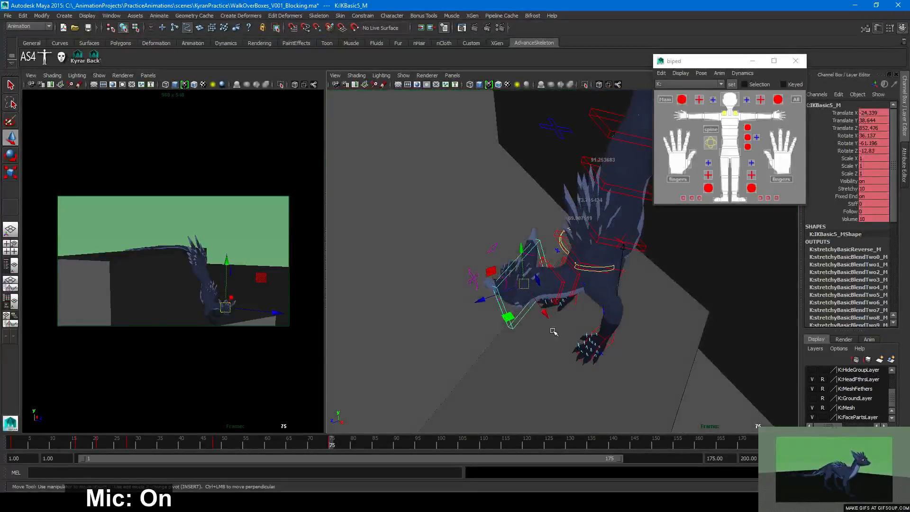
click(574, 275)
alt+drag(573, 277, 561, 313)
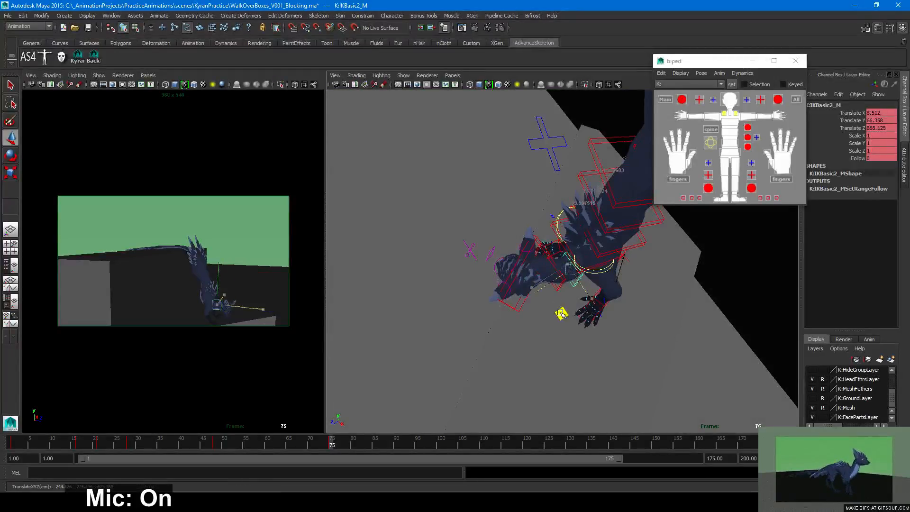
drag(331, 439, 334, 442)
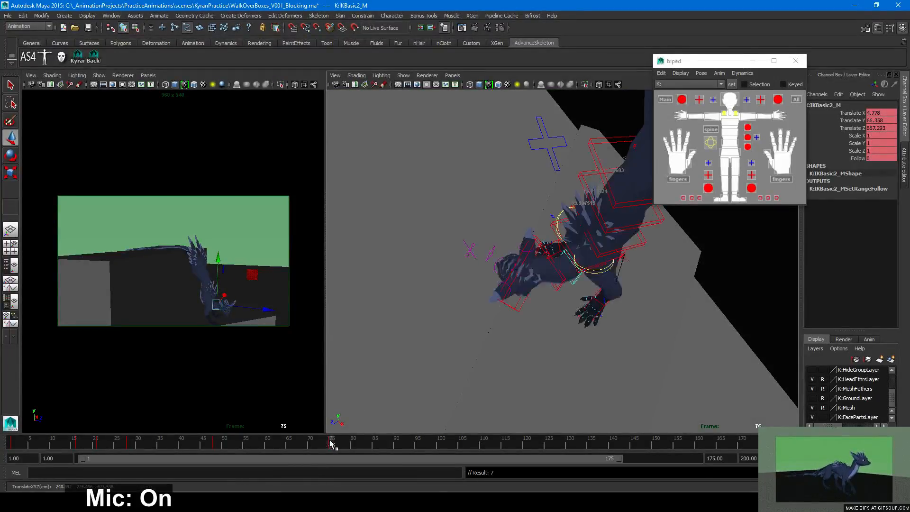
Examine the frame 75 climbing-down pose from several angles, checking the spine, neck, head and front feet
alt+drag(379, 379, 477, 323)
scroll(477, 323, down, 5)
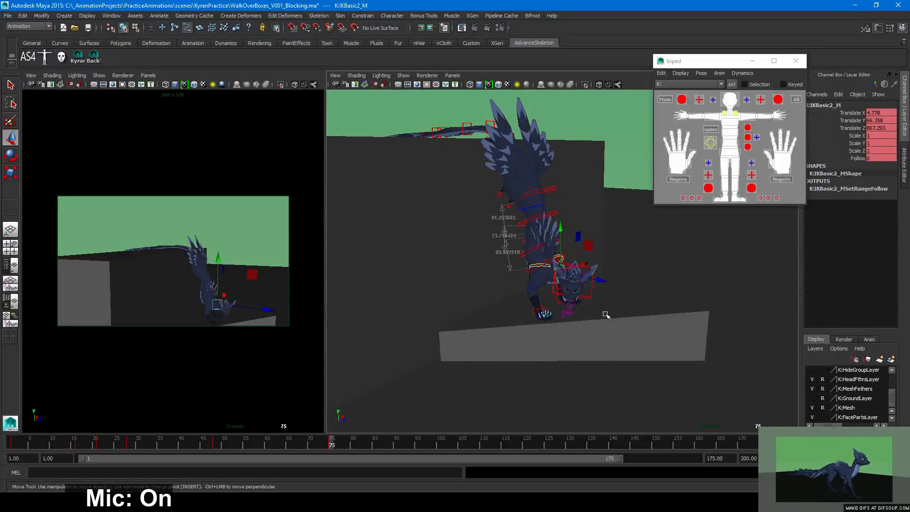
alt+drag(606, 314, 400, 242)
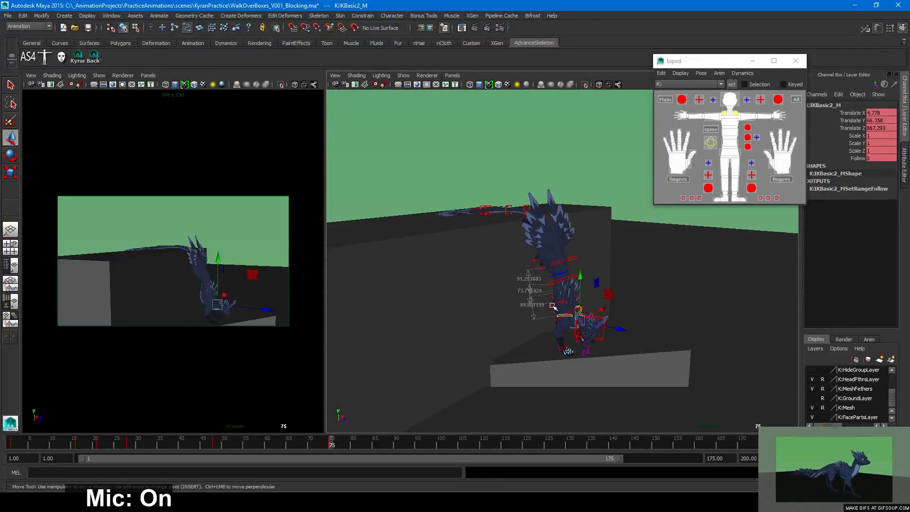
alt+drag(552, 305, 501, 299)
alt+right_drag(501, 299, 583, 315)
alt+middle_drag(583, 314, 542, 264)
alt+right_drag(542, 263, 583, 291)
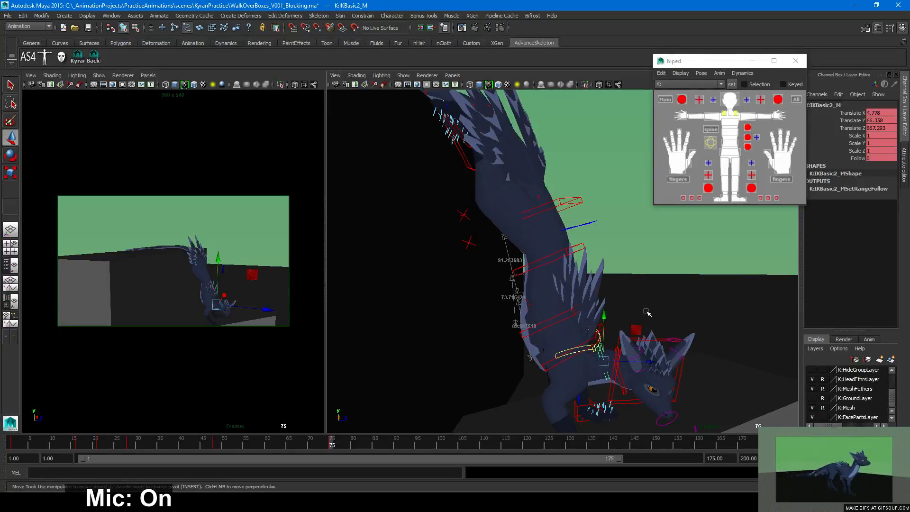
alt+drag(647, 313, 503, 301)
alt+right_drag(504, 301, 563, 318)
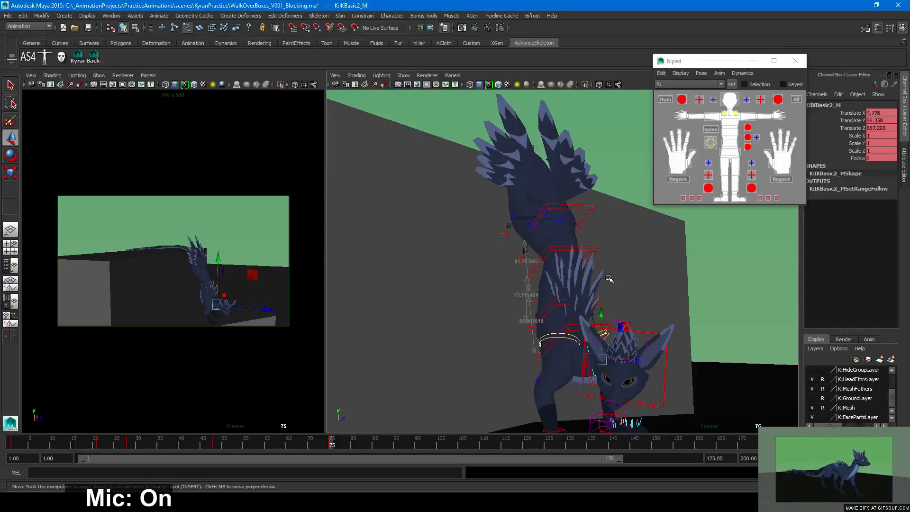
alt+drag(607, 274, 562, 329)
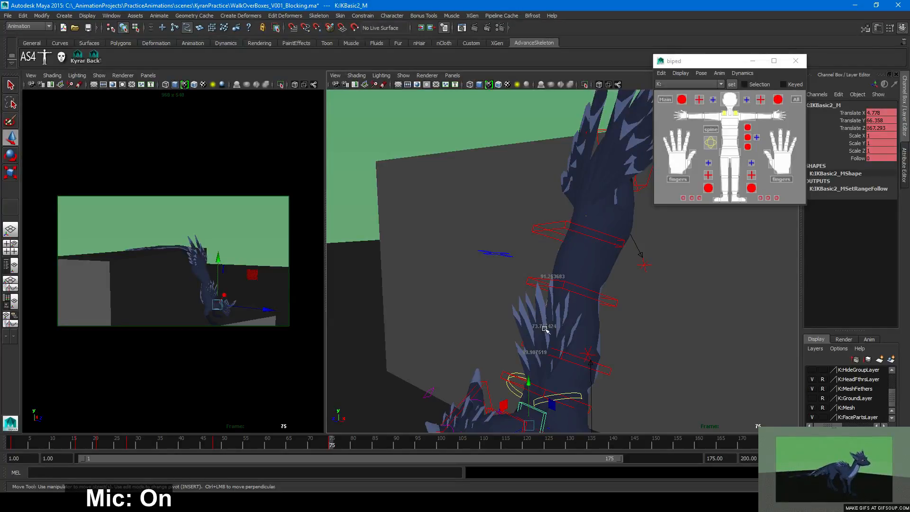
alt+drag(545, 330, 664, 320)
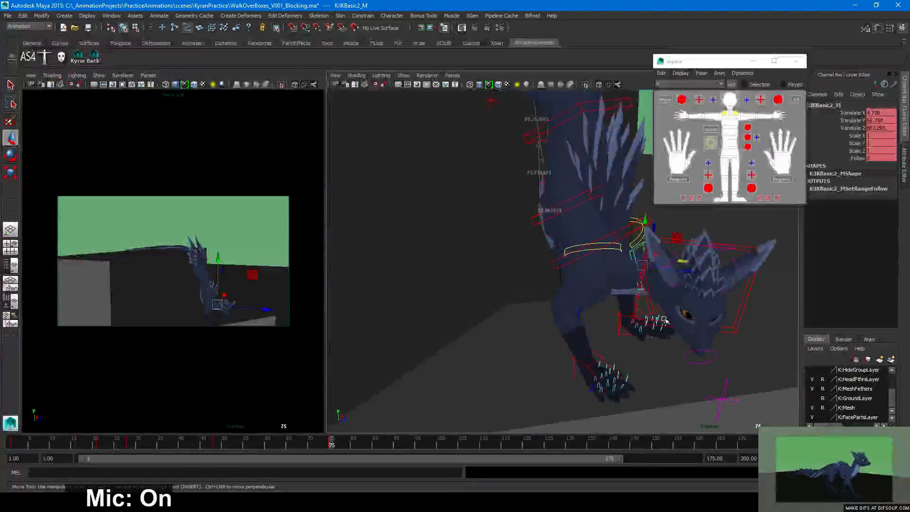
alt+drag(532, 248, 515, 327)
alt+middle_drag(668, 370, 526, 308)
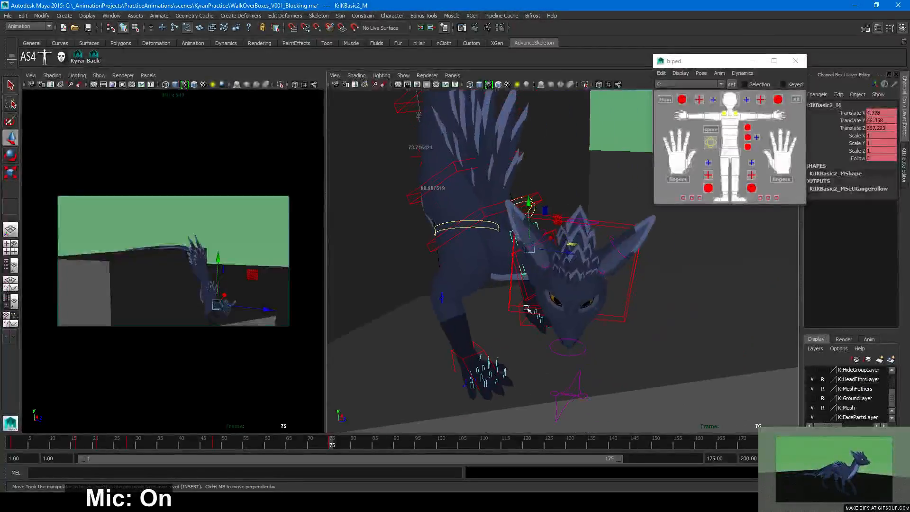
Try to shift the neck control nearest the head (IKBasic4_M) sideways, and undo the move
alt+drag(526, 308, 378, 374)
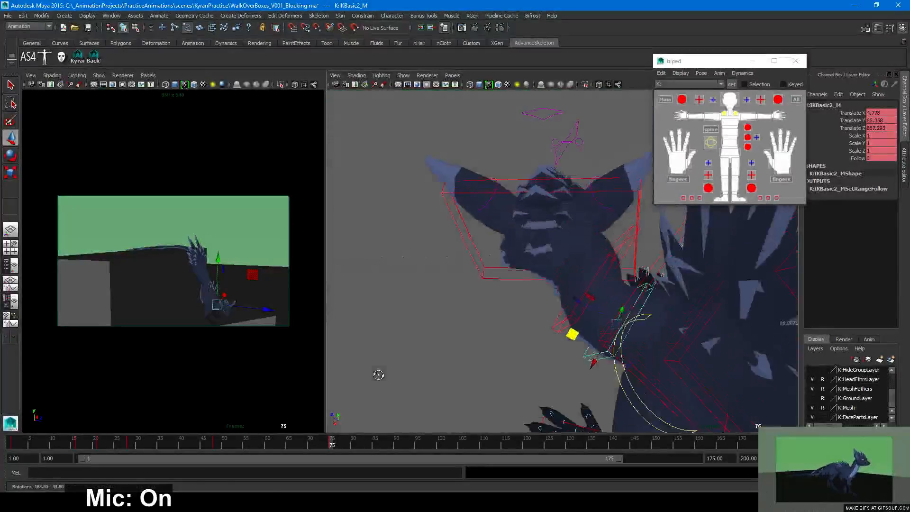
click(622, 247)
drag(559, 279, 522, 282)
key(ctrl+z)
Inspect the channels of the neck controls, head control and chest control (IKSpine4_M) from above, moving the biped picker window slightly aside
alt+drag(488, 319, 598, 327)
scroll(559, 310, down, 5)
alt+middle_drag(525, 297, 498, 342)
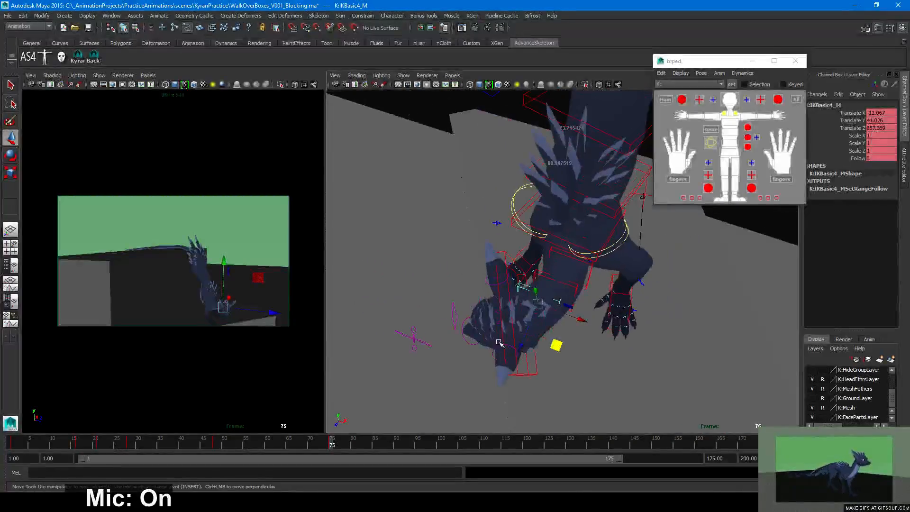
click(572, 286)
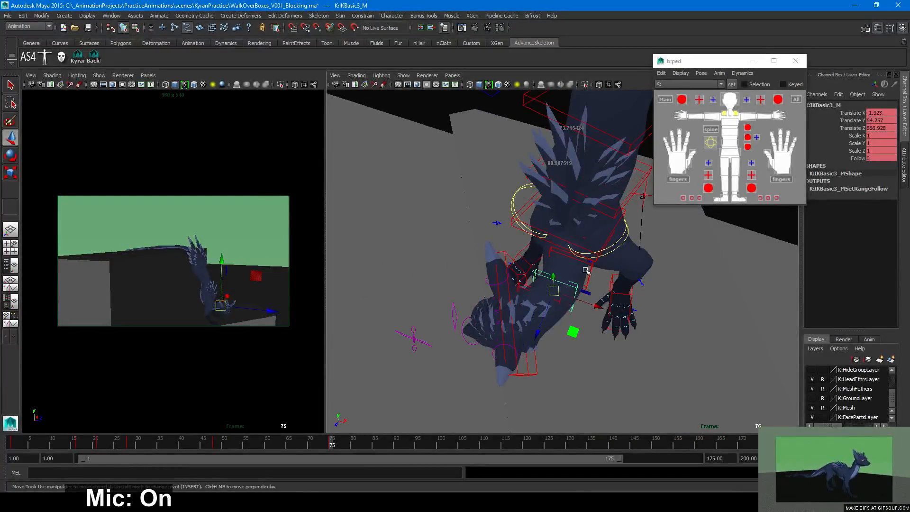
click(591, 269)
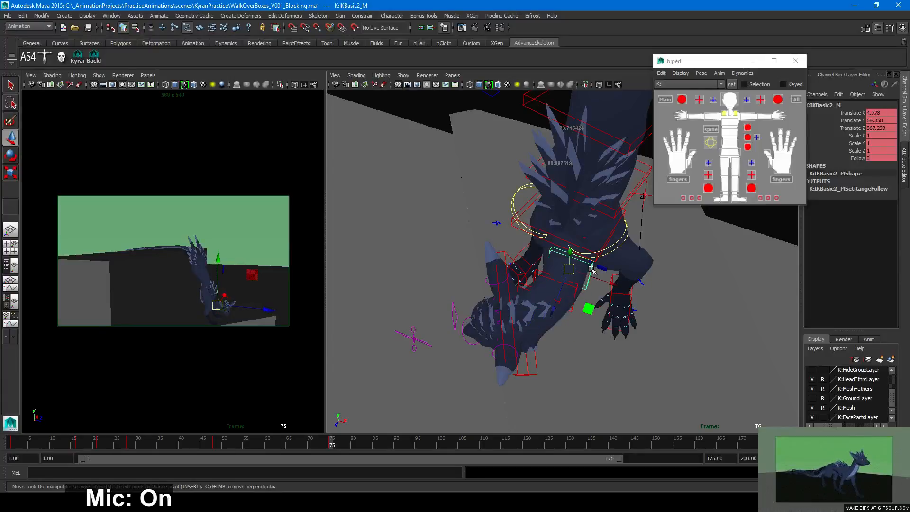
click(510, 308)
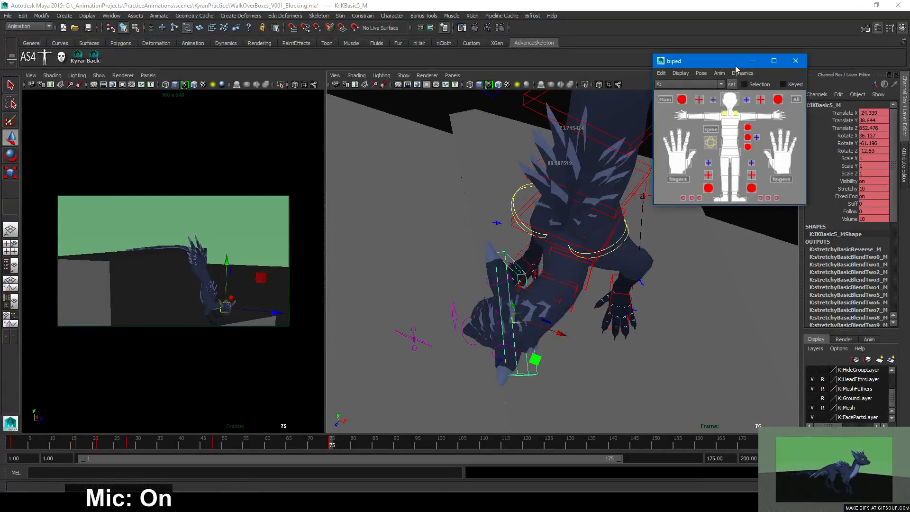
drag(740, 64, 717, 70)
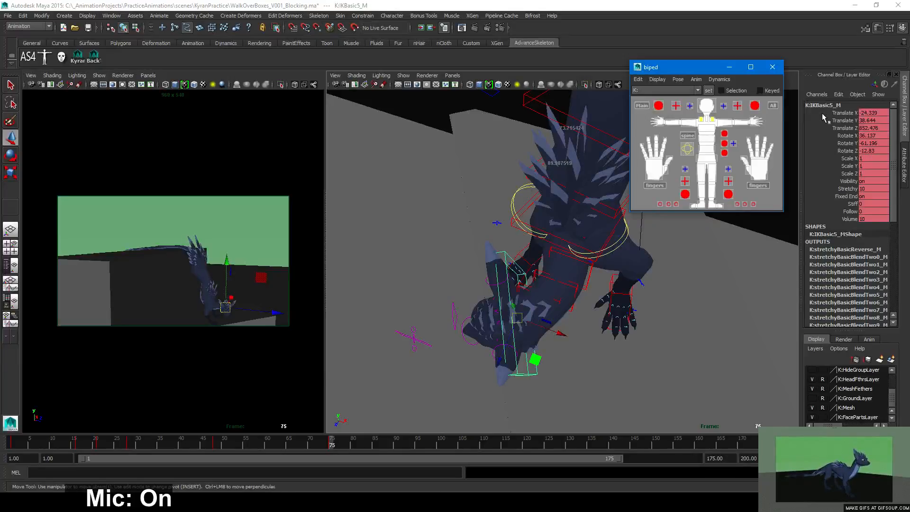
click(562, 303)
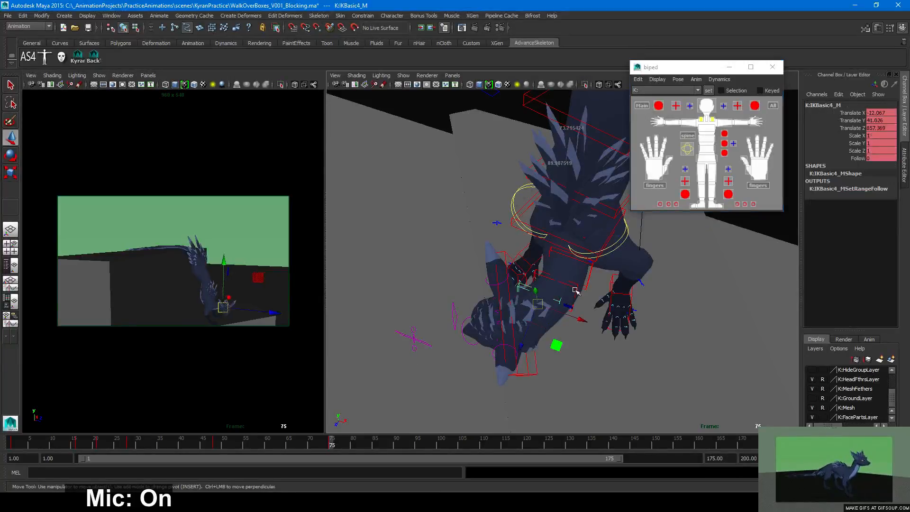
click(592, 269)
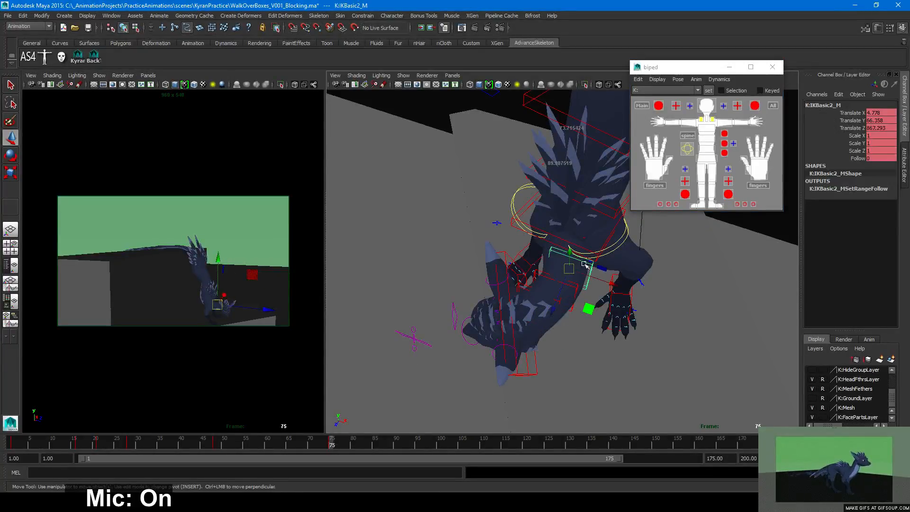
click(562, 236)
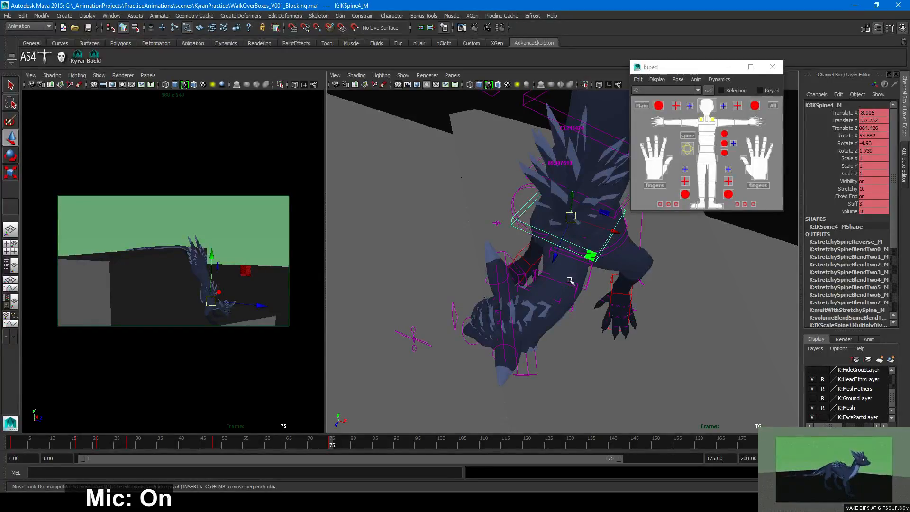
click(591, 277)
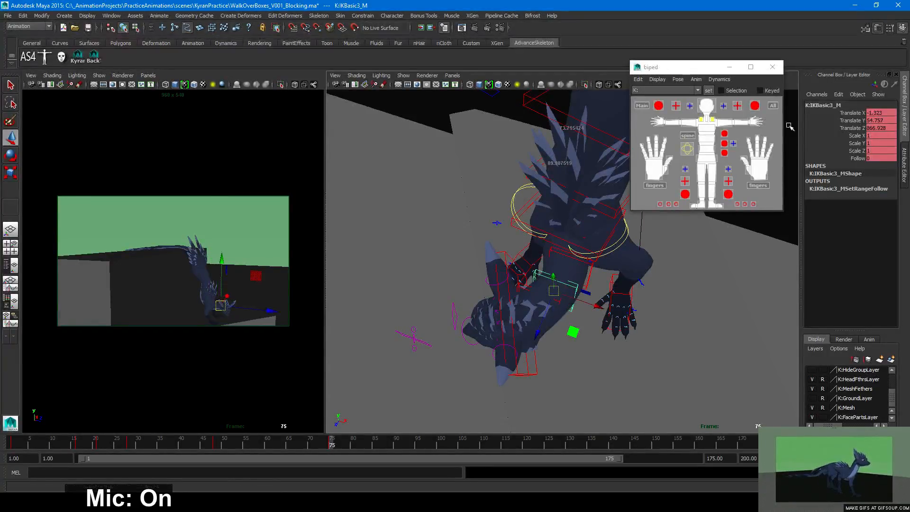
Review the creature's full body at frame 75, checking the head control and the tail controls IKTail4_M and IKTail3_M
alt+drag(625, 310, 627, 331)
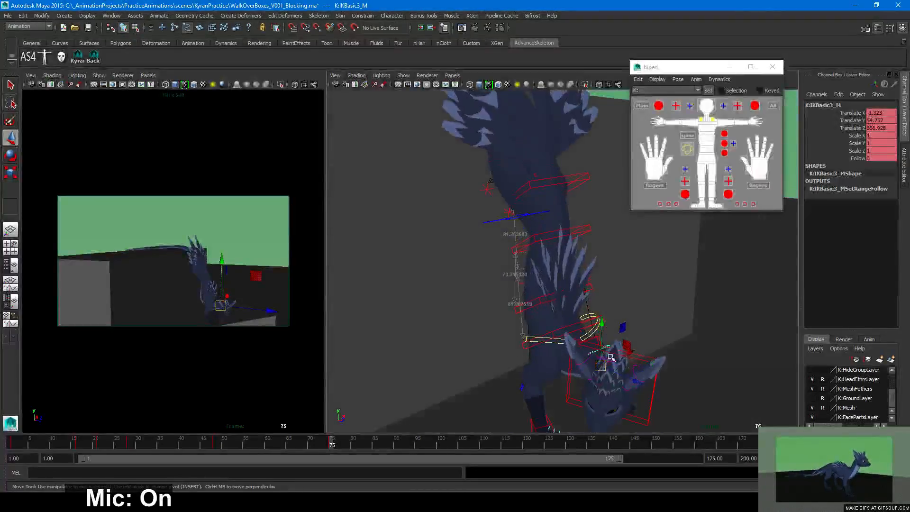
click(654, 389)
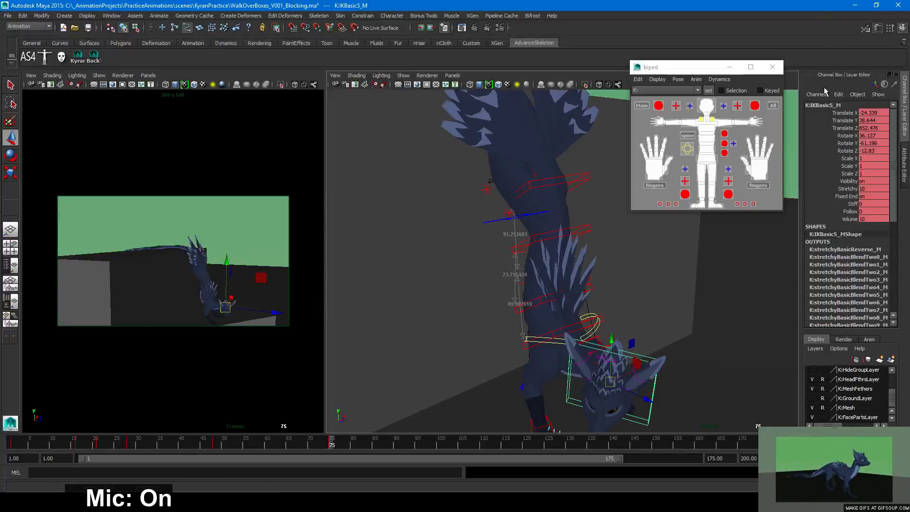
scroll(610, 356, up, 3)
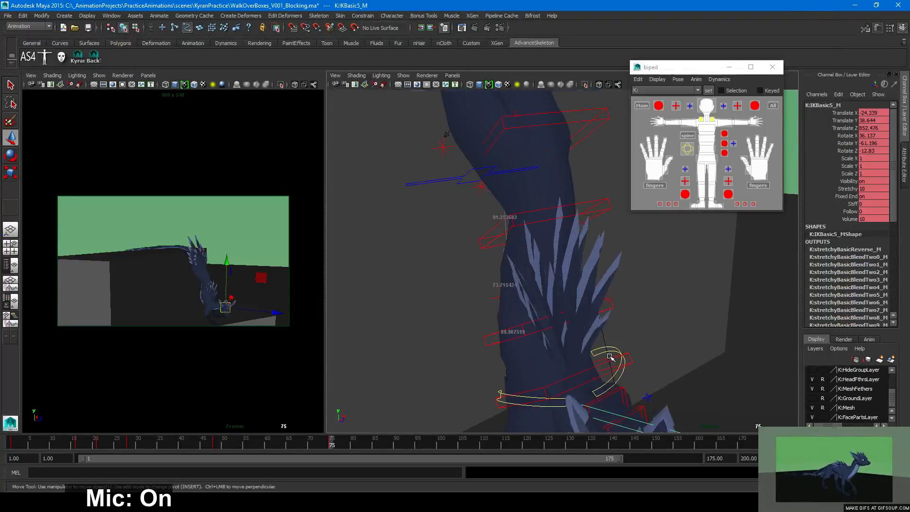
alt+drag(603, 345, 533, 133)
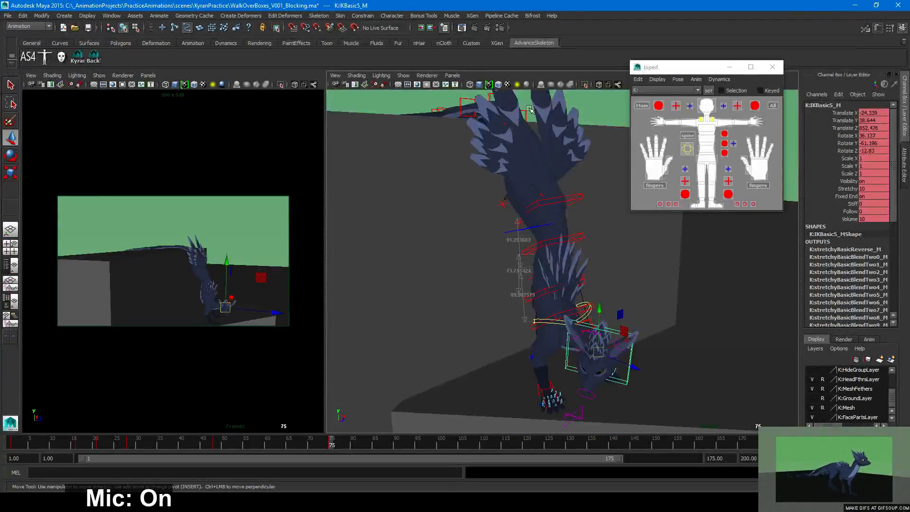
click(528, 111)
click(469, 107)
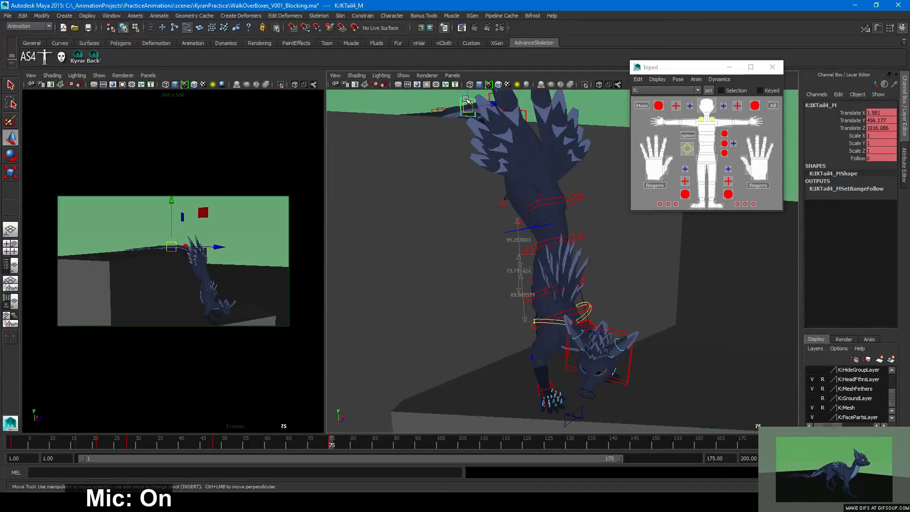
click(491, 94)
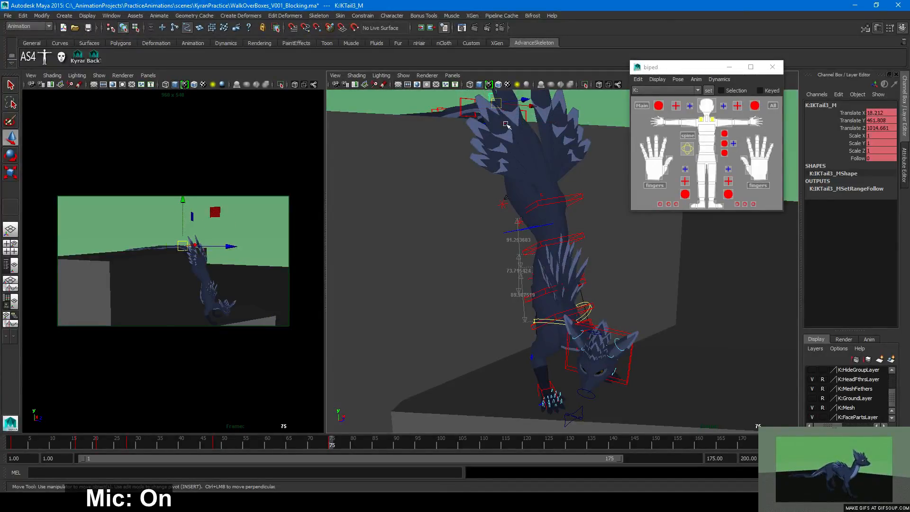
click(632, 361)
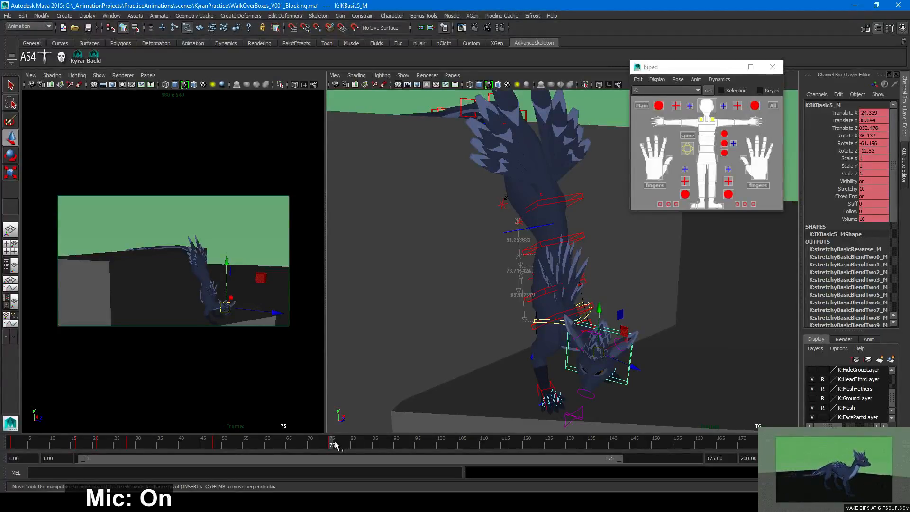
drag(326, 446, 331, 443)
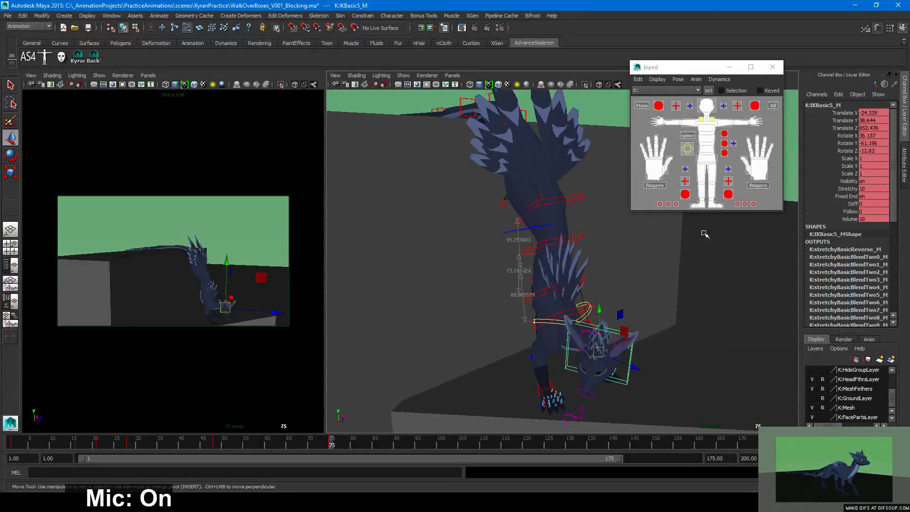
Examine how the neck joins the chest in close-up, checking each neck control, the FKIKBasic_M switch and the head control
alt+drag(588, 366, 522, 329)
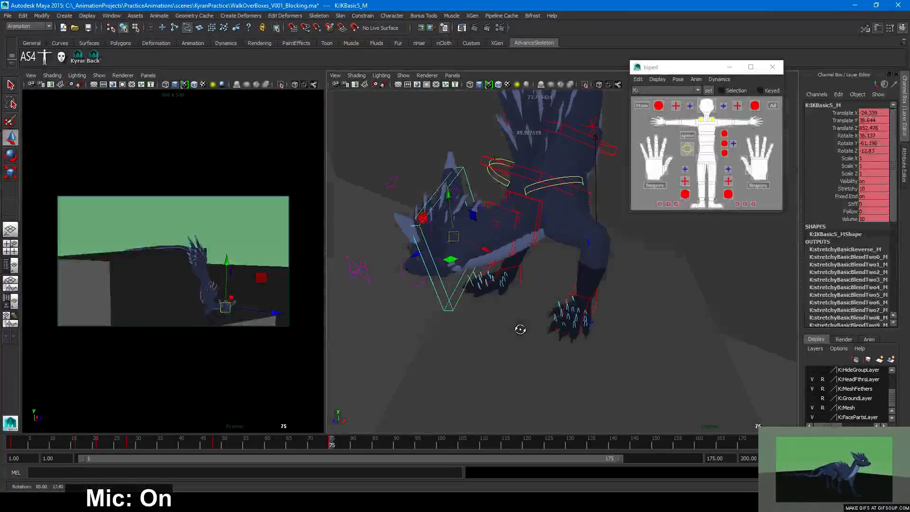
click(481, 260)
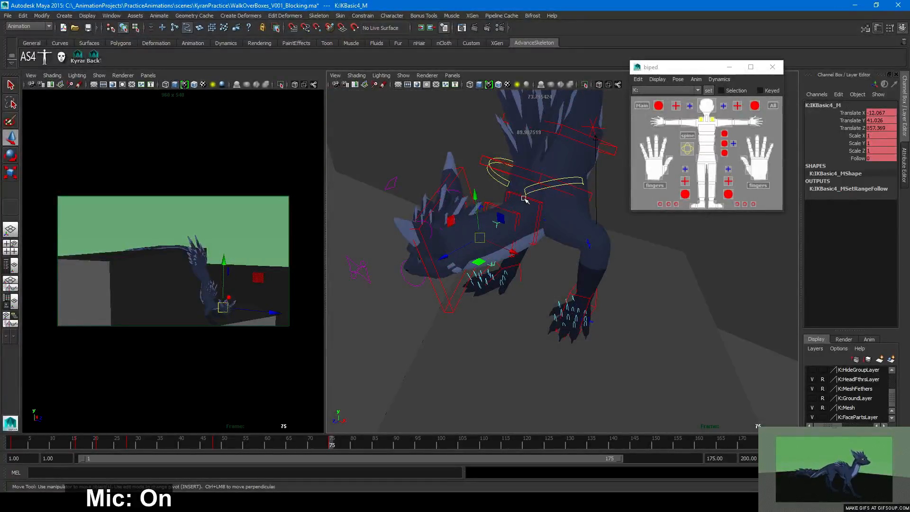
click(518, 214)
click(537, 203)
click(582, 199)
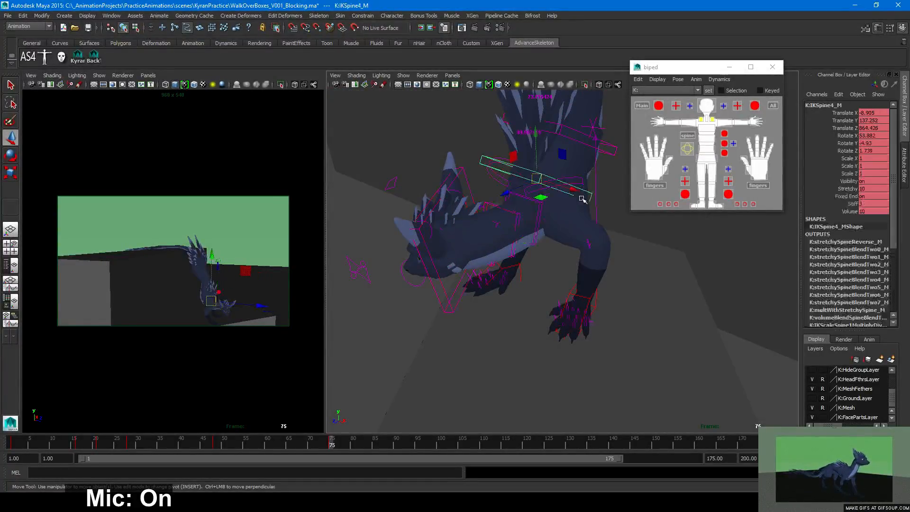
alt+middle_drag(569, 216, 624, 305)
alt+right_drag(623, 305, 690, 329)
alt+drag(690, 329, 641, 315)
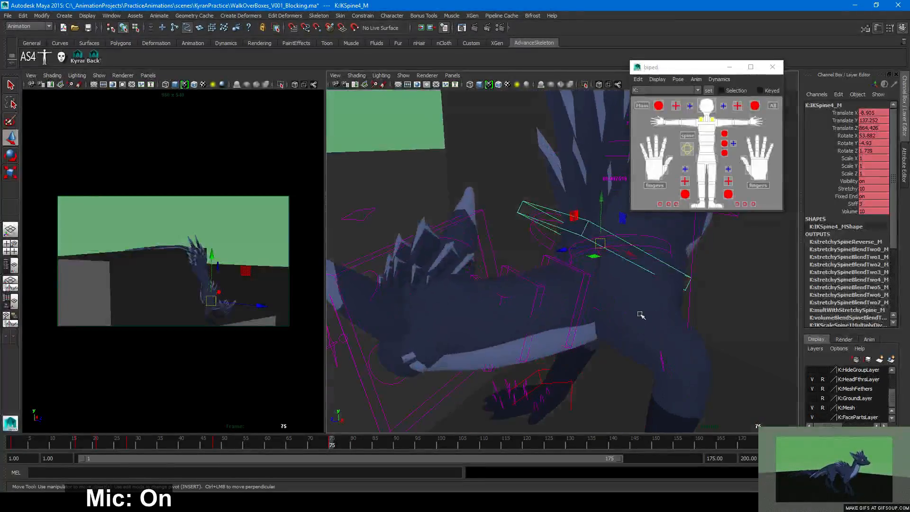
click(592, 332)
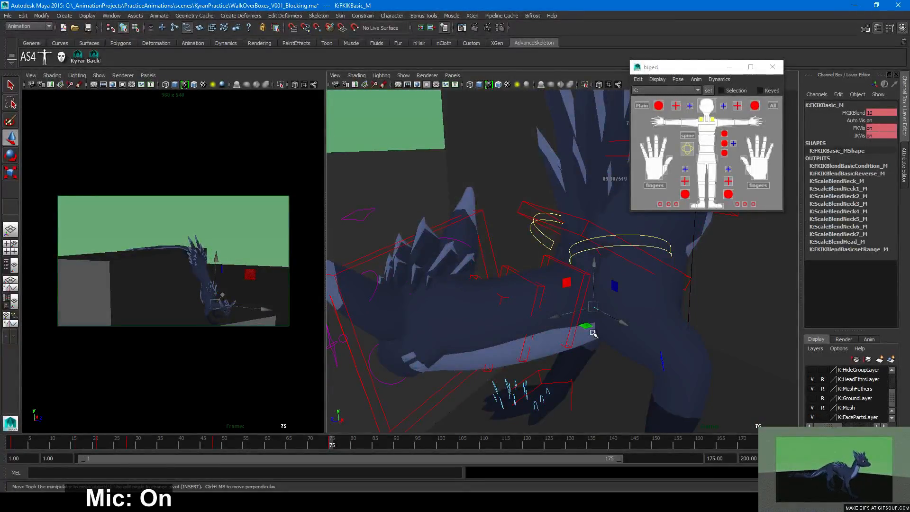
click(582, 283)
click(539, 287)
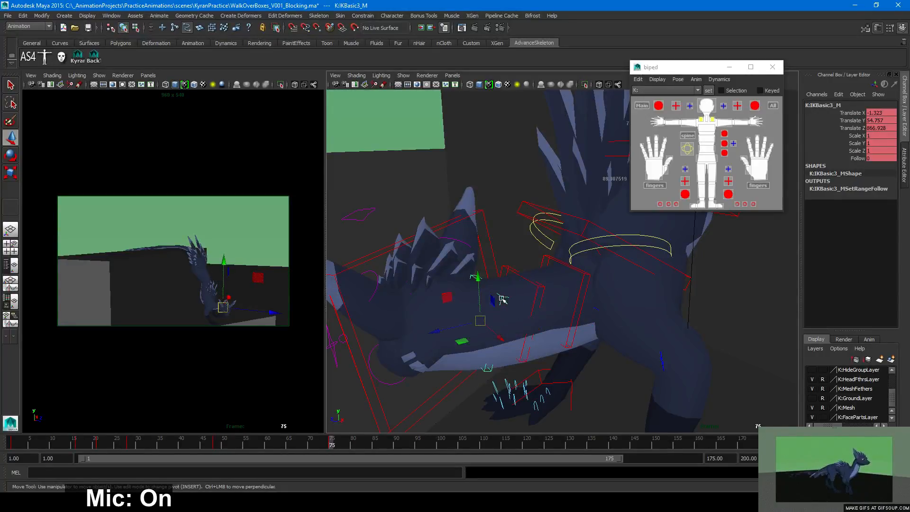
click(440, 224)
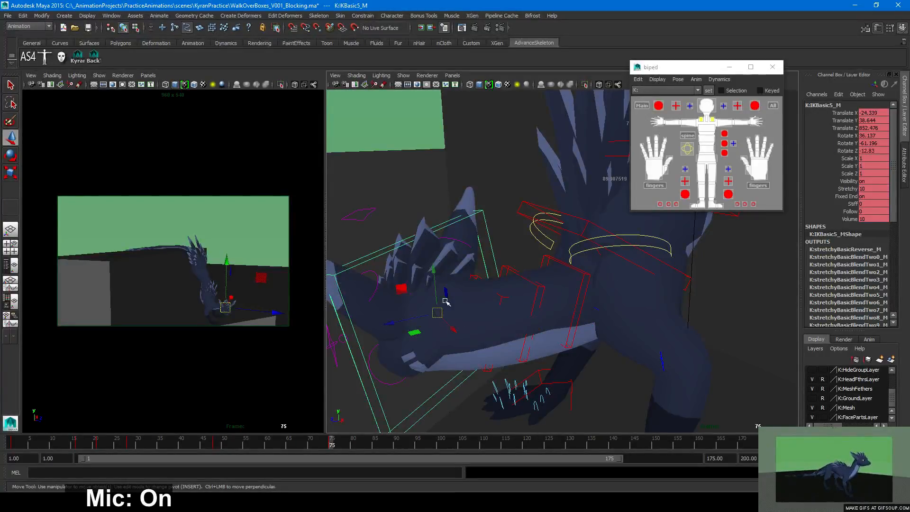
Check the neck base, right front foot and head controls from the creature's side, and review the whole pose from the front
alt+drag(512, 313, 543, 294)
click(534, 321)
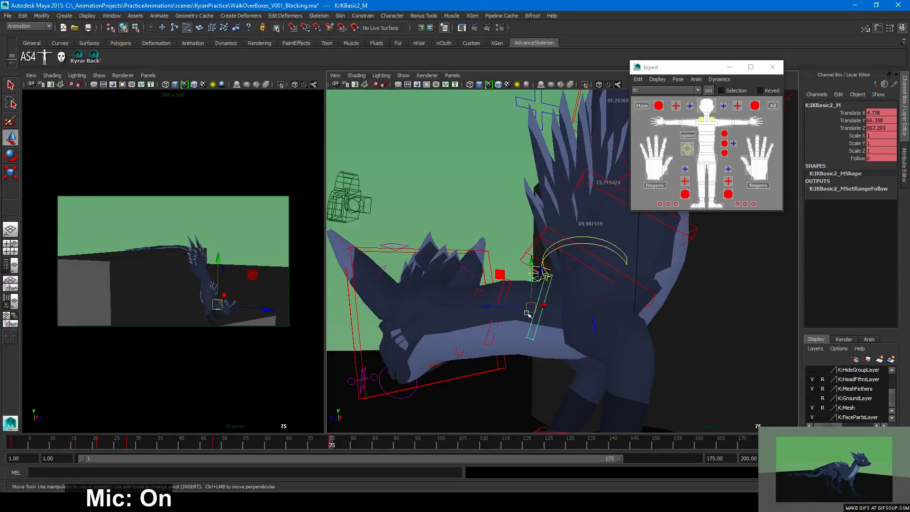
alt+drag(531, 306, 575, 395)
click(565, 413)
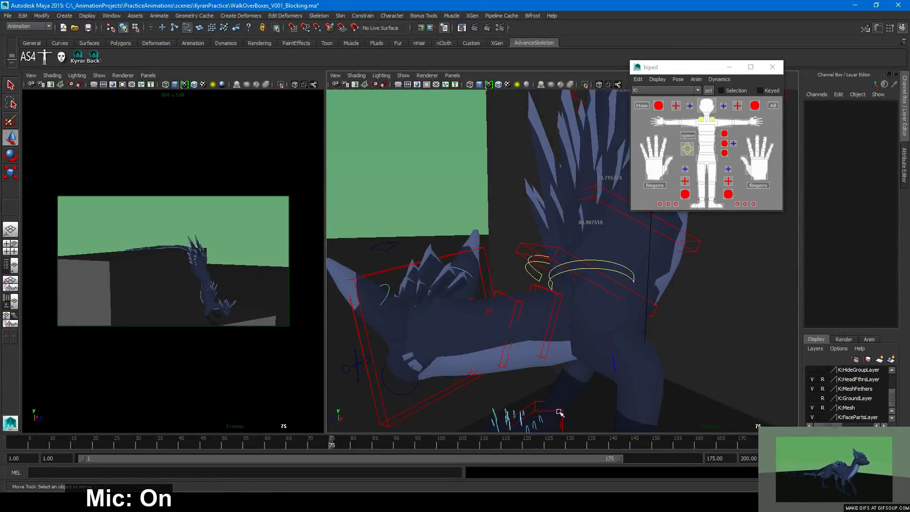
click(559, 412)
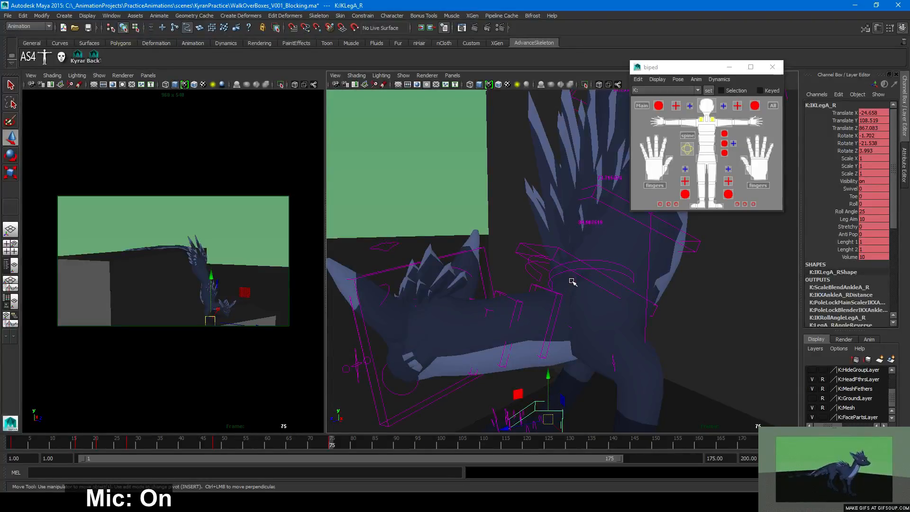
click(573, 281)
click(569, 327)
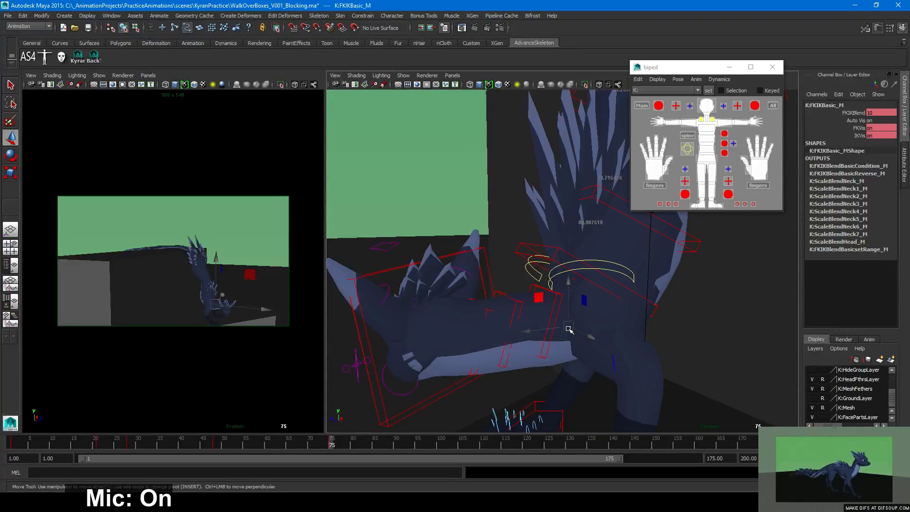
click(576, 282)
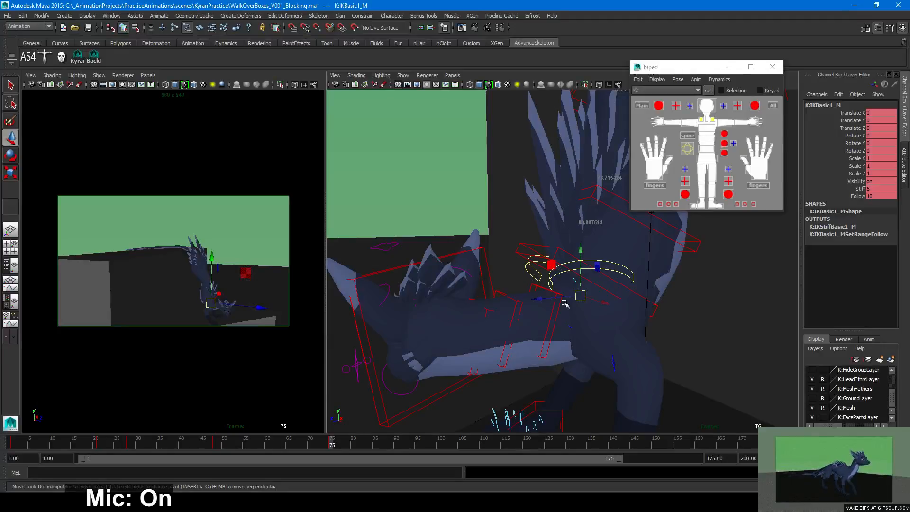
click(555, 335)
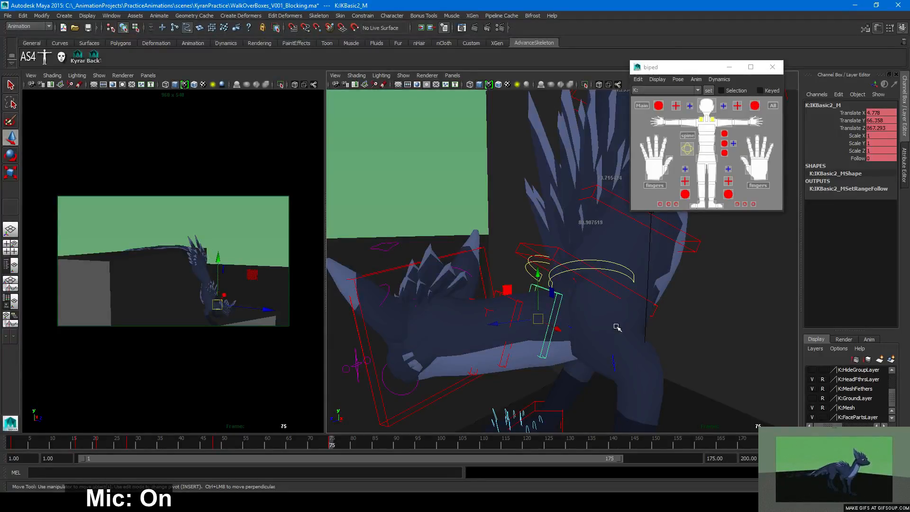
click(490, 310)
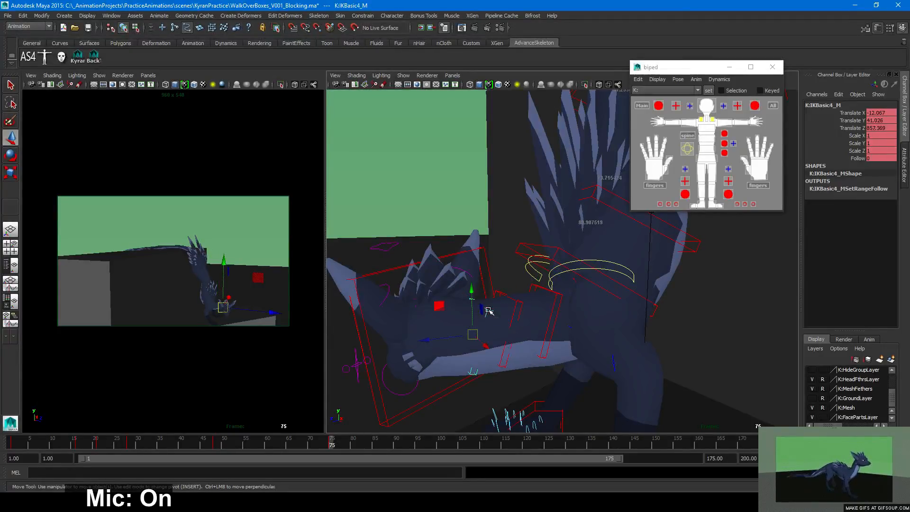
click(486, 266)
alt+right_drag(652, 322, 467, 315)
alt+drag(467, 316, 555, 313)
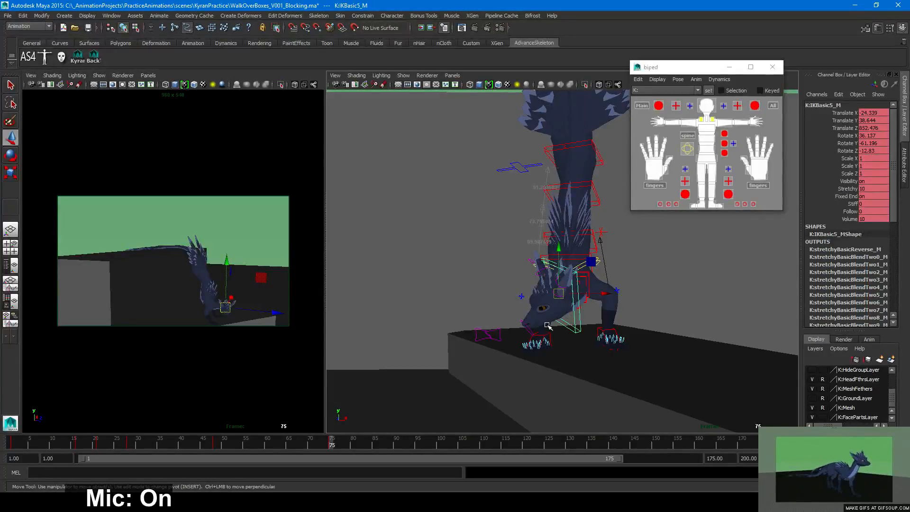
alt+drag(547, 326, 378, 433)
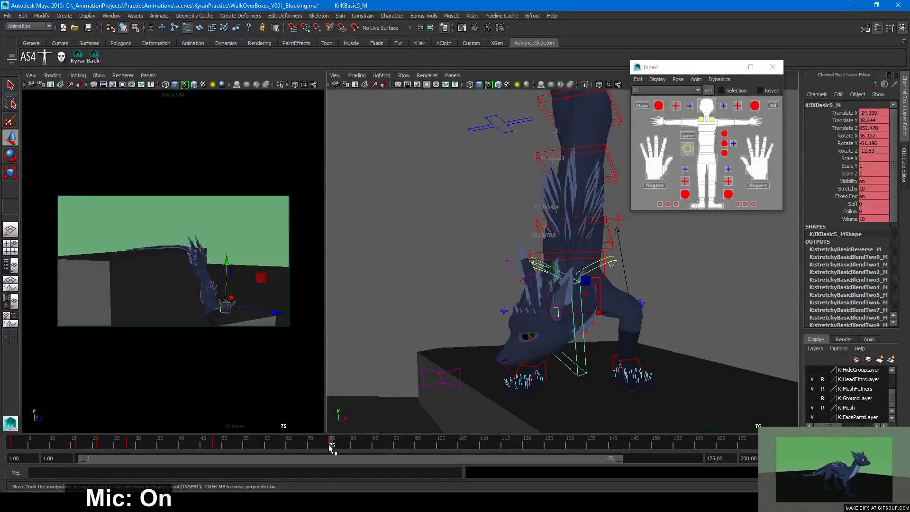
Select all of the rig's controls and set a key on them at frame 75
click(772, 105)
alt+right_drag(727, 283, 471, 312)
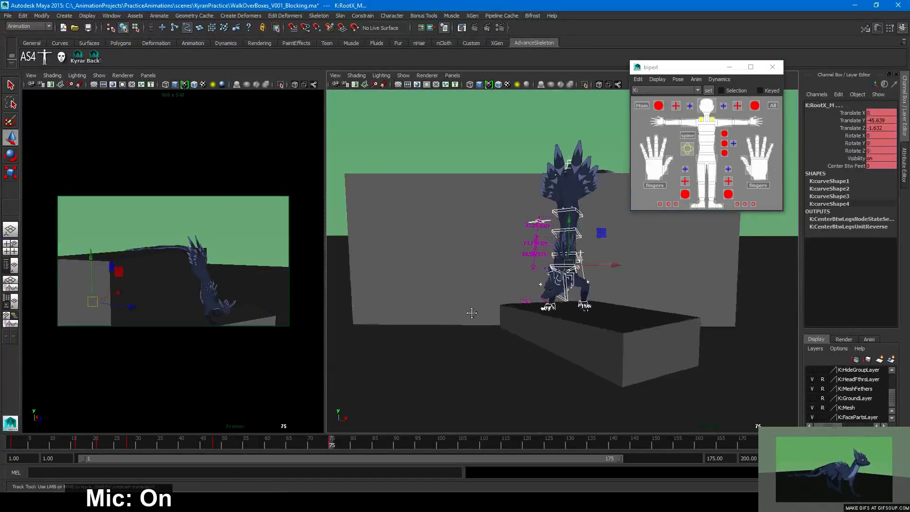
alt+middle_drag(471, 313, 468, 335)
key(s)
alt+right_drag(483, 333, 545, 358)
alt+drag(545, 357, 467, 368)
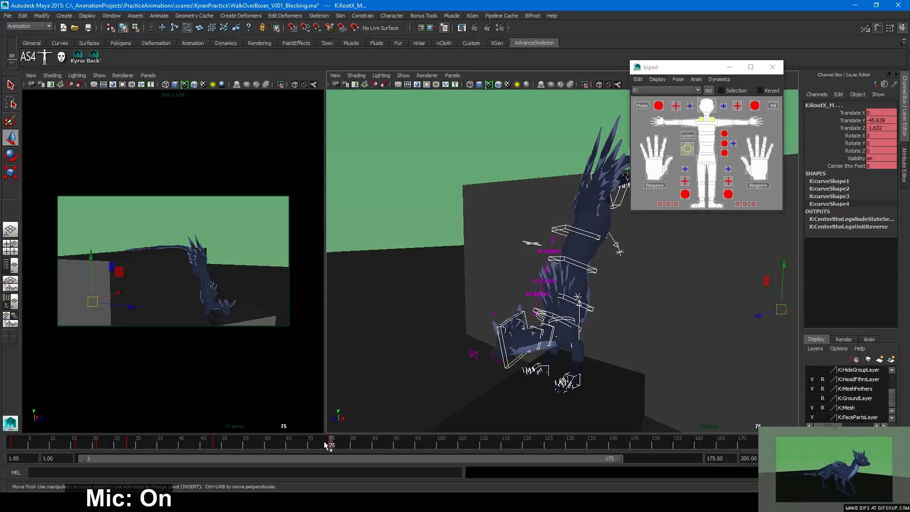
Check the keyed pose around frame 75 and save the scene
mouse_move(329, 444)
mouse_down()
mouse_move(318, 443)
mouse_move(332, 443)
mouse_up()
alt+drag(630, 345, 542, 368)
alt+drag(527, 267, 549, 289)
key(ctrl+s)
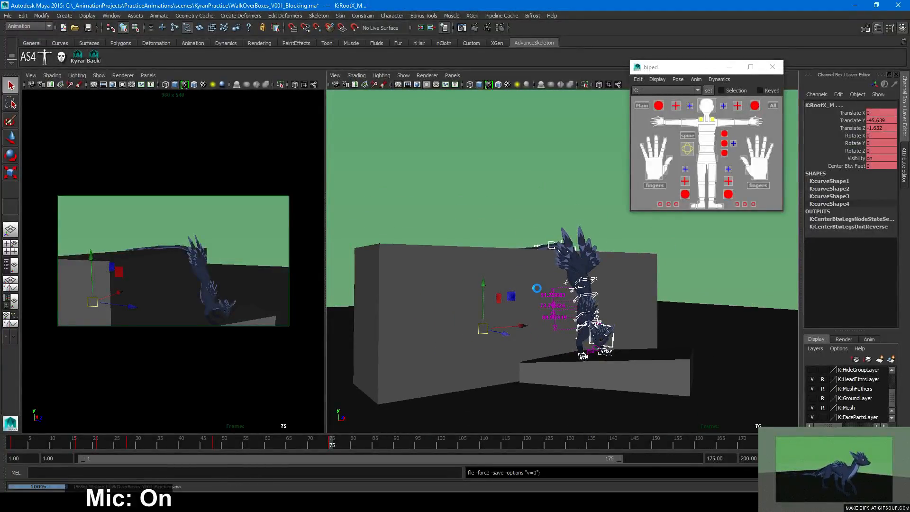
key(w)
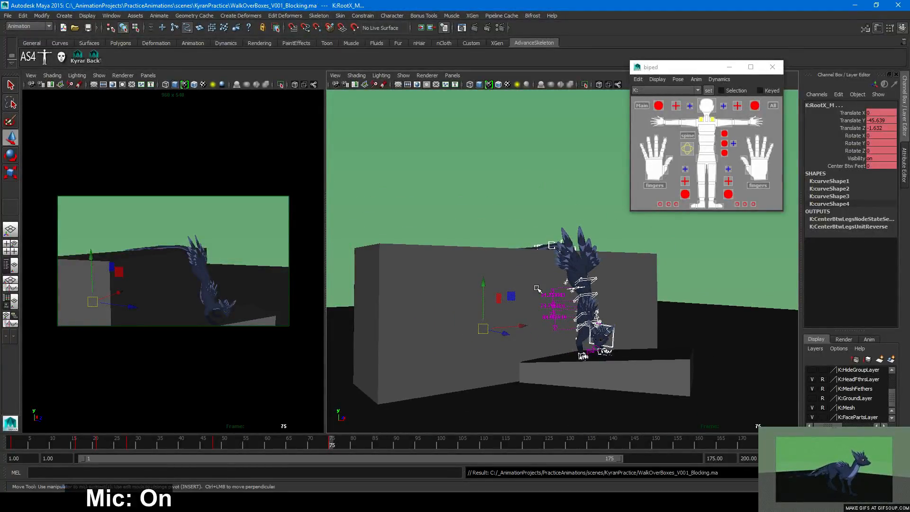
Save the scene and review the blocking from frame 75 back to frame 18 through the enlarged camera view
key(ctrl+s)
click(497, 216)
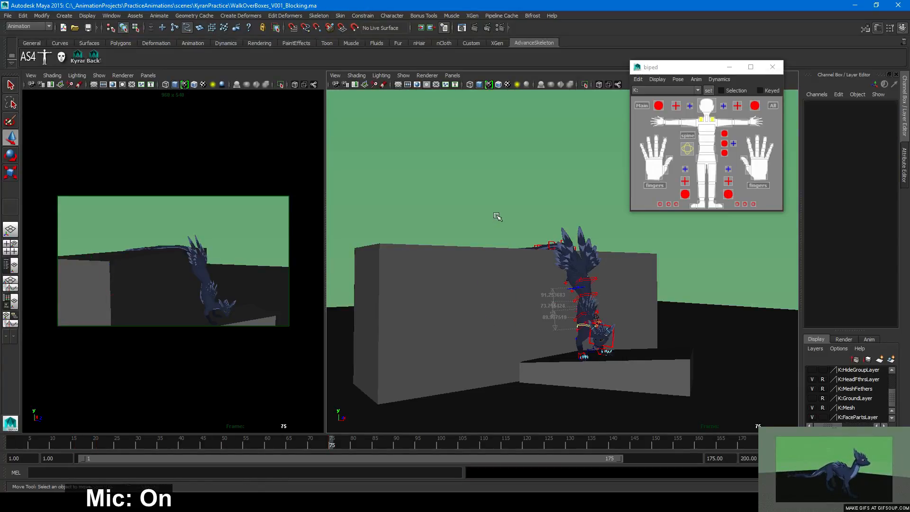
key(space)
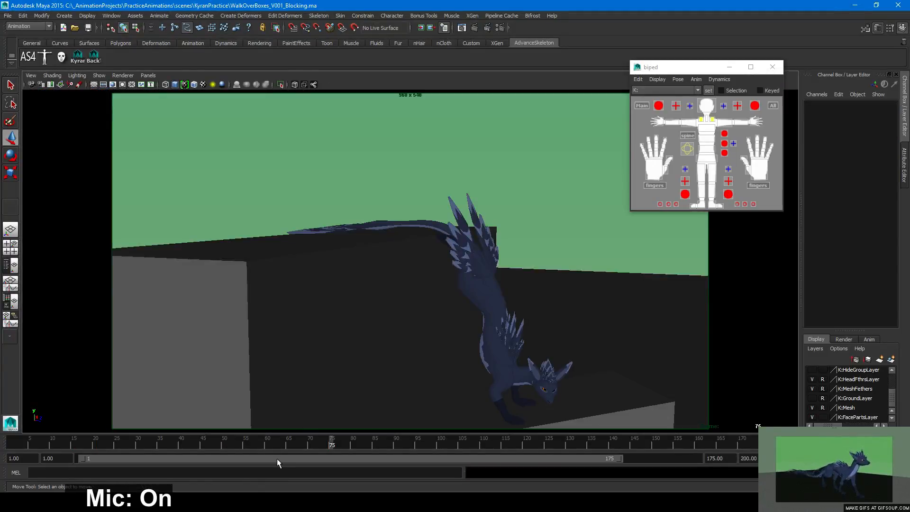
drag(328, 444, 289, 440)
drag(194, 444, 86, 441)
key(space)
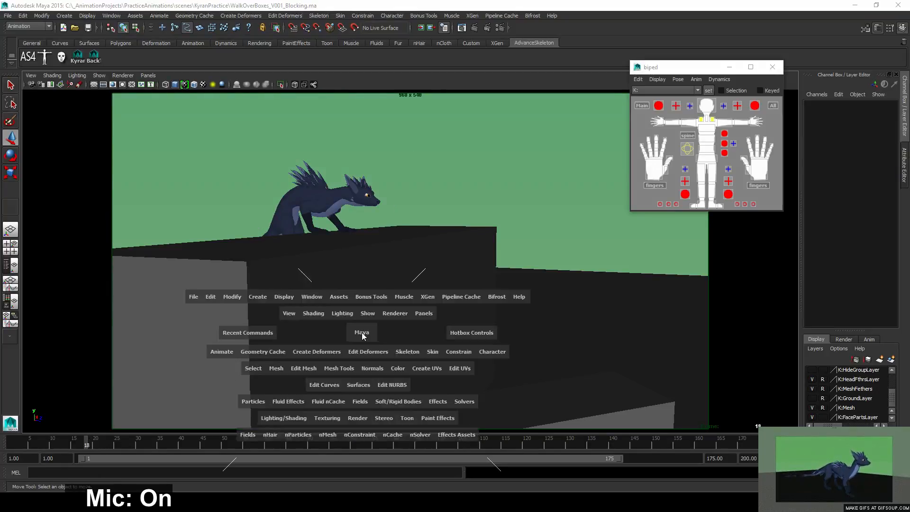
alt+drag(422, 336, 626, 339)
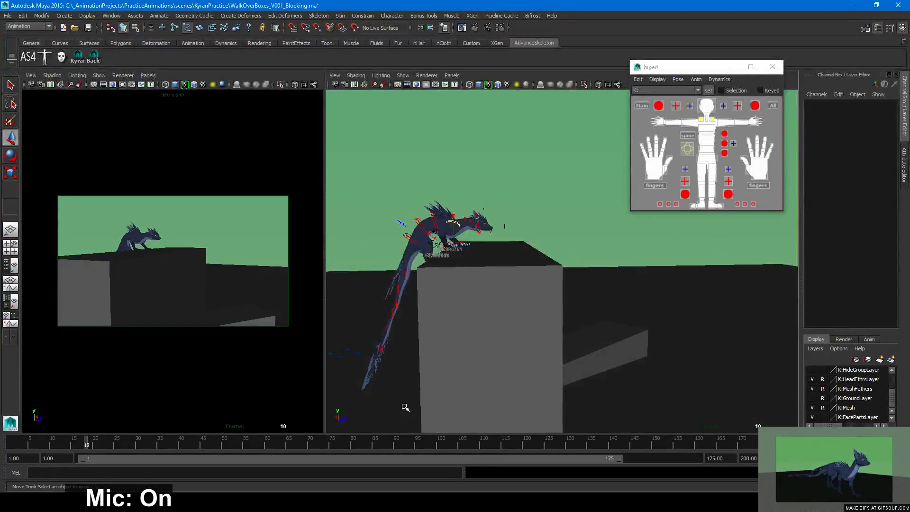
Select the shot camera and reframe it at frame 22 to show the creature standing on top of the tall box
click(30, 85)
drag(67, 445, 103, 445)
alt+right_drag(183, 237, 221, 275)
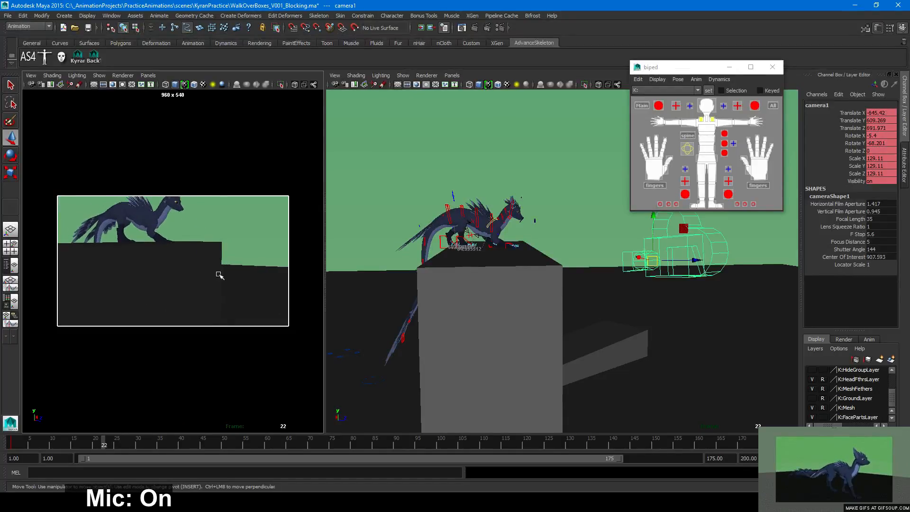
alt+middle_drag(219, 276, 239, 315)
alt+drag(241, 316, 230, 312)
alt+middle_drag(230, 311, 220, 306)
alt+right_drag(220, 306, 212, 309)
alt+drag(212, 309, 208, 306)
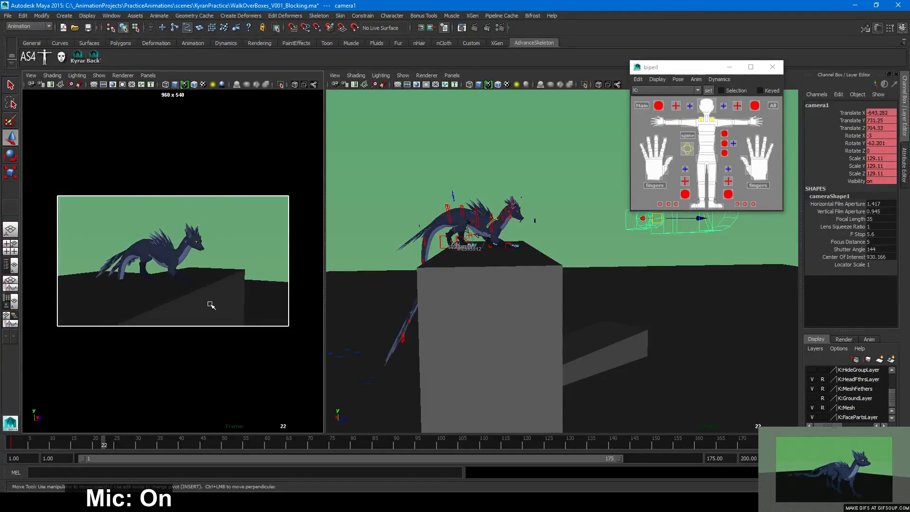
alt+middle_drag(208, 301, 203, 295)
alt+right_drag(203, 295, 205, 297)
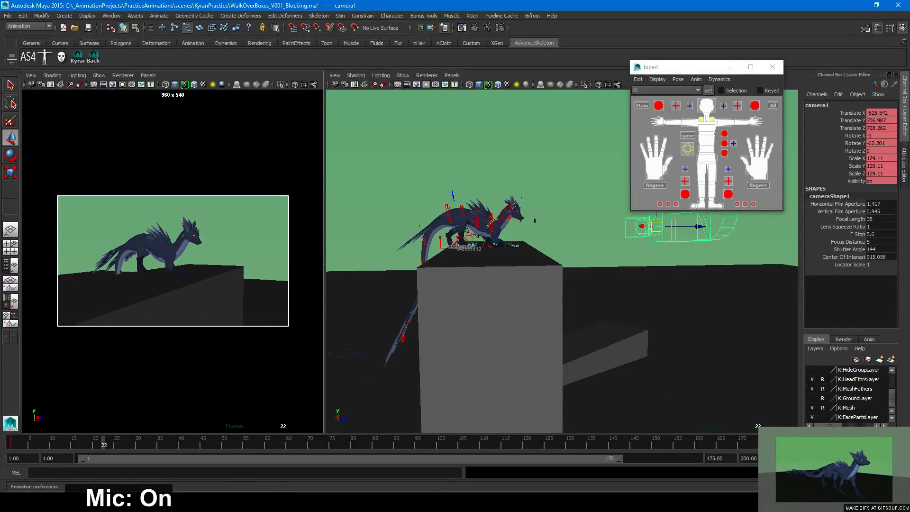
Set both the default in tangent and default out tangent to Auto in the animation preferences
click(897, 458)
click(328, 188)
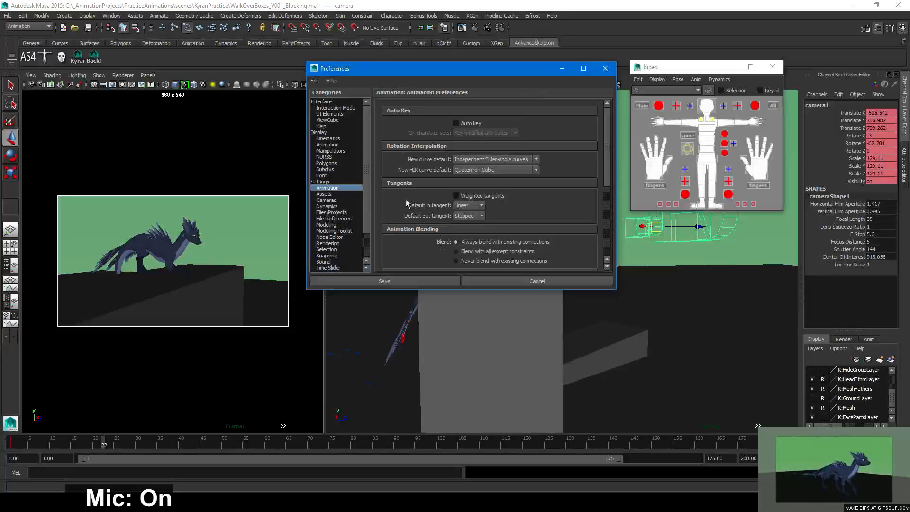
click(472, 215)
click(468, 256)
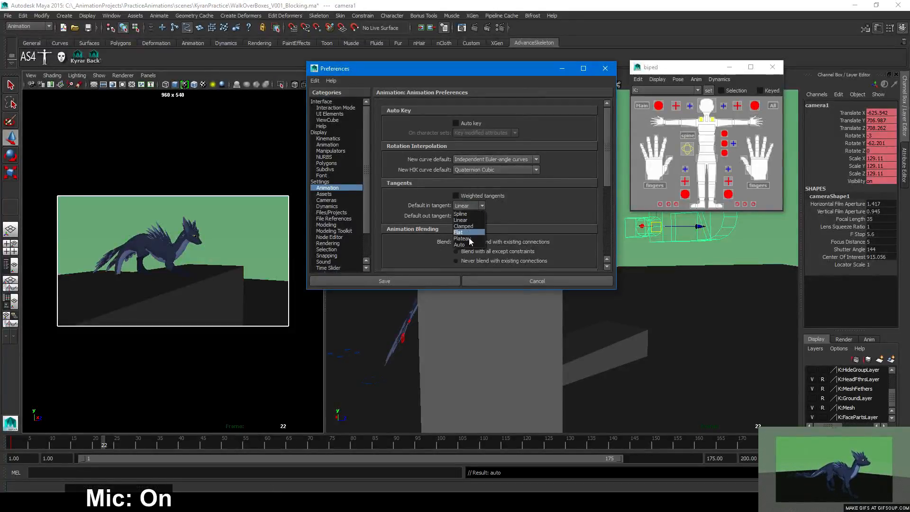
click(466, 244)
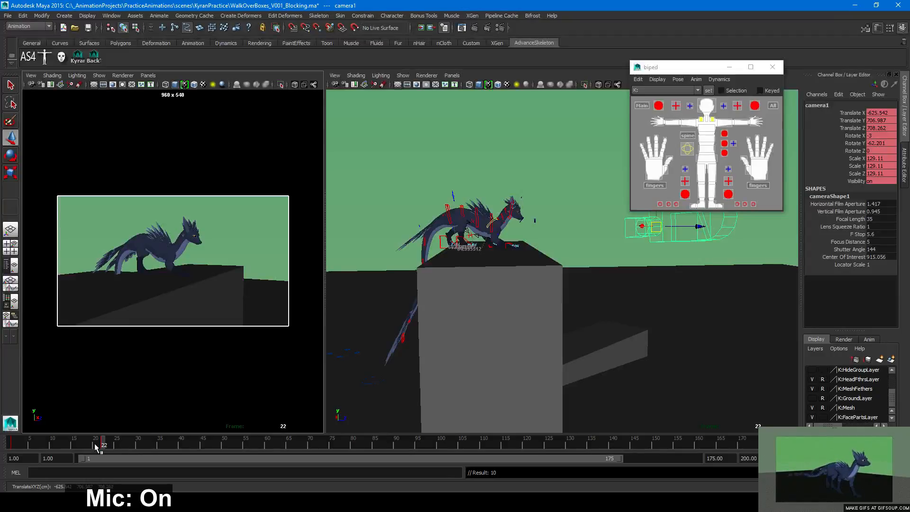
Reframe the camera at frame 1 to show the creature on the ground approaching the tall box
drag(90, 445, 12, 443)
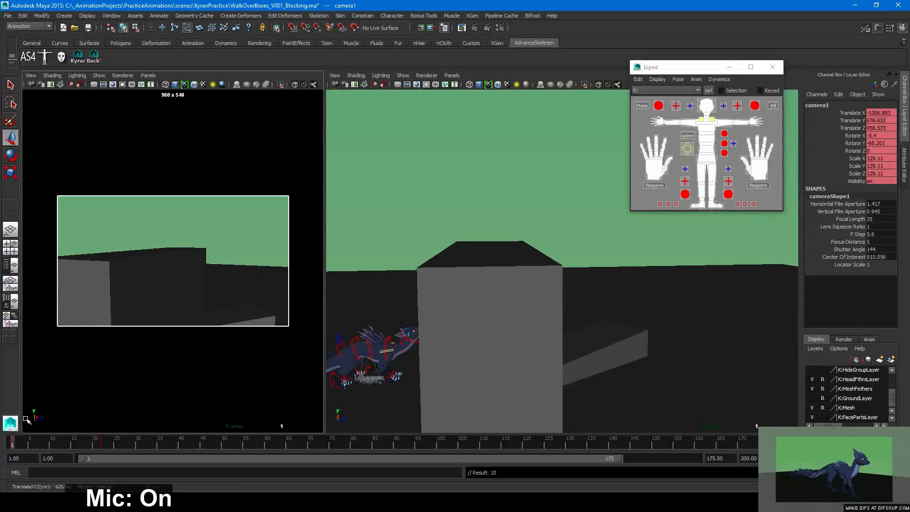
alt+drag(190, 309, 265, 285)
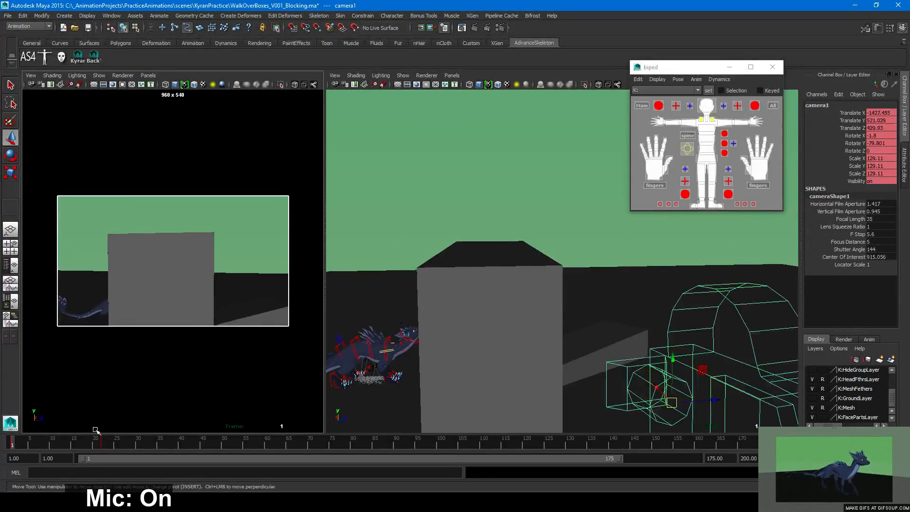
click(103, 443)
click(12, 444)
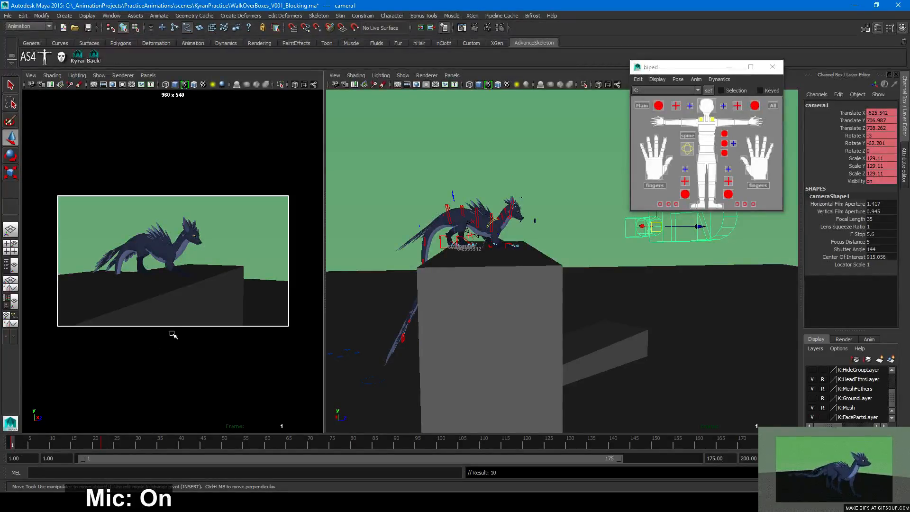
alt+drag(138, 366, 213, 323)
mouse_move(214, 323)
alt+right_down()
mouse_move(219, 309)
mouse_move(208, 309)
mouse_move(236, 300)
mouse_move(202, 303)
mouse_move(201, 325)
alt+right_up()
alt+drag(201, 326, 203, 325)
alt+middle_drag(203, 325, 205, 312)
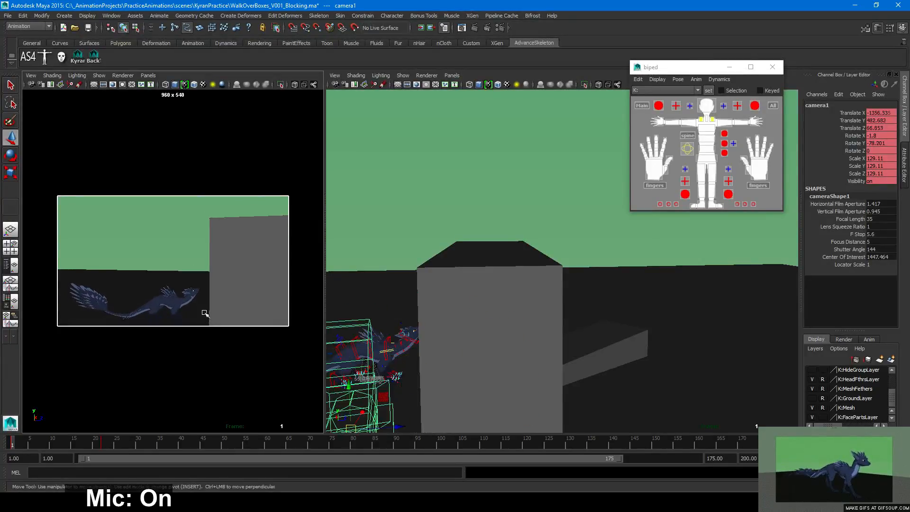
alt+right_drag(205, 313, 192, 314)
Try keying a reframed camera position at frame 12, and delete that key
drag(20, 442, 60, 442)
alt+drag(168, 338, 186, 339)
alt+middle_drag(186, 340, 189, 323)
key(s)
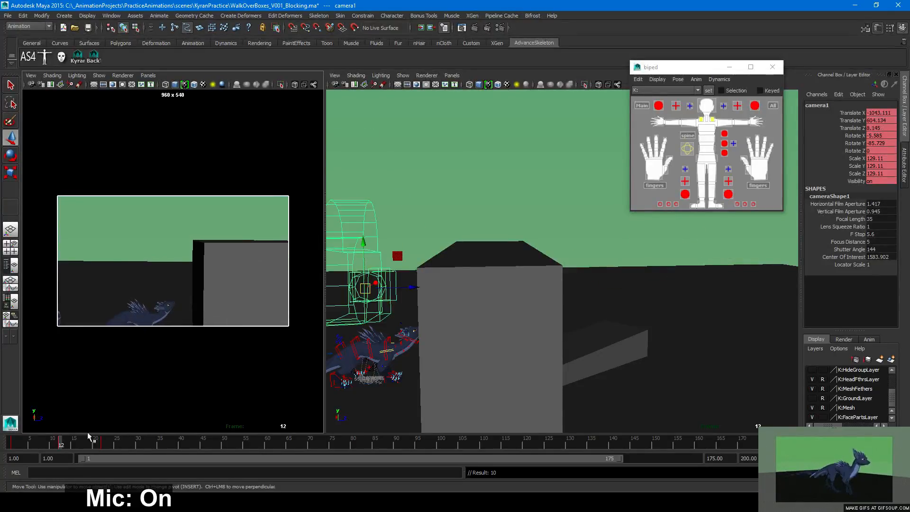
drag(60, 442, 102, 445)
right_click(58, 444)
click(80, 345)
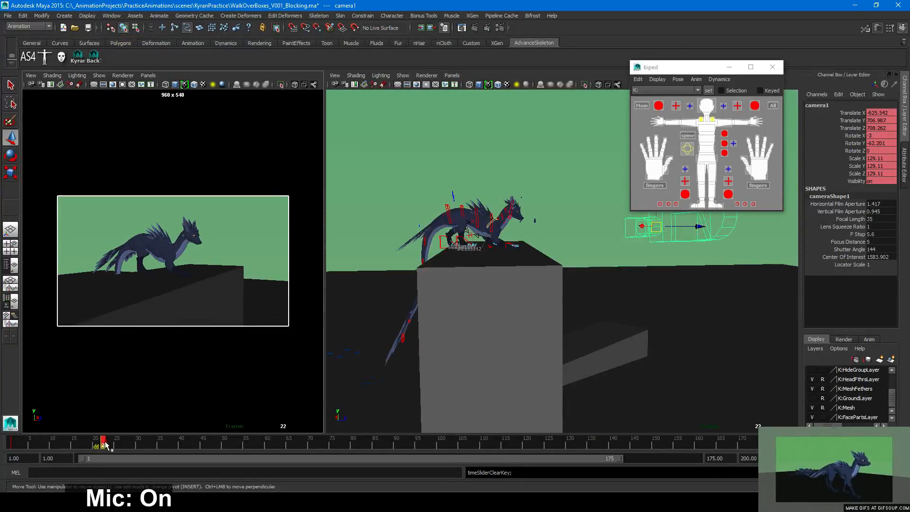
Shift the camera's frame 22 key to about frame 27 and check the framing at frame 16
middle_drag(105, 444, 126, 444)
drag(46, 444, 78, 442)
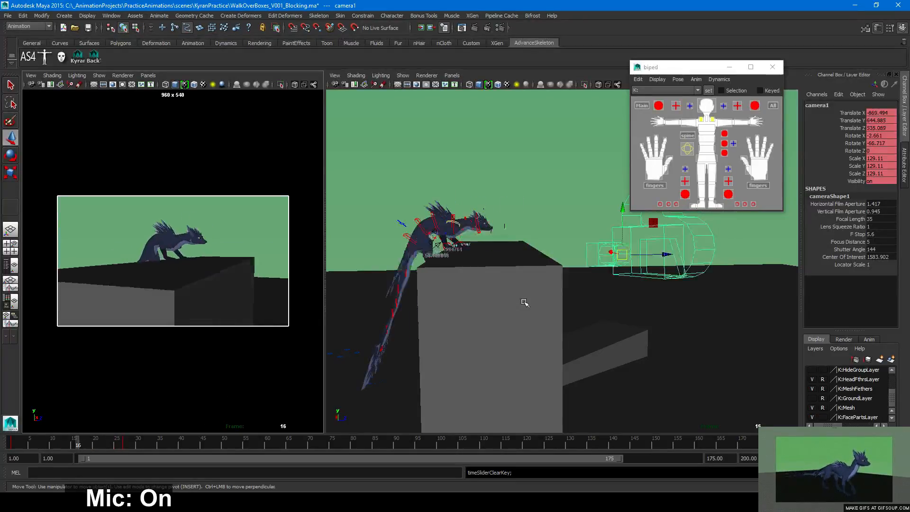
click(533, 324)
Shorten the tall box by moving its camera-side end face inward until the creature's tail is visible, and return to object selection
alt+drag(534, 324, 495, 326)
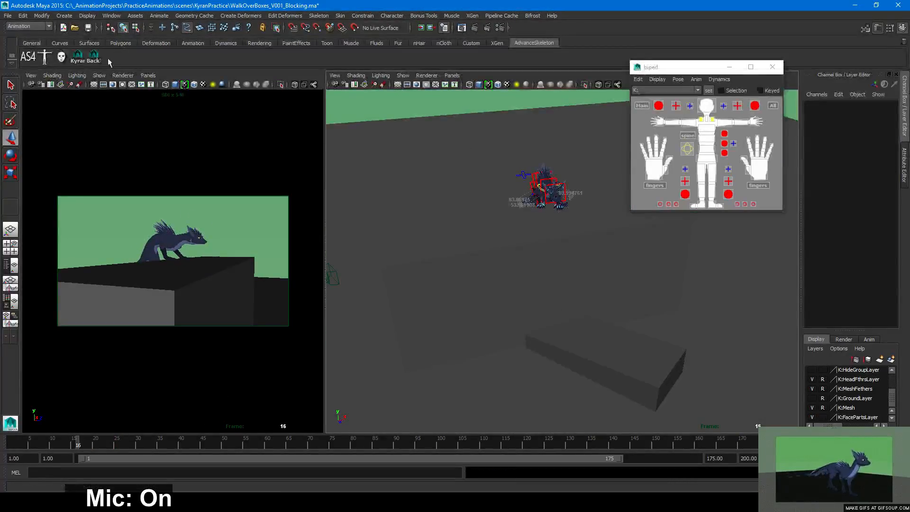
click(203, 28)
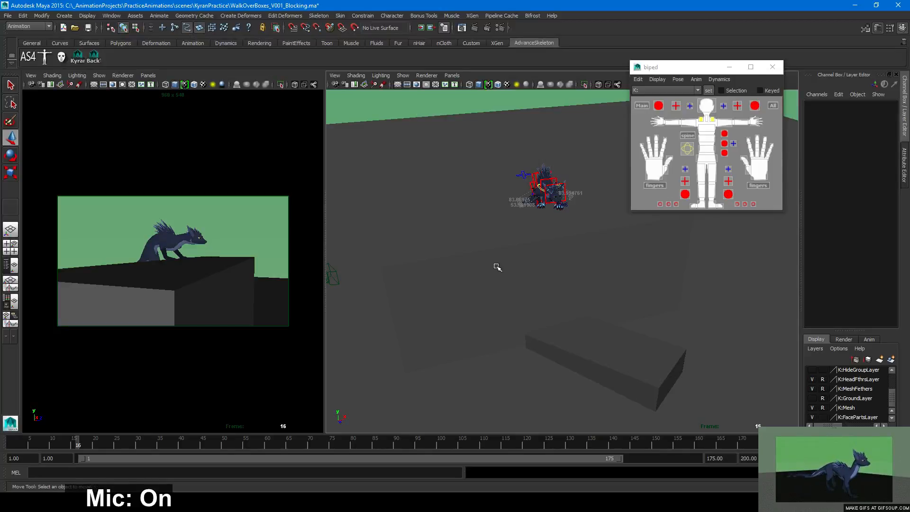
click(498, 267)
right_drag(429, 252, 429, 273)
alt+drag(430, 281, 469, 257)
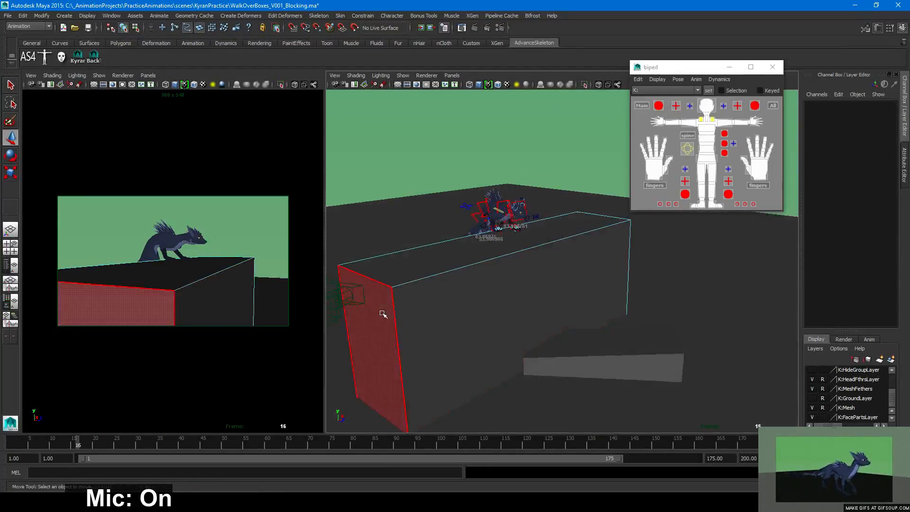
click(383, 315)
drag(408, 340, 507, 308)
click(440, 135)
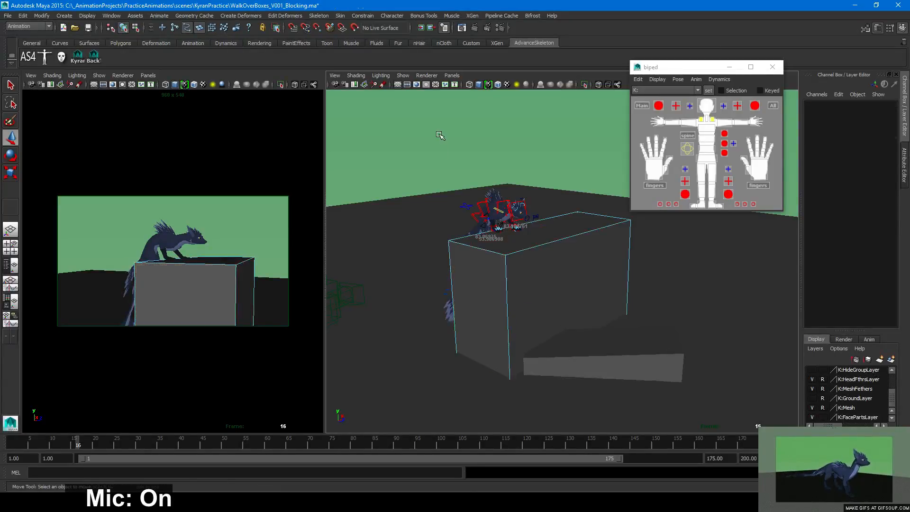
key(F8)
click(416, 147)
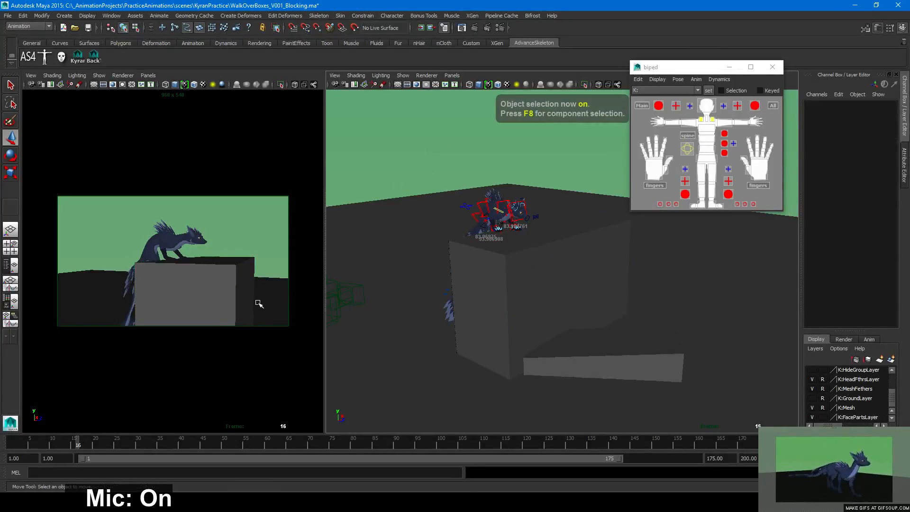
Reframe the shot camera at frame 56 on the creature leaning over the tall box's edge, and key the camera
drag(82, 444, 259, 447)
click(31, 86)
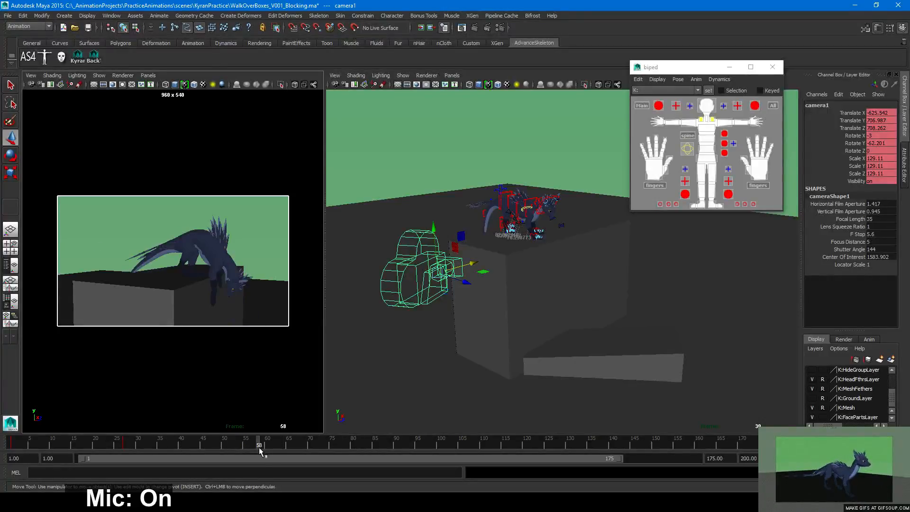
alt+middle_drag(260, 305, 249, 290)
alt+drag(250, 291, 252, 293)
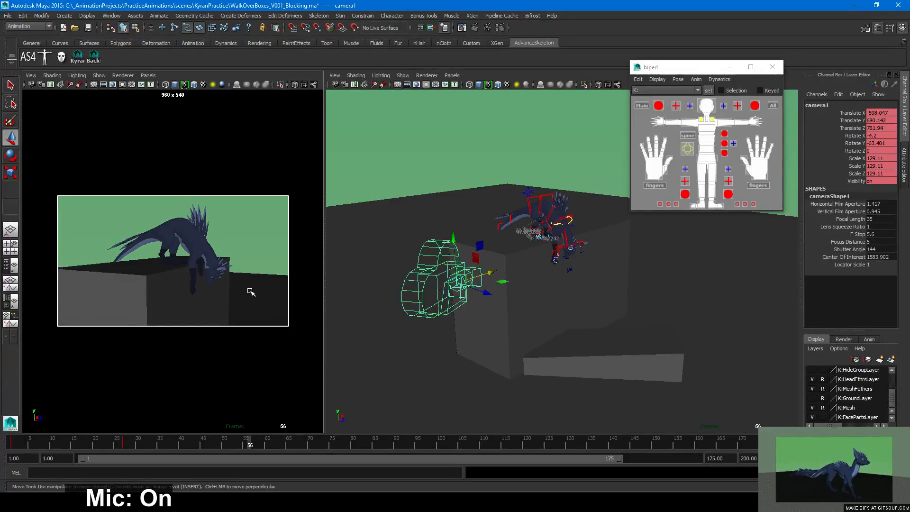
alt+middle_drag(252, 292, 246, 286)
key(s)
Lower the camera at frame 81 to frame the creature's head and front paws on the low platform, and key it
drag(242, 445, 354, 446)
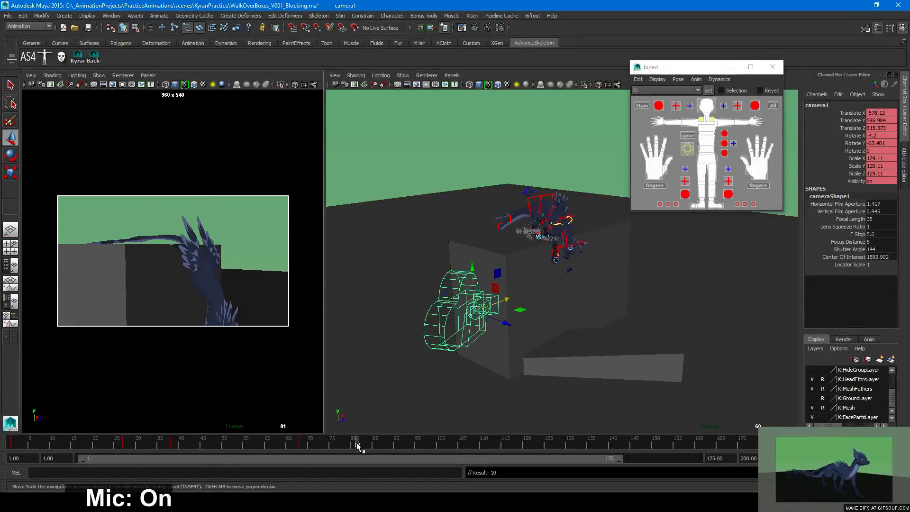
alt+middle_drag(237, 347, 208, 335)
alt+right_drag(208, 335, 211, 336)
alt+middle_drag(211, 336, 207, 327)
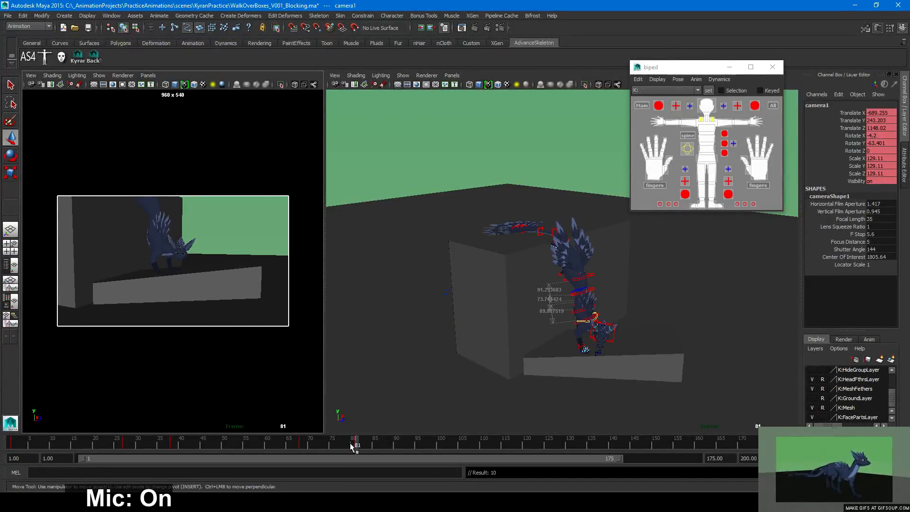
mouse_move(351, 447)
mouse_down()
mouse_move(288, 446)
mouse_move(400, 443)
mouse_move(262, 441)
mouse_move(352, 442)
mouse_up()
Play back and scrub the animation through the shot camera to check how the camera follows the creature
drag(381, 441, 70, 443)
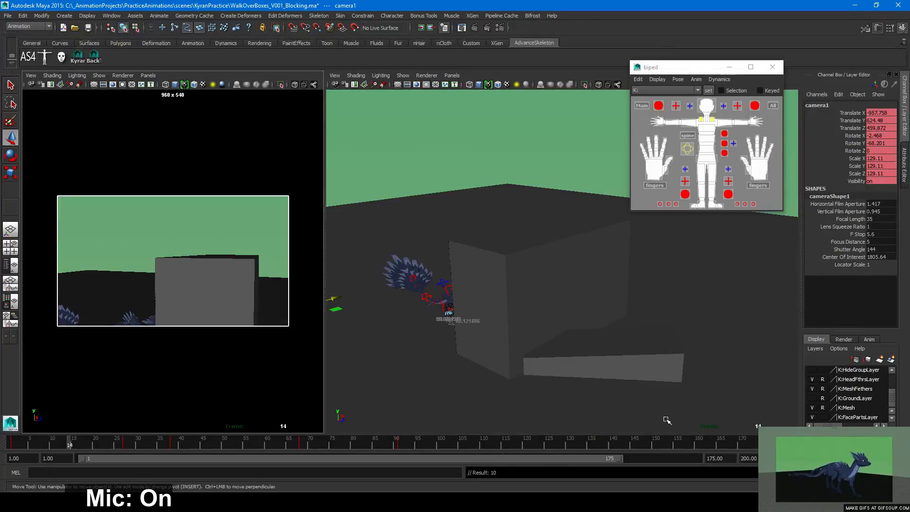
click(857, 444)
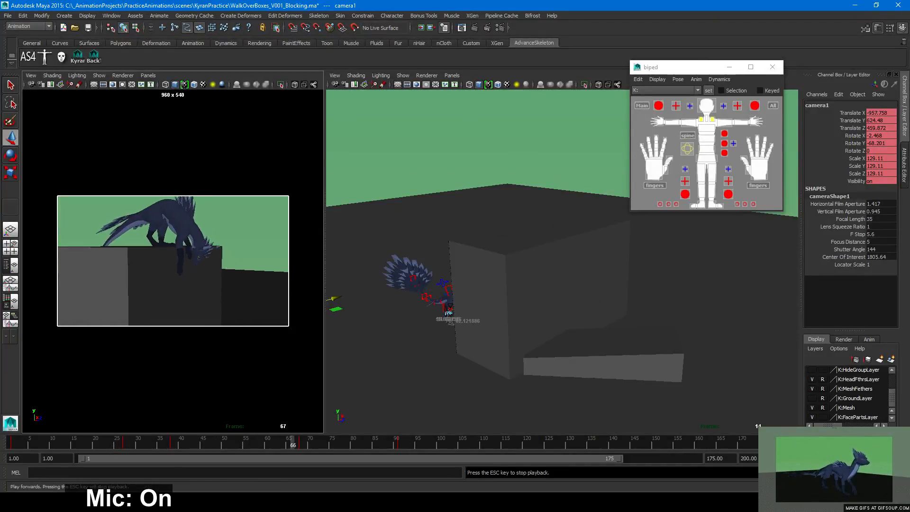
click(857, 443)
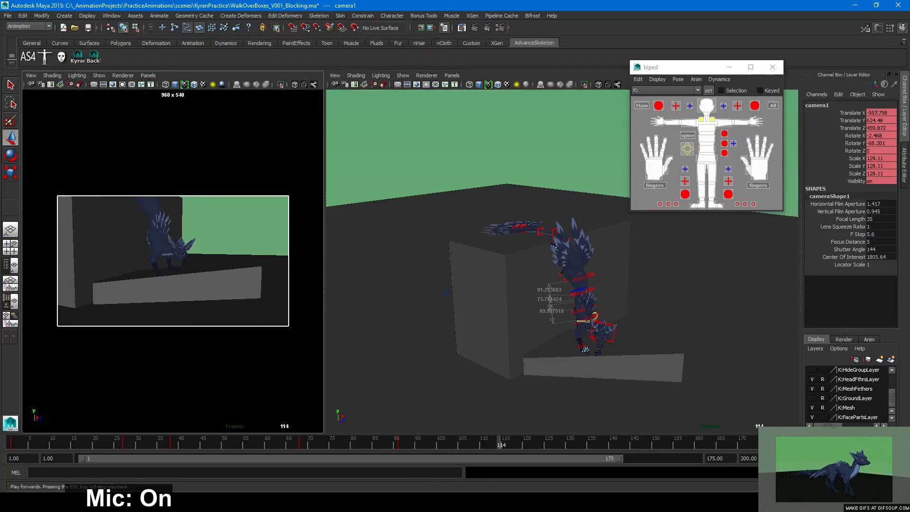
drag(408, 441, 156, 429)
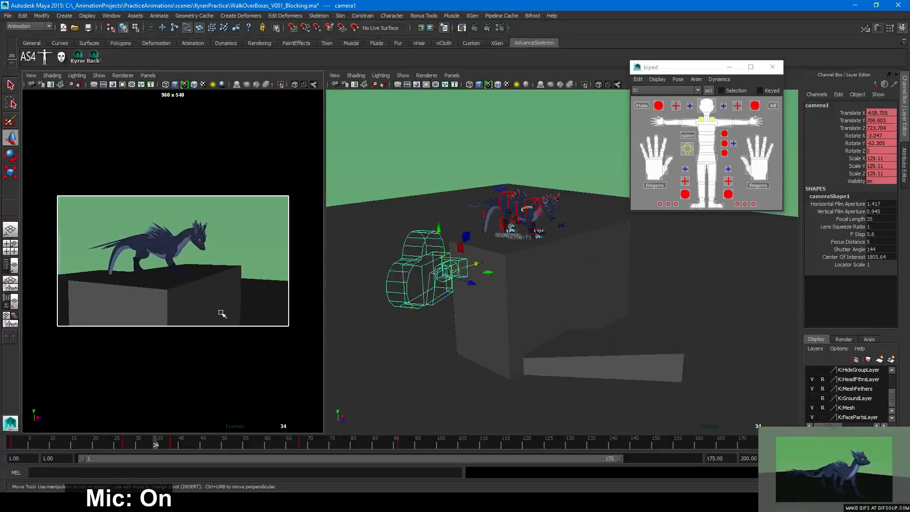
Deselect the camera, save the scene and enlarge the camera view
click(254, 222)
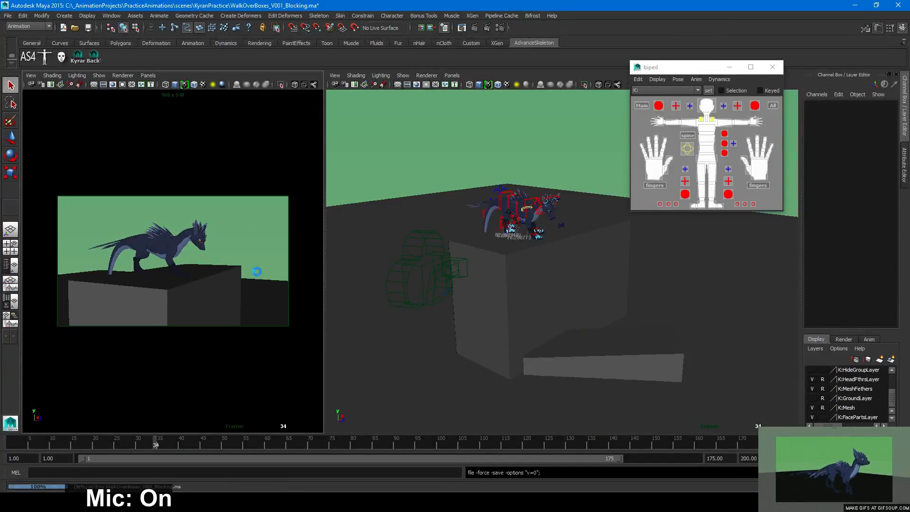
key(space)
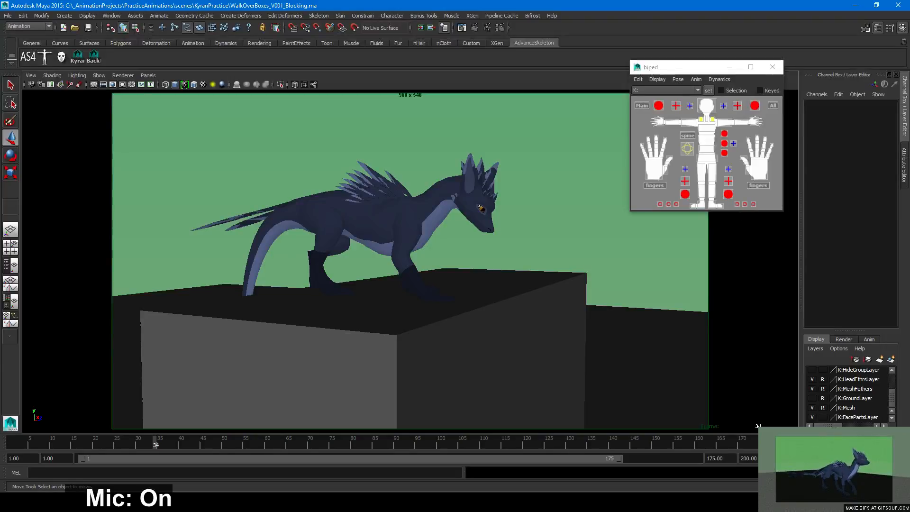
Scrub through the end of the blocking and shorten the playback range to end at frame 111
right_click(392, 442)
click(474, 439)
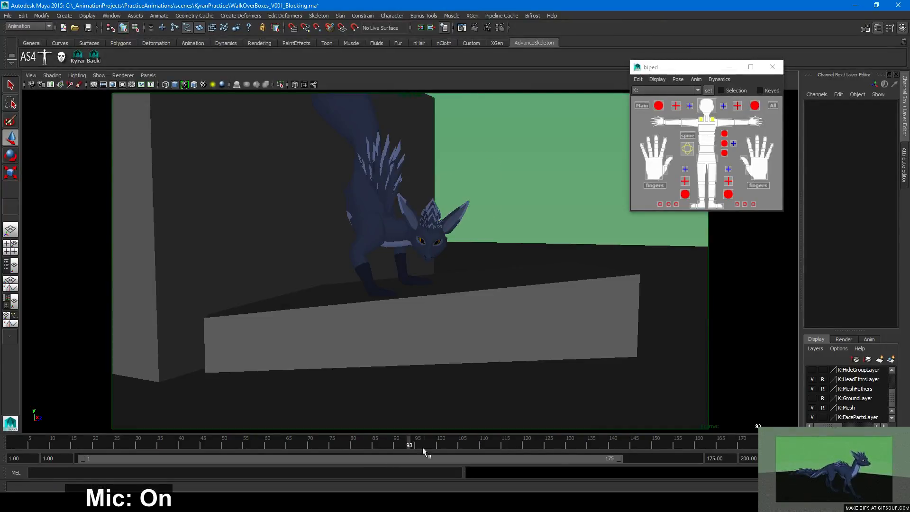
drag(473, 445, 430, 446)
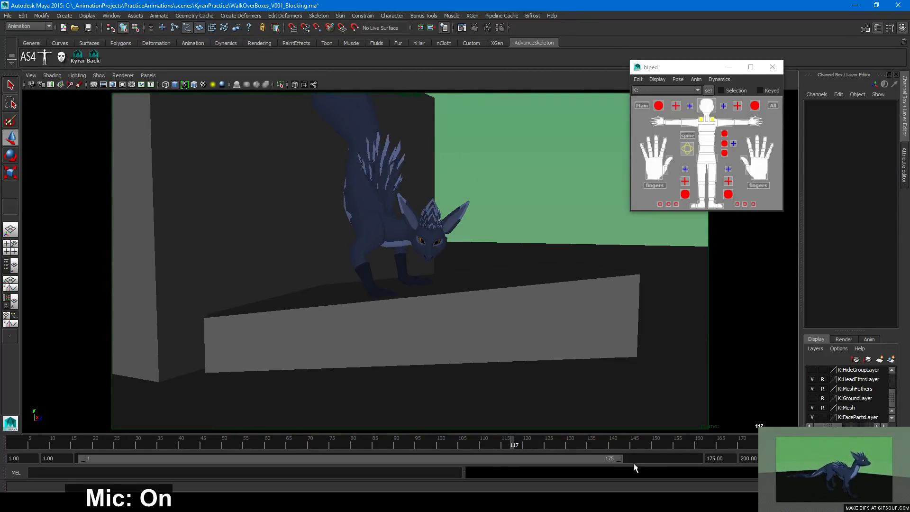
drag(619, 457, 422, 467)
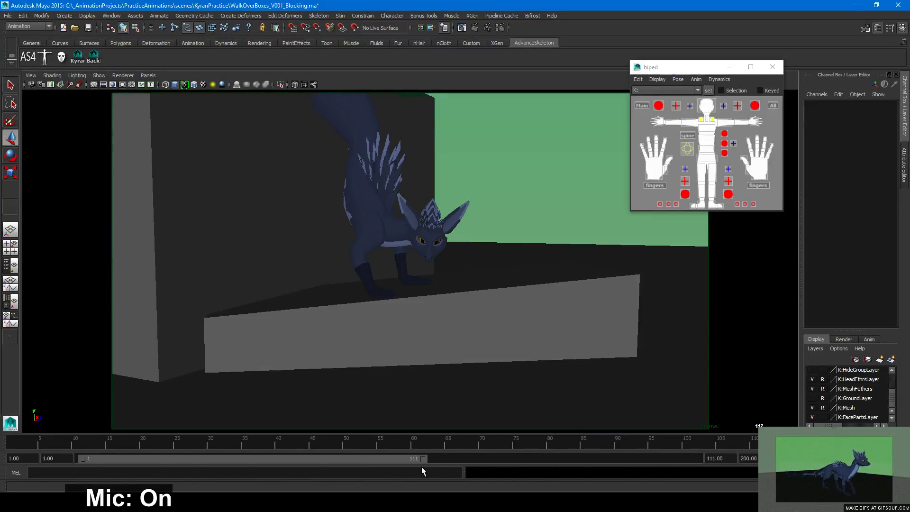
Playblast the shot-camera view at render-settings size, saving it as the AVI movie WalkOverBoxes_V001_Blocking
right_click(445, 439)
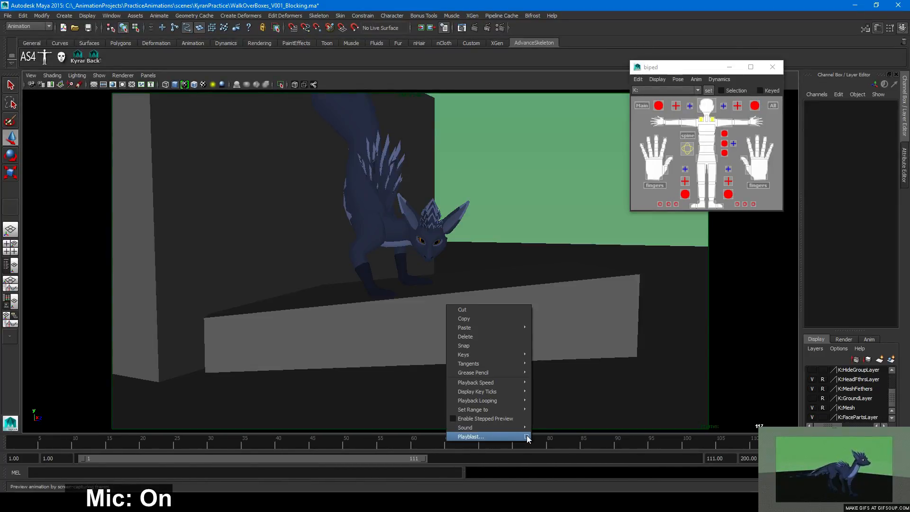
click(527, 439)
scroll(439, 285, down, 1)
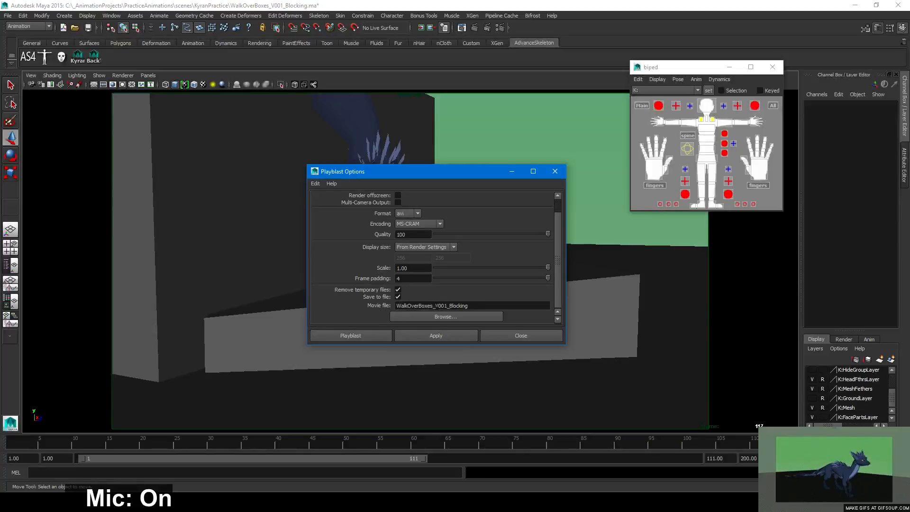
scroll(441, 294, up, 1)
scroll(441, 294, down, 1)
scroll(441, 294, up, 1)
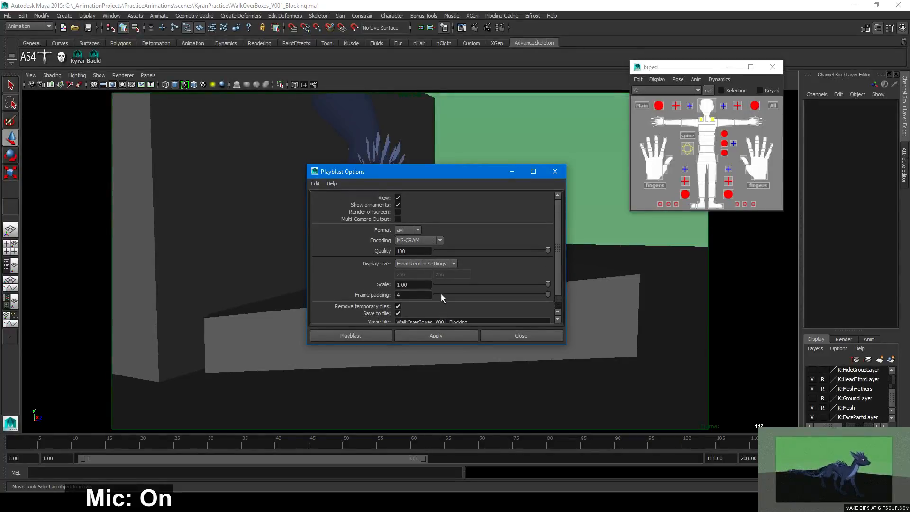
click(380, 336)
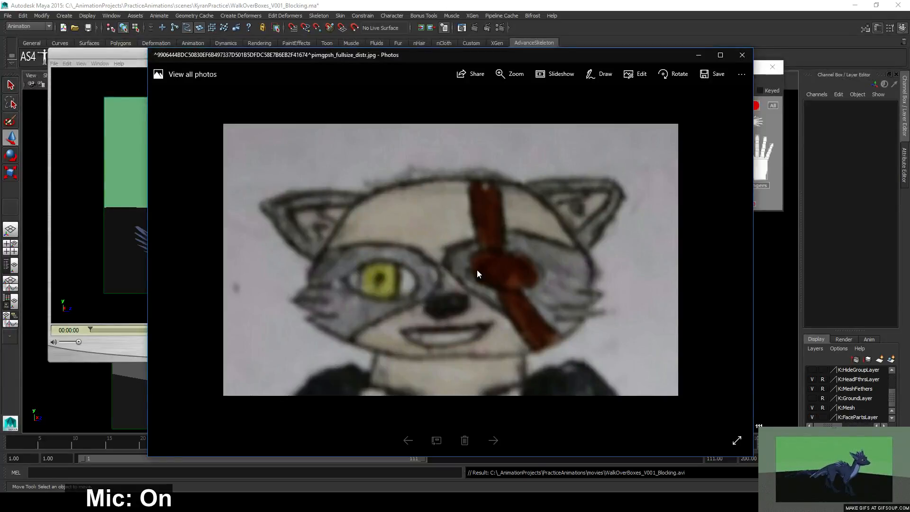
Move the photo out of the way, play and scrub the playblast to review the creature's walk and camera motion, and close it
drag(531, 55, 909, 61)
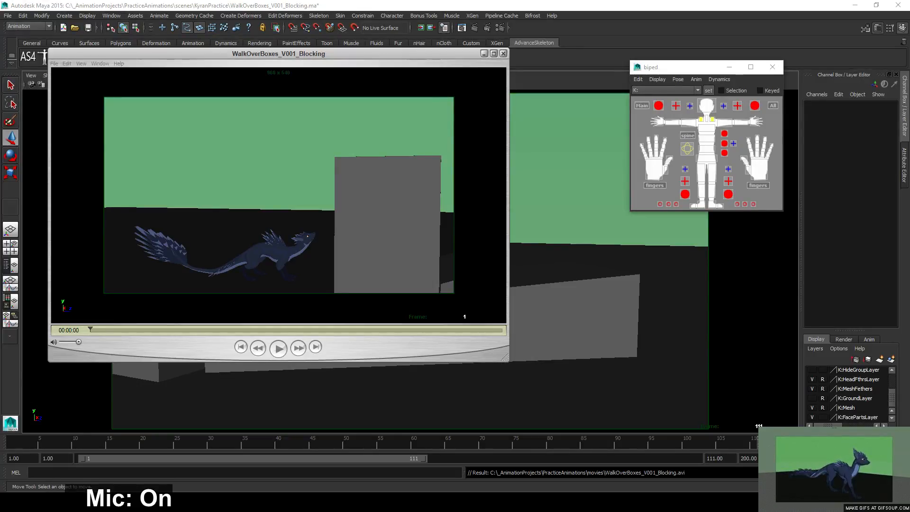
click(276, 349)
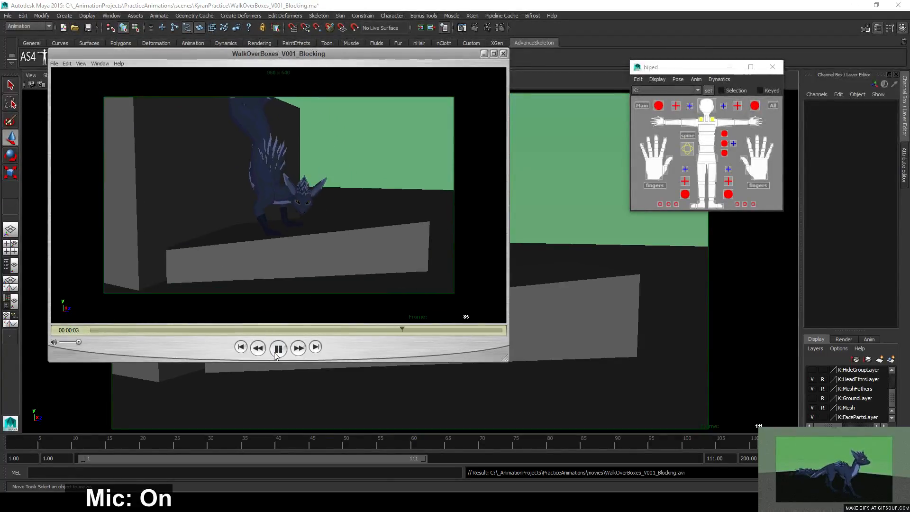
click(278, 349)
drag(178, 331, 386, 333)
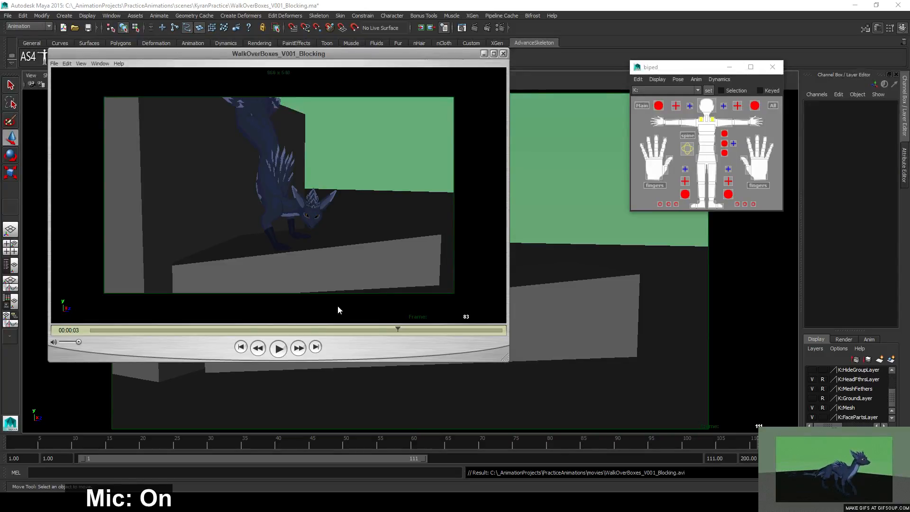
drag(325, 329, 390, 332)
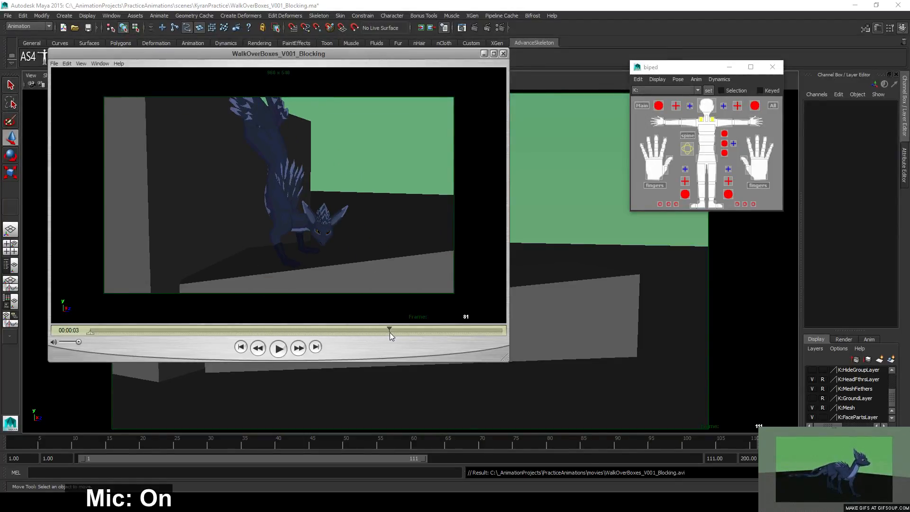
drag(390, 332, 254, 334)
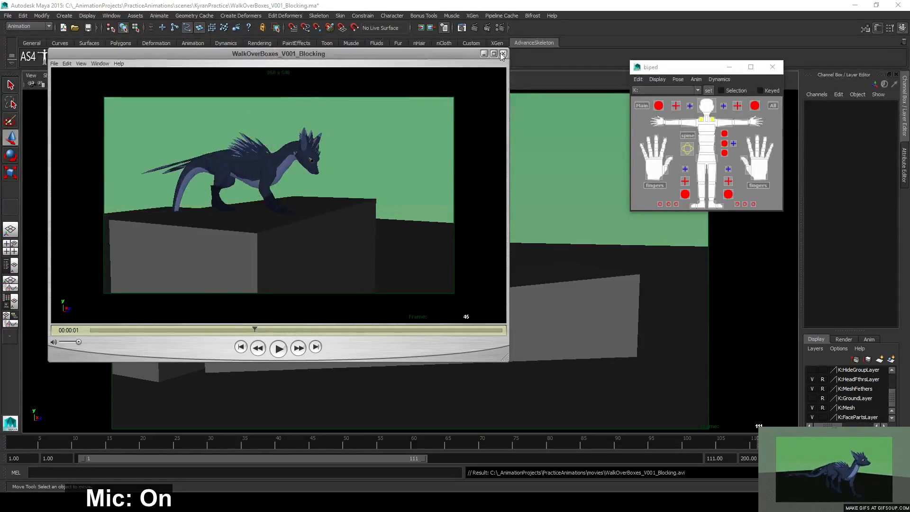
click(503, 54)
Return to the side-by-side camera and perspective views and save the blocking scene
key(space)
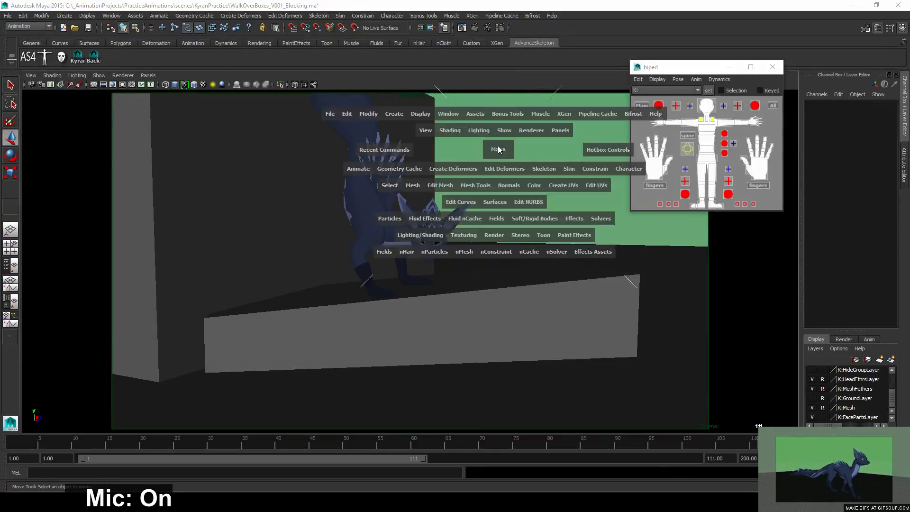
key(ctrl+s)
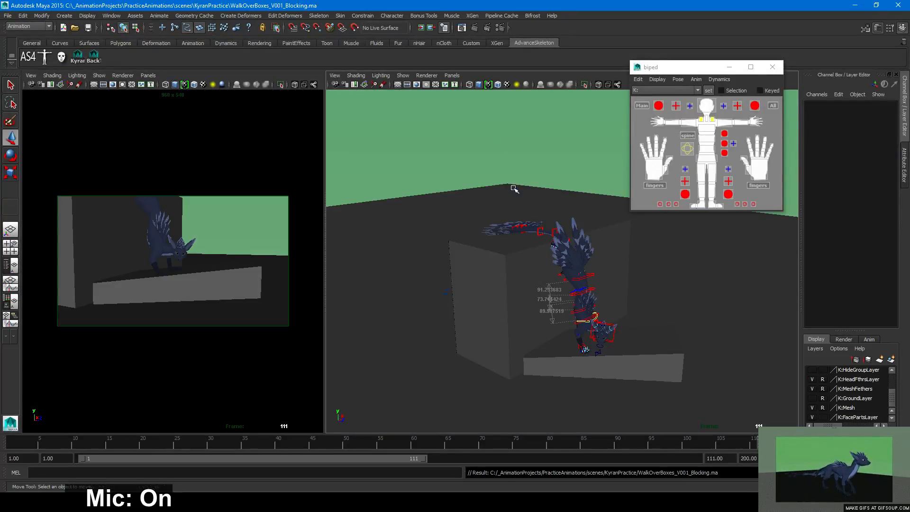
key(ctrl+s)
Set the current project to the FluffyDragon folder in C:\MayaCharacterProjects
click(7, 15)
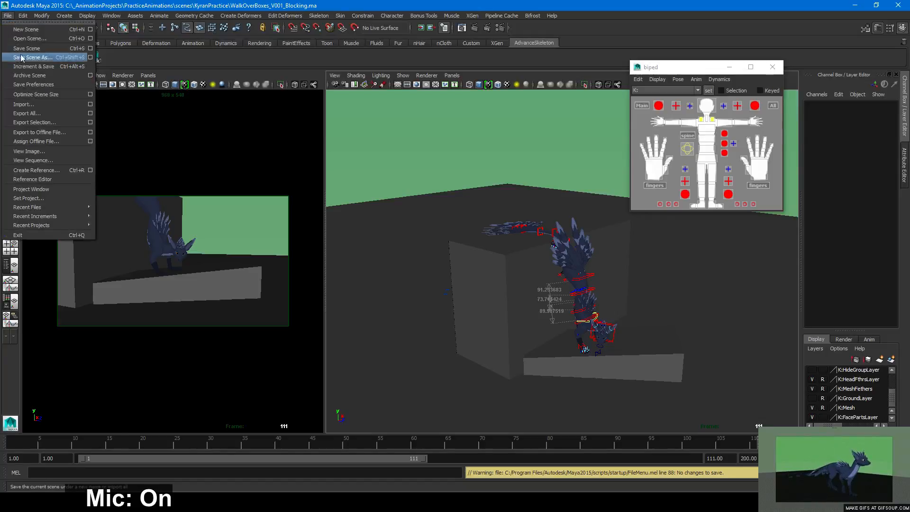
click(53, 197)
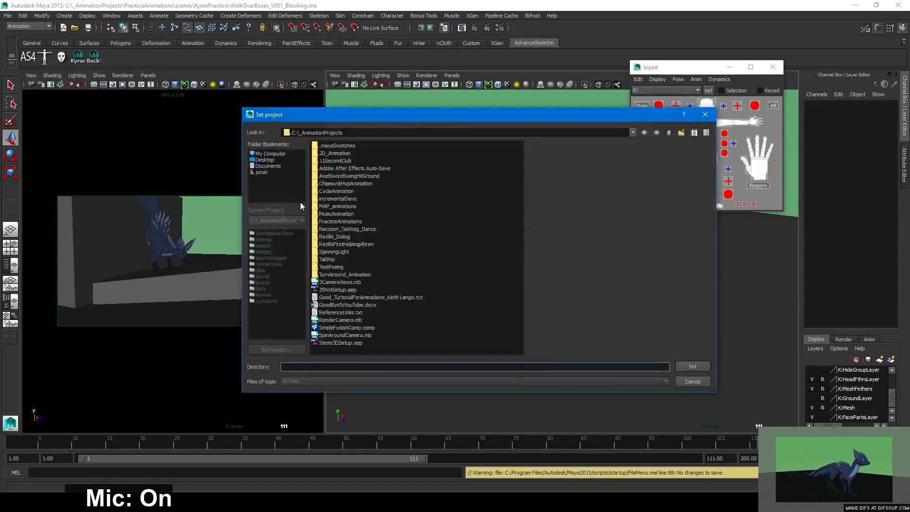
click(669, 132)
double_click(352, 153)
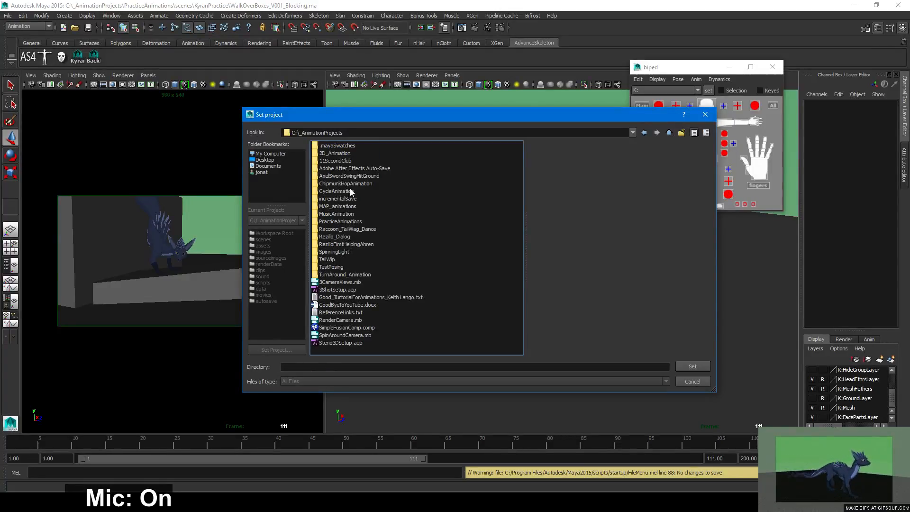
click(661, 132)
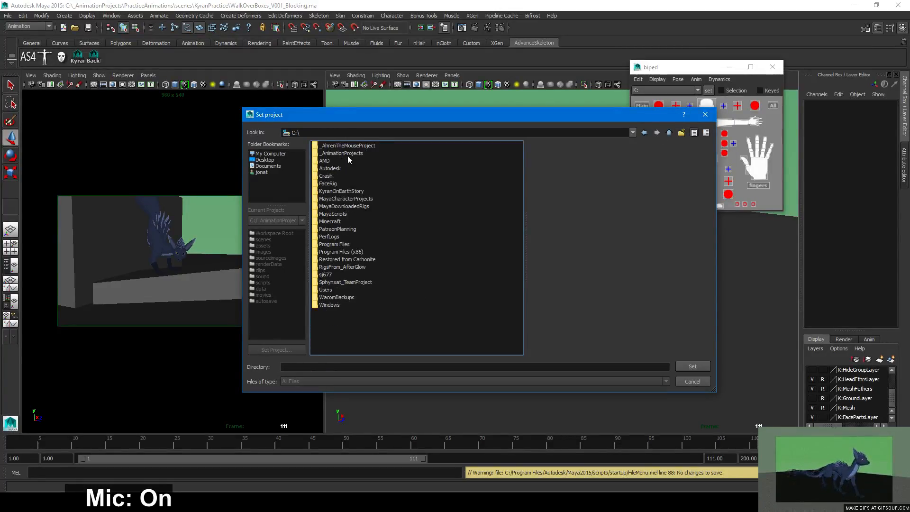
double_click(353, 198)
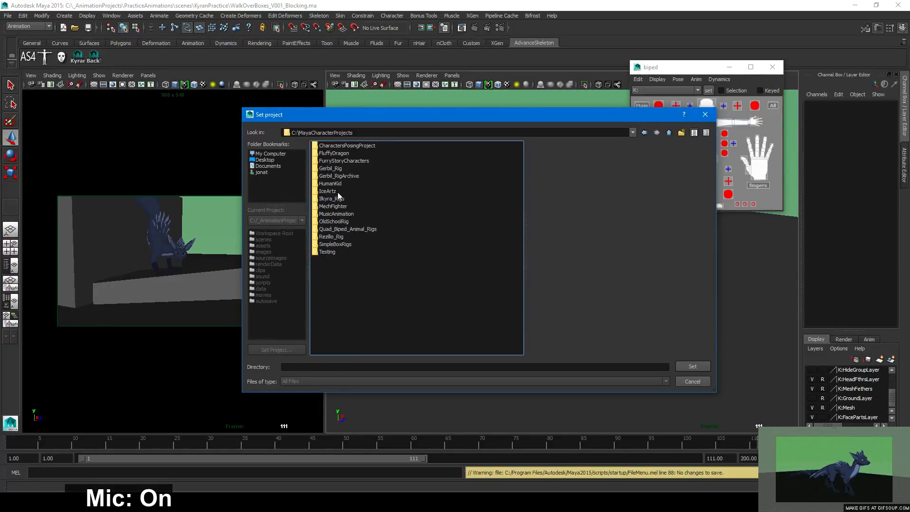
double_click(339, 154)
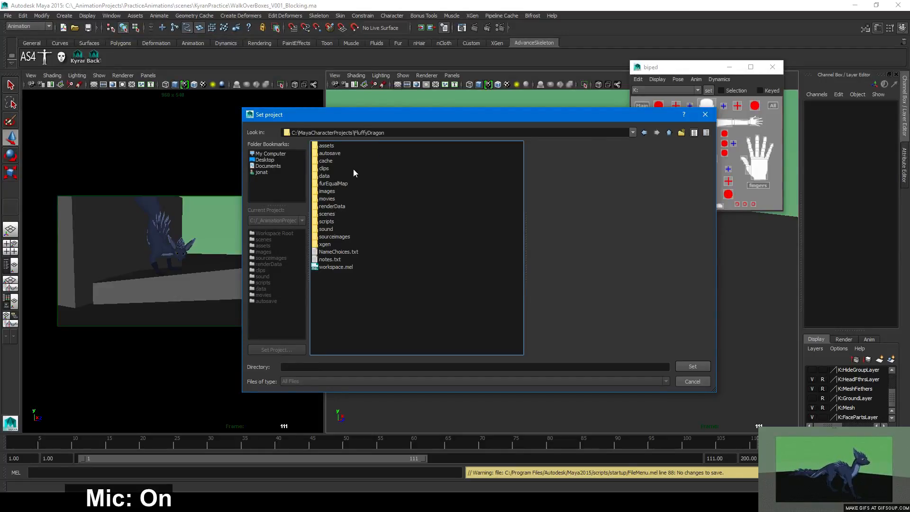
click(696, 368)
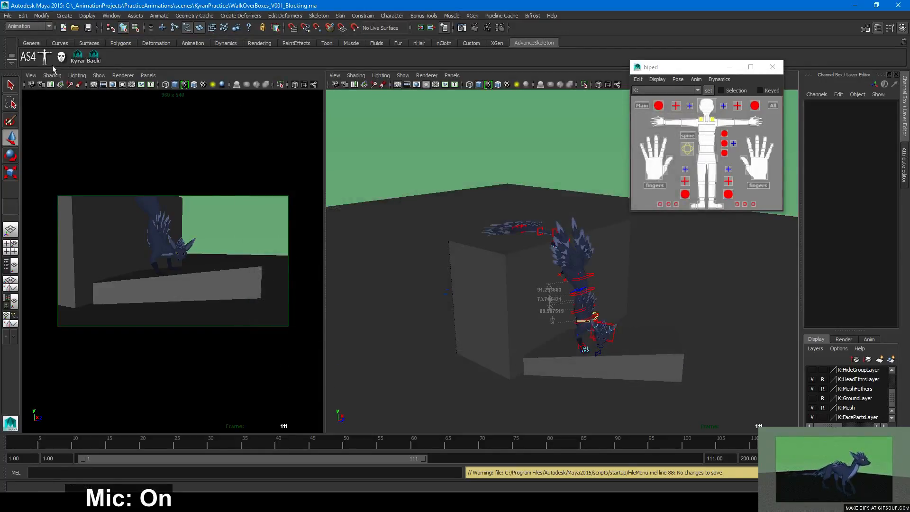
Try to open Dragon_V450_AddedWhiskers__collection.xgen from the project's scenes\Versions folder
click(10, 17)
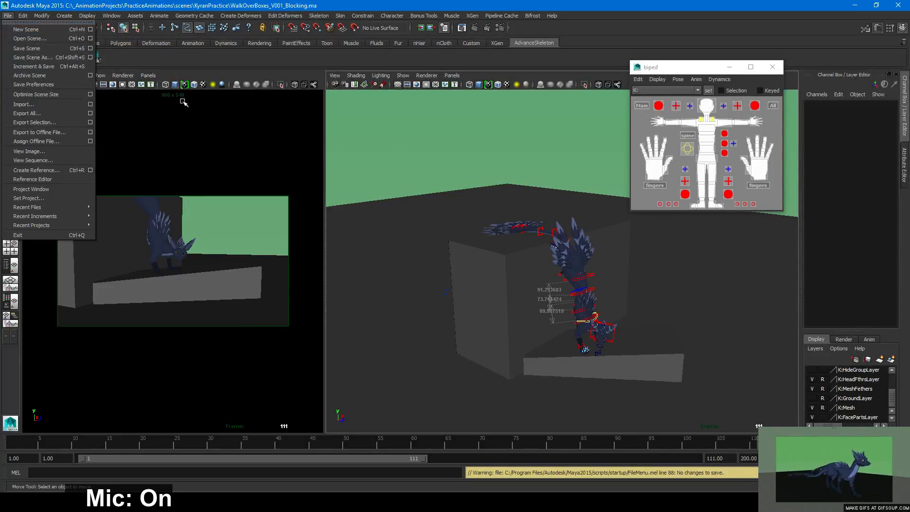
click(54, 38)
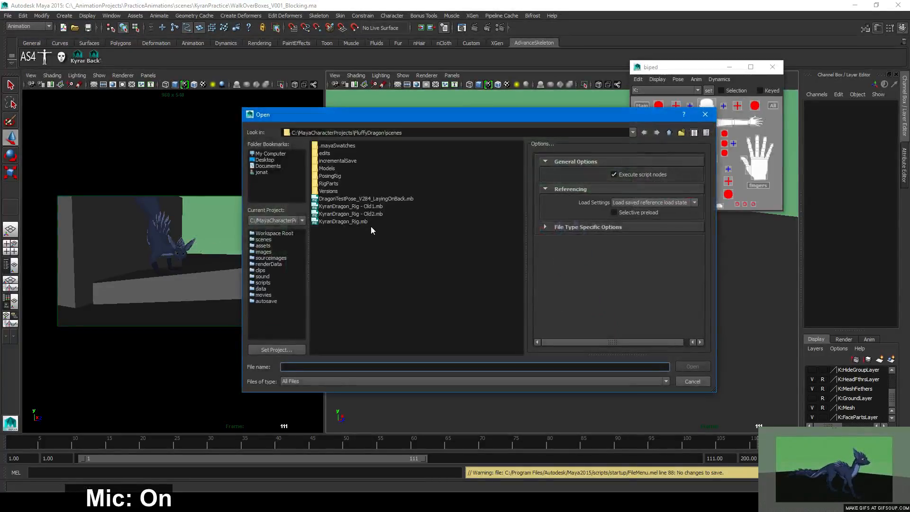
click(346, 221)
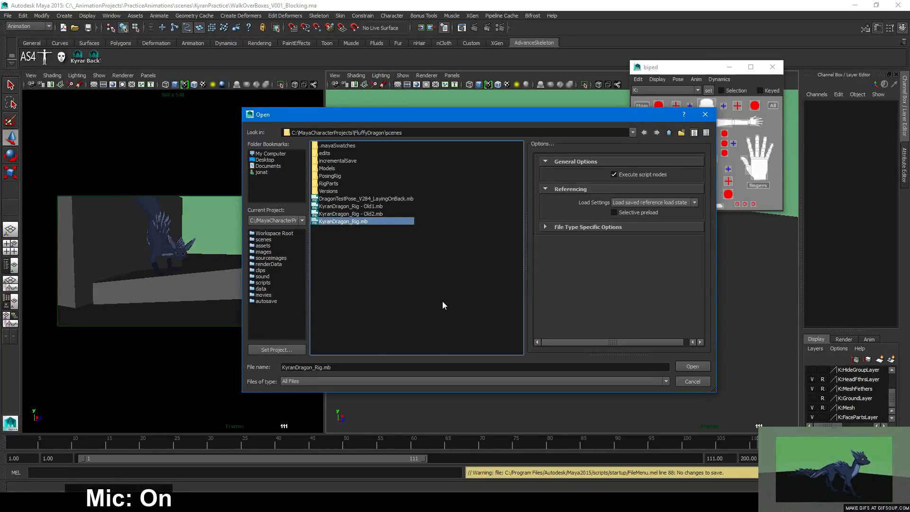
double_click(331, 192)
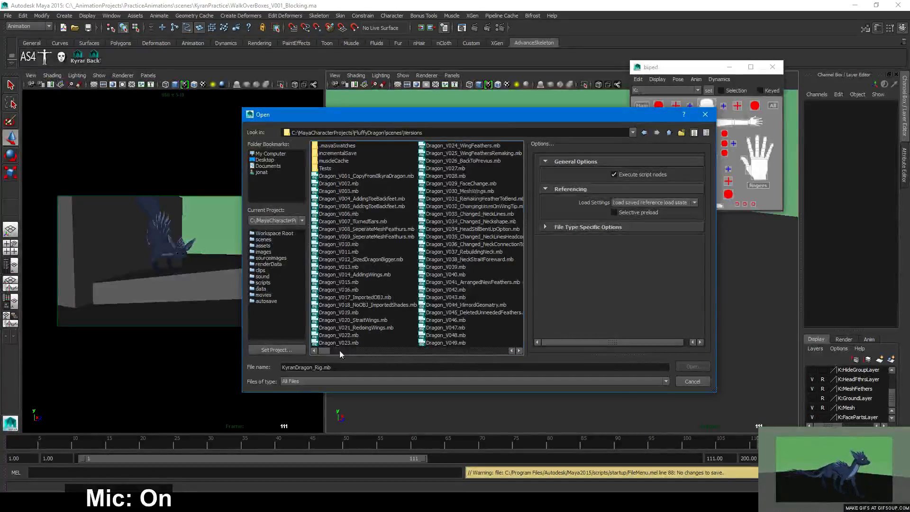
drag(327, 351, 503, 352)
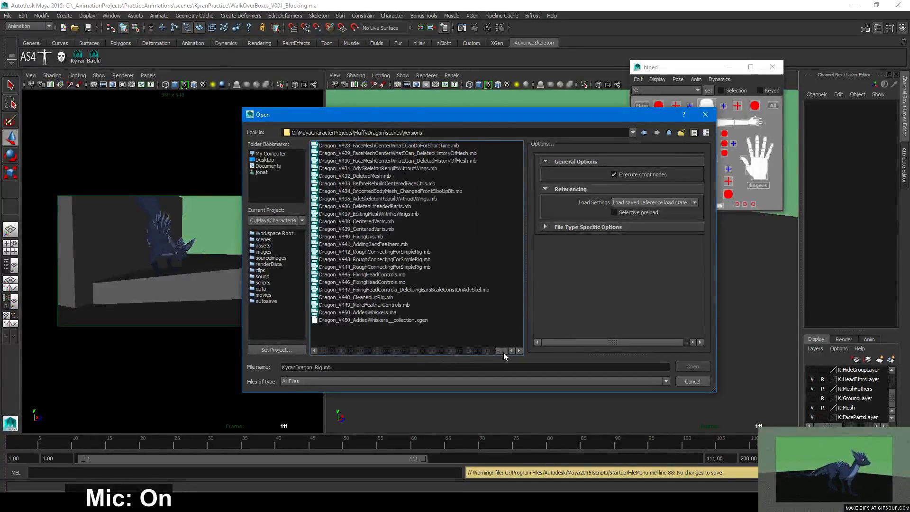
click(368, 319)
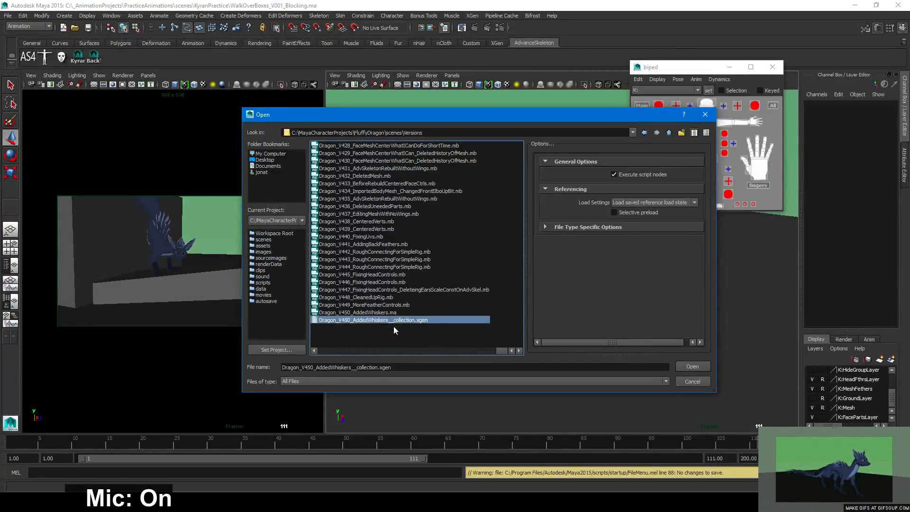
click(684, 363)
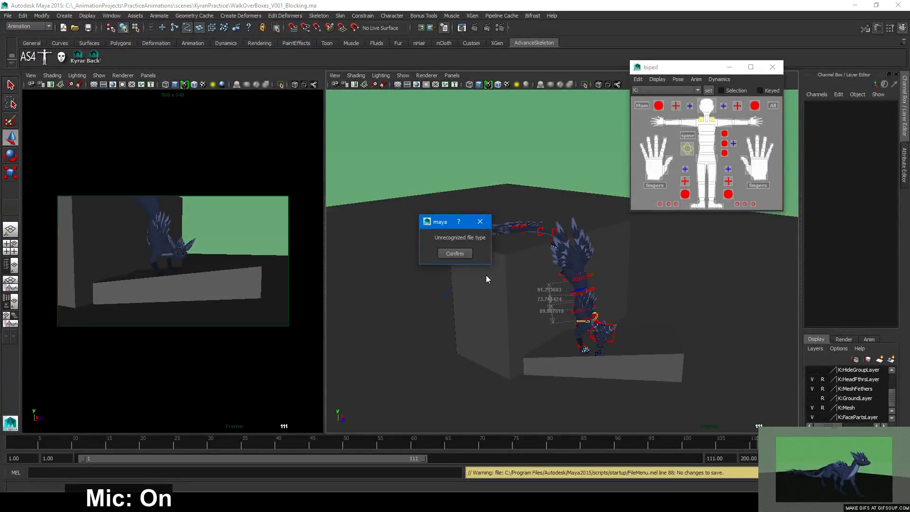
click(480, 222)
Open the scene Dragon_V450_AddedWhiskers.ma from the Versions folder
click(7, 15)
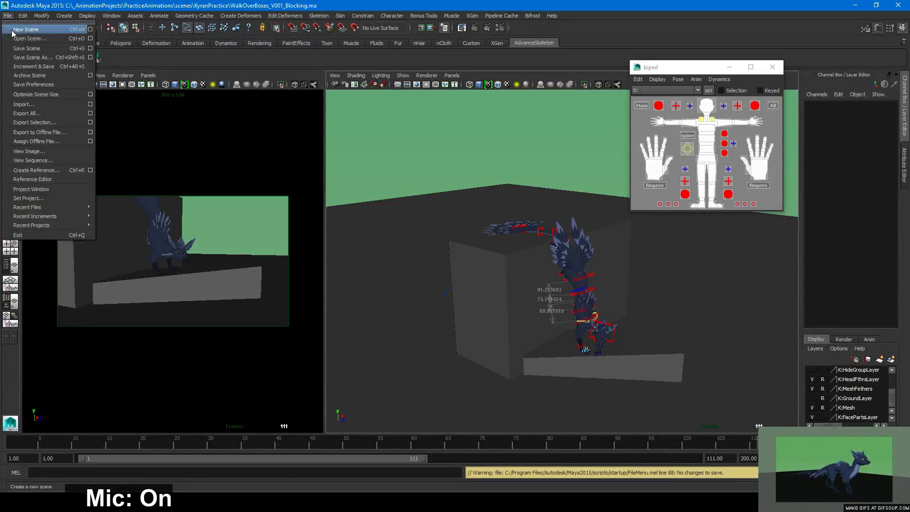
click(26, 35)
drag(327, 350, 485, 348)
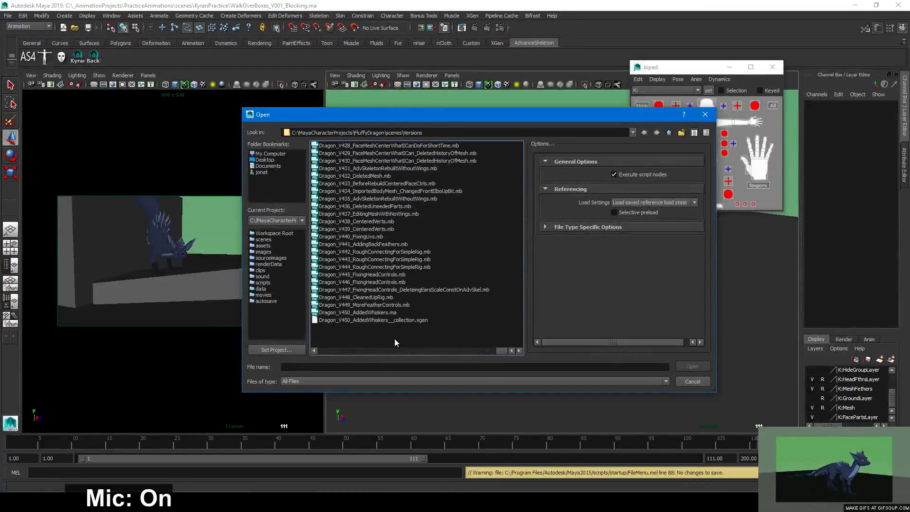
click(376, 313)
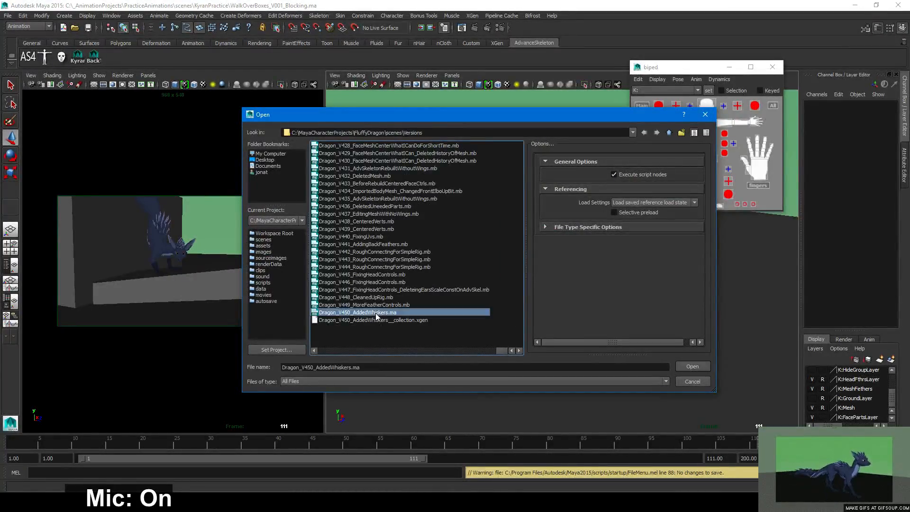
click(691, 367)
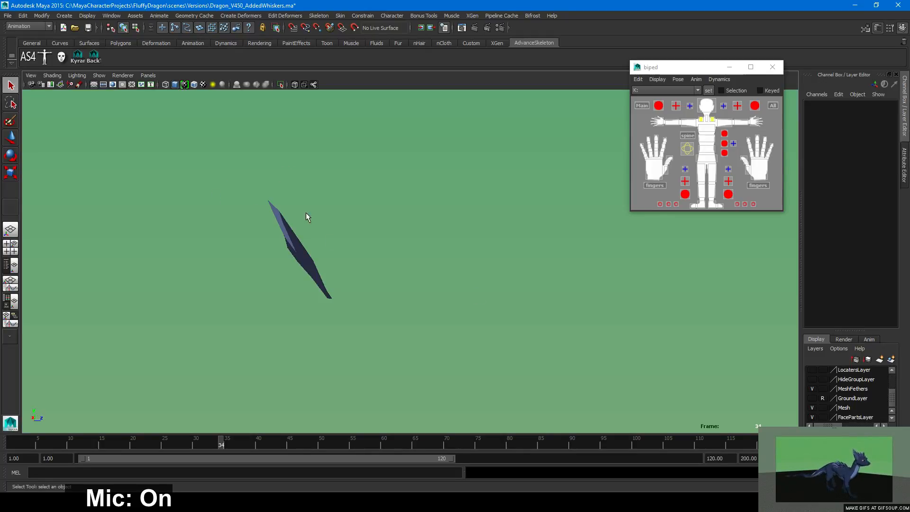
Examine the lone back feather mesh in wireframe and shaded display and look through the display layers
click(293, 262)
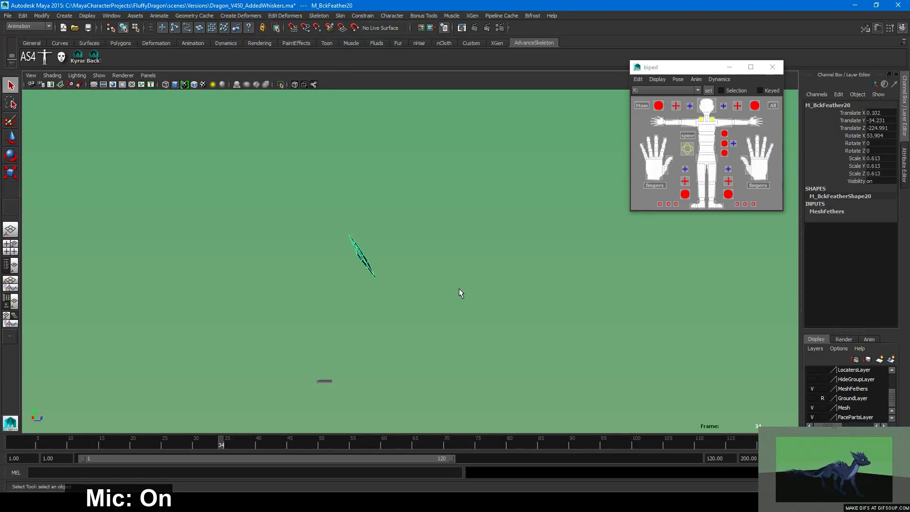
click(491, 302)
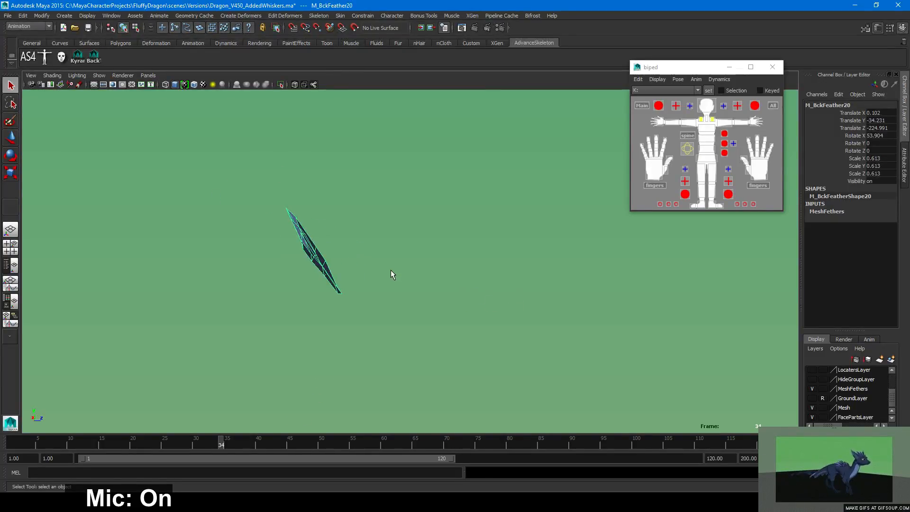
scroll(811, 387, up, 4)
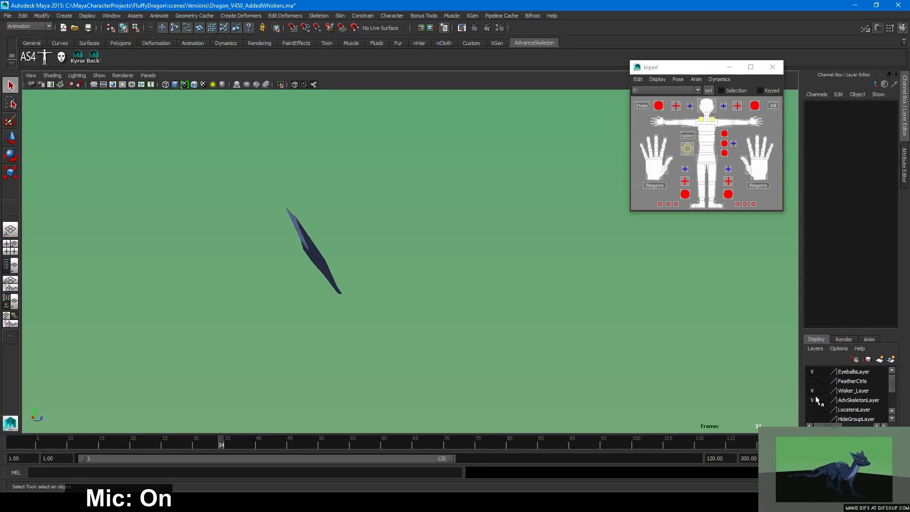
scroll(818, 398, down, 4)
key(4)
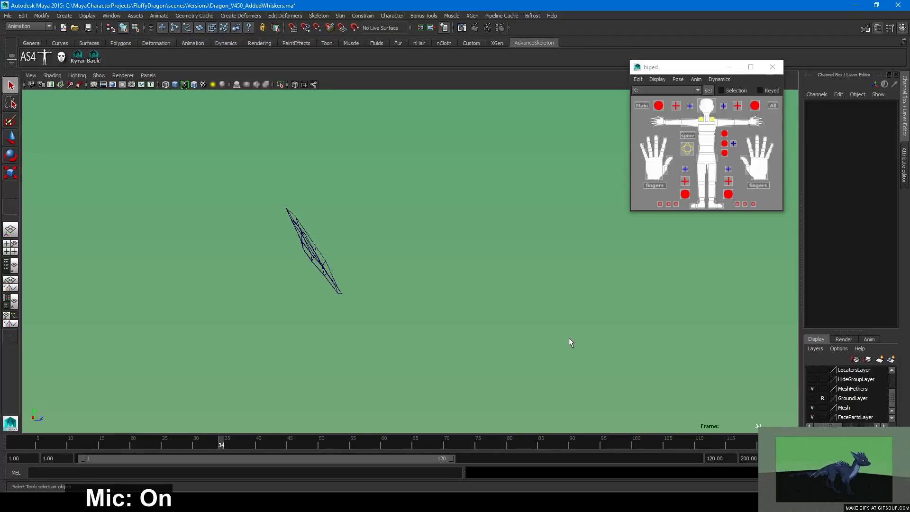
key(5)
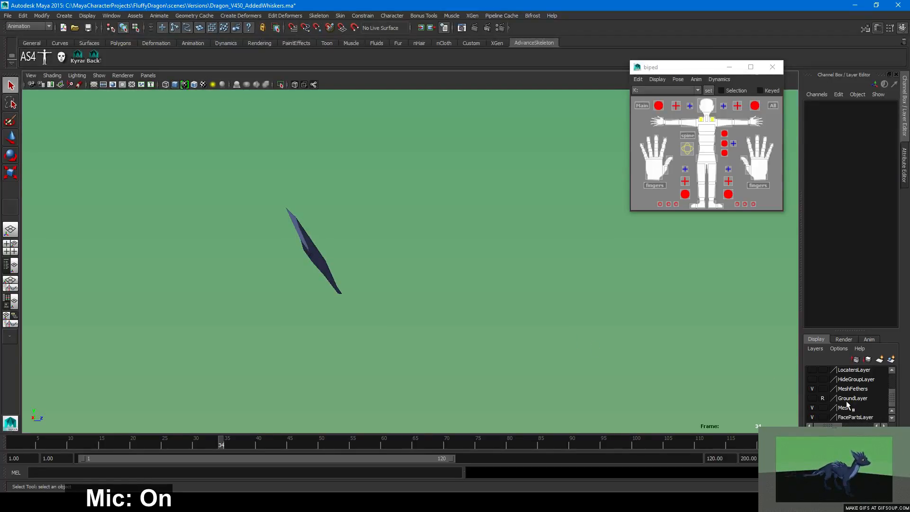
Toggle the visibility of the Mesh, FacePartsLayer and MeshFethers display layers to check for the missing dragon
click(812, 408)
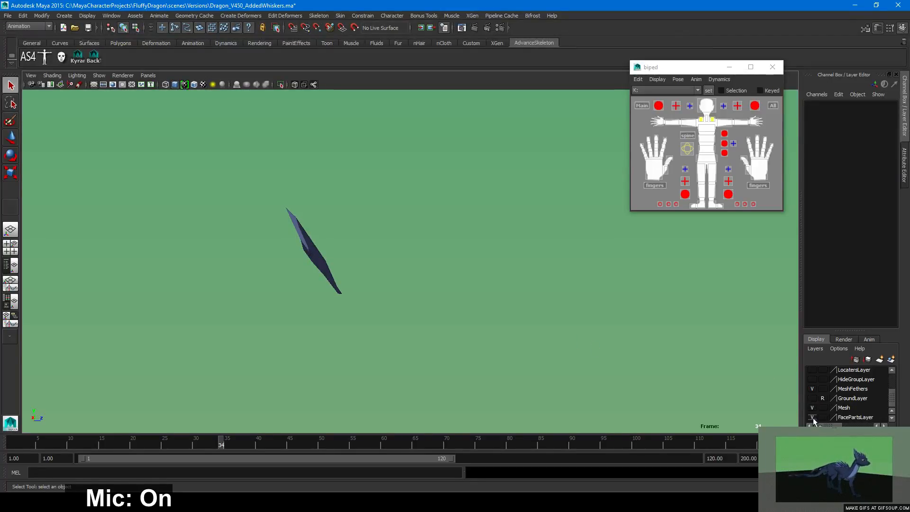
click(814, 417)
click(812, 389)
click(811, 389)
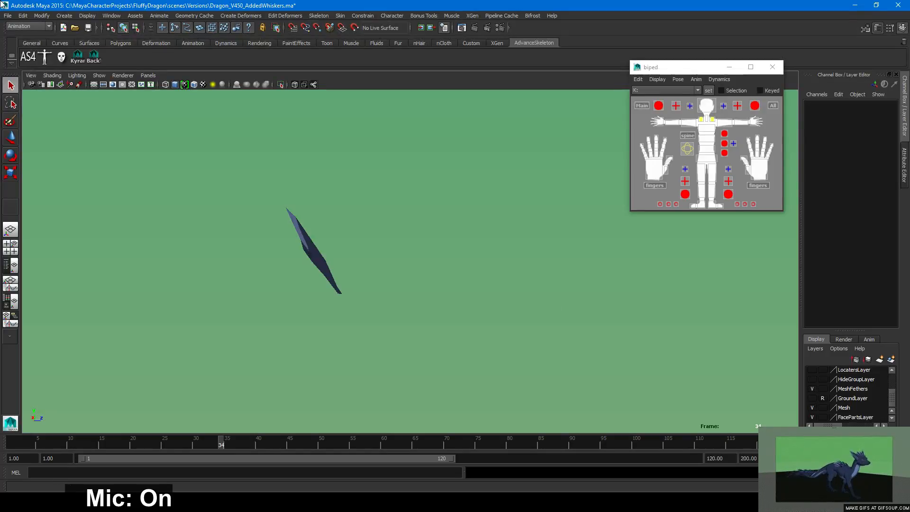
Examine the scene's node groups in the Hypergraph Hierarchy and check the display layers, including HideGroupLayer, for hidden geometry
click(108, 16)
click(125, 101)
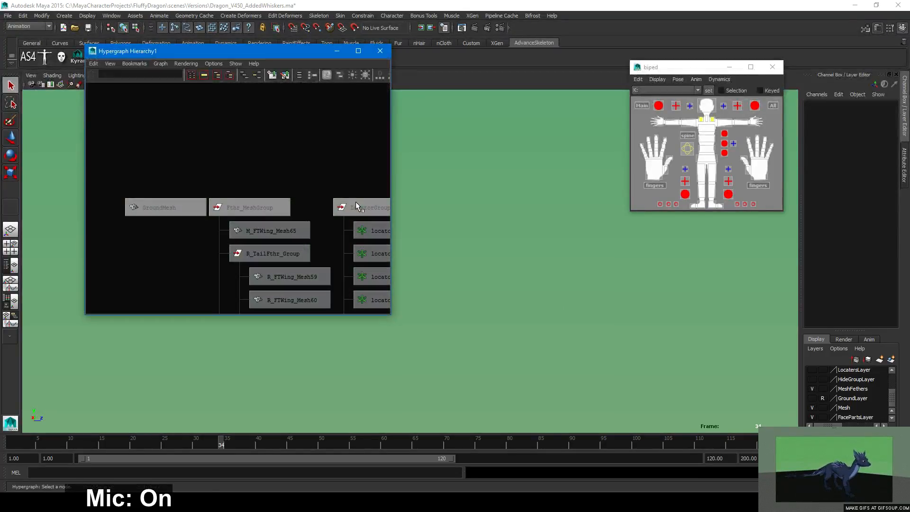
scroll(285, 164, down, 2)
alt+right_drag(340, 181, 422, 215)
alt+middle_drag(304, 211, 247, 211)
alt+right_drag(180, 211, 309, 217)
alt+middle_drag(309, 217, 76, 212)
scroll(302, 227, up, 3)
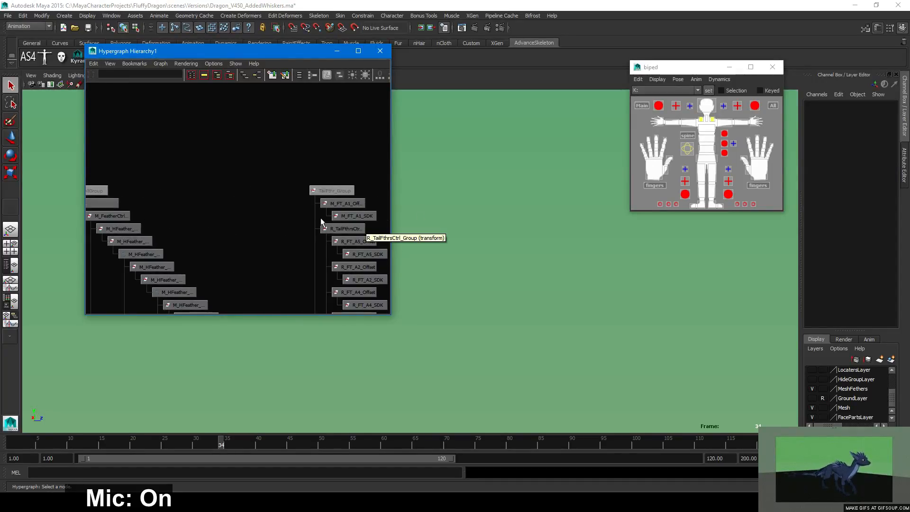
scroll(829, 398, up, 3)
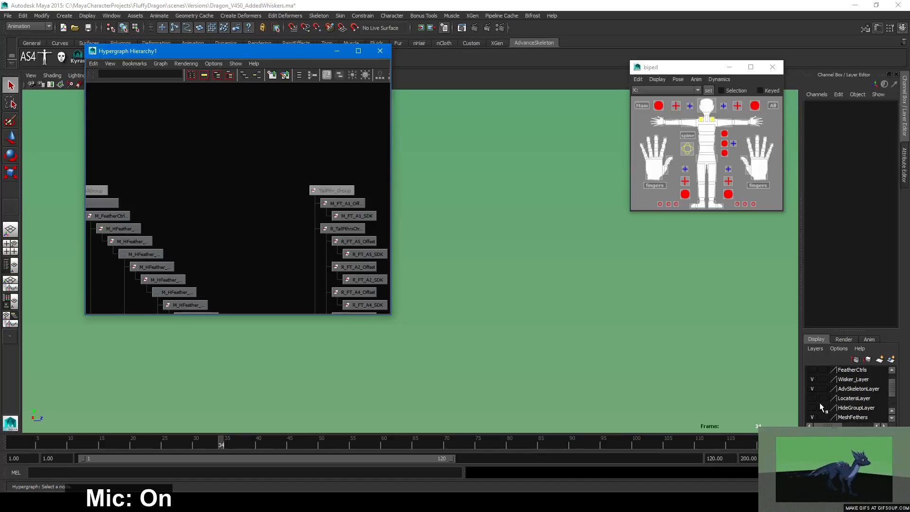
scroll(818, 408, down, 2)
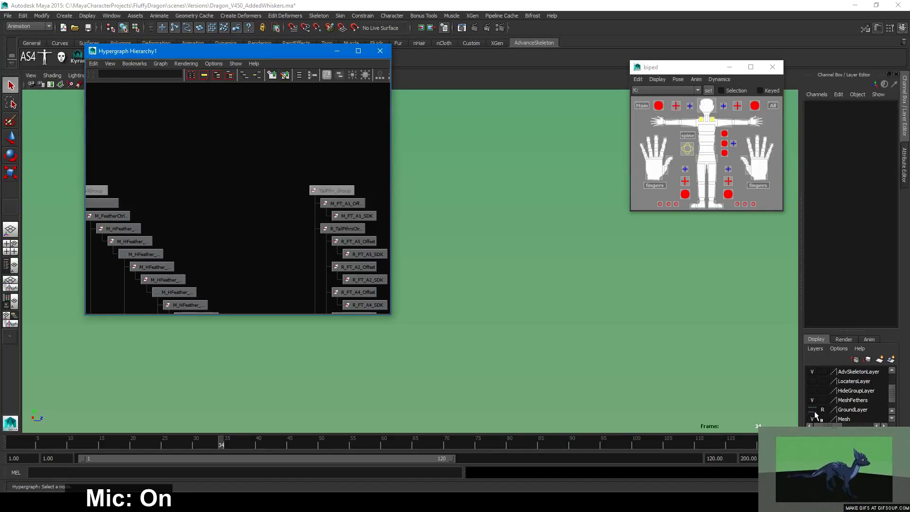
click(812, 396)
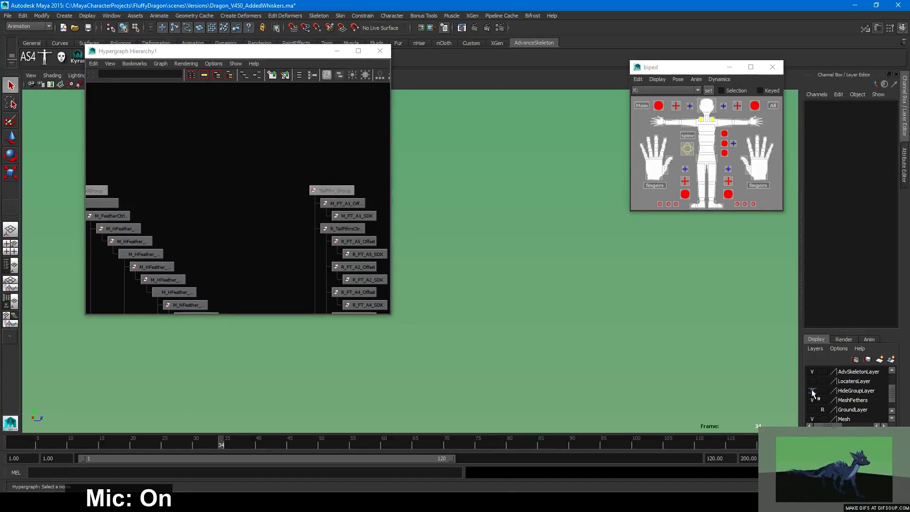
click(380, 51)
Show all object types in the perspective view and inspect the area around the lone feather
click(99, 75)
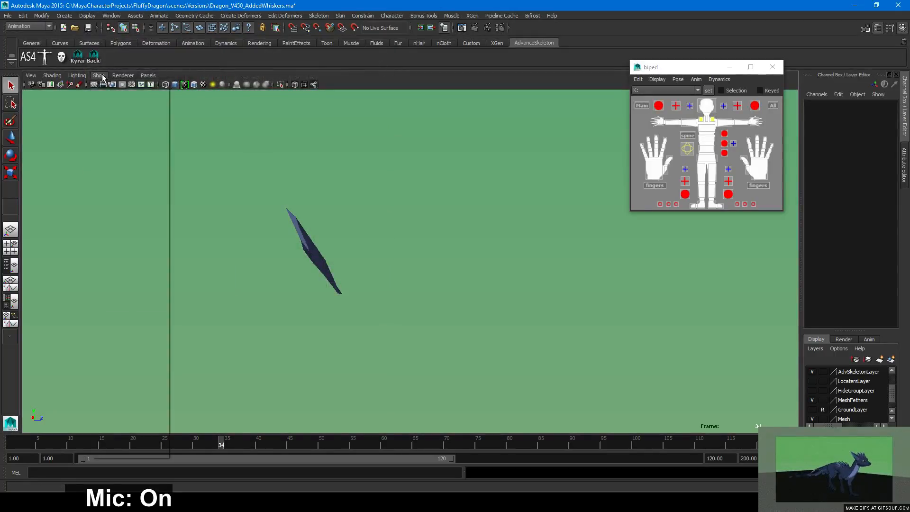
mouse_move(105, 91)
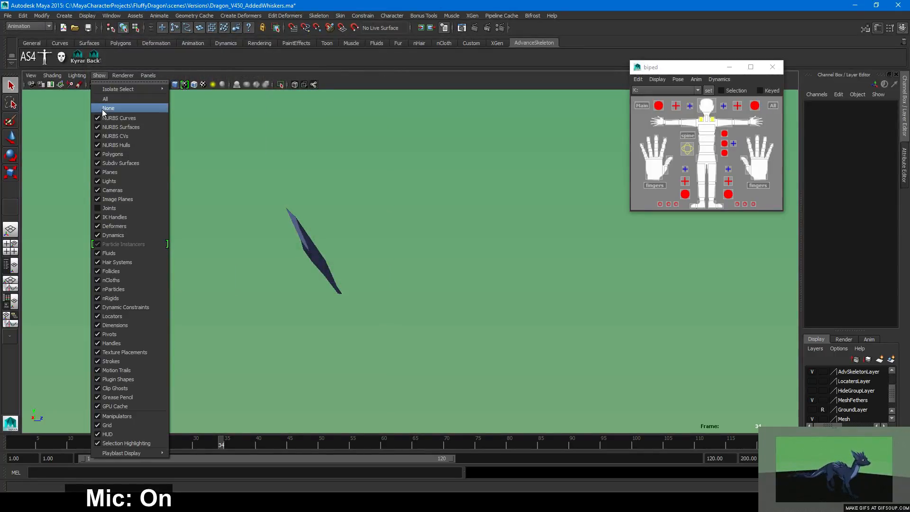
click(105, 100)
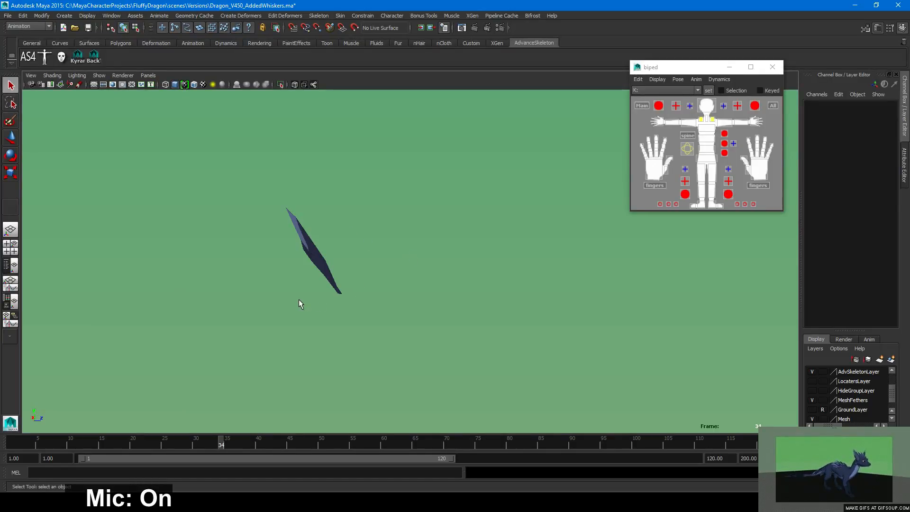
click(124, 76)
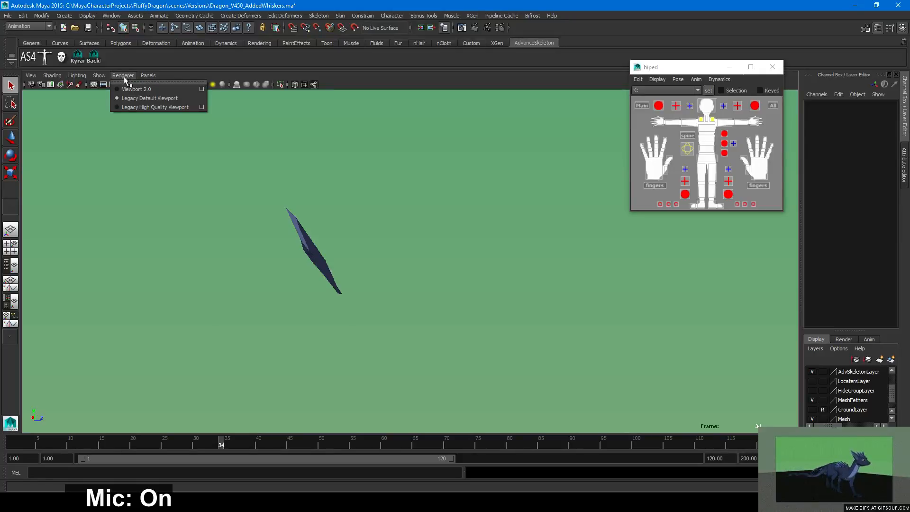
click(124, 76)
alt+drag(449, 265, 382, 289)
scroll(426, 287, down, 1)
drag(431, 232, 259, 269)
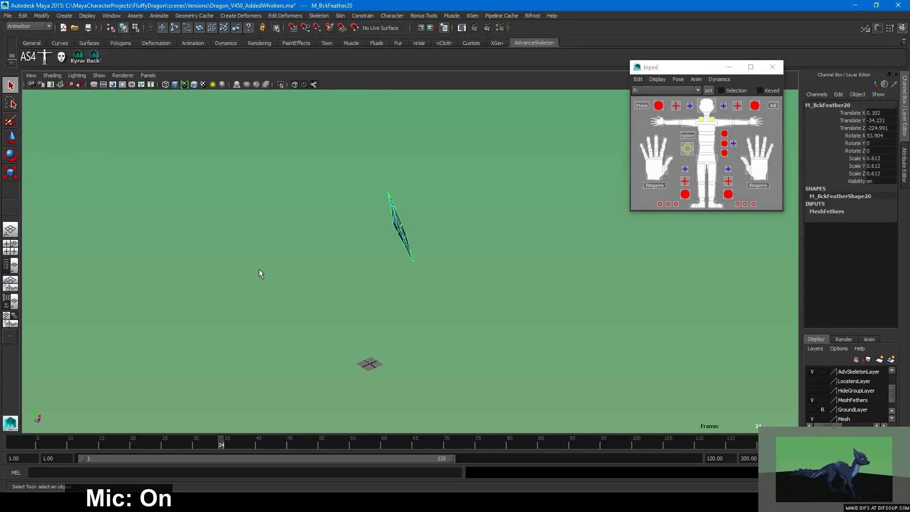
click(304, 180)
Find the rig's top-level Group node in the Hypergraph Hierarchy and unhide it with Show Selection
click(111, 16)
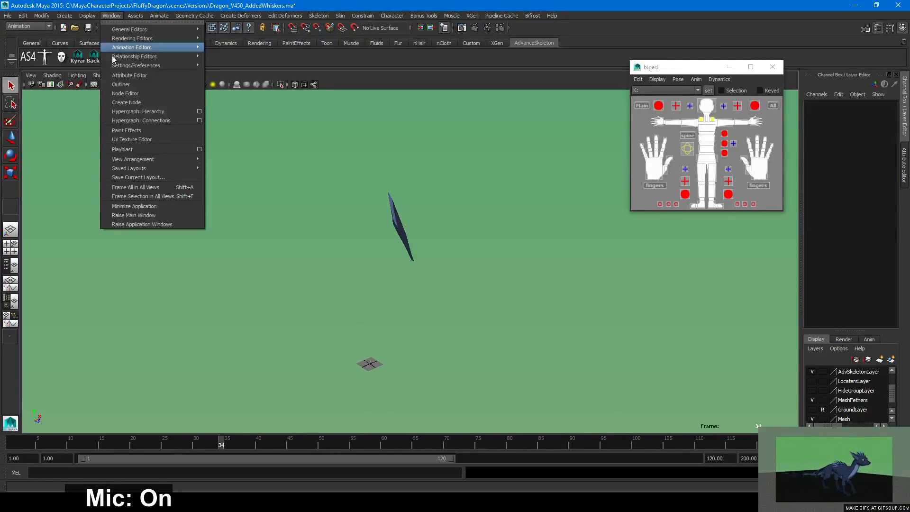
click(145, 112)
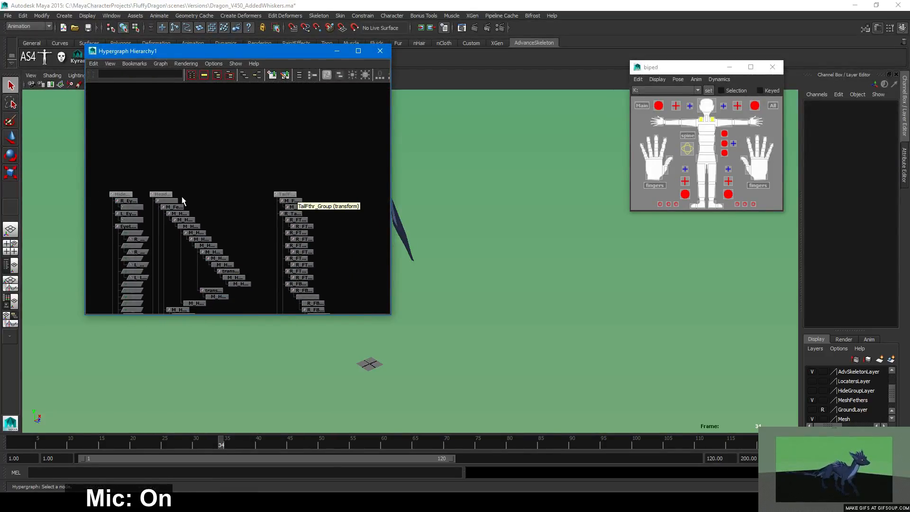
click(167, 195)
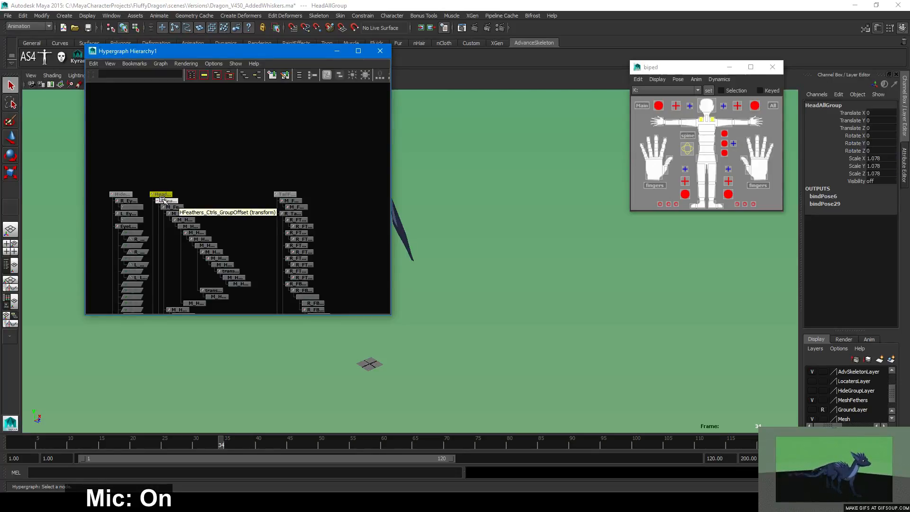
alt+right_drag(294, 222, 376, 260)
click(338, 231)
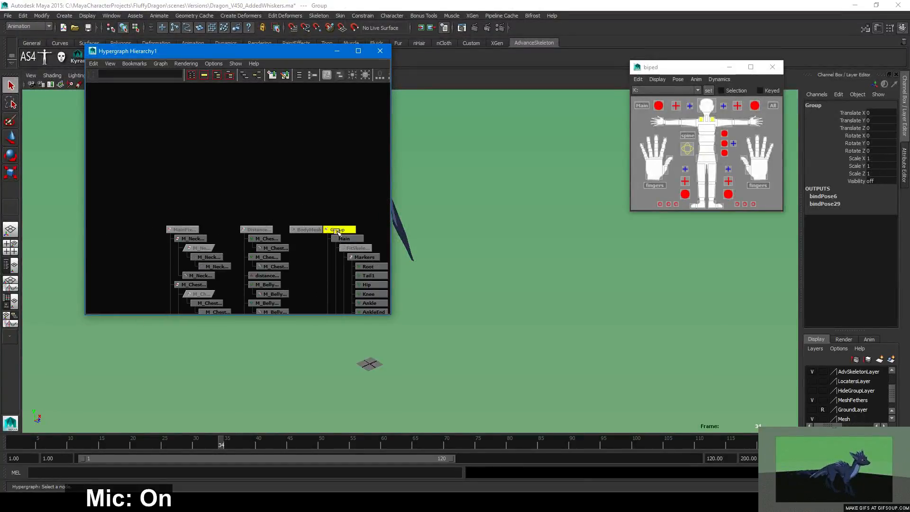
click(87, 16)
mouse_move(97, 65)
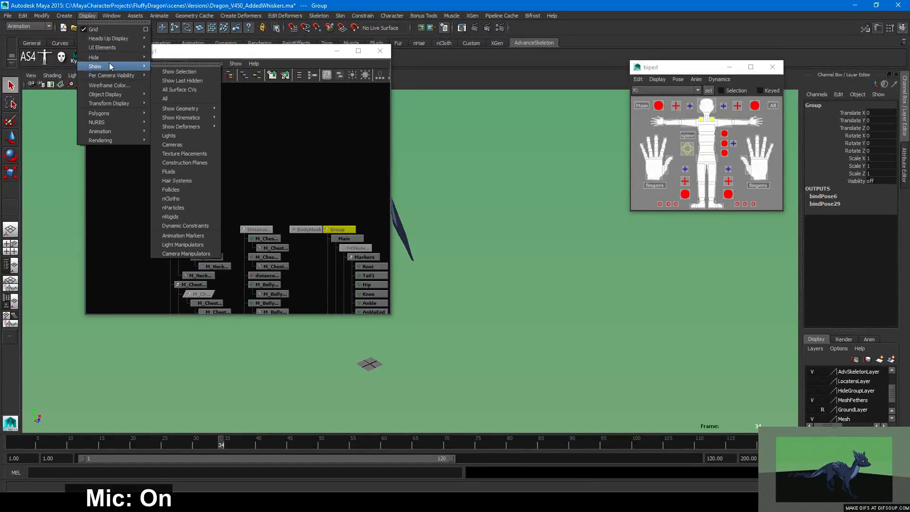
click(169, 67)
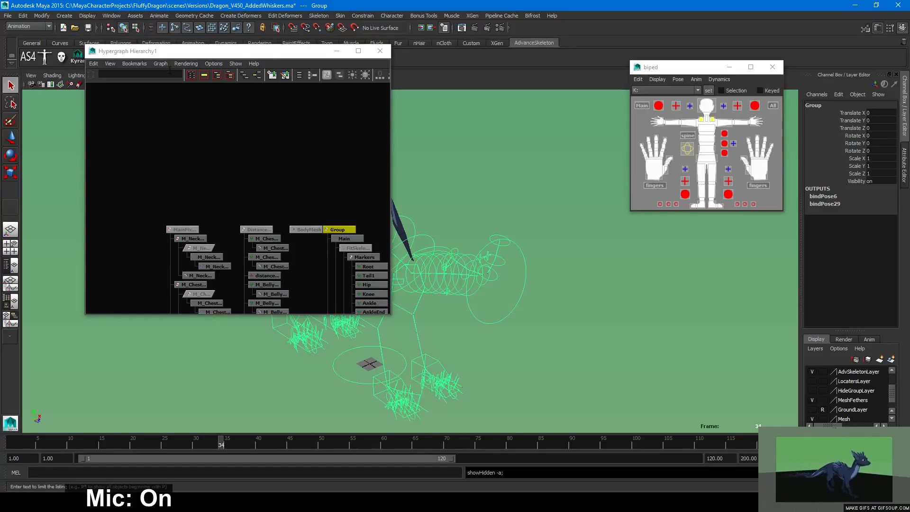
Unhide the BodyMesh node and bring the whole dragon body into view beside the Hypergraph
click(309, 229)
click(87, 16)
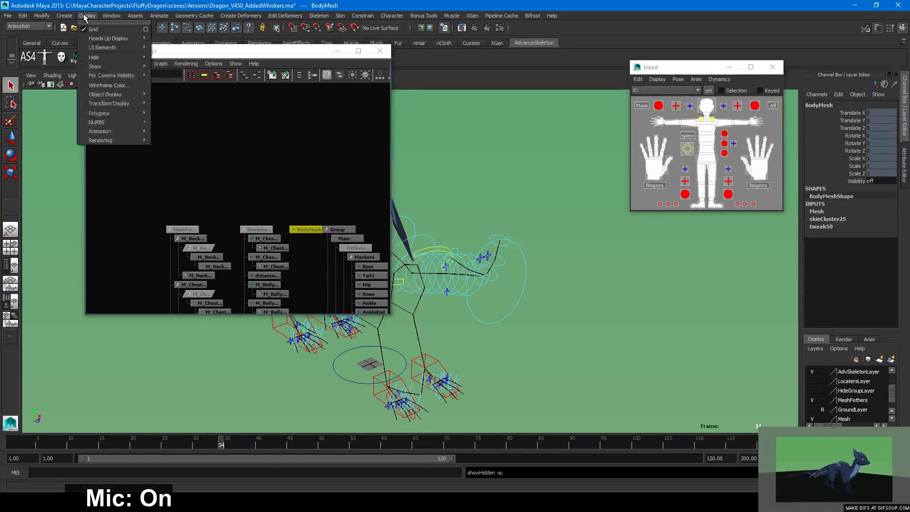
mouse_move(105, 39)
mouse_move(105, 65)
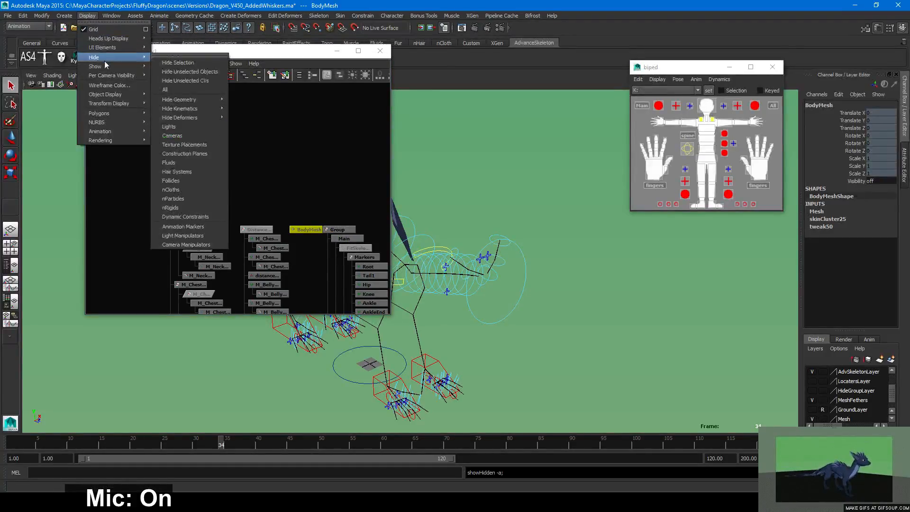
click(173, 70)
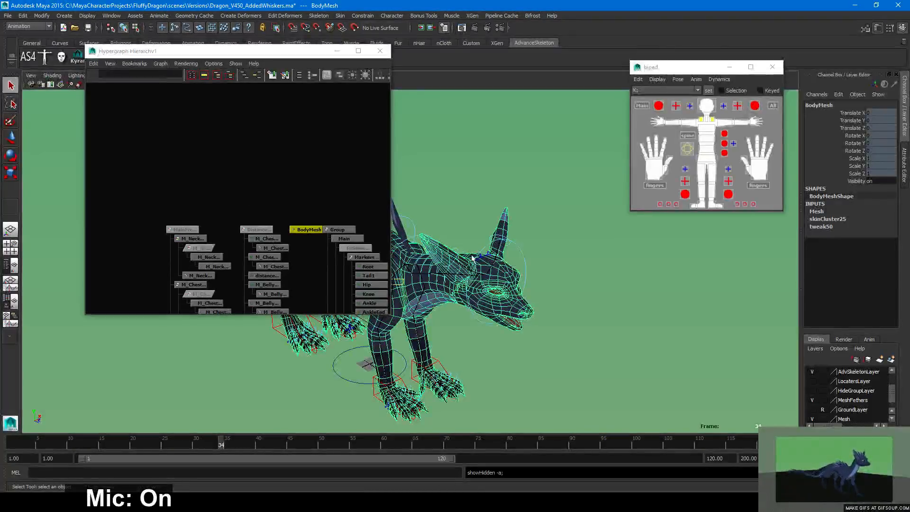
alt+middle_drag(448, 256, 574, 284)
alt+drag(575, 284, 563, 258)
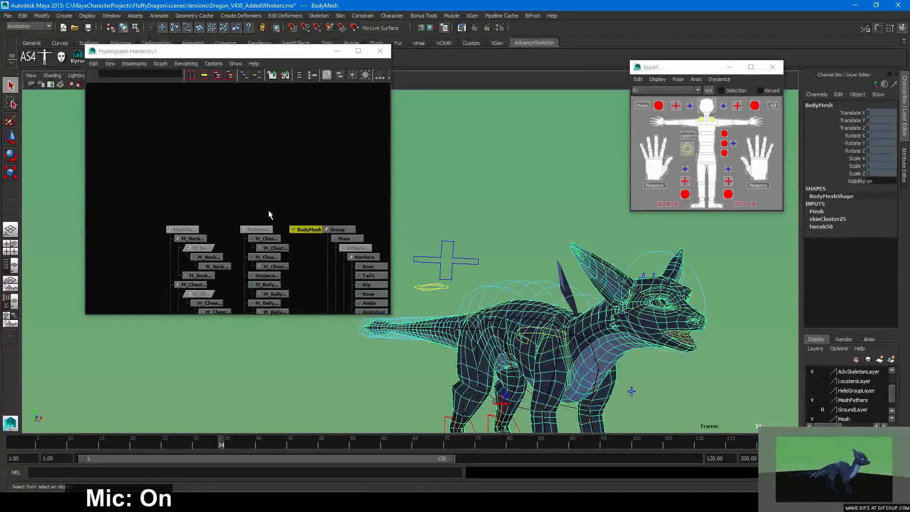
Select all the top-level nodes in the Hypergraph, from Group to GroundMesh, and unhide them with Show Selection
click(255, 230)
scroll(269, 254, down, 5)
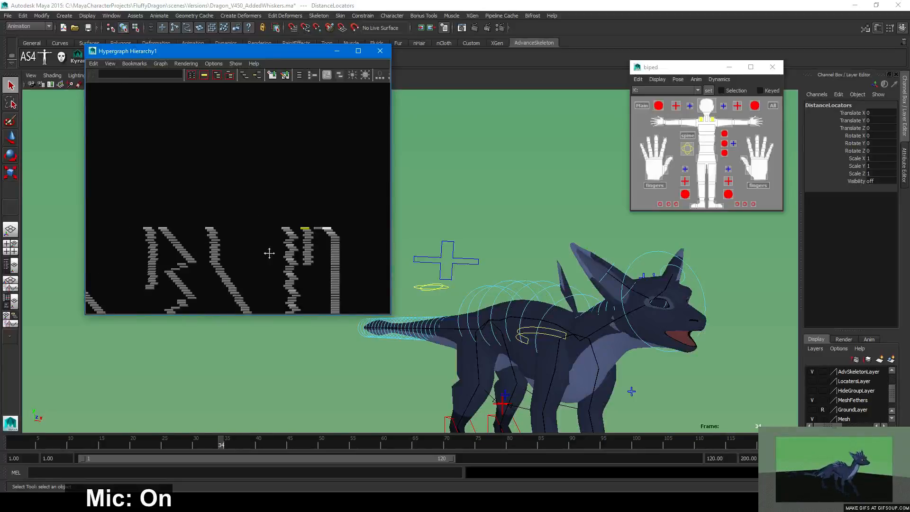
alt+middle_drag(270, 253, 280, 253)
mouse_move(279, 253)
alt+right_down()
mouse_move(367, 269)
mouse_move(277, 259)
alt+right_up()
alt+middle_drag(277, 260, 330, 253)
alt+right_drag(330, 254, 204, 247)
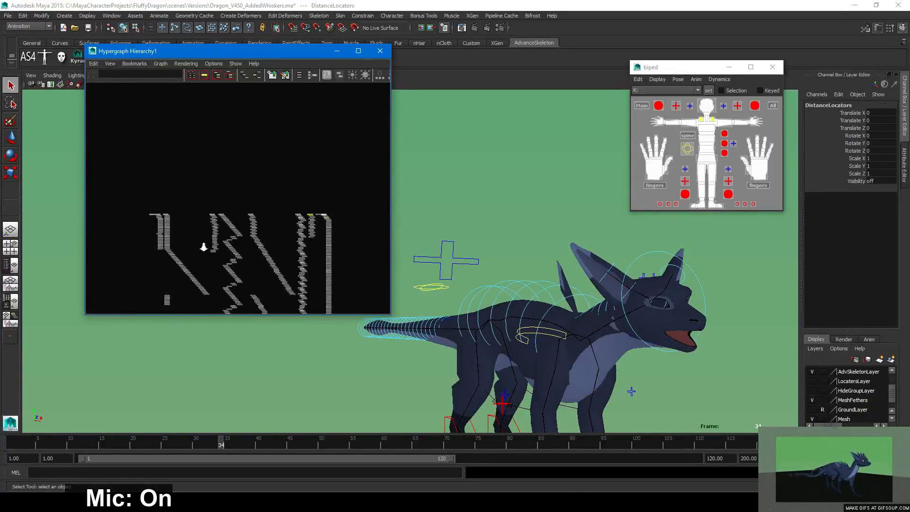
drag(321, 196, 138, 214)
alt+right_drag(120, 212, 305, 241)
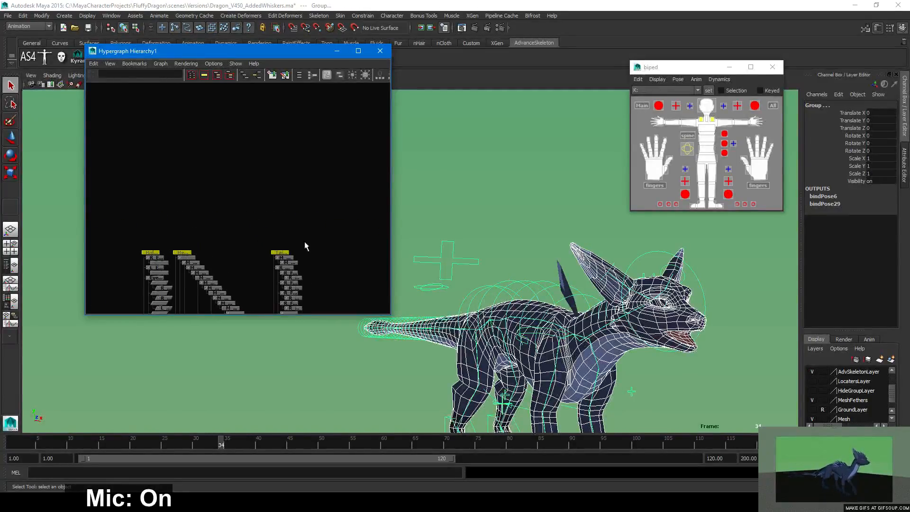
alt+middle_drag(243, 241, 439, 222)
alt+right_drag(220, 229, 343, 241)
alt+middle_drag(263, 241, 369, 223)
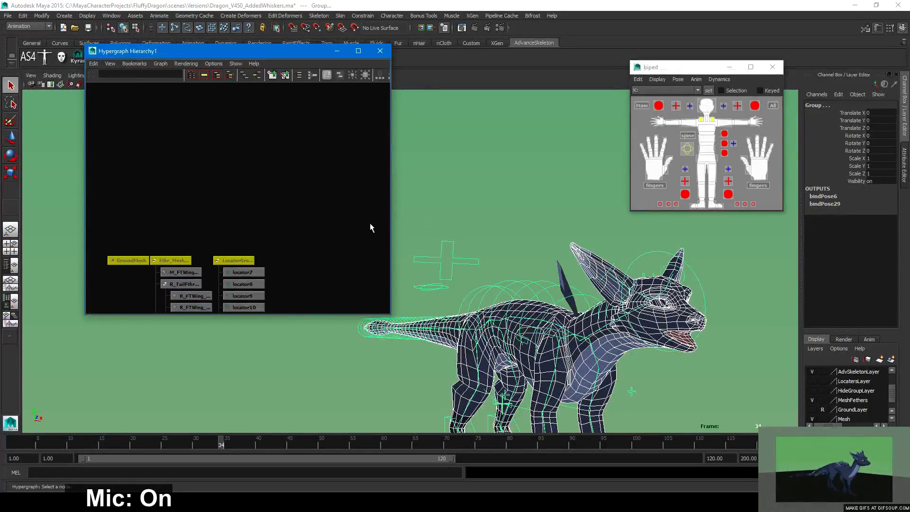
click(87, 16)
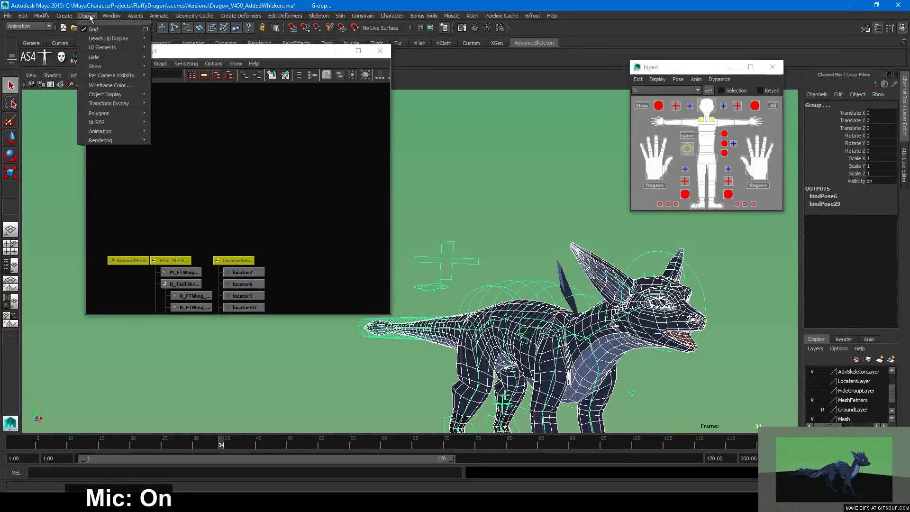
mouse_move(114, 40)
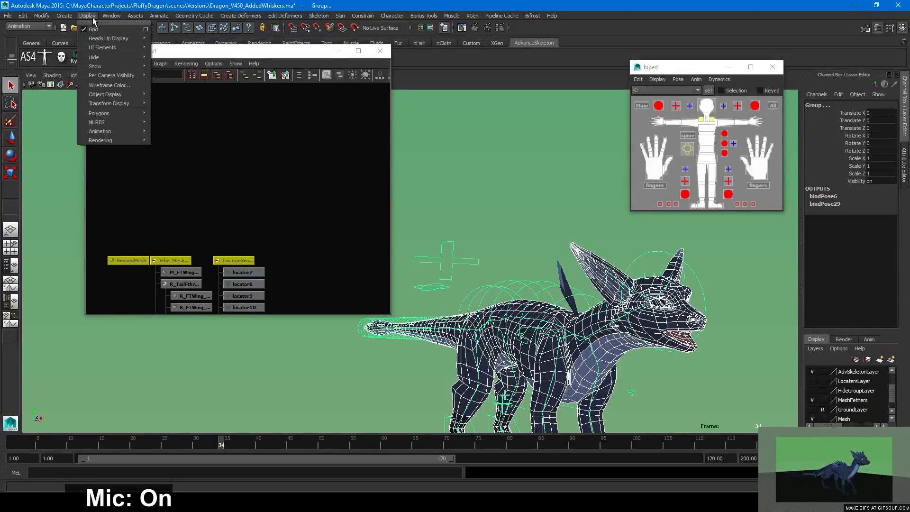
mouse_move(116, 71)
click(166, 99)
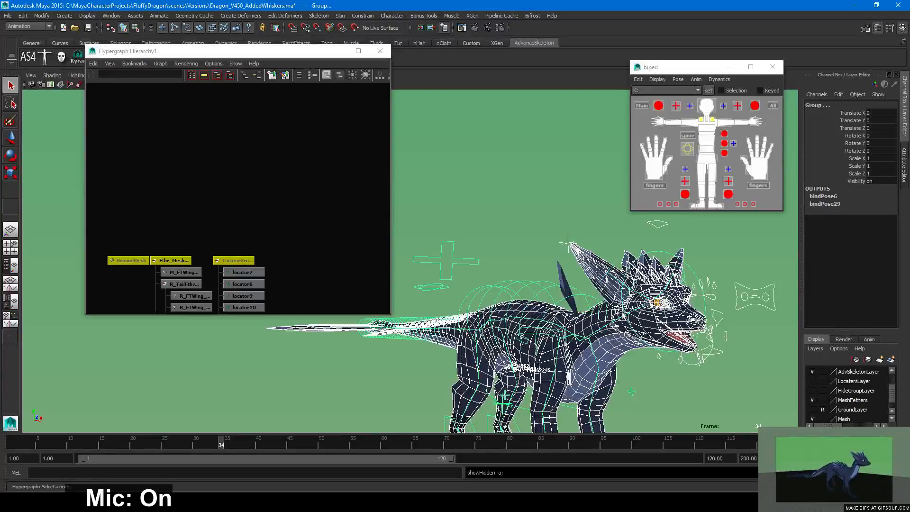
scroll(616, 317, down, 1)
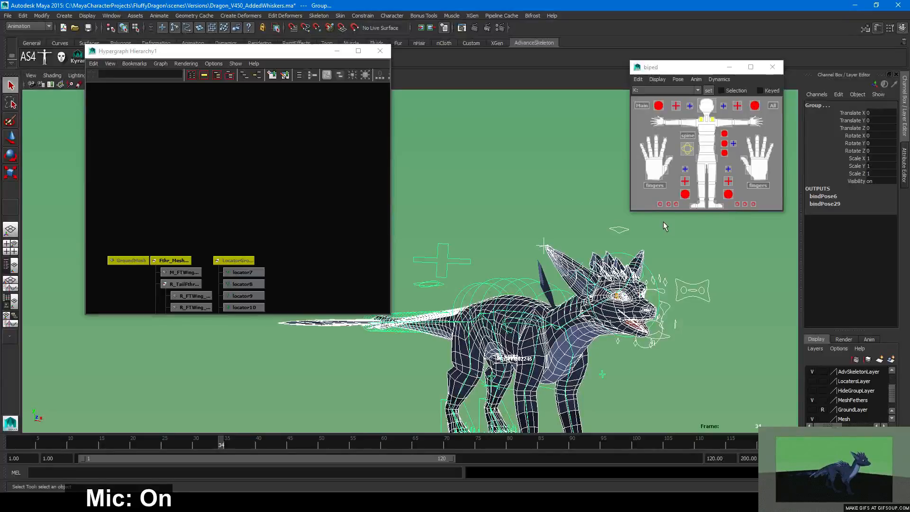
Locate M_BckFeather20 in the Hypergraph, select the back feather nodes with their parent and TailTipFthrs_Group, and unhide them with Show Selection
alt+drag(556, 342, 616, 391)
click(548, 211)
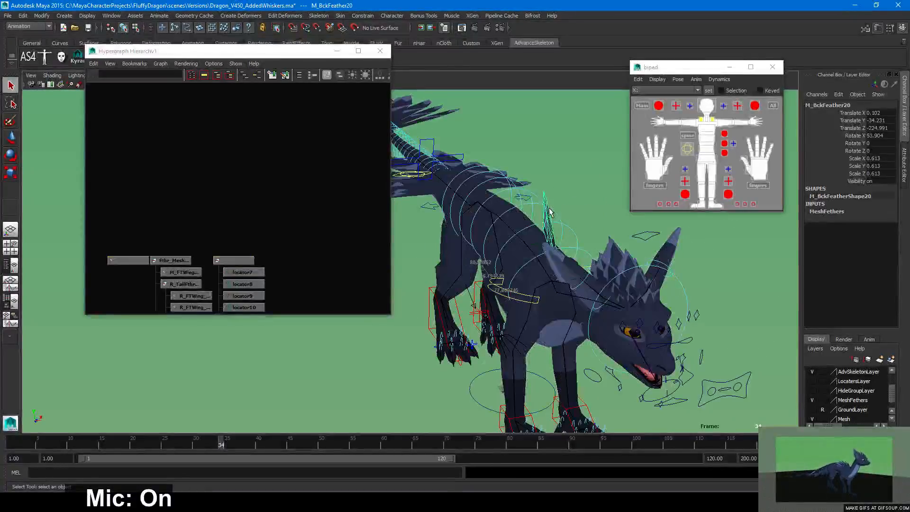
key(f)
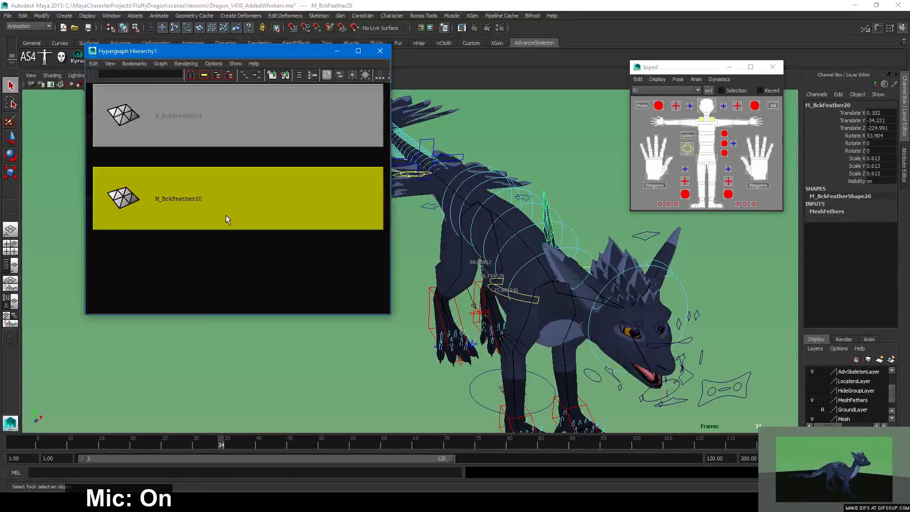
alt+right_drag(319, 201, 276, 167)
alt+middle_drag(276, 167, 263, 207)
alt+right_drag(264, 207, 295, 237)
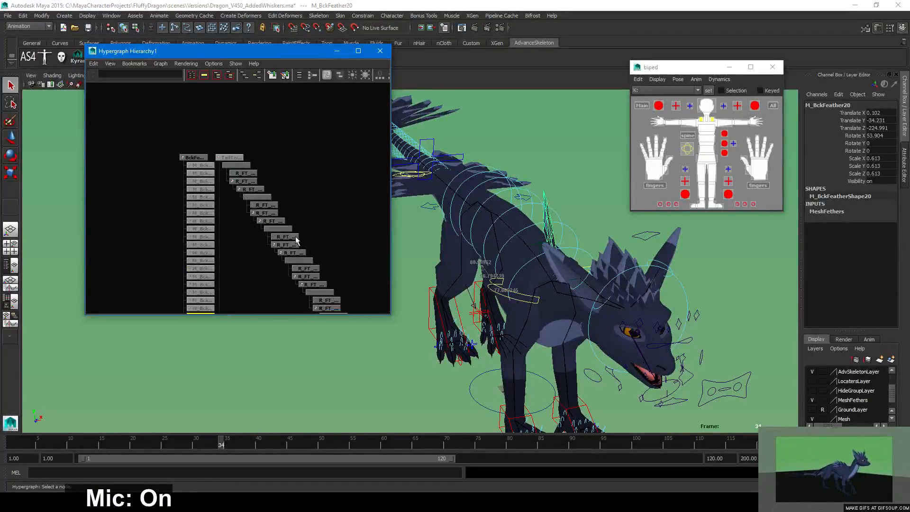
drag(164, 157, 198, 353)
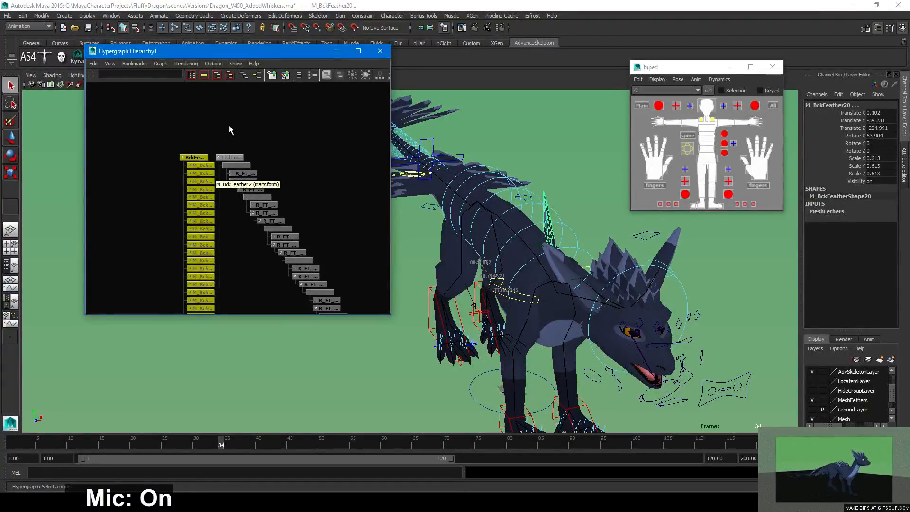
shift+click(232, 158)
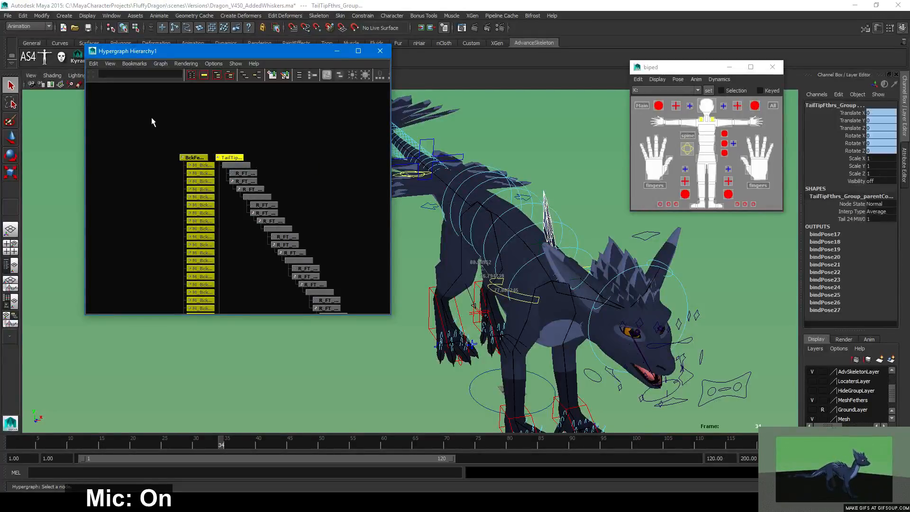
click(87, 16)
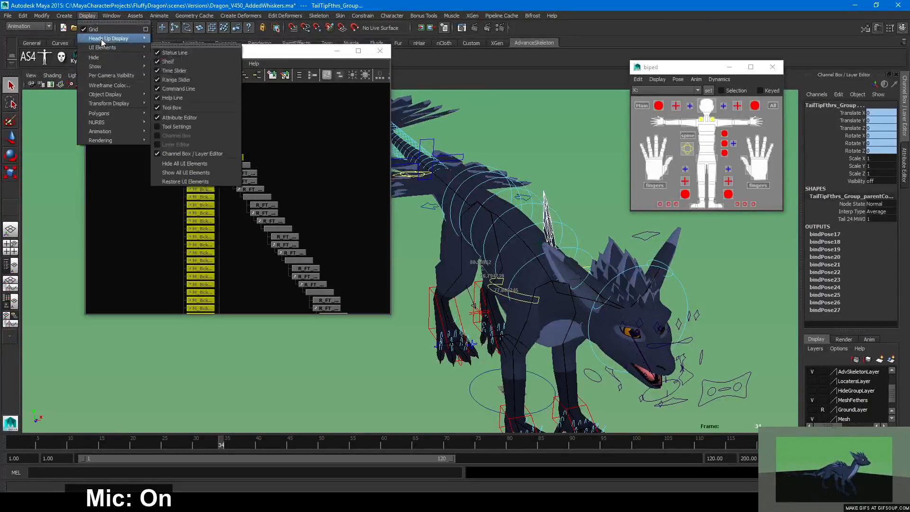
mouse_move(112, 17)
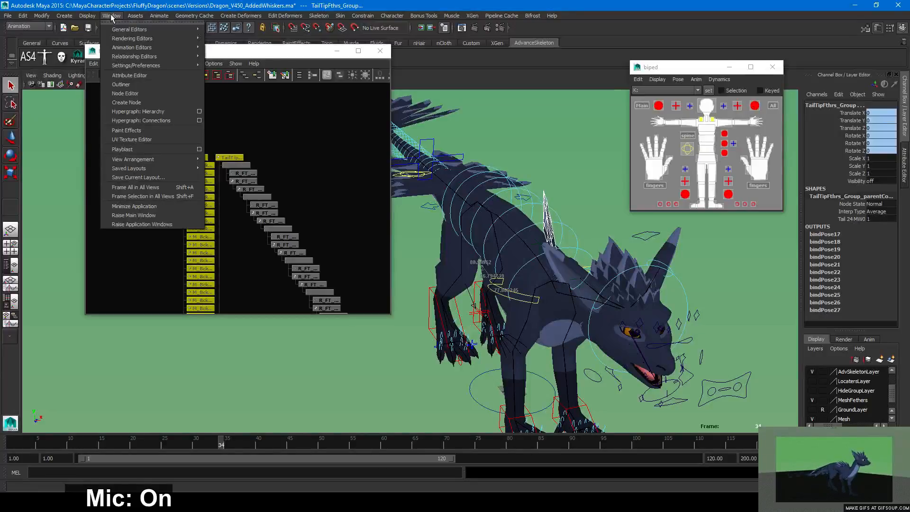
mouse_move(112, 66)
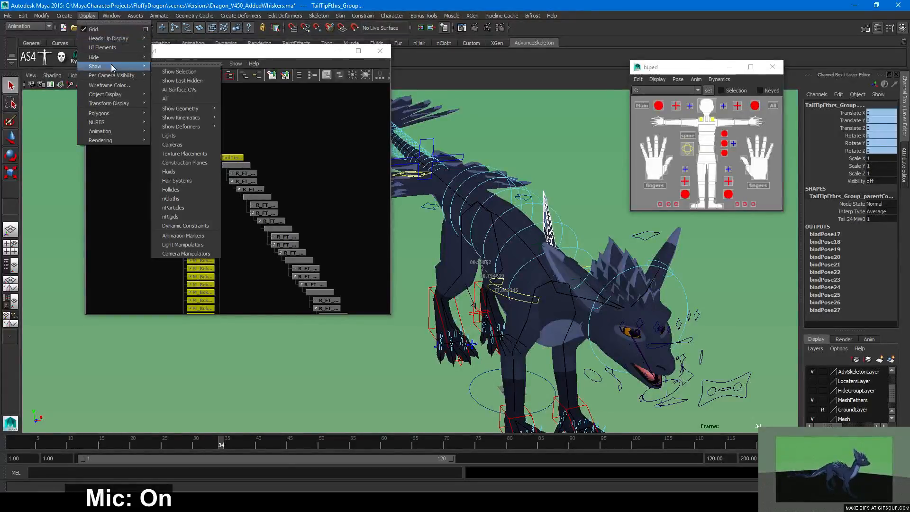
click(179, 72)
click(702, 289)
Select the R_FT_A2_Ctrl node under the tail tip feather group in the Hypergraph and inspect the tail feathers in the viewport
alt+drag(702, 289, 678, 251)
alt+right_drag(711, 304, 792, 339)
alt+middle_drag(778, 337, 718, 336)
alt+right_drag(253, 230, 190, 223)
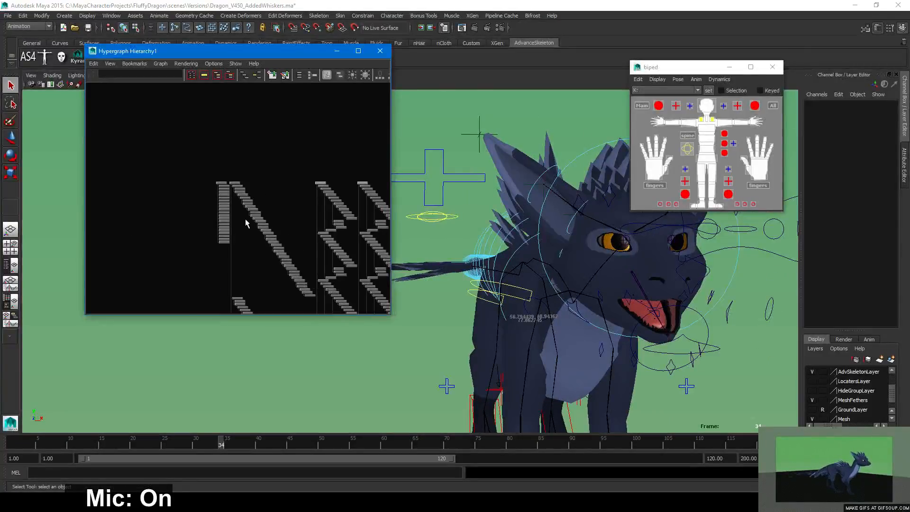
alt+middle_drag(246, 218, 216, 242)
alt+right_drag(215, 241, 382, 254)
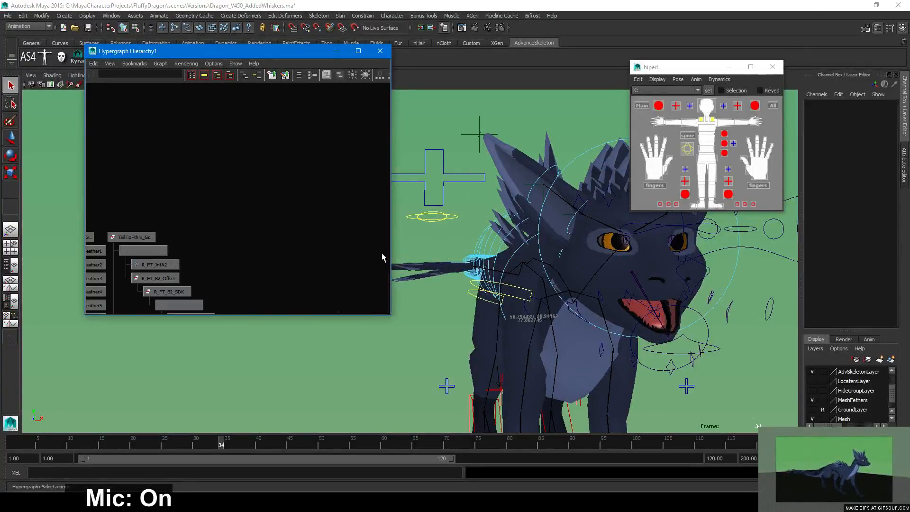
click(151, 251)
alt+drag(569, 251, 454, 307)
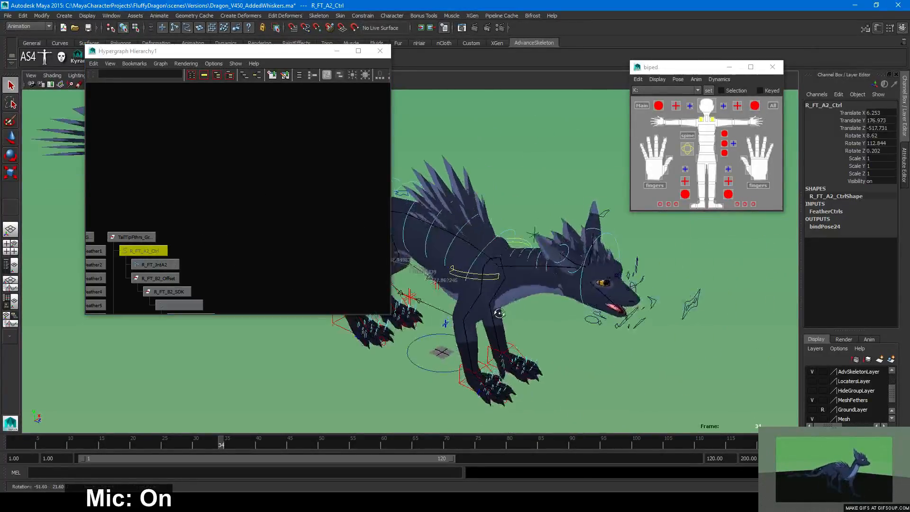
key(f)
alt+right_drag(634, 306, 436, 317)
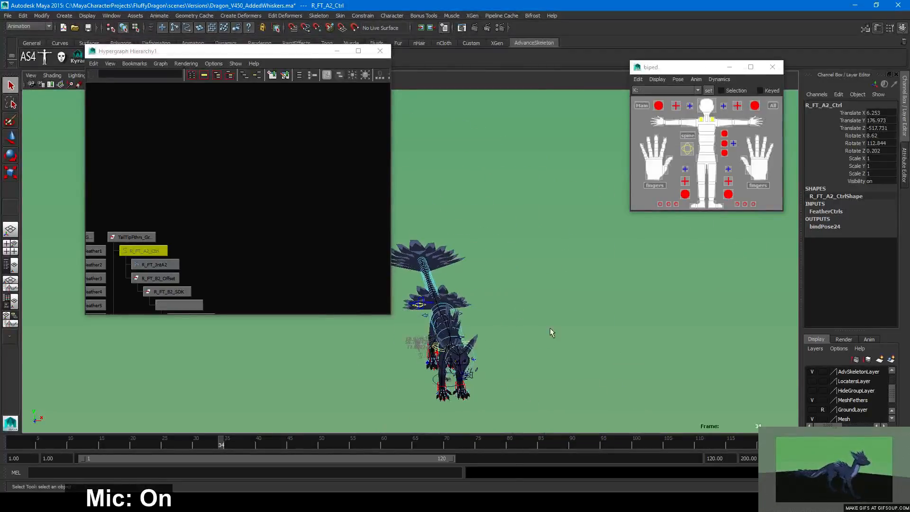
alt+middle_drag(445, 334, 435, 265)
alt+right_drag(434, 266, 545, 280)
alt+drag(545, 279, 599, 278)
Clear the selection and make the FeatherCtrls display layer visible
click(783, 383)
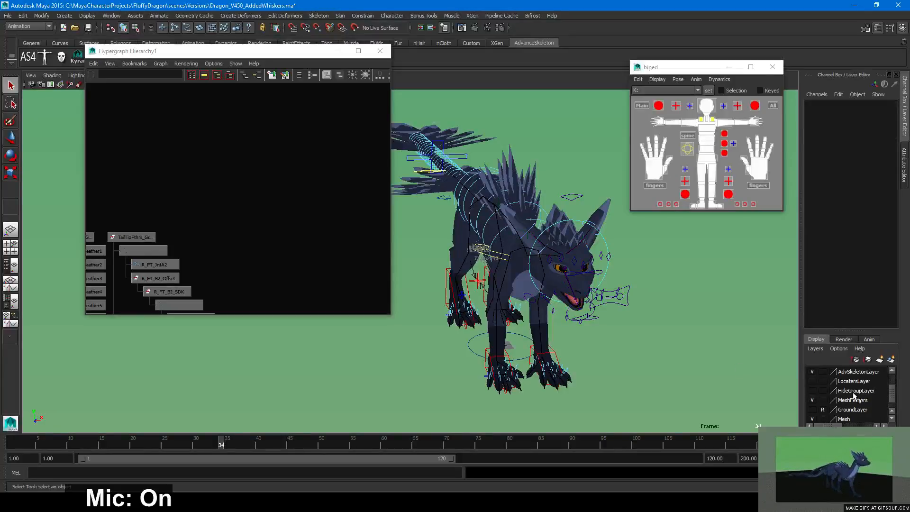
scroll(850, 393, up, 1)
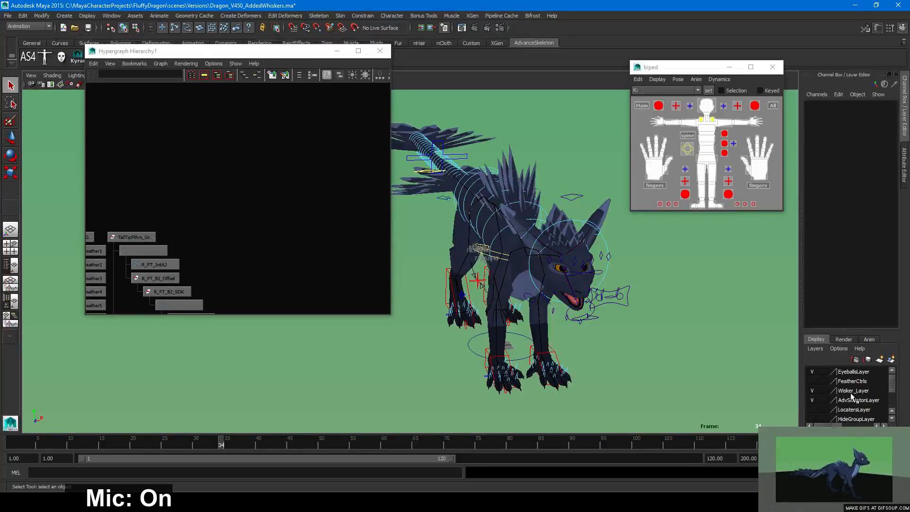
click(813, 382)
click(814, 381)
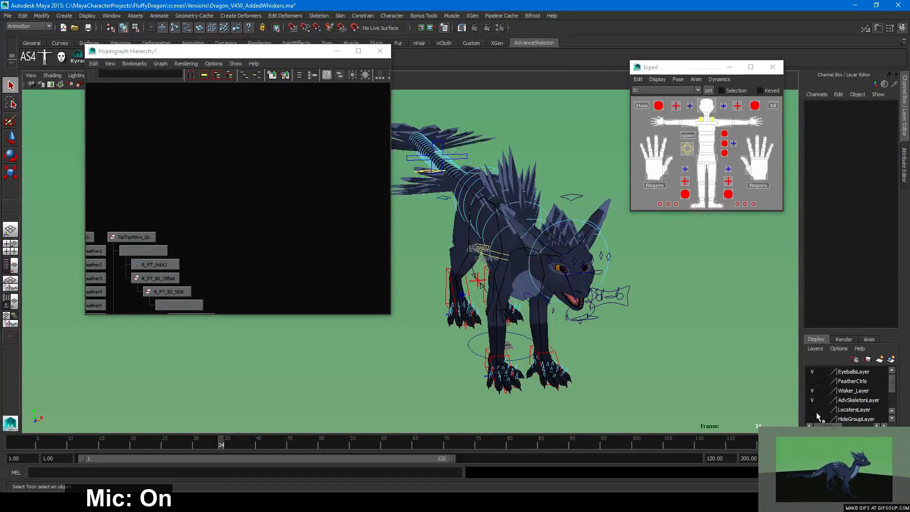
click(812, 380)
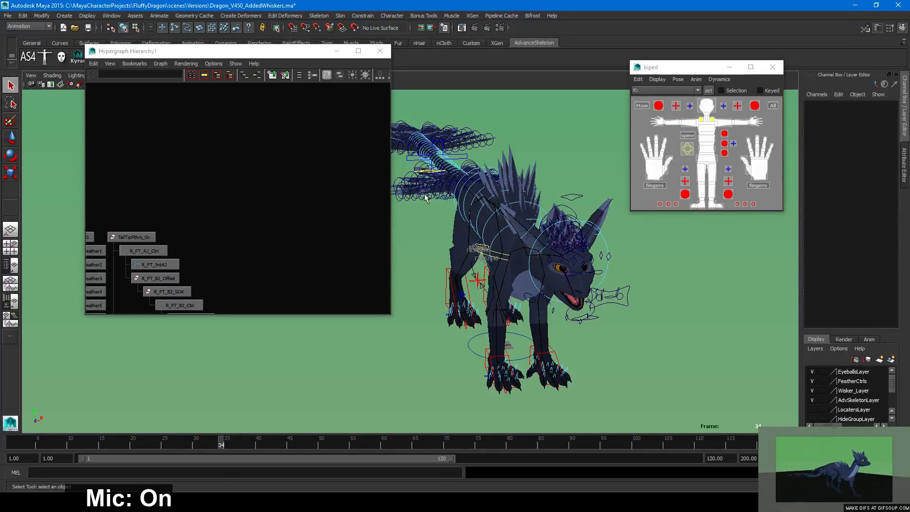
Try rotating a group of feather controls at the tail base, including R_FB_H5_Ctrl, and undo the rotation
drag(466, 186, 435, 172)
key(e)
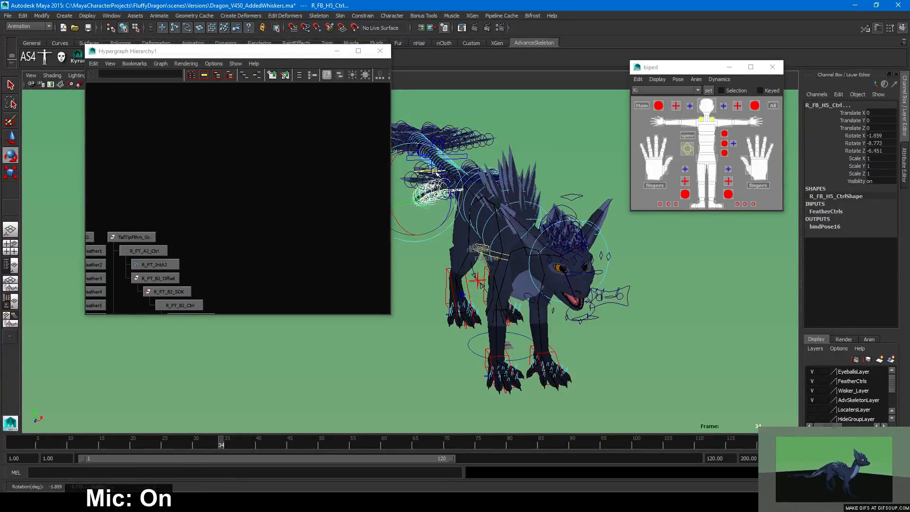
key(ctrl+z)
Try rotating a feather control on the tail tip fan and undo the rotation
scroll(435, 172, up, 3)
alt+middle_drag(435, 172, 493, 319)
alt+drag(494, 319, 492, 326)
key(w)
click(483, 253)
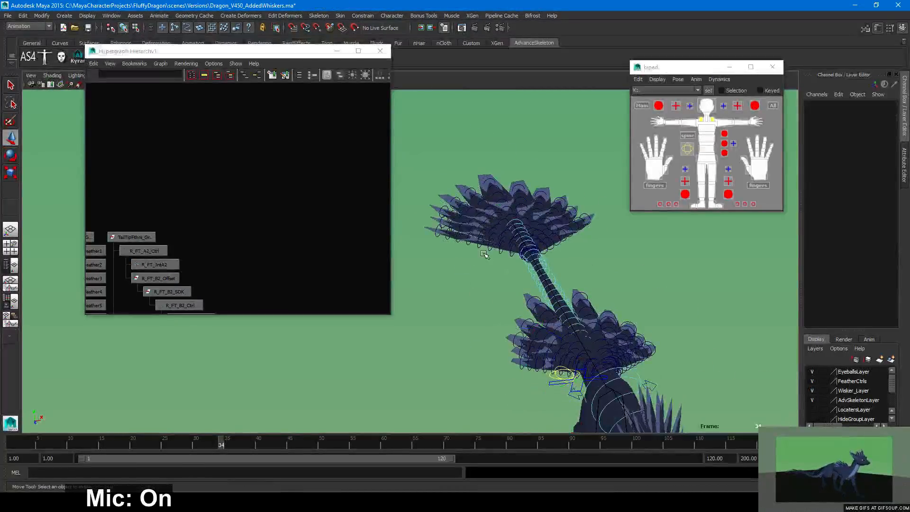
click(473, 246)
key(e)
drag(481, 237, 493, 193)
key(ctrl+z)
key(w)
Select the RootX_M control at the dragon's hips and inspect the rig around to the head
click(487, 307)
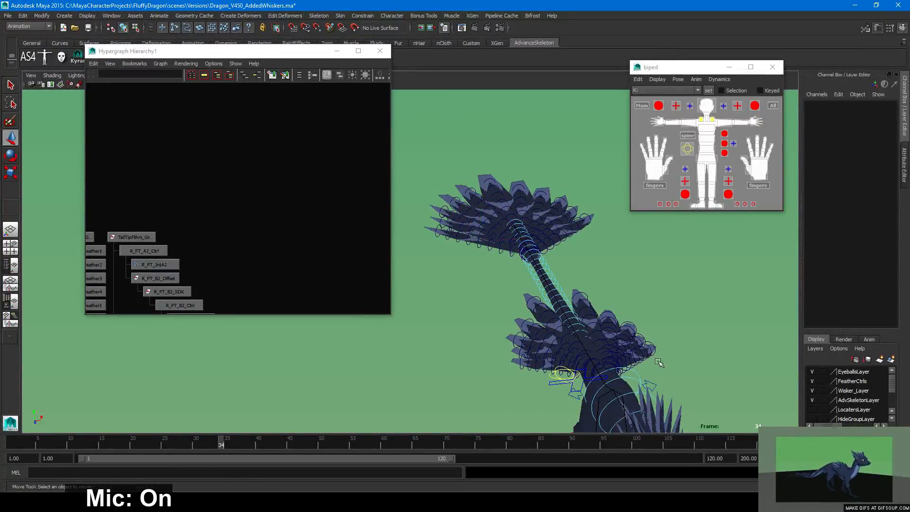
alt+drag(659, 362, 596, 312)
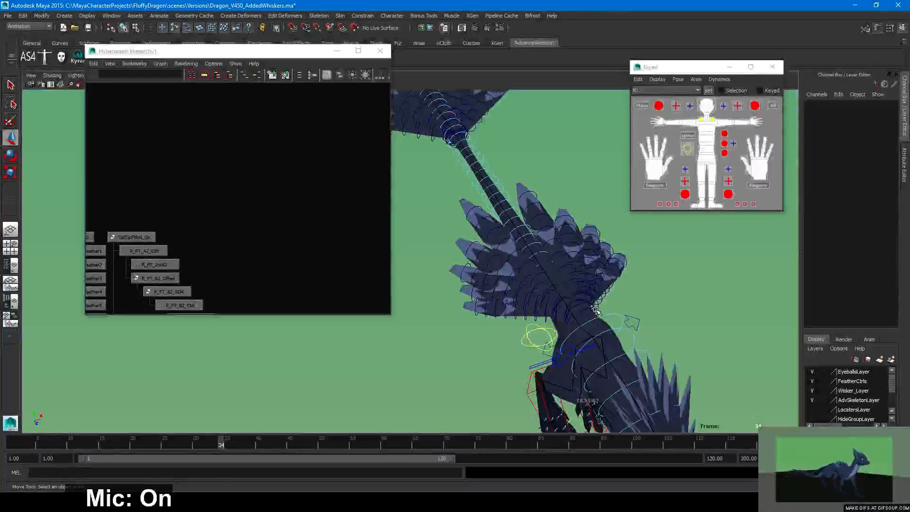
click(596, 311)
click(629, 318)
drag(643, 357, 617, 350)
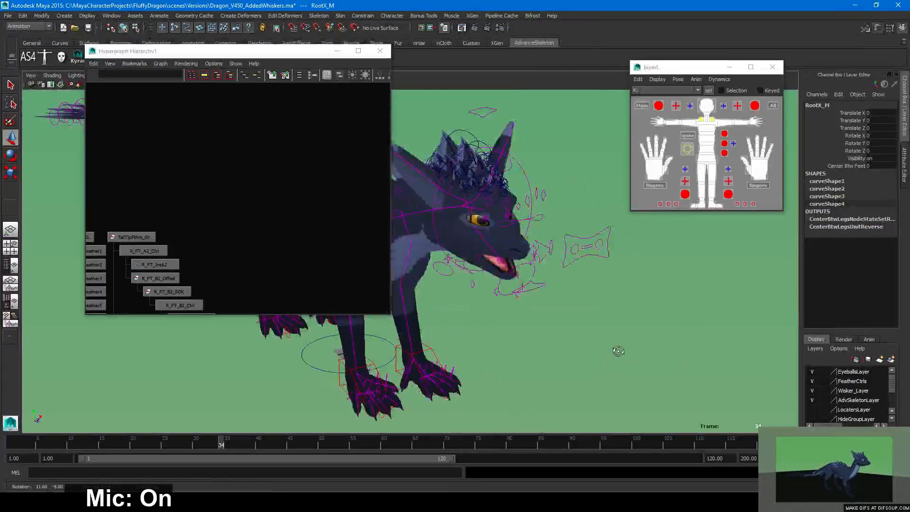
Try rotating the head with the FKHead_M control and undo the rotation
click(523, 176)
key(e)
drag(486, 196, 678, 253)
key(ctrl+z)
key(w)
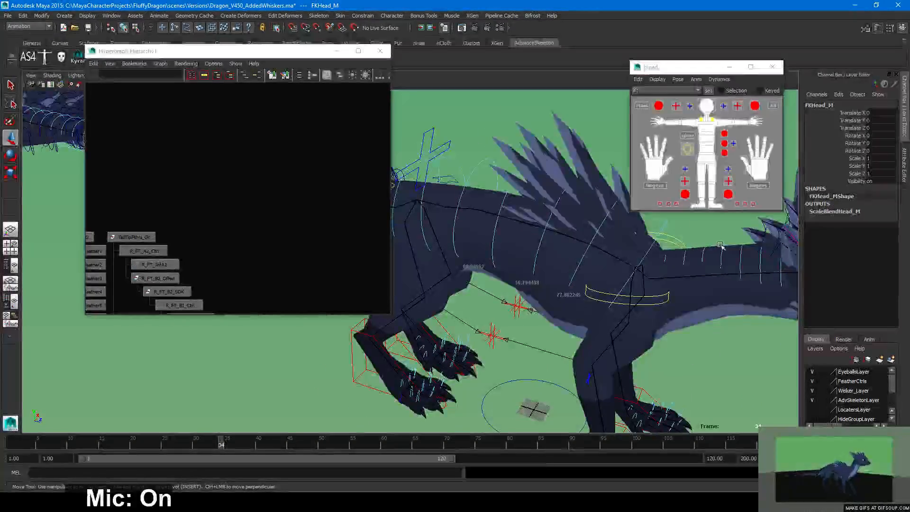
Bring the neck into view, clear the selection and hide the Mesh display layer to expose the neck controls
click(721, 245)
alt+middle_drag(726, 246, 580, 248)
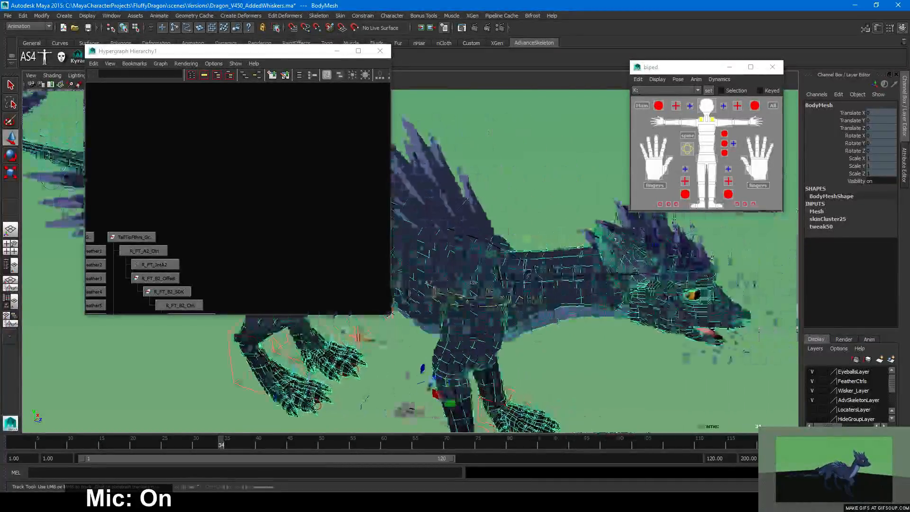
click(633, 205)
scroll(825, 388, down, 2)
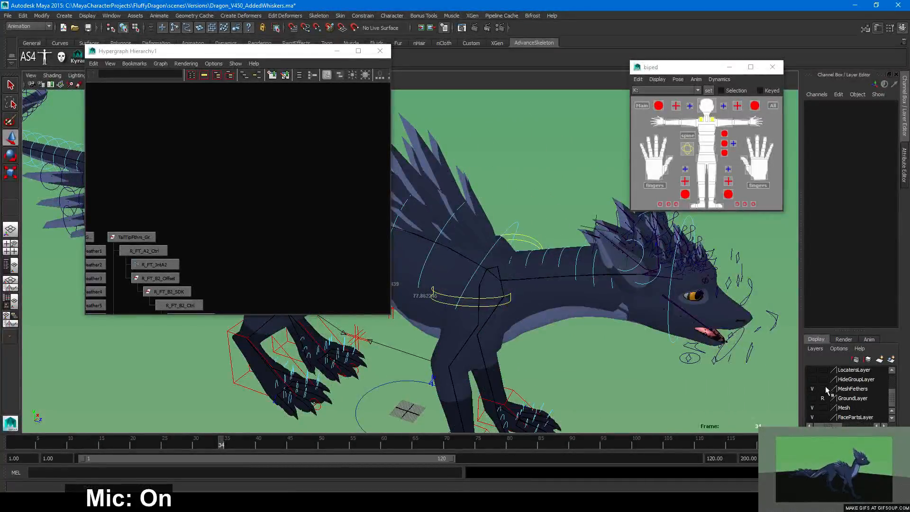
click(812, 408)
Select the neck's FKIKBasic_M control and set its FKIKBlend to 10 to switch the neck to IK
click(572, 274)
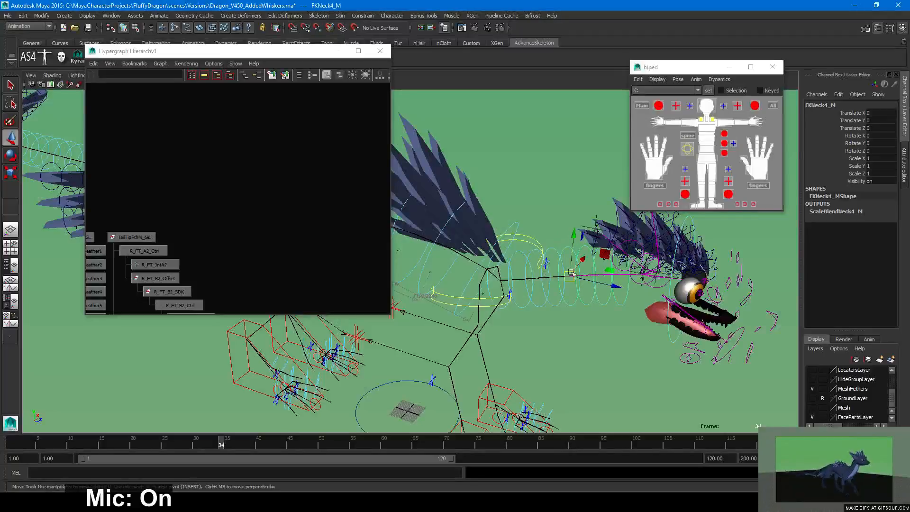
click(576, 301)
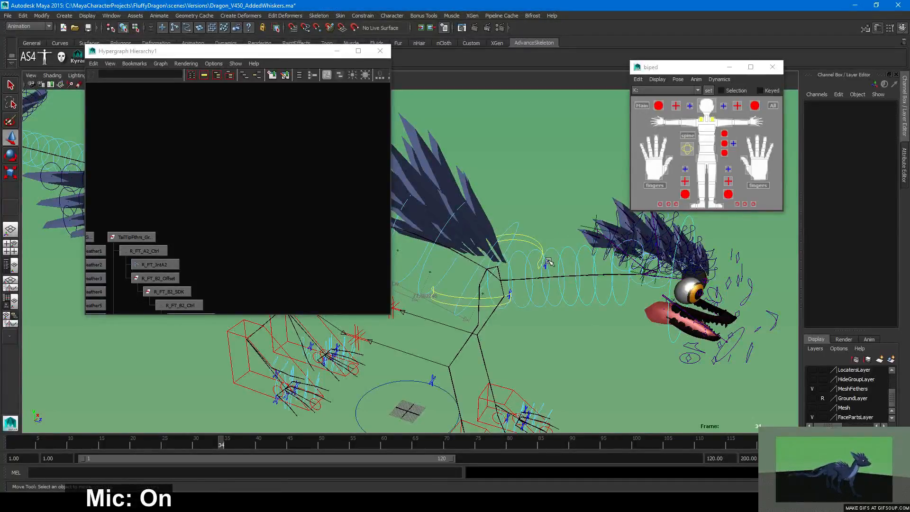
click(608, 235)
click(848, 113)
middle_drag(640, 262, 728, 259)
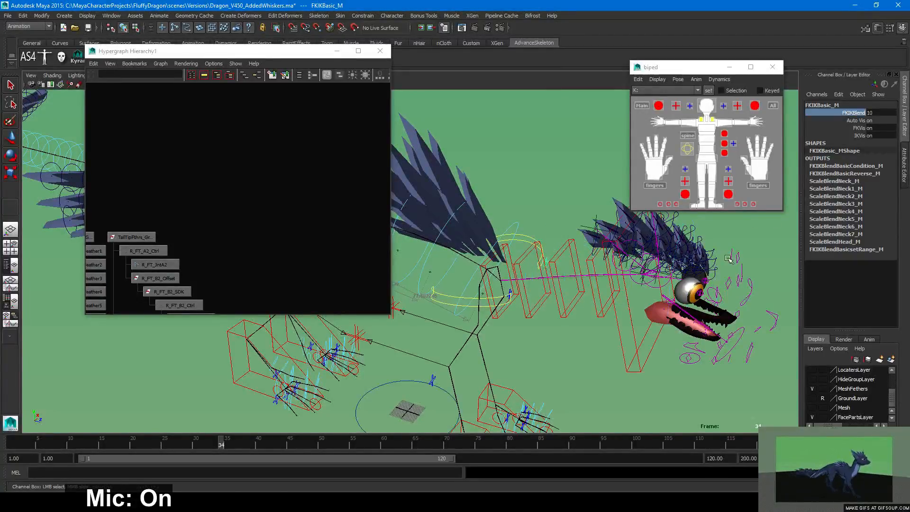
Select the neck's IK controls in turn, including IKBasic3_M, IKBasic5_M and IKBasic1_M, to examine their attributes
click(553, 315)
key(w)
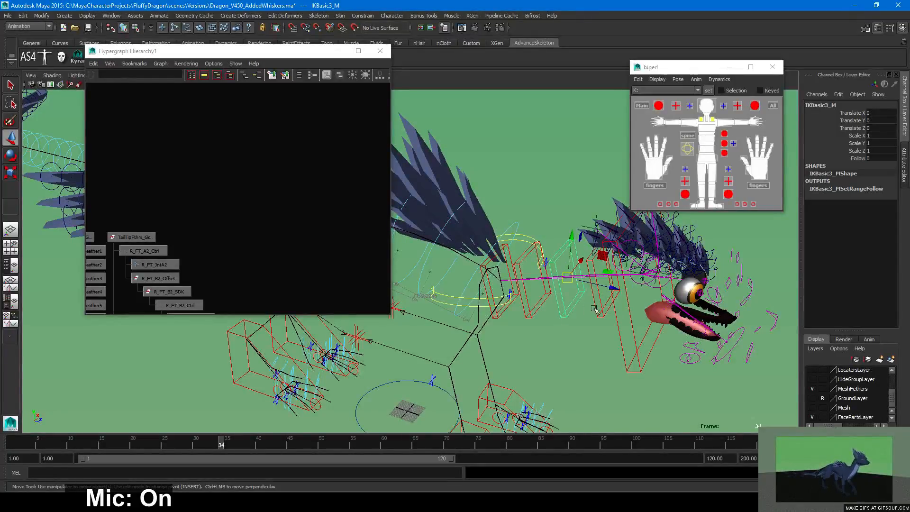
click(611, 349)
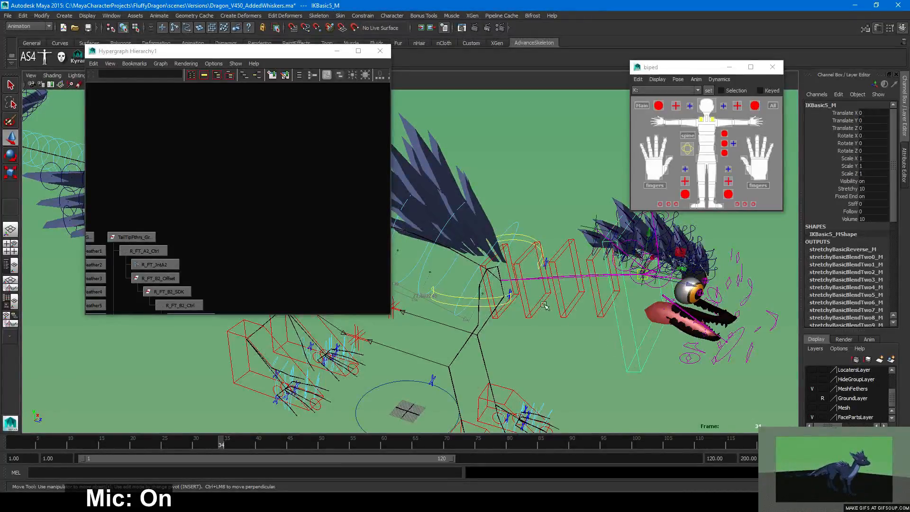
click(530, 308)
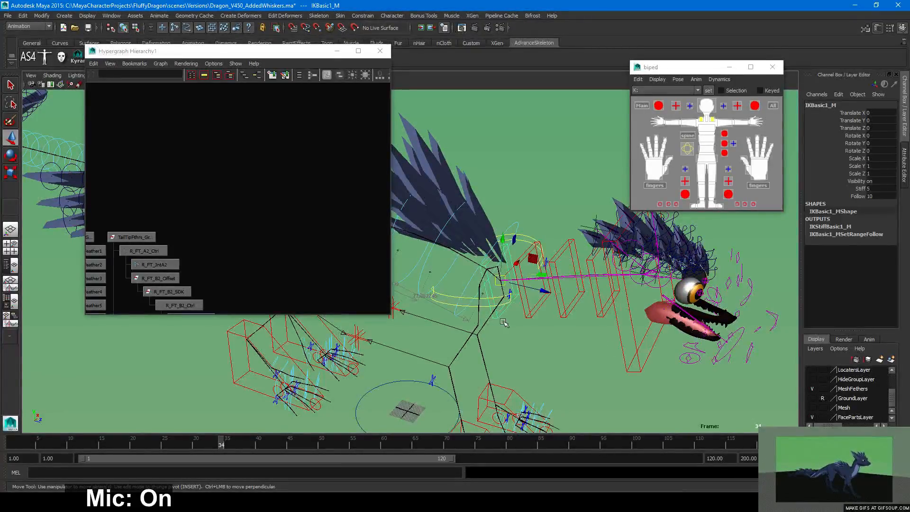
click(541, 316)
click(548, 260)
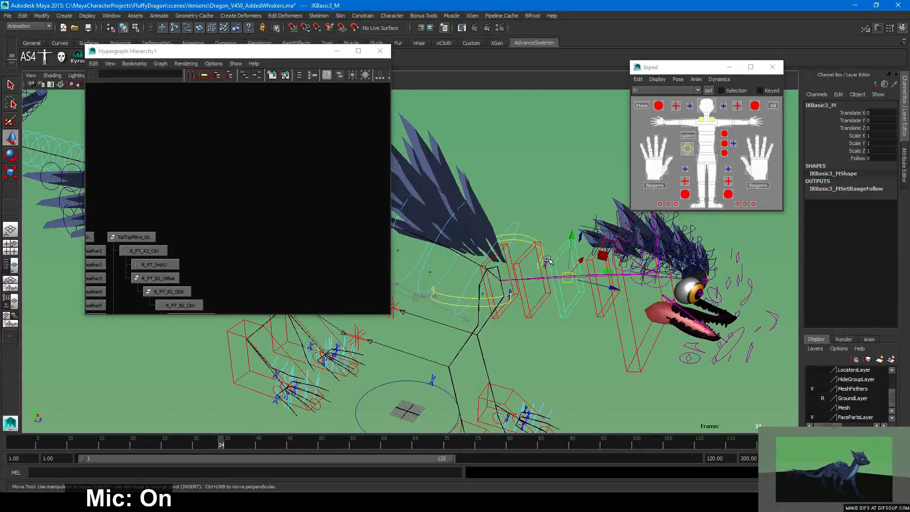
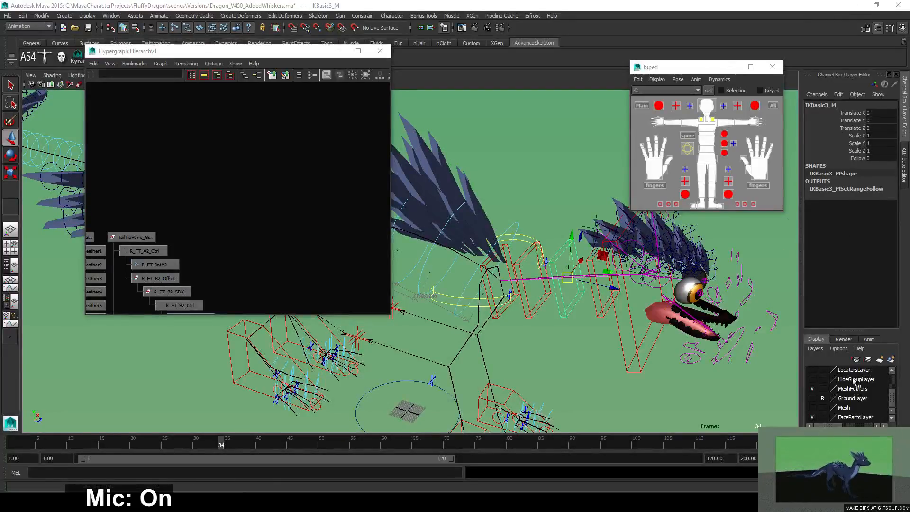
Make the Mesh display layer visible again
click(813, 409)
click(812, 408)
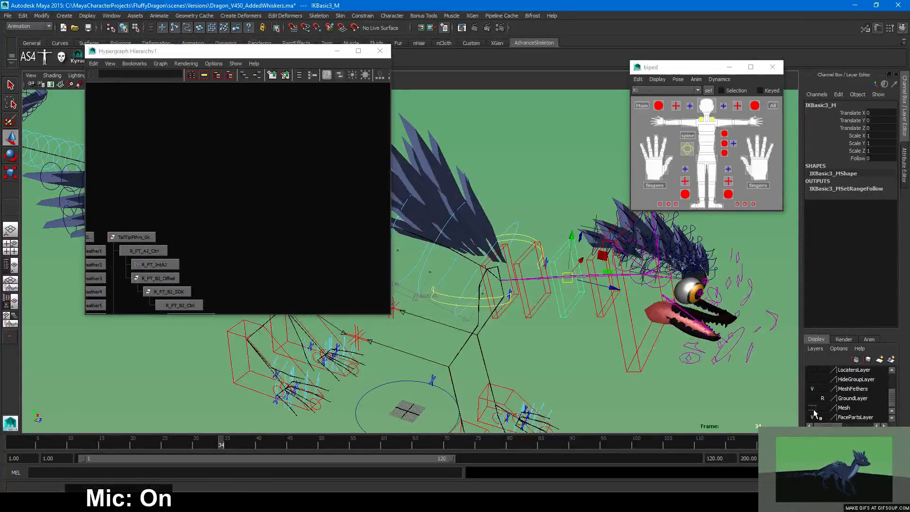
click(813, 409)
Select the eyelid control EyeLids_GCtrl and examine its attributes and the face controls around it
click(745, 304)
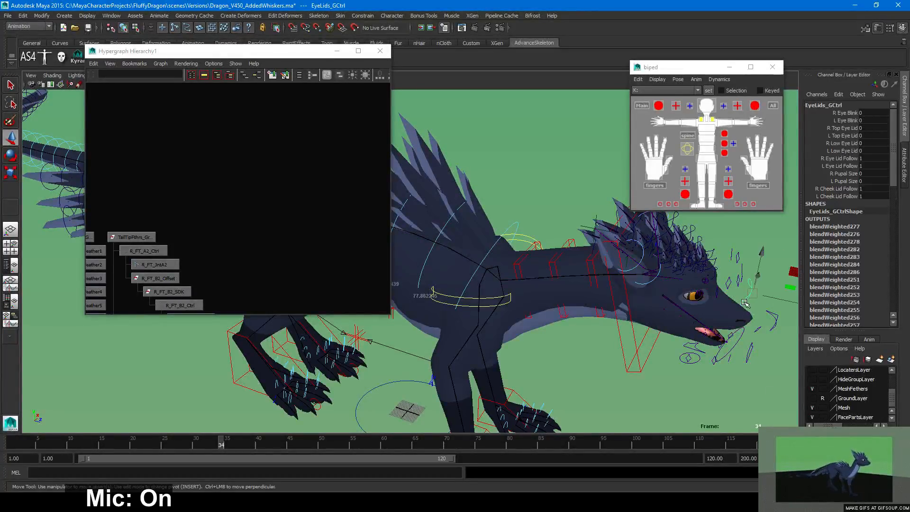
alt+drag(778, 293, 733, 298)
click(601, 274)
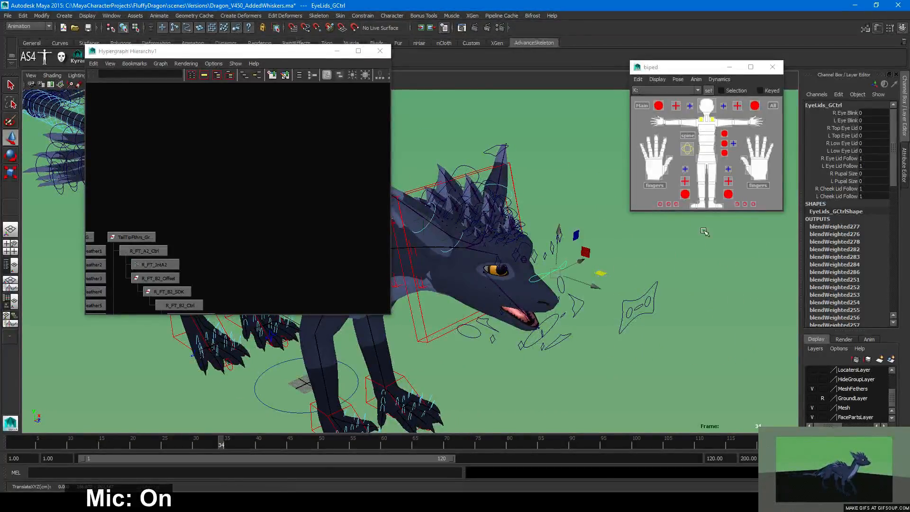
Test the eye aim by moving EyeAimCtrl in front of the head, and undo the move
click(643, 288)
mouse_move(684, 306)
mouse_down()
mouse_move(717, 304)
mouse_move(691, 305)
mouse_up()
mouse_move(691, 305)
alt+mouse_down()
mouse_move(660, 305)
mouse_move(683, 305)
alt+mouse_up()
key(ctrl+z)
Try another EyeAimCtrl move while viewing the eyes from the front, undo it and clear the selection
alt+drag(596, 300, 668, 318)
scroll(652, 337, up, 5)
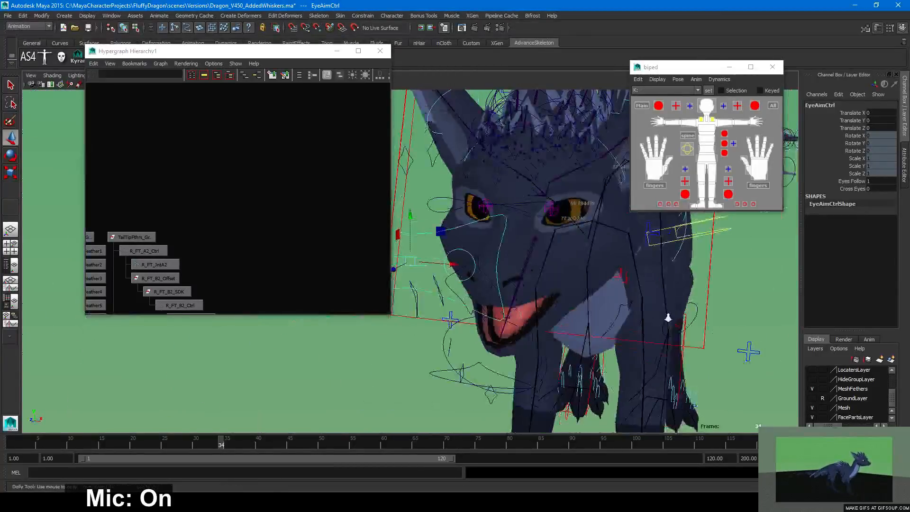
alt+right_drag(669, 318, 569, 303)
alt+drag(569, 303, 535, 284)
key(ctrl+z)
alt+drag(434, 319, 558, 294)
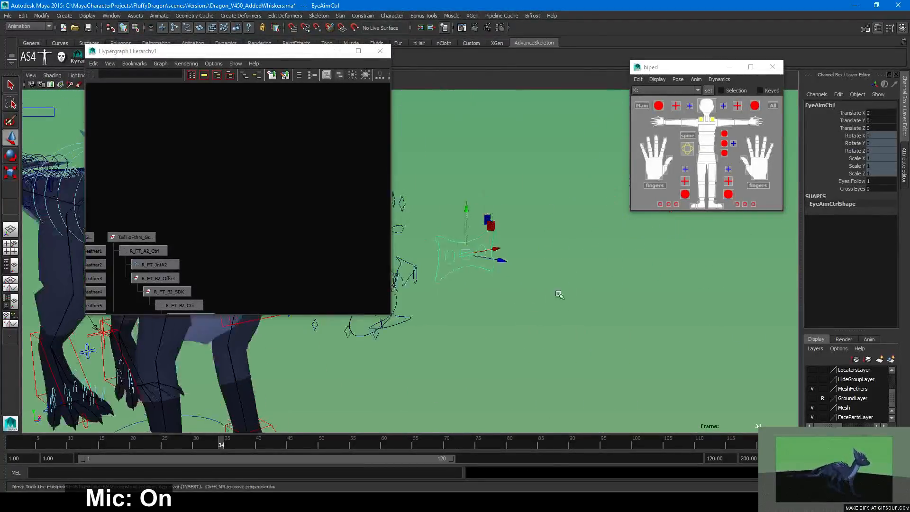
alt+middle_drag(559, 294, 702, 353)
scroll(581, 341, up, 3)
click(649, 352)
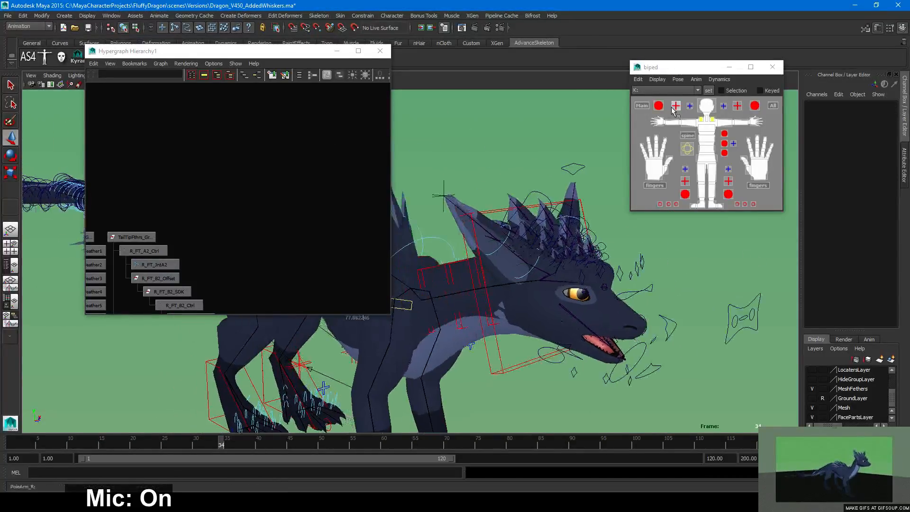
Try to reset the rig's pose with the biped picker, and close the picker
click(678, 79)
click(687, 108)
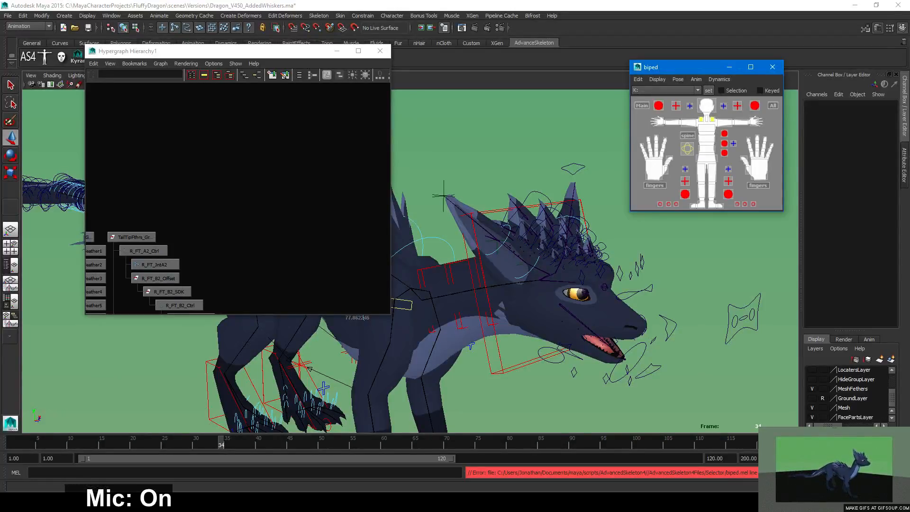
click(772, 67)
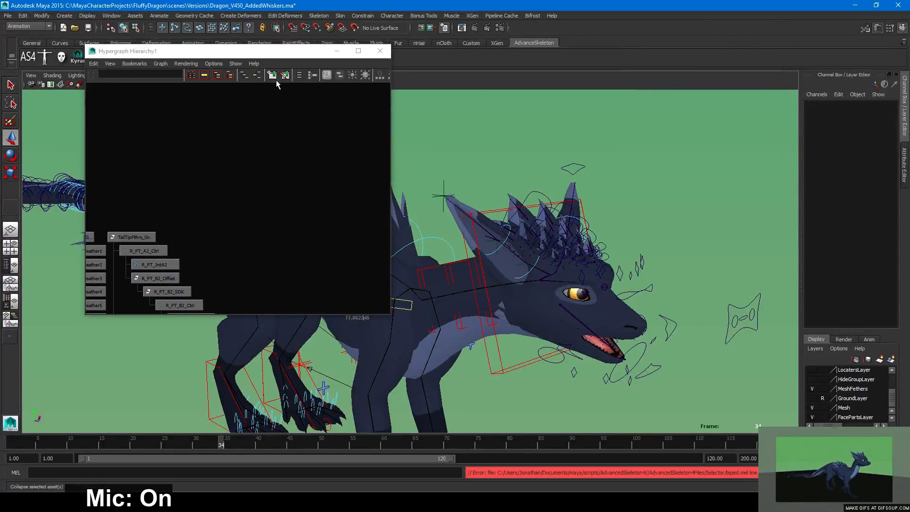
Reopen the biped picker, reset the rig's pose so the neck returns to FK, and close the picker
click(44, 58)
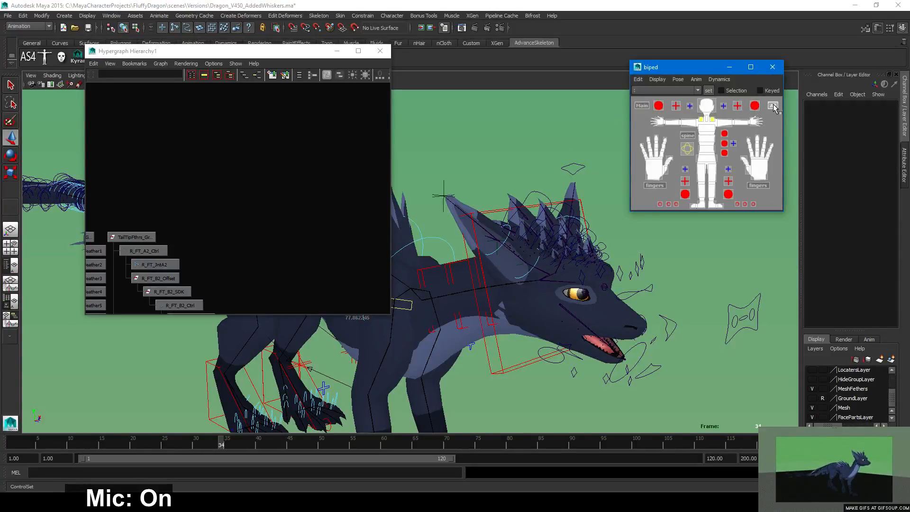
click(677, 79)
click(688, 107)
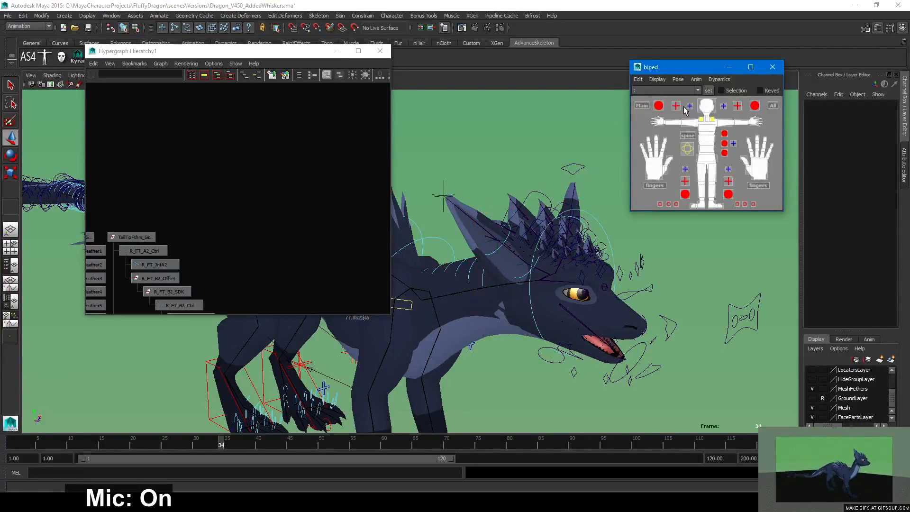
click(772, 67)
Move the Hypergraph window aside, try the custom Kyran and Back scripts, and clear the selection
drag(279, 51, 359, 63)
click(79, 57)
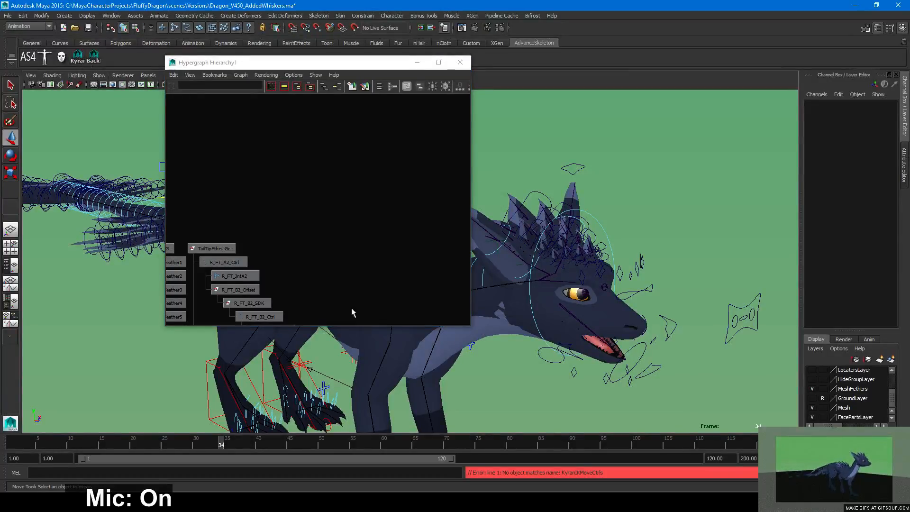
click(94, 56)
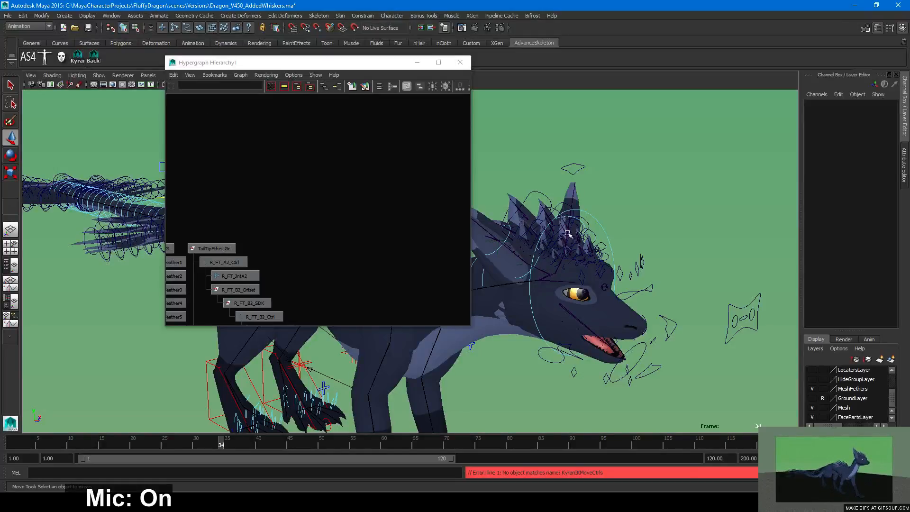
click(645, 222)
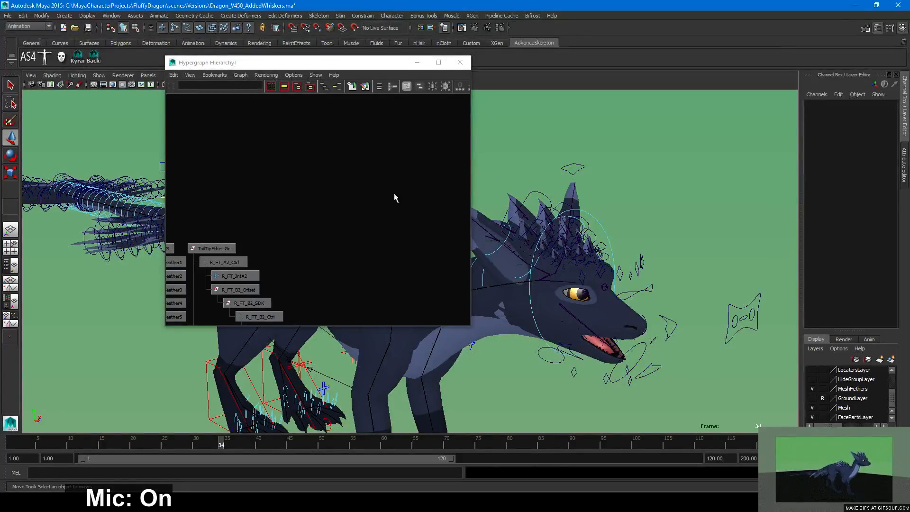
Close the Hypergraph window and save the dragon scene
click(460, 62)
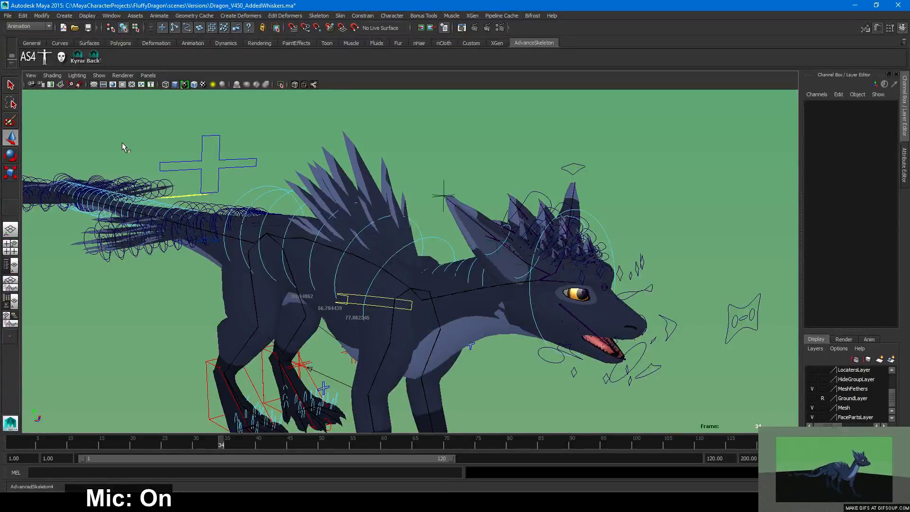
click(181, 122)
scroll(307, 184, down, 1)
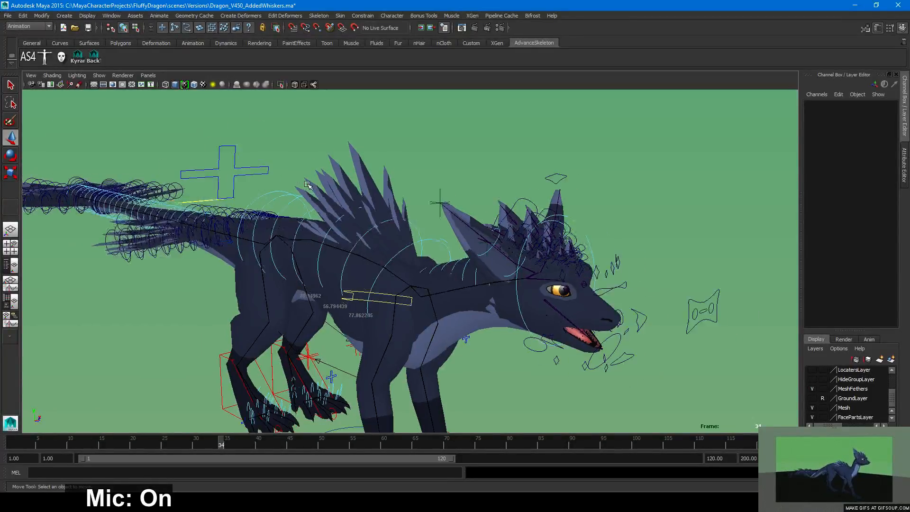
scroll(313, 181, down, 2)
key(q)
key(ctrl+s)
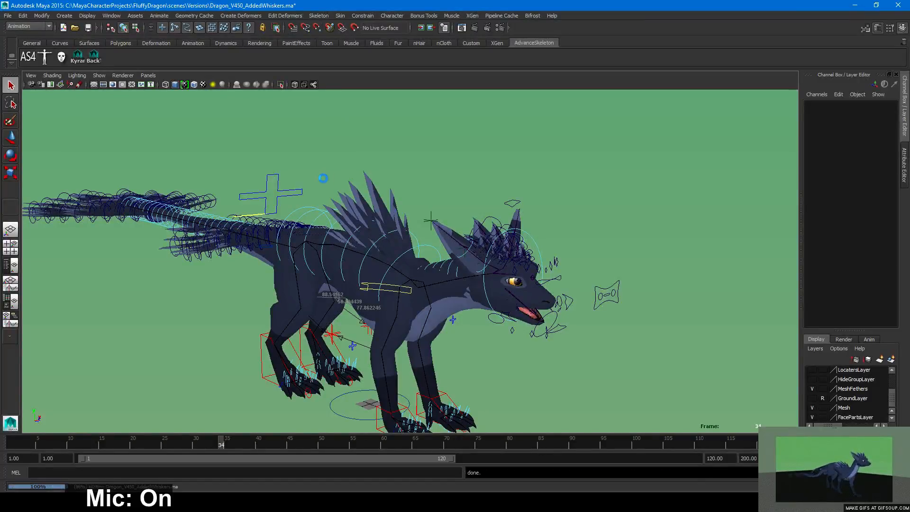
Select the head's FKHead_M control and open the Hypergraph hierarchy
key(w)
alt+drag(358, 205, 381, 200)
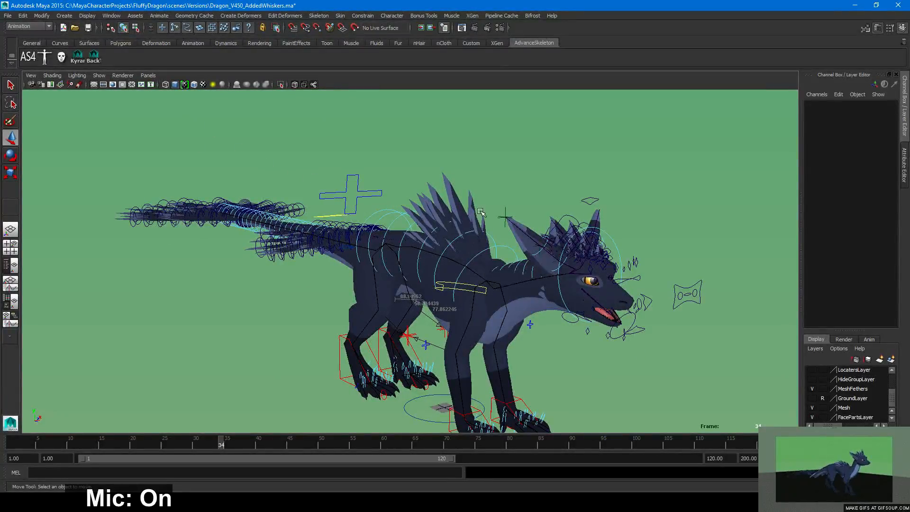
alt+drag(399, 212, 377, 204)
alt+right_drag(377, 204, 599, 160)
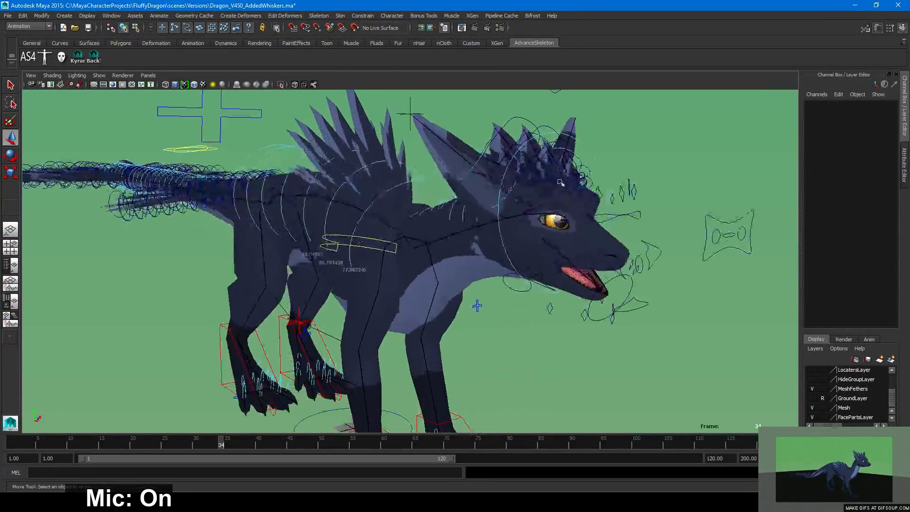
click(592, 168)
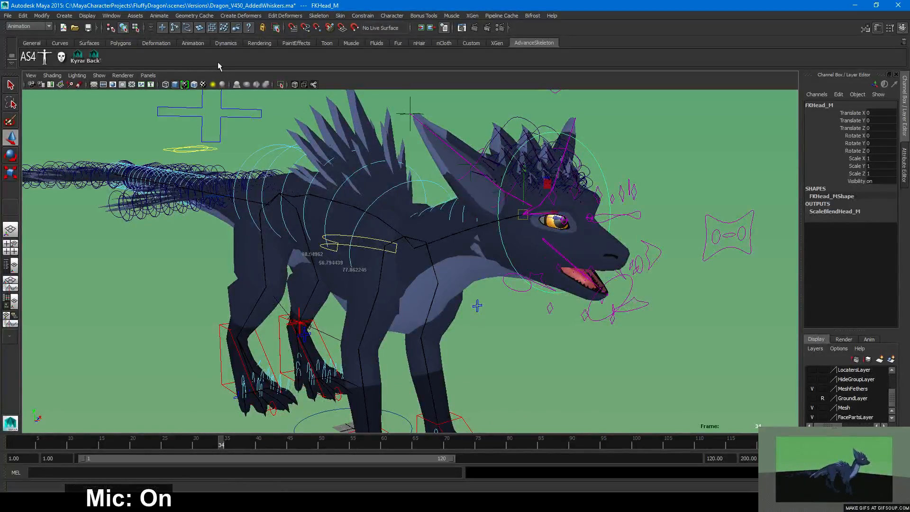
click(105, 17)
mouse_move(137, 40)
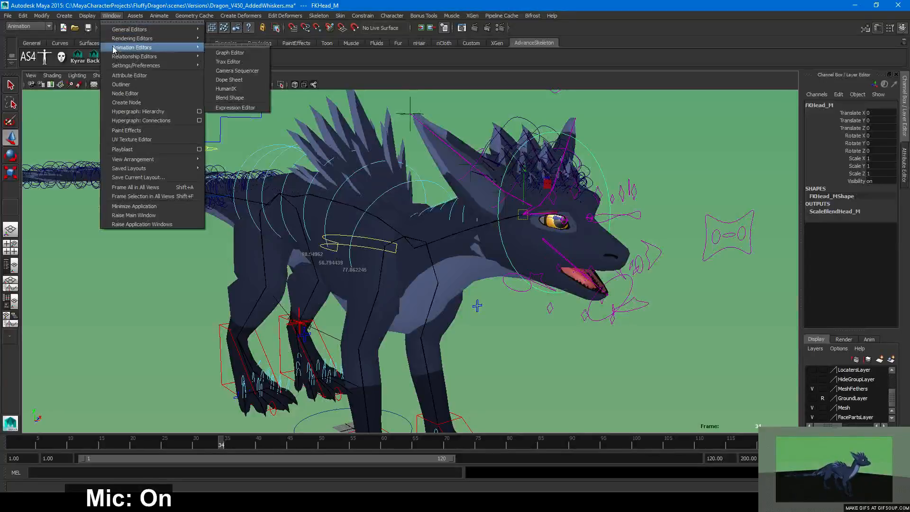
click(142, 111)
Locate the hidden hairSystem1Follicles group in the Hypergraph and unhide it
alt+right_drag(400, 217, 226, 203)
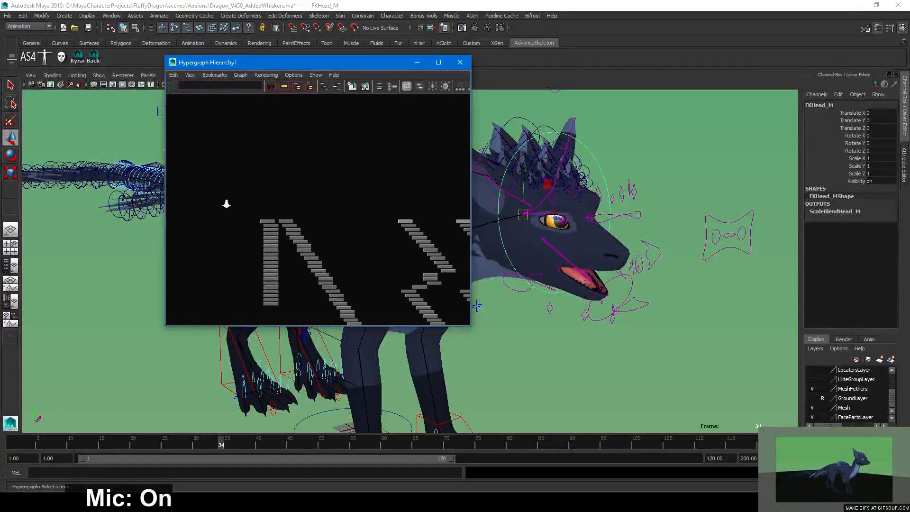
alt+middle_drag(289, 201, 301, 181)
alt+middle_drag(406, 196, 159, 207)
scroll(306, 203, up, 2)
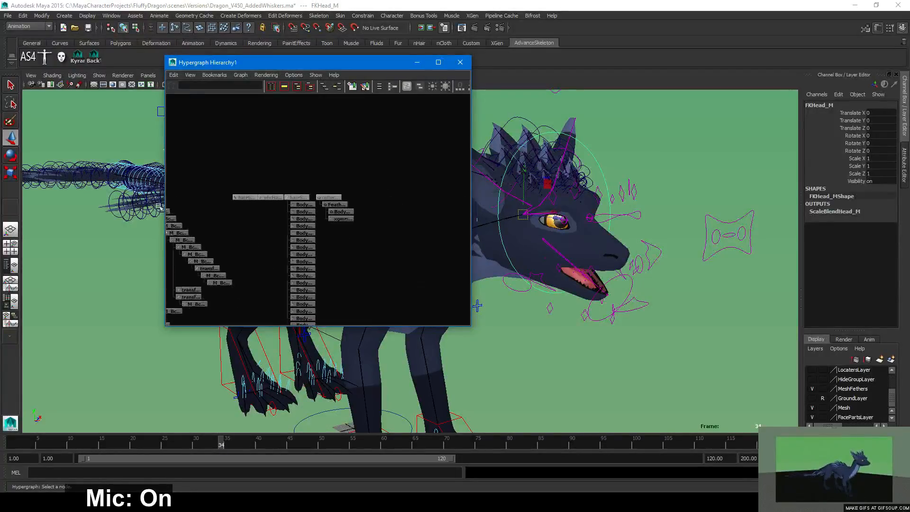
alt+right_drag(296, 224, 272, 187)
click(264, 179)
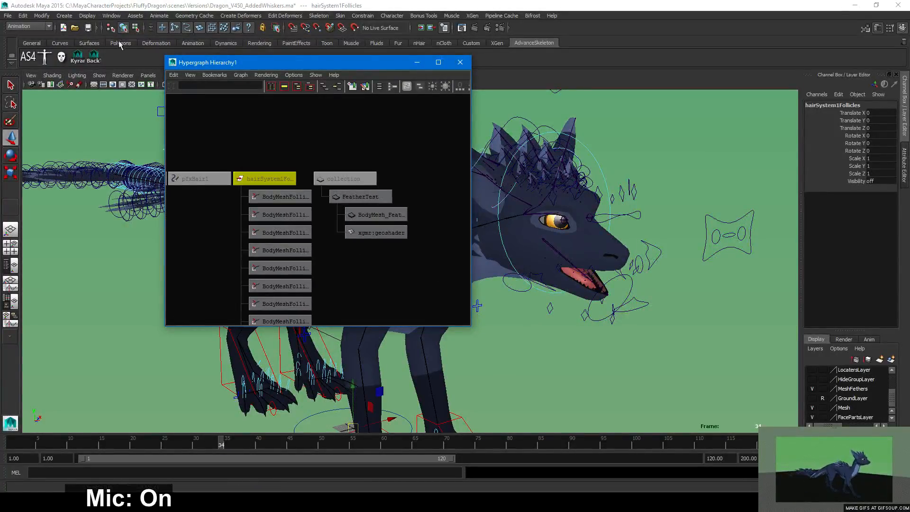
click(94, 16)
mouse_move(106, 39)
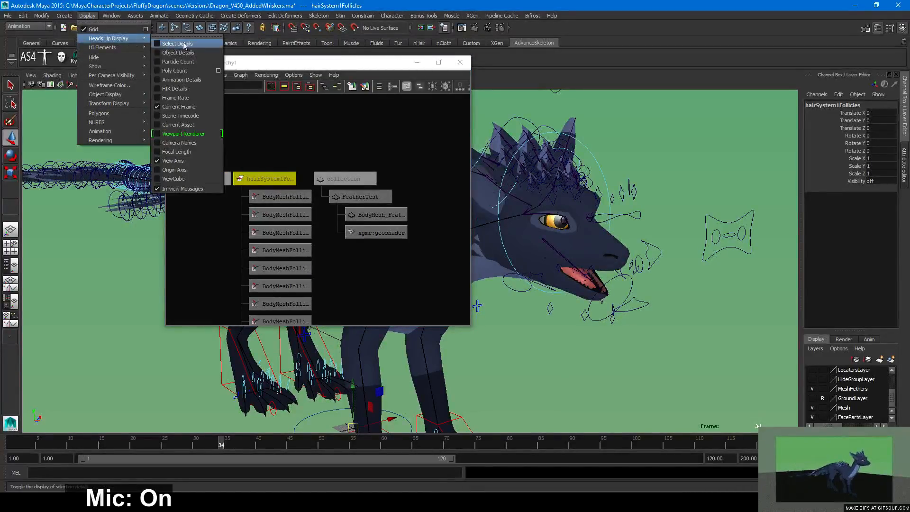
mouse_move(122, 68)
click(179, 72)
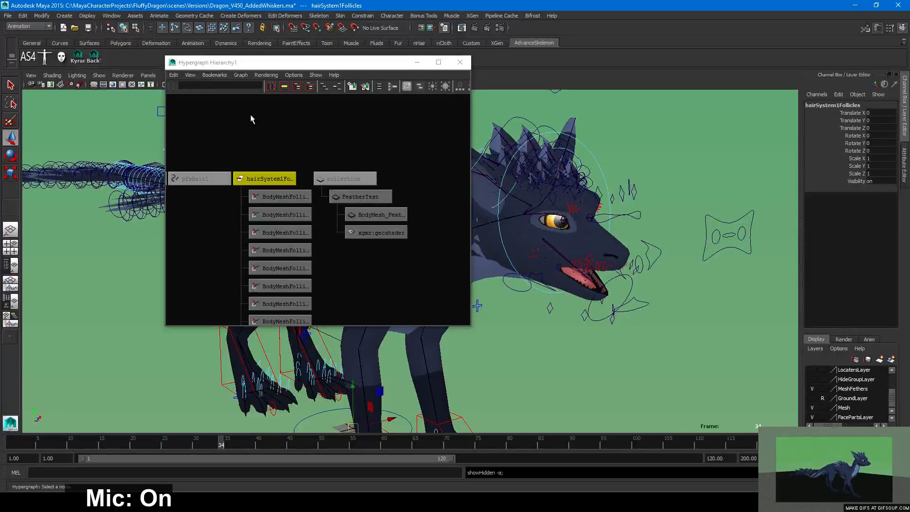
Examine the whisker follicles in the Hypergraph, selecting BodyMeshFollicle6314 and a larger group of the follicle nodes
alt+drag(547, 248, 522, 248)
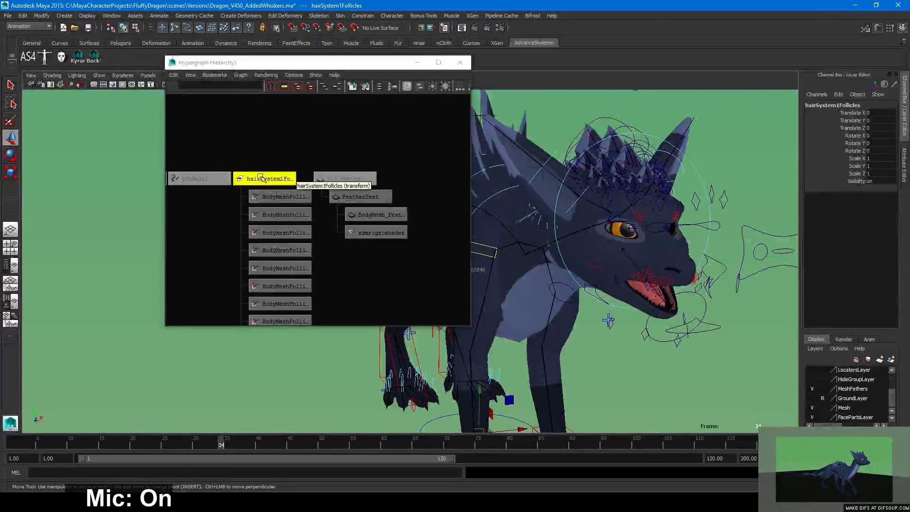
alt+right_drag(330, 278, 242, 263)
alt+middle_drag(240, 262, 256, 114)
alt+right_drag(298, 199, 523, 231)
click(294, 192)
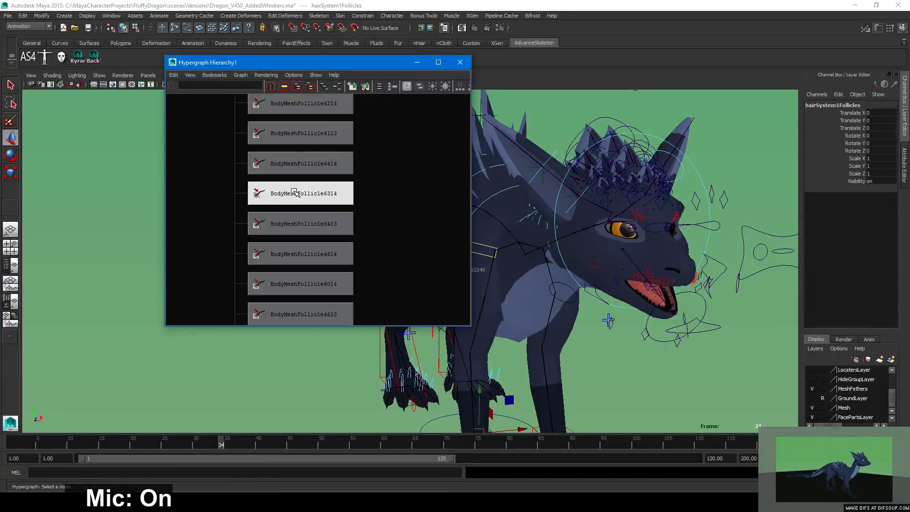
alt+right_drag(407, 230, 123, 231)
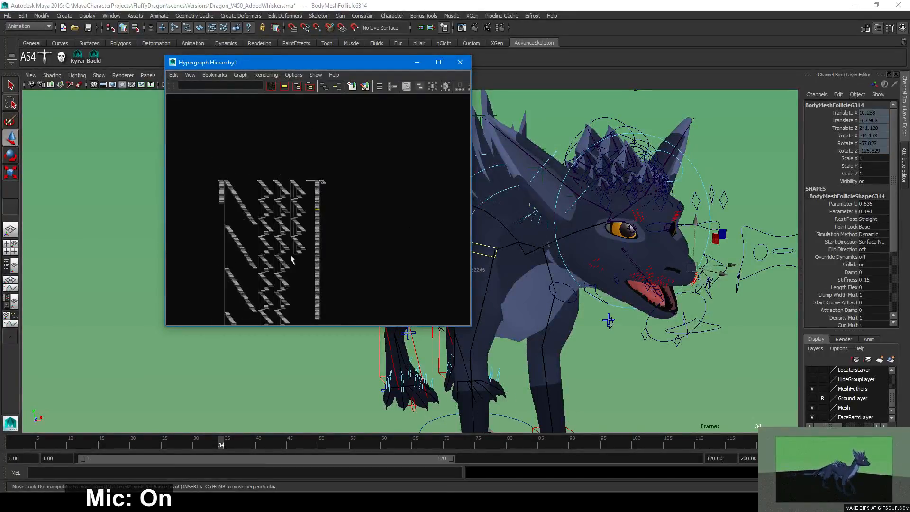
alt+middle_drag(290, 260, 294, 208)
alt+right_drag(299, 212, 316, 219)
drag(319, 305, 360, 279)
key(f)
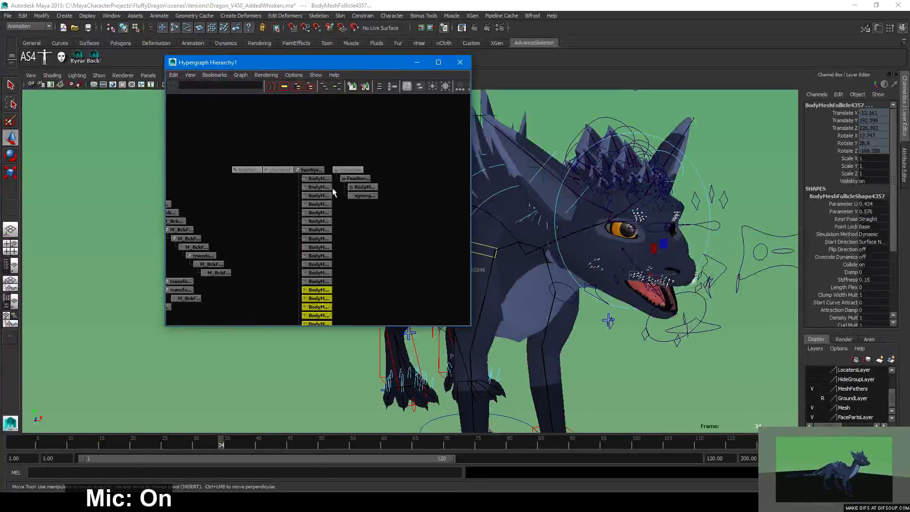
Select the hair system, pfxHair1, follicle and collection nodes together, unhide them all and clear the selection
drag(356, 145, 252, 310)
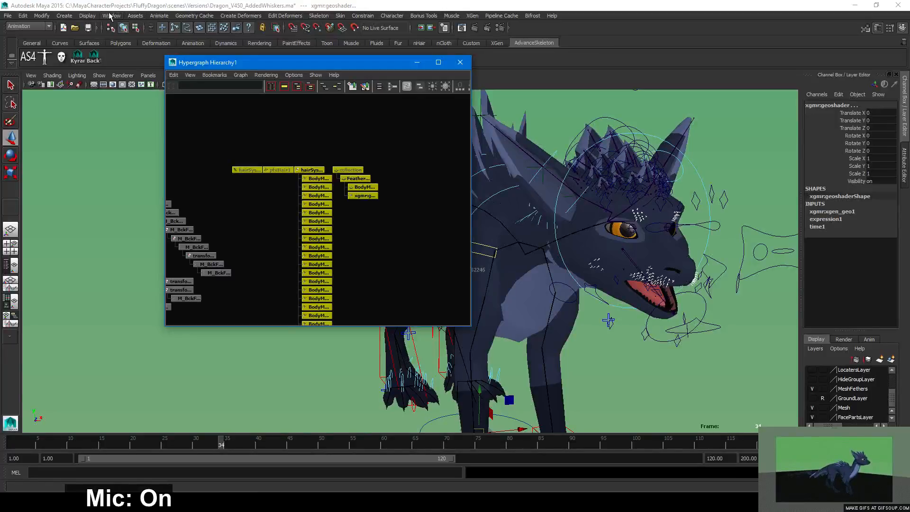
click(88, 16)
mouse_move(114, 42)
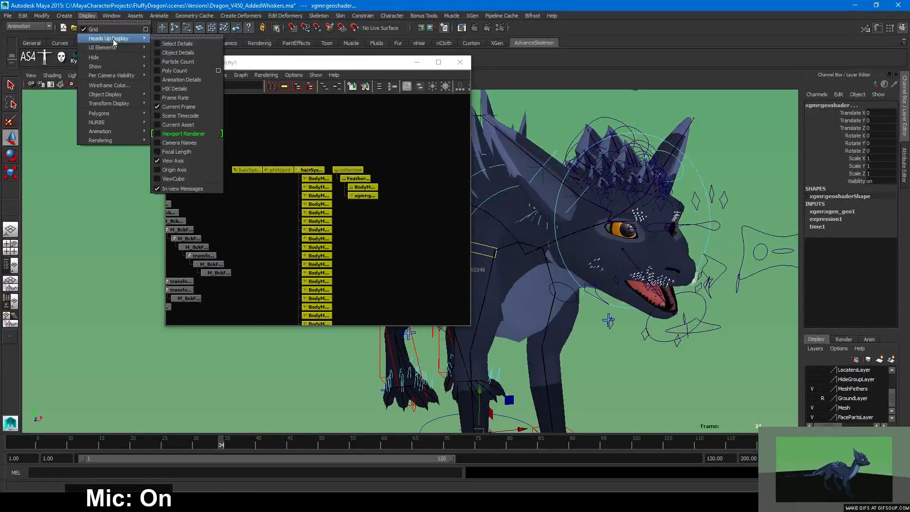
mouse_move(114, 66)
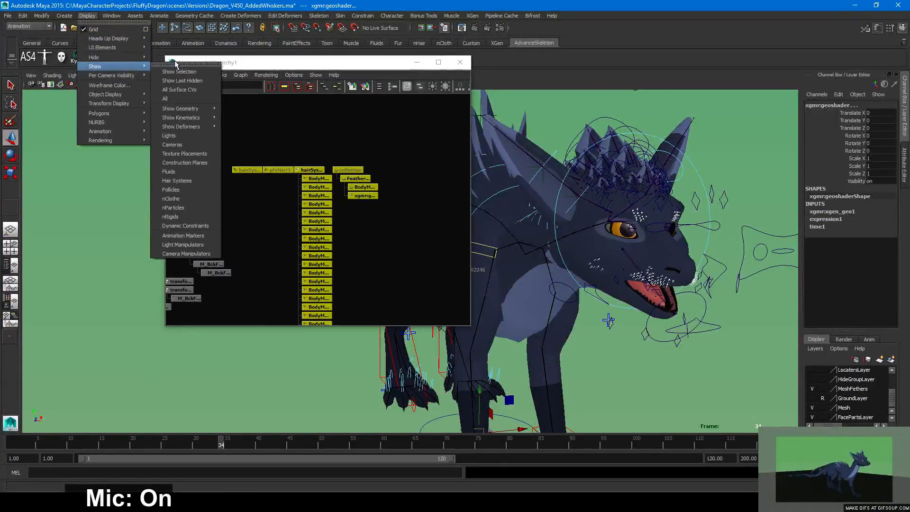
click(179, 71)
alt+middle_drag(540, 328, 710, 360)
alt+drag(754, 372, 682, 347)
alt+middle_drag(683, 347, 536, 336)
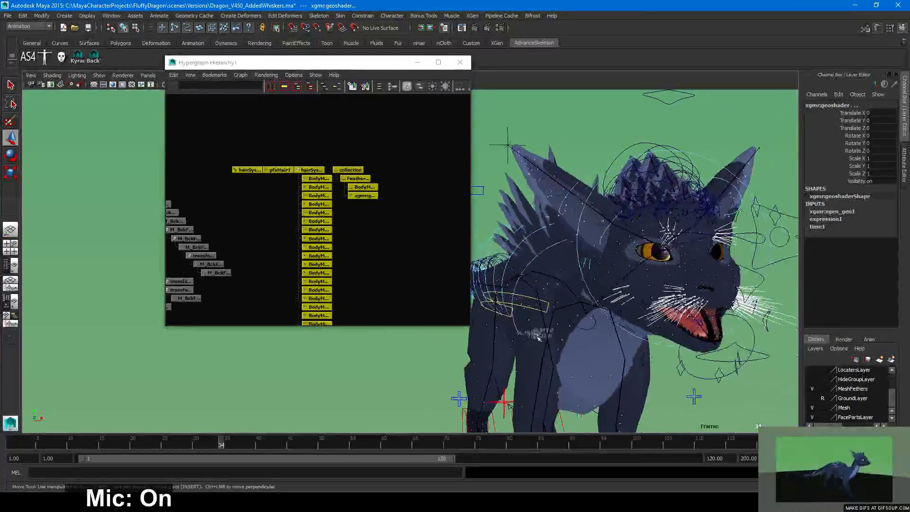
click(663, 397)
Select pfxHair1 to identify its whiskers, clear the selection and examine the whiskers on the dragon's face
click(274, 170)
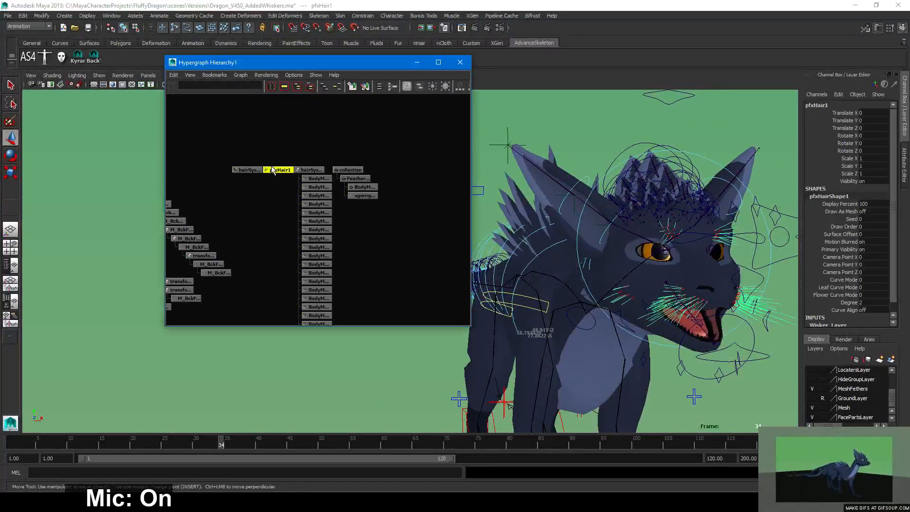
click(669, 398)
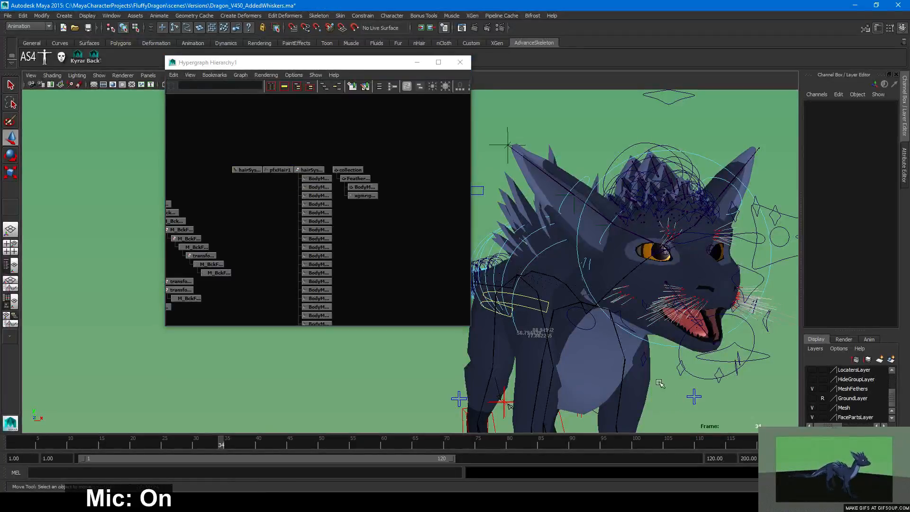
alt+drag(660, 382, 673, 362)
alt+right_drag(592, 353, 561, 347)
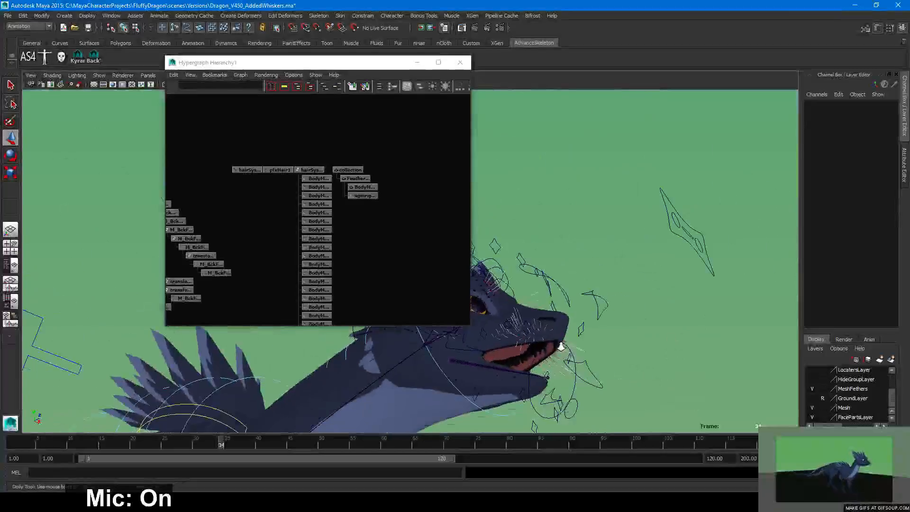
Render the dragon's head from the side, examine the whiskers in the render and close the Render View
alt+middle_drag(562, 346, 658, 343)
alt+drag(657, 342, 486, 363)
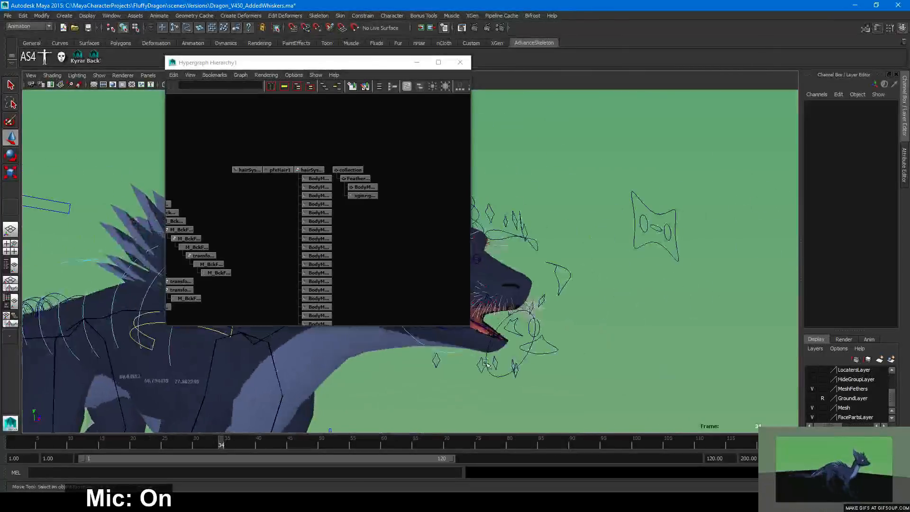
click(473, 29)
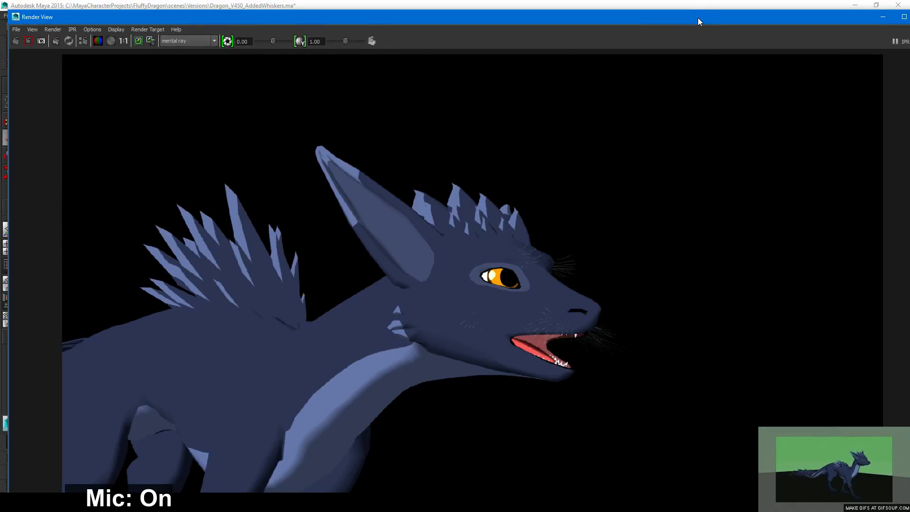
drag(698, 18, 616, 30)
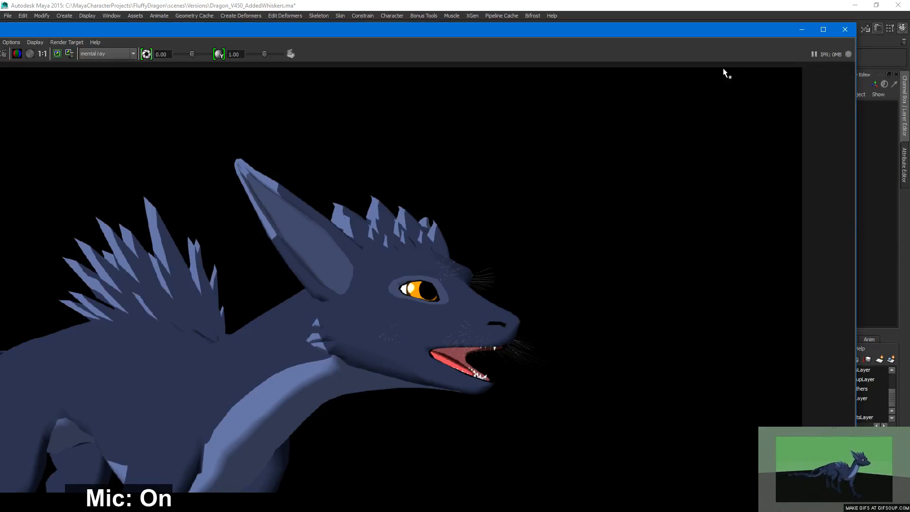
click(840, 32)
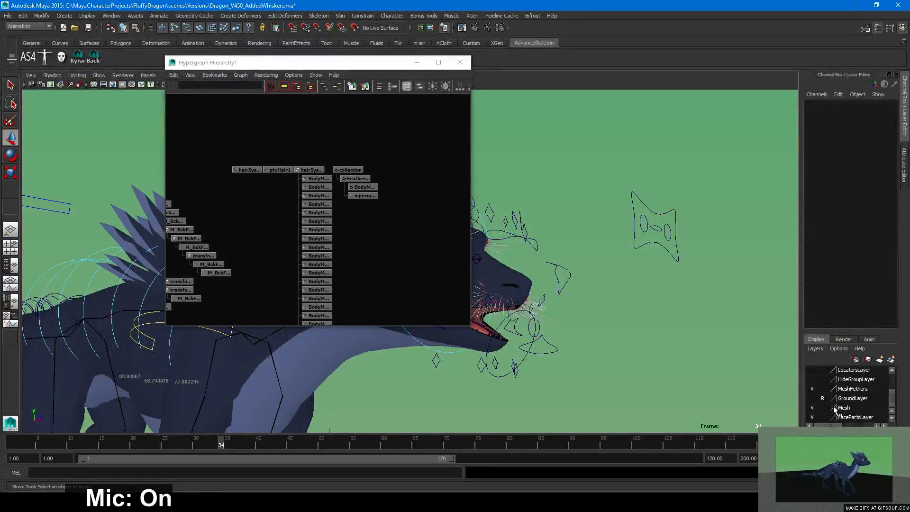
Hide Wisker_Layer and close the Hypergraph window
scroll(835, 410, up, 2)
click(812, 390)
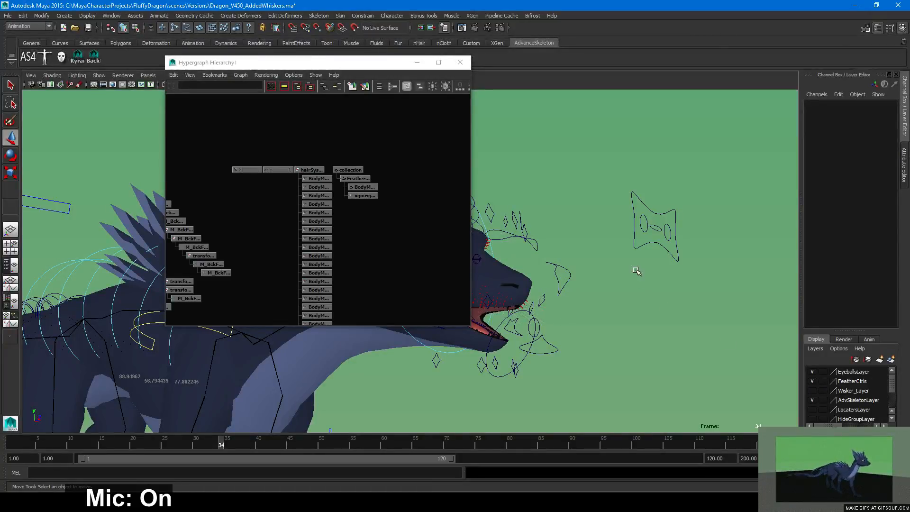
click(460, 62)
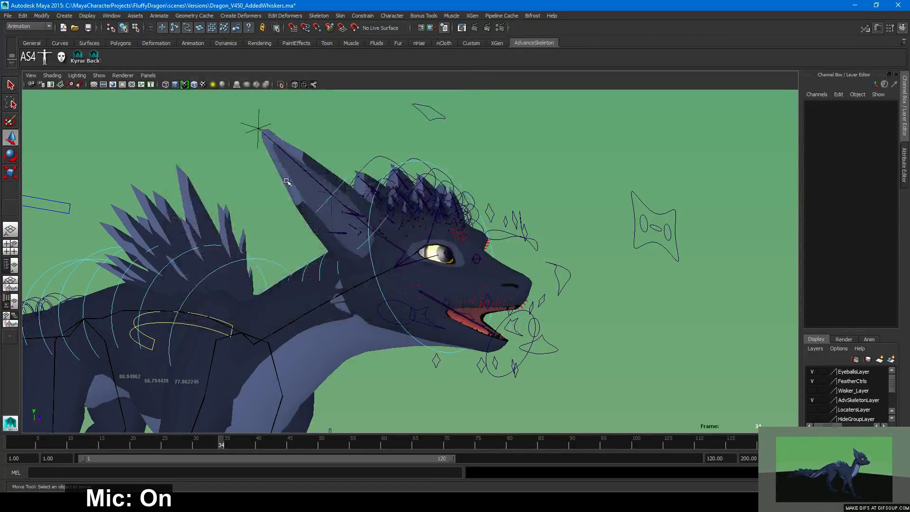
click(100, 75)
click(103, 76)
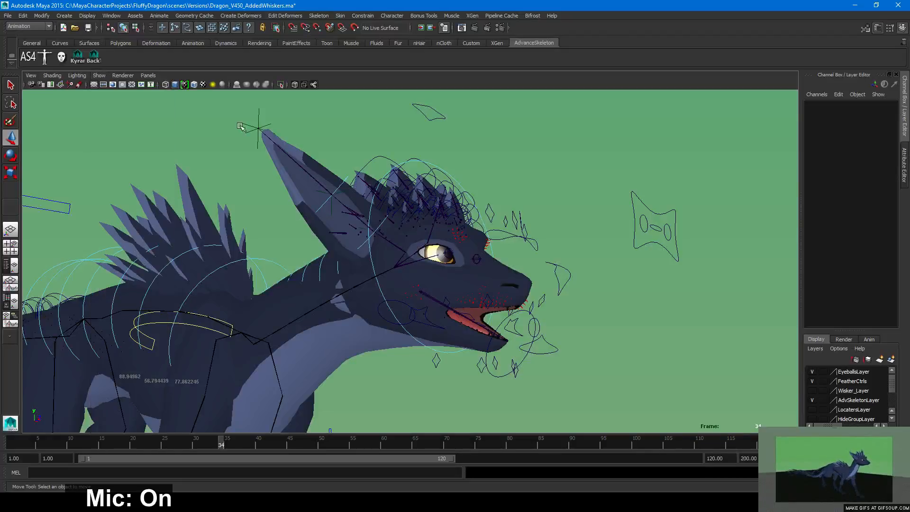
Save the dragon scene Dragon_V450_AddedWhiskers.ma
alt+drag(245, 127, 246, 398)
alt+right_drag(559, 294, 414, 284)
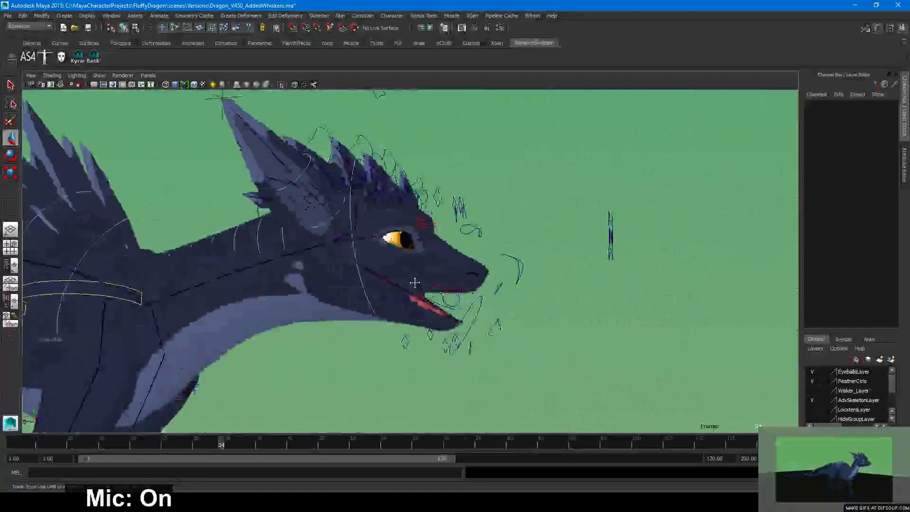
alt+middle_drag(415, 285, 518, 206)
alt+right_drag(535, 227, 450, 295)
mouse_move(450, 295)
alt+mouse_down()
mouse_move(400, 298)
mouse_move(386, 230)
alt+mouse_up()
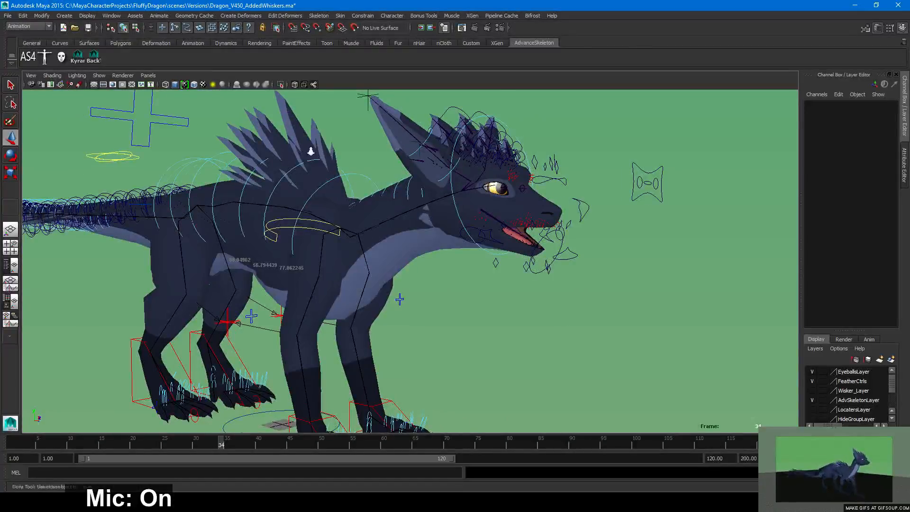
alt+right_drag(309, 148, 262, 181)
alt+middle_drag(262, 181, 349, 227)
key(q)
key(ctrl+s)
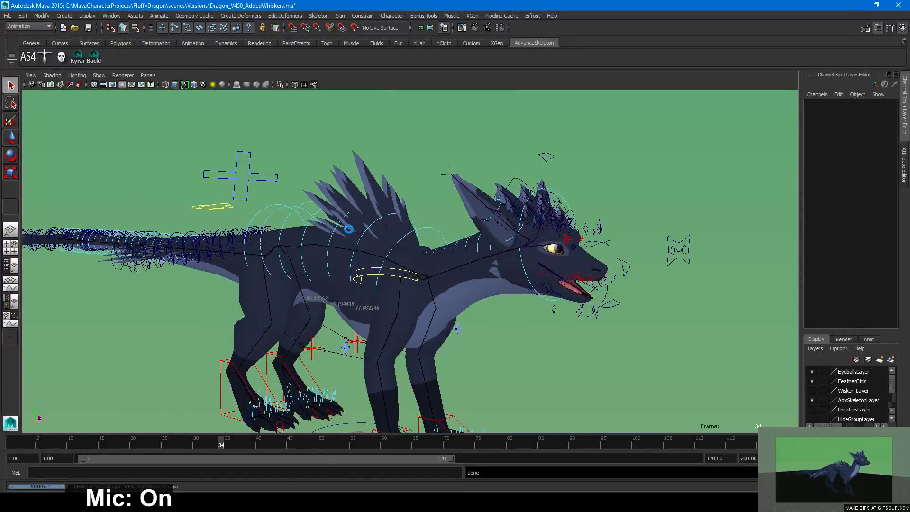
key(w)
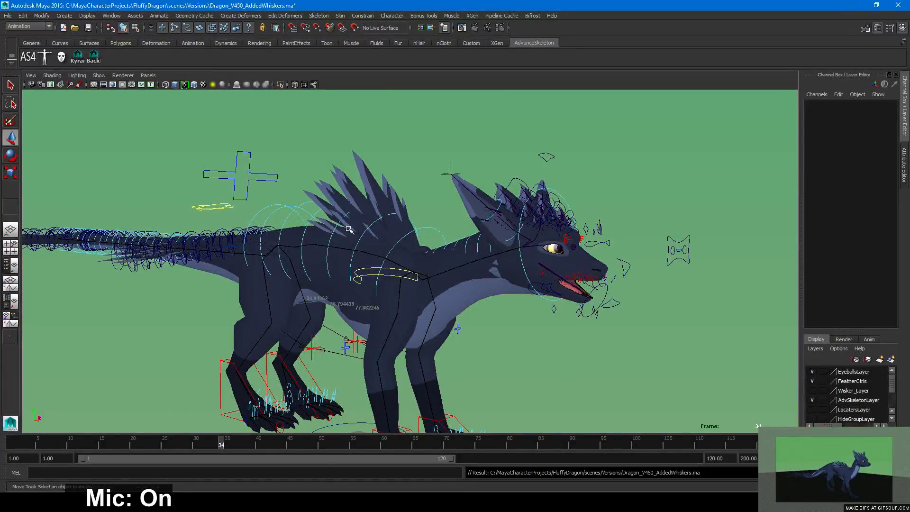
key(q)
key(ctrl+s)
key(w)
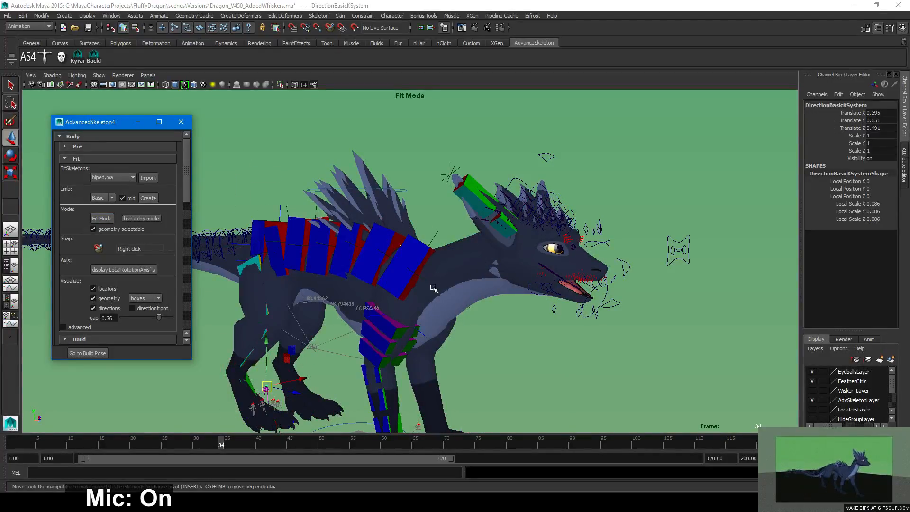
Examine the fit skeleton in wireframe, selecting Neck4Box and the Neck4 joint, and return to shaded display
alt+drag(530, 283, 379, 272)
alt+middle_drag(365, 275, 318, 311)
alt+drag(318, 312, 527, 294)
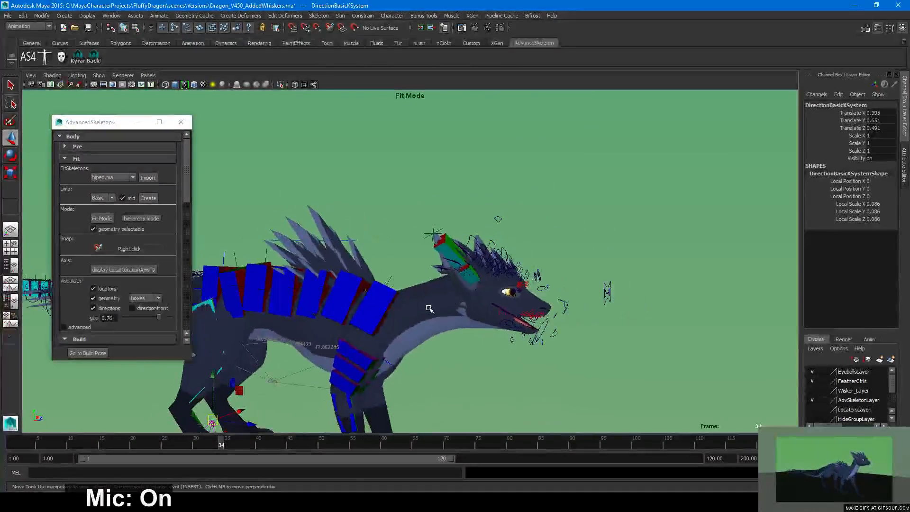
alt+middle_drag(411, 335, 469, 282)
alt+right_drag(469, 282, 516, 301)
alt+drag(515, 300, 521, 309)
key(4)
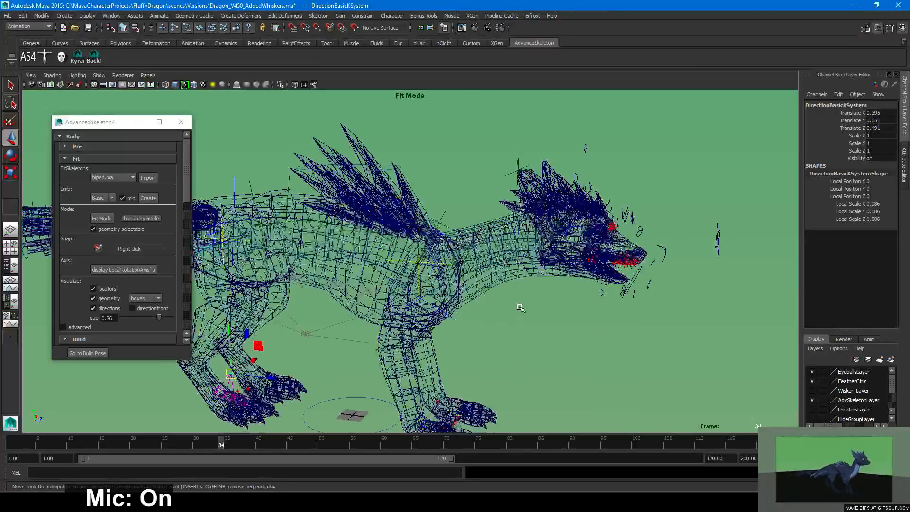
click(500, 227)
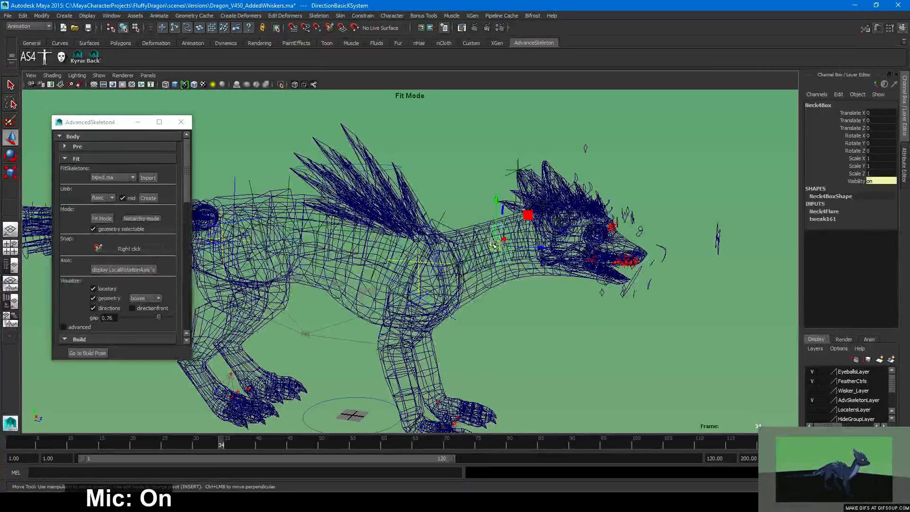
click(492, 246)
alt+middle_drag(493, 247, 417, 275)
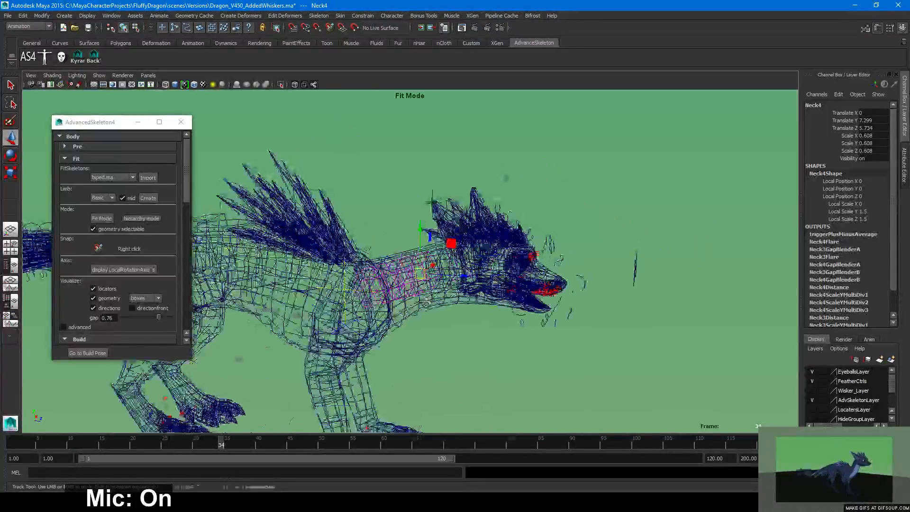
alt+right_drag(417, 274, 609, 314)
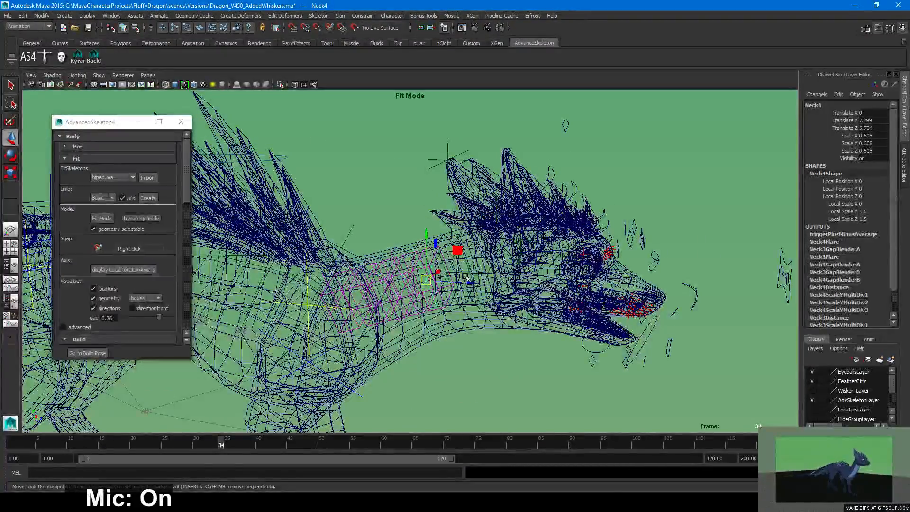
key(5)
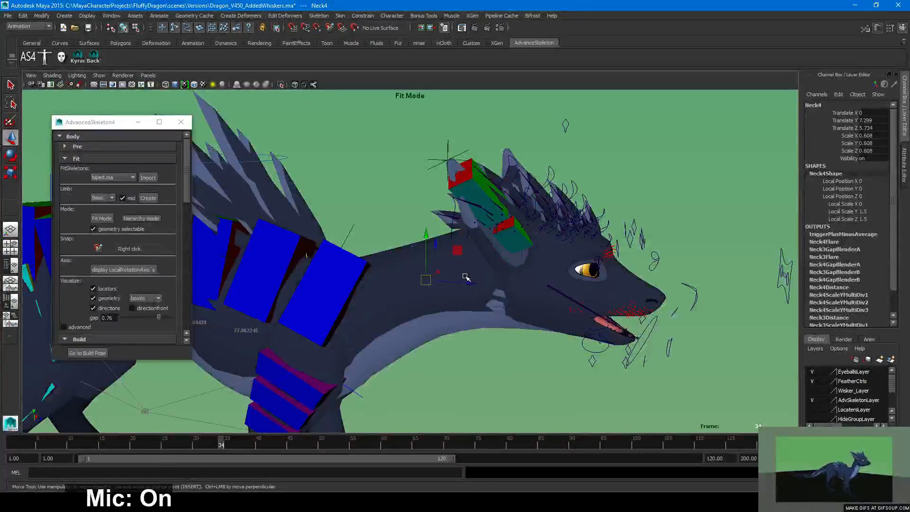
Select the Spine5 fit joint between the back feathers to identify it, and clear the selection
alt+drag(464, 289, 503, 282)
alt+right_drag(503, 282, 361, 307)
alt+middle_drag(361, 307, 635, 191)
alt+drag(635, 191, 399, 283)
click(493, 269)
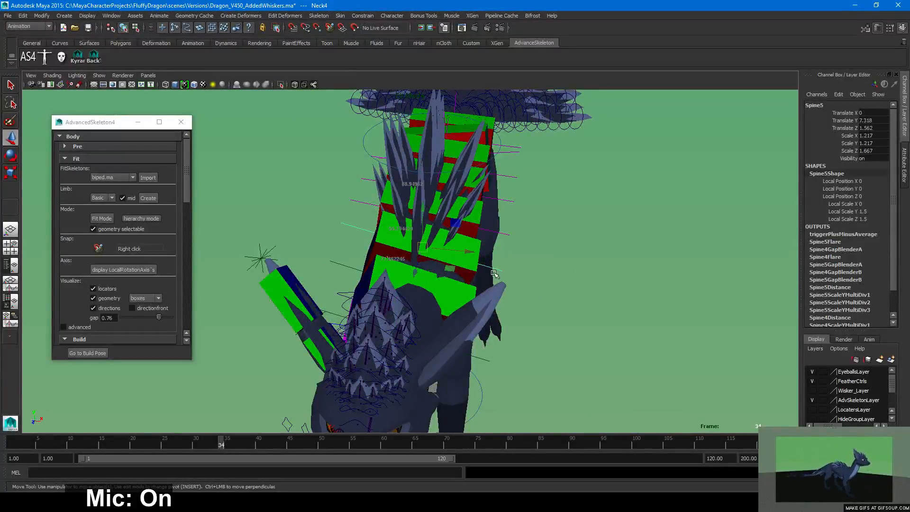
alt+drag(512, 273, 556, 275)
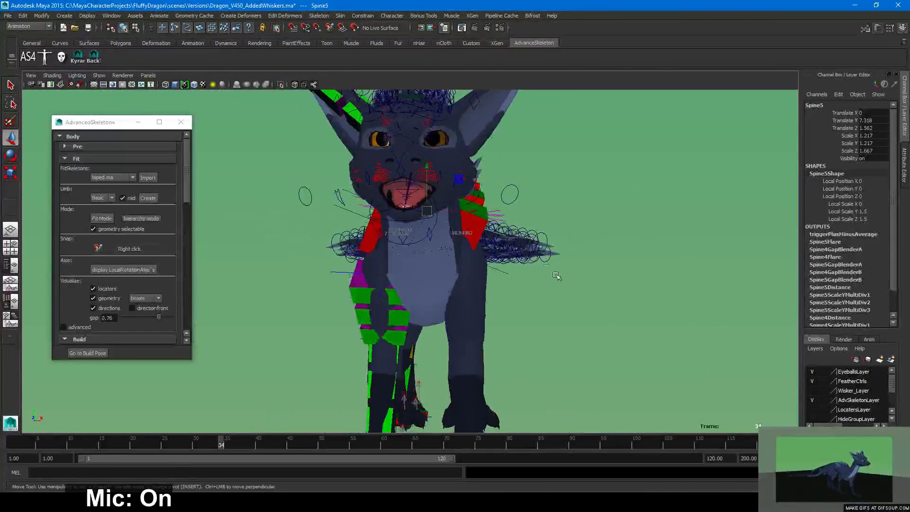
click(586, 295)
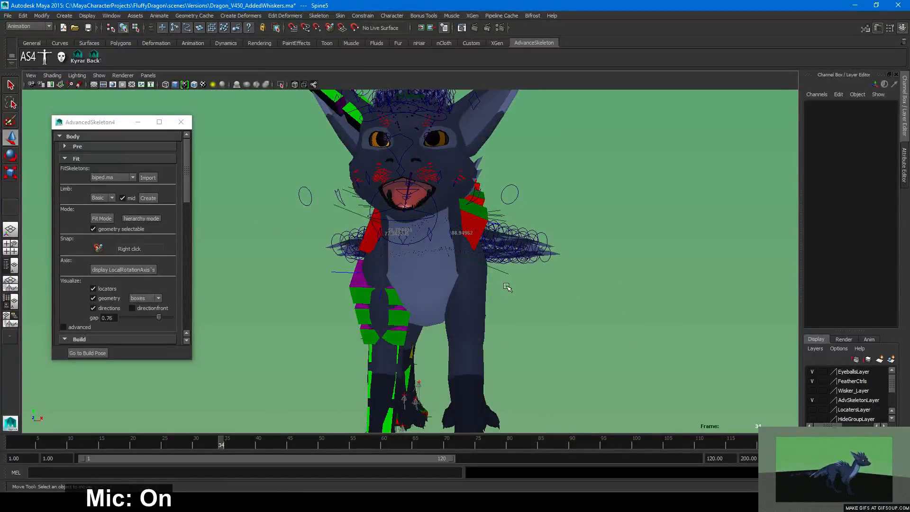
Examine the fit skeleton's box geometry along the spine, tail and legs from the side, front and above
alt+drag(417, 290, 514, 294)
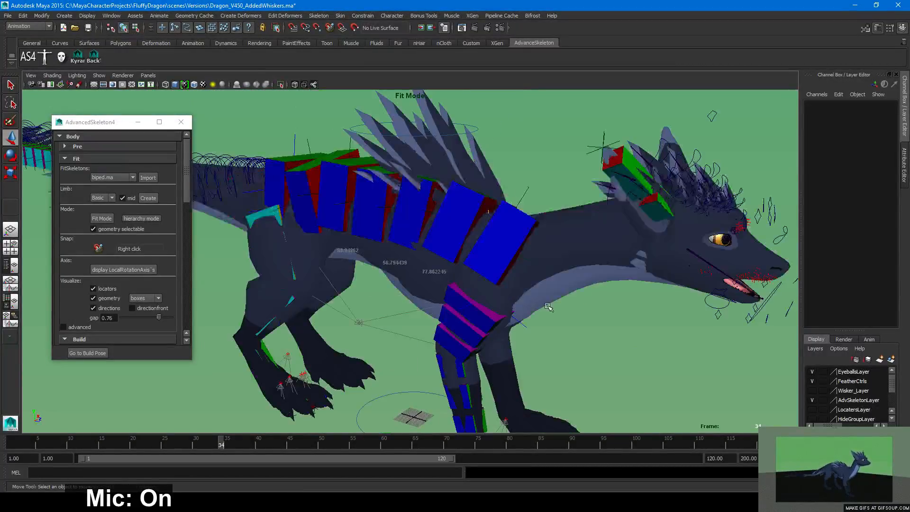
alt+drag(583, 310, 563, 288)
alt+right_drag(562, 288, 393, 273)
alt+middle_drag(393, 273, 396, 260)
alt+drag(395, 260, 450, 297)
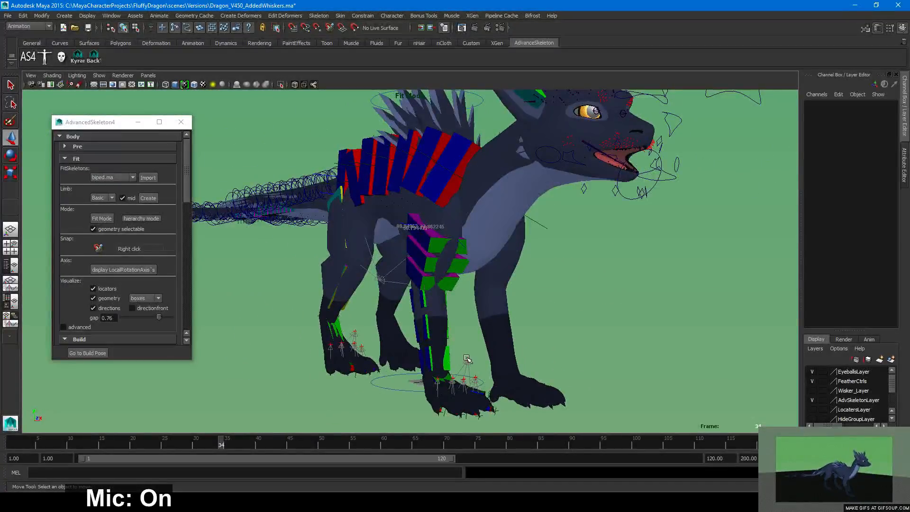
mouse_move(466, 359)
alt+mouse_down()
mouse_move(425, 346)
mouse_move(591, 353)
mouse_move(650, 341)
mouse_move(624, 361)
mouse_move(496, 299)
mouse_move(426, 303)
mouse_move(420, 314)
mouse_move(455, 341)
mouse_move(410, 304)
mouse_move(415, 213)
mouse_move(474, 268)
mouse_move(623, 252)
mouse_move(647, 261)
mouse_move(559, 280)
mouse_move(519, 274)
mouse_move(524, 261)
mouse_move(457, 249)
mouse_move(481, 274)
mouse_move(493, 308)
alt+mouse_up()
key(4)
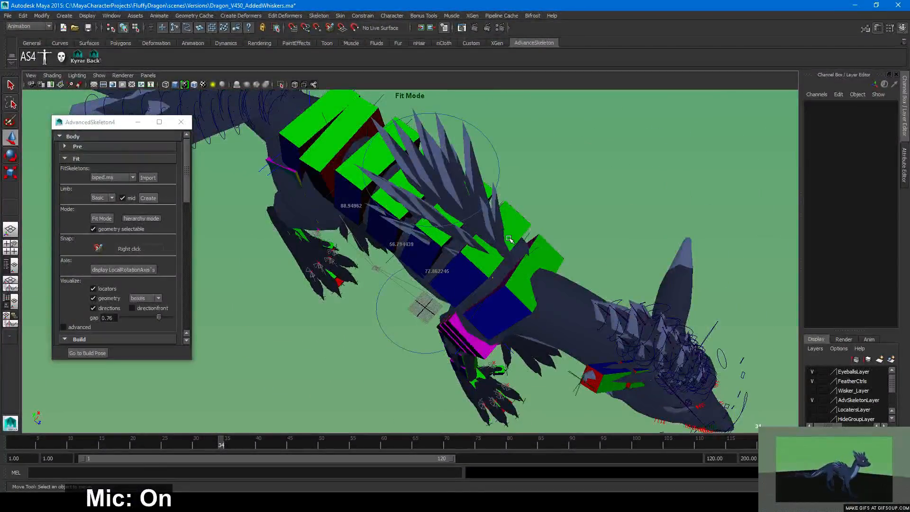
alt+drag(509, 239, 432, 191)
alt+drag(433, 260, 514, 255)
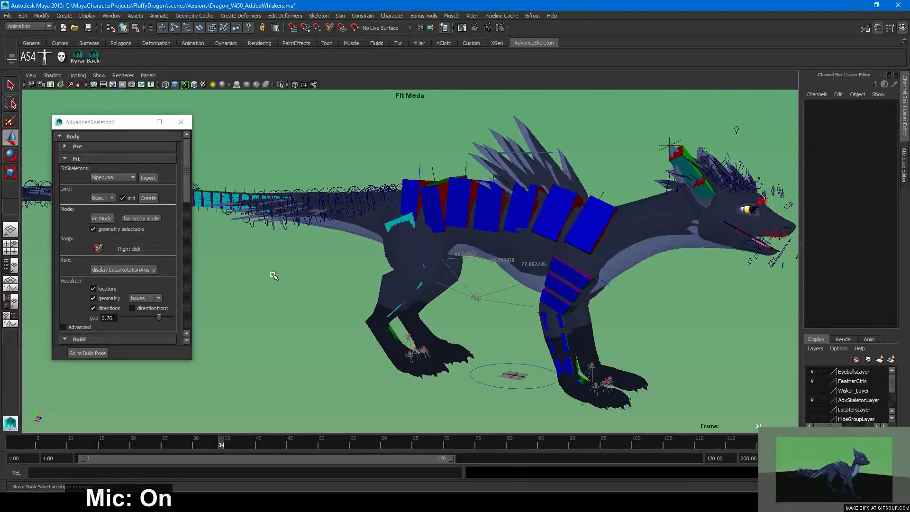
Select the ChestBox geometry, move up to its parent Chest joint and clear the selection
click(588, 211)
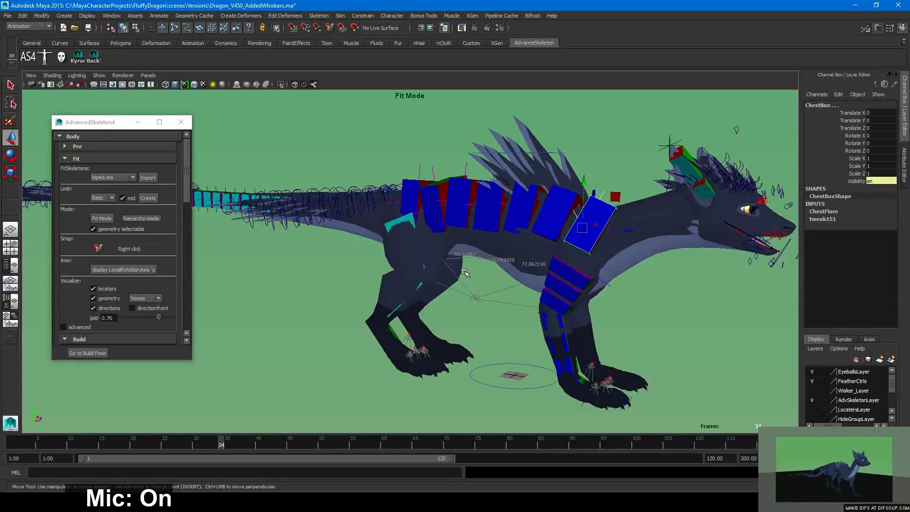
alt+drag(464, 272, 513, 256)
key(Up)
click(605, 258)
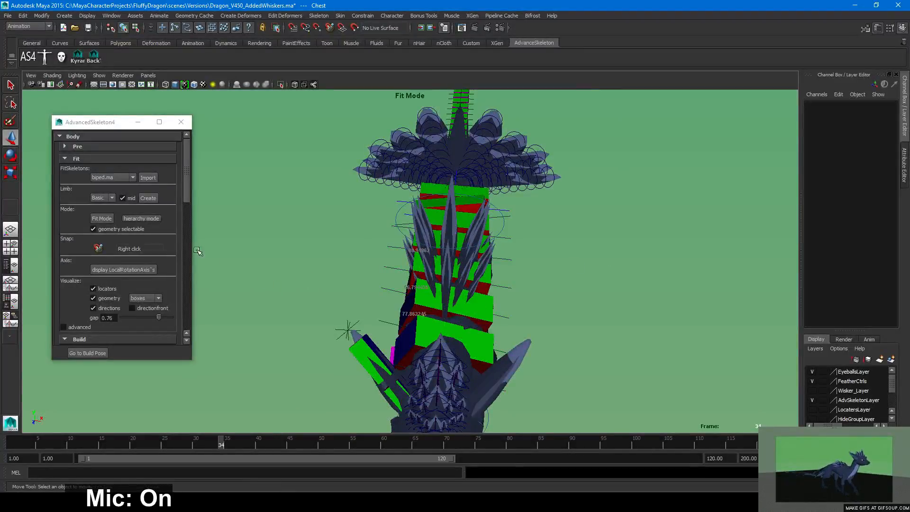
Leave Fit Mode without rebuilding the AdvancedSkeleton rig
click(100, 219)
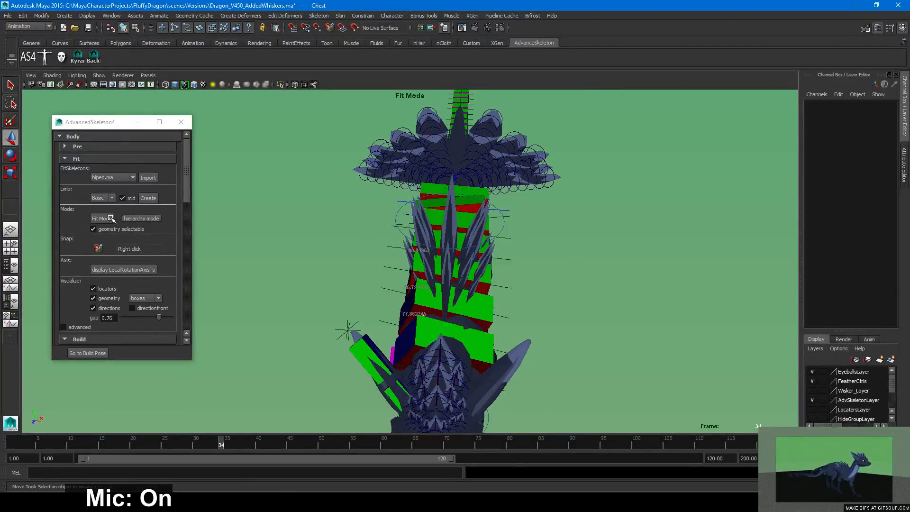
alt+drag(358, 252, 362, 246)
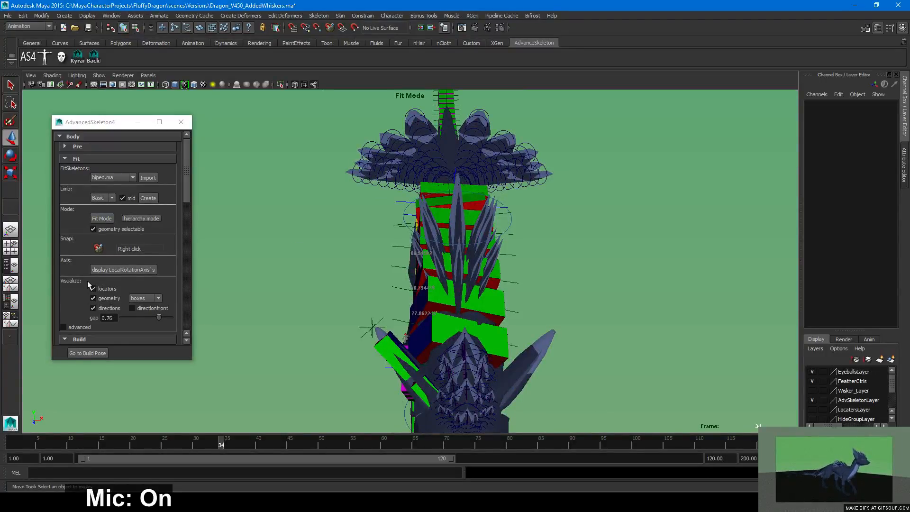
scroll(157, 280, down, 3)
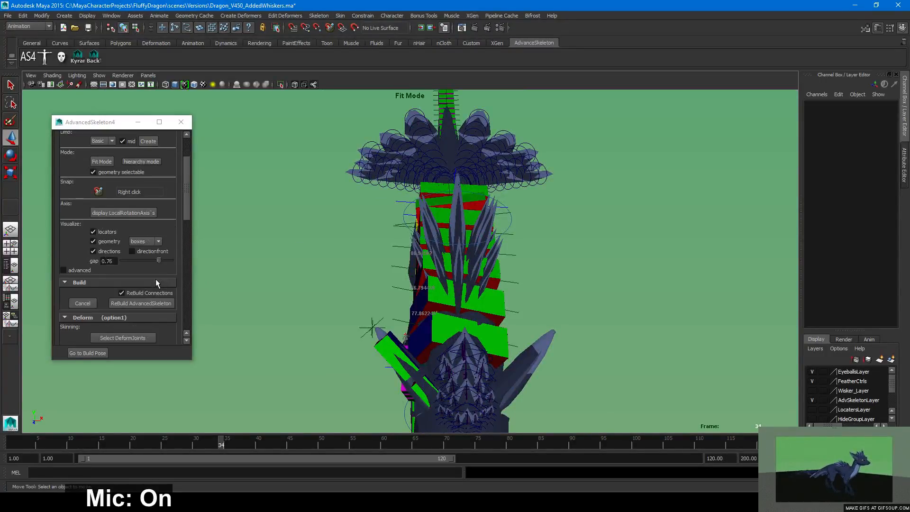
scroll(156, 279, down, 2)
click(85, 275)
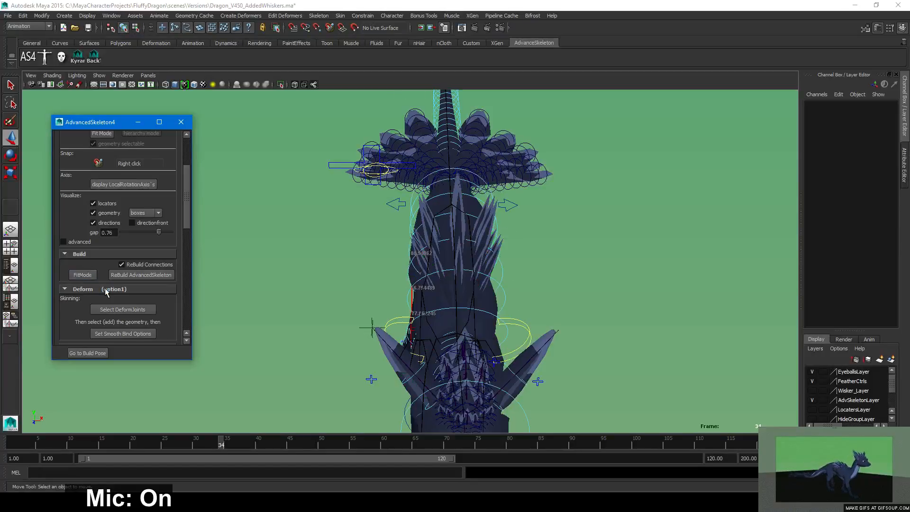
Select the FKSpine5_M control to inspect the FK spine on the dragon's back, and clear the selection
mouse_move(507, 285)
mouse_down()
mouse_move(493, 306)
mouse_move(498, 299)
mouse_up()
key(e)
drag(441, 277, 335, 302)
key(w)
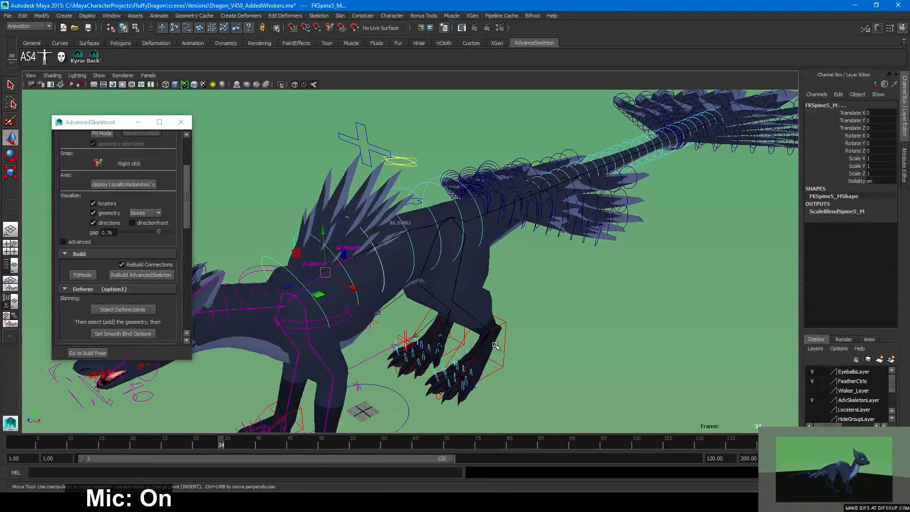
click(535, 337)
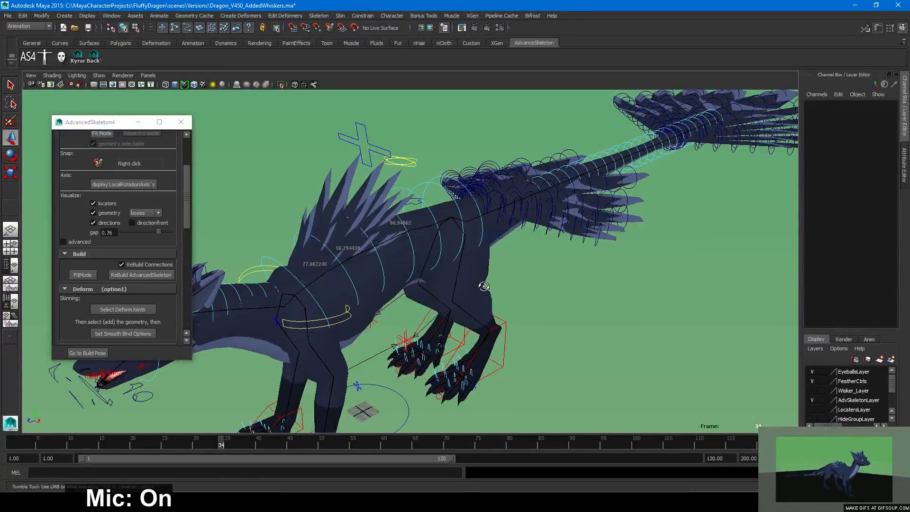
Switch the dragon rig back to Fit Mode
alt+drag(483, 286, 528, 292)
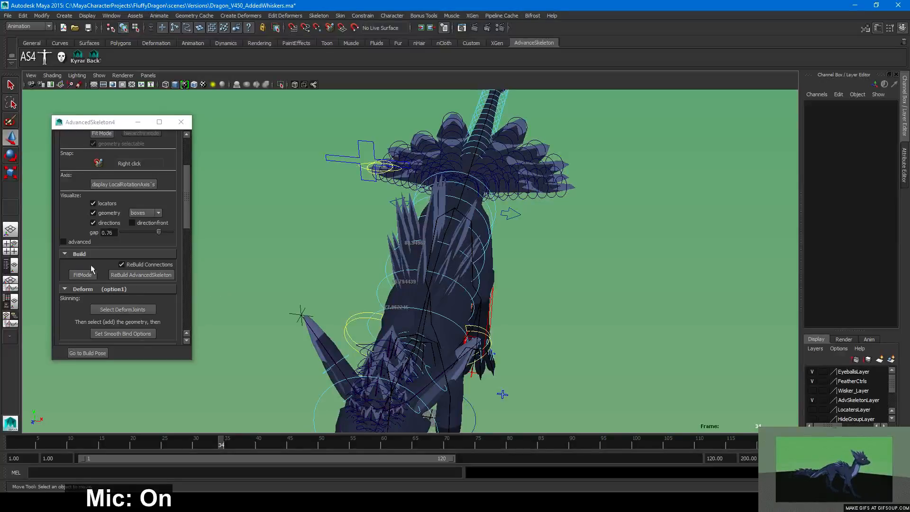
scroll(73, 238, up, 2)
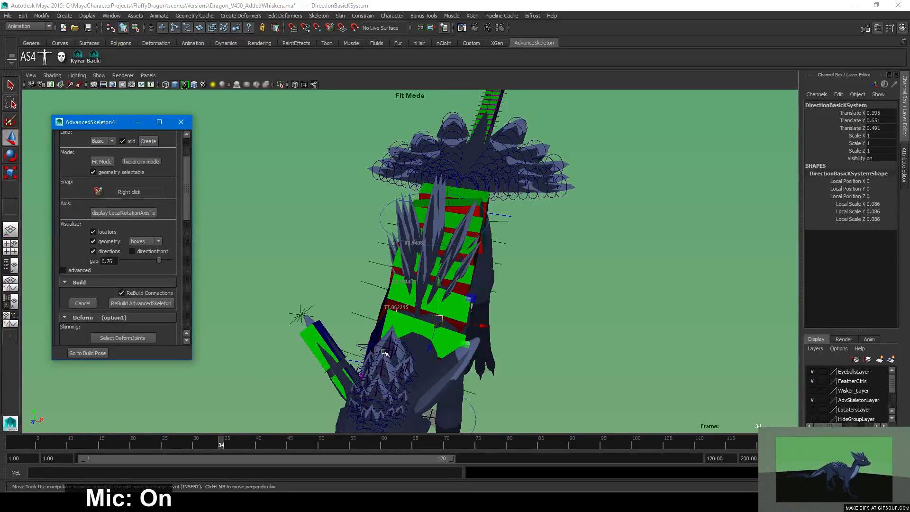
Switch the viewport to wireframe and select the Neck3Box geometry, moving up to its parent Neck3 joint
alt+drag(376, 350, 403, 352)
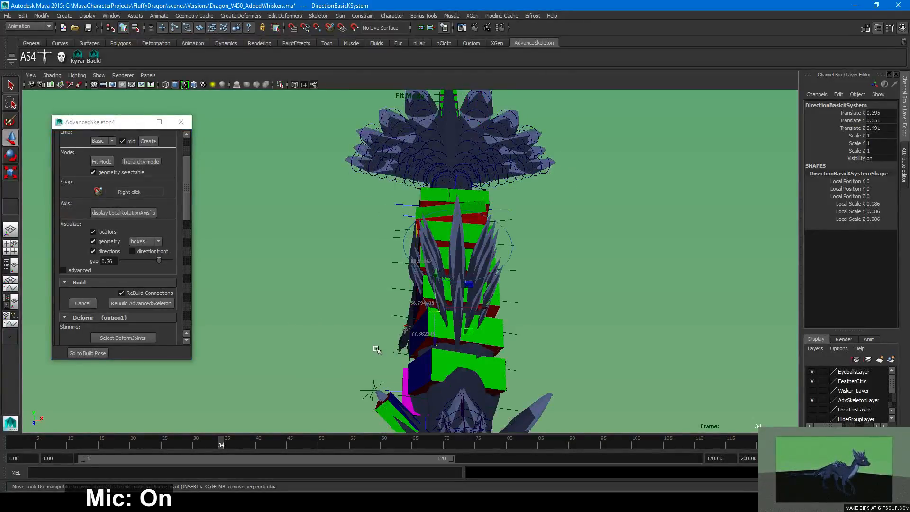
scroll(377, 350, up, 2)
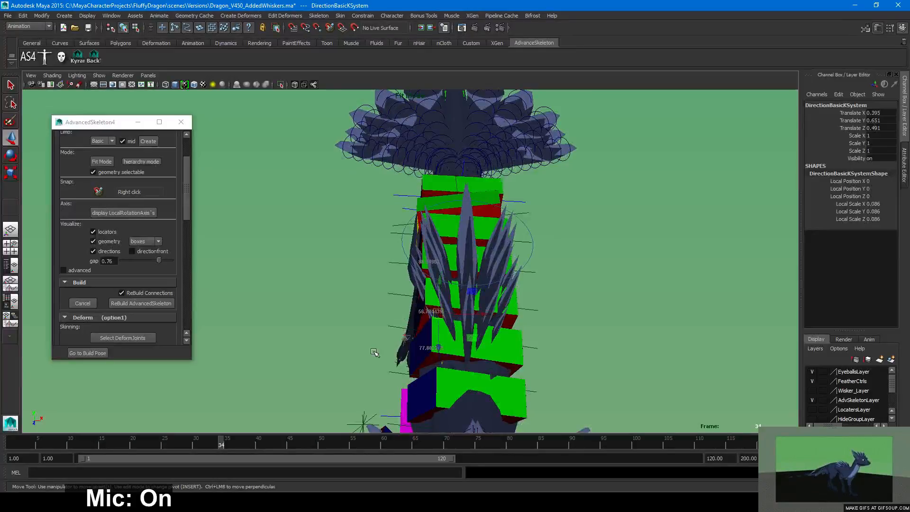
scroll(374, 351, up, 1)
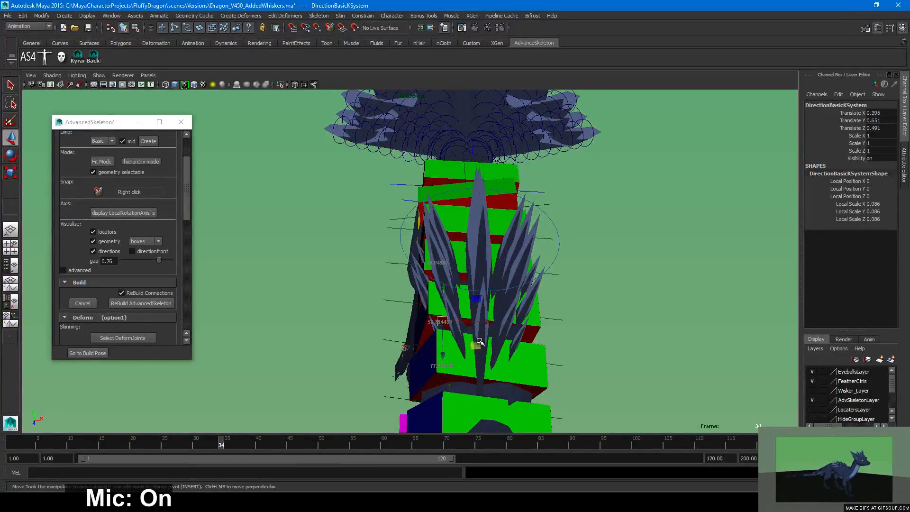
alt+drag(489, 338, 611, 337)
alt+middle_drag(611, 337, 479, 344)
alt+right_drag(478, 344, 547, 354)
key(4)
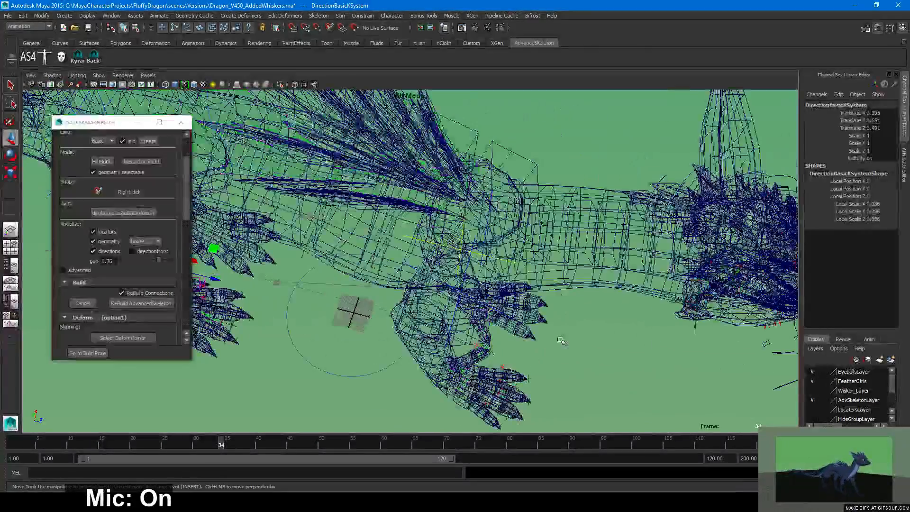
click(585, 263)
key(w)
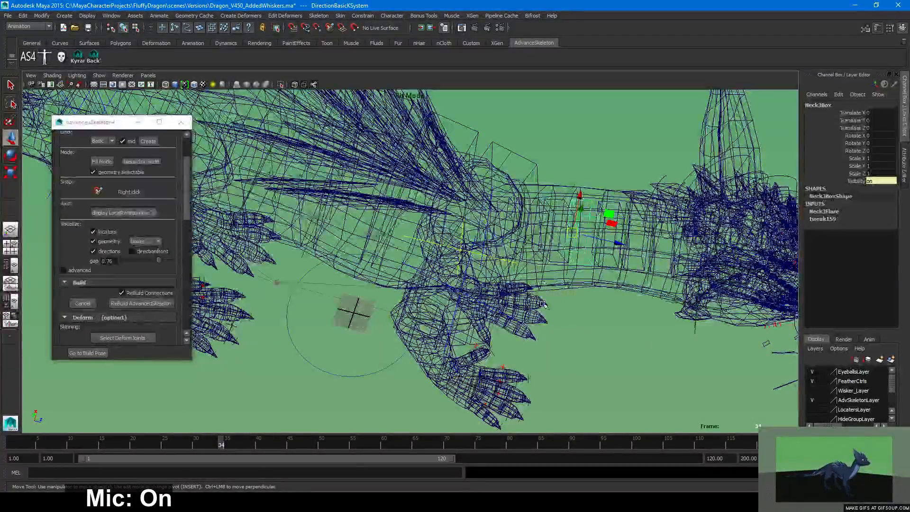
alt+middle_drag(576, 287, 528, 310)
alt+drag(528, 310, 39, 420)
alt+drag(376, 232, 529, 294)
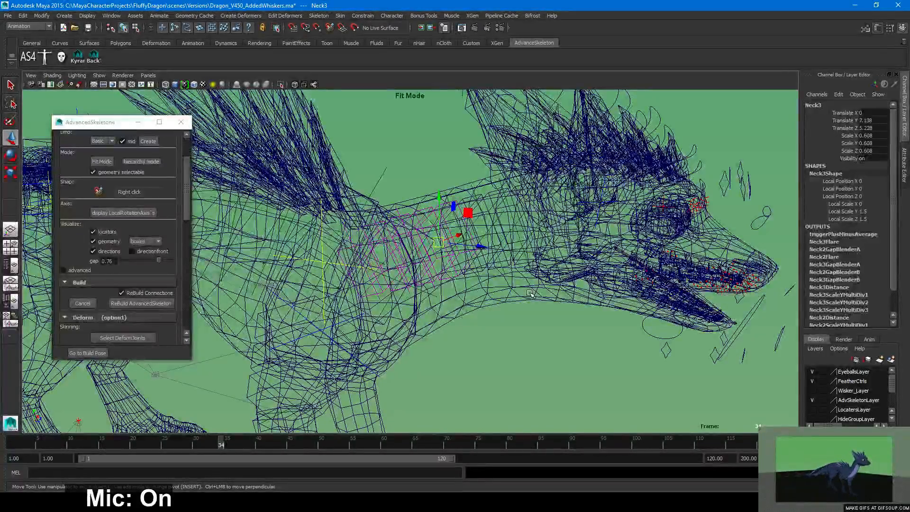
Return the viewport to shaded display, inspect the Neck3 joint on the dragon and clear the selection
mouse_move(568, 250)
alt+mouse_down()
mouse_move(467, 279)
mouse_move(504, 283)
mouse_move(549, 265)
mouse_move(588, 282)
mouse_move(591, 272)
mouse_move(576, 277)
alt+mouse_up()
key(5)
alt+right_drag(577, 276, 485, 268)
alt+middle_drag(485, 268, 516, 292)
alt+right_drag(517, 291, 584, 300)
alt+drag(584, 299, 273, 304)
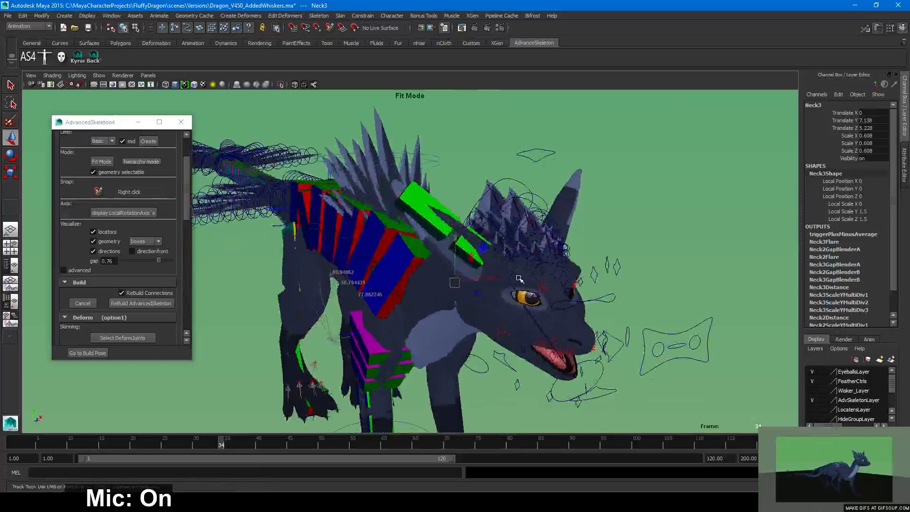
click(245, 275)
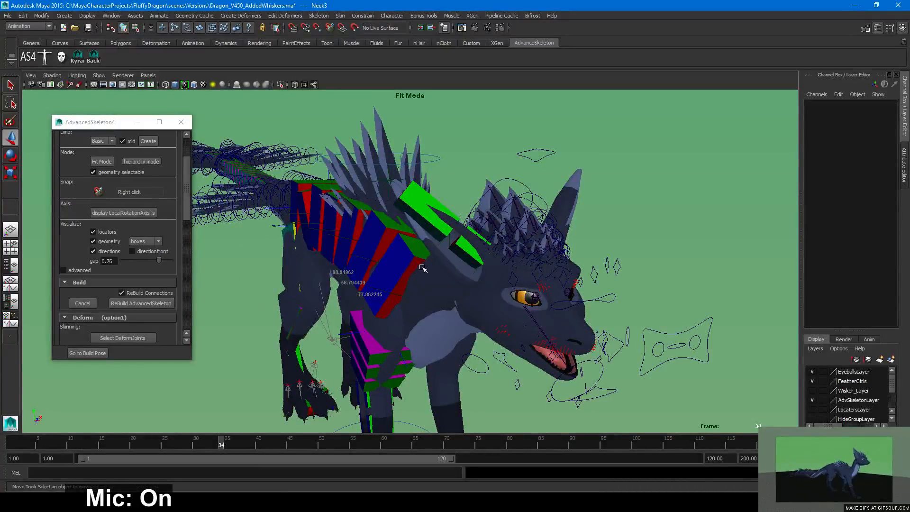
Examine the fit skeleton's spine, chest and leg boxes from the side and close the AdvancedSkeleton window
alt+drag(441, 260, 430, 260)
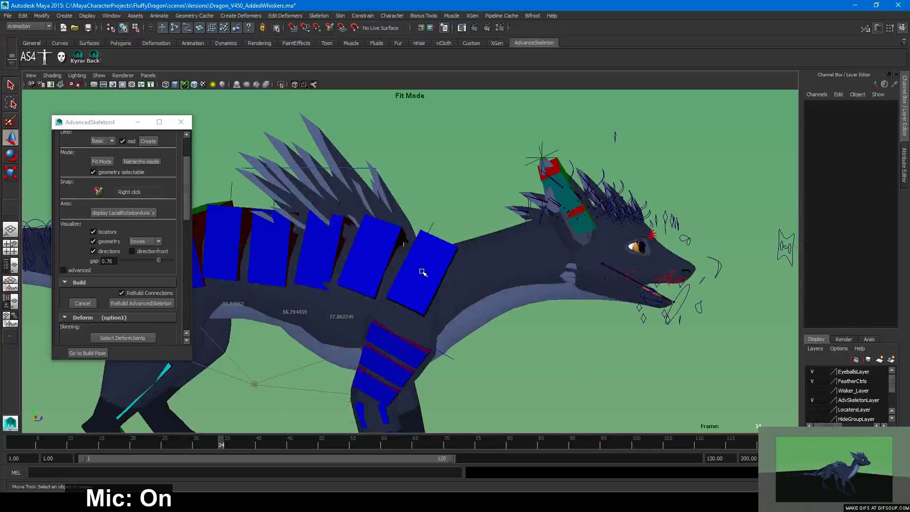
scroll(424, 263, down, 3)
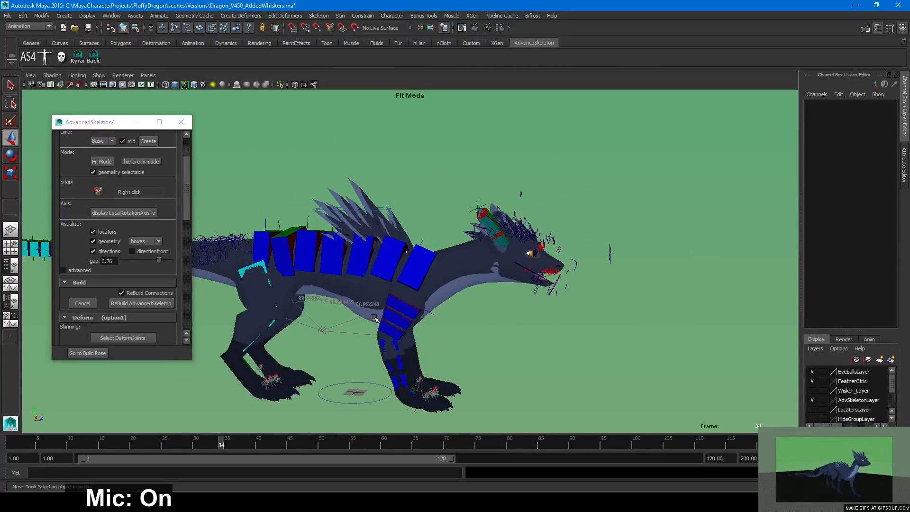
scroll(452, 322, up, 2)
scroll(452, 322, up, 1)
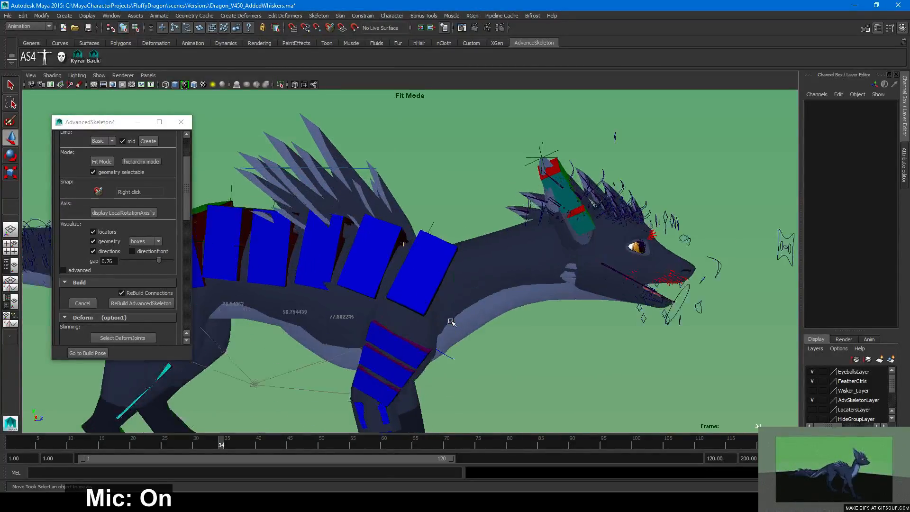
scroll(452, 323, down, 1)
scroll(452, 322, up, 2)
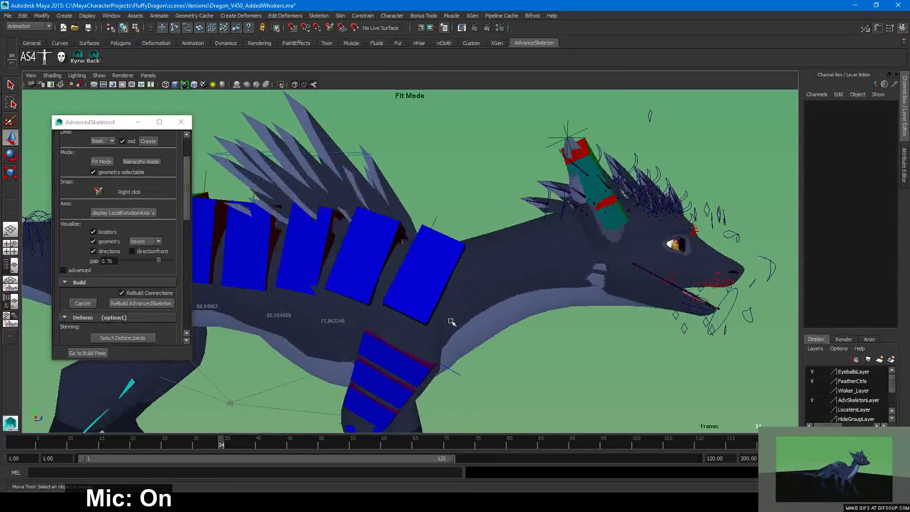
alt+drag(497, 320, 445, 316)
click(180, 122)
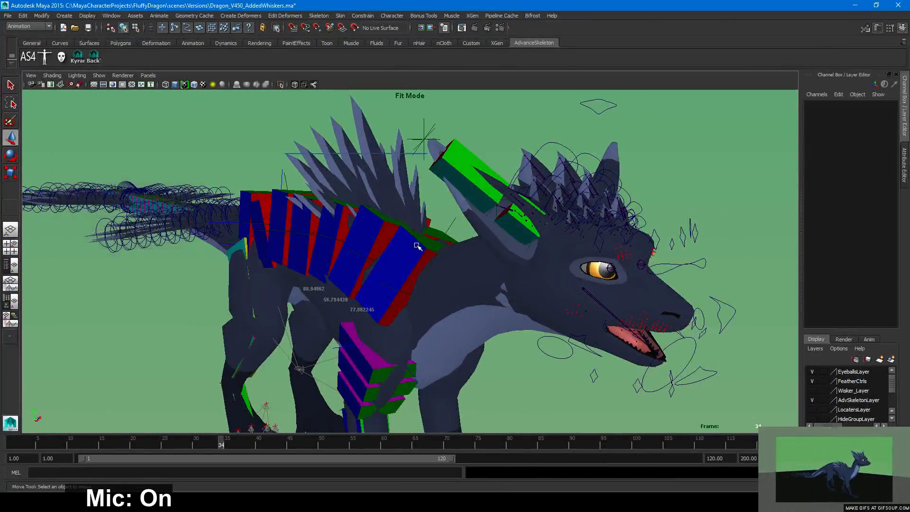
Select the dragon's BodyMesh to inspect its wireframe, and clear the selection
alt+drag(517, 263, 445, 314)
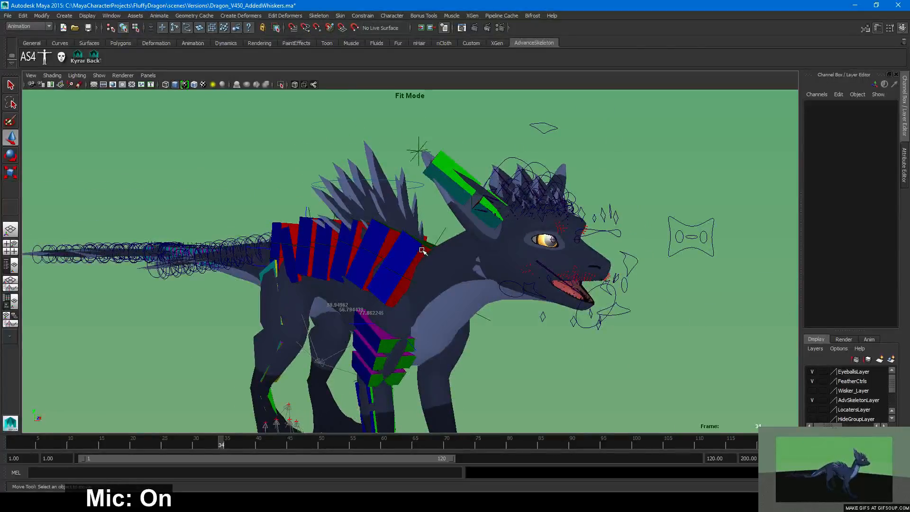
click(446, 313)
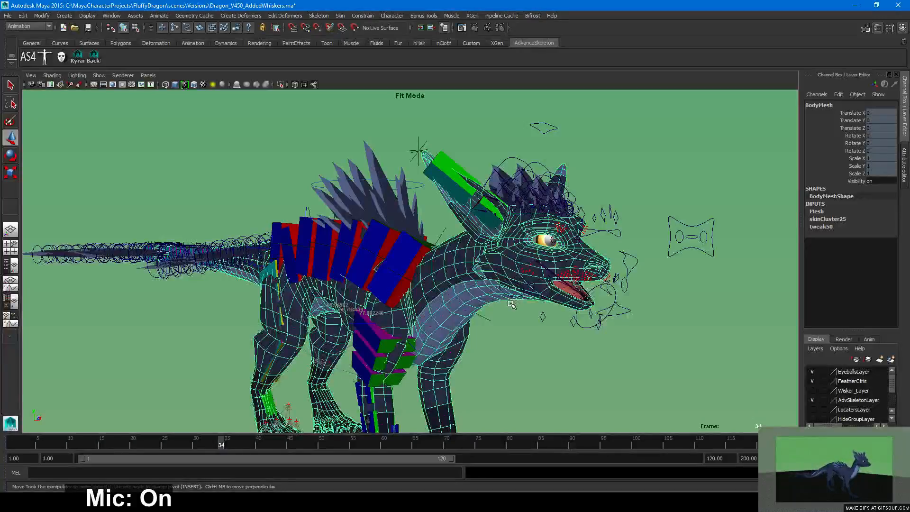
alt+drag(512, 306, 491, 279)
click(484, 342)
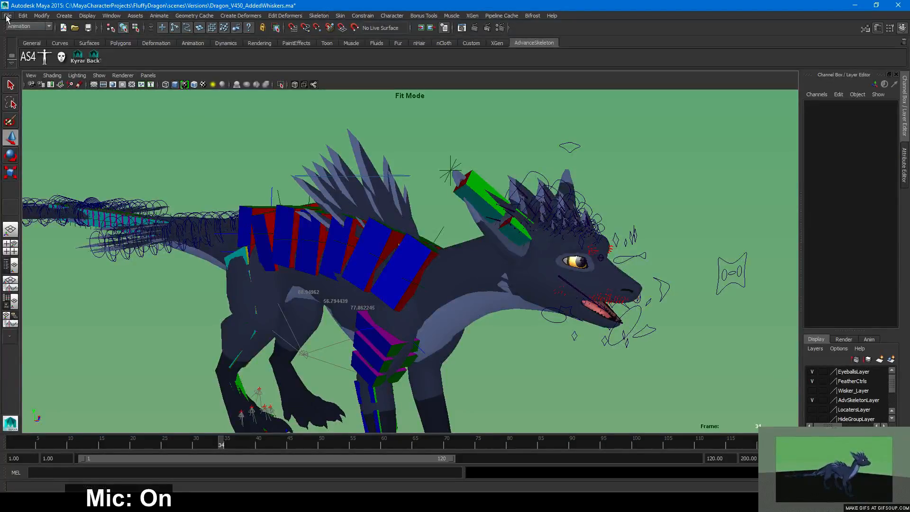
Browse the scene files in the Versions folder and its parent scenes folder, pick KyranDragon_Rig.mb, and return to Versions
click(8, 16)
click(25, 38)
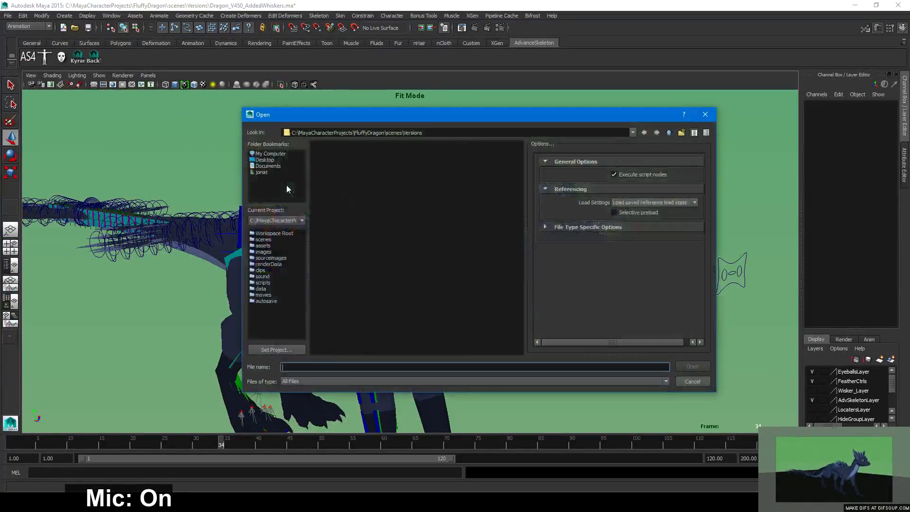
drag(323, 351, 509, 352)
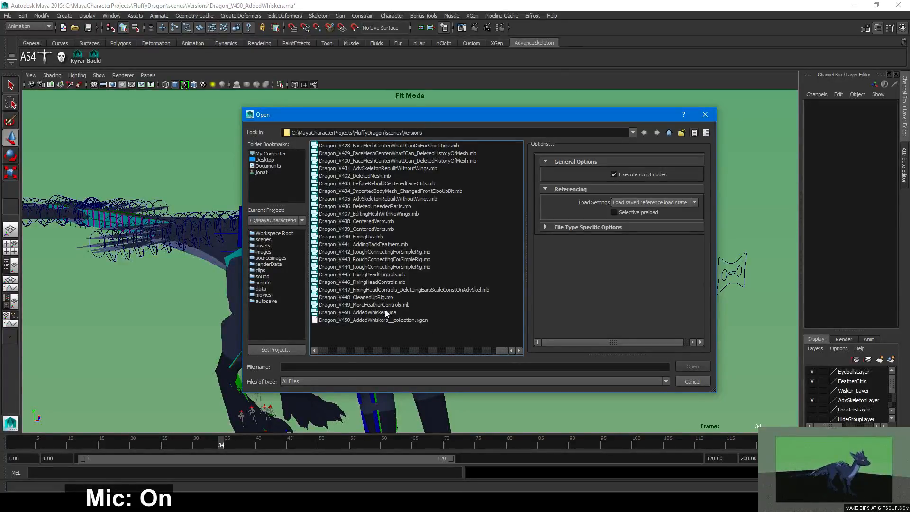
click(670, 132)
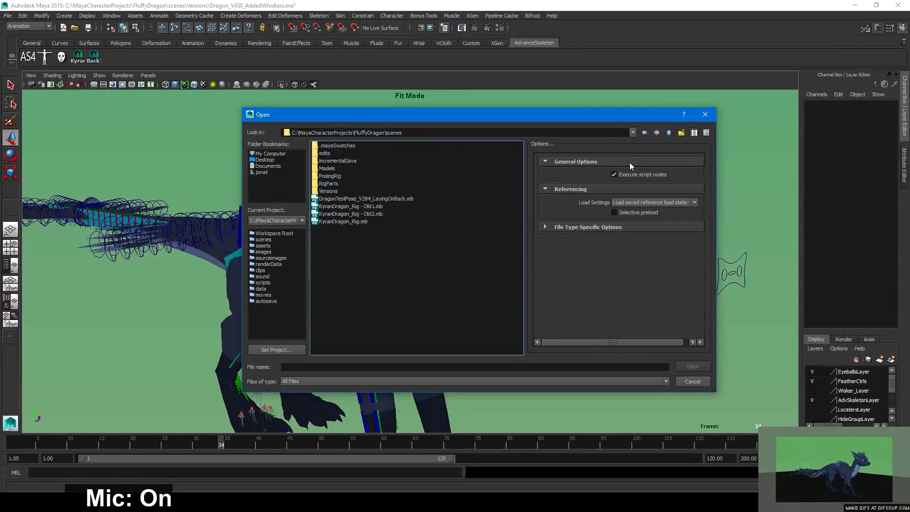
click(342, 222)
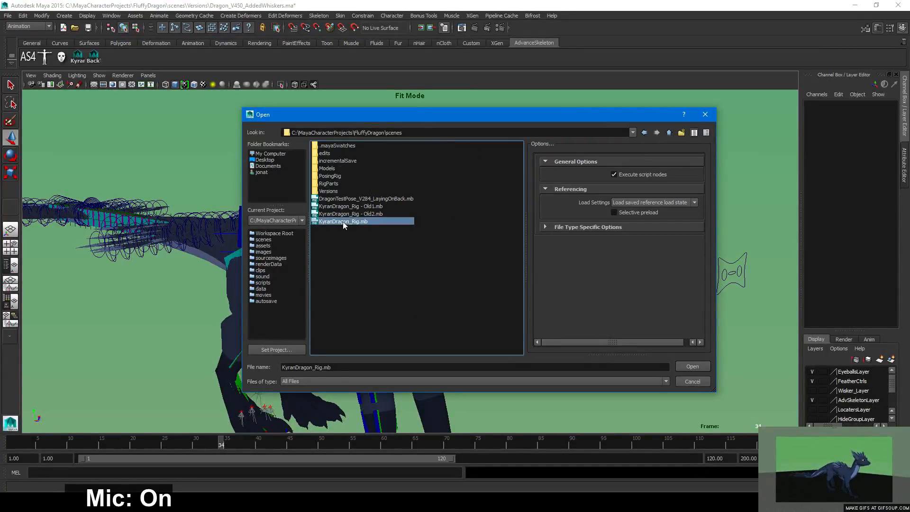
click(328, 191)
double_click(328, 191)
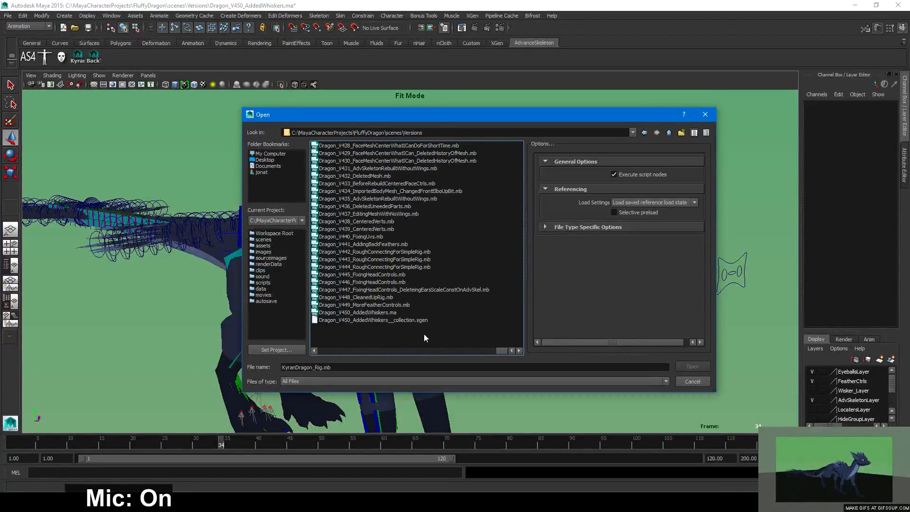
drag(416, 118, 537, 118)
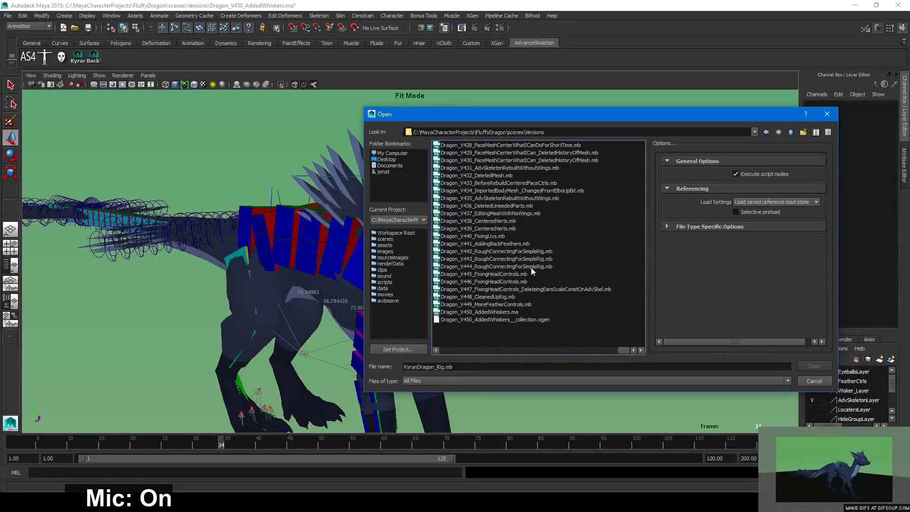
Open Dragon_V441_AddingBackFeathers.mb without saving the changes to the current scene
click(490, 246)
click(801, 368)
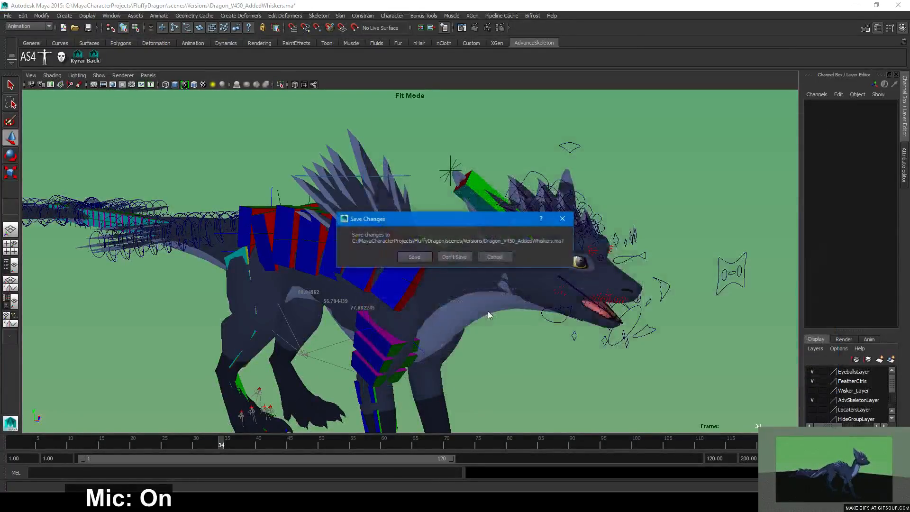
click(453, 255)
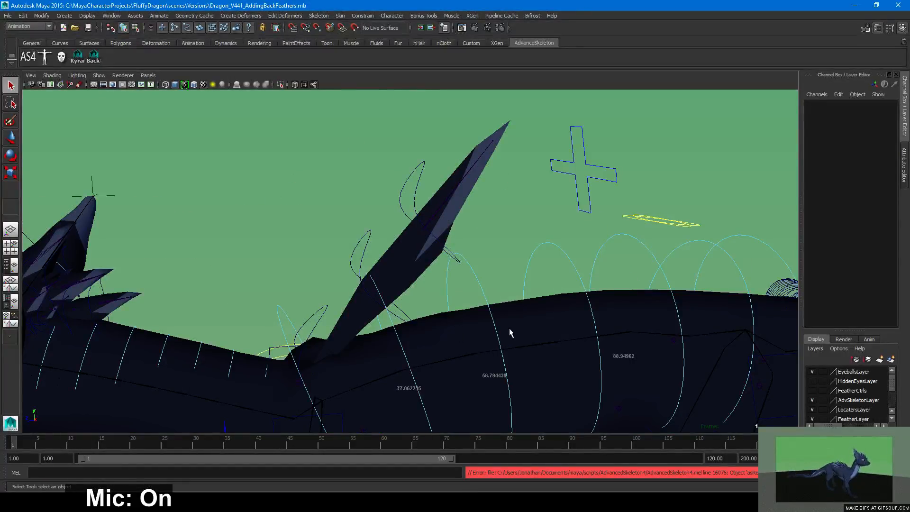
Put the V441 dragon rig into AdvancedSkeleton Fit Mode and examine the boxes along its spine
alt+right_drag(509, 331, 271, 316)
alt+drag(270, 317, 368, 337)
alt+right_drag(368, 336, 464, 332)
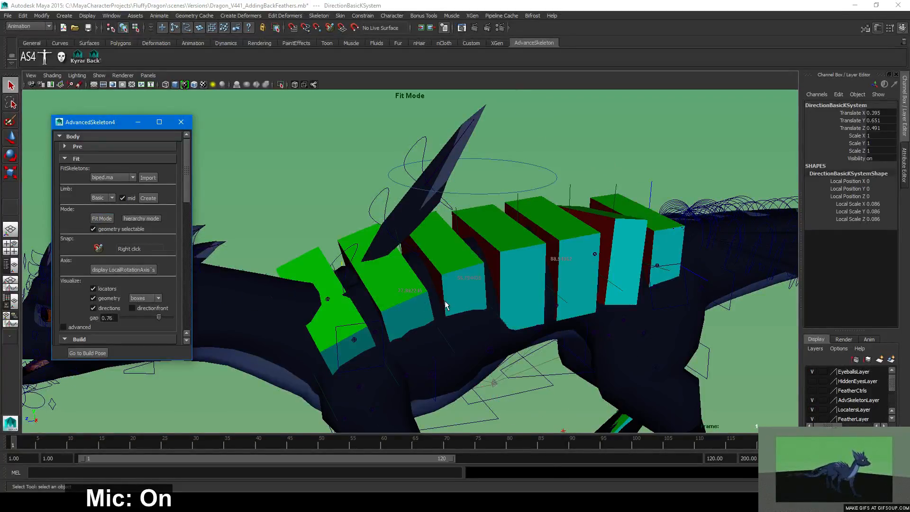
alt+drag(445, 304, 484, 311)
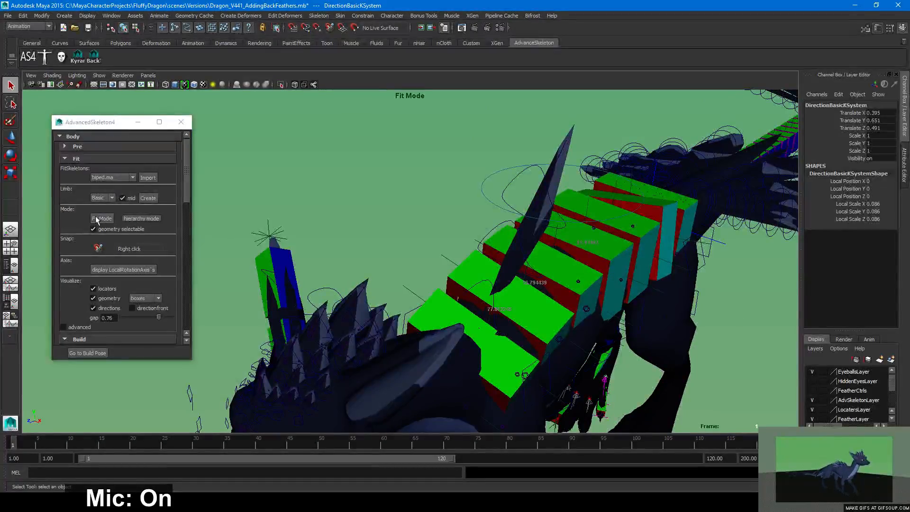
Take the V441 rig out of Fit Mode and close the AdvancedSkeleton window
click(181, 126)
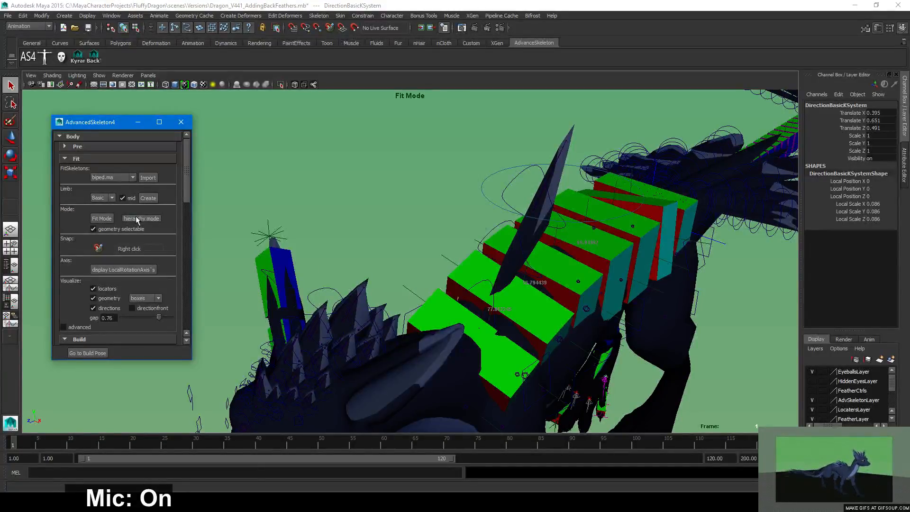
alt+drag(440, 254, 536, 258)
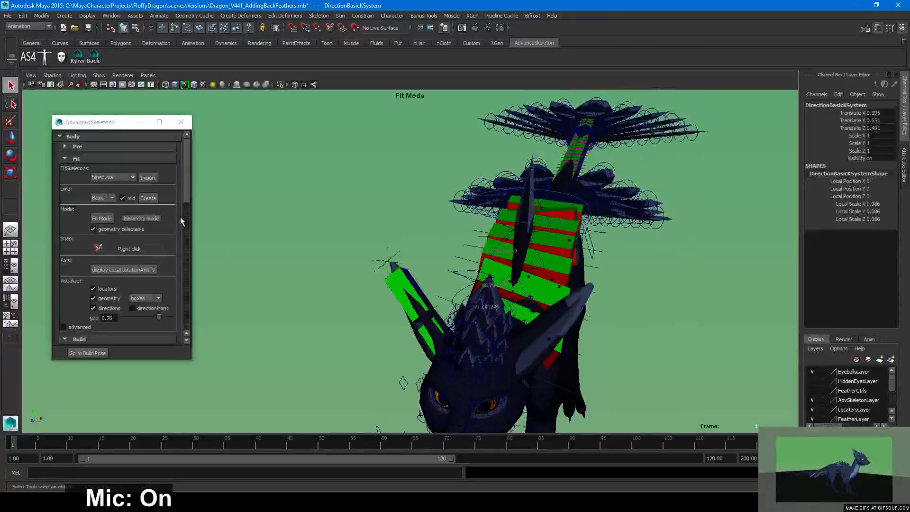
click(101, 218)
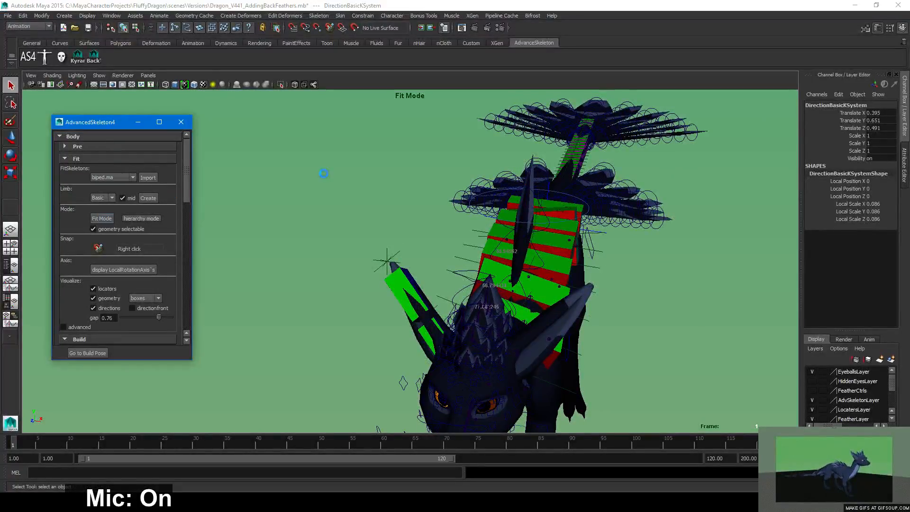
click(180, 122)
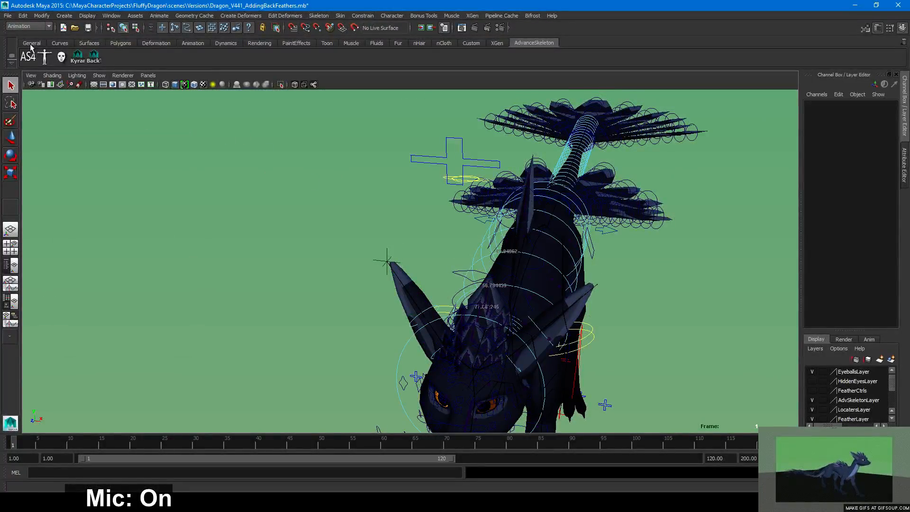
Open Dragon_V439_CenteredVerts.mb from the Versions folder without saving the V441 scene
click(8, 15)
click(19, 40)
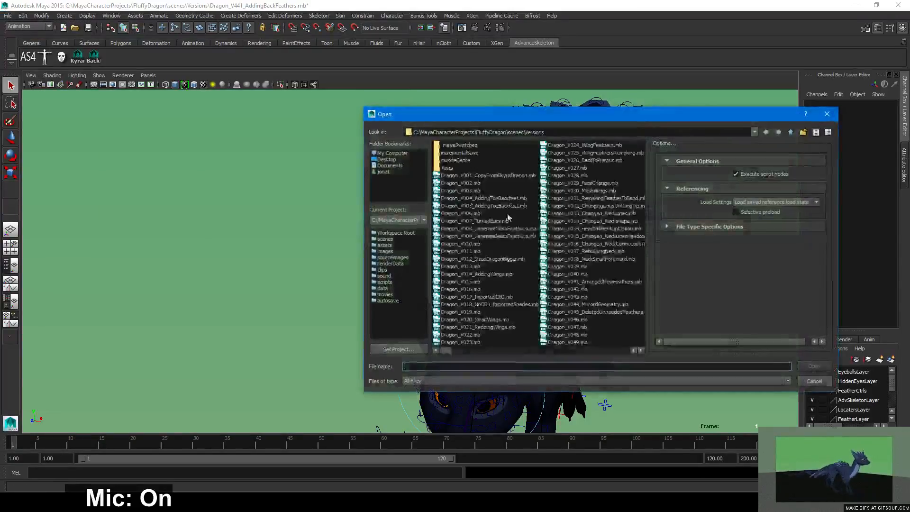
drag(517, 355, 623, 354)
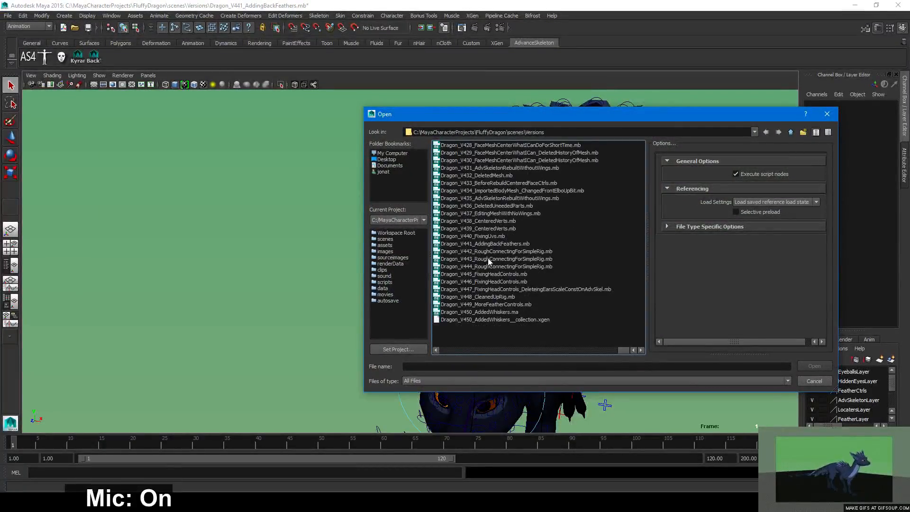
click(491, 228)
click(814, 365)
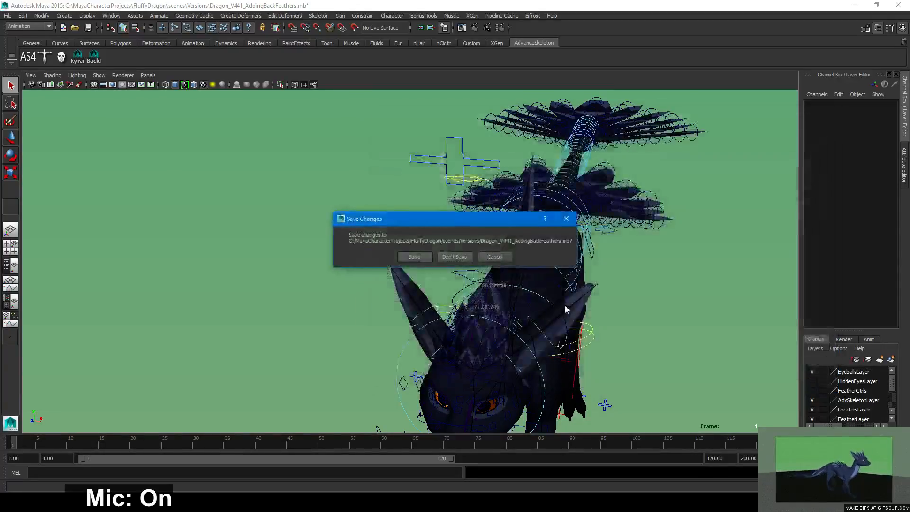
click(462, 257)
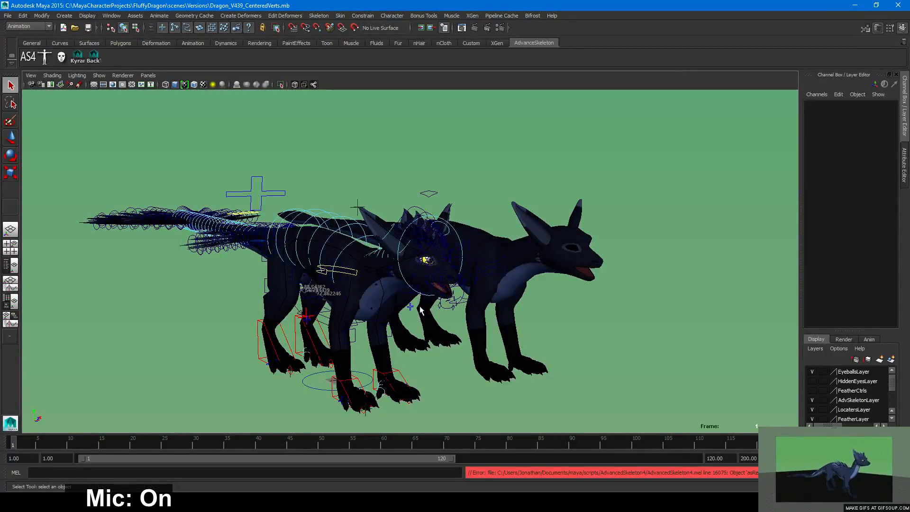
Select the rigged dragon's BodyMesh and open the Component Editor
scroll(417, 324, up, 4)
click(457, 275)
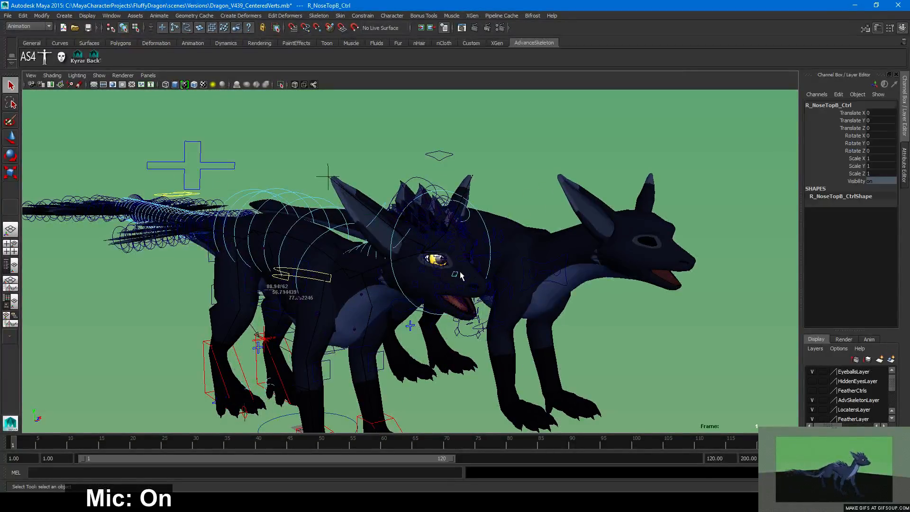
click(463, 277)
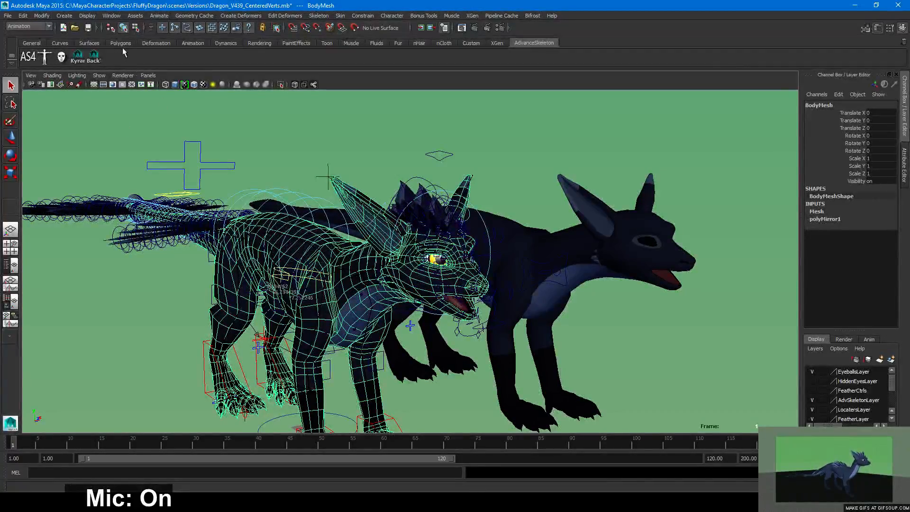
click(110, 18)
mouse_move(142, 29)
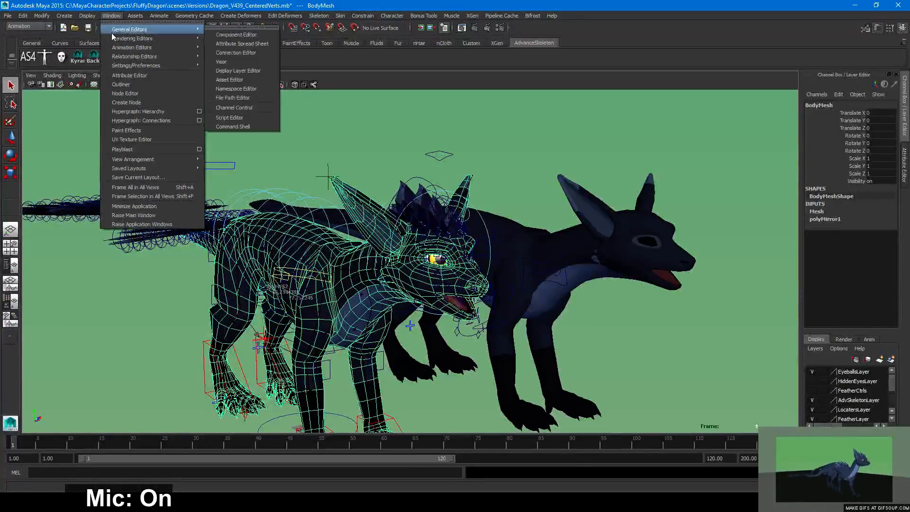
click(223, 31)
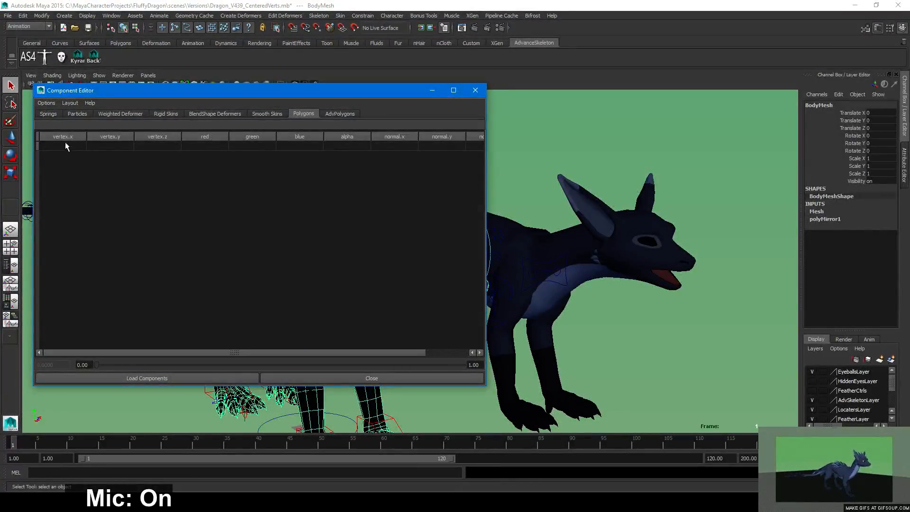
Inspect the coordinates of a vertex on top of the unrigged dragon copy's head
click(576, 233)
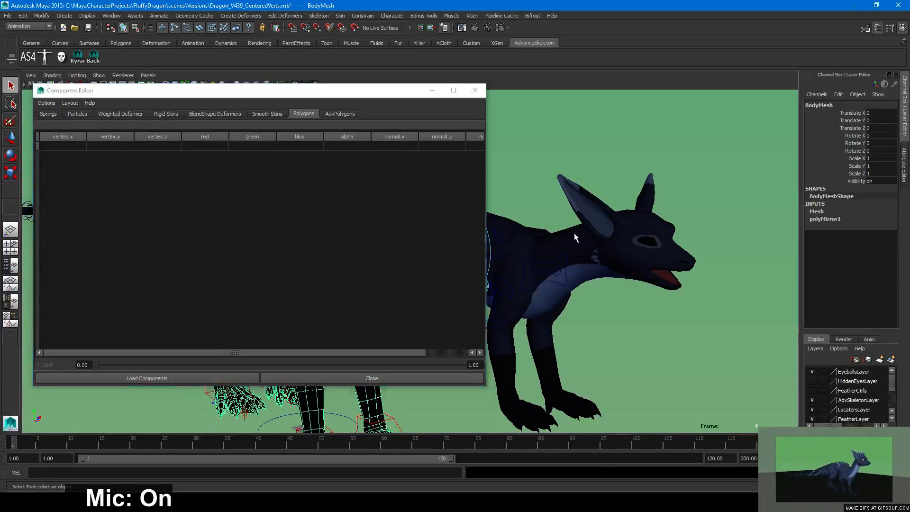
right_drag(624, 222, 606, 221)
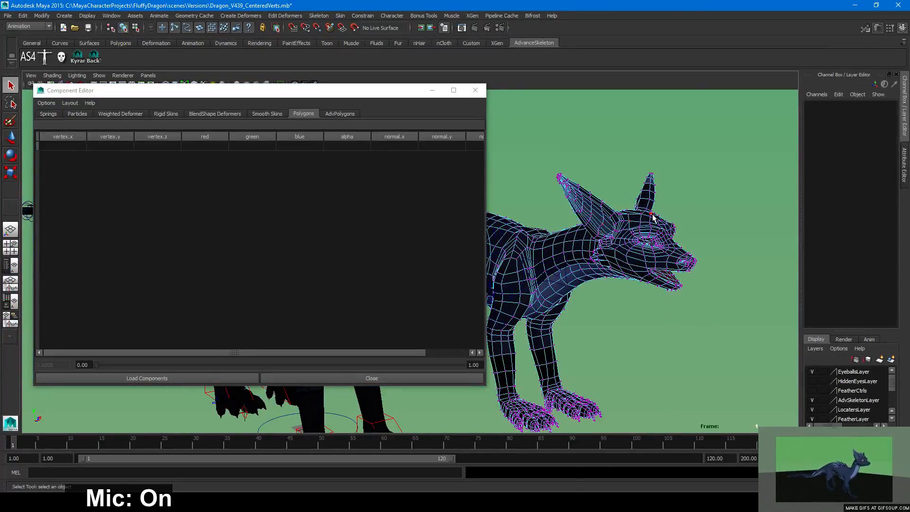
click(649, 214)
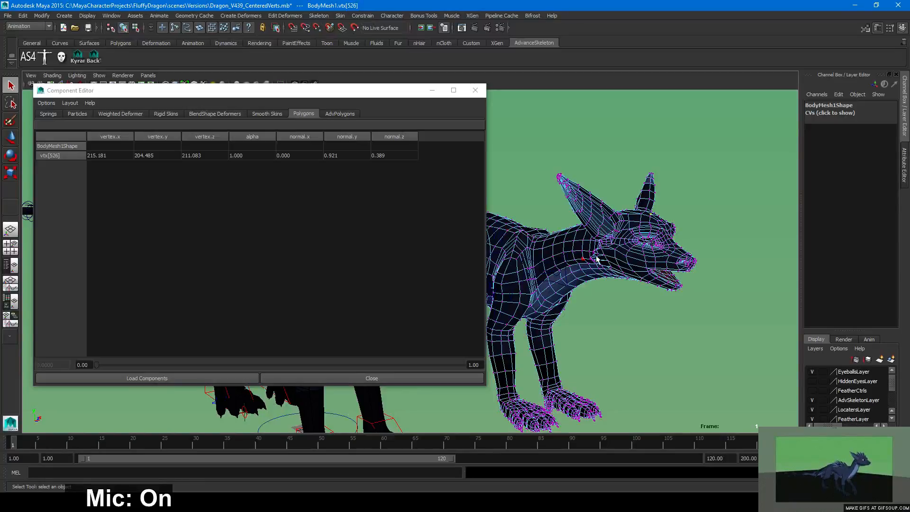
alt+drag(665, 271, 758, 272)
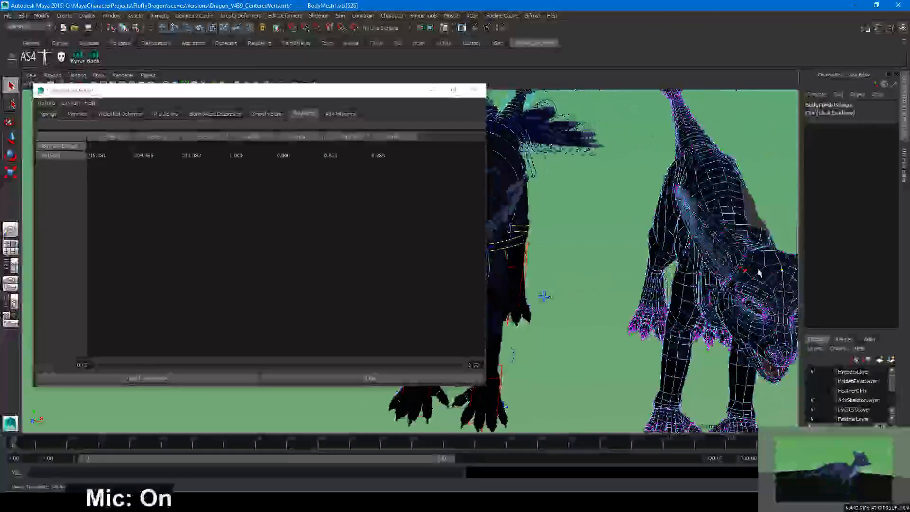
alt+middle_drag(796, 290, 850, 287)
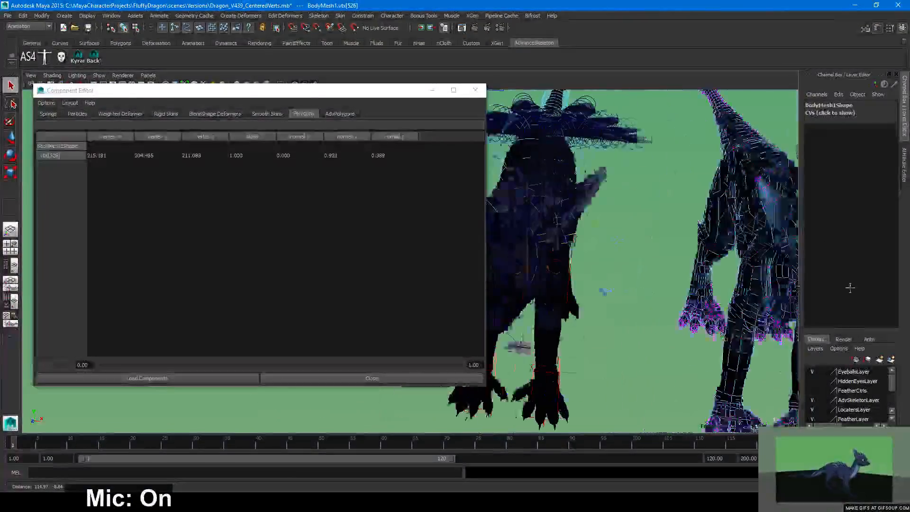
Put the rigged dragon's body mesh in vertex mode and inspect the coordinates of the centre vertex between its eyes
click(618, 262)
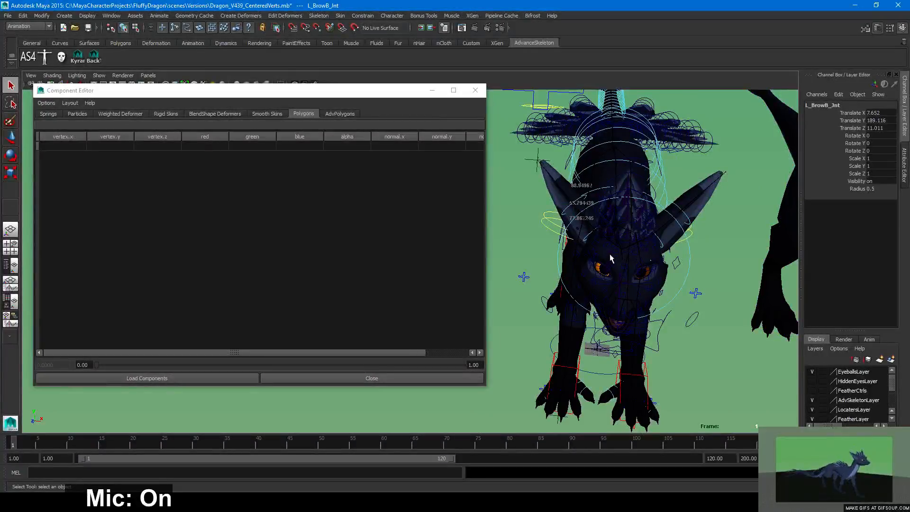
click(601, 260)
right_drag(602, 260, 559, 259)
click(624, 262)
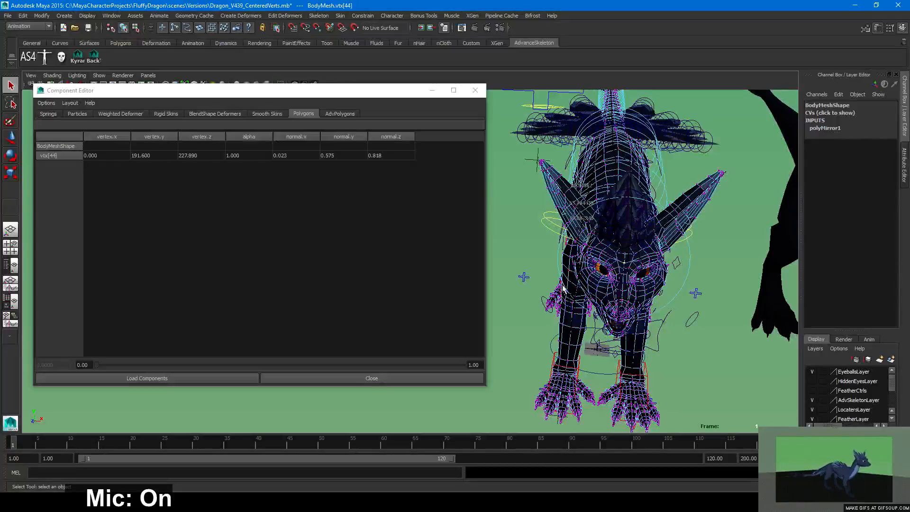
Select the body mesh's full centre edge loop and review its vertex X values in the Component Editor
right_drag(566, 282, 568, 251)
click(625, 279)
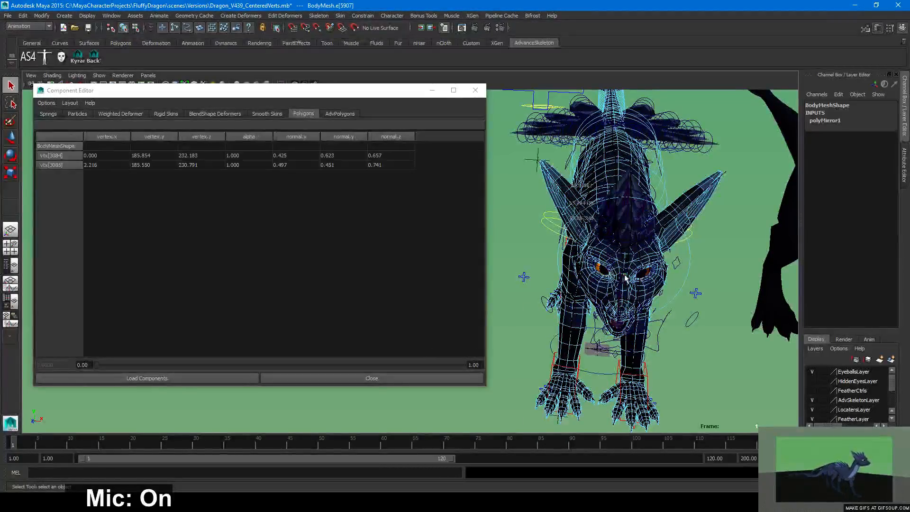
double_click(623, 280)
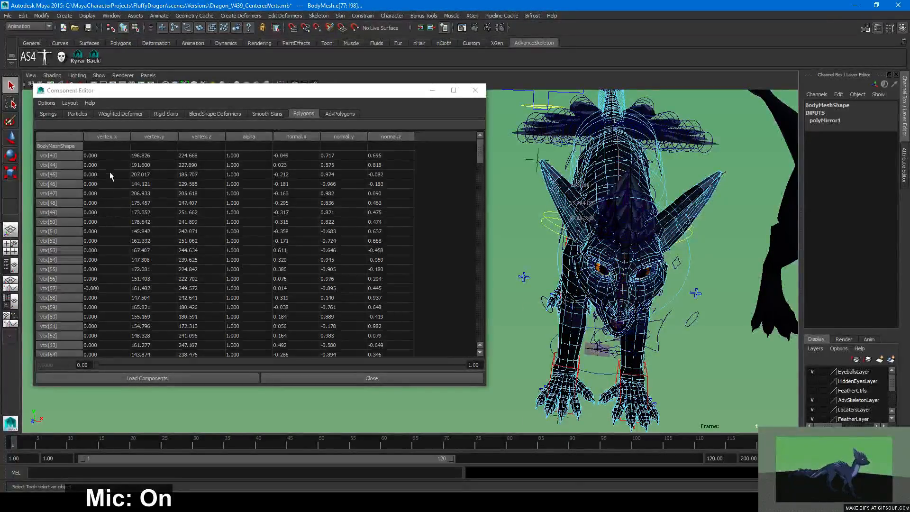
drag(475, 158, 473, 354)
alt+middle_drag(636, 211, 608, 253)
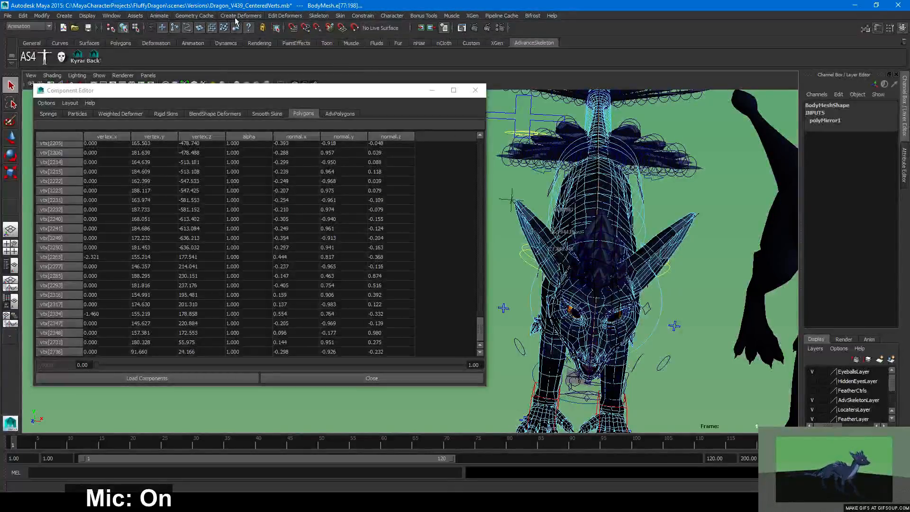
Switch to the Polygons menu set and convert the centre edge loop selection to vertices
click(29, 26)
click(24, 41)
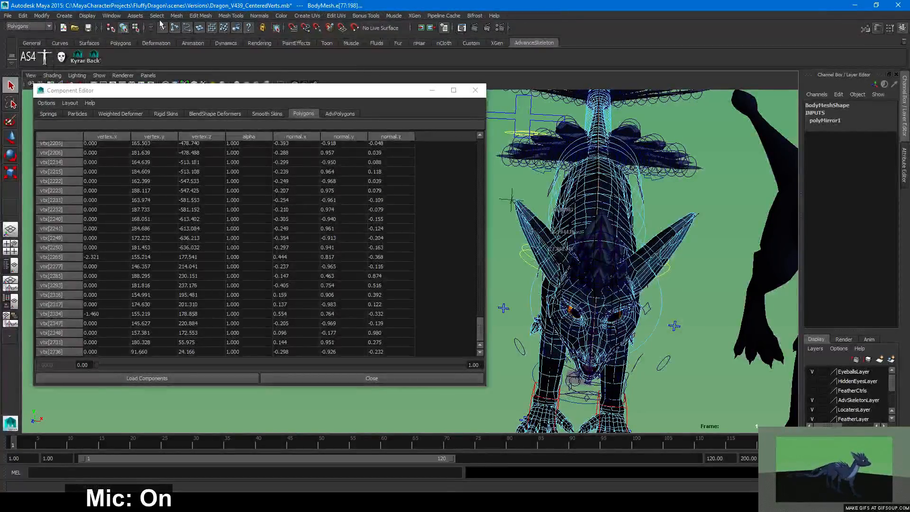
click(156, 15)
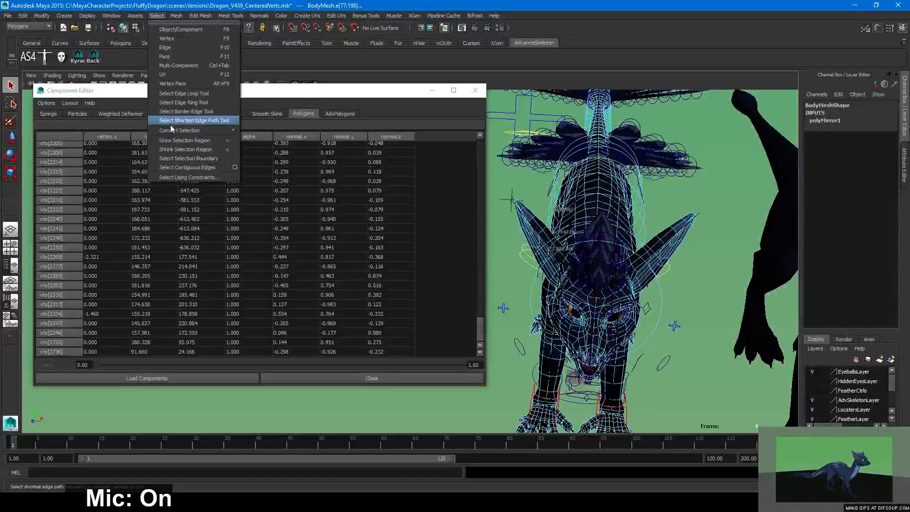
click(262, 135)
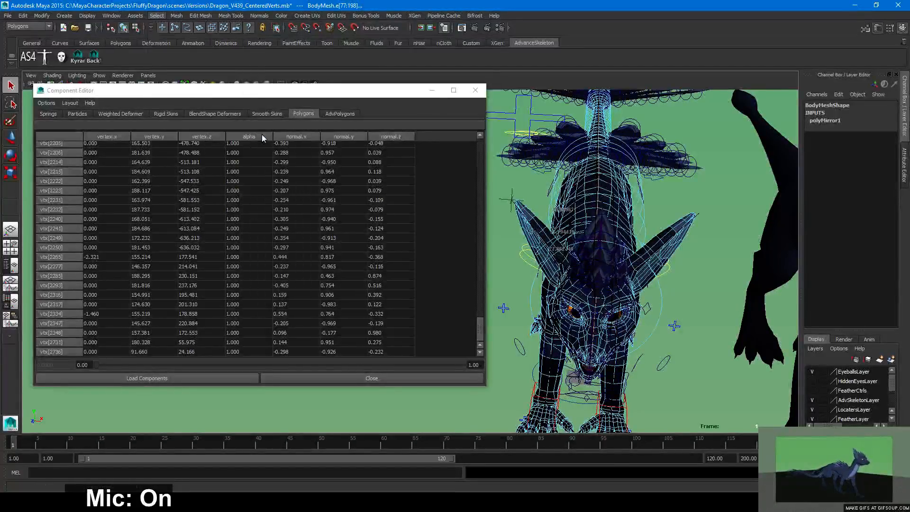
Set the X position of all listed centre-line vertices to 0
drag(480, 162, 481, 331)
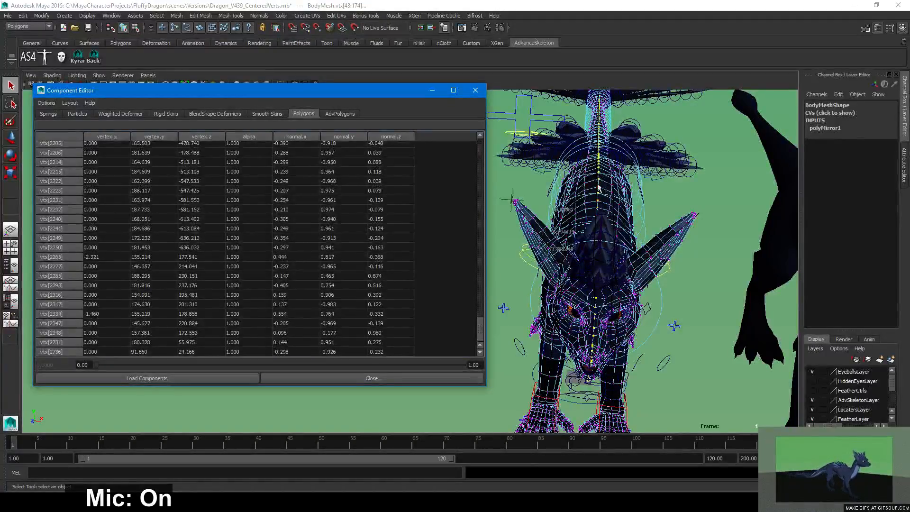
click(481, 269)
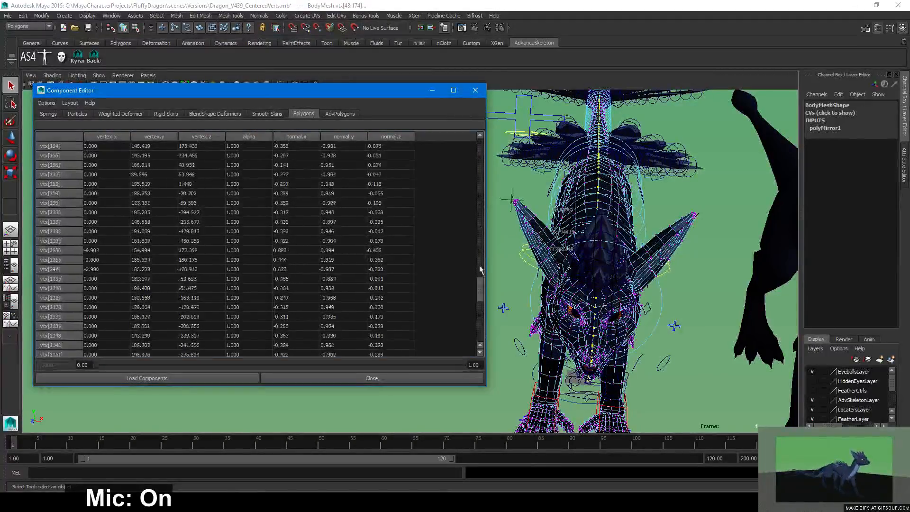
drag(479, 270, 482, 375)
click(103, 155)
shift+click(101, 351)
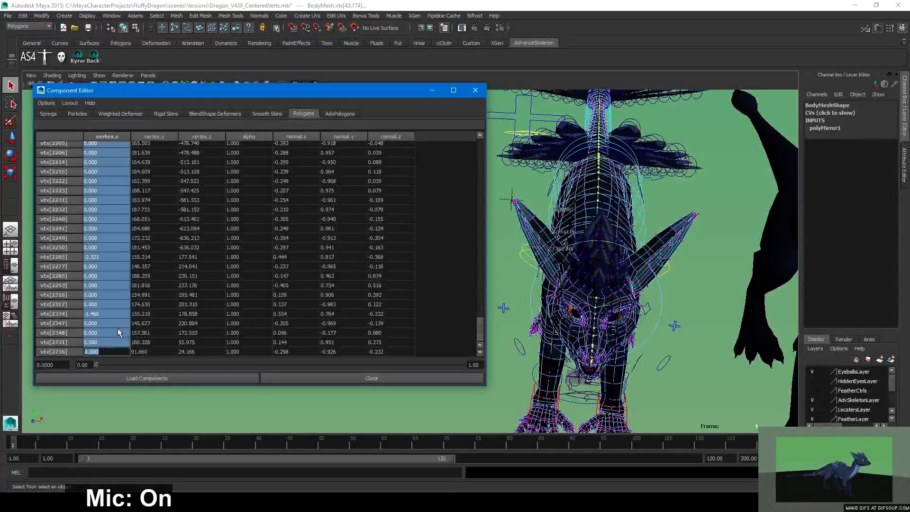
text(0)
key(Return)
Check the centre line in wireframe and shaded display, and close the Component Editor with the body mesh deselected
alt+drag(585, 271, 591, 256)
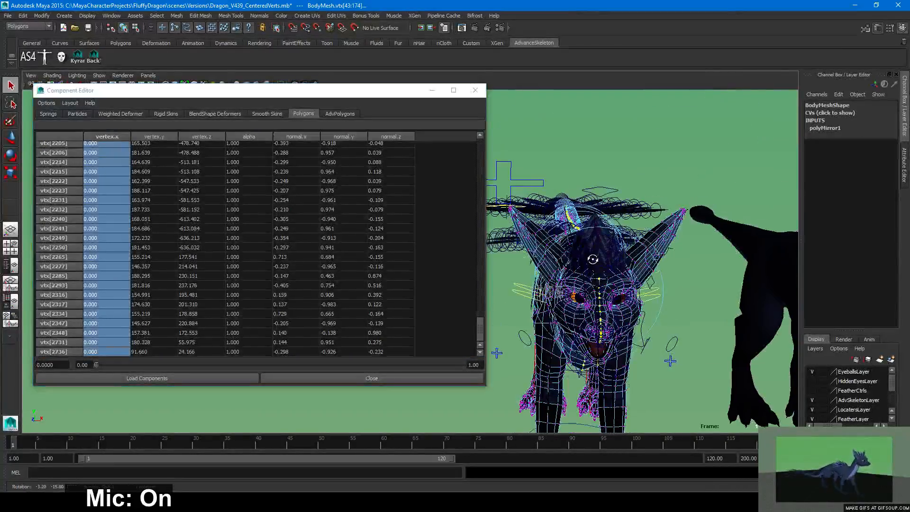
key(4)
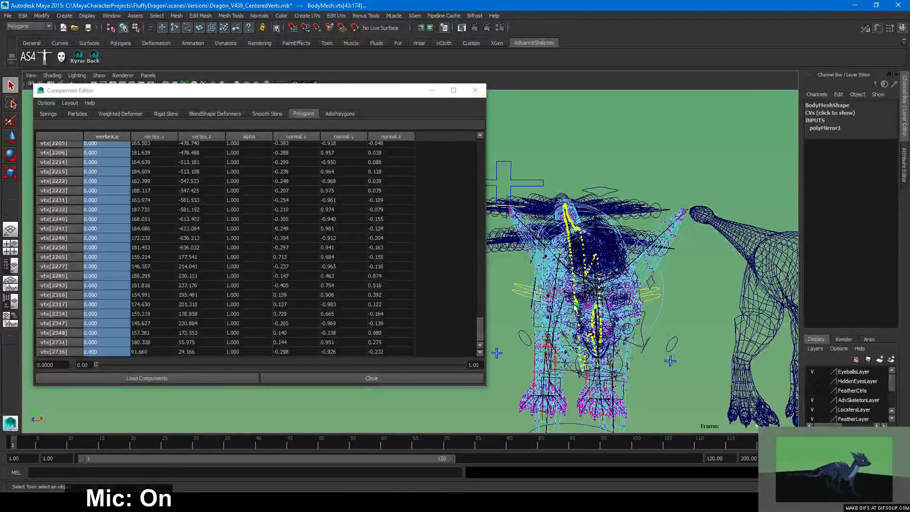
mouse_move(574, 258)
alt+mouse_down()
mouse_move(567, 300)
mouse_move(572, 275)
alt+mouse_up()
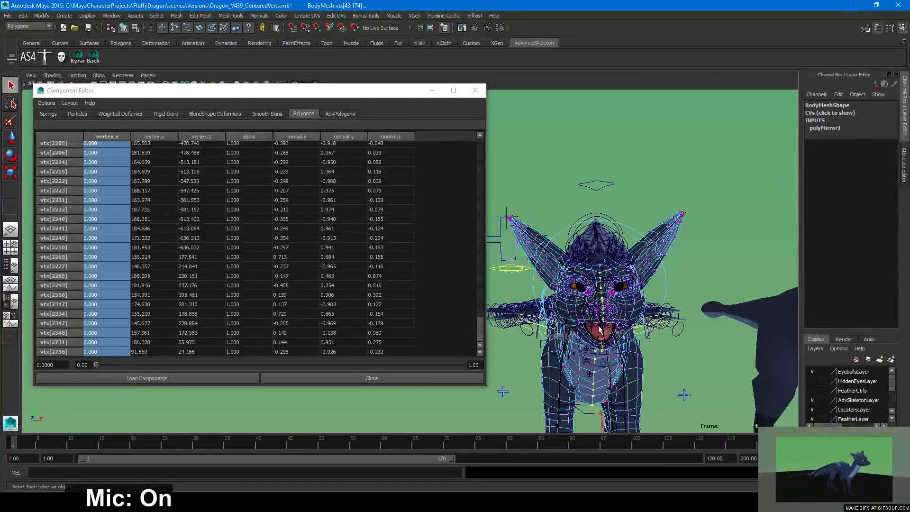
alt+middle_drag(597, 365, 579, 314)
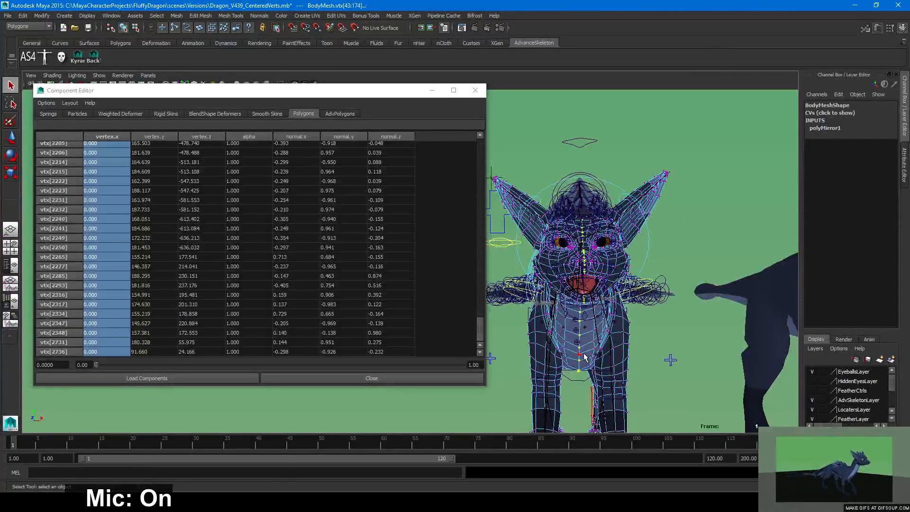
key(F8)
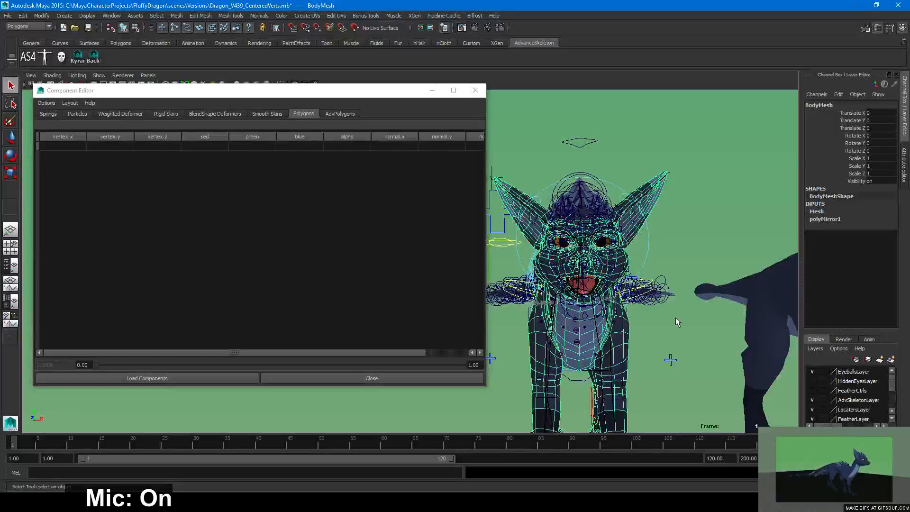
alt+drag(626, 306, 650, 335)
click(667, 320)
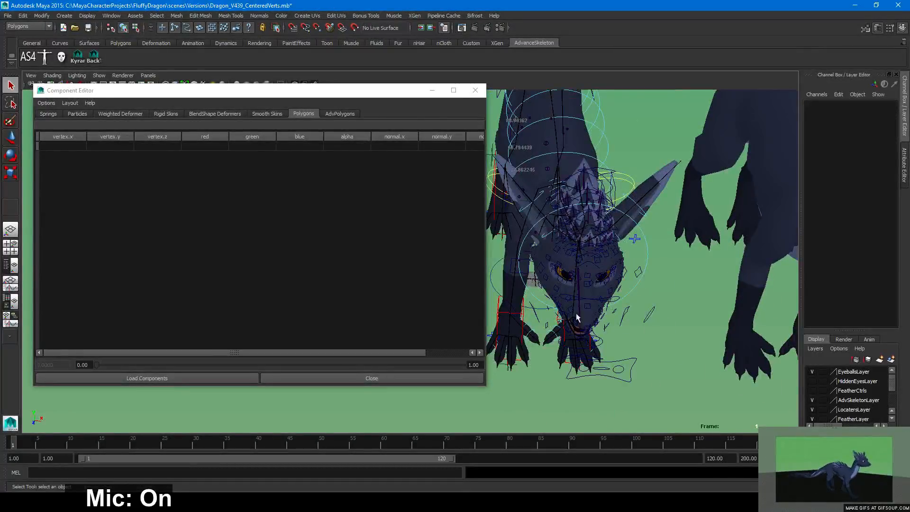
click(475, 90)
alt+drag(484, 265, 495, 245)
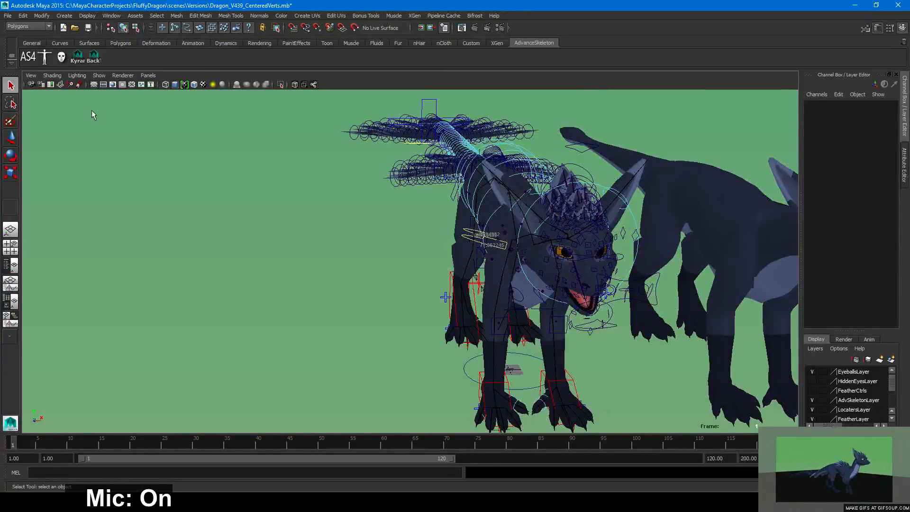
click(112, 16)
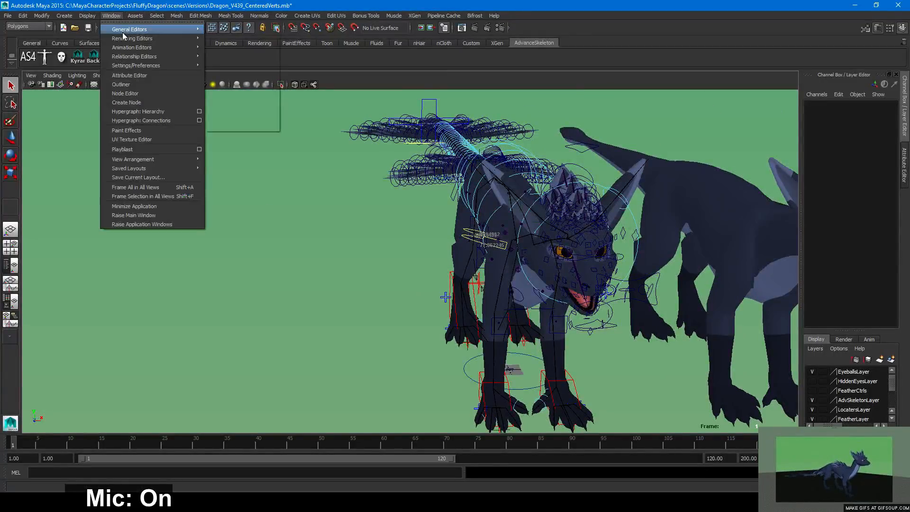
click(113, 17)
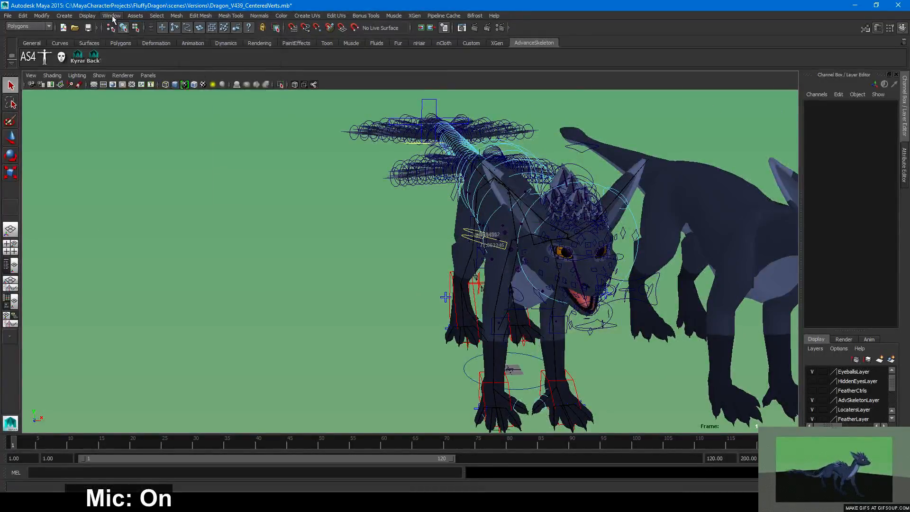
alt+drag(498, 260, 330, 257)
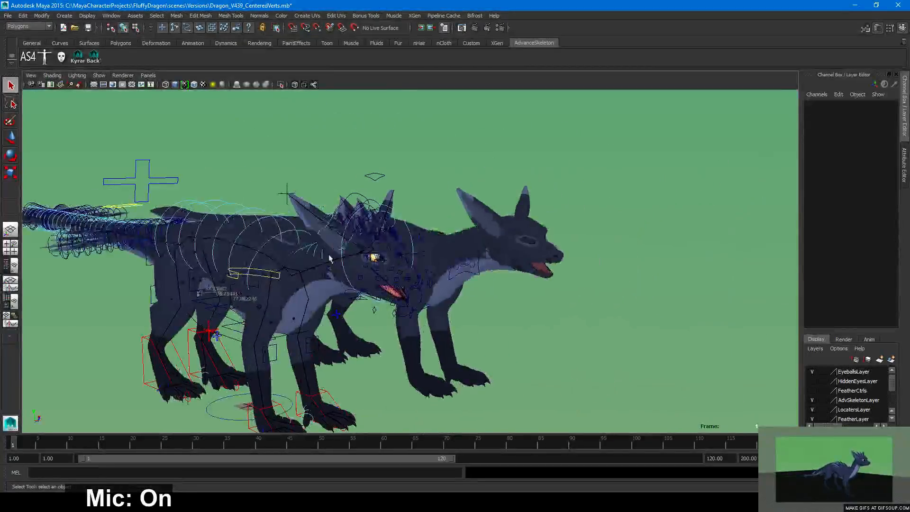
Try to open Dragon_V450_AddedWhiskers__collection.xgen from the Versions folder
click(8, 16)
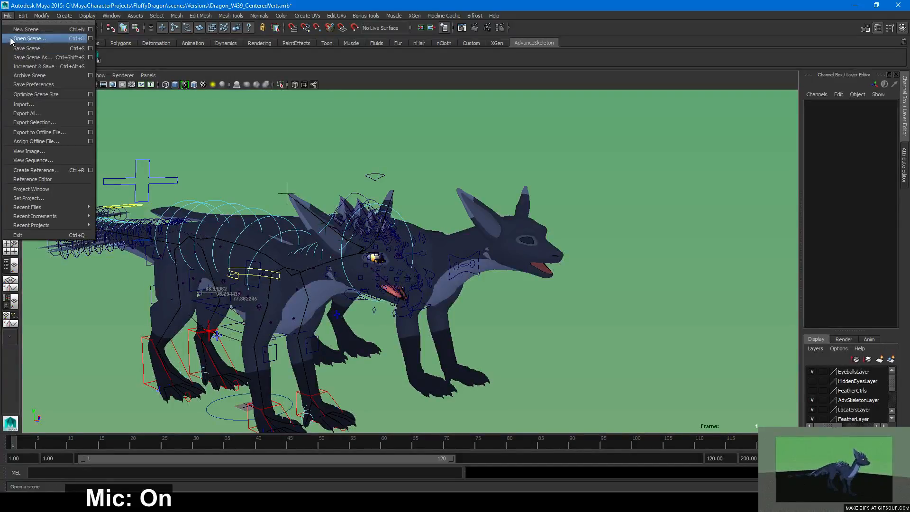
click(12, 39)
drag(448, 349, 639, 358)
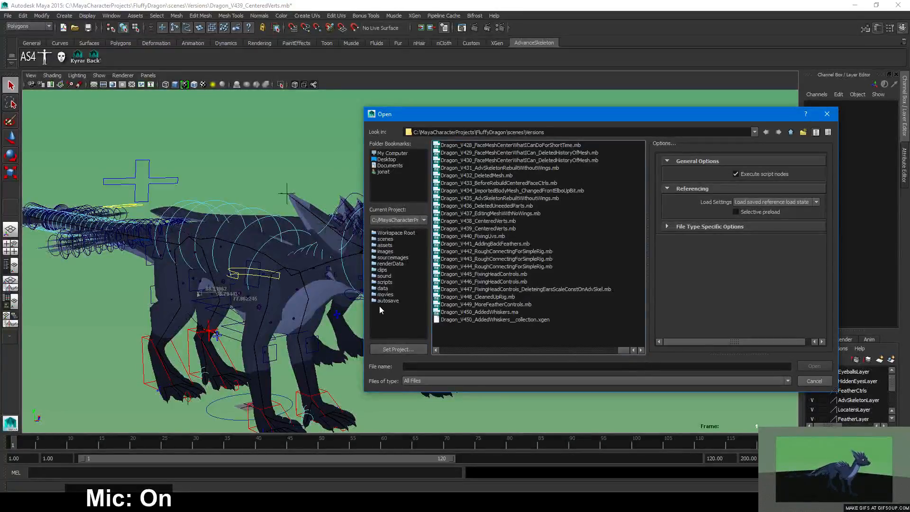
click(556, 320)
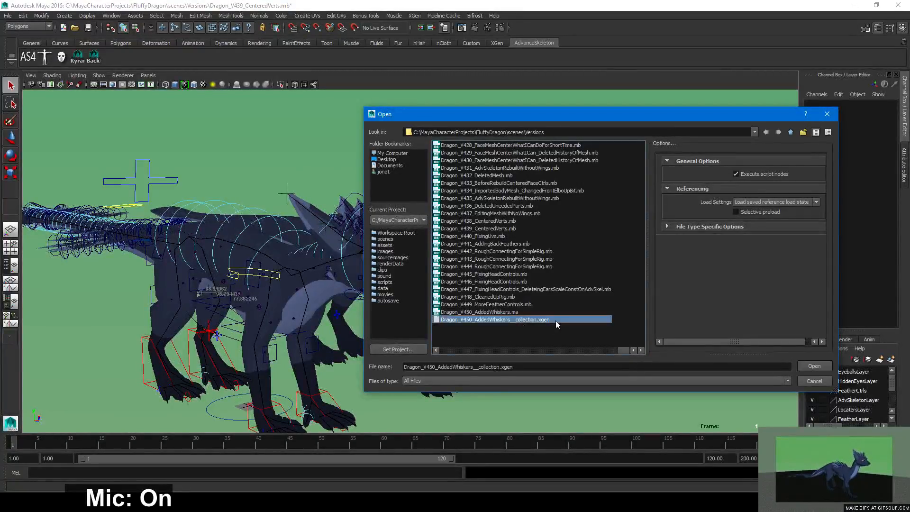
double_click(479, 320)
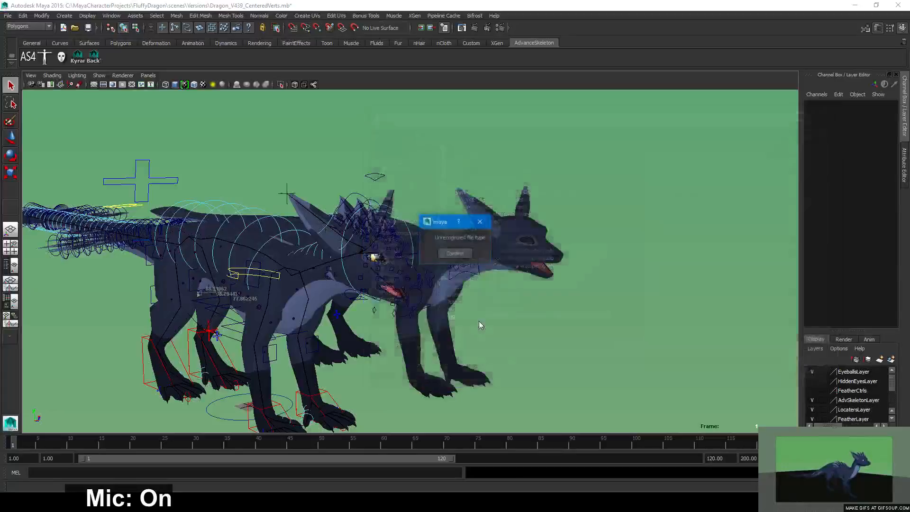
click(450, 254)
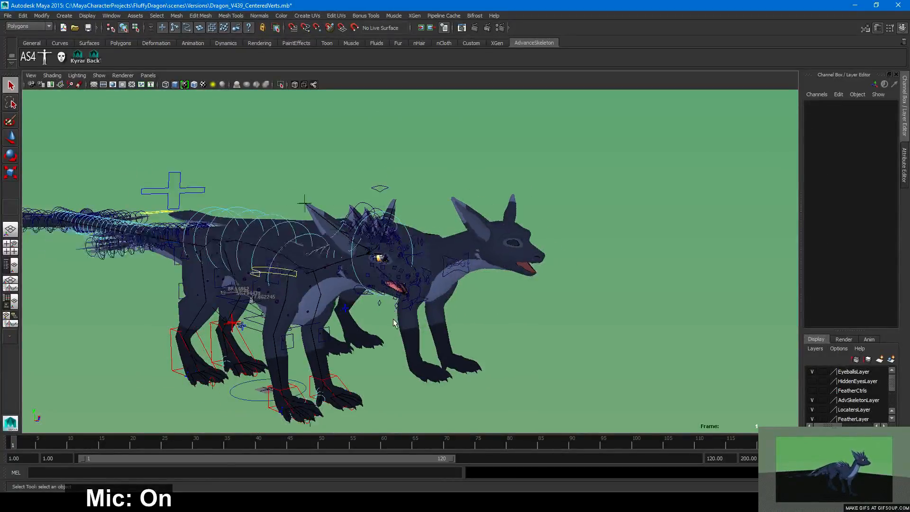
Browse the list of dragon scene files in the Versions folder without opening one
click(8, 15)
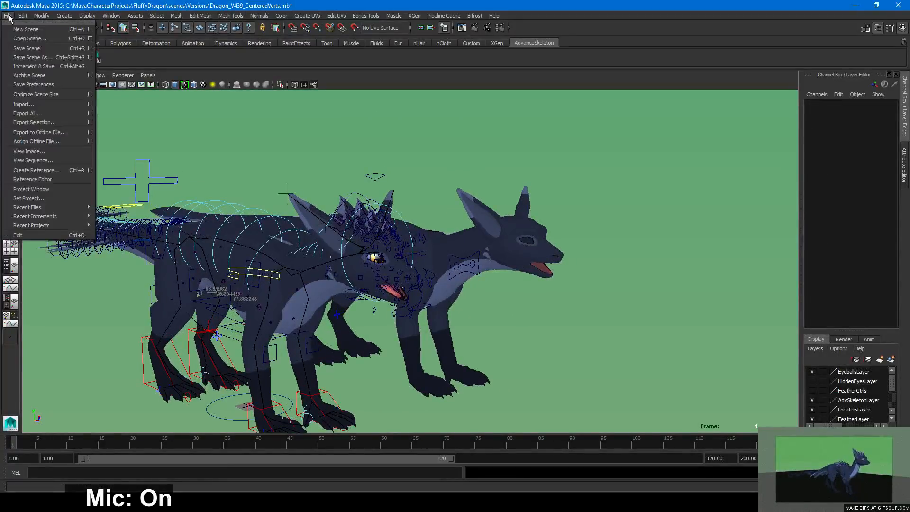
click(28, 38)
drag(447, 351, 693, 356)
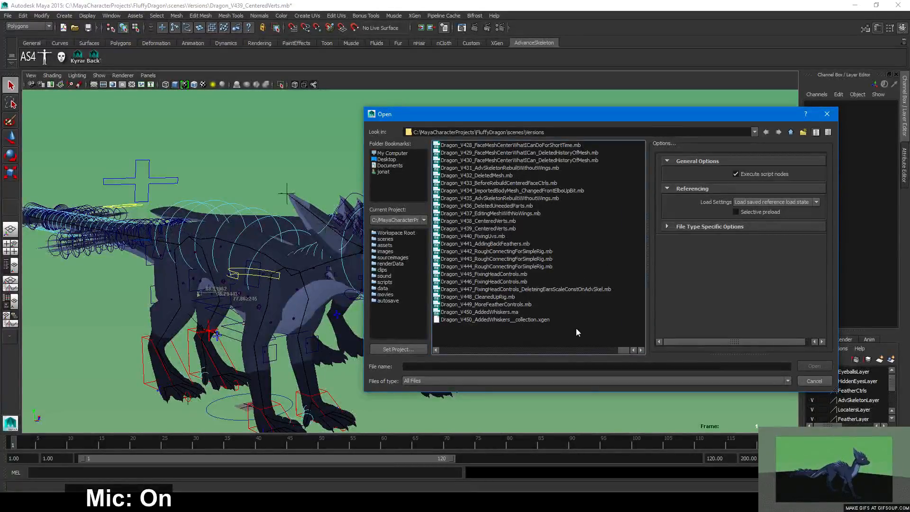
drag(625, 351, 429, 349)
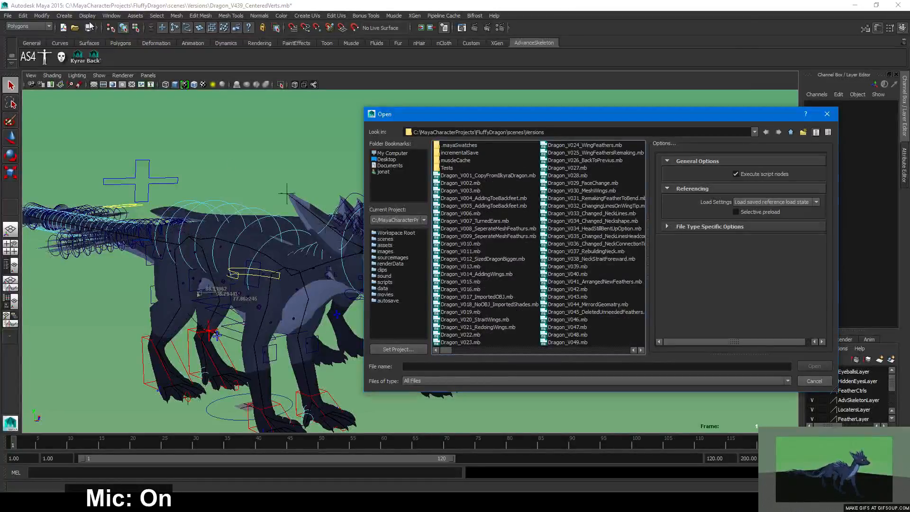
click(827, 114)
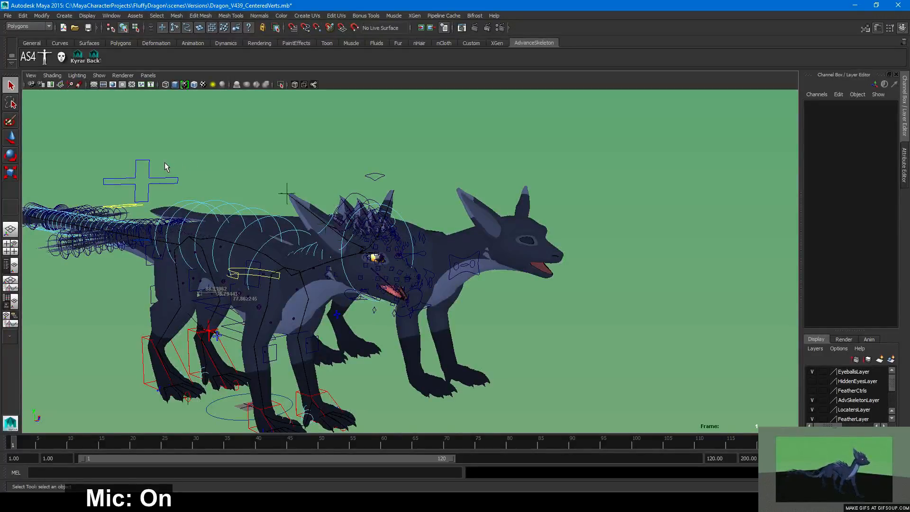
Open KyranDragon_Rig.mb from the FluffyDragon project's scenes folder
click(8, 15)
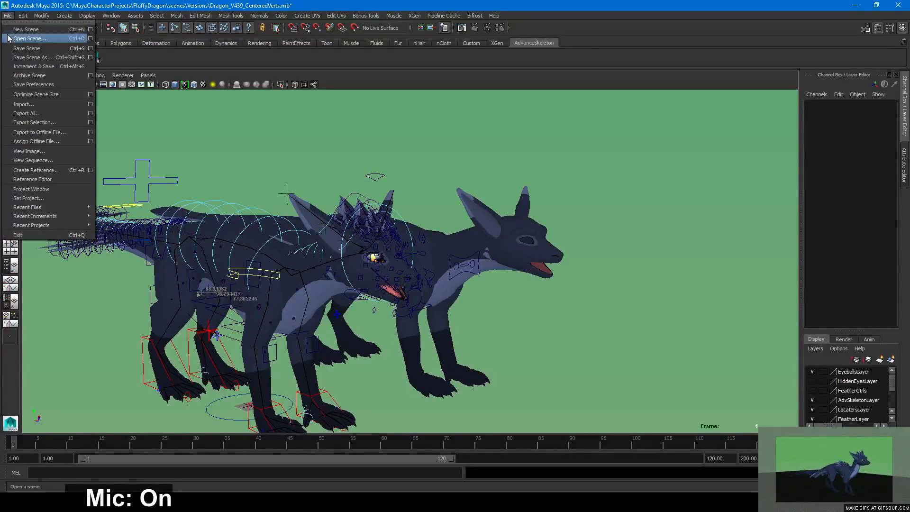
click(28, 38)
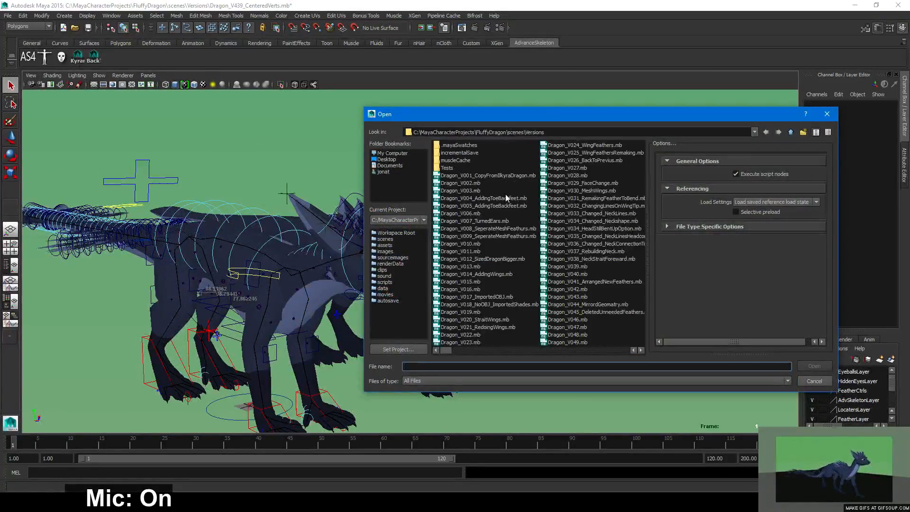
click(791, 132)
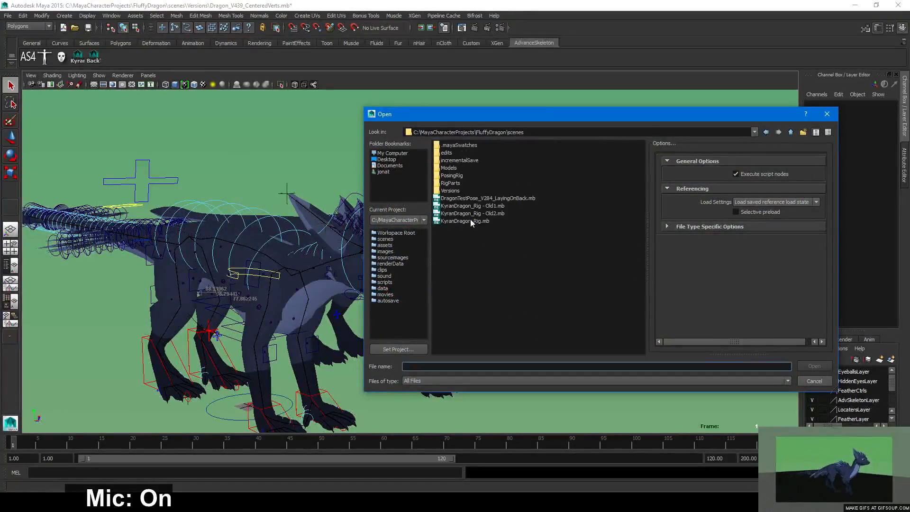
click(470, 220)
click(814, 366)
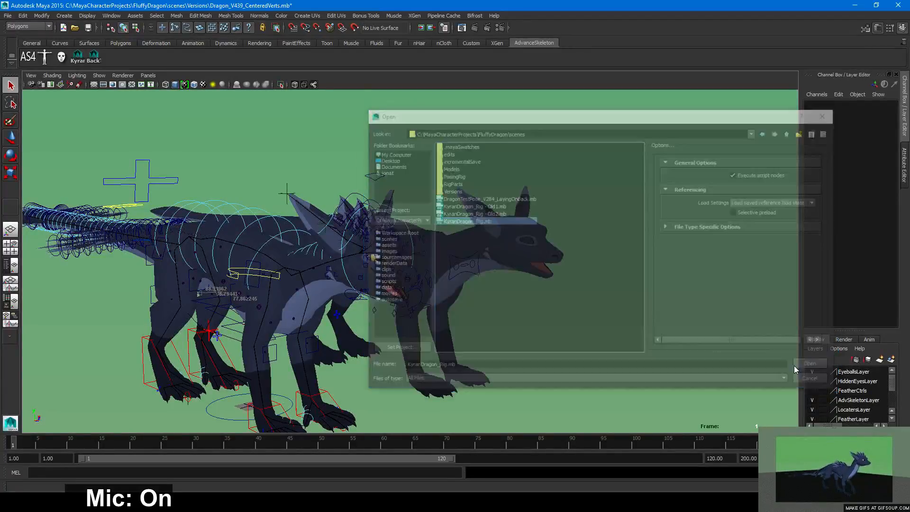
click(454, 257)
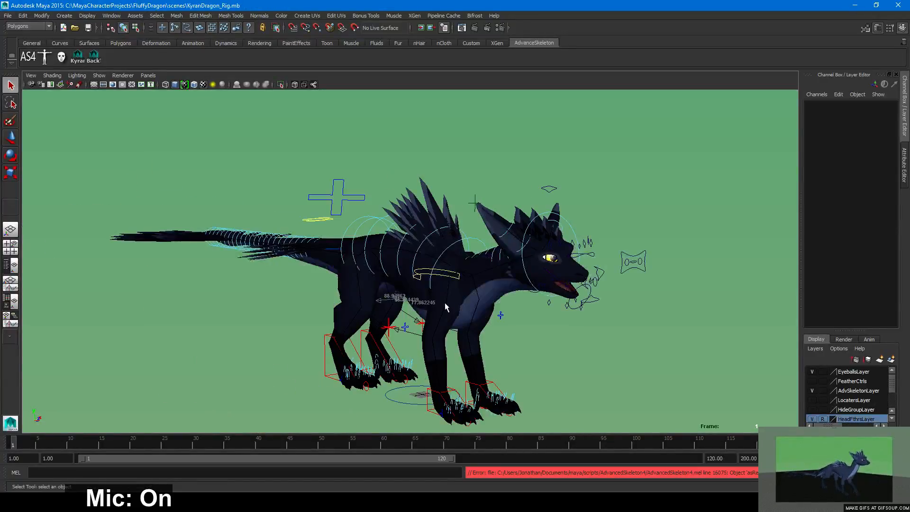
Display the rig with all scene lights and check the load messages in the Script Editor, closing it again
scroll(885, 402, down, 2)
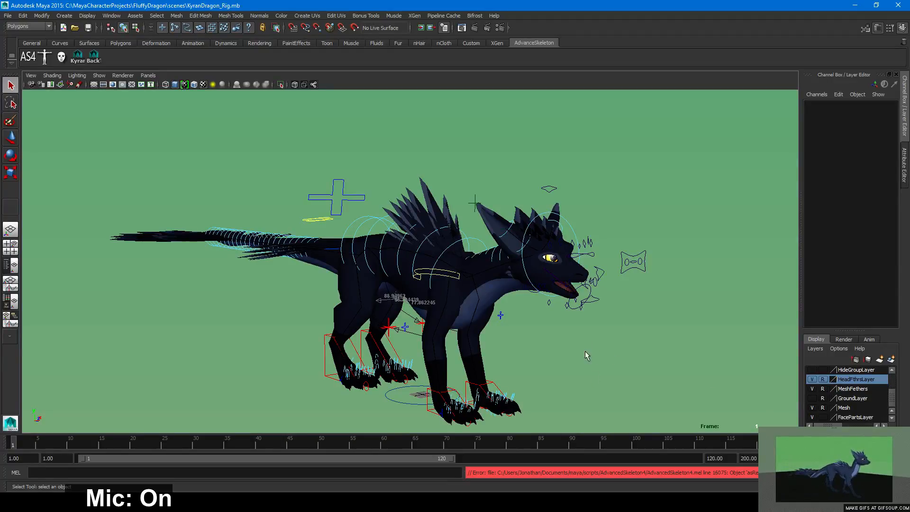
key(7)
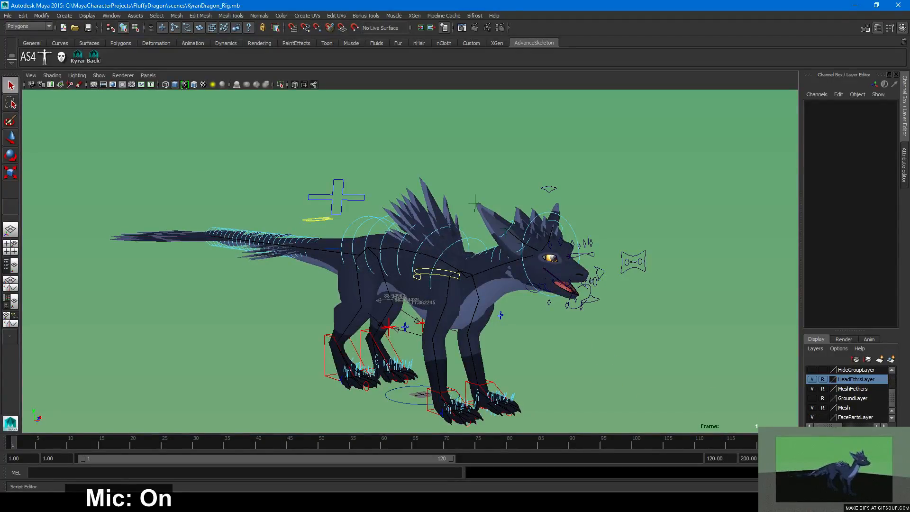
click(902, 473)
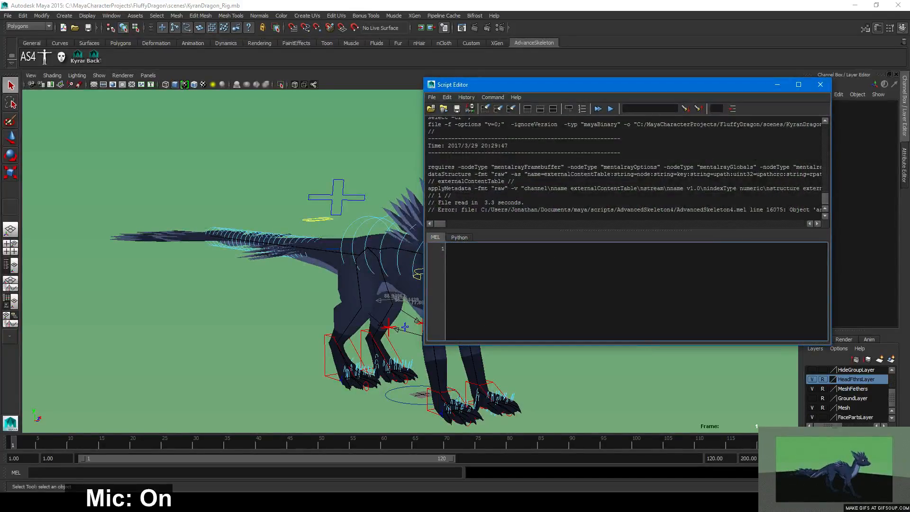
click(820, 84)
Make the Mesh display layer selectable and select the body mesh's centre edge loop on the head
scroll(458, 344, up, 2)
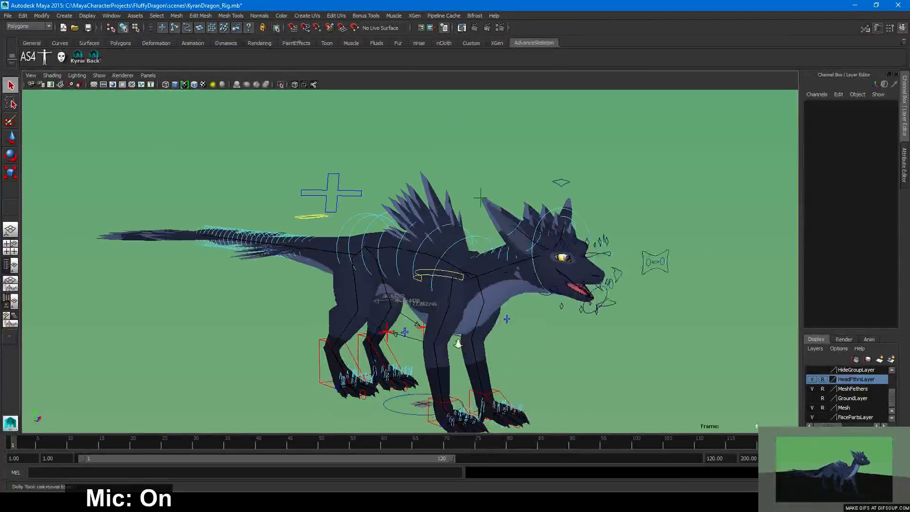
scroll(458, 344, up, 5)
alt+drag(458, 344, 394, 353)
scroll(497, 353, down, 3)
alt+drag(497, 353, 492, 334)
click(577, 207)
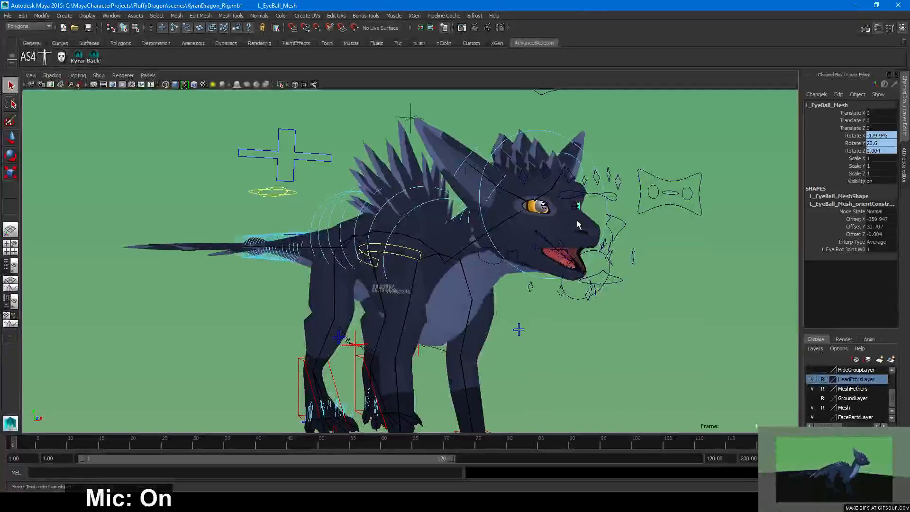
click(596, 228)
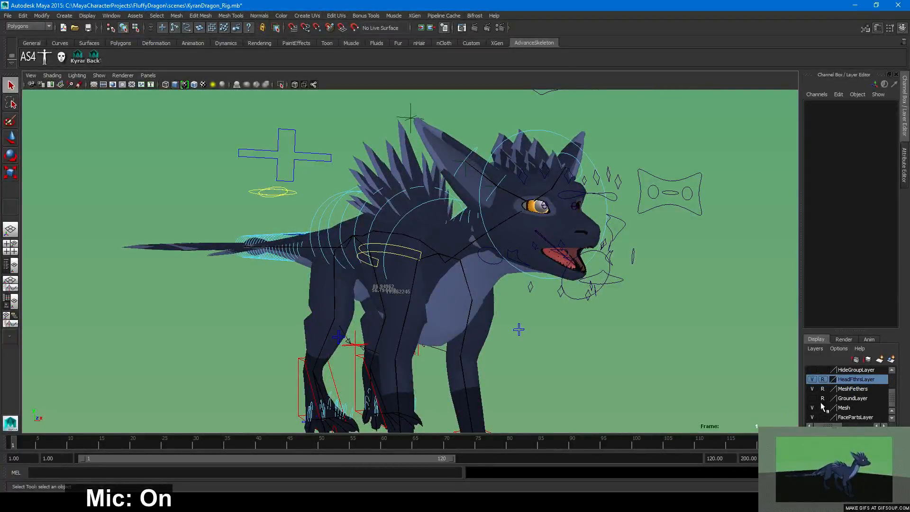
click(582, 219)
right_drag(582, 219, 584, 203)
double_click(578, 212)
alt+drag(582, 274, 502, 275)
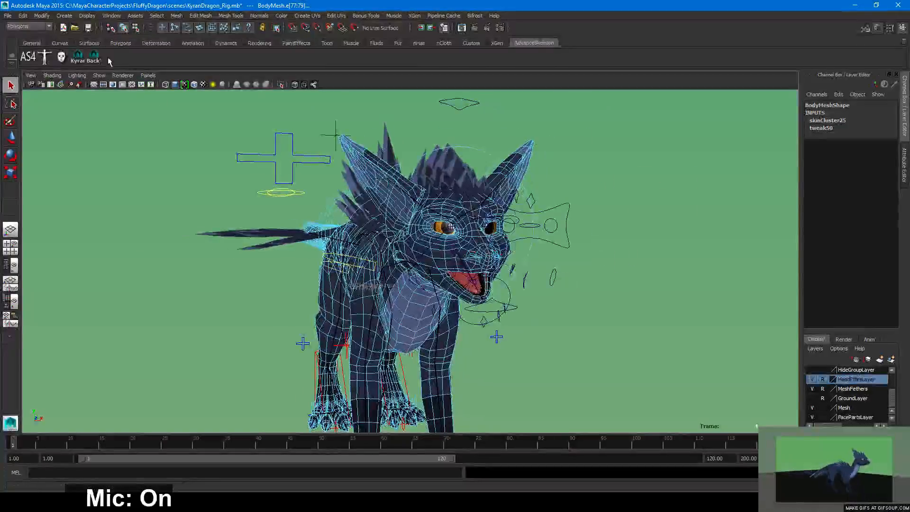
Convert the body mesh's centre edge loop selection to vertices
click(139, 18)
mouse_move(157, 16)
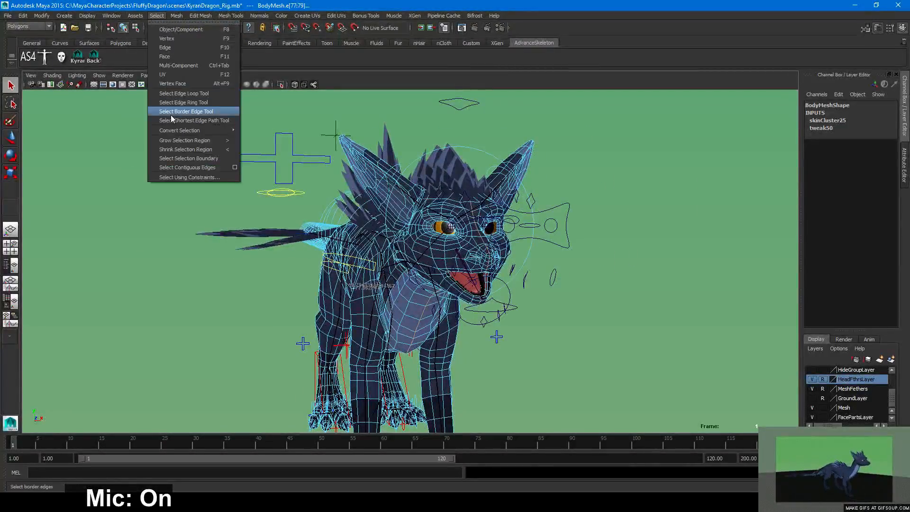
mouse_move(200, 130)
click(269, 136)
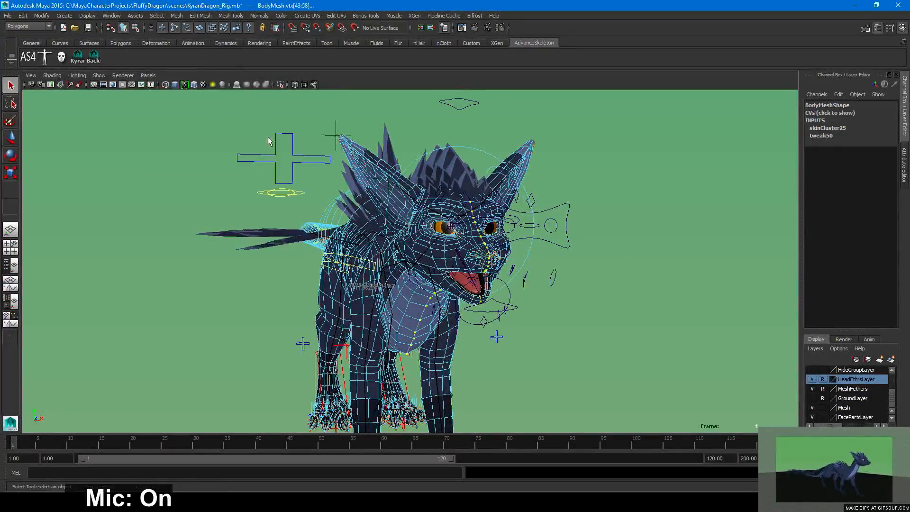
Inspect the X positions of all centre-line vertices in the Component Editor, and close it
click(108, 17)
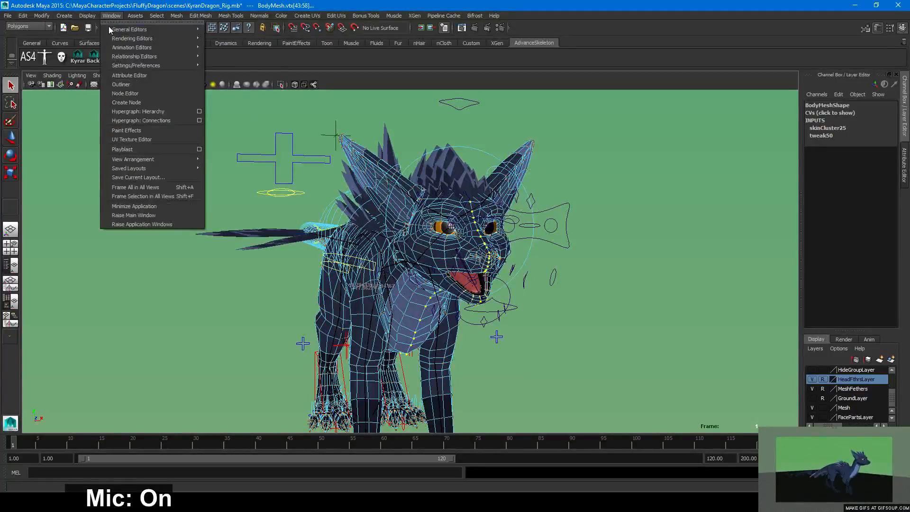
mouse_move(180, 34)
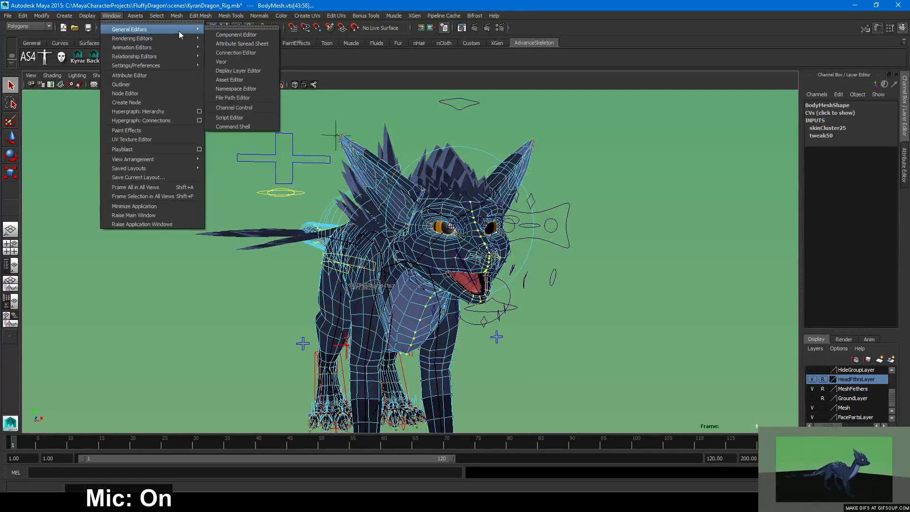
click(234, 34)
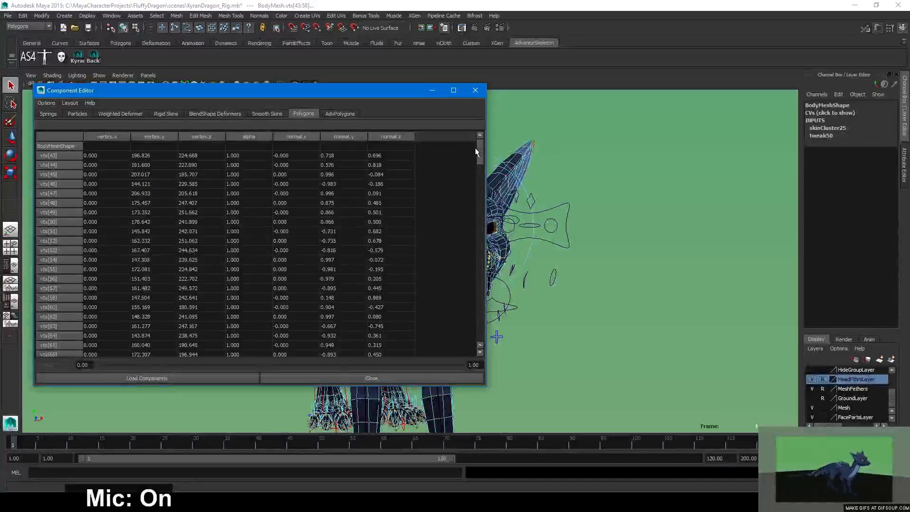
drag(479, 149, 475, 281)
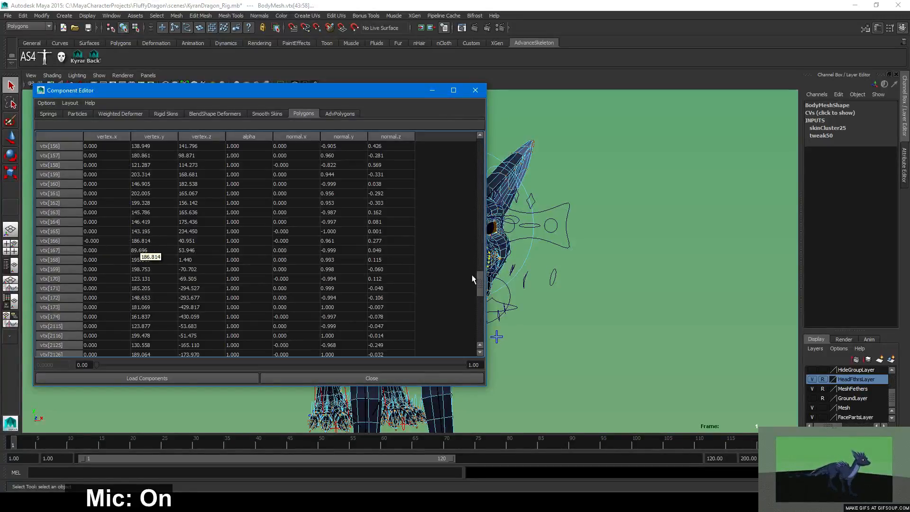
mouse_move(479, 280)
mouse_down()
mouse_move(483, 332)
mouse_move(484, 139)
mouse_move(490, 277)
mouse_up()
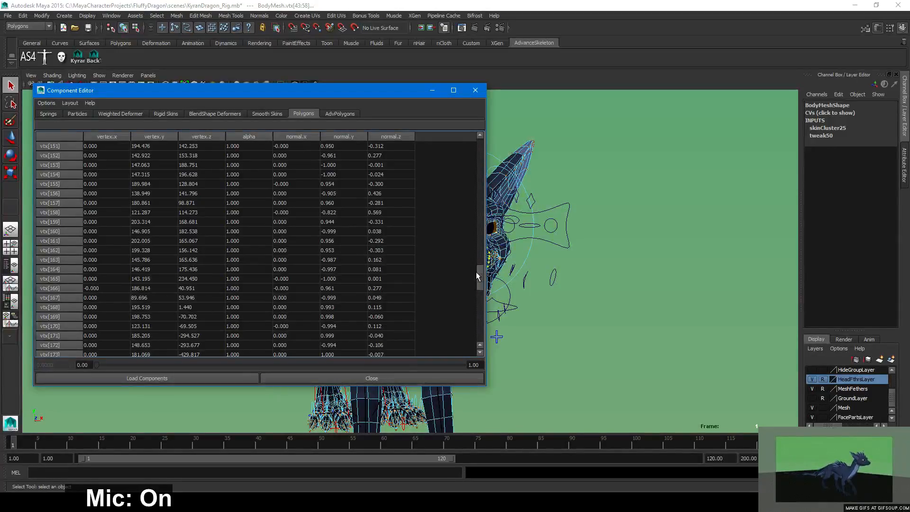
drag(477, 277, 459, 148)
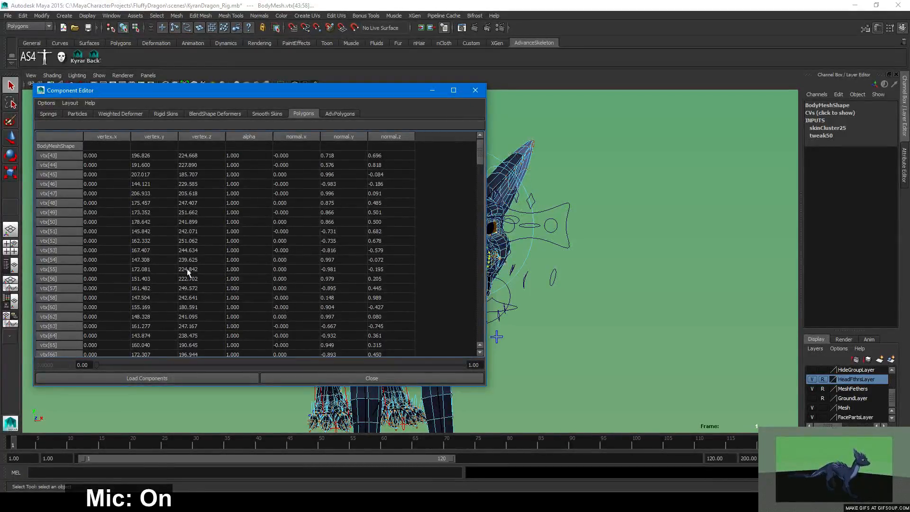
scroll(187, 268, down, 15)
scroll(183, 270, down, 4)
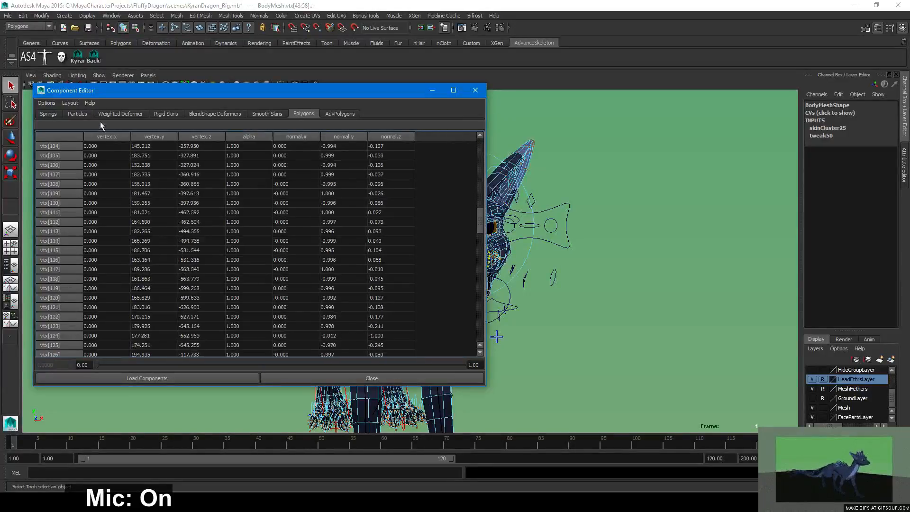
drag(480, 217, 490, 356)
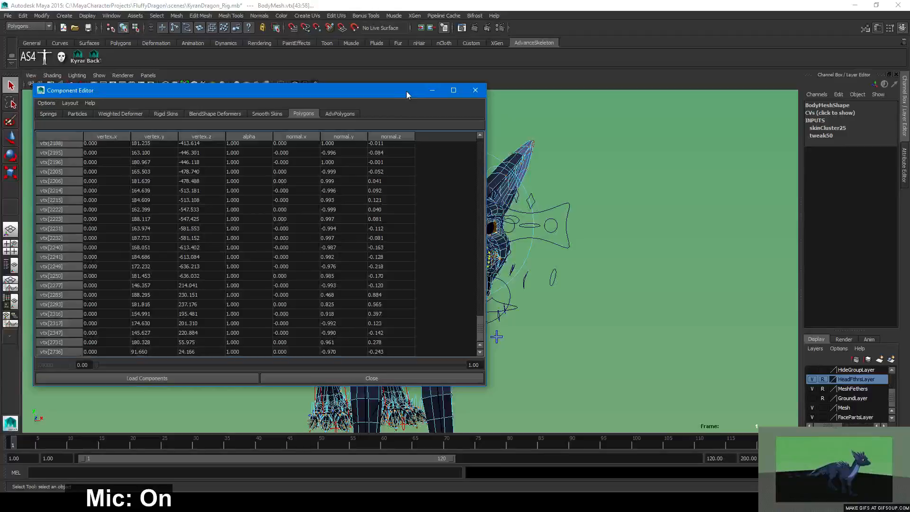
click(476, 90)
Examine the centre-line vertices and the head's symmetry from the front, and deselect the body mesh
alt+drag(479, 278, 449, 280)
key(w)
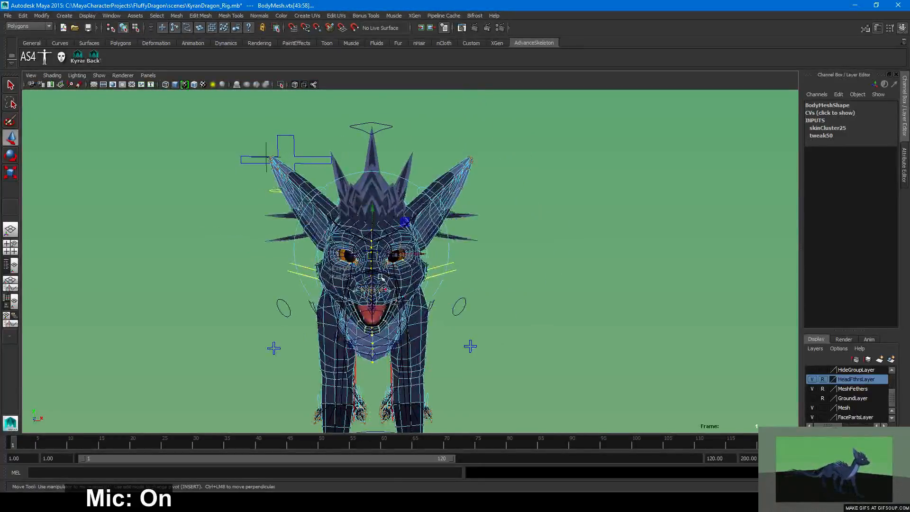
alt+drag(436, 336, 477, 290)
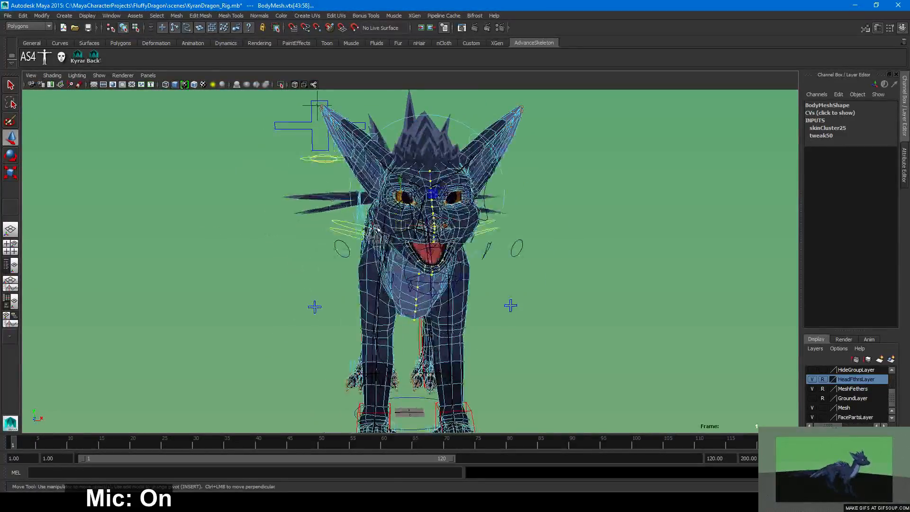
alt+drag(457, 328, 488, 350)
click(518, 293)
alt+drag(518, 293, 529, 323)
key(ctrl+z)
click(519, 281)
scroll(526, 323, up, 3)
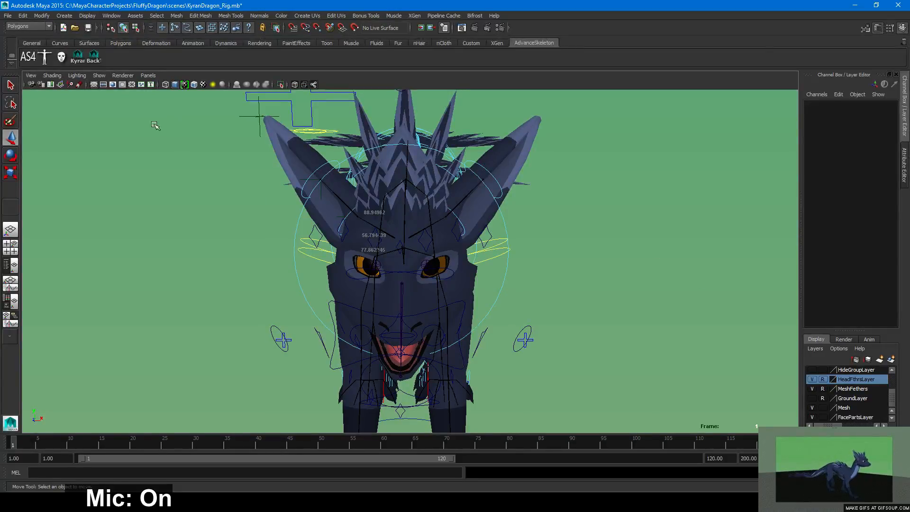
scroll(247, 255, down, 4)
scroll(247, 254, up, 4)
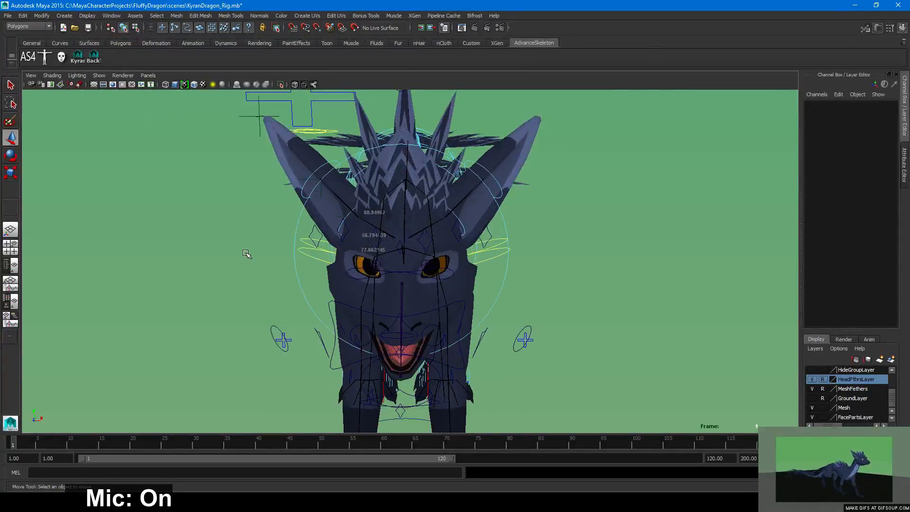
click(10, 17)
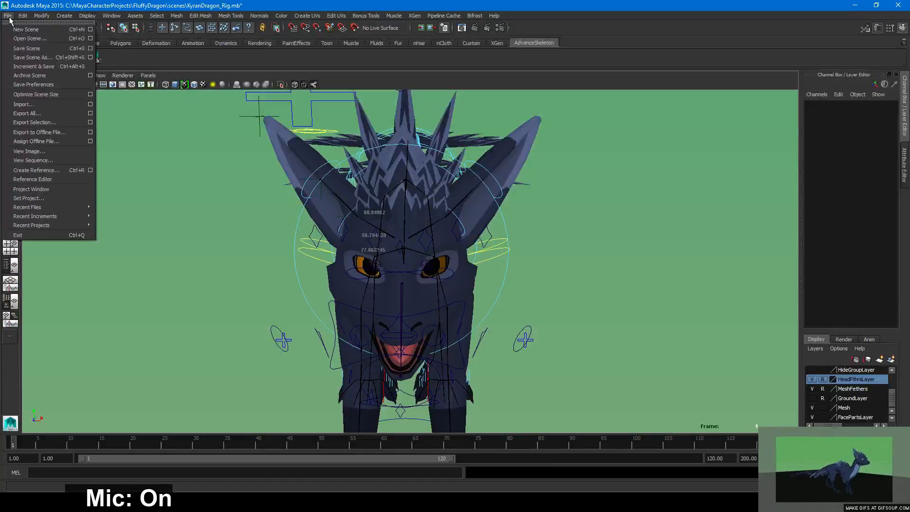
click(203, 146)
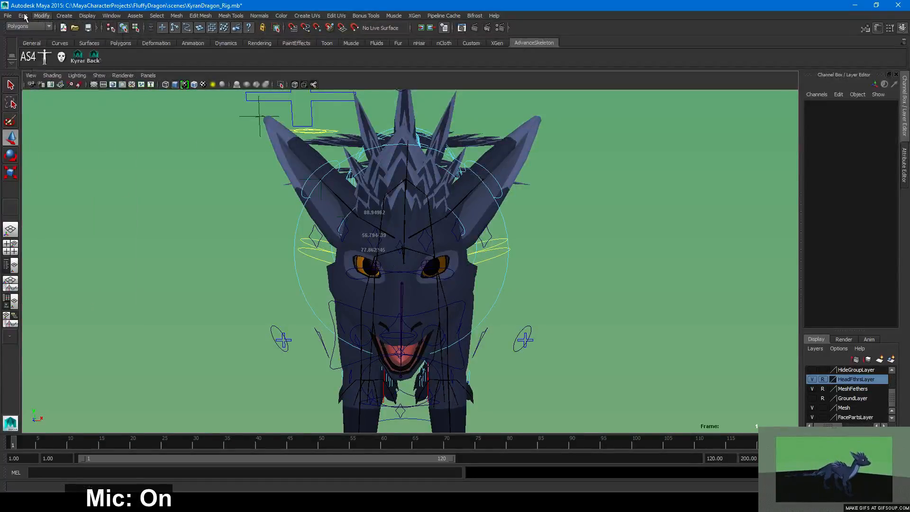
click(9, 16)
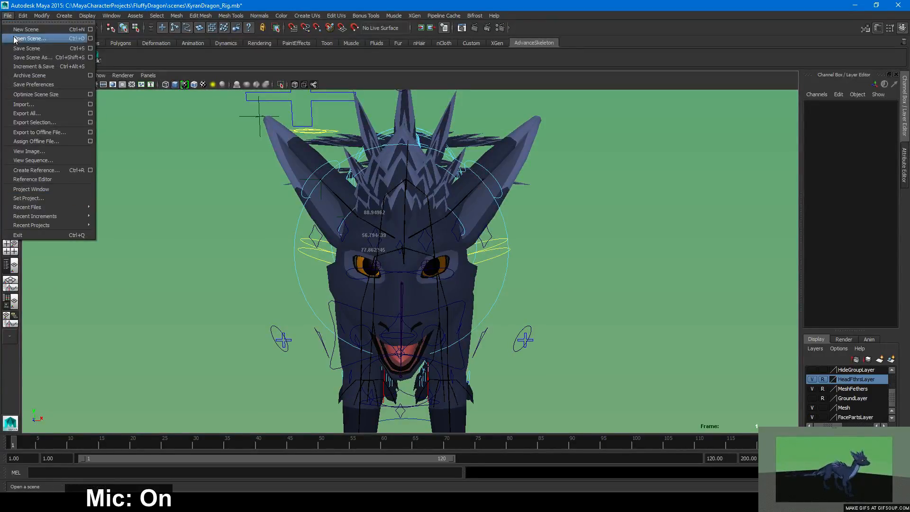
click(71, 197)
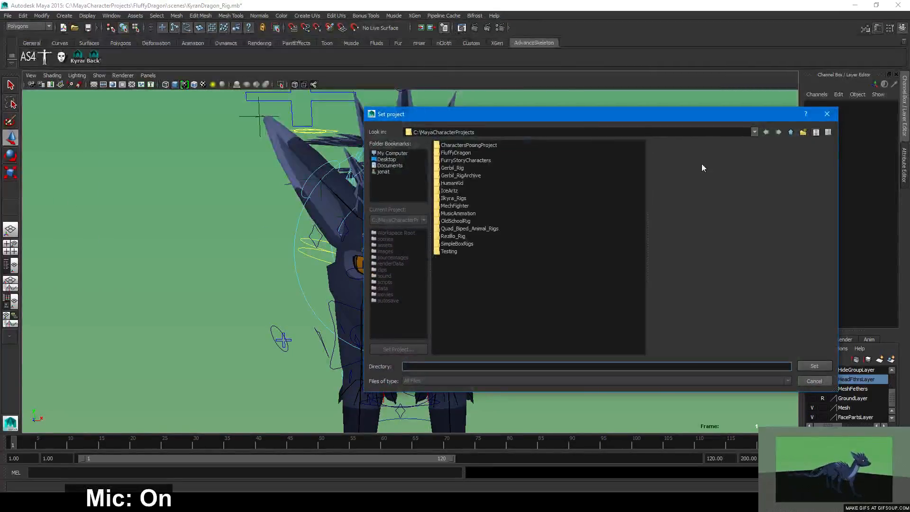
click(791, 133)
click(827, 114)
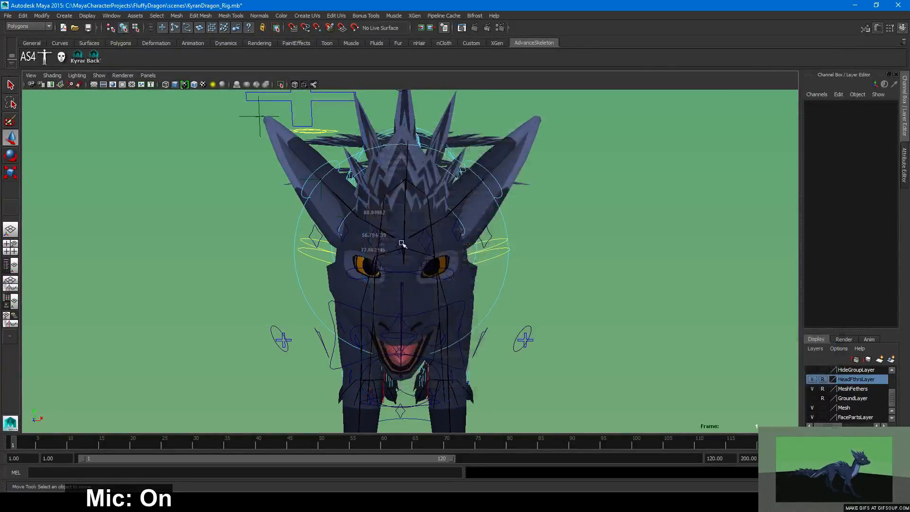
Switch the dragon's neck to IK with the FKIKBlend of FKIKBasic_M, and select the IKBasic2_M neck control
scroll(527, 292, down, 3)
alt+drag(411, 280, 536, 276)
alt+middle_drag(536, 277, 465, 292)
alt+drag(465, 293, 315, 295)
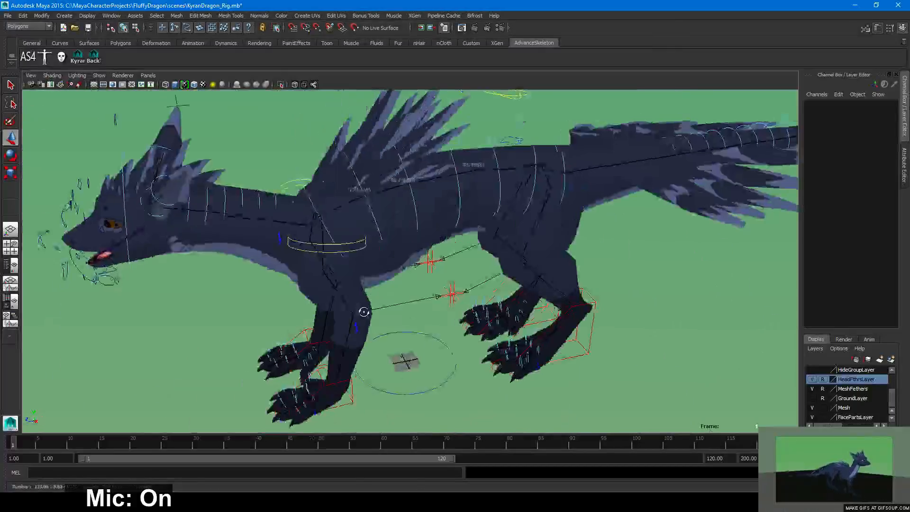
click(279, 238)
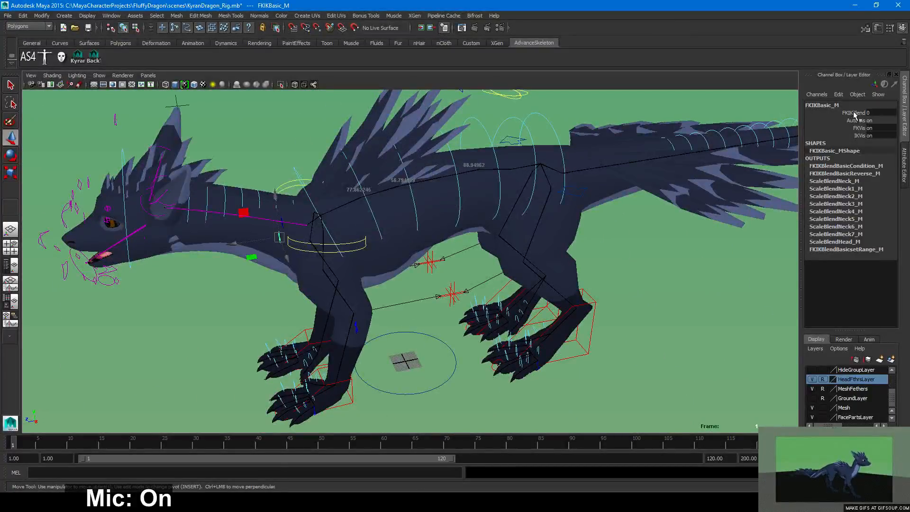
click(284, 208)
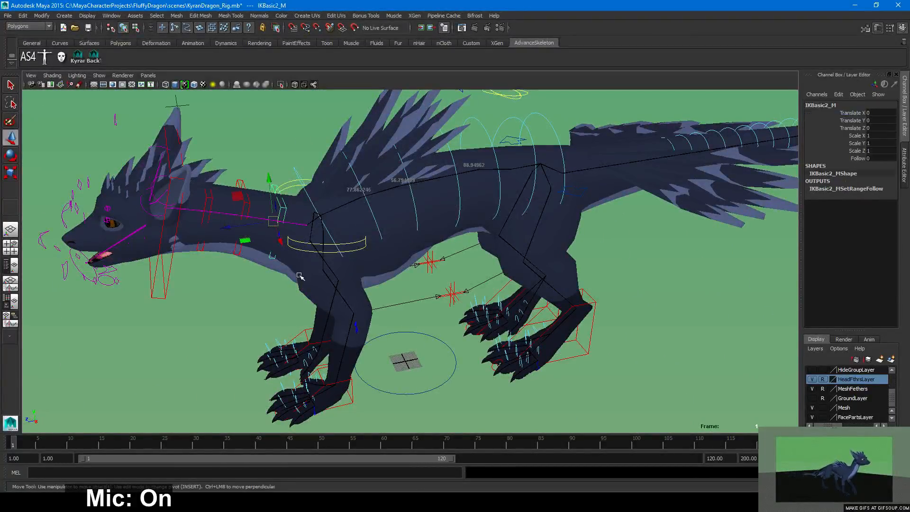
Display the rig in wireframe and select the IKBasic1_M control at the base of the neck
key(f)
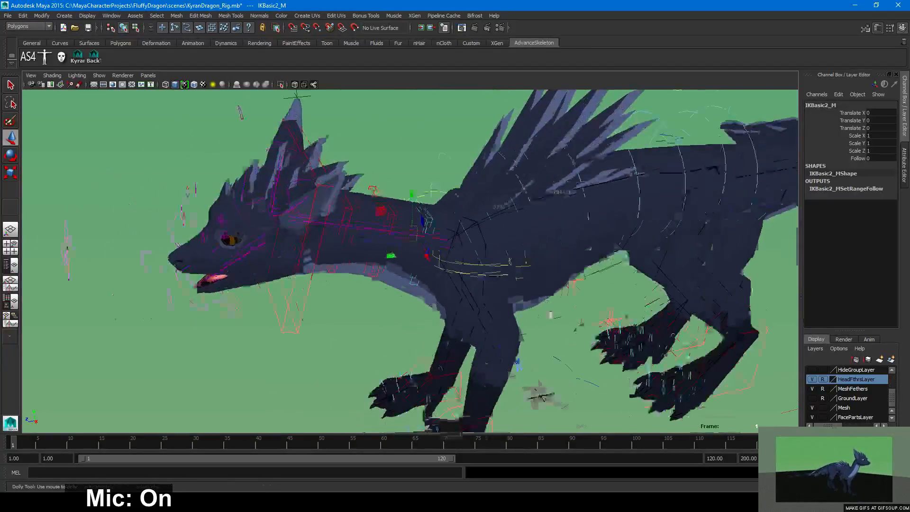
key(4)
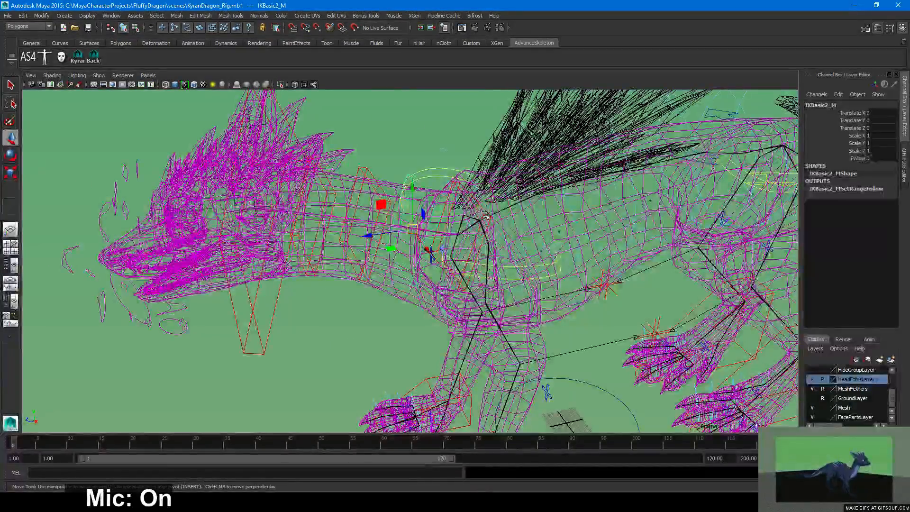
click(473, 212)
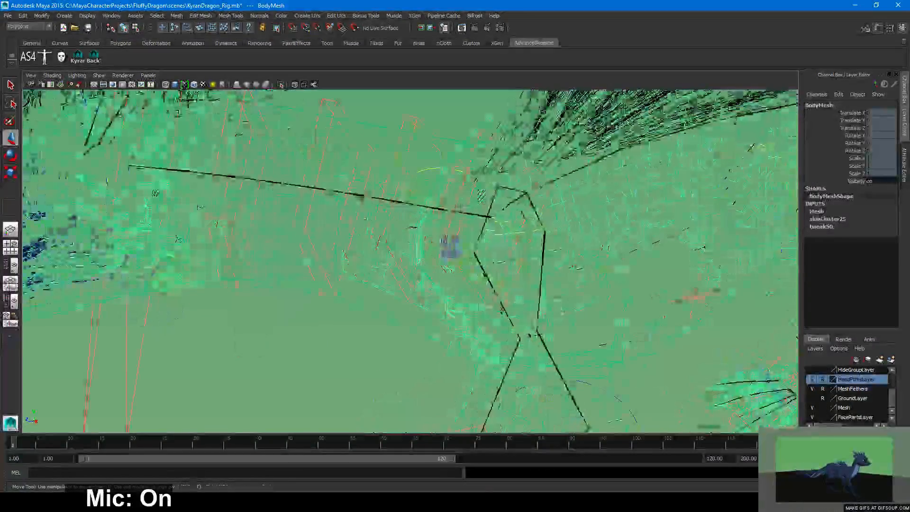
click(463, 194)
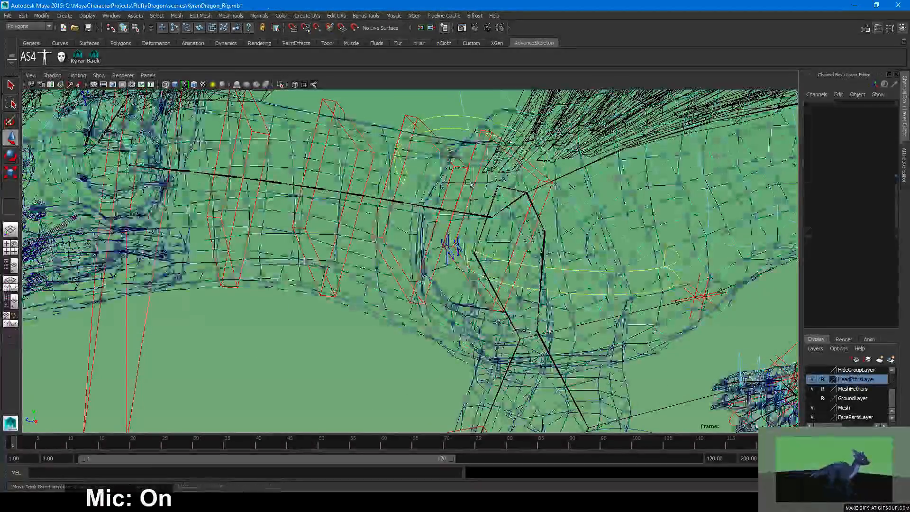
click(467, 255)
alt+drag(466, 255, 484, 237)
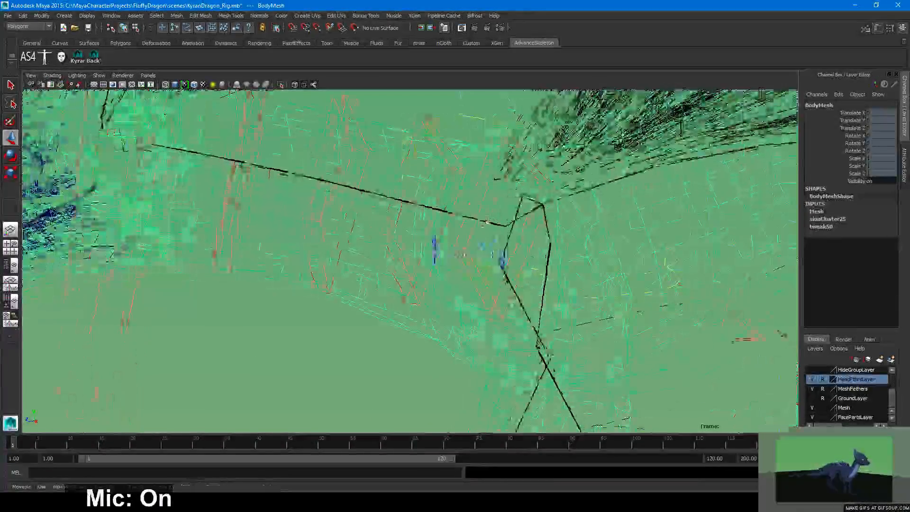
click(484, 228)
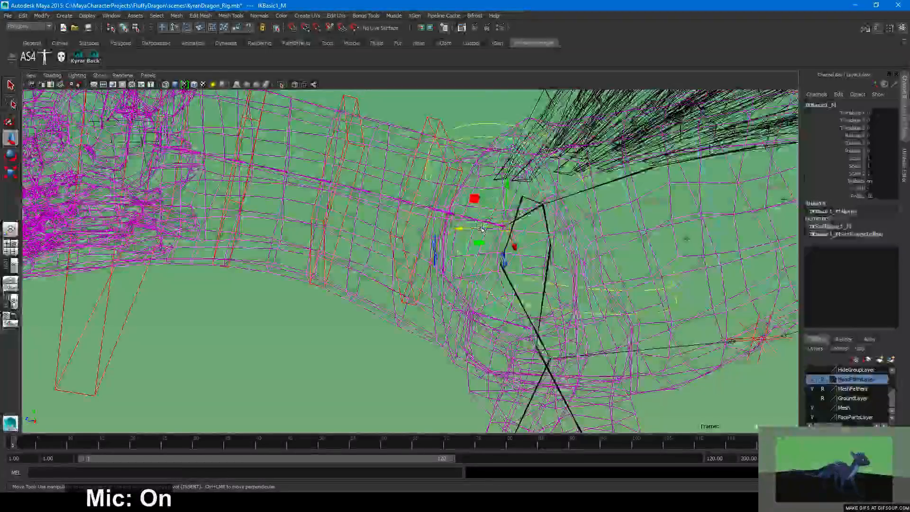
key(5)
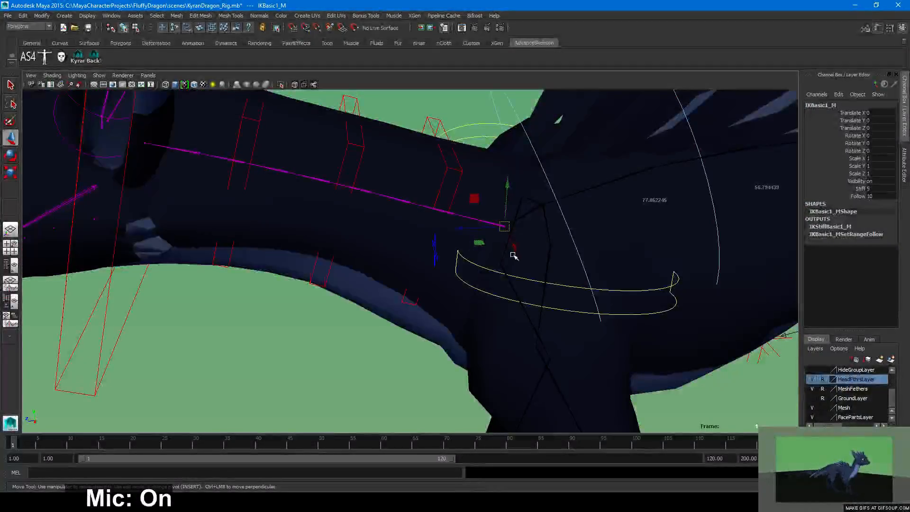
key(4)
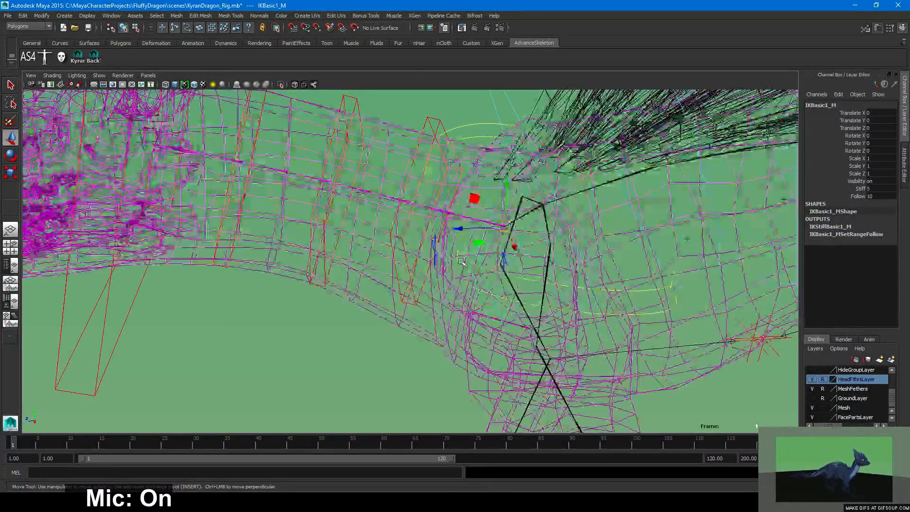
Examine the neck's IK controls and the joint chain around the shoulders in wireframe from several angles
mouse_move(462, 262)
alt+mouse_down()
mouse_move(403, 202)
mouse_move(423, 308)
alt+mouse_up()
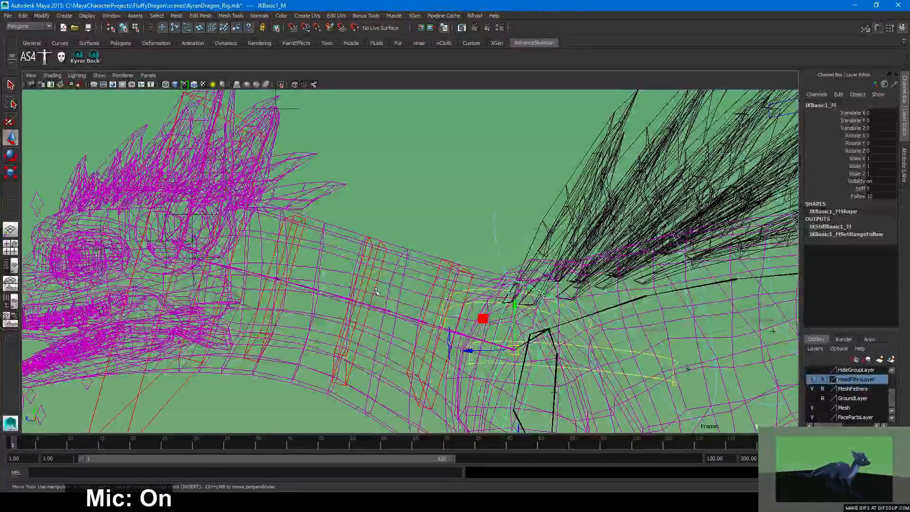
scroll(700, 131, down, 6)
alt+middle_drag(699, 131, 520, 126)
mouse_move(443, 274)
alt+mouse_down()
mouse_move(393, 306)
mouse_move(467, 277)
mouse_move(456, 279)
alt+mouse_up()
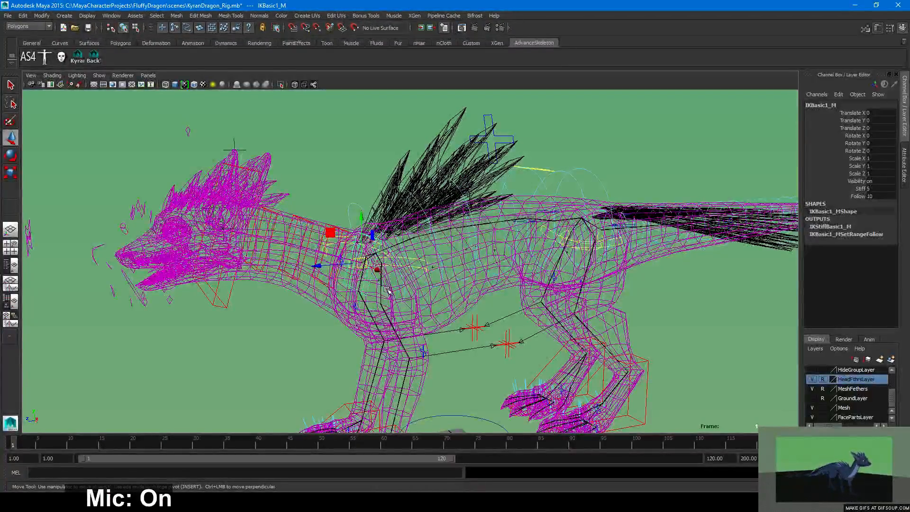
alt+middle_drag(387, 289, 512, 257)
alt+right_drag(511, 256, 572, 283)
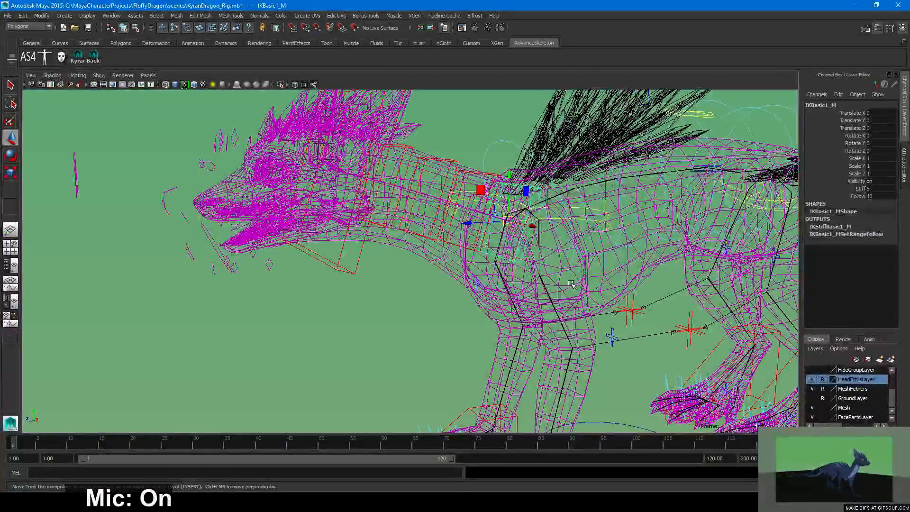
alt+middle_drag(526, 232, 457, 307)
alt+right_drag(457, 308, 557, 317)
mouse_move(557, 317)
alt+mouse_down()
mouse_move(535, 318)
mouse_move(571, 313)
alt+mouse_up()
mouse_move(571, 314)
alt+right_down()
mouse_move(514, 308)
mouse_move(568, 317)
alt+right_up()
mouse_move(568, 317)
alt+mouse_down()
mouse_move(541, 317)
mouse_move(557, 316)
alt+mouse_up()
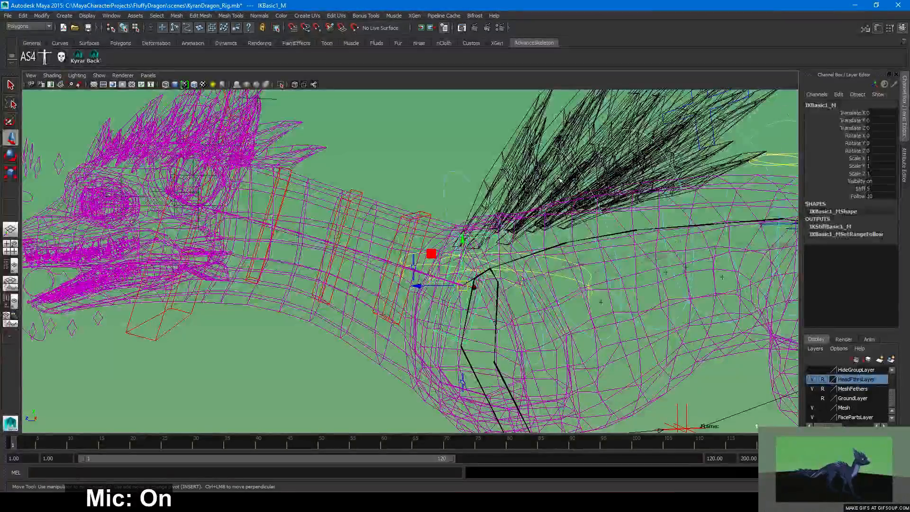
Rename the IKBasic1_M control at the base of the neck to INeck1_M
click(430, 215)
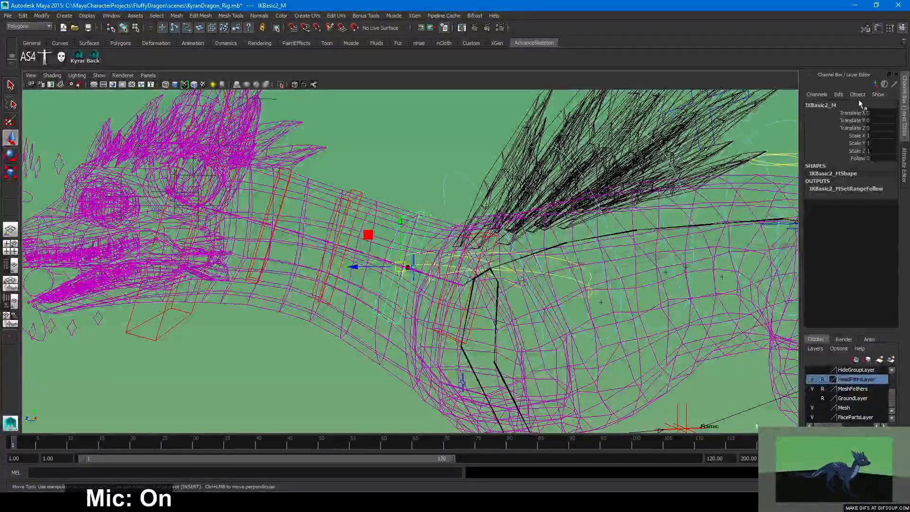
click(510, 236)
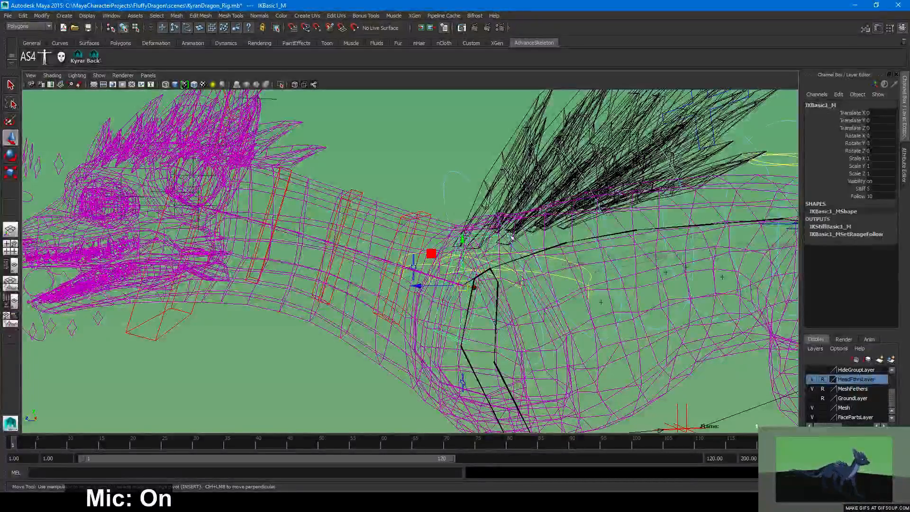
double_click(822, 105)
drag(825, 104, 810, 105)
click(810, 106)
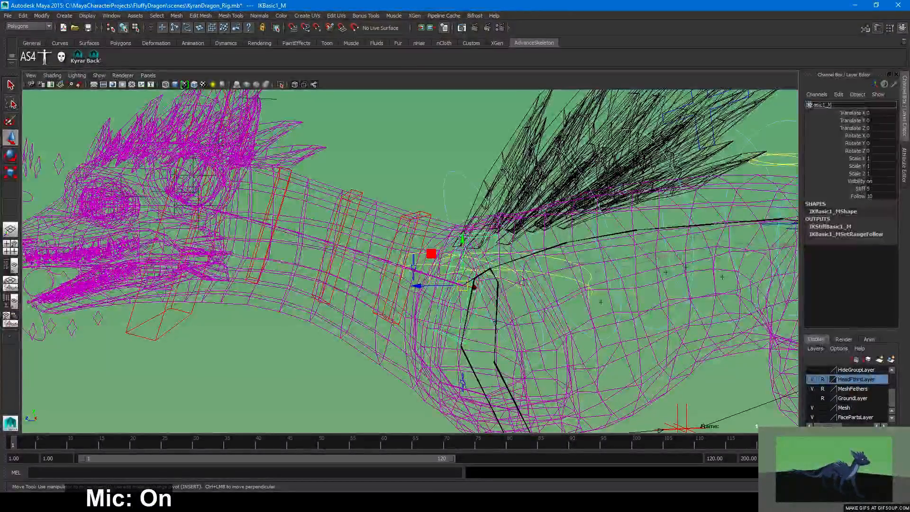
text(Neck)
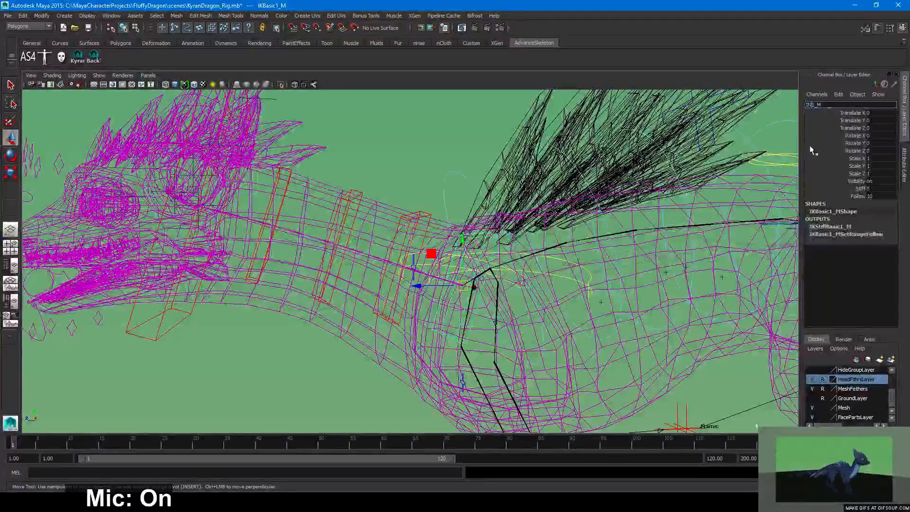
key(Return)
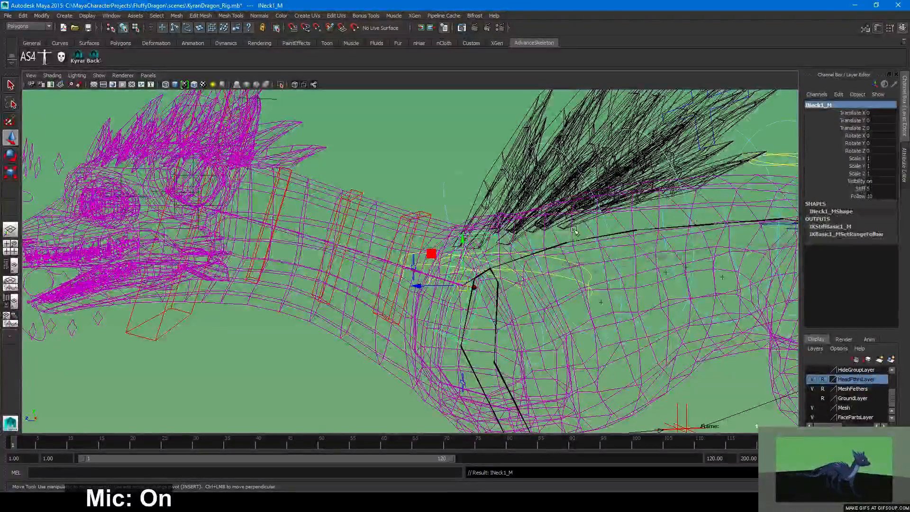
Restore the selection of the neck's base control and correct its name to IKNeck1_M
alt+drag(571, 239, 502, 286)
click(405, 230)
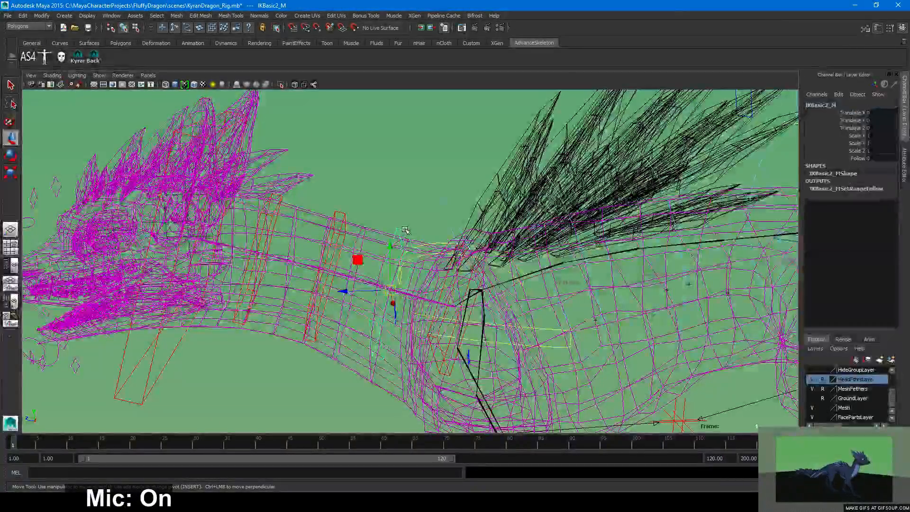
key(ctrl+z)
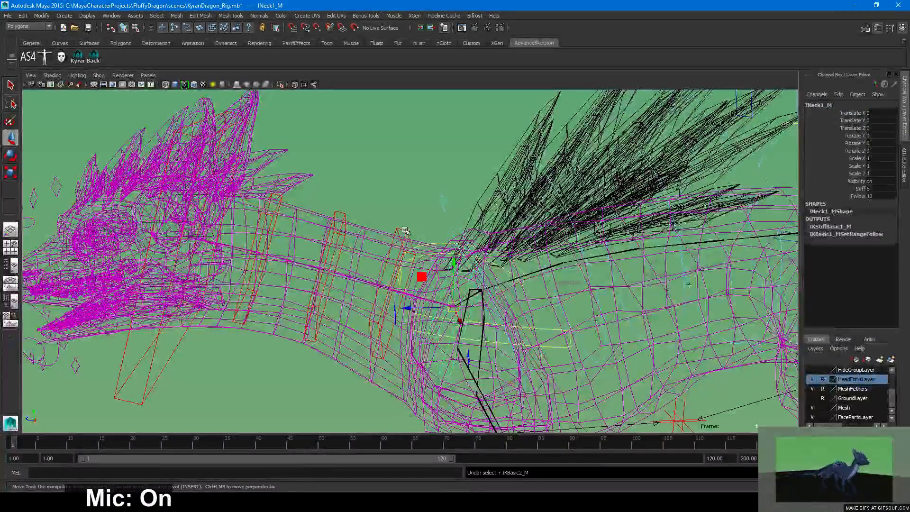
key(shift+z)
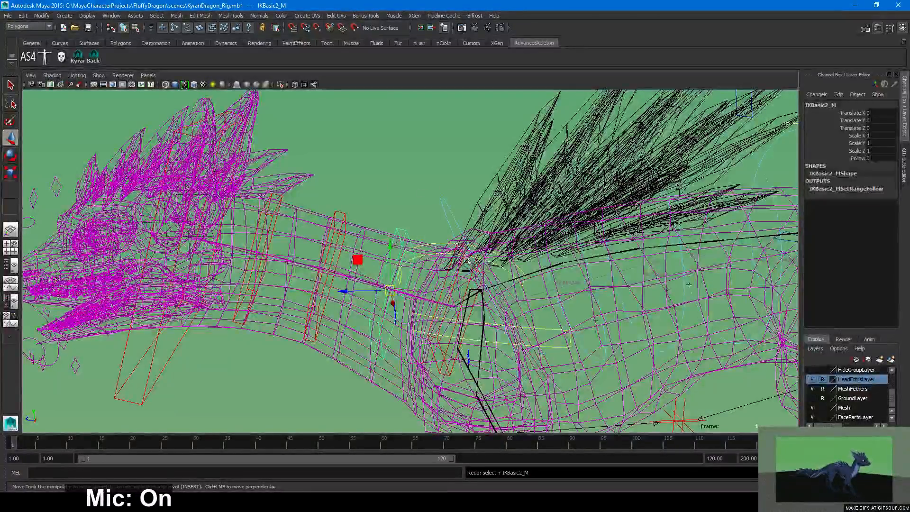
key(ctrl+z)
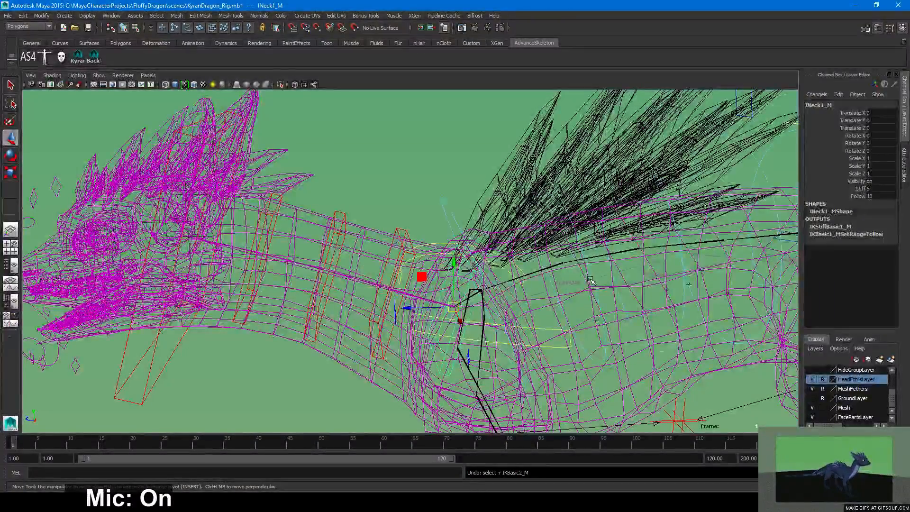
click(811, 105)
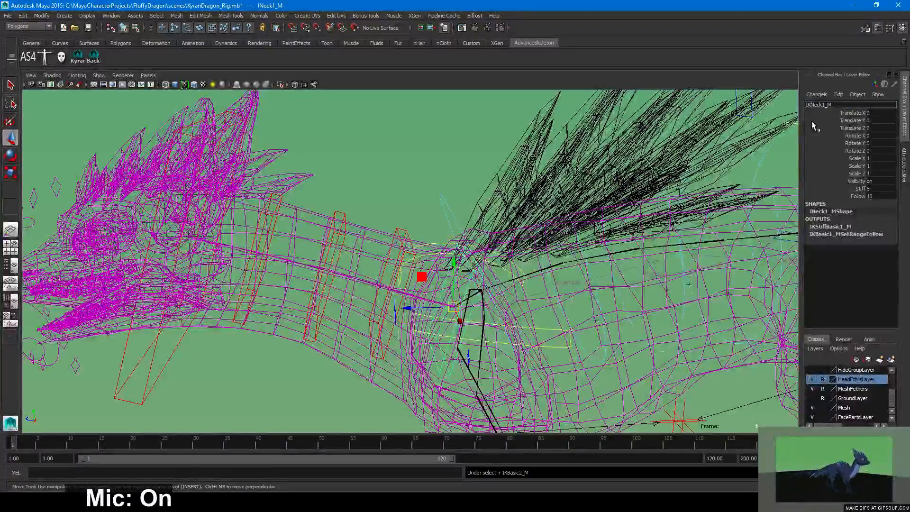
text(K)
key(Return)
double_click(821, 105)
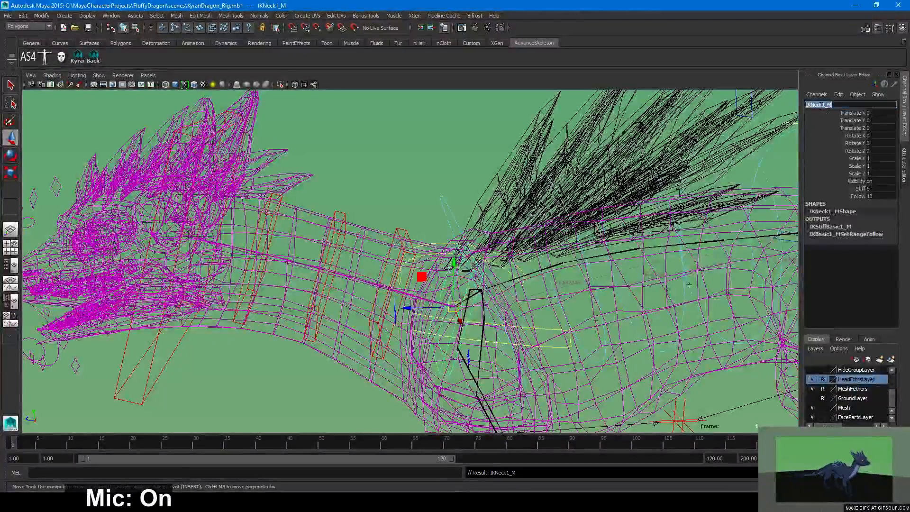
Select the three neck IK controls IKBasic2_M, IKBasic3_M and IKBasic4_M together
alt+middle_drag(444, 201, 480, 191)
click(433, 220)
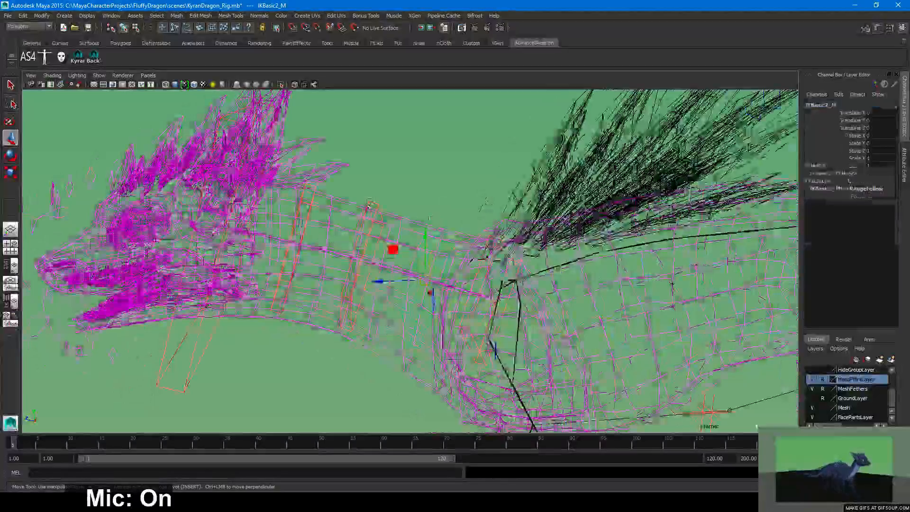
click(294, 252)
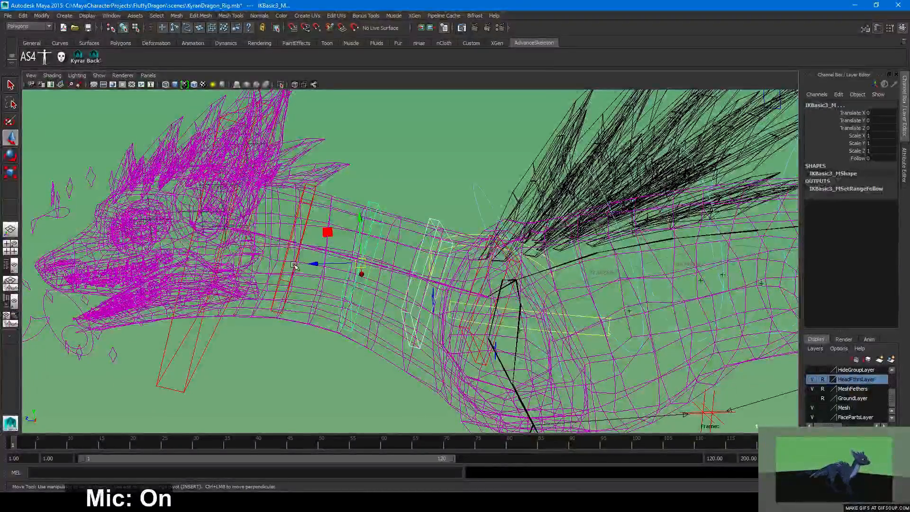
click(321, 186)
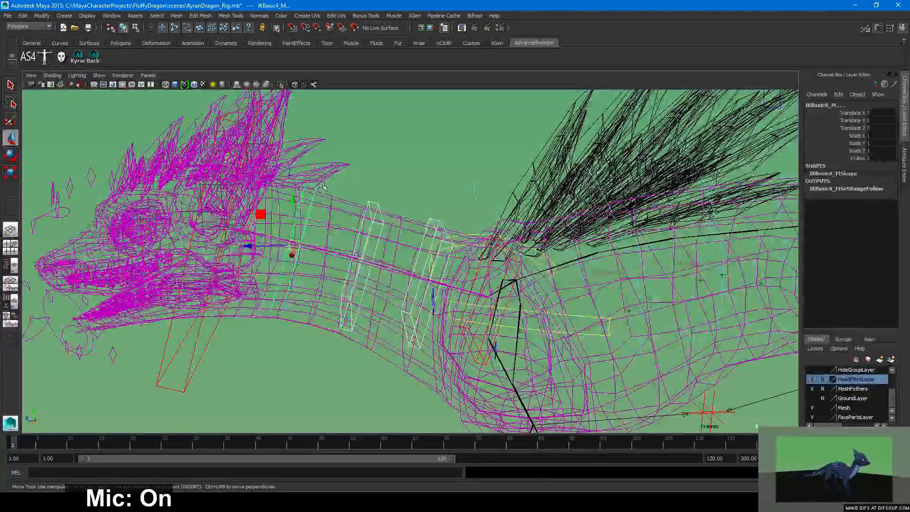
Replace "Basic" with "Neck" in the names of the selected neck IK controls and their hierarchy using Search and Replace Names
click(46, 15)
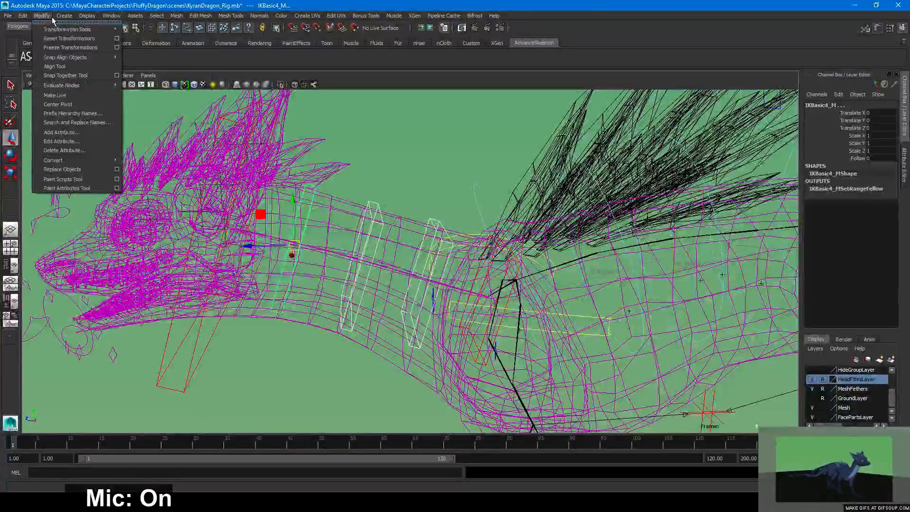
click(73, 122)
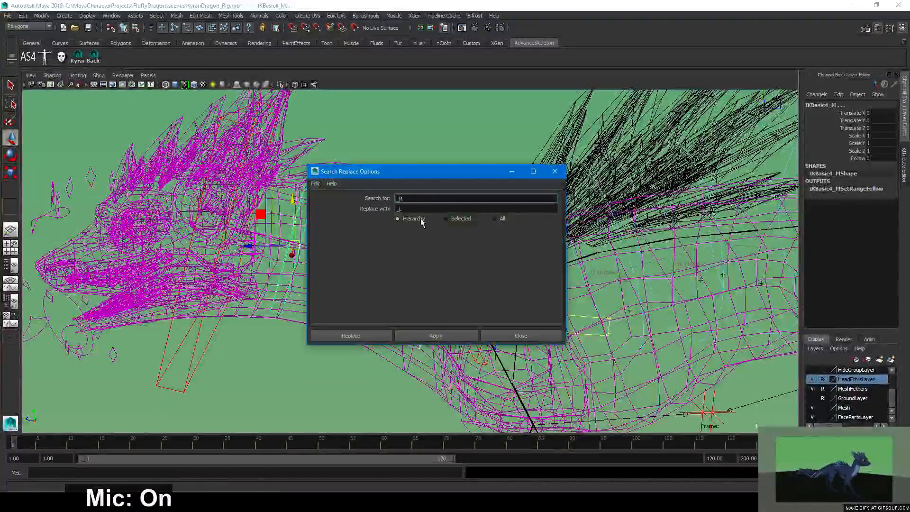
key(BackSpace)
key(BackSpace)
text(Basic)
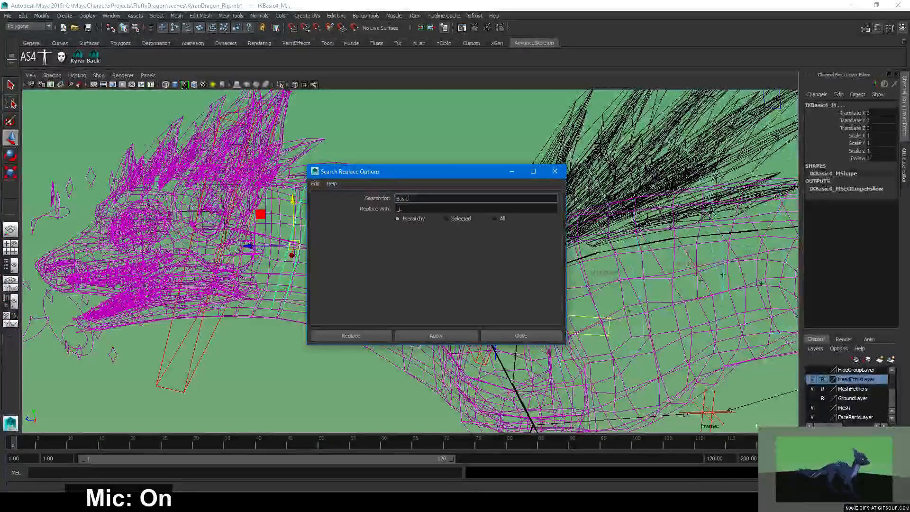
key(Tab)
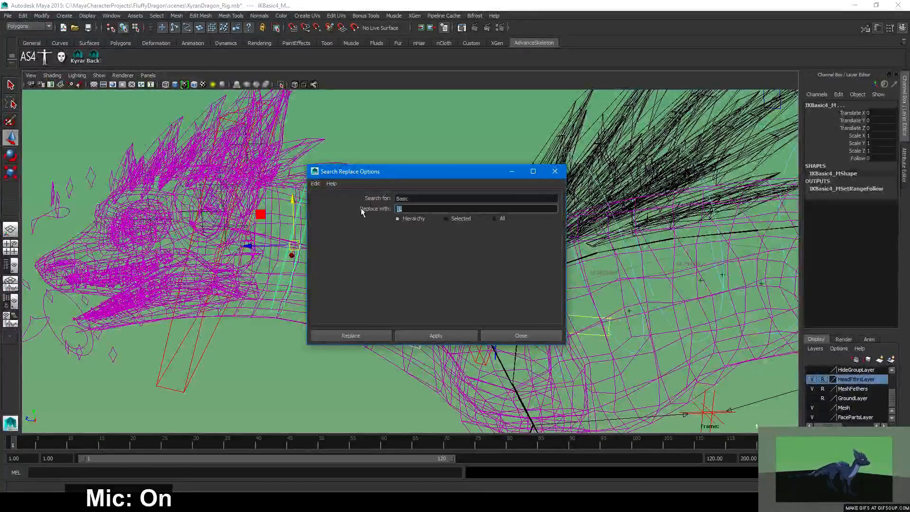
text(Neck)
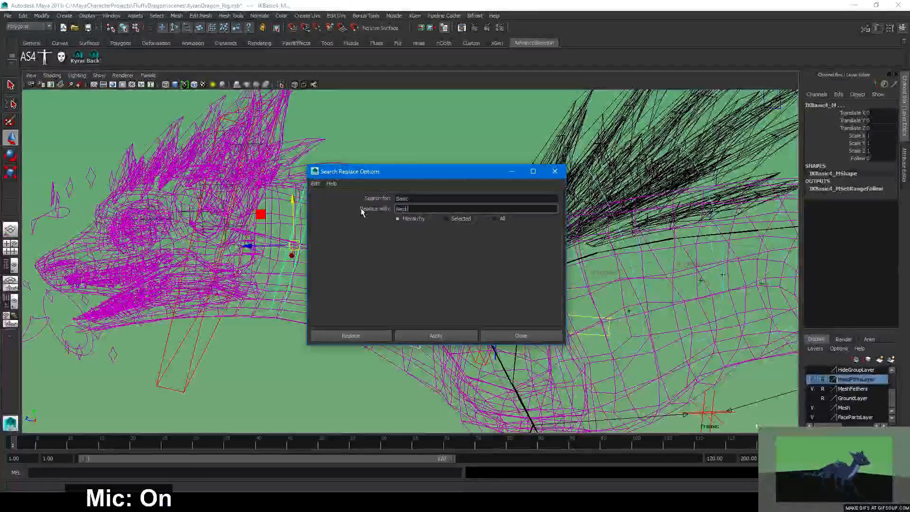
click(450, 337)
click(515, 335)
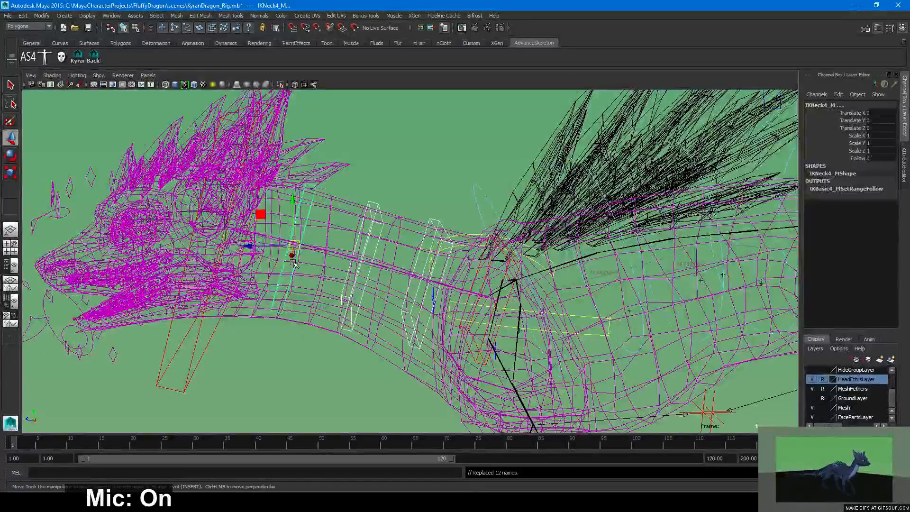
Select the head control IKBasic5_M and replace "Basic" with "Head" throughout its hierarchy using Search and Replace Names
click(177, 350)
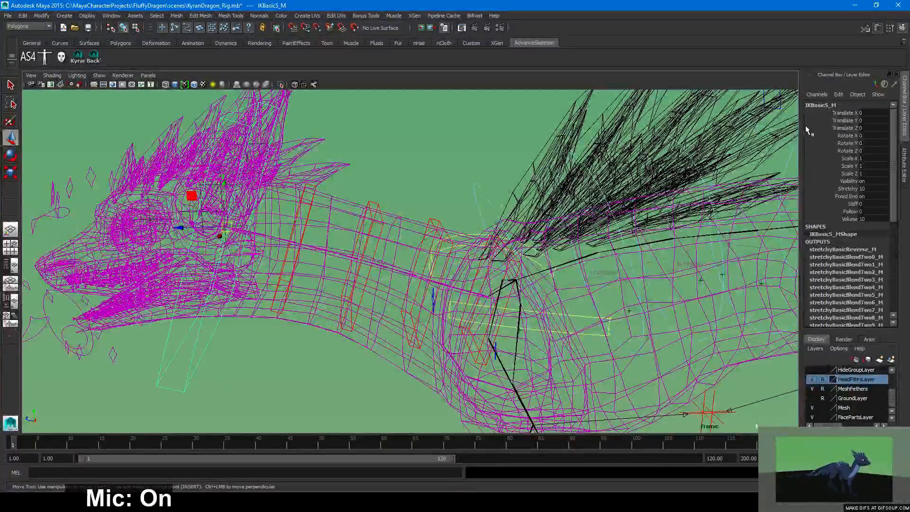
click(42, 16)
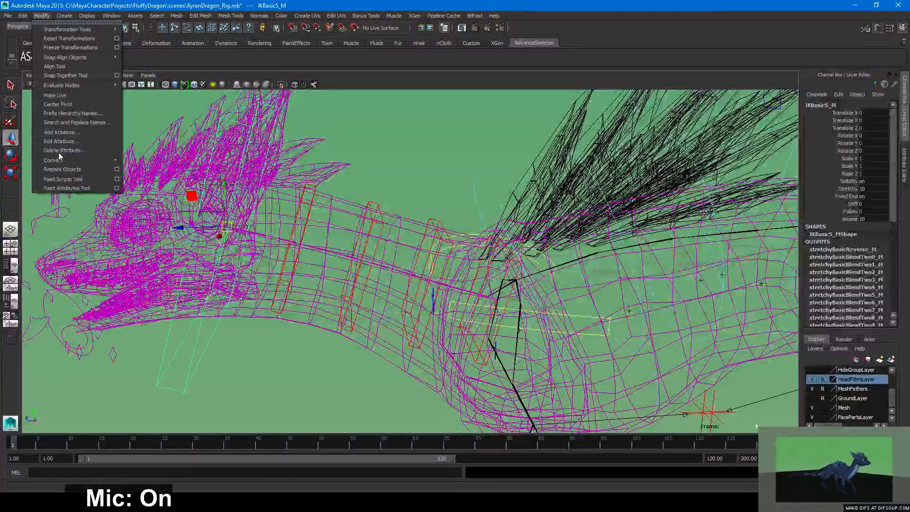
click(74, 122)
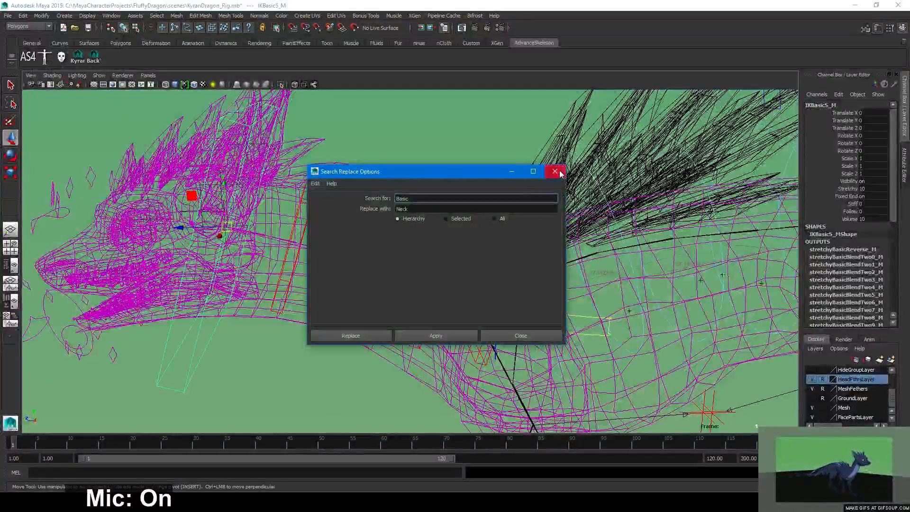
click(555, 170)
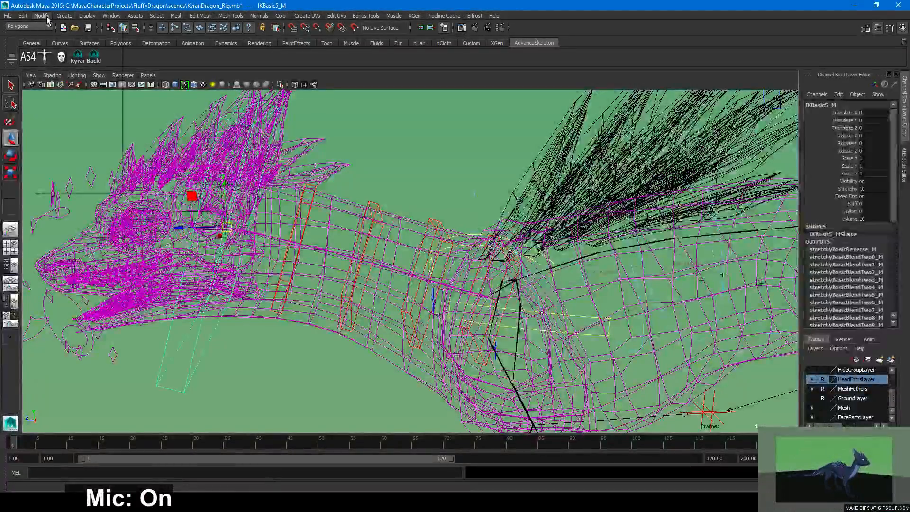
click(41, 15)
click(75, 123)
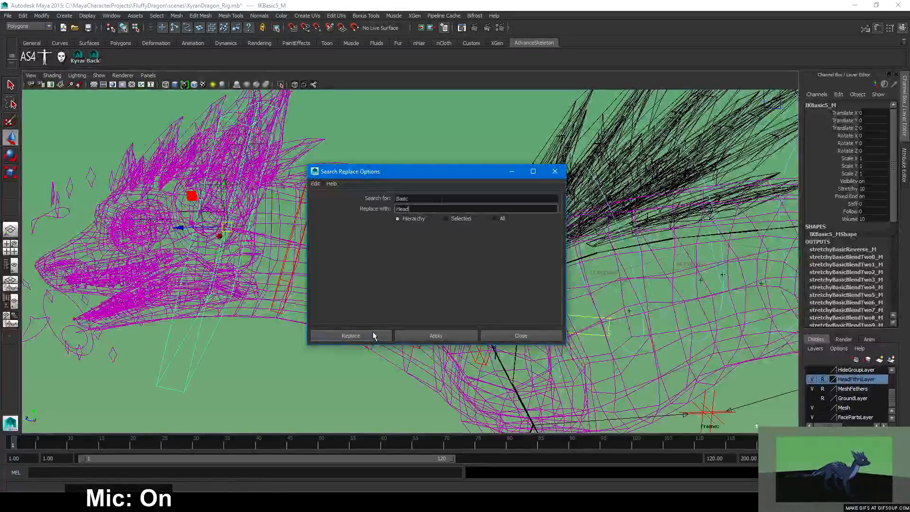
click(520, 335)
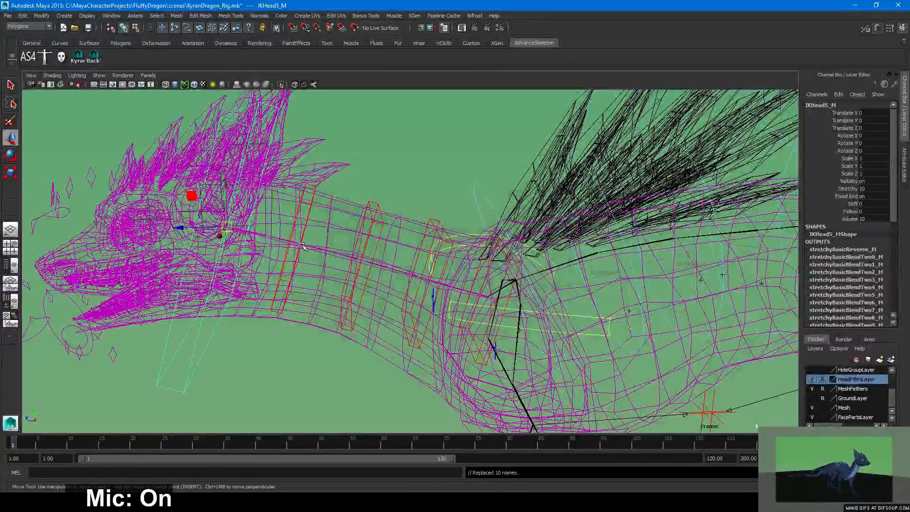
Select the IKNeck2_M control near the base of the neck to check its name and clear the selection
scroll(355, 229, down, 1)
click(429, 311)
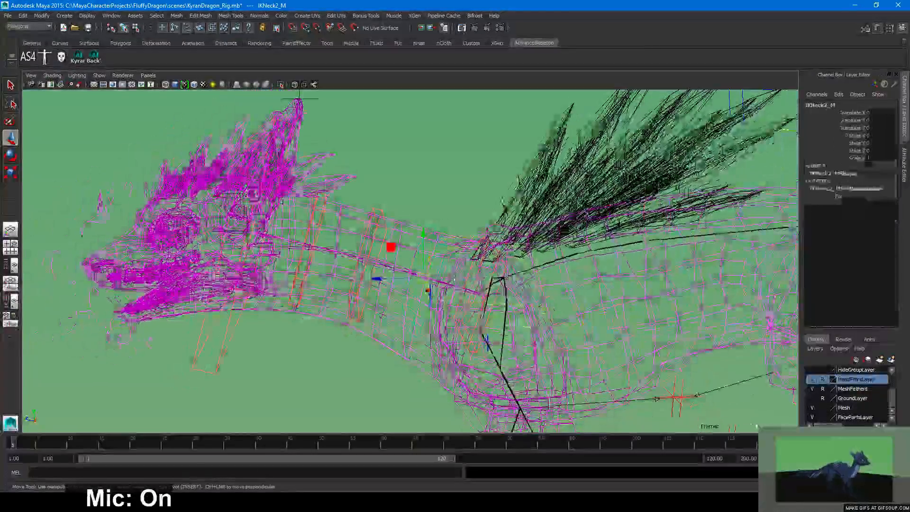
click(381, 379)
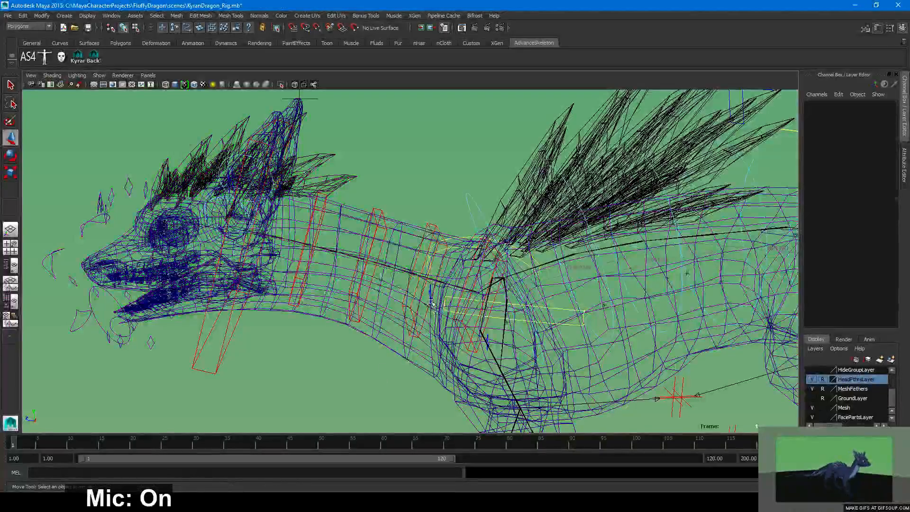
Switch the neck's FKIKBlend on FKIKBasic_M to FK and select the FK head control, FKHead_M
alt+drag(380, 379, 408, 383)
click(413, 313)
click(464, 297)
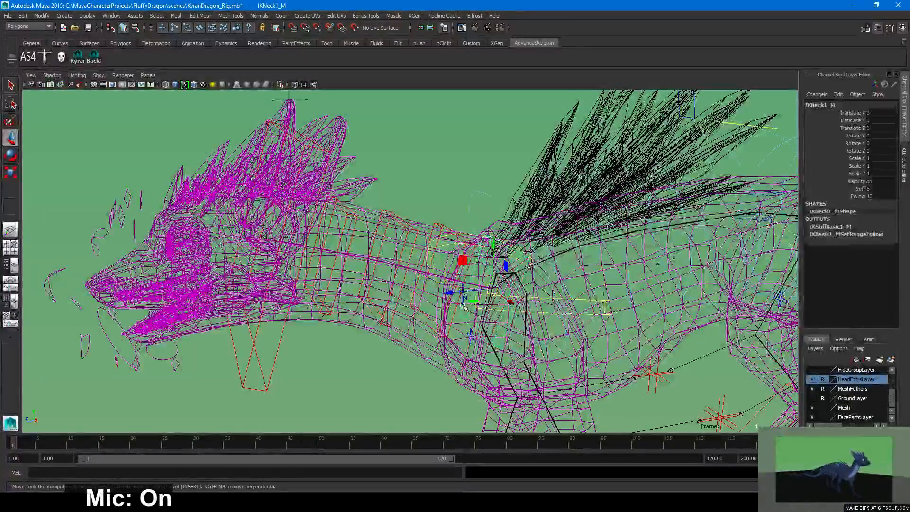
scroll(461, 299, up, 5)
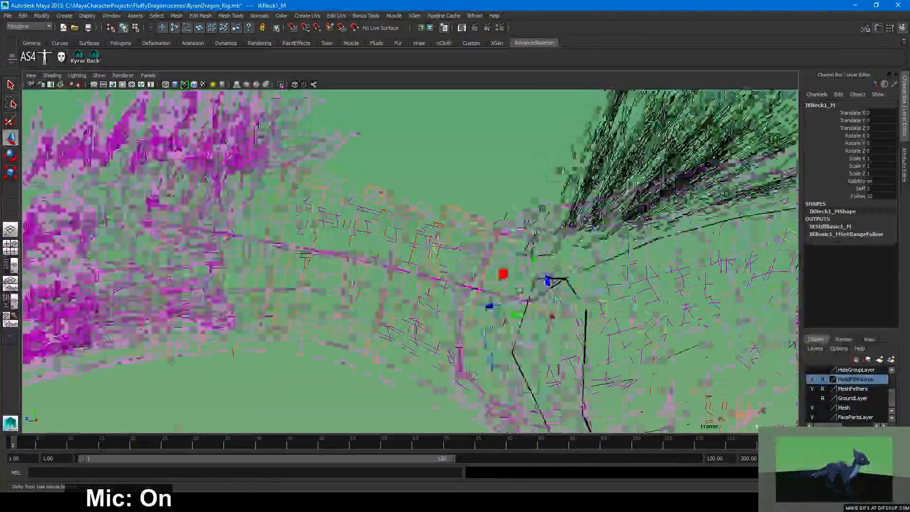
click(492, 321)
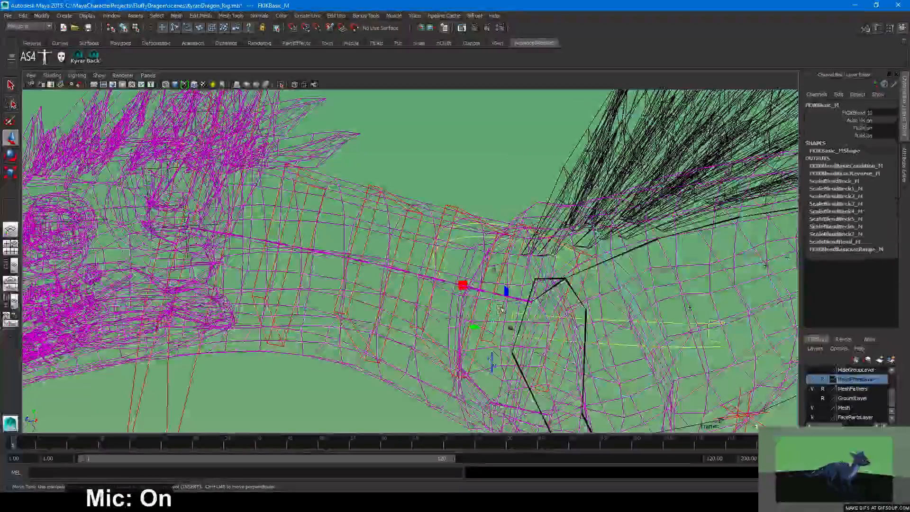
click(858, 114)
scroll(411, 261, down, 4)
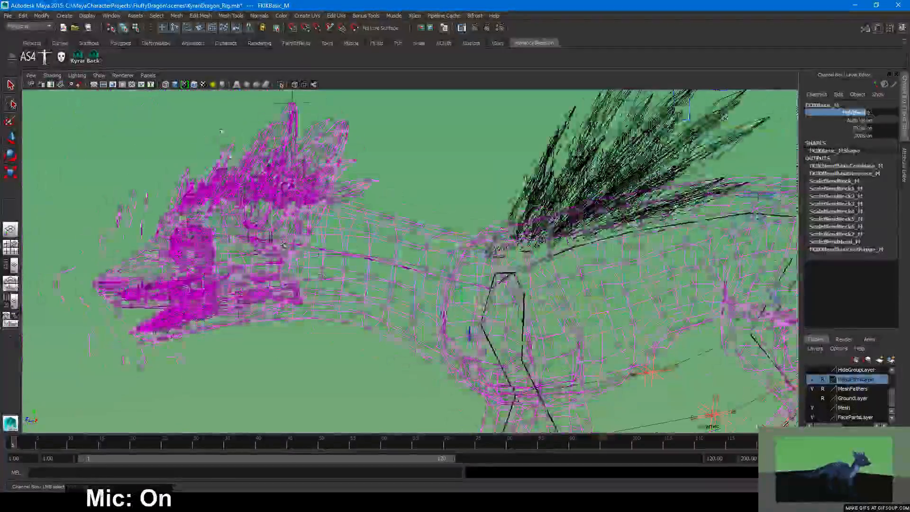
click(192, 154)
key(w)
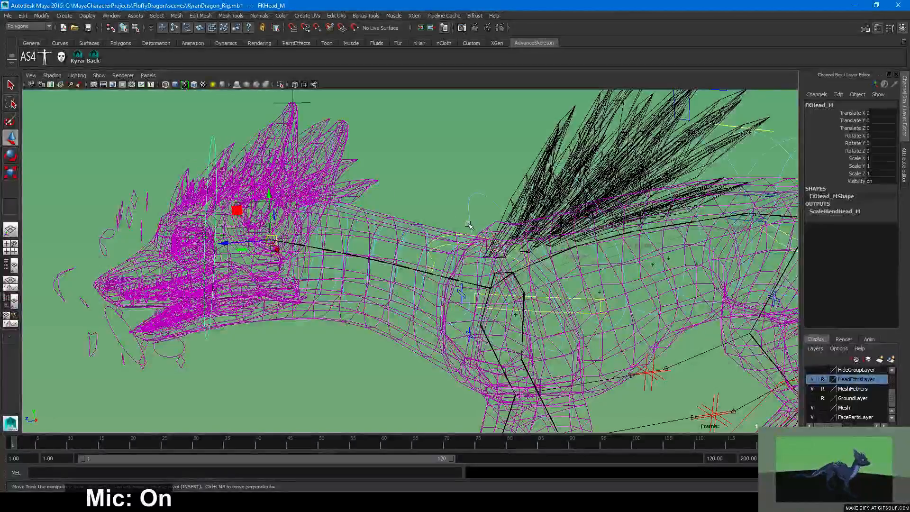
Return the neck's FKIKBlend on FKIKBasic_M to 10 for full IK
scroll(346, 251, up, 4)
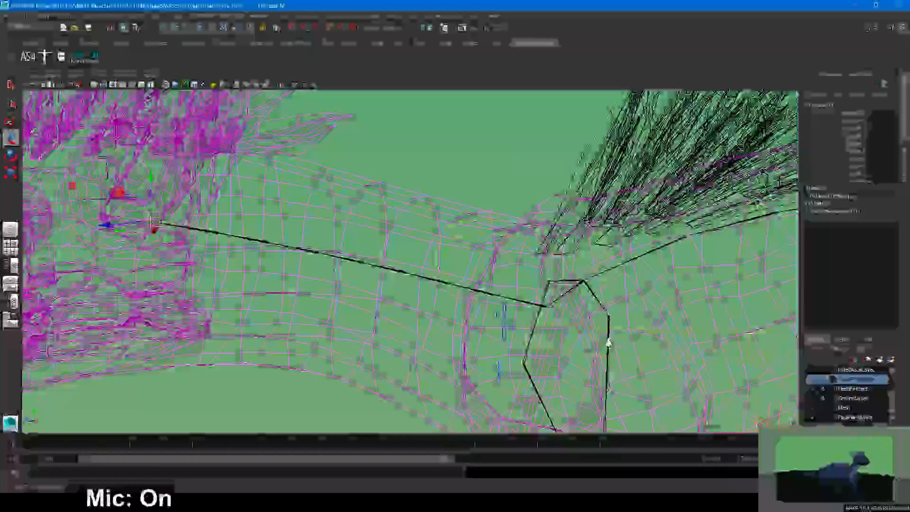
click(451, 279)
click(451, 265)
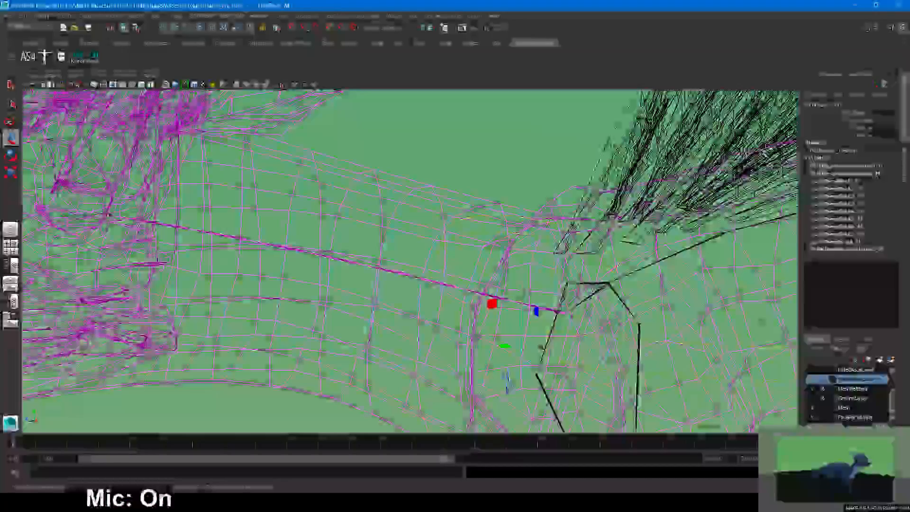
click(850, 114)
scroll(260, 250, down, 5)
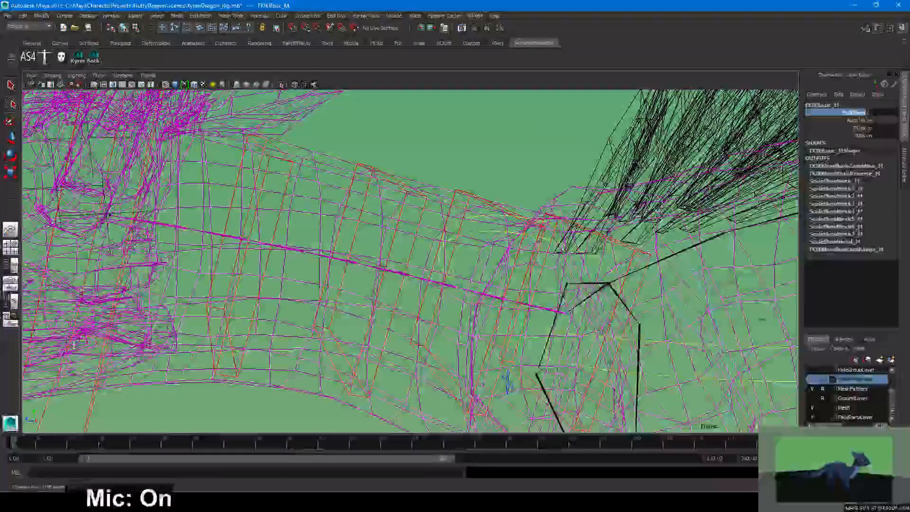
Rename the IK control below the dragon's head from IKHead5_M to IKHead_M
scroll(260, 250, up, 6)
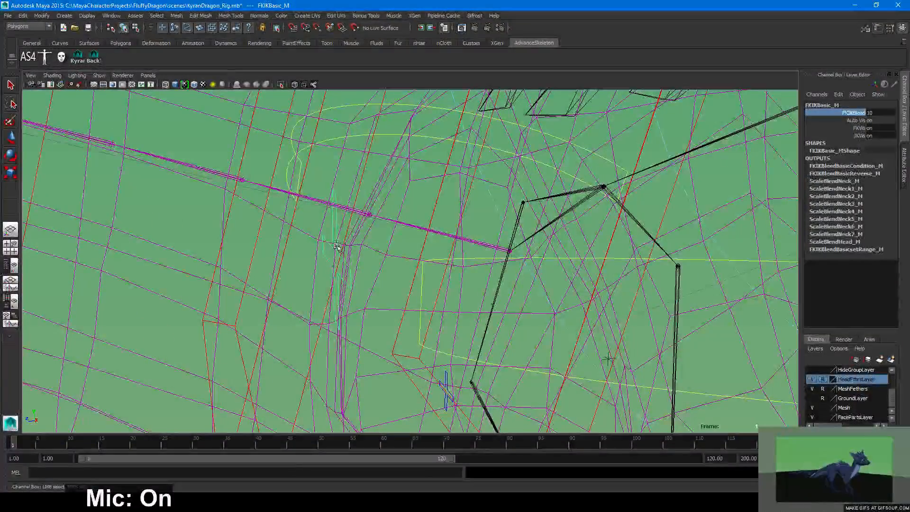
scroll(260, 250, down, 3)
alt+middle_drag(260, 251, 435, 275)
scroll(412, 277, down, 3)
scroll(435, 275, down, 3)
click(403, 338)
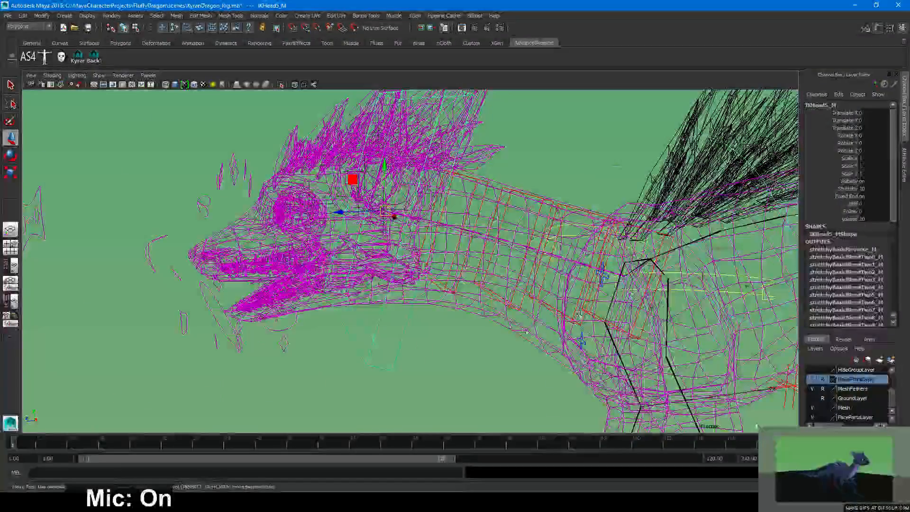
click(825, 106)
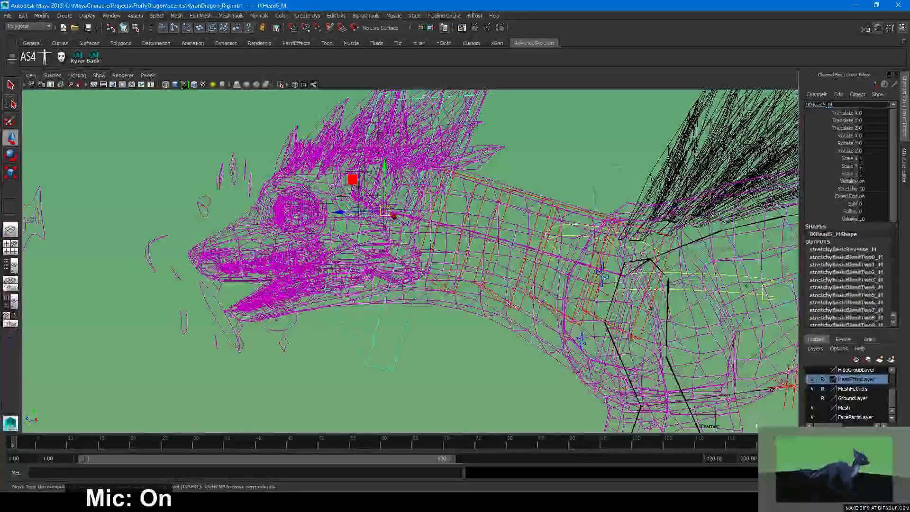
key(BackSpace)
key(Return)
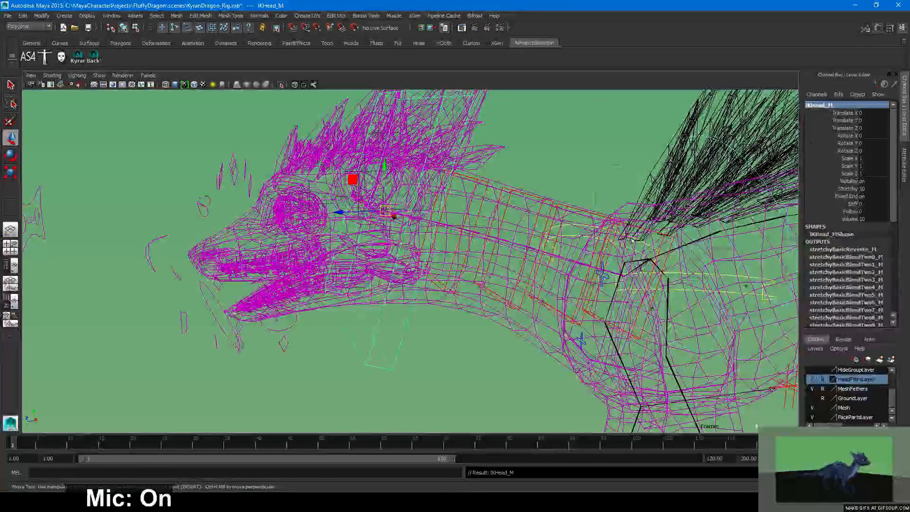
Select IKHead_M below the head, open the biped selector and reset the rig's pose from it
alt+right_drag(588, 265, 456, 306)
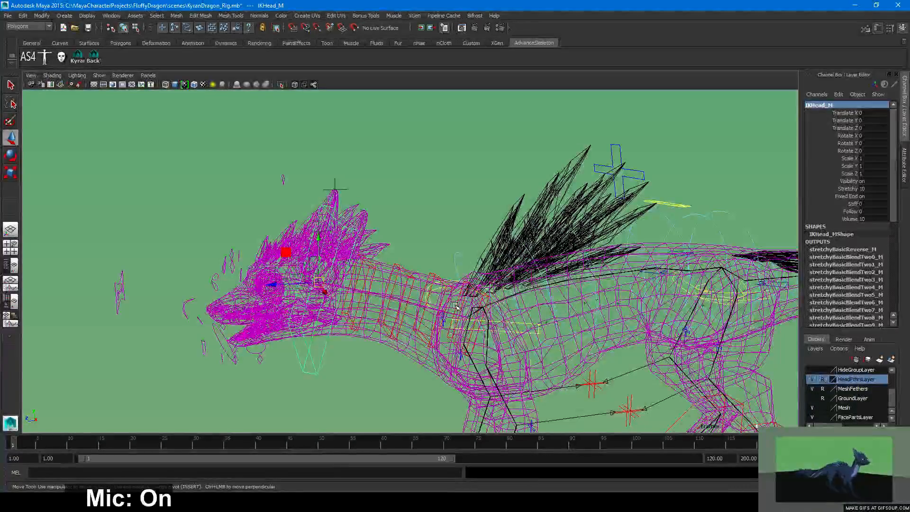
click(434, 204)
drag(324, 350, 296, 366)
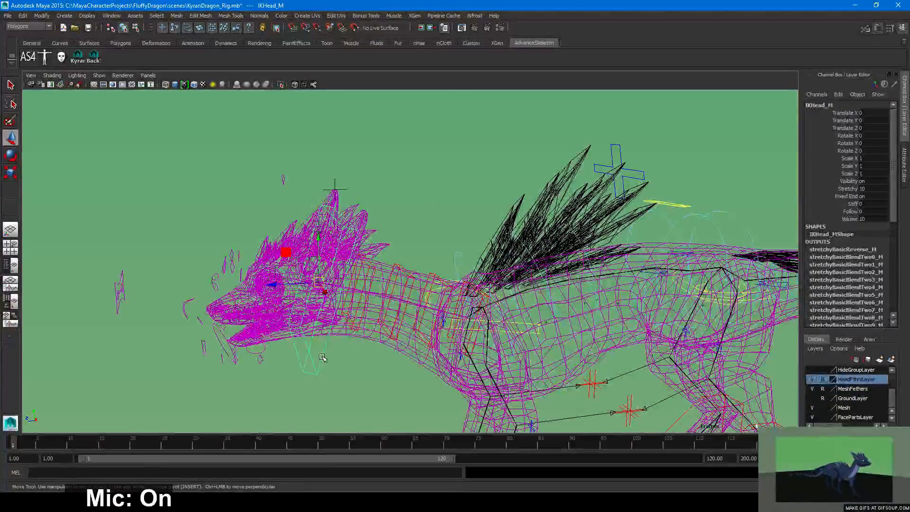
click(44, 57)
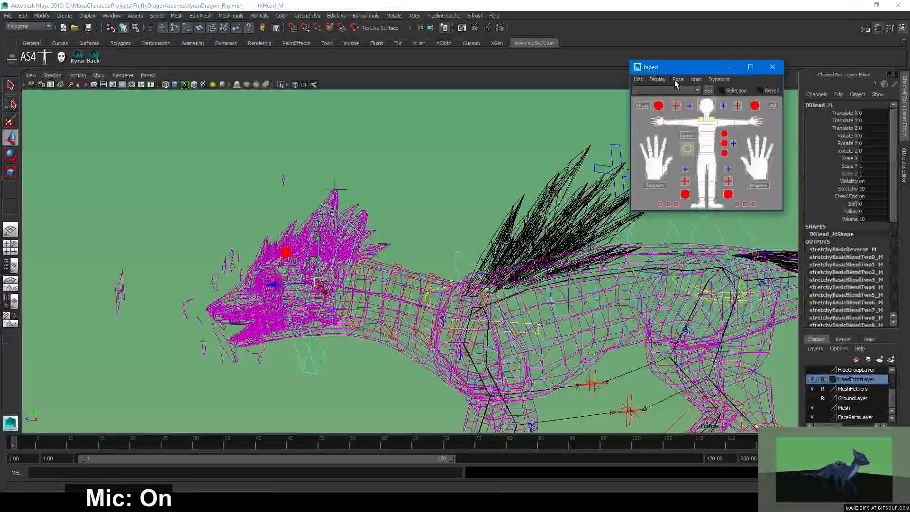
click(678, 79)
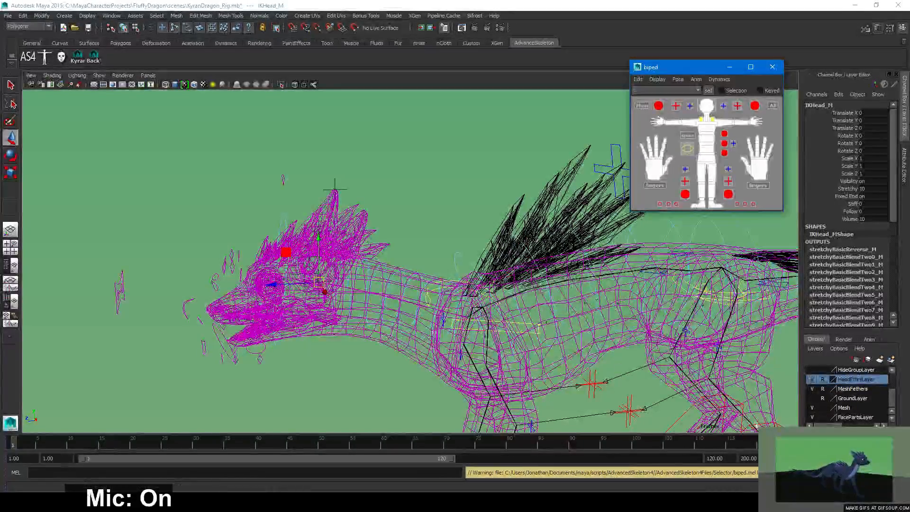
Blend the neck's FKIKBasic_M control back to IK and select the IKHead_M control
click(442, 326)
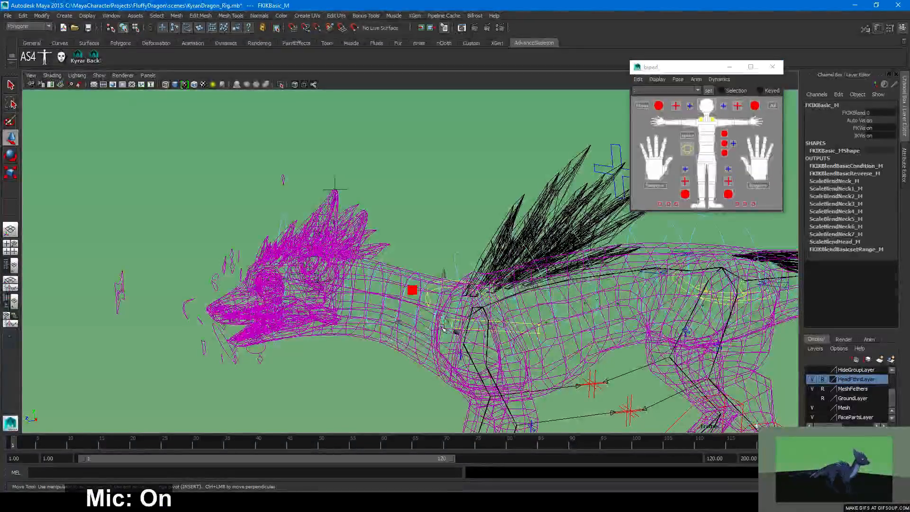
click(854, 112)
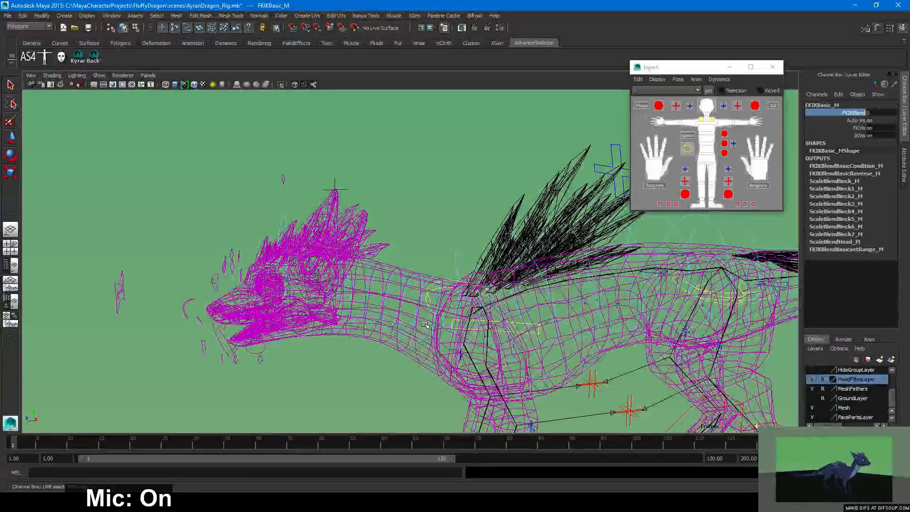
middle_drag(467, 269, 646, 271)
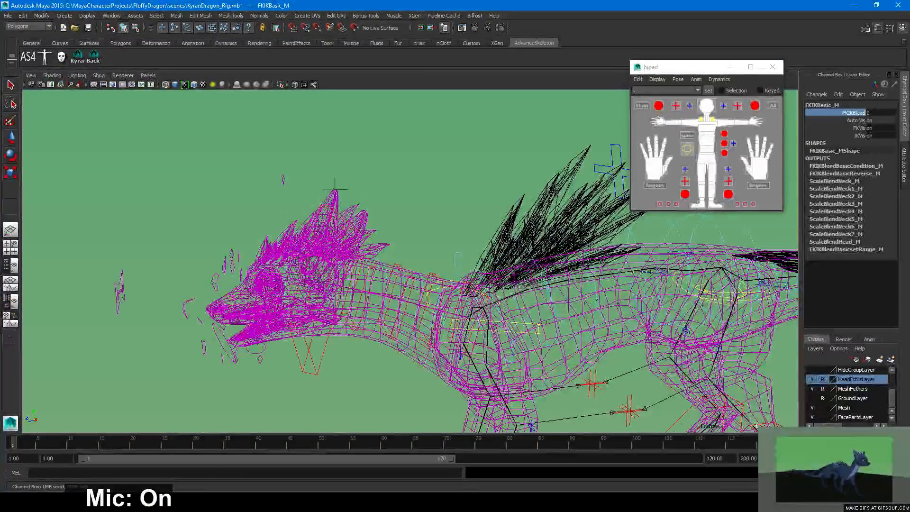
click(340, 279)
key(w)
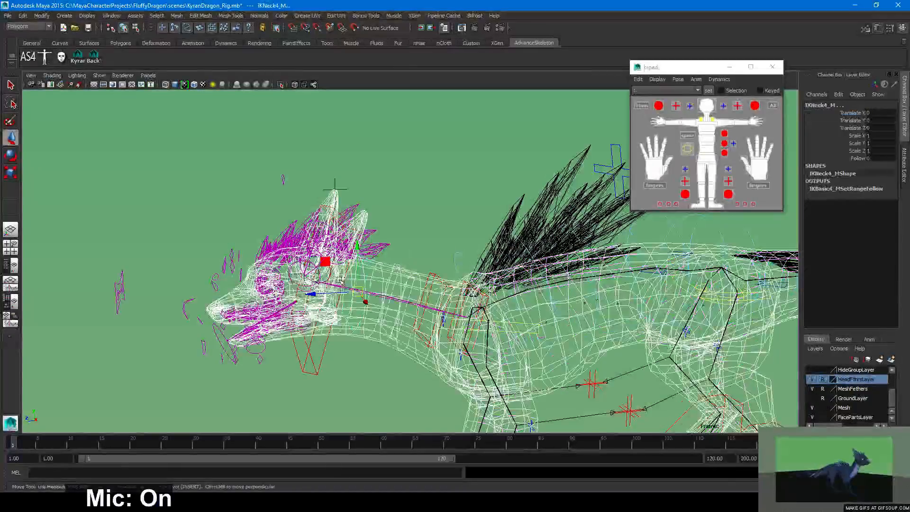
drag(352, 349, 286, 367)
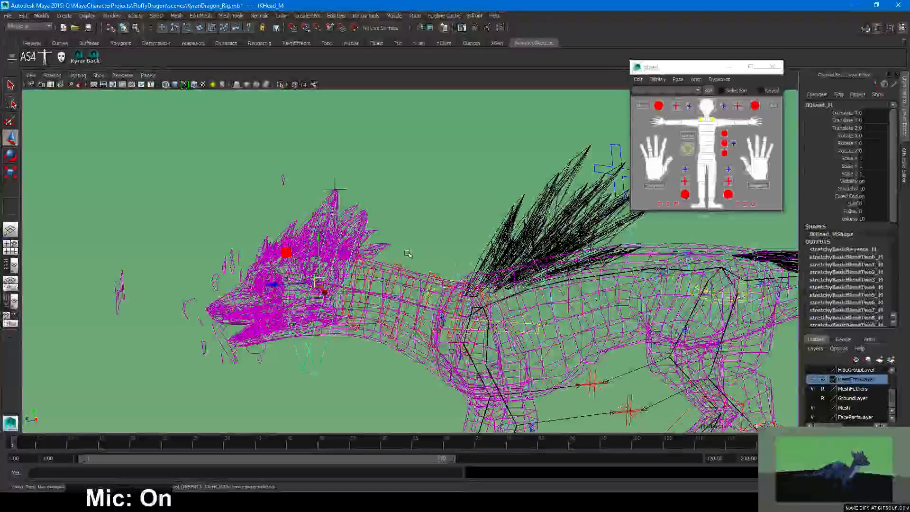
Blend the spine's FKIKSpine_M control to IK and select the IKSpine4_M control near the shoulders
alt+middle_drag(734, 421, 595, 405)
mouse_move(594, 405)
alt+mouse_down()
mouse_move(673, 439)
mouse_move(590, 402)
alt+mouse_up()
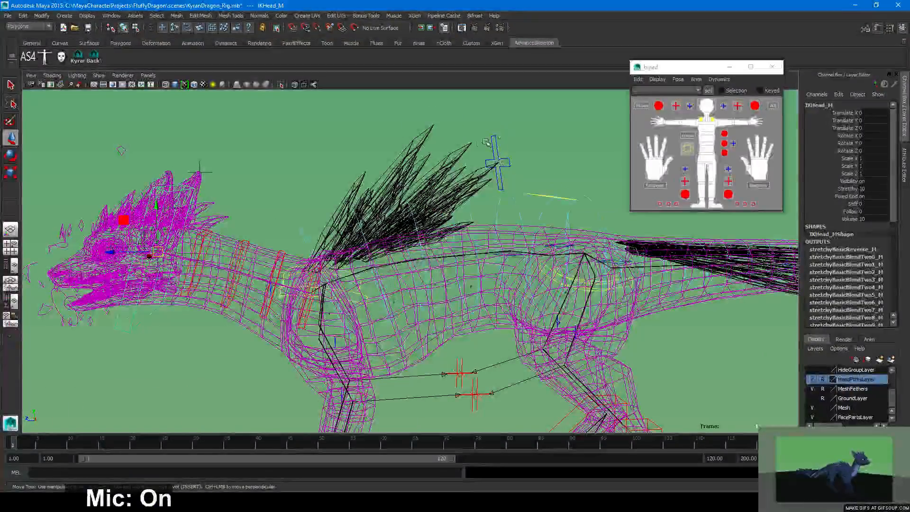
click(464, 215)
click(848, 113)
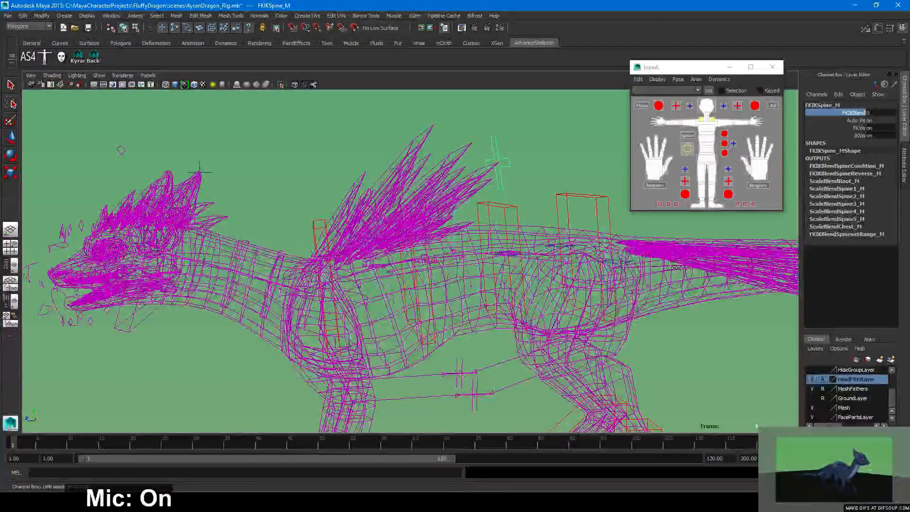
click(573, 192)
key(w)
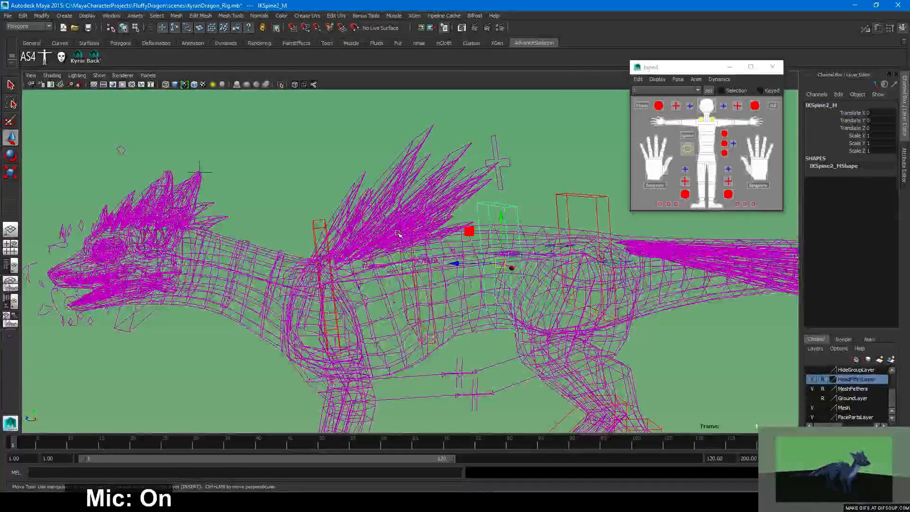
click(313, 231)
Inspect the IK controls along the dragon's body, neck and legs, selecting IKHead_M for comparison
alt+middle_drag(594, 296, 508, 300)
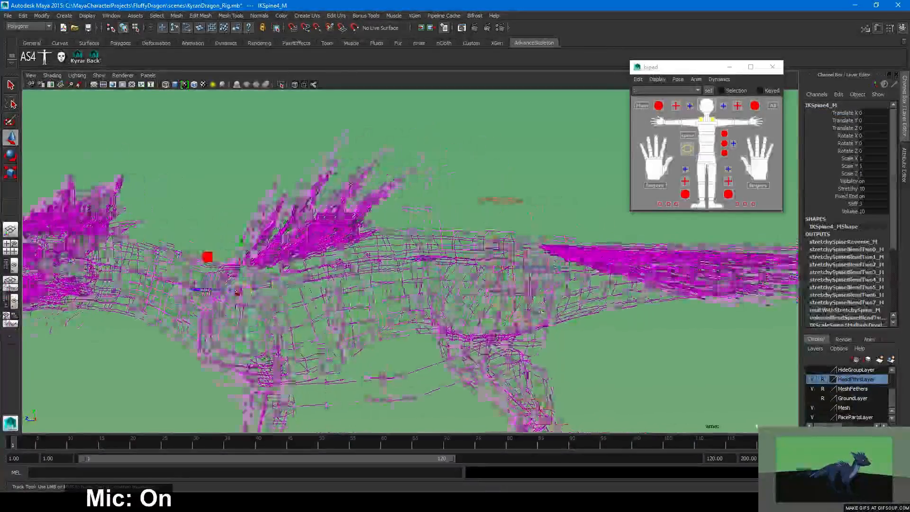
mouse_move(508, 299)
alt+mouse_down()
mouse_move(474, 299)
mouse_move(508, 297)
alt+mouse_up()
alt+right_drag(508, 298, 476, 295)
mouse_move(476, 295)
alt+mouse_down()
mouse_move(456, 293)
mouse_move(466, 293)
alt+mouse_up()
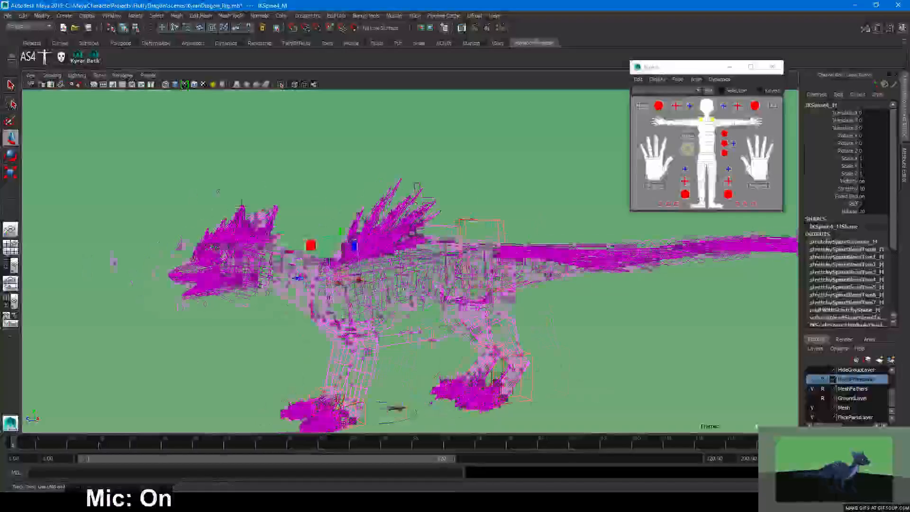
alt+middle_drag(466, 292, 571, 284)
alt+right_drag(571, 284, 616, 293)
click(338, 313)
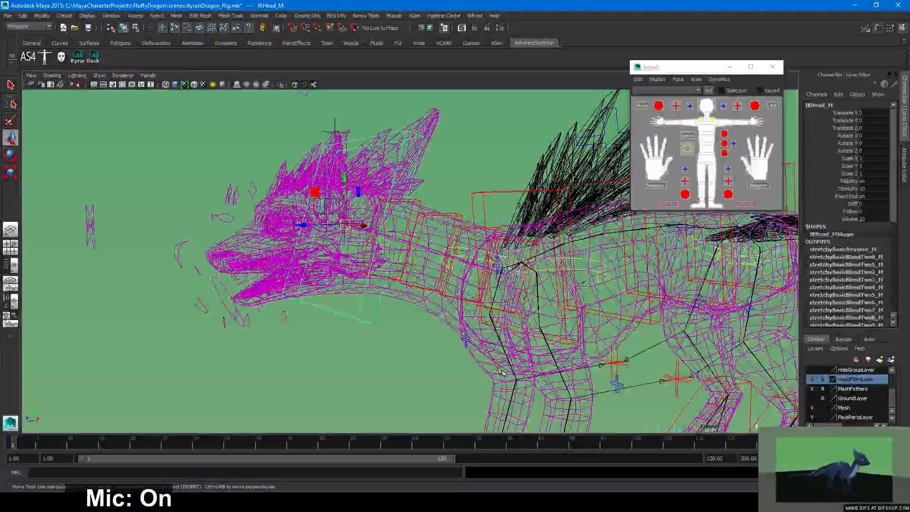
alt+middle_drag(536, 413, 489, 256)
alt+drag(489, 256, 494, 335)
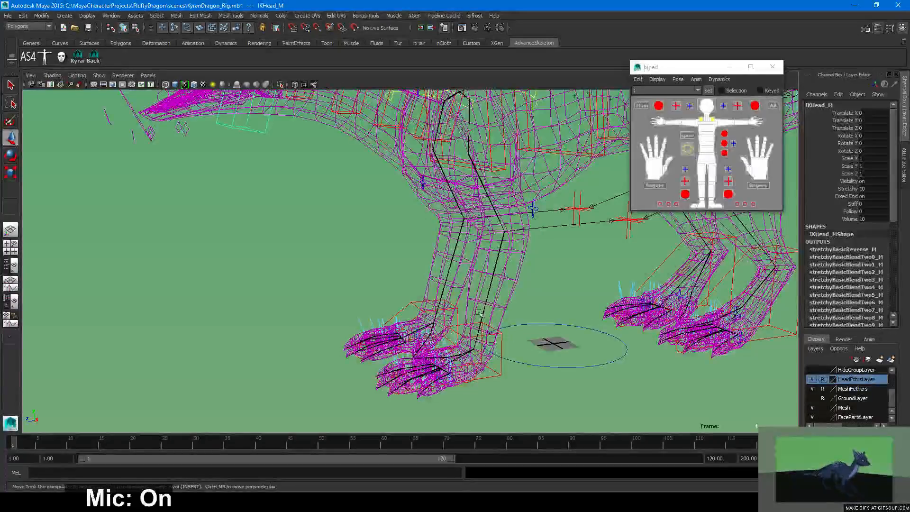
alt+middle_drag(419, 201, 445, 335)
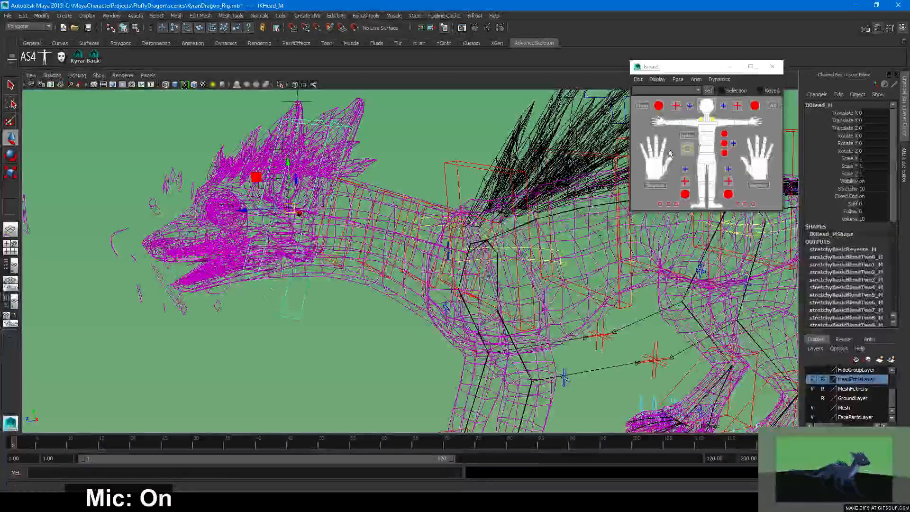
Test the biped selector's spine, hand, arm and leg pickers to check which rig controls they select
click(711, 137)
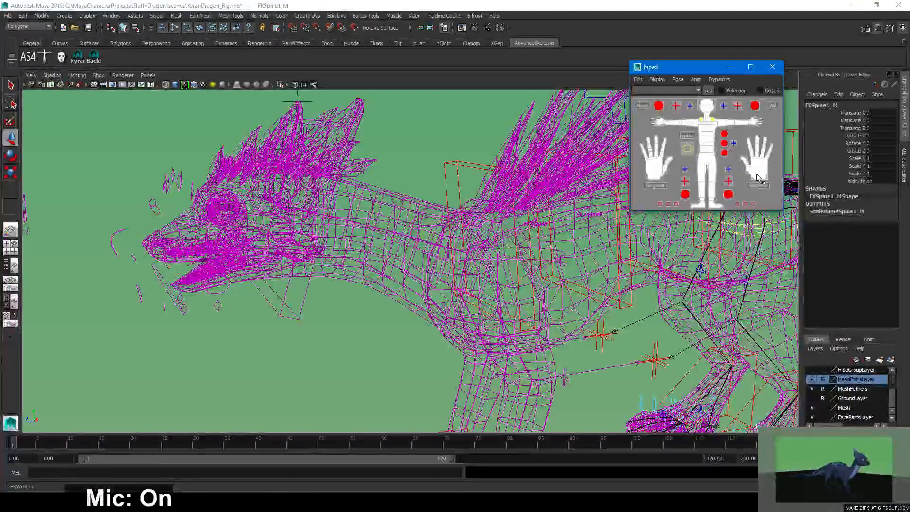
click(651, 176)
scroll(516, 210, down, 5)
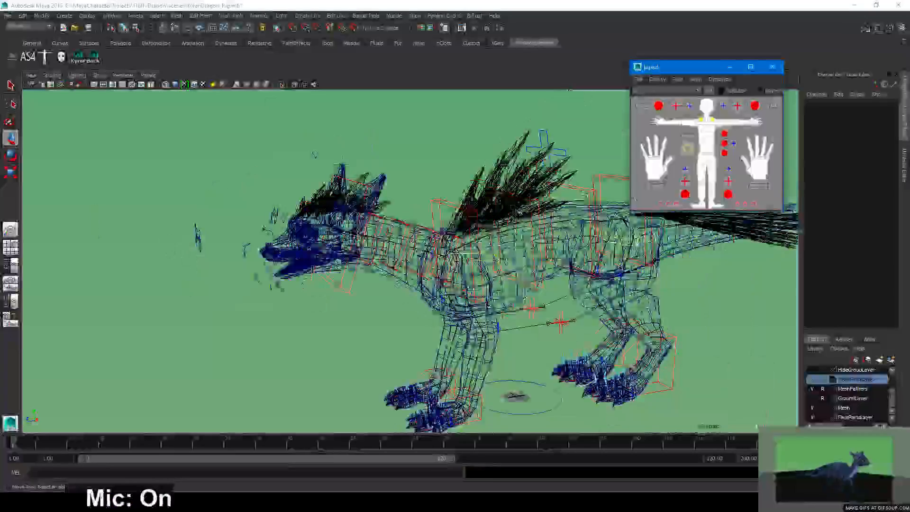
click(758, 167)
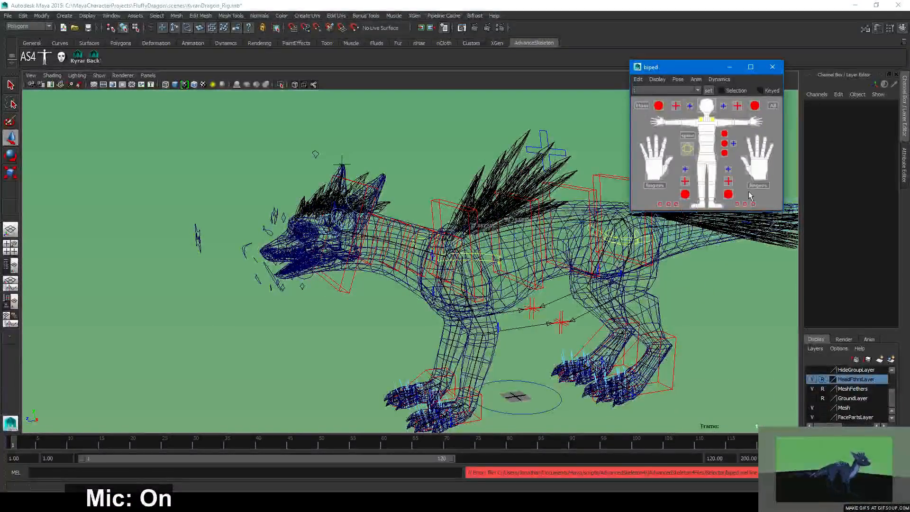
click(684, 194)
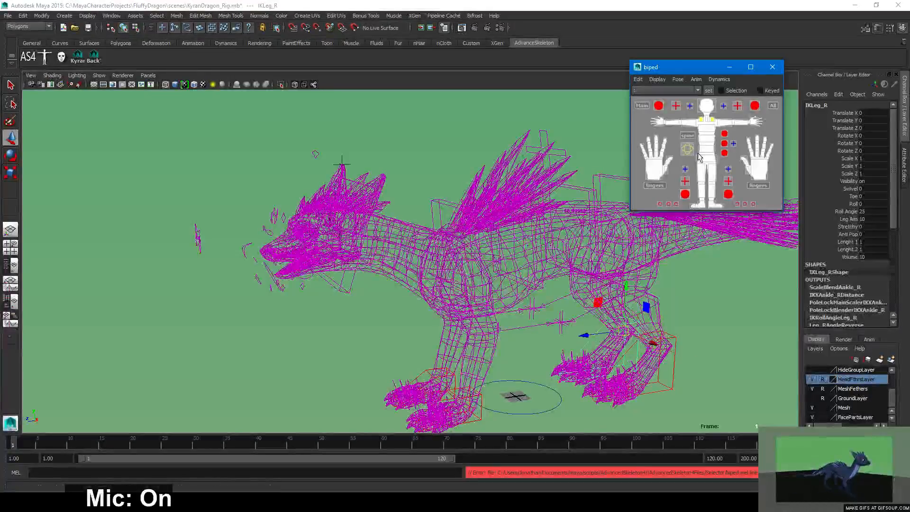
click(752, 106)
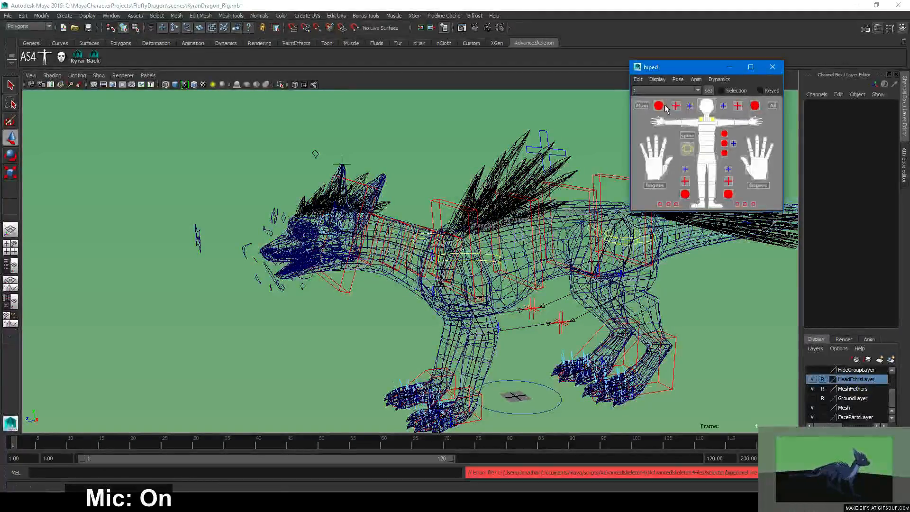
click(686, 169)
click(685, 182)
click(685, 196)
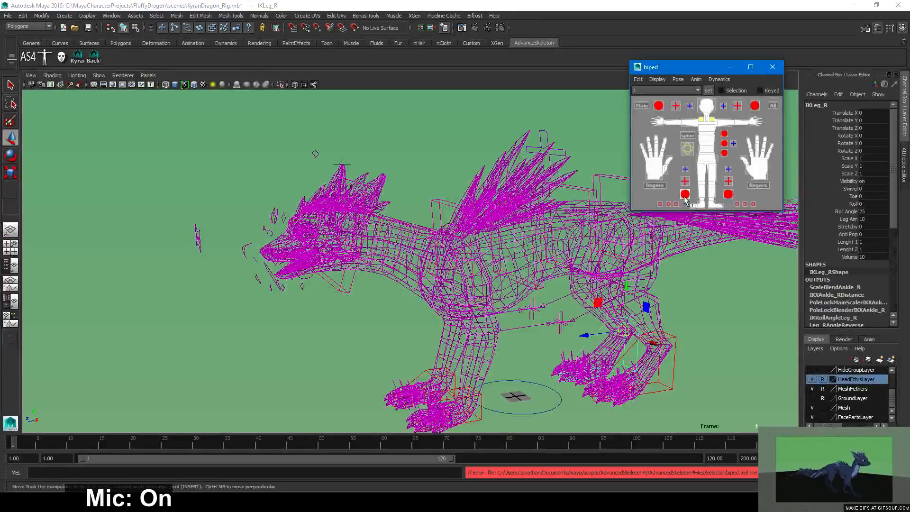
Test the biped selector's root picker on RootX_M, clearing the selection and picking the root control again
click(706, 159)
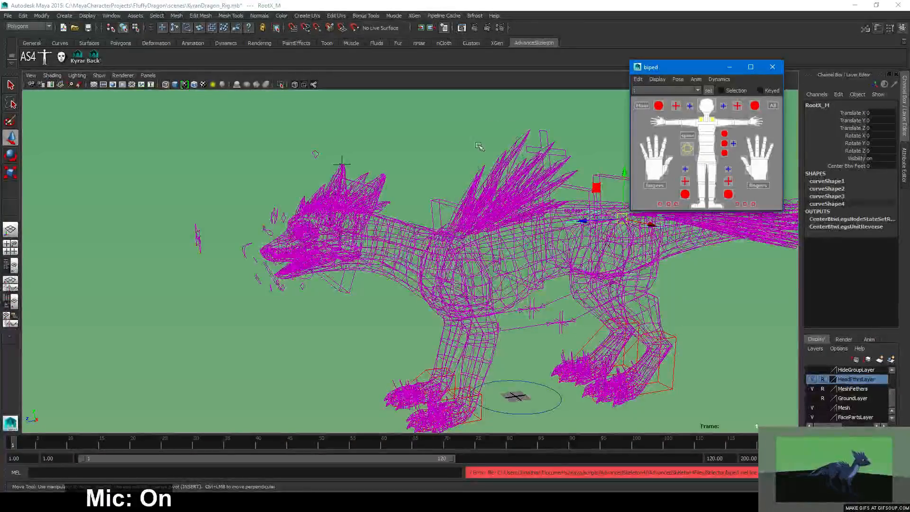
drag(482, 144, 440, 227)
click(451, 159)
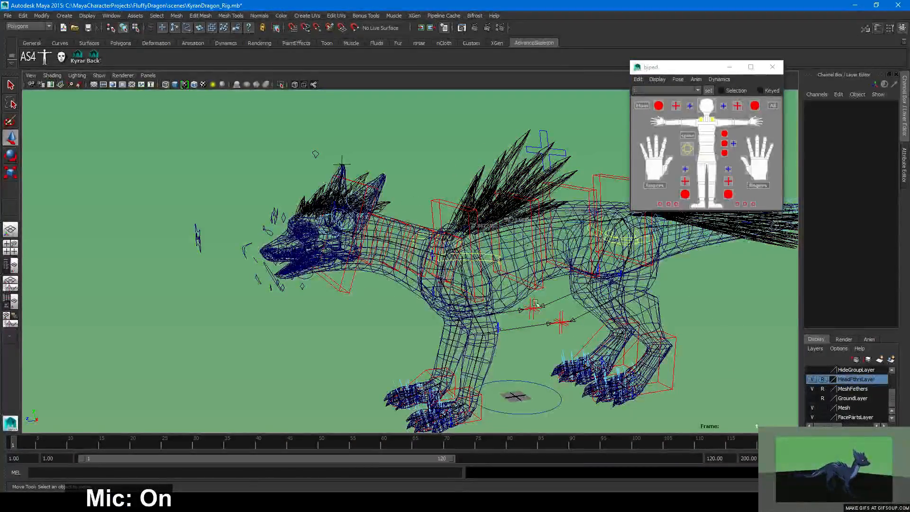
click(535, 303)
click(700, 328)
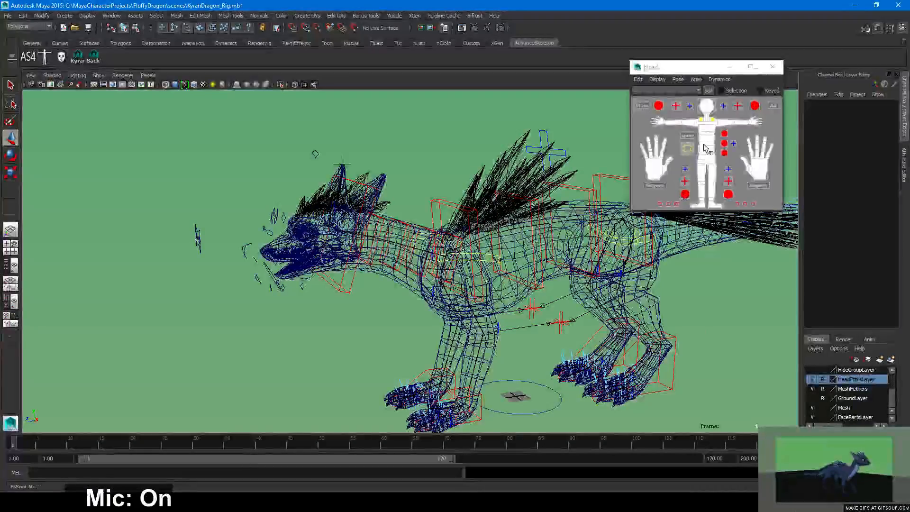
click(710, 163)
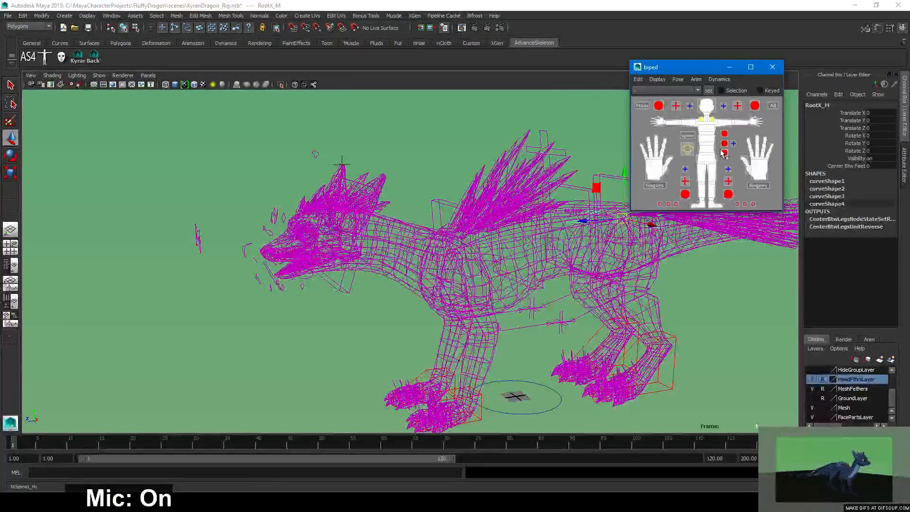
Test the biped selector's IK spine and FK/IK blend pickers, selecting IKSpine3_M, FKIKSpine_M and FKIKLeg_R
click(725, 143)
click(724, 134)
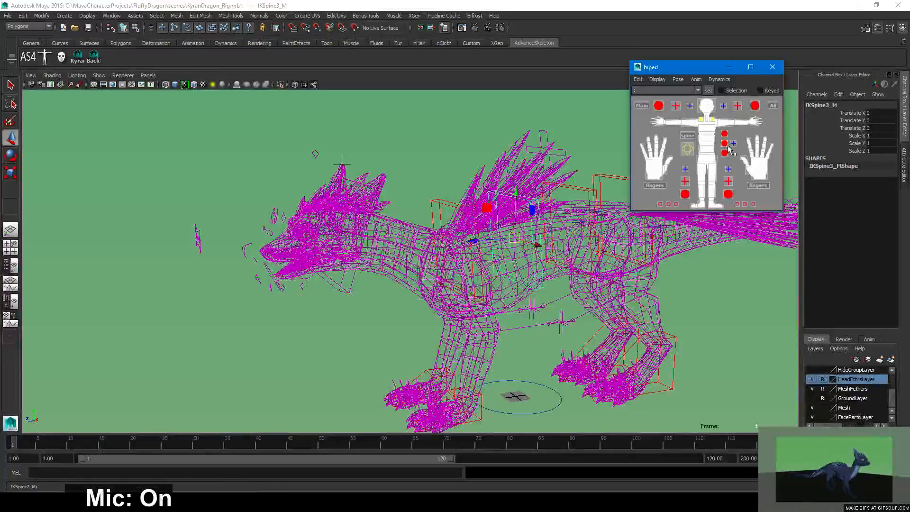
click(733, 144)
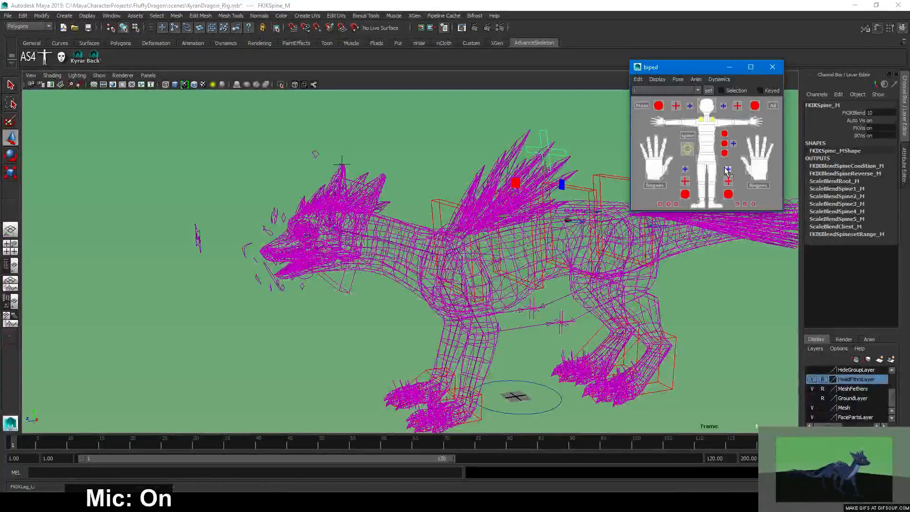
click(704, 173)
click(661, 203)
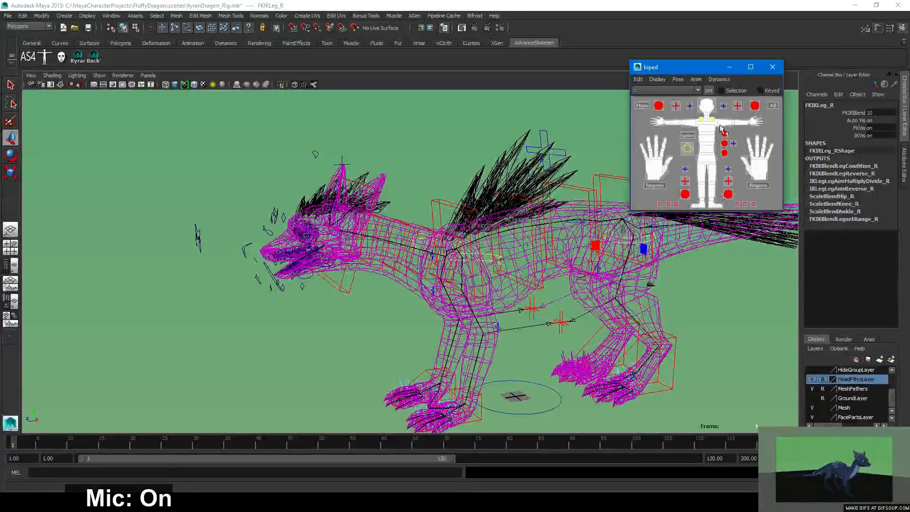
Test the biped selector's root, FKChest_M, left arm IK and all-controls pickers, and clear the selection
click(713, 151)
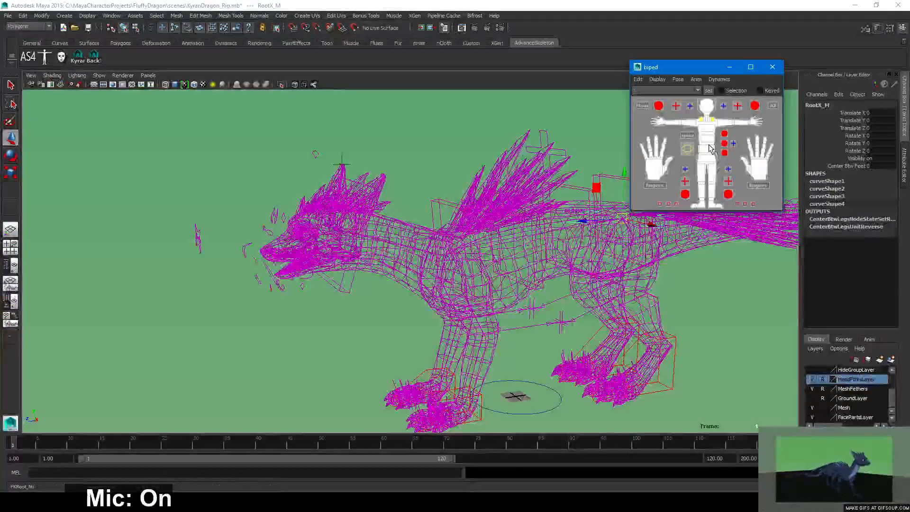
click(707, 135)
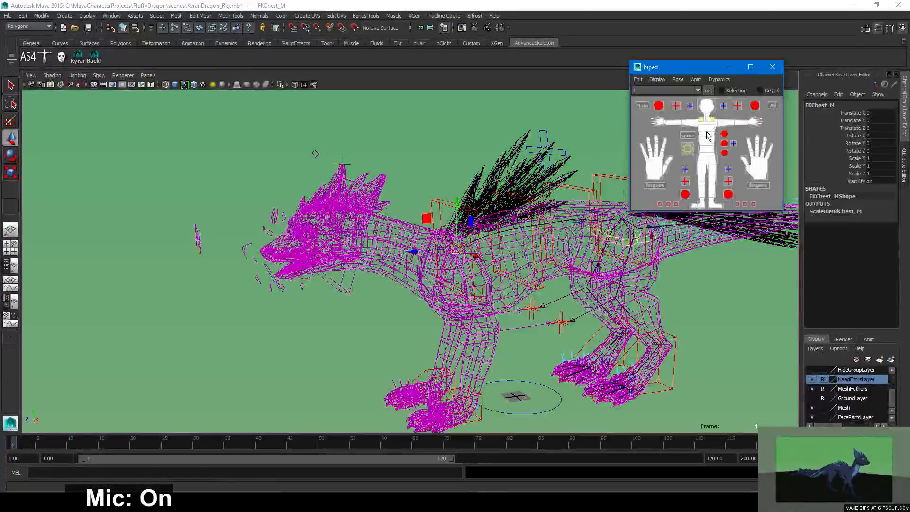
click(755, 107)
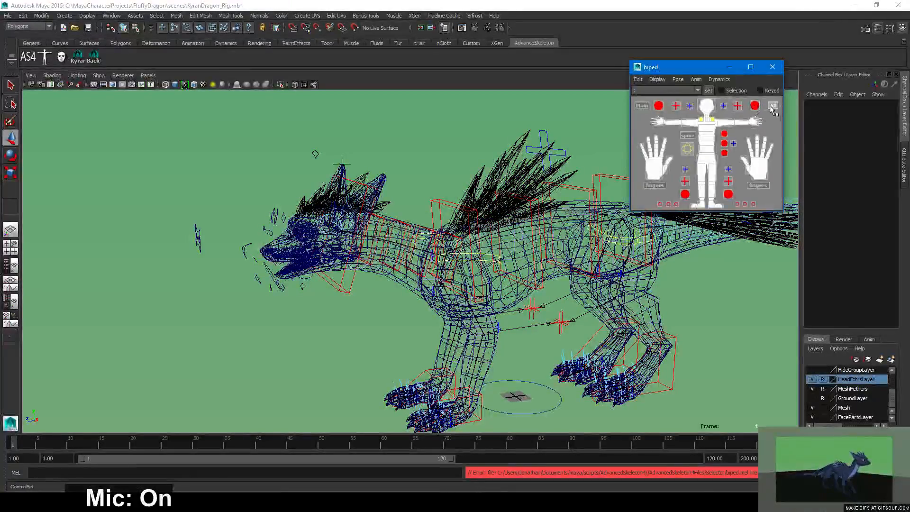
click(772, 105)
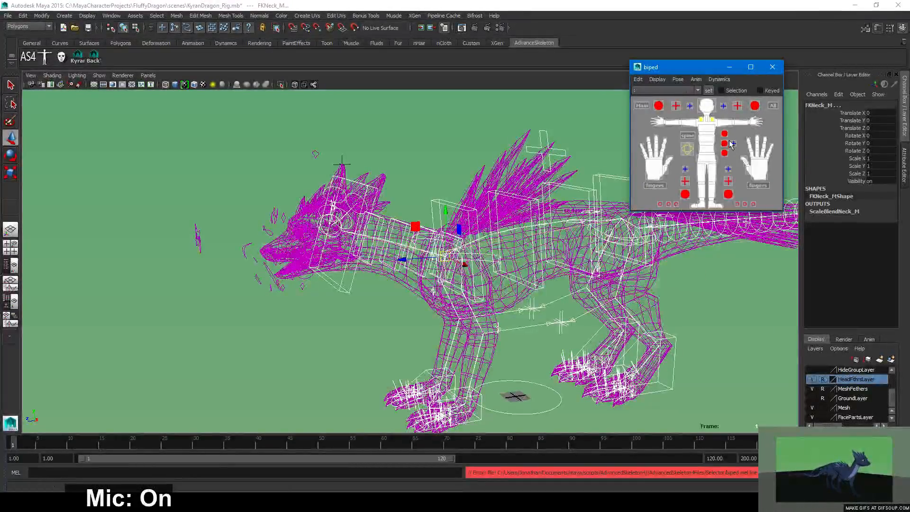
click(750, 138)
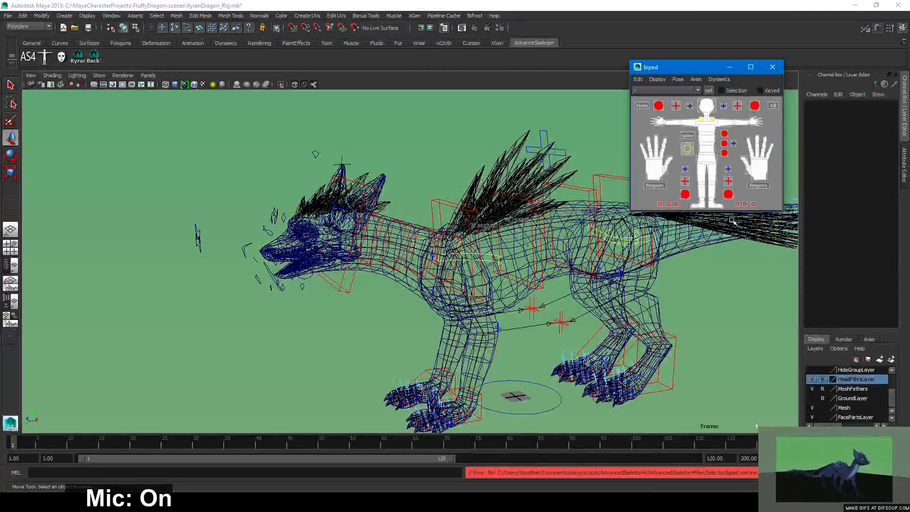
scroll(565, 256, up, 5)
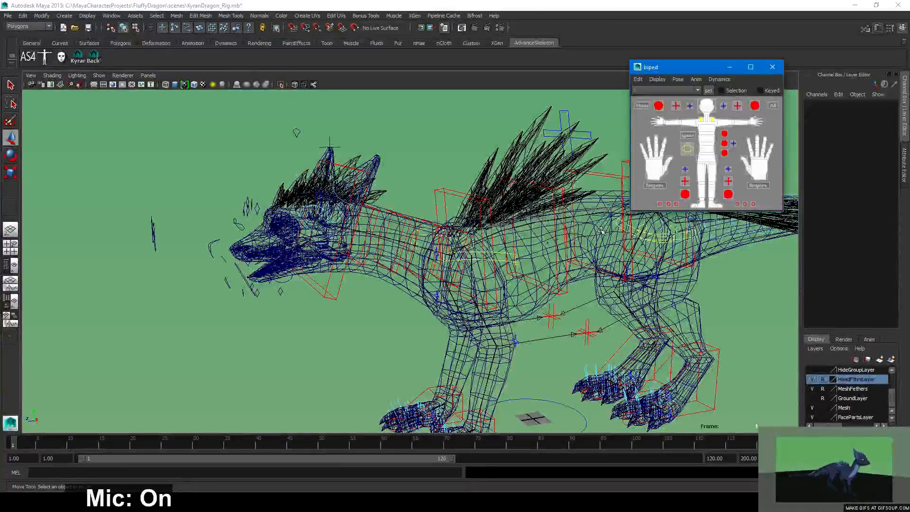
Switch to File Explorer and Photos to view the KritaPractice0004 drawing, move its window off this screen and return to Maya
key(super+e)
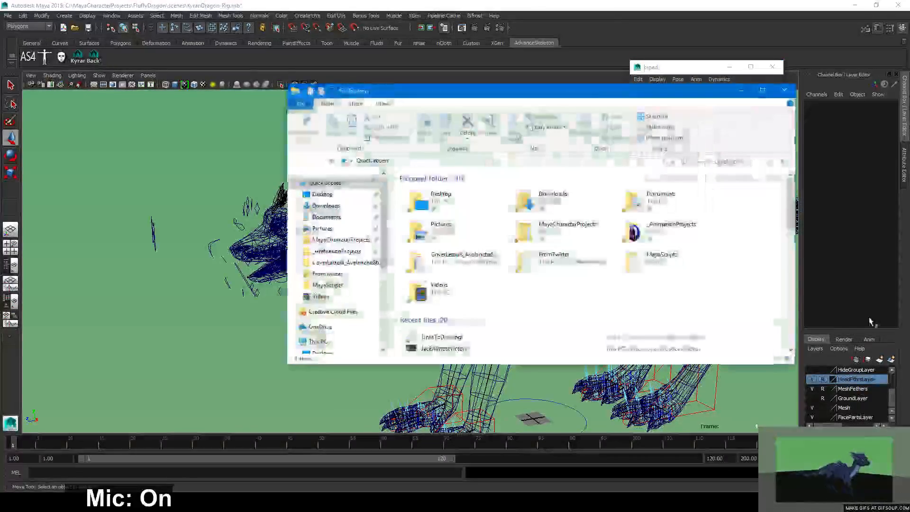
drag(625, 92, 909, 125)
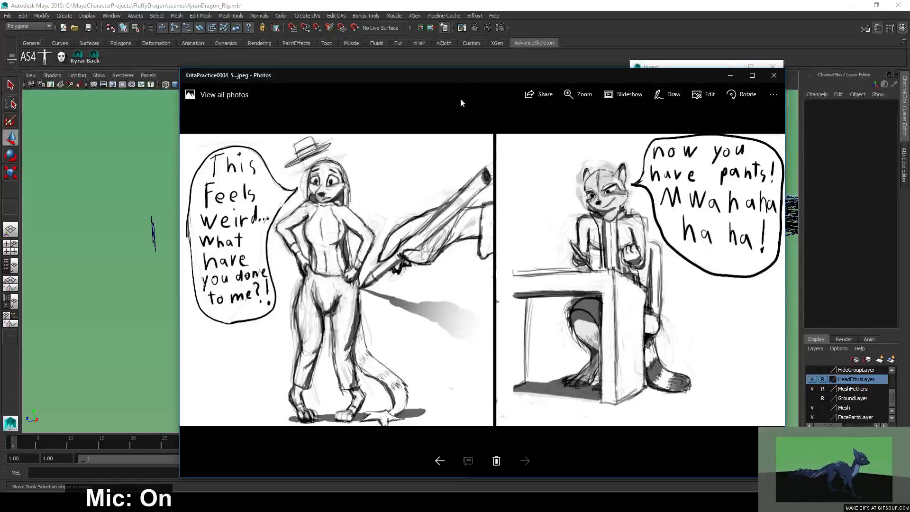
drag(468, 77, 479, 69)
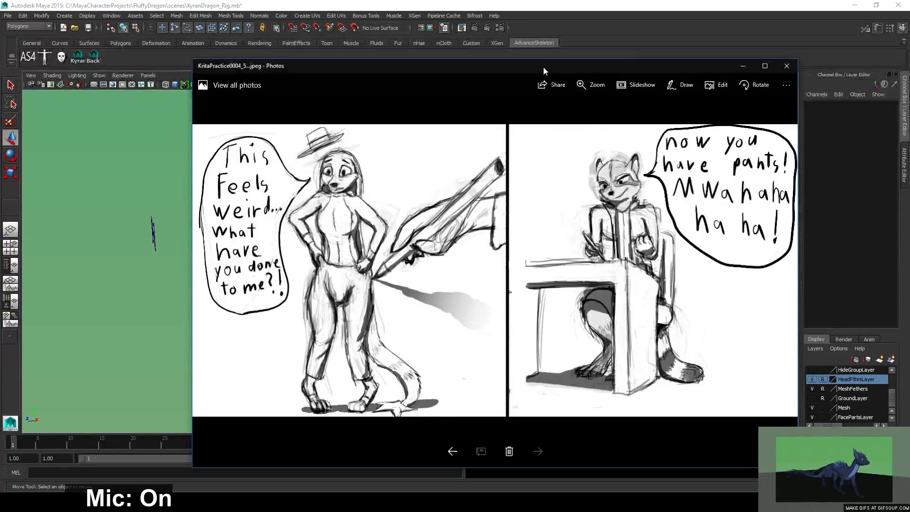
drag(544, 67, 909, 128)
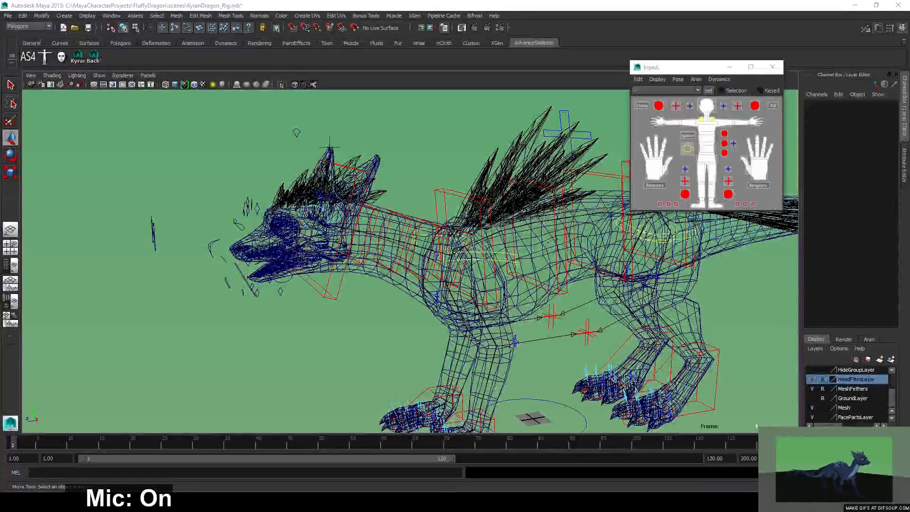
key(alt+Tab)
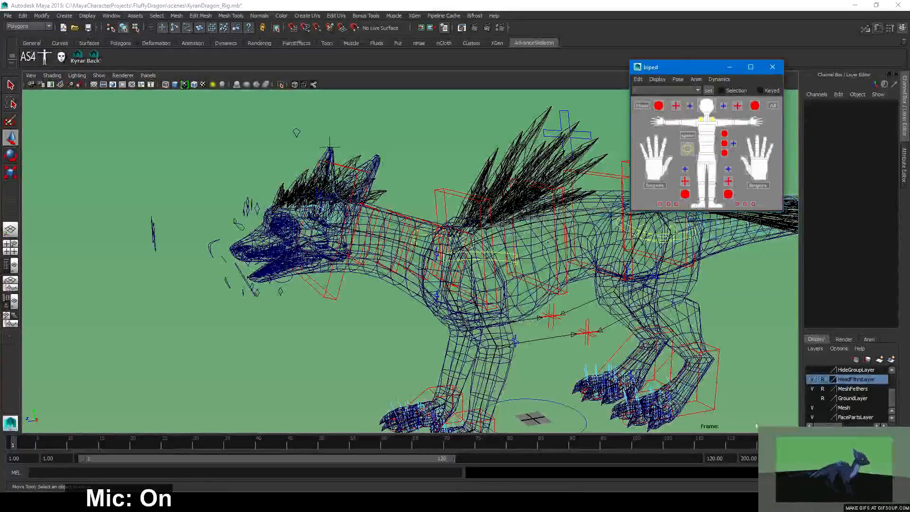
key(alt+Tab)
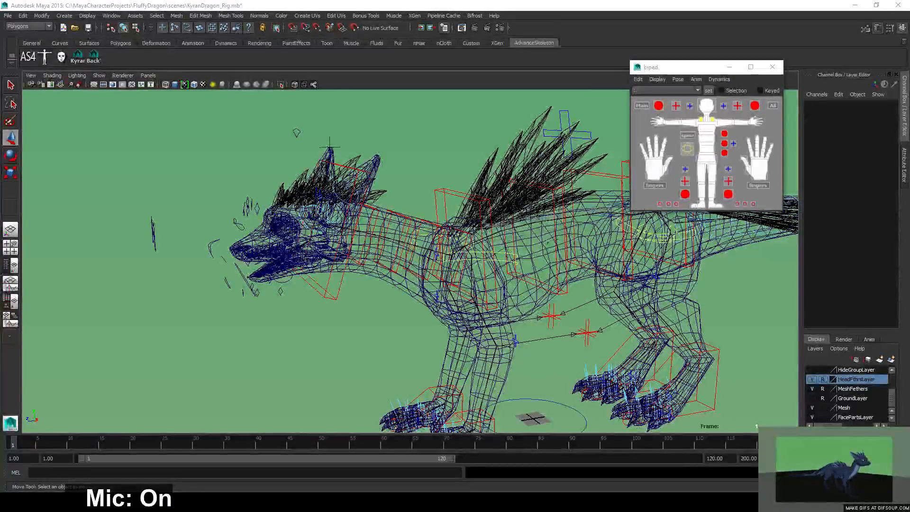
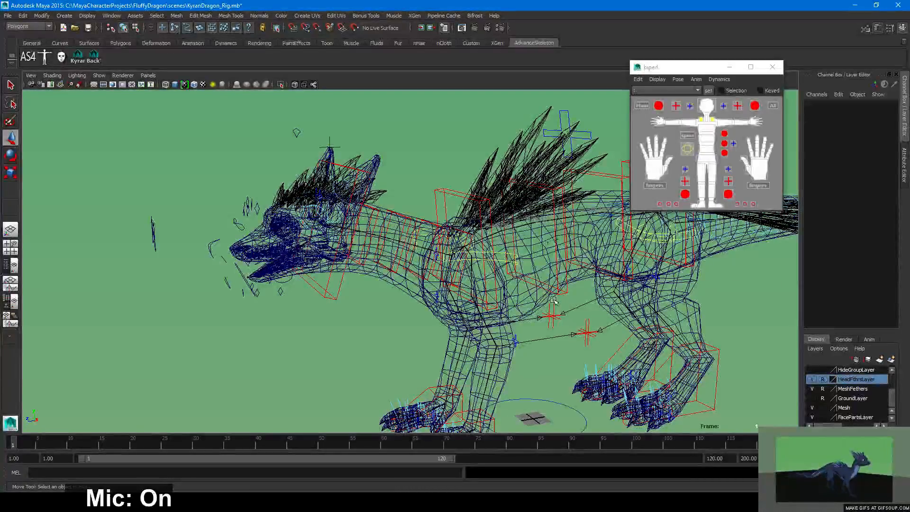
scroll(554, 300, down, 2)
scroll(554, 300, up, 1)
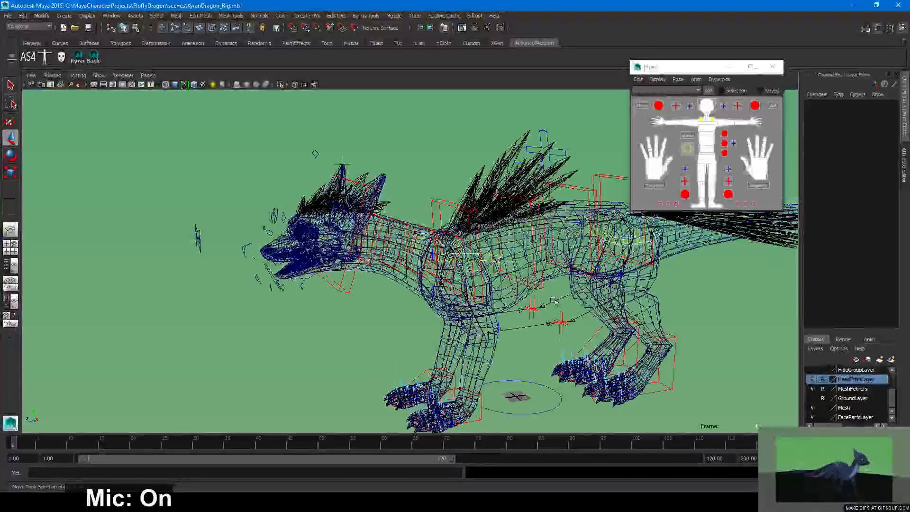
scroll(573, 283, up, 4)
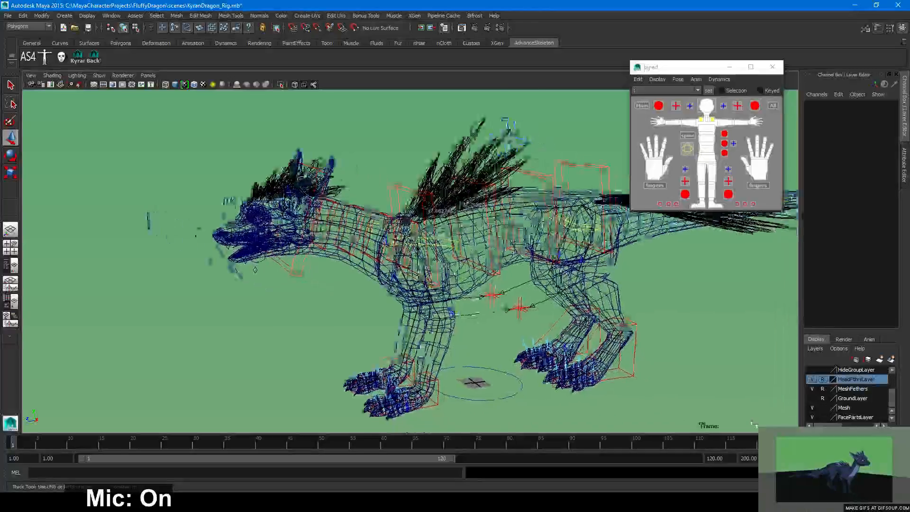
scroll(572, 284, down, 4)
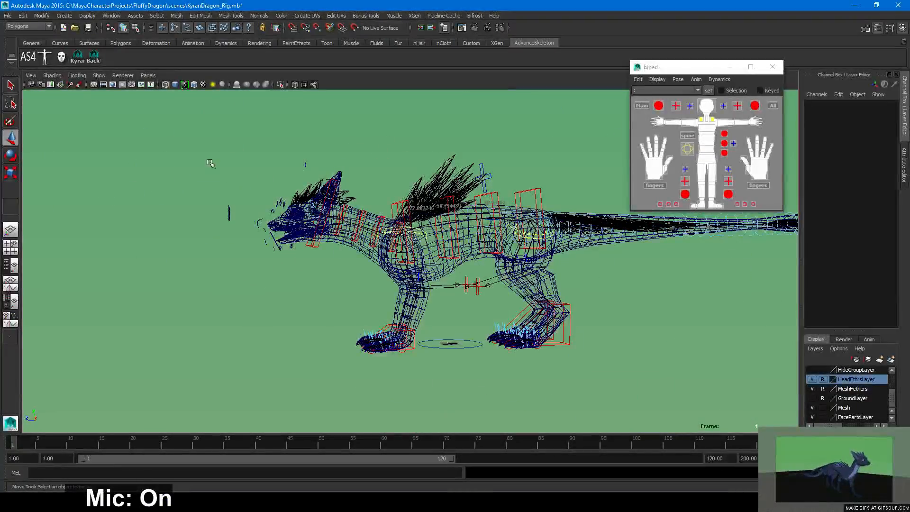
click(7, 15)
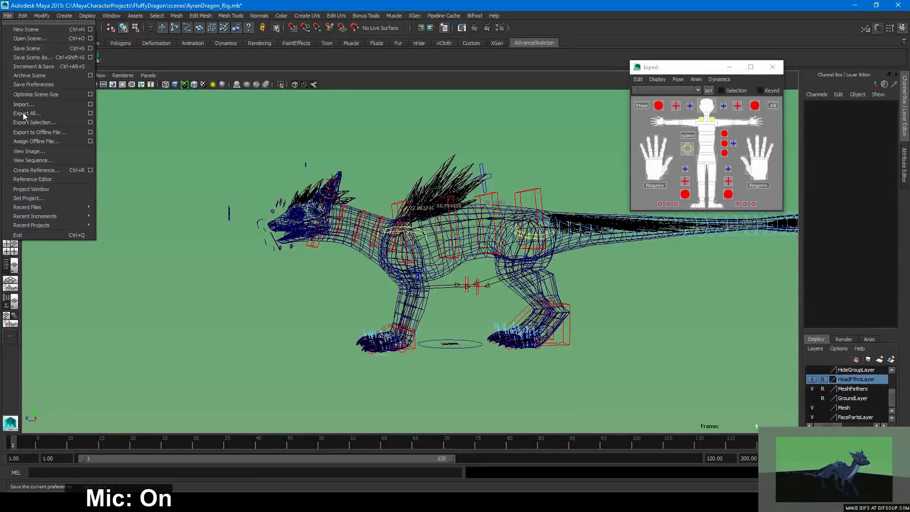
click(46, 198)
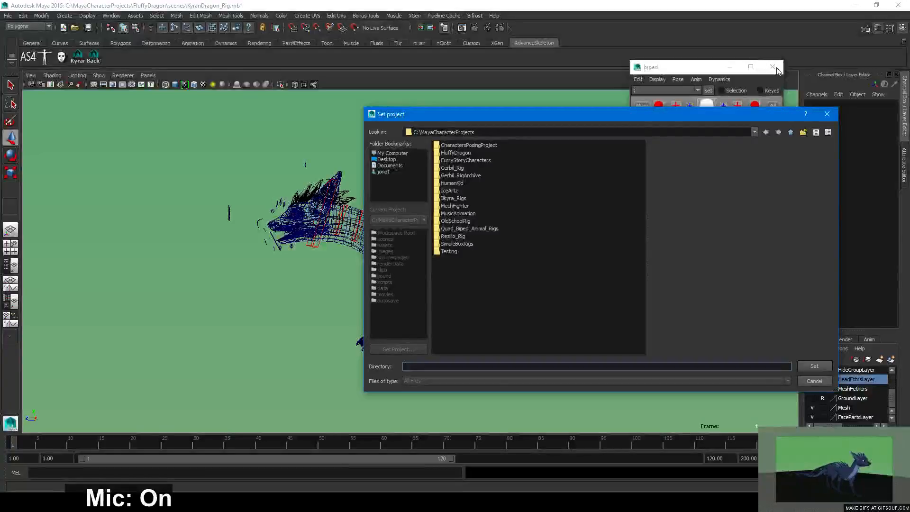
click(827, 114)
click(773, 67)
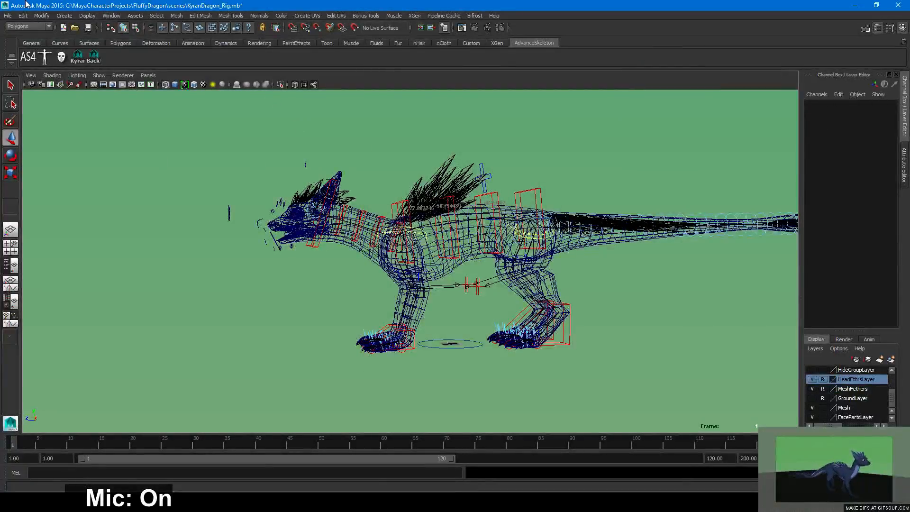
Check the IKNeck3_M control, reopen the biped selector, reset the rig's pose with it and close it
drag(368, 200, 350, 219)
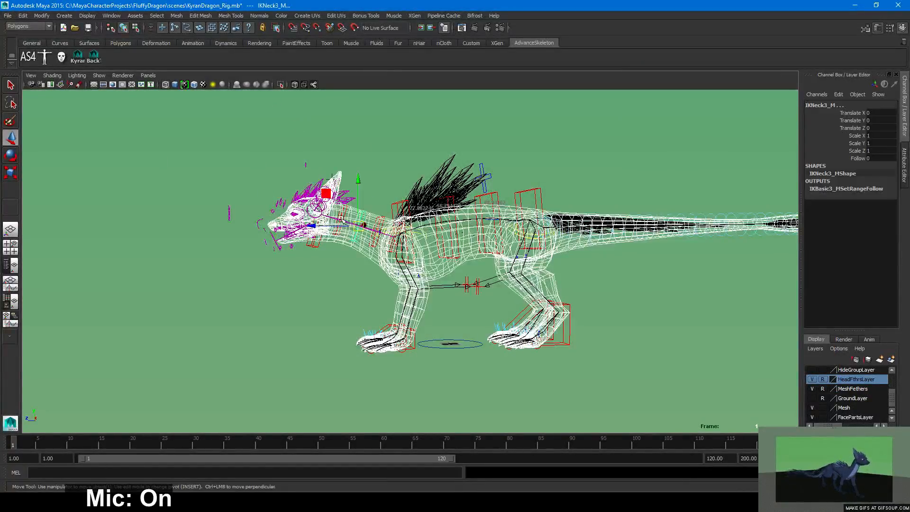
click(327, 283)
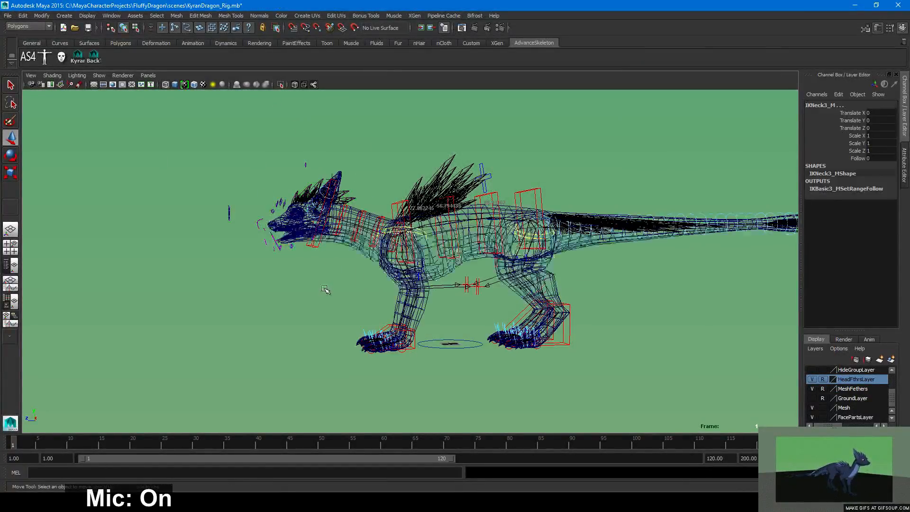
click(45, 59)
click(675, 82)
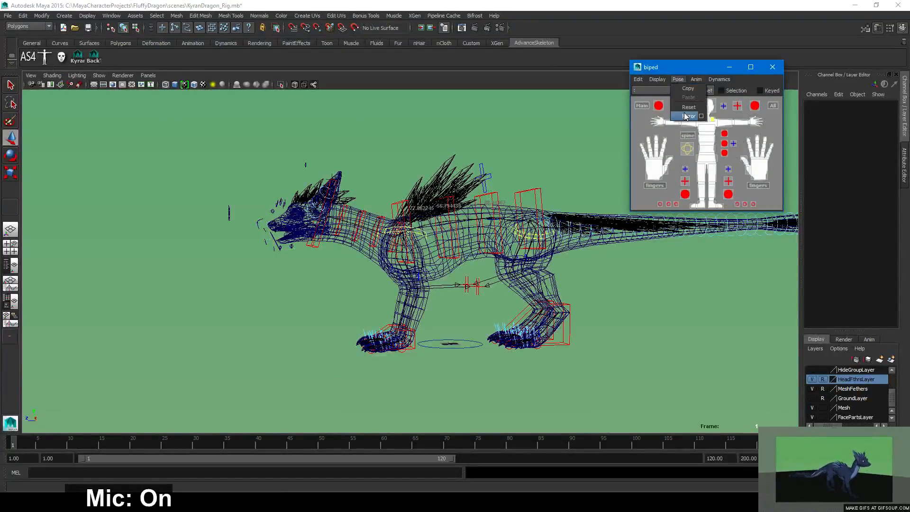
click(688, 115)
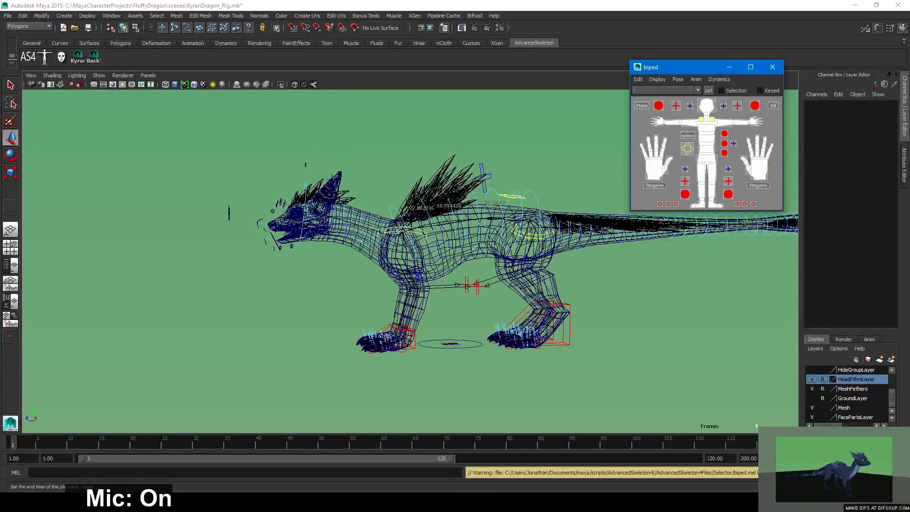
scroll(302, 280, up, 4)
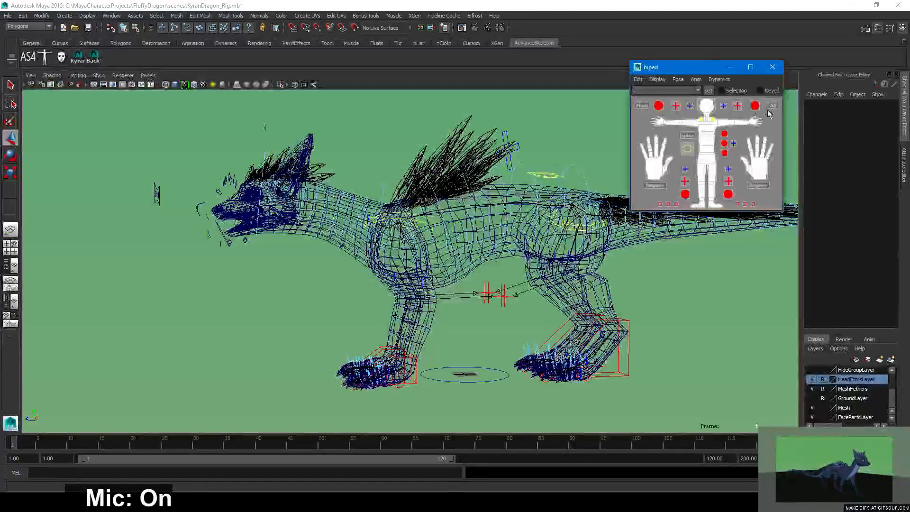
click(772, 67)
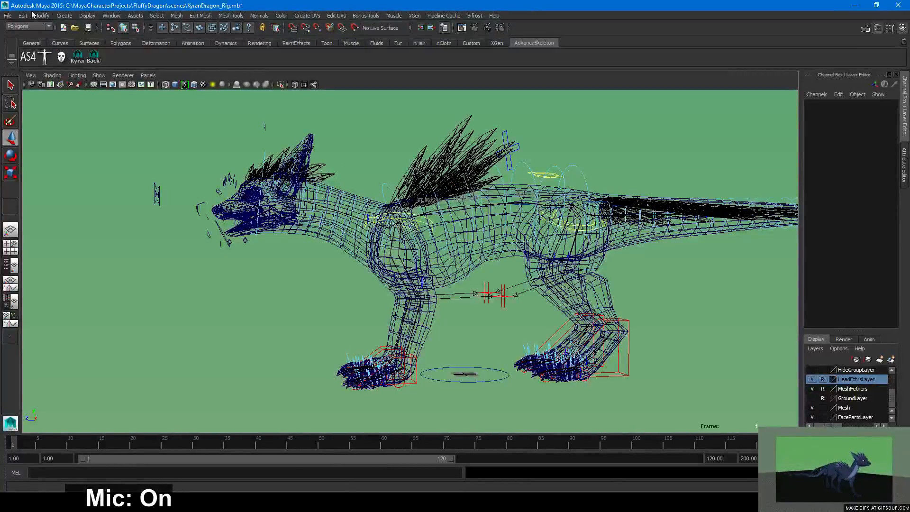
Set the current project to the PracticeAnimations folder in C:\_AnimationProjects
click(8, 15)
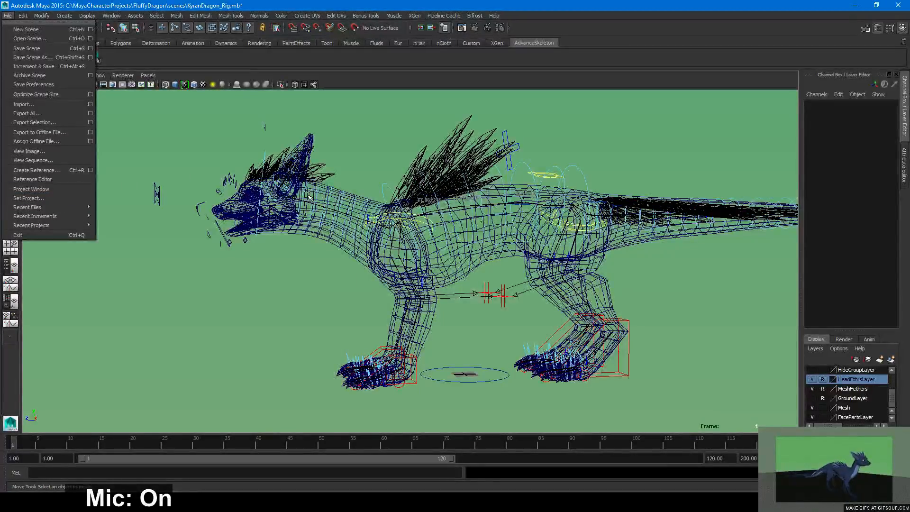
click(30, 198)
drag(592, 116, 550, 296)
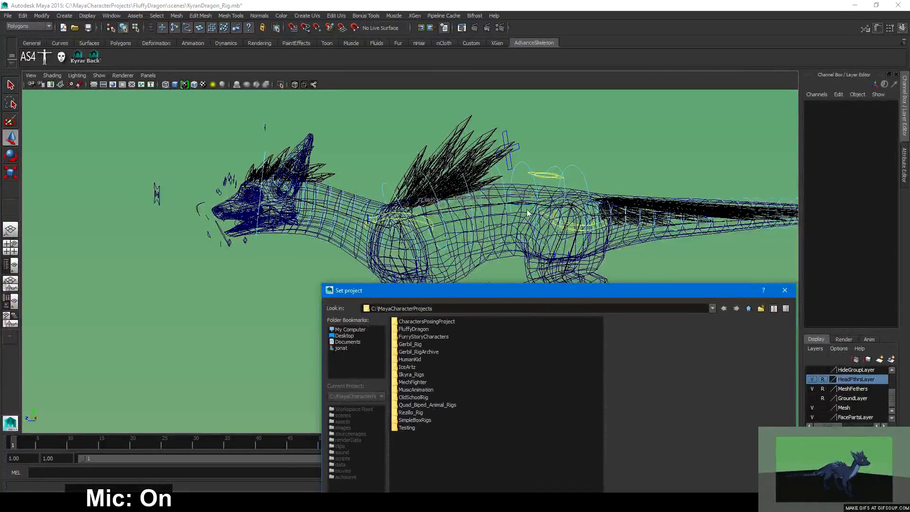
drag(610, 291, 178, 148)
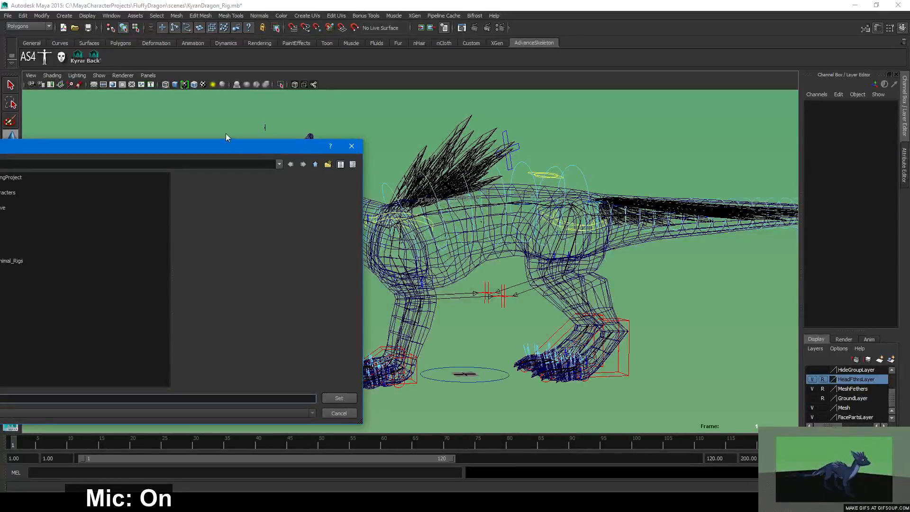
drag(214, 145, 536, 130)
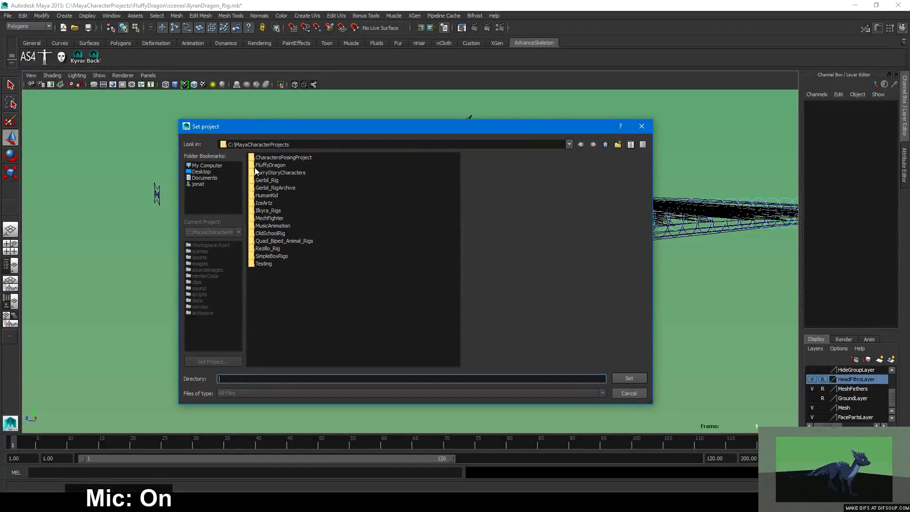
click(605, 144)
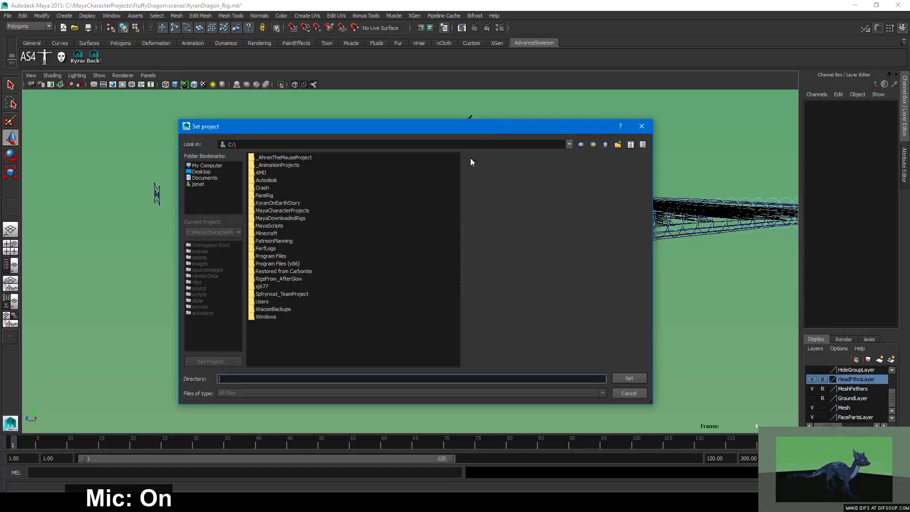
double_click(281, 164)
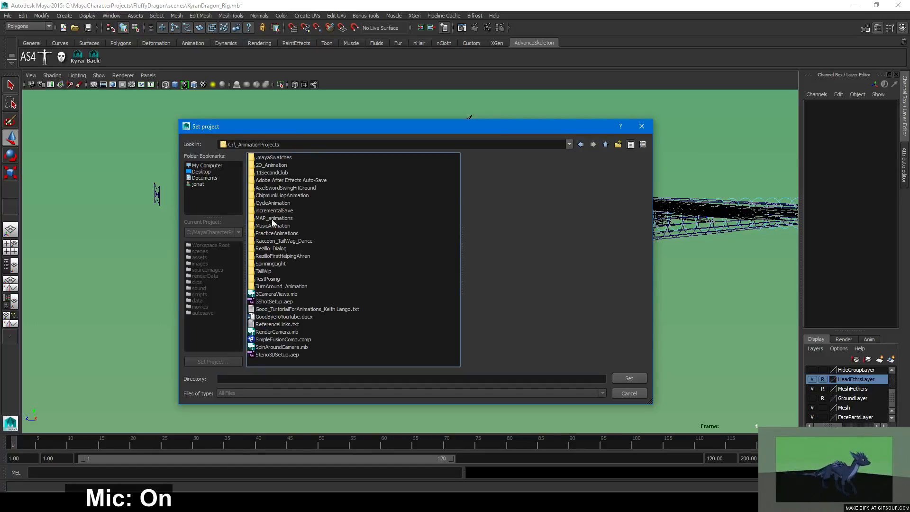
double_click(283, 232)
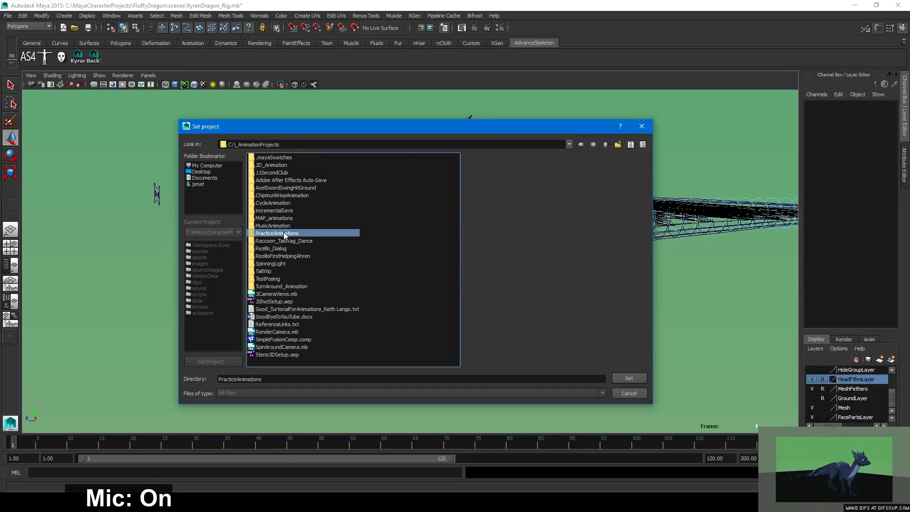
click(630, 378)
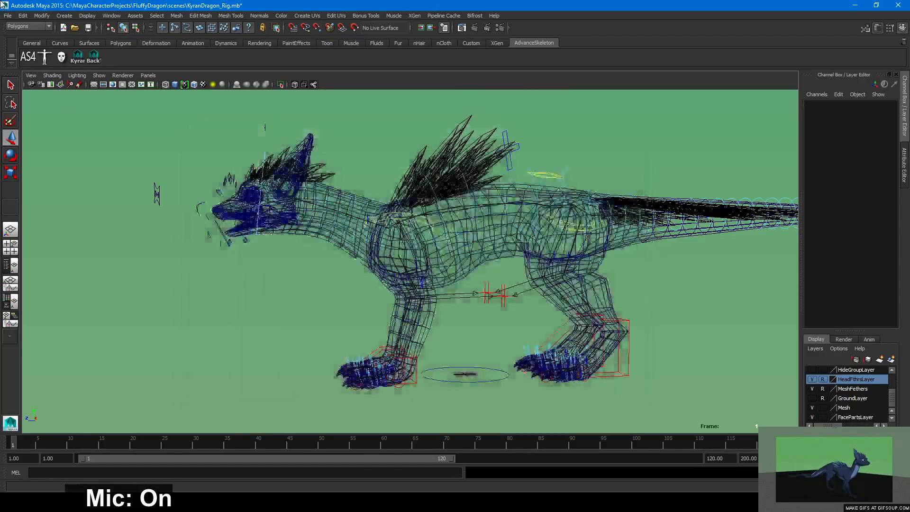
Open the scene WalkOverBoxes_V001_Blocking.ma from the project's KyranPractice scenes folder
click(8, 15)
click(29, 35)
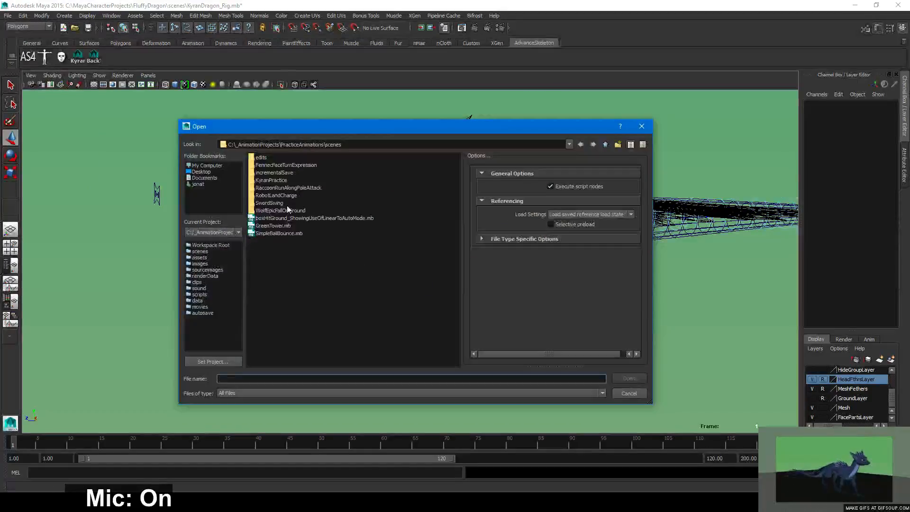
double_click(269, 180)
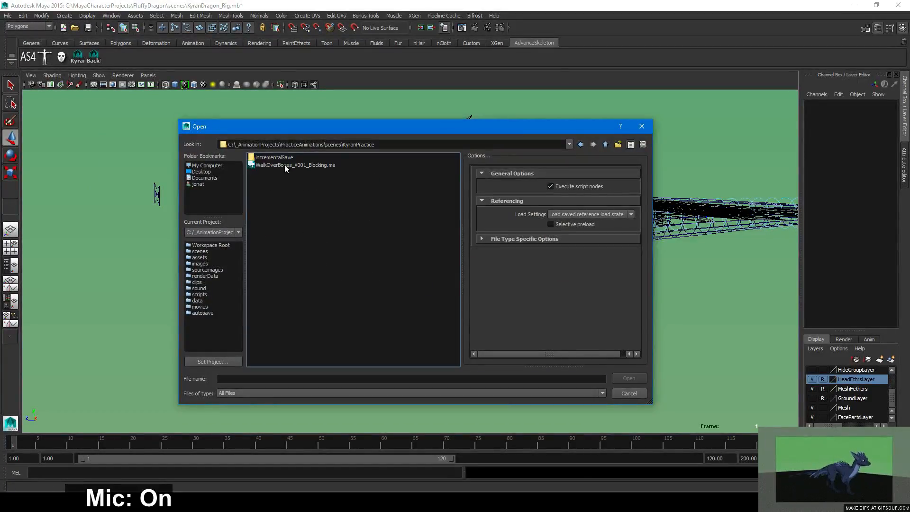
double_click(285, 164)
click(455, 254)
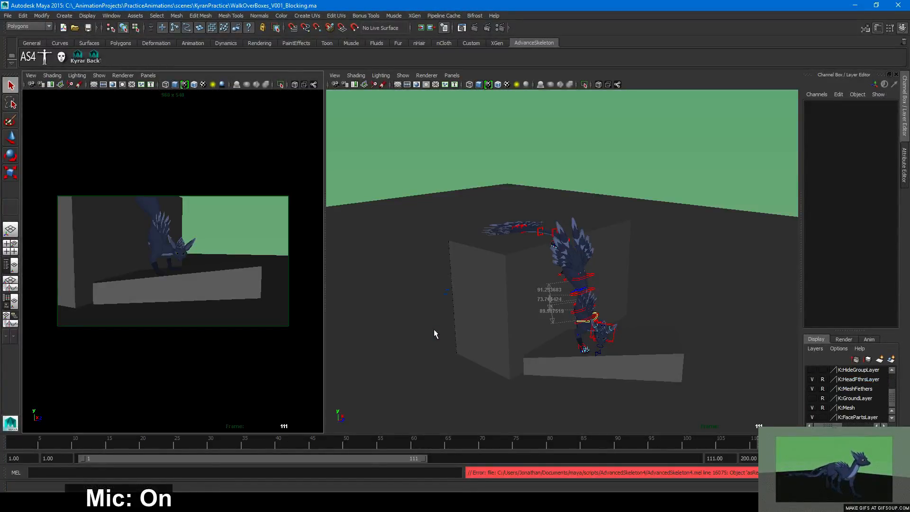
Frame the dragon's head, check the neck IK controls such as IKBasic3_M, and reselect IKBasic5_M with the Move tool
click(612, 338)
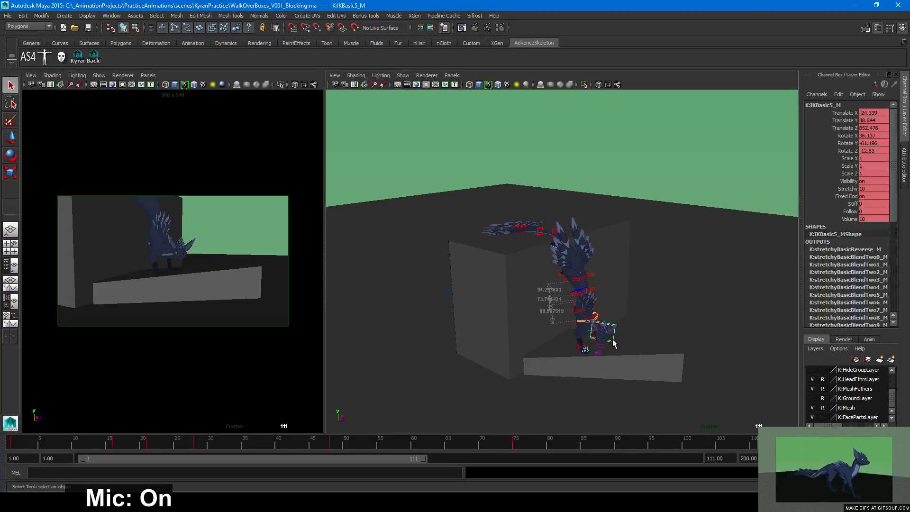
key(f)
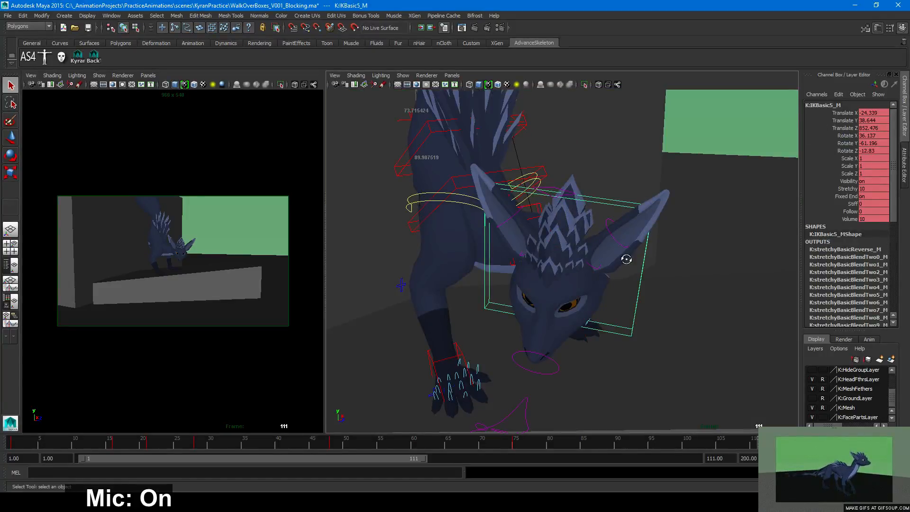
alt+drag(625, 257, 518, 256)
click(623, 239)
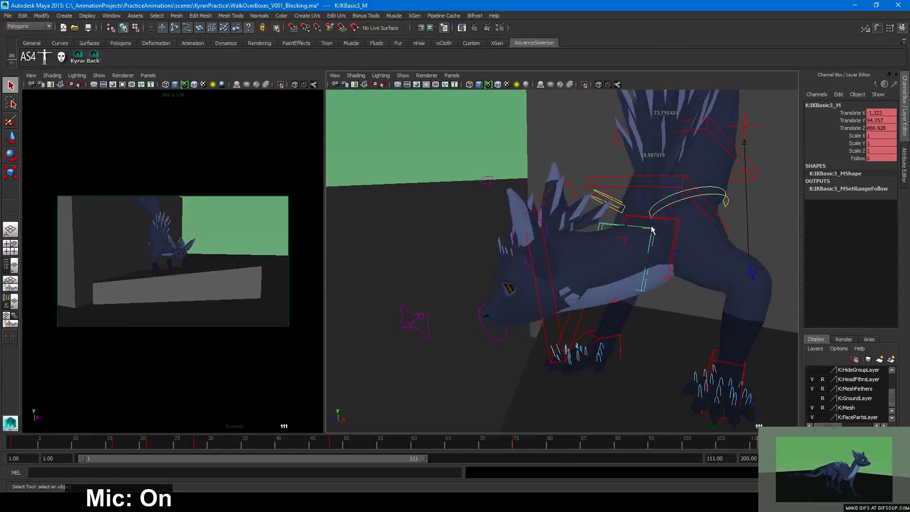
click(676, 226)
alt+drag(630, 262, 659, 287)
click(592, 250)
key(w)
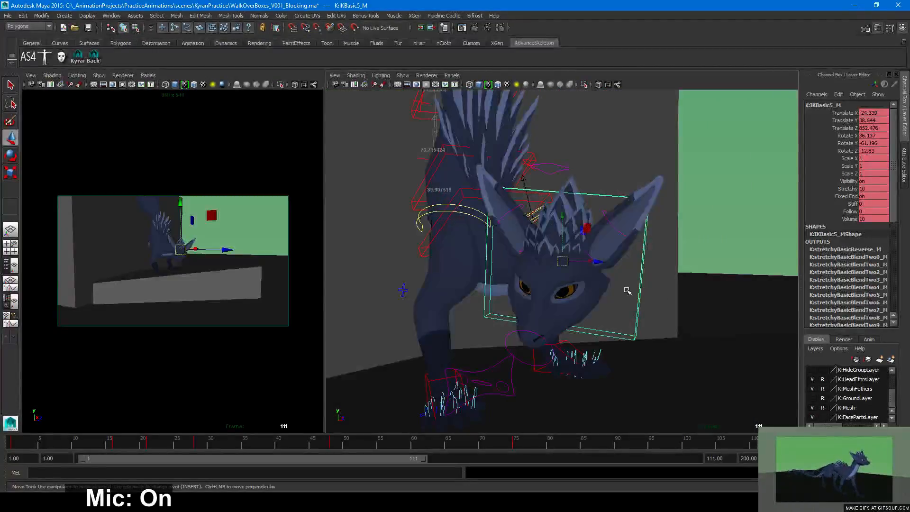
Examine the dragon's head and neck pose at frame 111 from the front and side
alt+drag(600, 260, 639, 289)
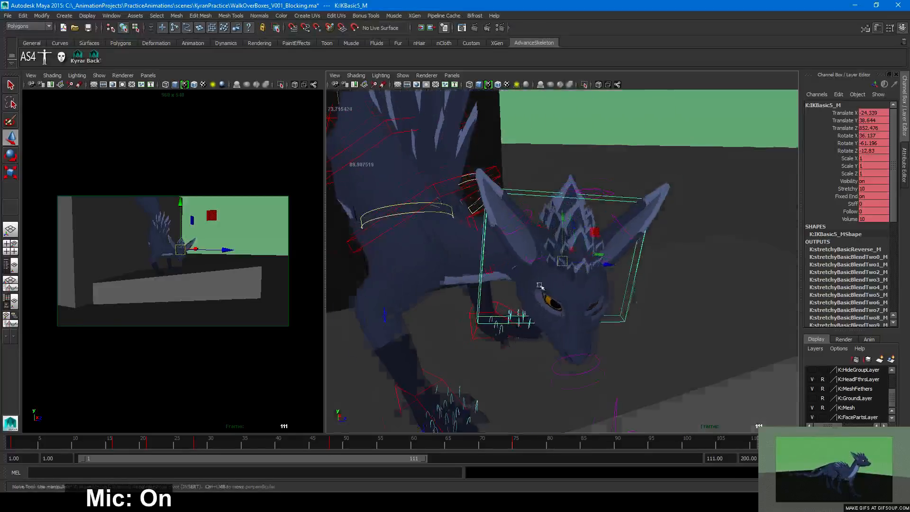
alt+right_drag(640, 290, 682, 294)
alt+middle_drag(682, 294, 678, 263)
alt+right_drag(678, 263, 602, 273)
alt+drag(602, 272, 555, 256)
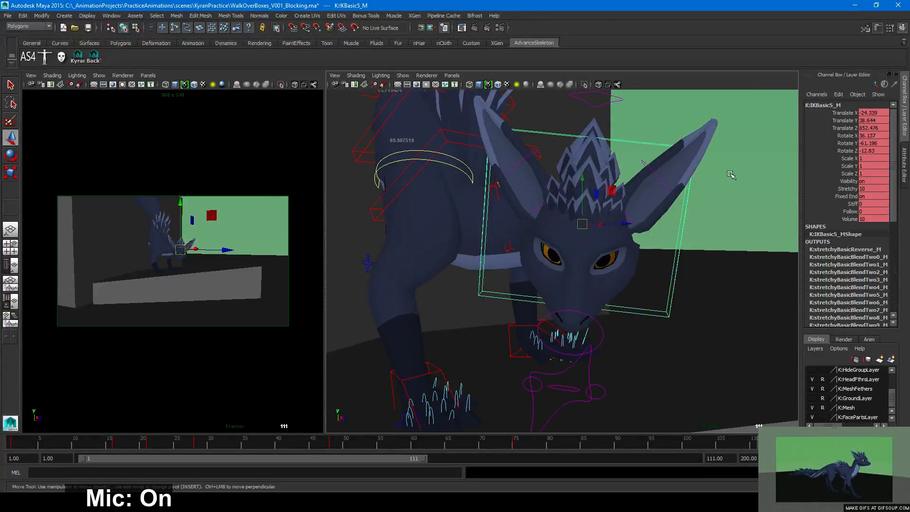
alt+drag(620, 291, 535, 290)
alt+right_drag(603, 286, 565, 338)
alt+drag(566, 337, 502, 346)
alt+right_drag(502, 345, 562, 343)
alt+drag(562, 343, 592, 327)
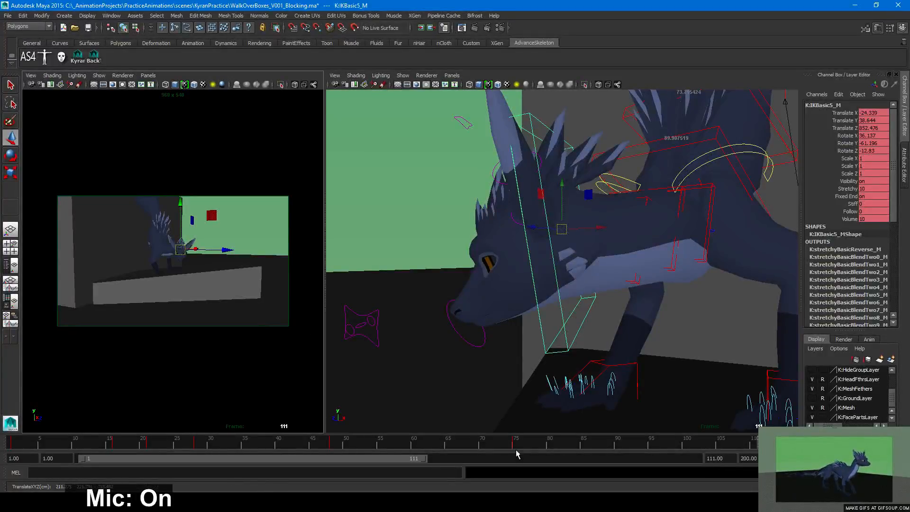
Go to frame 75 and lower the head control IKBasic5_M to a Translate Y of about 12.3
drag(698, 440, 576, 439)
alt+right_drag(615, 351, 497, 382)
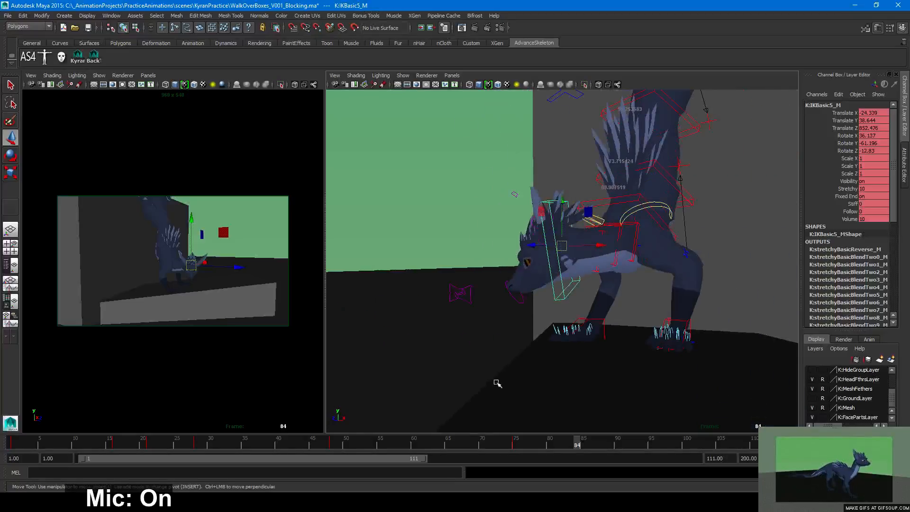
click(515, 441)
alt+drag(471, 346, 587, 412)
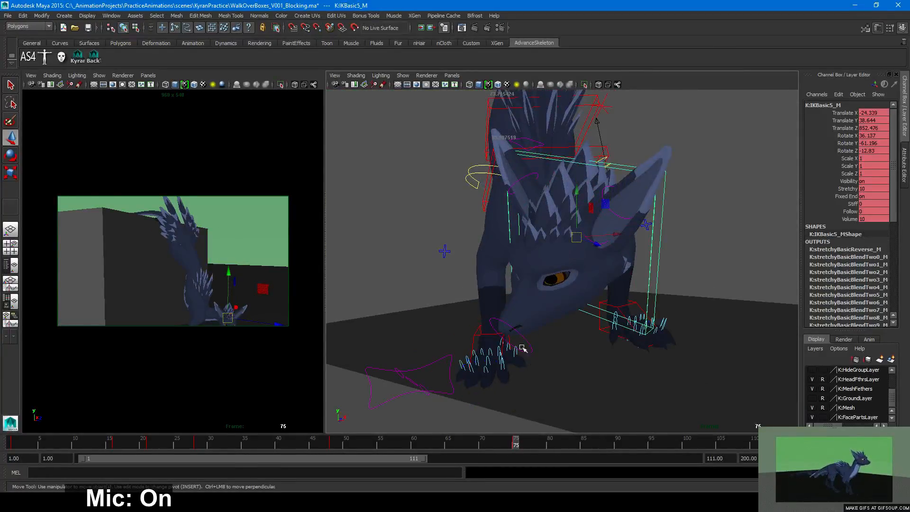
alt+drag(522, 347, 616, 310)
drag(572, 213, 561, 254)
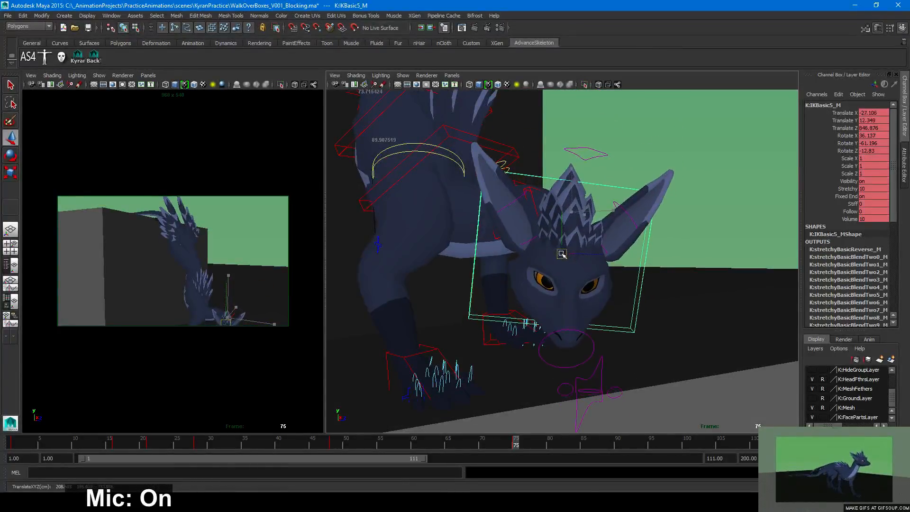
alt+drag(633, 303, 468, 306)
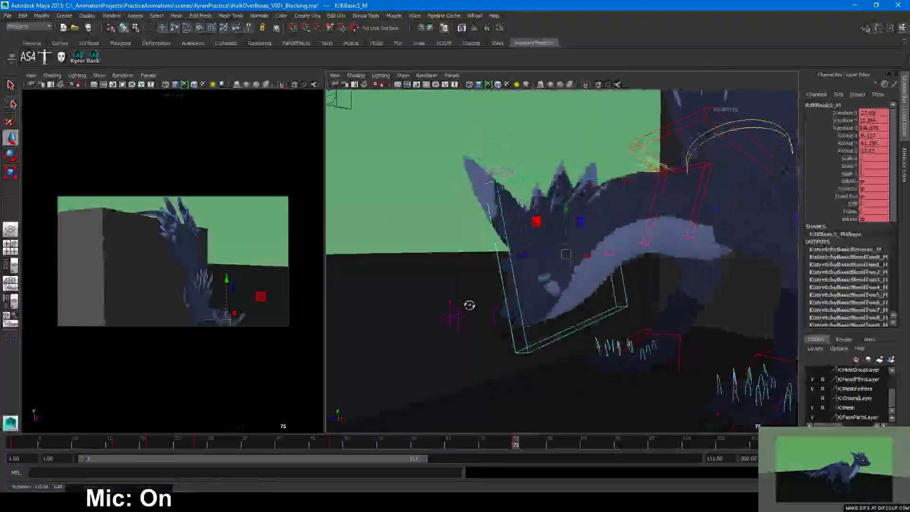
Lower the three neck IK controls to follow the head, bringing IKBasic2_M to a Translate Y of about 45.5
click(625, 184)
drag(601, 219, 621, 257)
click(659, 184)
drag(635, 208, 657, 244)
click(697, 189)
click(699, 190)
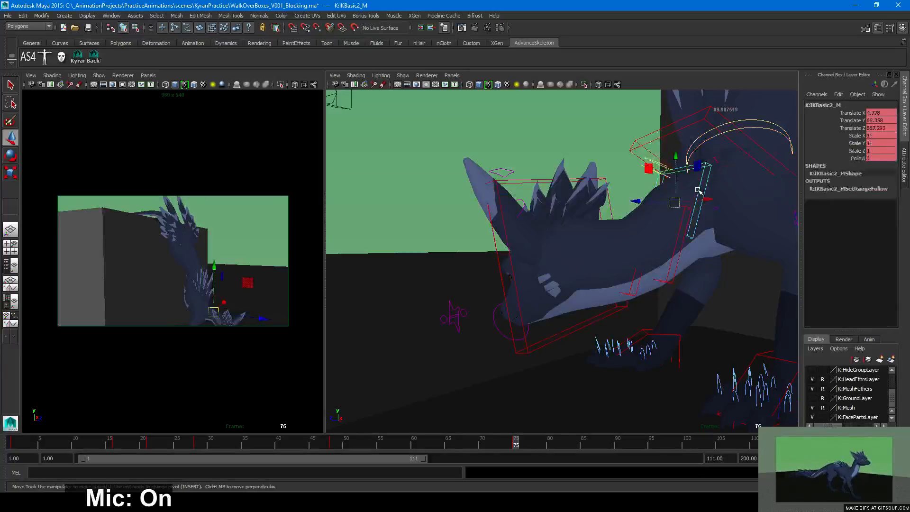
drag(678, 207, 687, 240)
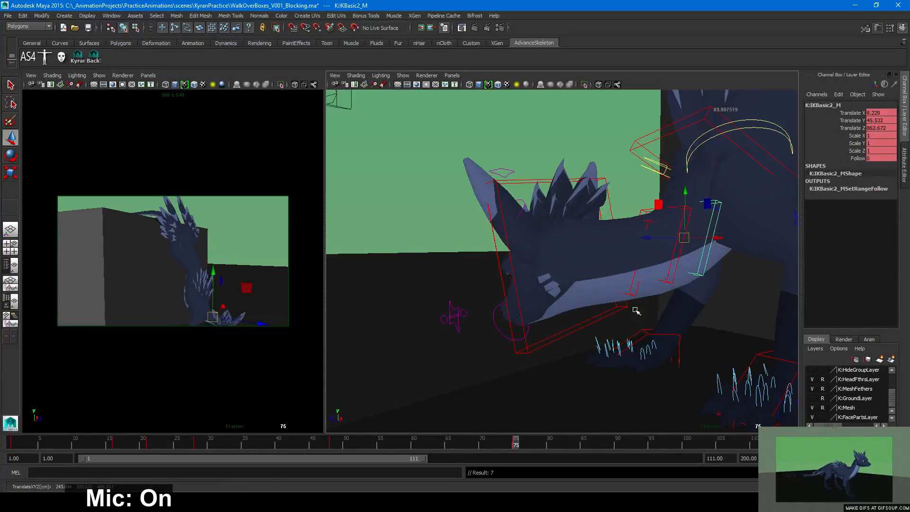
Examine the dragon's lowered head, neck and climbing-down body pose at frame 75 from several angles
alt+drag(590, 344, 517, 282)
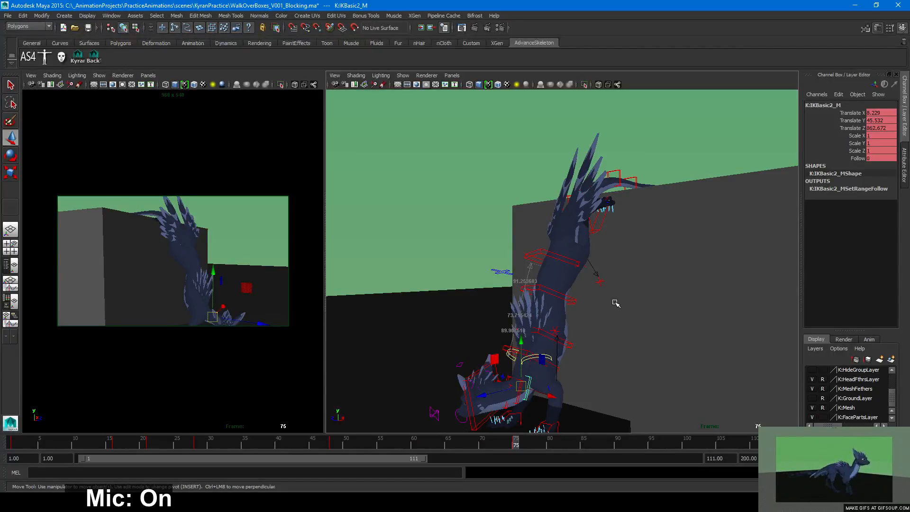
alt+drag(615, 303, 688, 313)
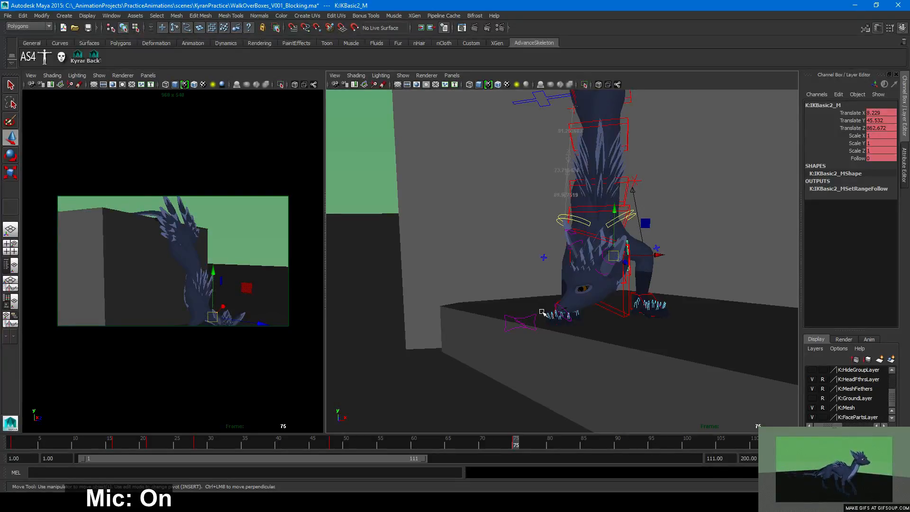
alt+drag(557, 290, 642, 300)
alt+right_drag(641, 300, 675, 319)
alt+middle_drag(674, 319, 649, 334)
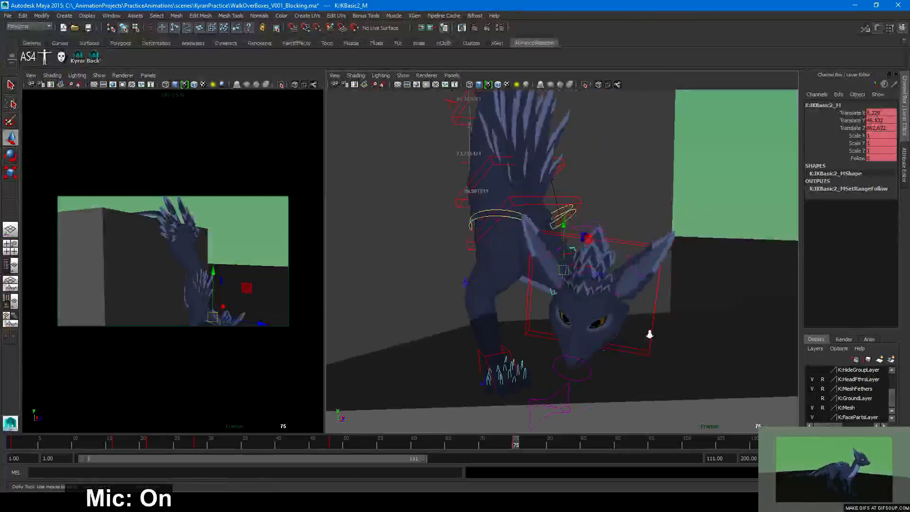
alt+drag(650, 334, 586, 308)
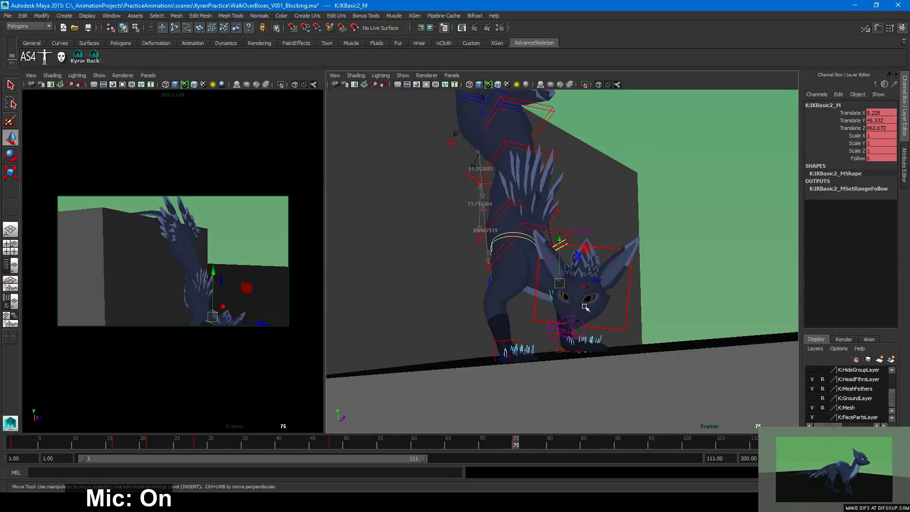
alt+drag(606, 280, 617, 280)
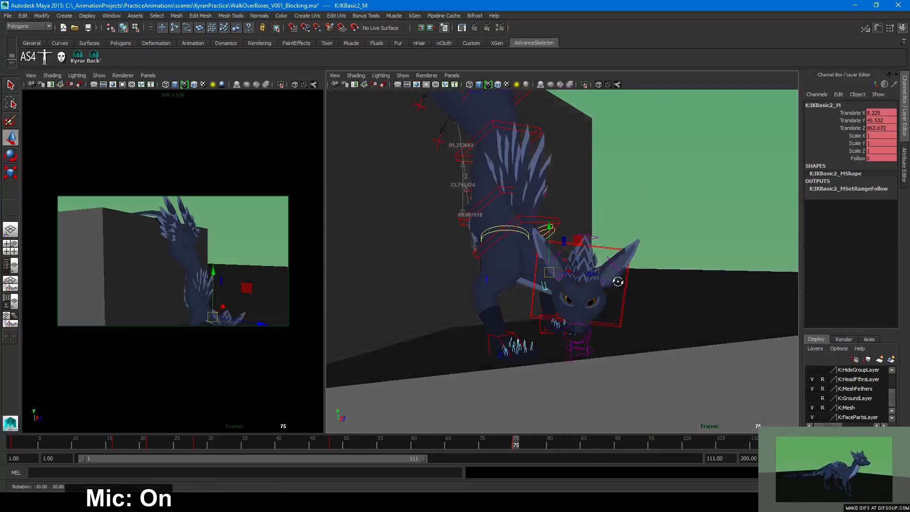
alt+right_drag(617, 280, 629, 315)
alt+middle_drag(630, 315, 590, 271)
alt+right_drag(590, 272, 583, 264)
alt+drag(583, 264, 553, 280)
alt+right_drag(553, 280, 599, 277)
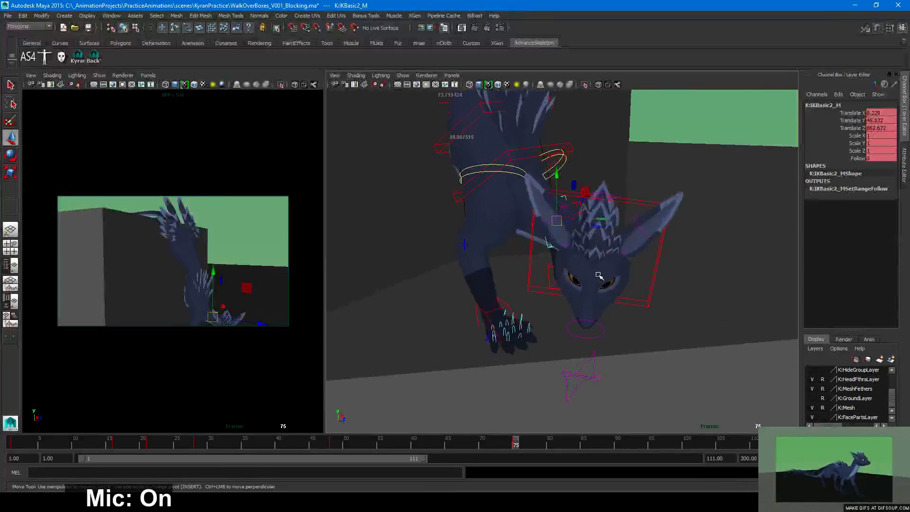
alt+middle_drag(599, 276, 603, 327)
alt+right_drag(603, 327, 567, 318)
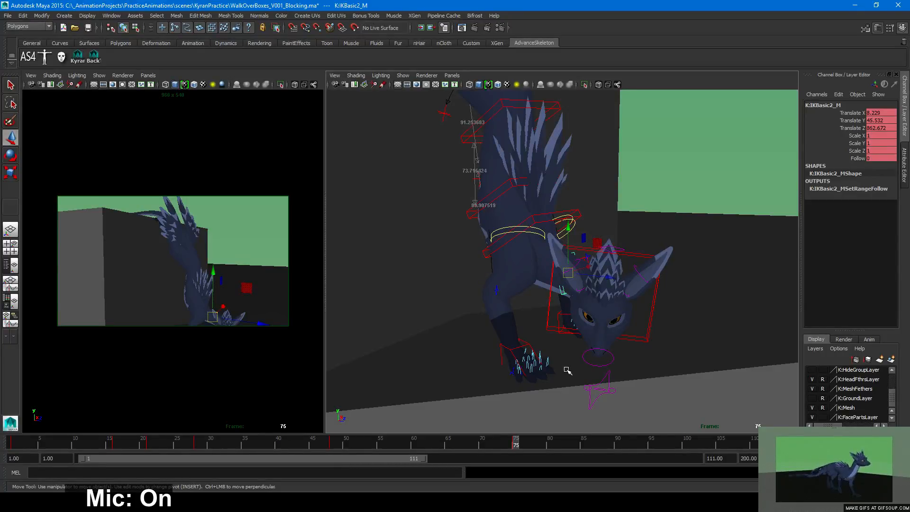
Switch to Calculator, compute 2 - 8, close it and return to Maya
click(514, 502)
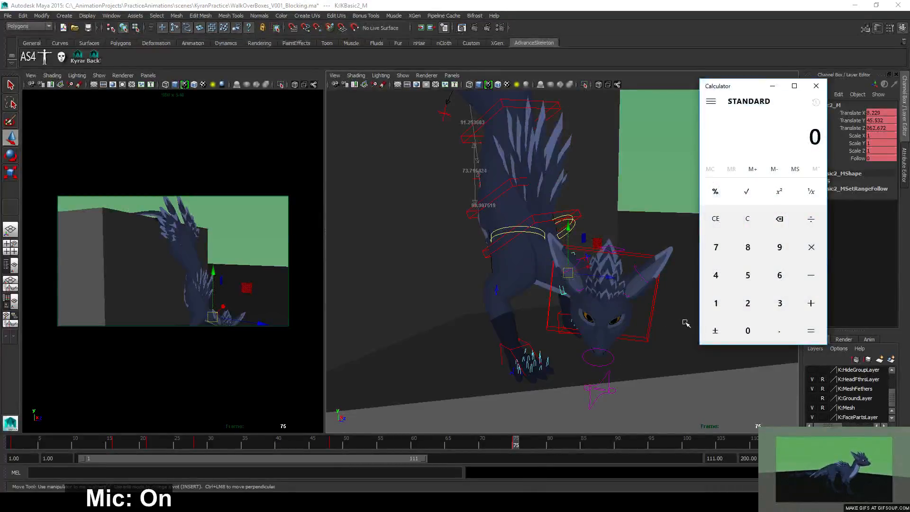
click(754, 308)
click(811, 275)
click(748, 247)
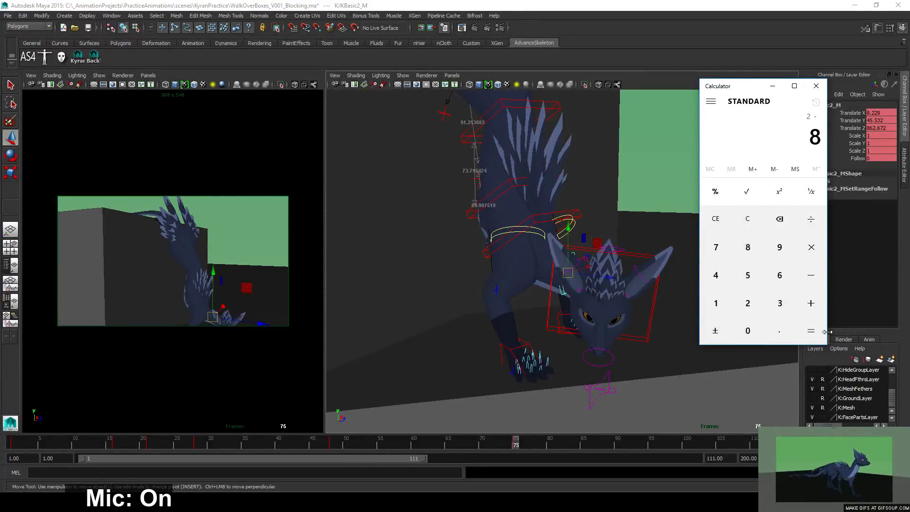
click(806, 334)
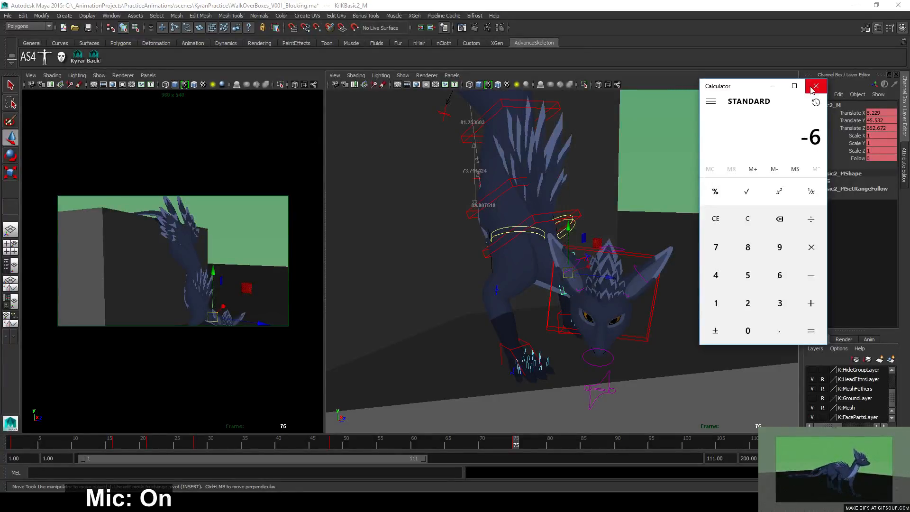
click(815, 87)
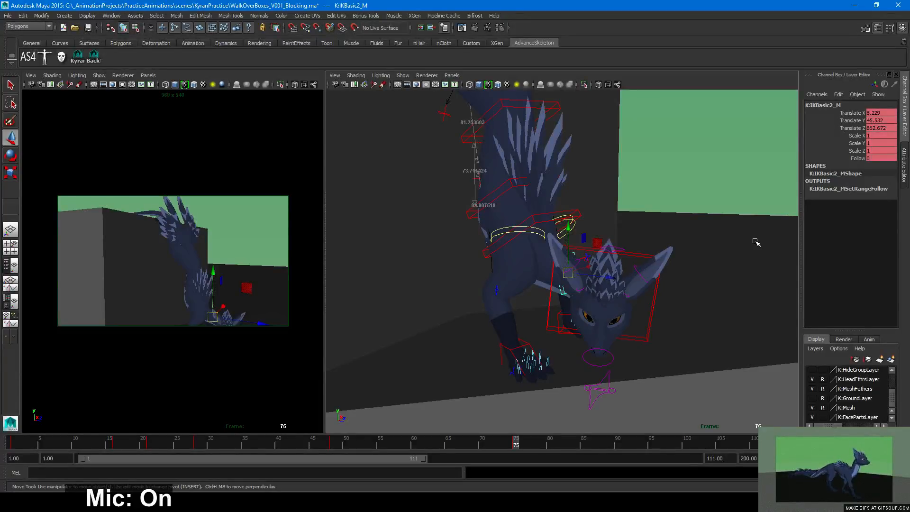
Move the head control IKBasic5_M to about Translate X -20.2, Y 8.1, Z 834.8 and key it at frame 75
click(649, 296)
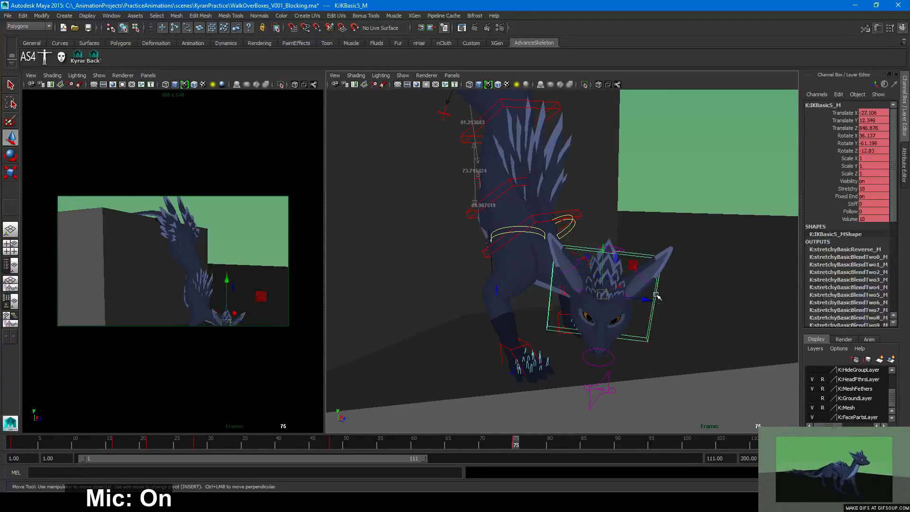
alt+drag(649, 297, 598, 330)
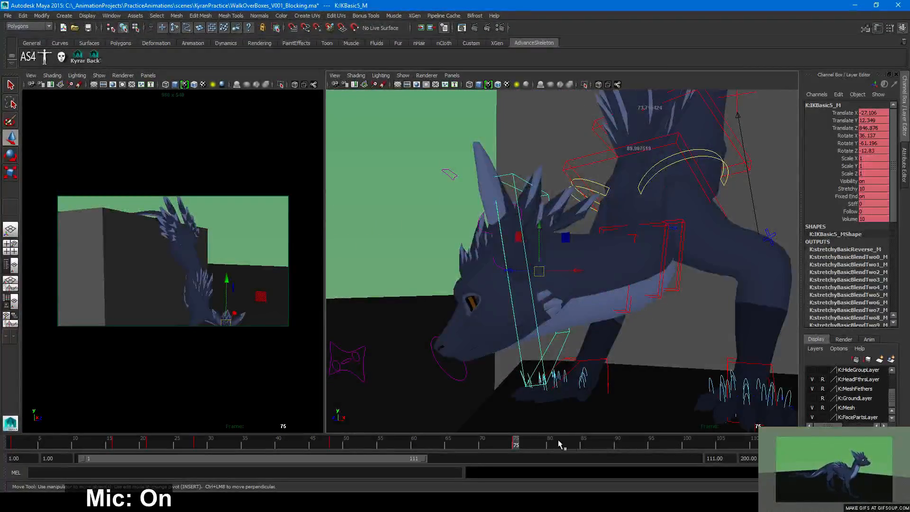
drag(515, 437, 515, 438)
alt+drag(672, 296, 587, 314)
click(583, 248)
key(s)
Reposition the neck control IKBasic3_M behind the lowered head to a Translate Y of about 28.6 and key it
click(619, 251)
drag(603, 266, 625, 307)
key(s)
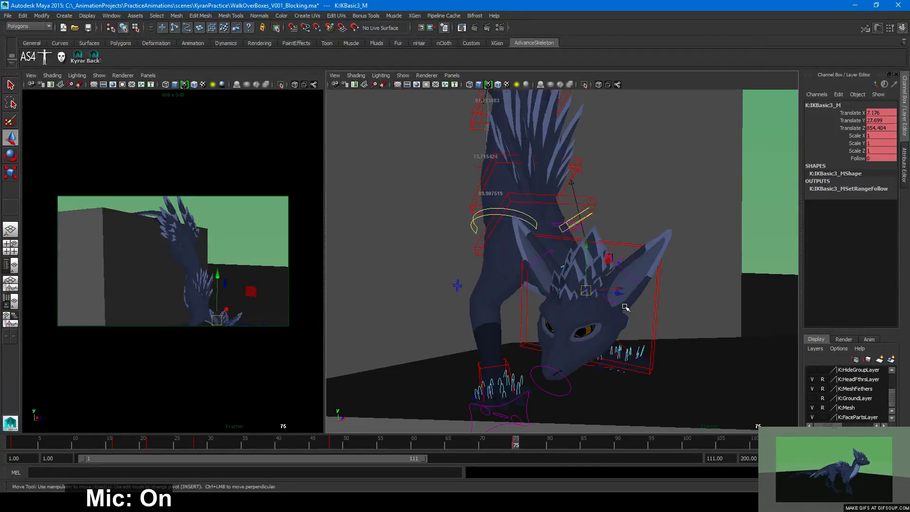
alt+drag(479, 286, 450, 284)
click(569, 304)
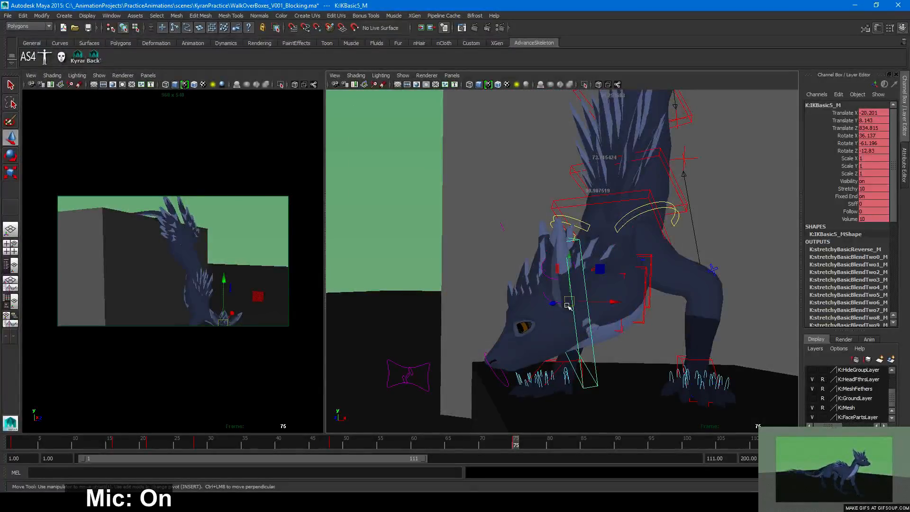
mouse_move(619, 309)
alt+mouse_down()
mouse_move(588, 313)
mouse_move(623, 301)
alt+mouse_up()
click(649, 292)
key(s)
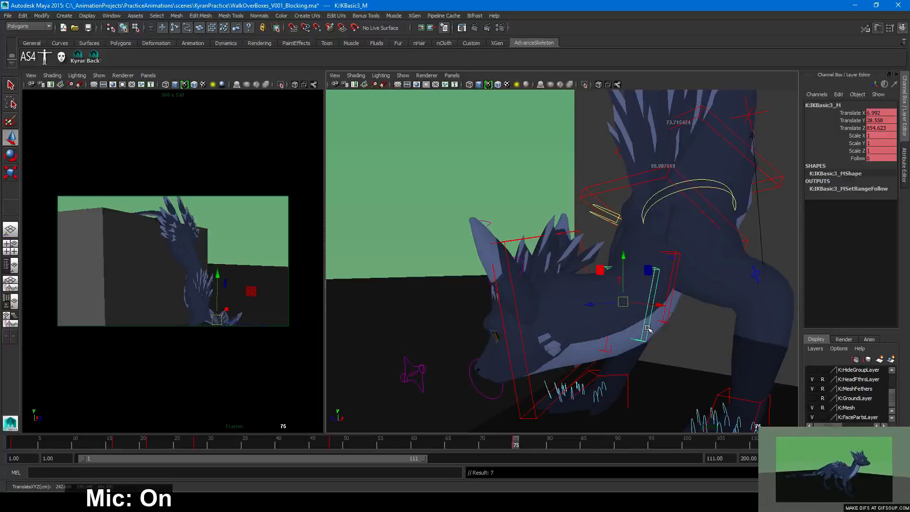
Open the biped control selector for the dragon rig and select the back-toe controls using their saved selection set
alt+drag(638, 394, 633, 375)
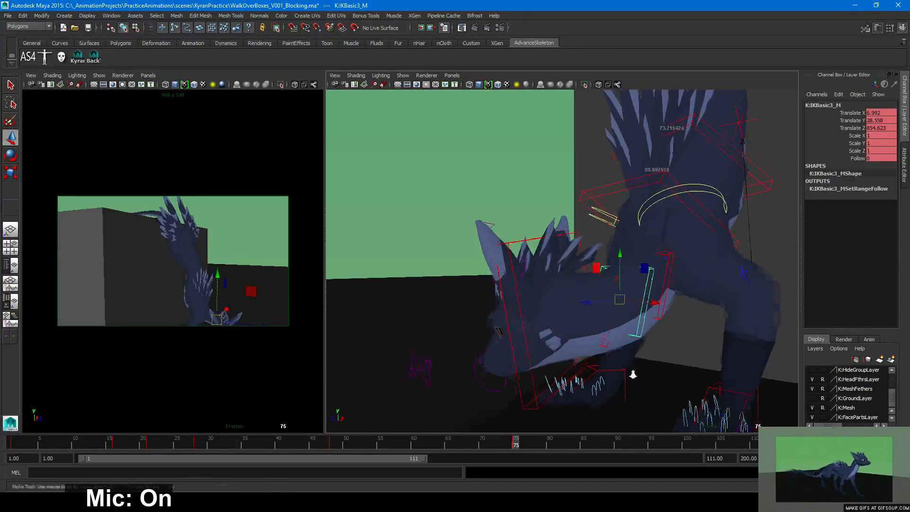
alt+right_drag(633, 375, 567, 331)
alt+drag(562, 331, 606, 351)
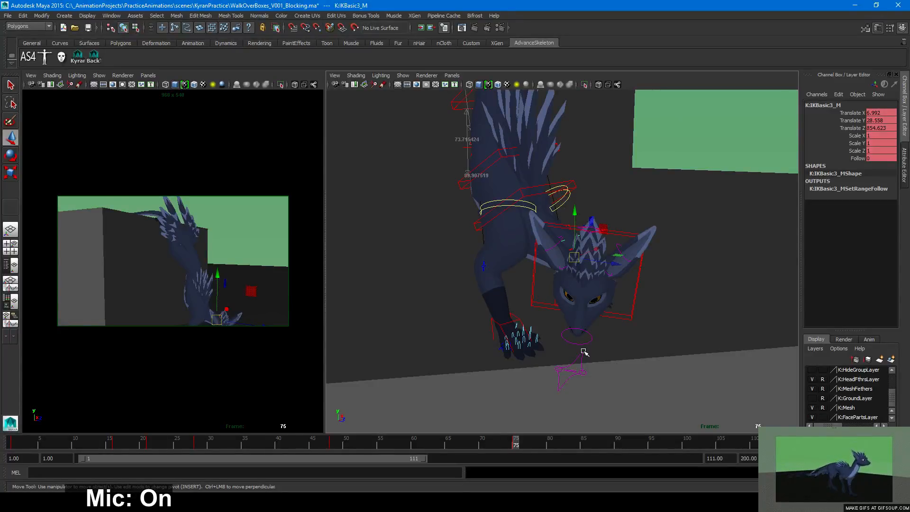
alt+drag(584, 351, 583, 339)
alt+right_drag(583, 339, 625, 351)
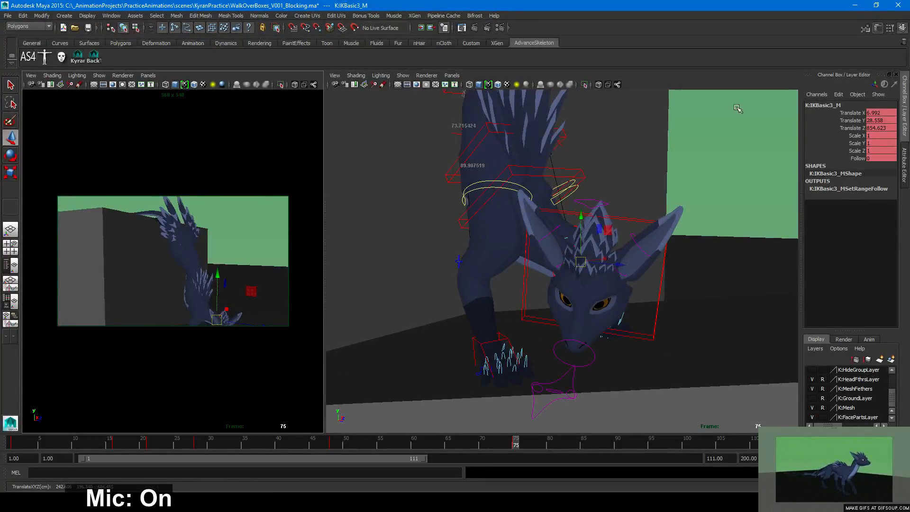
click(44, 58)
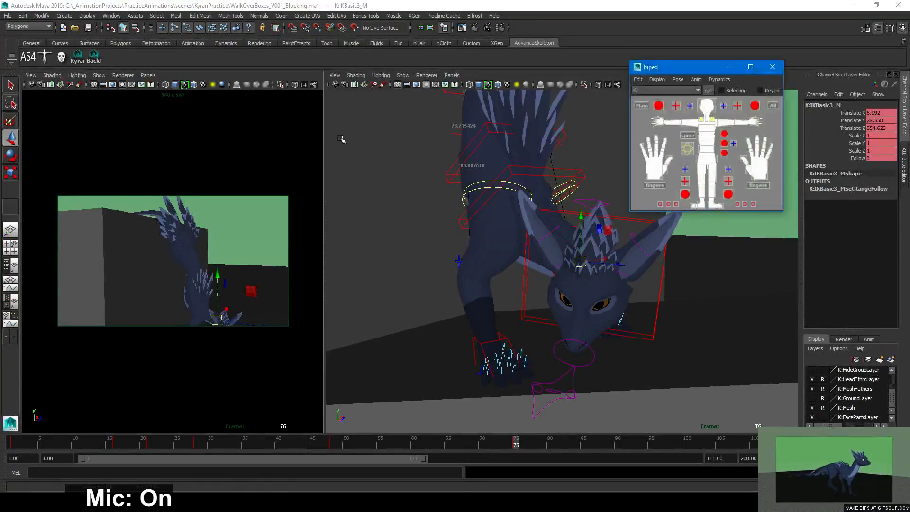
click(82, 61)
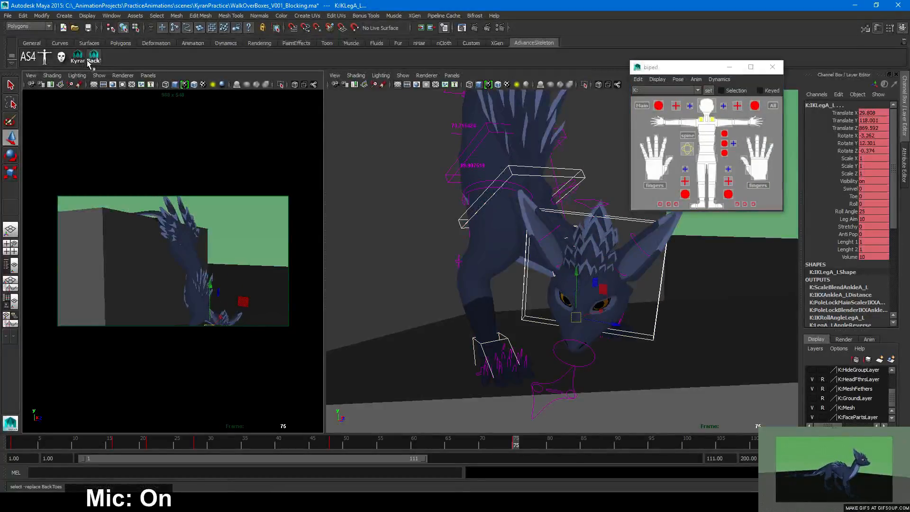
click(94, 57)
click(741, 251)
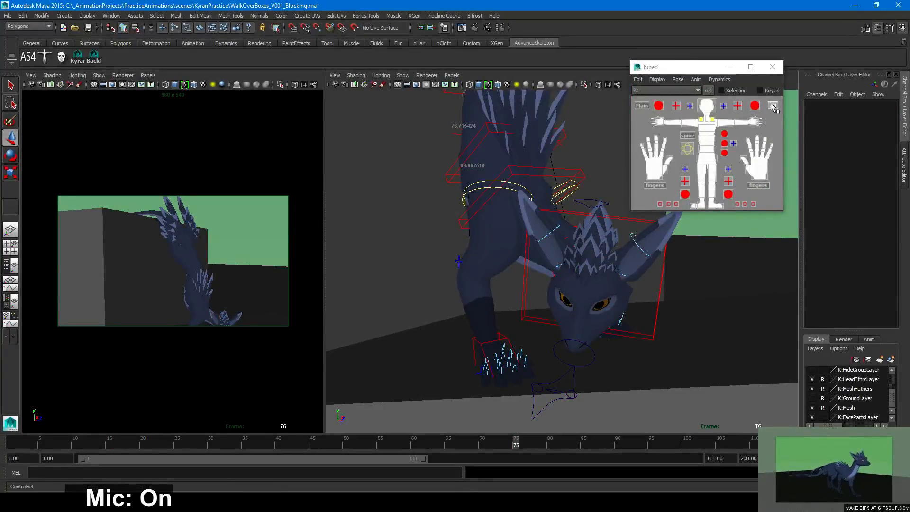
click(94, 58)
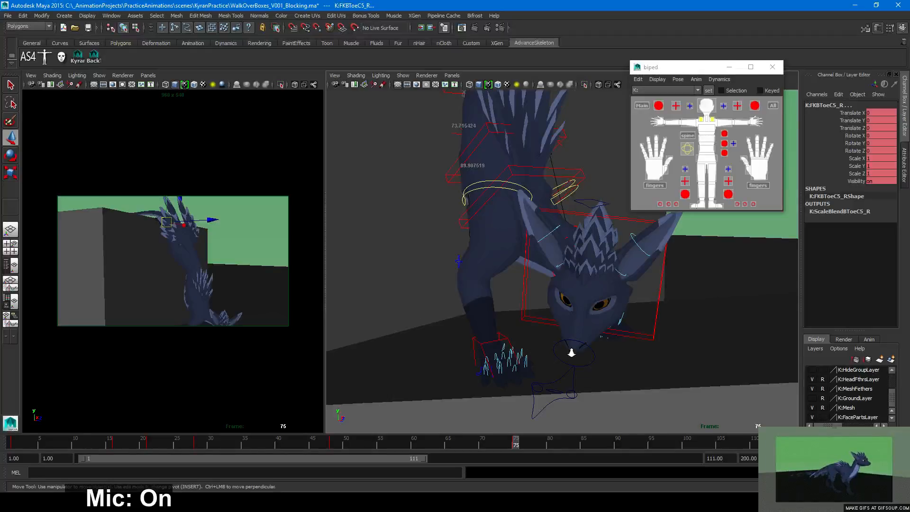
Select all of the dragon rig's controls together with the toe controls and key the whole pose at frame 75
alt+drag(571, 354, 488, 327)
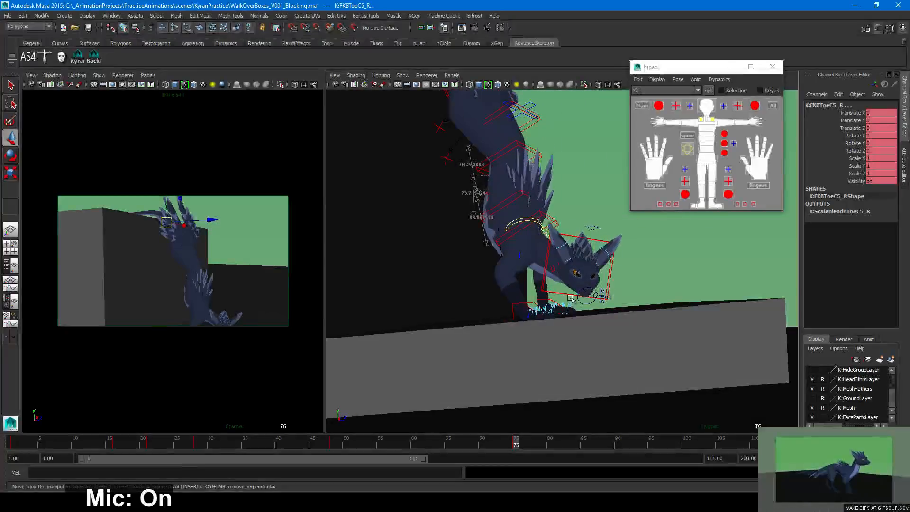
click(772, 105)
alt+right_drag(569, 285, 686, 324)
alt+middle_drag(686, 324, 668, 366)
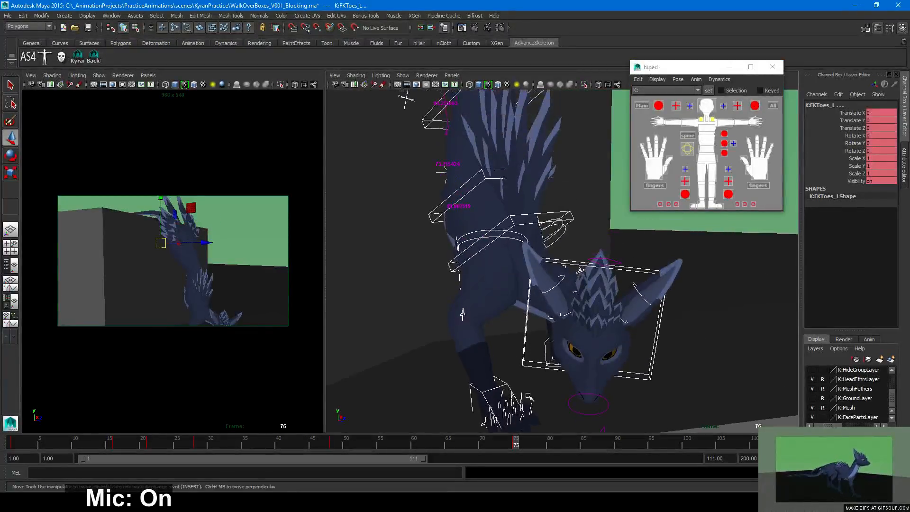
alt+right_drag(682, 323, 600, 317)
alt+drag(601, 316, 615, 355)
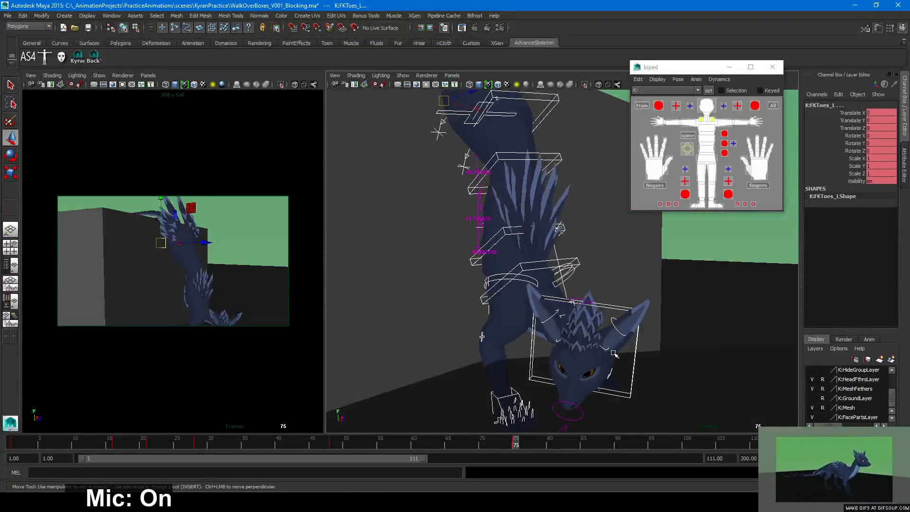
drag(516, 445, 516, 446)
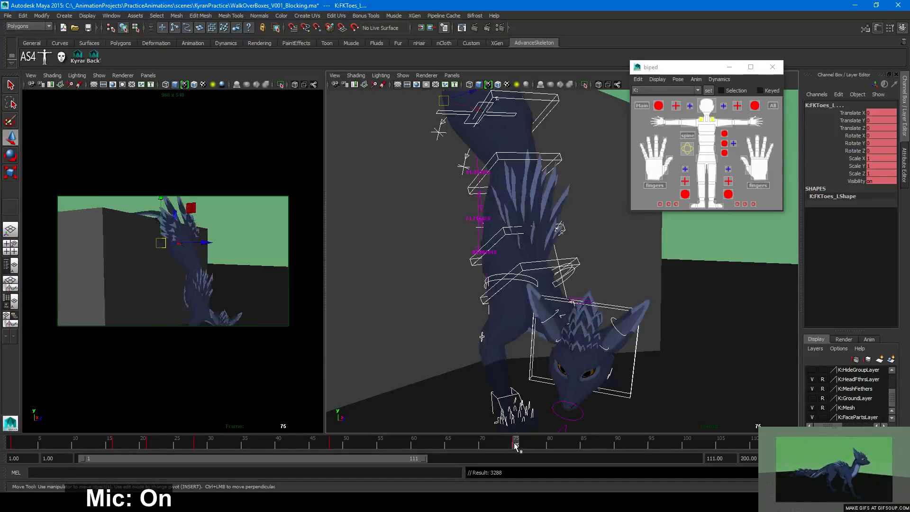
Examine the dragon's lowered head and front feet against the lower box at frame 75
alt+drag(522, 386, 569, 372)
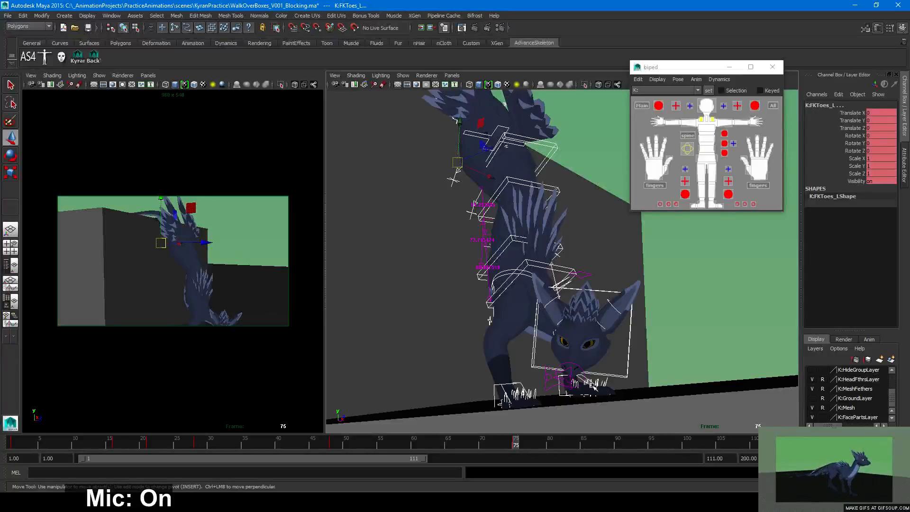
alt+drag(609, 381, 613, 355)
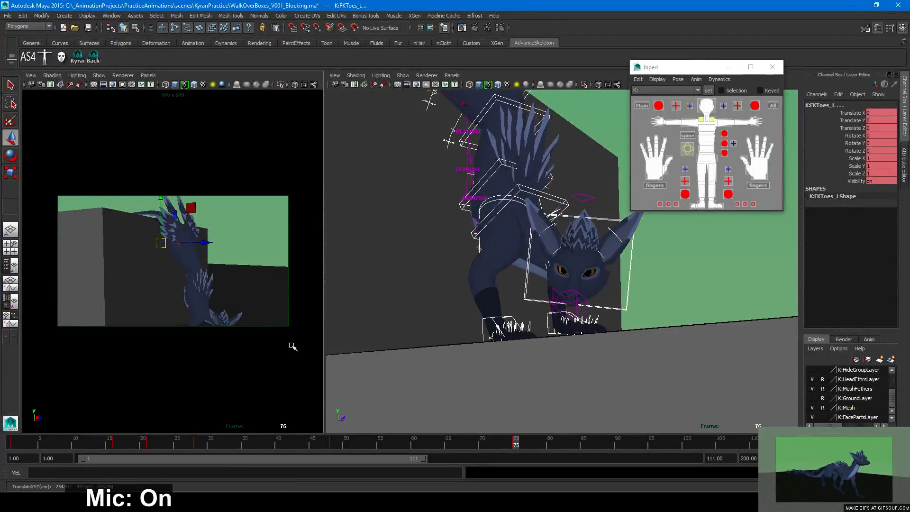
scroll(469, 362, down, 2)
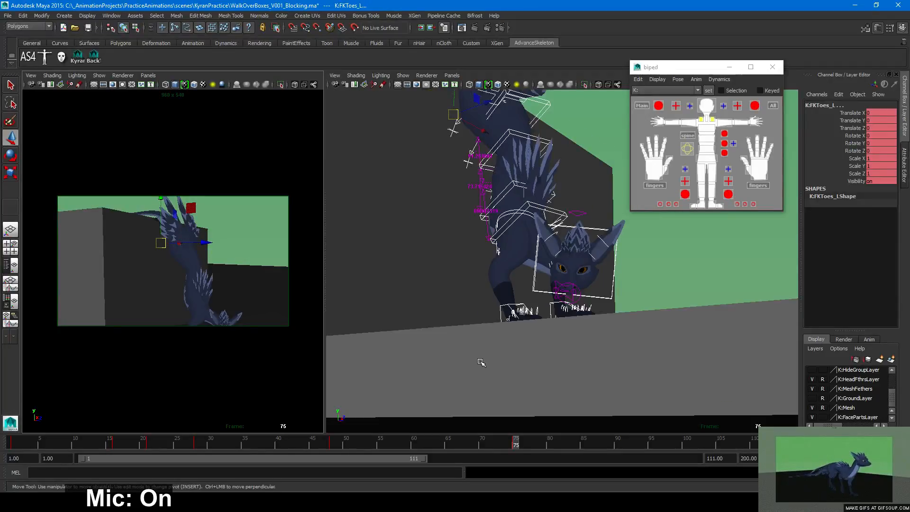
scroll(481, 362, down, 2)
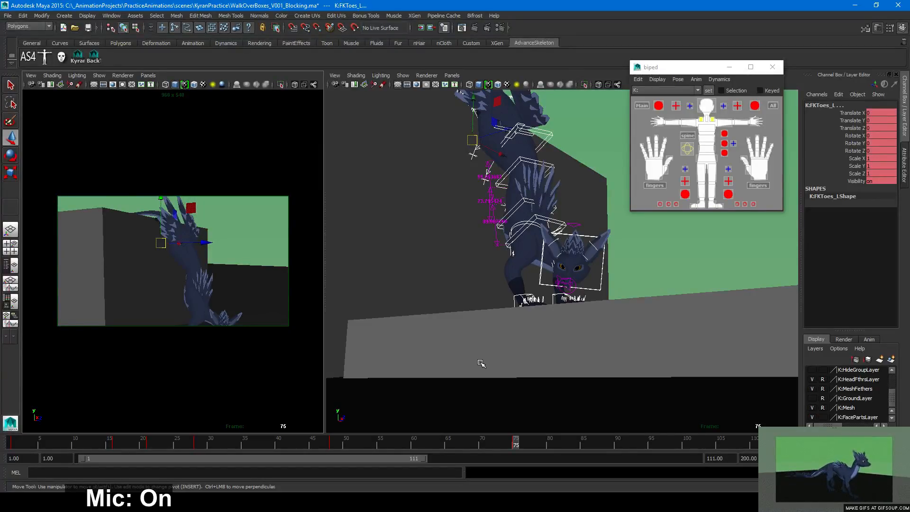
middle_click(501, 332)
alt+middle_drag(516, 345, 516, 304)
alt+right_drag(517, 303, 538, 321)
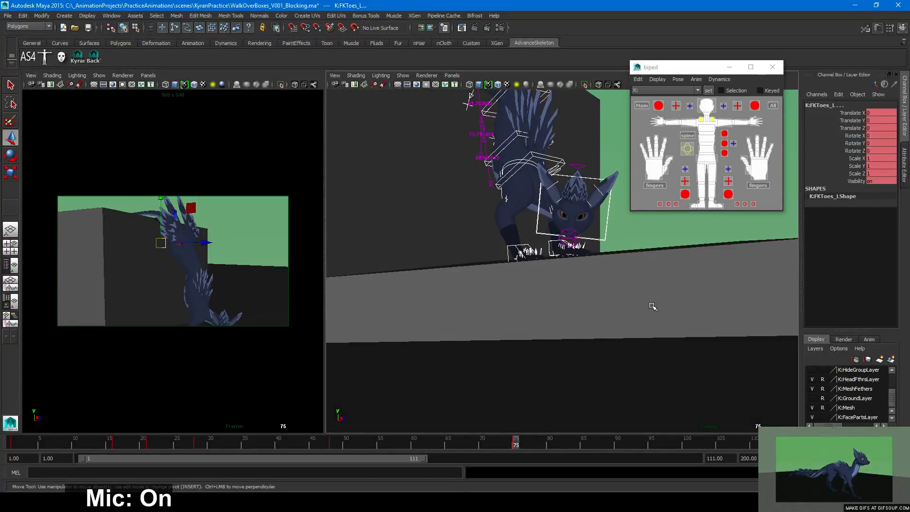
alt+drag(596, 287, 597, 301)
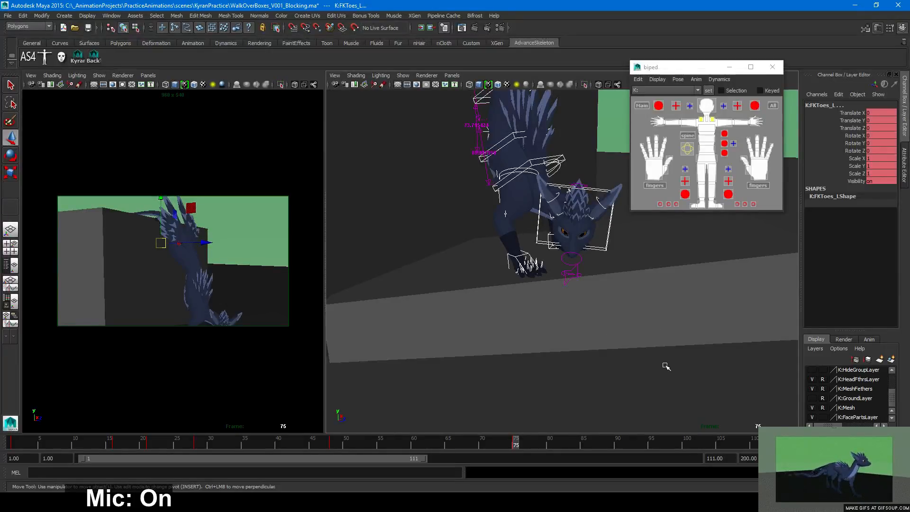
alt+drag(572, 343, 504, 424)
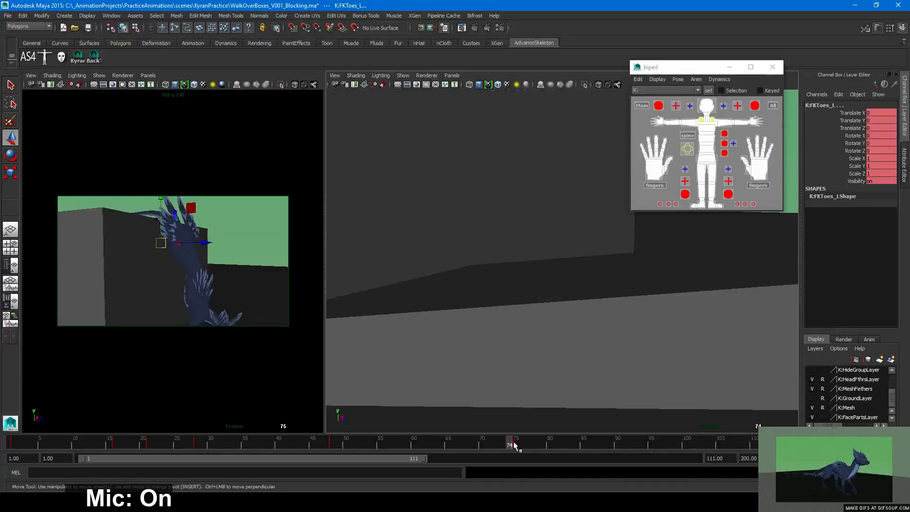
Scrub around frame 75 and examine the full climb-down pose between the tall and lower boxes, near and far
alt+drag(639, 376, 449, 309)
alt+right_drag(449, 309, 552, 393)
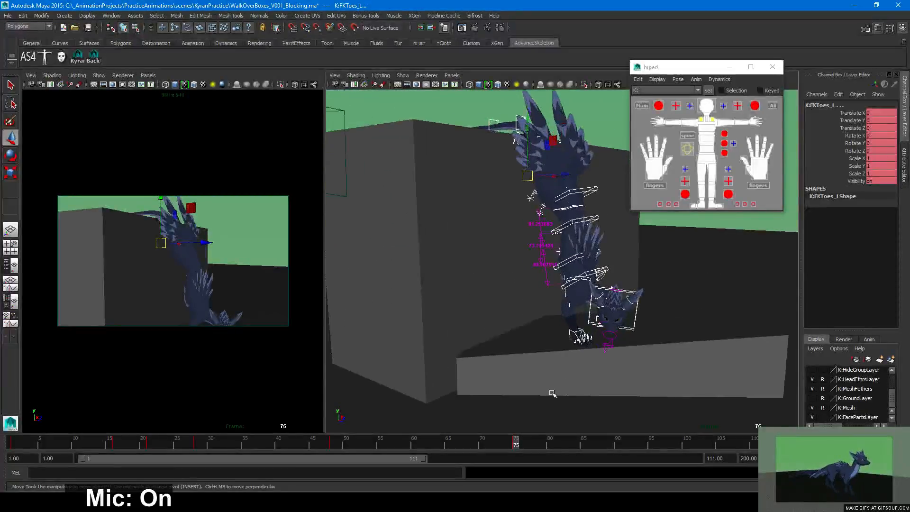
mouse_move(515, 445)
mouse_down()
mouse_move(327, 441)
mouse_move(515, 436)
mouse_up()
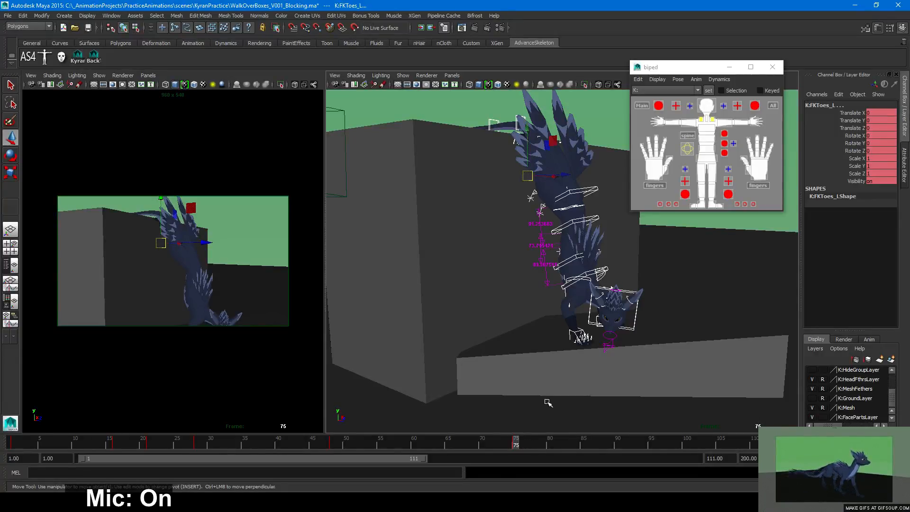
alt+right_drag(545, 401, 591, 361)
alt+drag(591, 360, 583, 359)
alt+right_drag(583, 359, 602, 363)
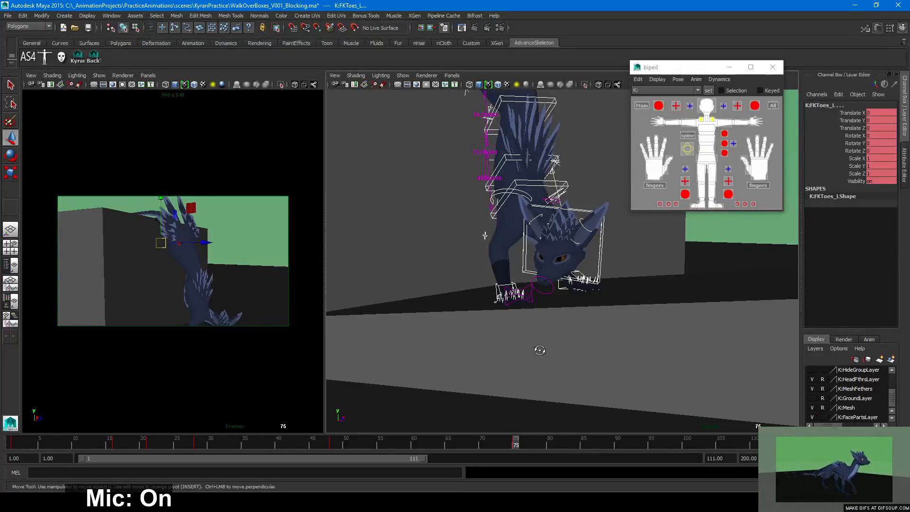
alt+drag(540, 350, 530, 357)
alt+right_drag(531, 357, 617, 374)
alt+drag(618, 374, 590, 374)
alt+right_drag(590, 373, 526, 371)
mouse_move(515, 442)
mouse_down()
mouse_move(505, 444)
mouse_move(515, 444)
mouse_up()
alt+right_drag(627, 381, 510, 361)
alt+drag(511, 362, 510, 399)
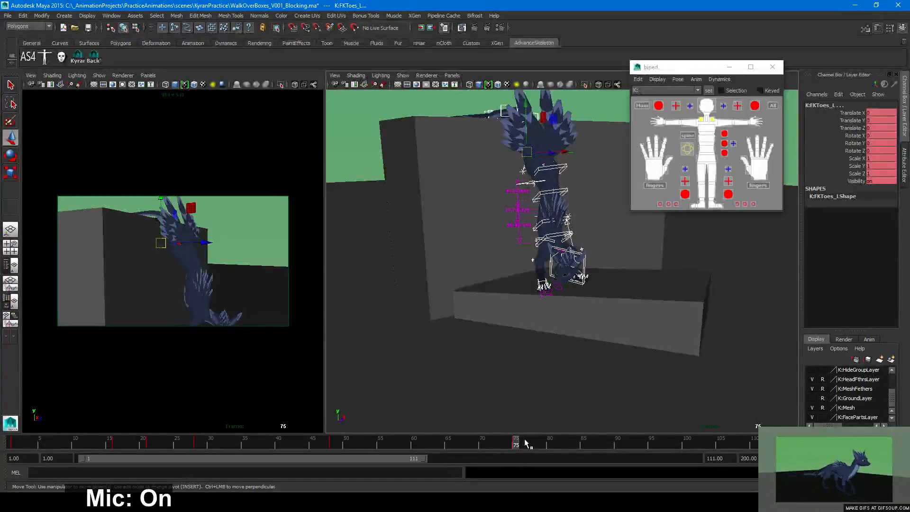
mouse_move(526, 443)
mouse_down()
mouse_move(500, 445)
mouse_move(517, 444)
mouse_up()
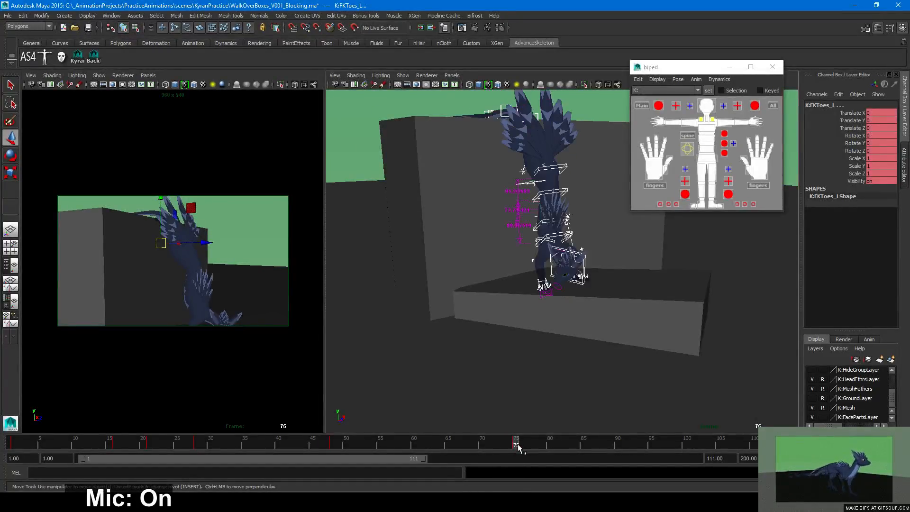
Examine the curve of the dragon's spine, hips and tail over the tall box's edge from the side and front
alt+drag(599, 278, 595, 332)
alt+right_drag(596, 332, 668, 365)
alt+drag(668, 365, 579, 378)
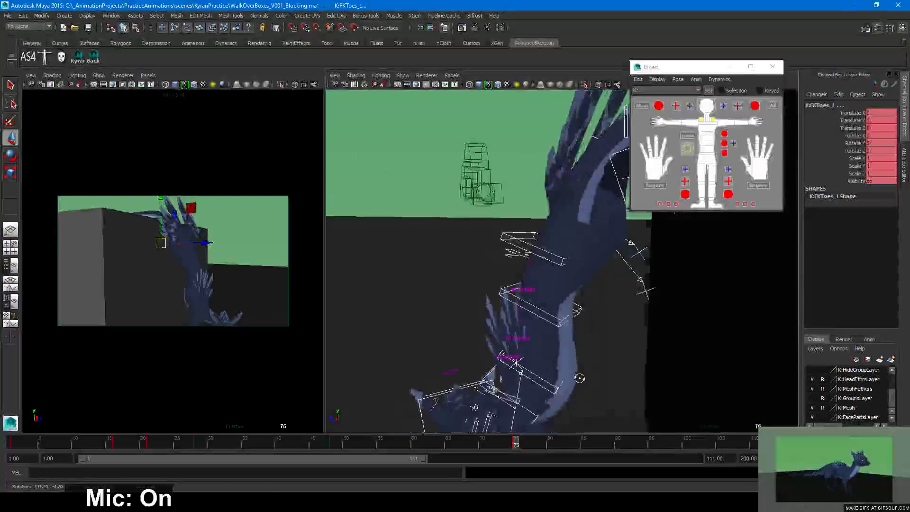
alt+right_drag(579, 378, 545, 308)
alt+middle_drag(545, 308, 579, 353)
alt+right_drag(578, 353, 630, 357)
alt+drag(629, 358, 606, 315)
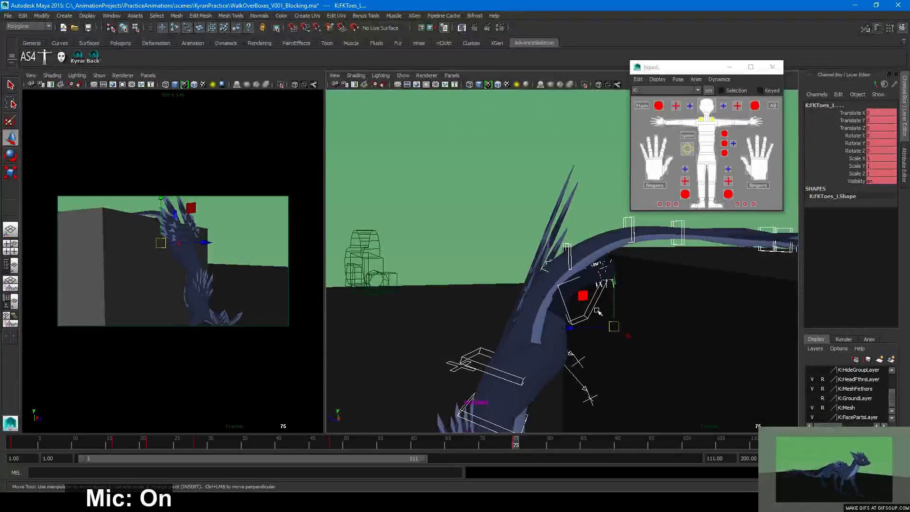
alt+right_drag(660, 340, 588, 308)
alt+drag(587, 308, 609, 290)
alt+middle_drag(609, 290, 595, 205)
drag(493, 438, 518, 434)
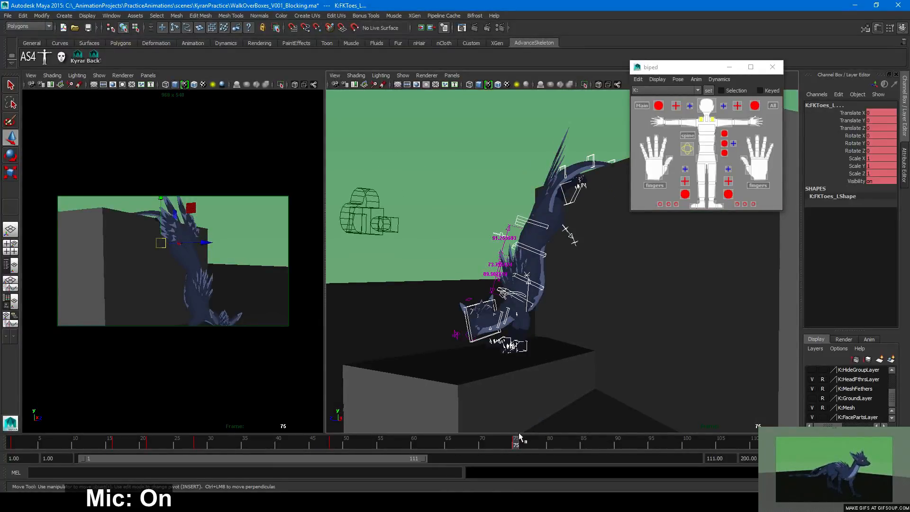
alt+drag(404, 392, 498, 394)
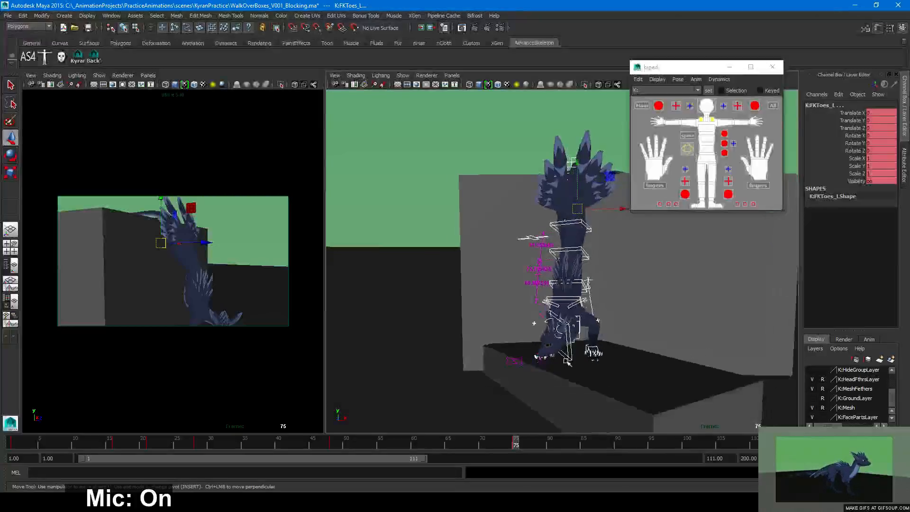
Lower the chest and hip spine controls IKSpine4_M and IKSpine1_M together slightly at frame 75
click(567, 355)
alt+drag(564, 358, 506, 372)
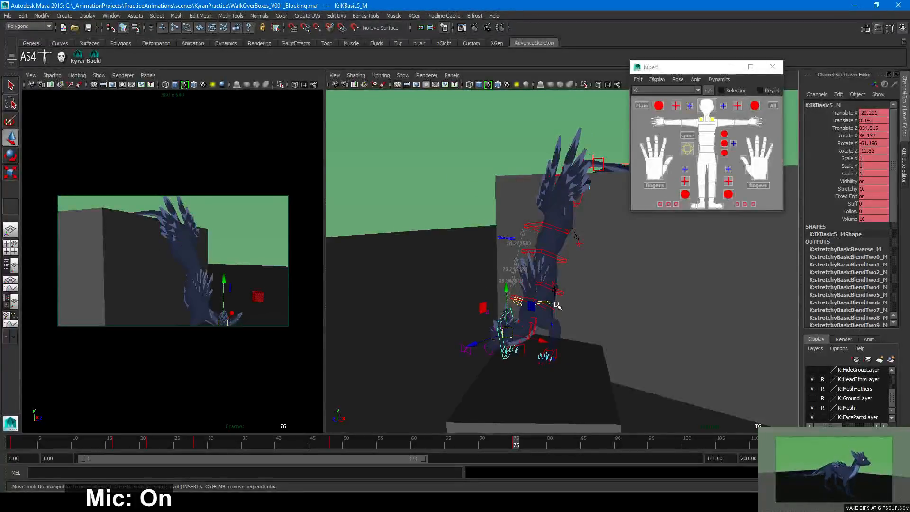
alt+drag(557, 307, 572, 231)
click(533, 280)
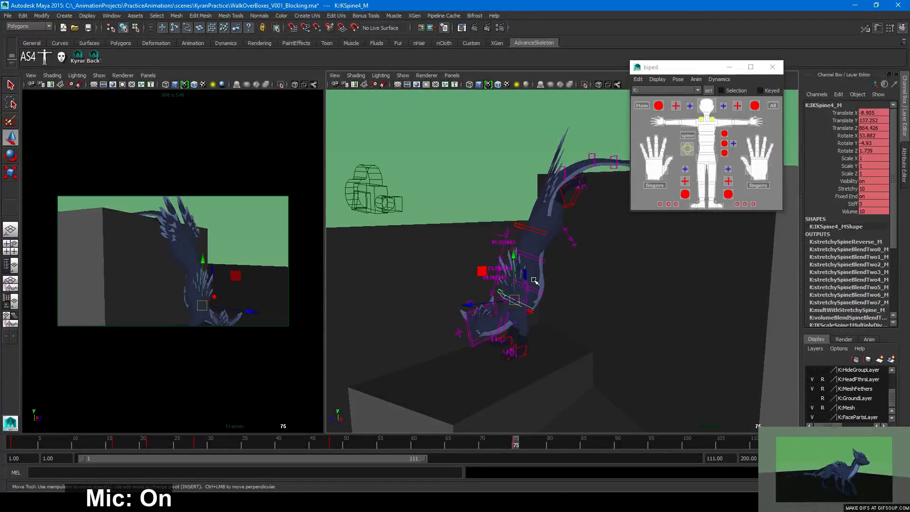
click(534, 230)
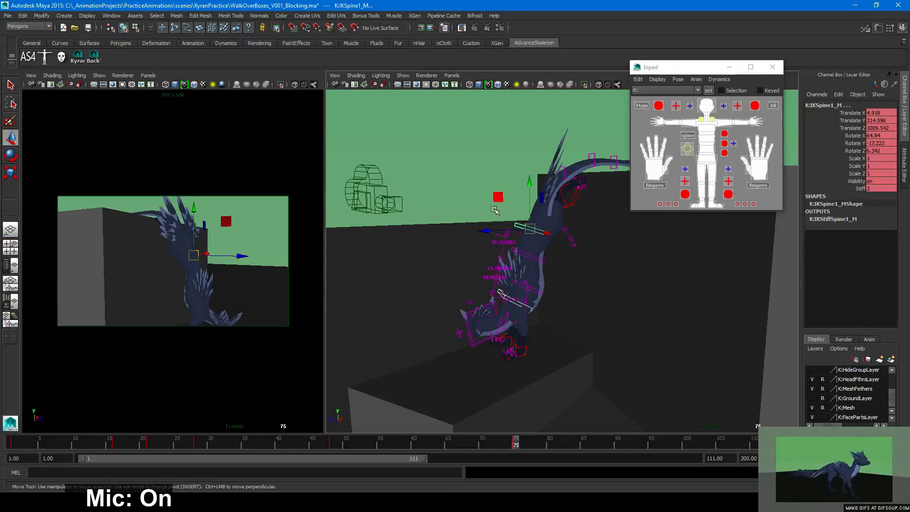
drag(498, 197, 495, 199)
Reposition the neck-base control IKBasic2_M behind the dragon's lowered head
alt+right_drag(430, 306, 626, 371)
alt+middle_drag(518, 384, 628, 274)
alt+right_drag(627, 275, 583, 285)
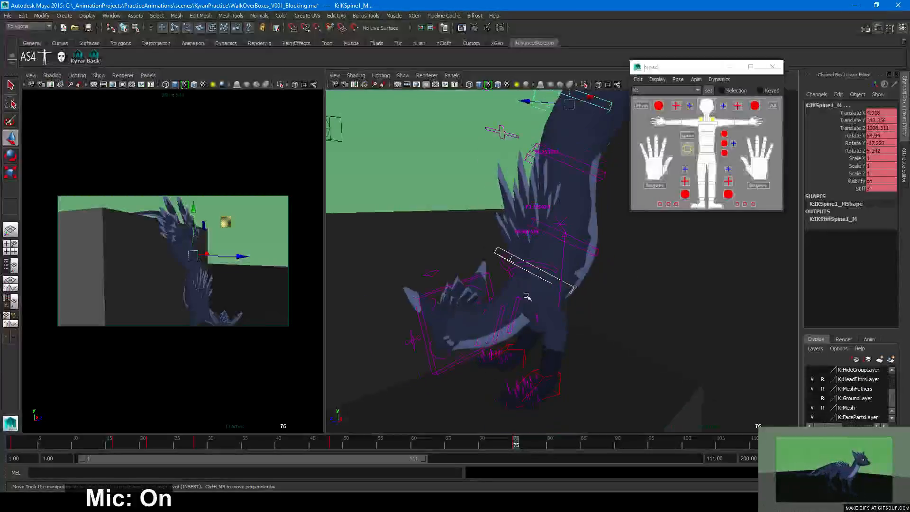
click(518, 299)
drag(478, 282, 483, 273)
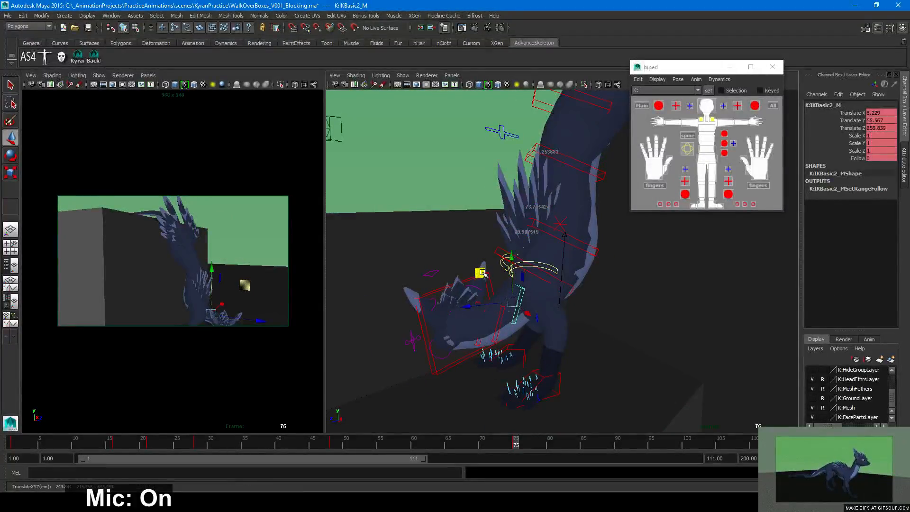
Turn the head control IKBasic5_M to about 25, -47, -5.4 degrees and move it in front of the neck
click(437, 293)
alt+drag(473, 319, 635, 317)
alt+middle_drag(636, 316, 509, 318)
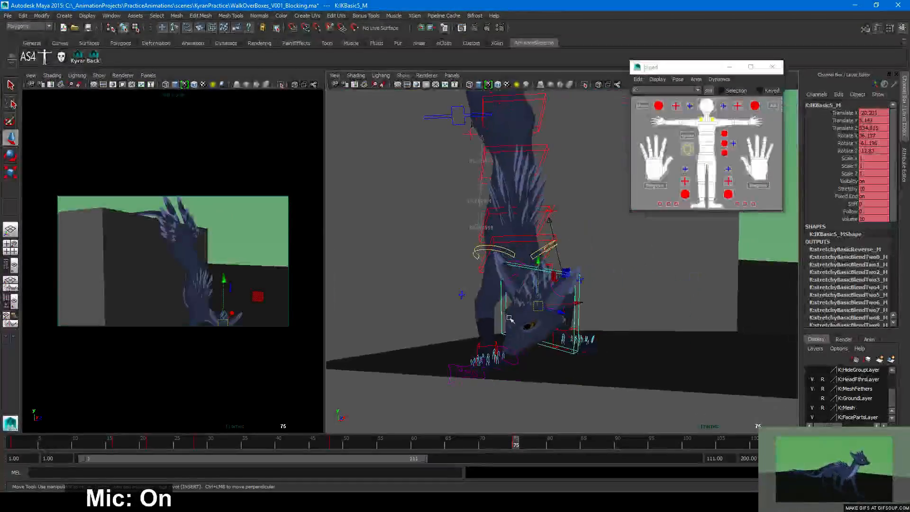
alt+drag(509, 318, 576, 366)
key(e)
key(w)
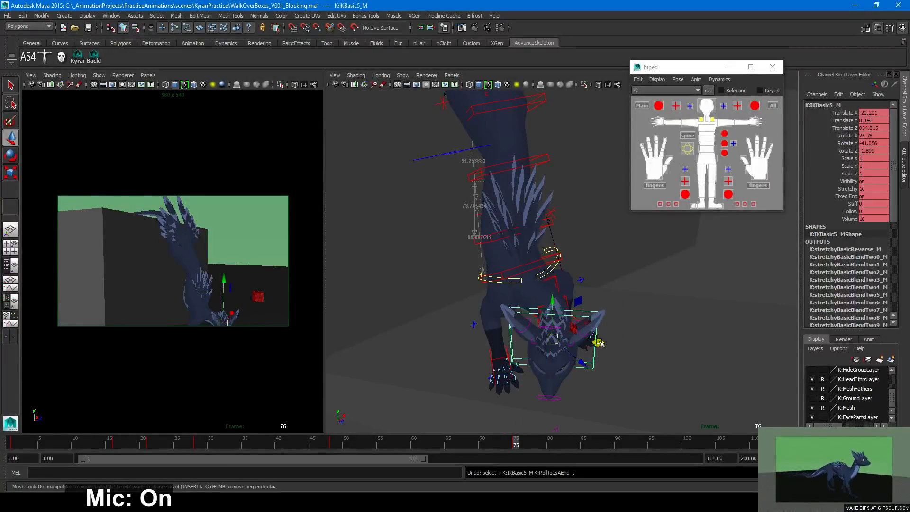
drag(604, 342, 697, 337)
drag(624, 301, 610, 300)
key(e)
key(w)
Adjust the neck-base control IKBasic2_M from the side, checking the mesh in wireframe and shaded display
click(598, 304)
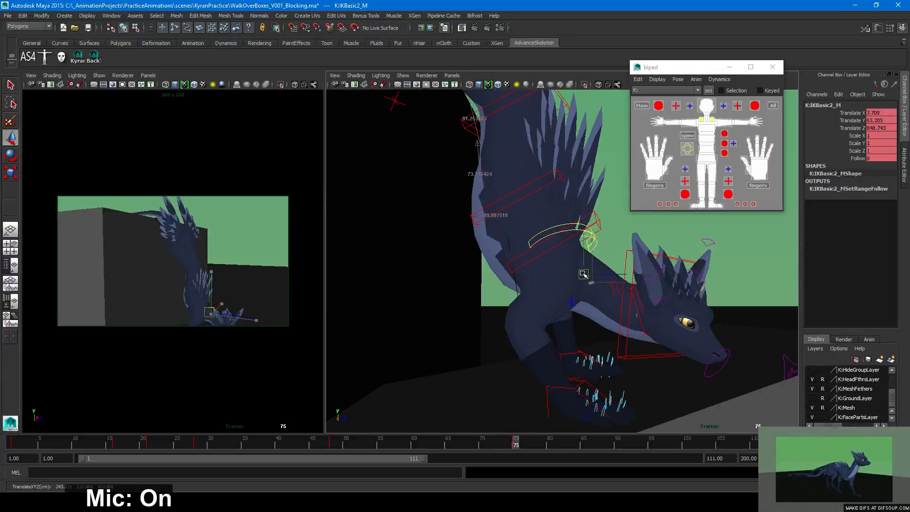
click(614, 287)
drag(614, 287, 598, 285)
key(4)
click(592, 286)
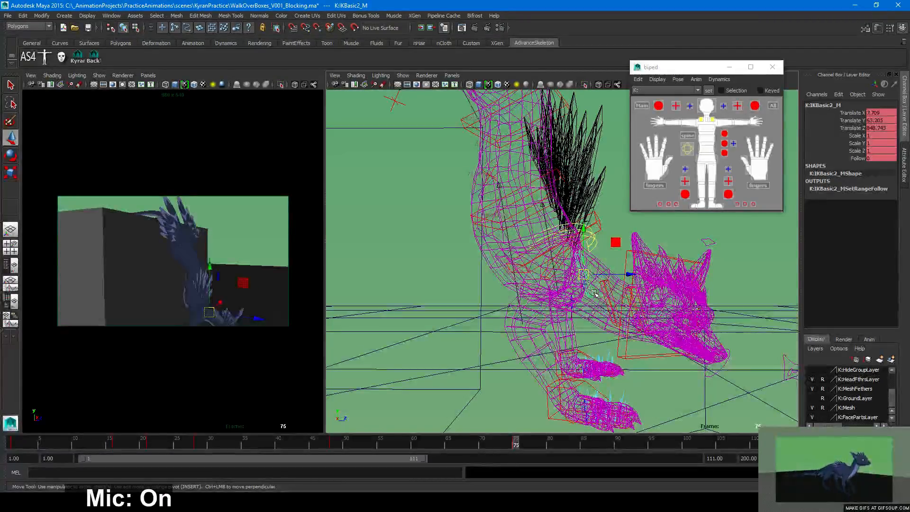
key(5)
middle_drag(592, 289, 645, 307)
Restrict viewport selection to curves so that only rig controls, not the boxes, are picked around the head and neck
click(636, 302)
alt+drag(638, 304, 658, 332)
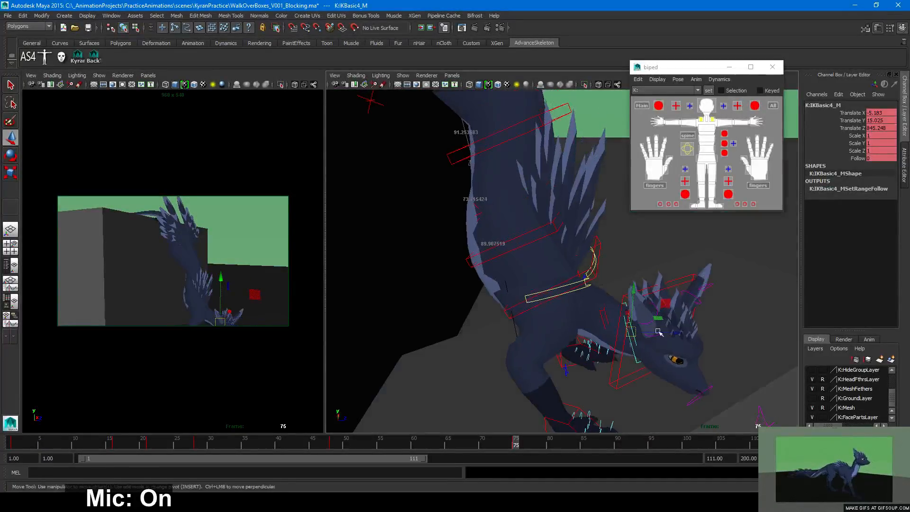
click(681, 280)
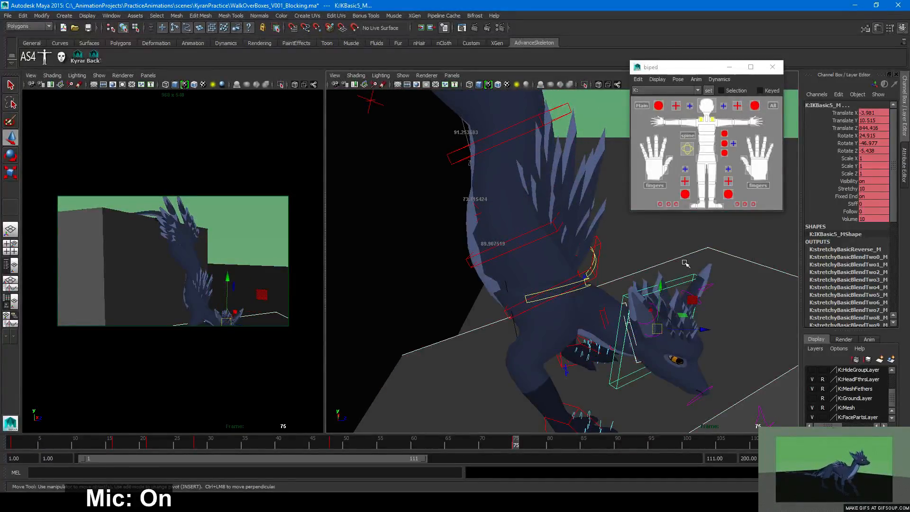
click(152, 27)
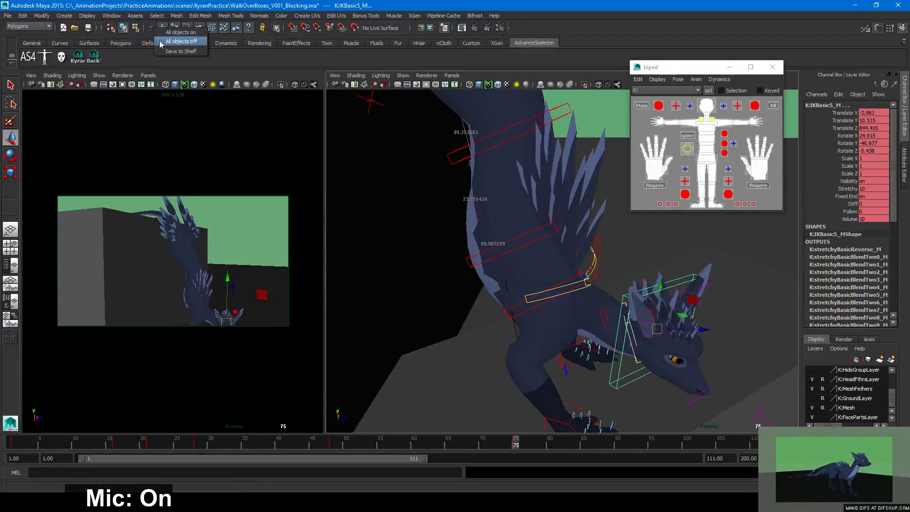
click(161, 42)
click(187, 27)
Slide the head control IKBasic5_M and upper-neck control IKBasic4_M horizontally into line and key the upper neck at frame 75
alt+drag(710, 379, 704, 403)
drag(675, 326, 555, 320)
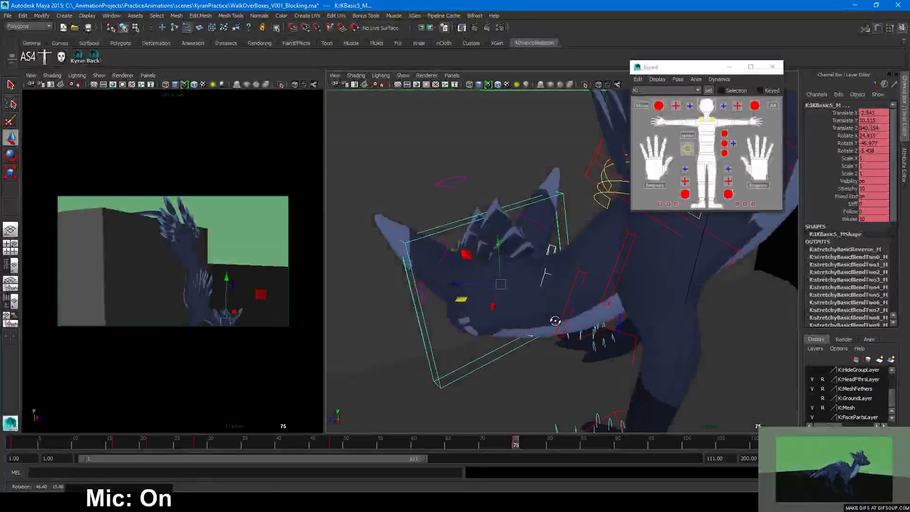
click(550, 283)
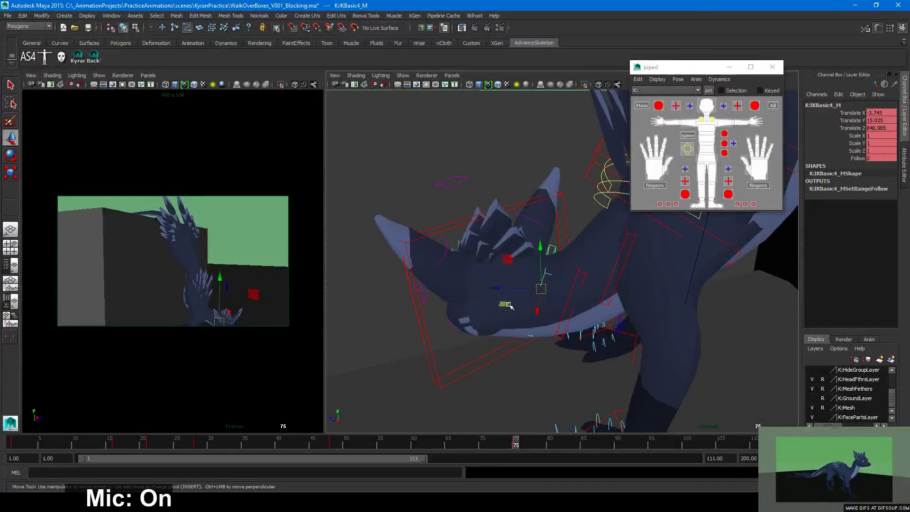
drag(508, 305, 506, 307)
key(s)
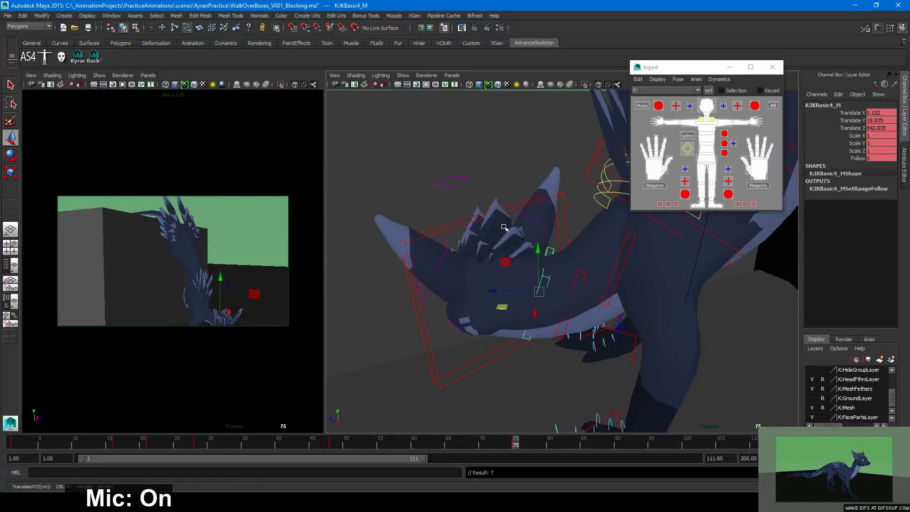
Shift the neck-base control IKBasic2_M to about X 8, Y 53, Z 847.6 and key it
click(527, 205)
alt+drag(588, 278, 607, 274)
click(625, 241)
alt+drag(626, 242, 579, 232)
key(s)
Try a small X rotation of the chest spine control IKSpine4_M and undo it
alt+right_drag(649, 282, 525, 209)
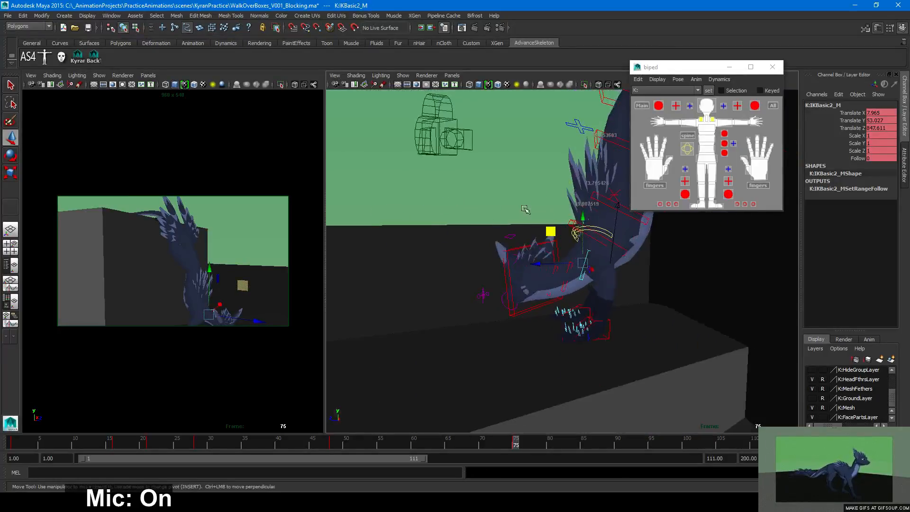
alt+middle_drag(524, 209, 481, 291)
alt+right_drag(481, 291, 535, 312)
alt+drag(534, 313, 695, 304)
alt+right_drag(695, 305, 638, 337)
alt+drag(638, 337, 668, 339)
click(599, 366)
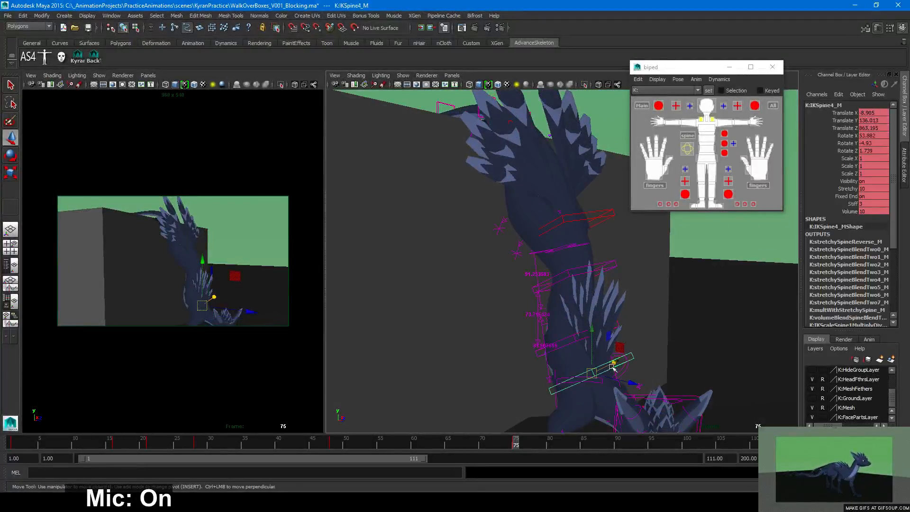
alt+drag(613, 366, 566, 358)
key(e)
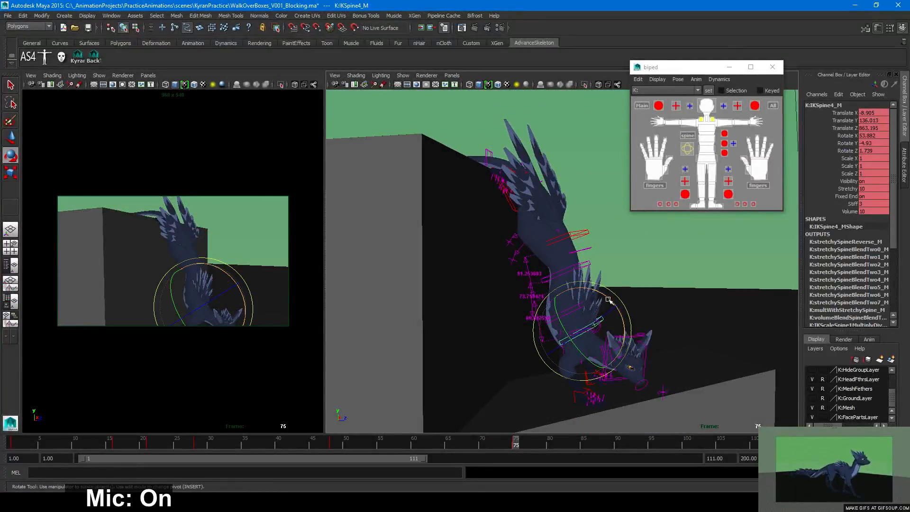
drag(613, 308, 607, 303)
key(ctrl+z)
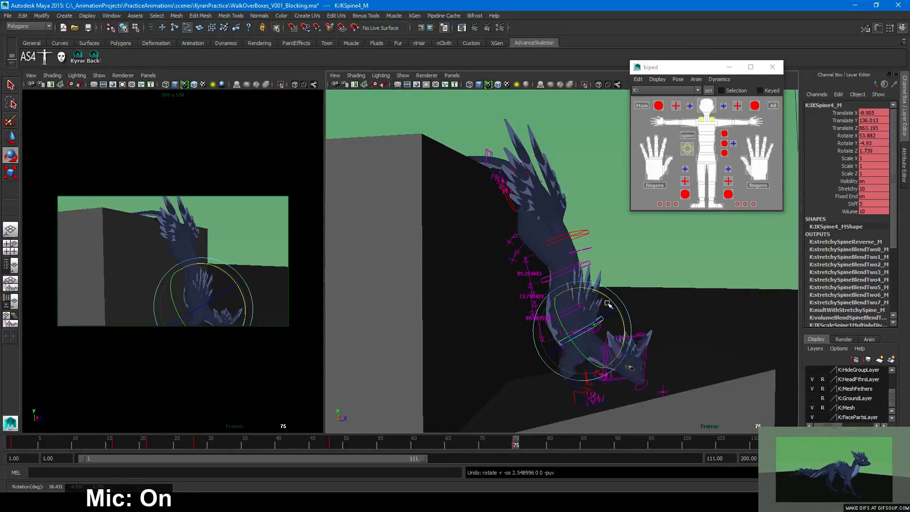
Move the chest control IKSpine4_M to about X 4.3, Y 141.6, Z 871.9 and rotate it to about 69 degrees in X
mouse_move(607, 303)
alt+mouse_down()
mouse_move(591, 295)
mouse_move(601, 303)
mouse_move(593, 311)
alt+mouse_up()
alt+drag(534, 359, 593, 328)
key(w)
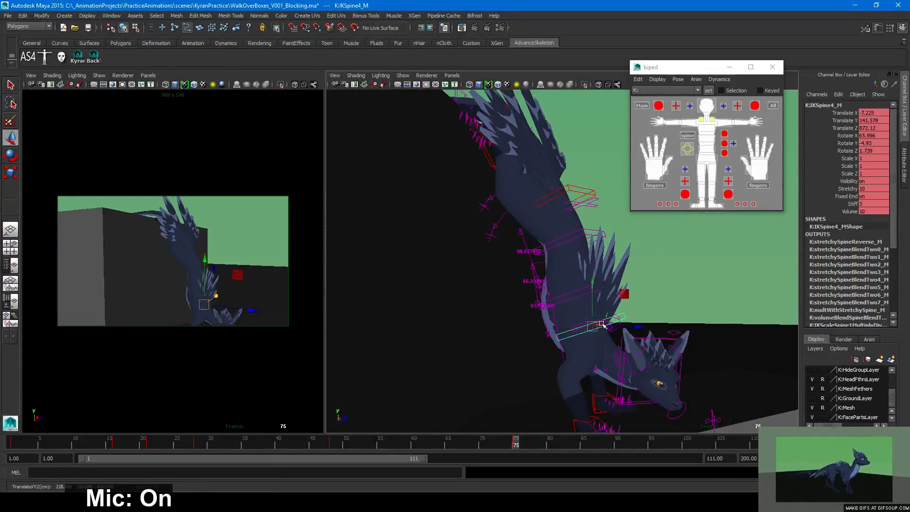
key(e)
drag(627, 303, 555, 343)
key(w)
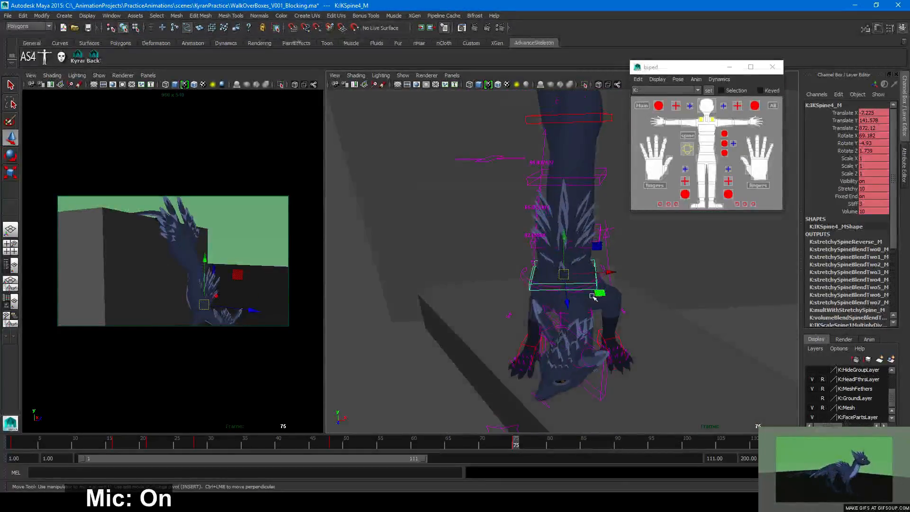
drag(600, 293, 608, 293)
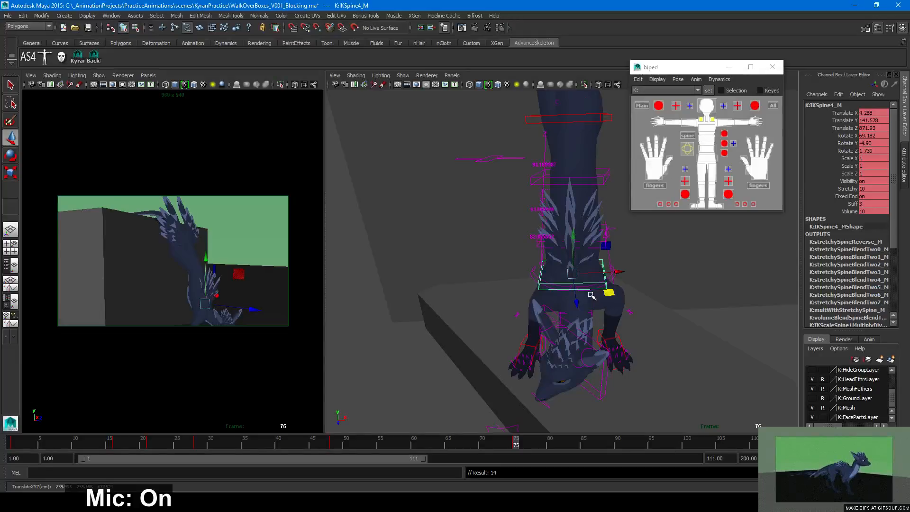
Try offsetting the mid-spine control IKSpine3_M, undo it, and nudge IKSpine2_M to shape the body curve
alt+drag(591, 295, 535, 274)
click(571, 279)
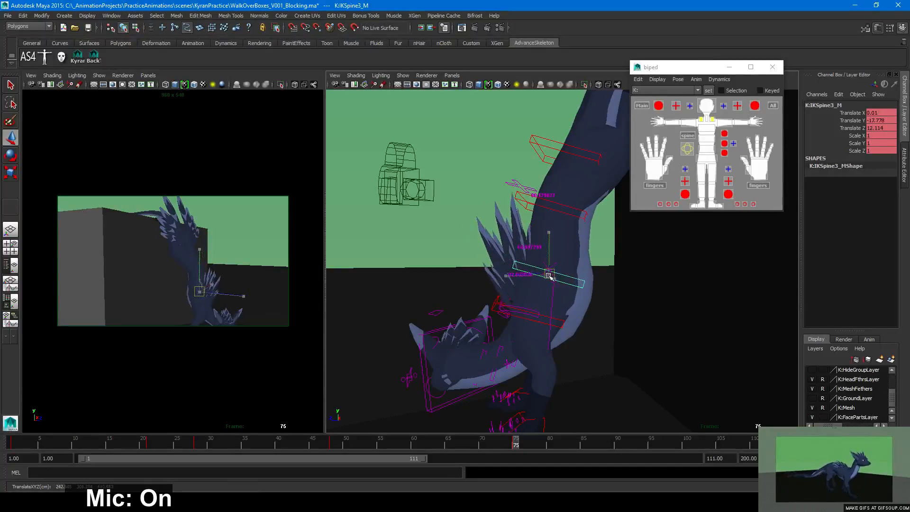
key(ctrl+z)
click(566, 212)
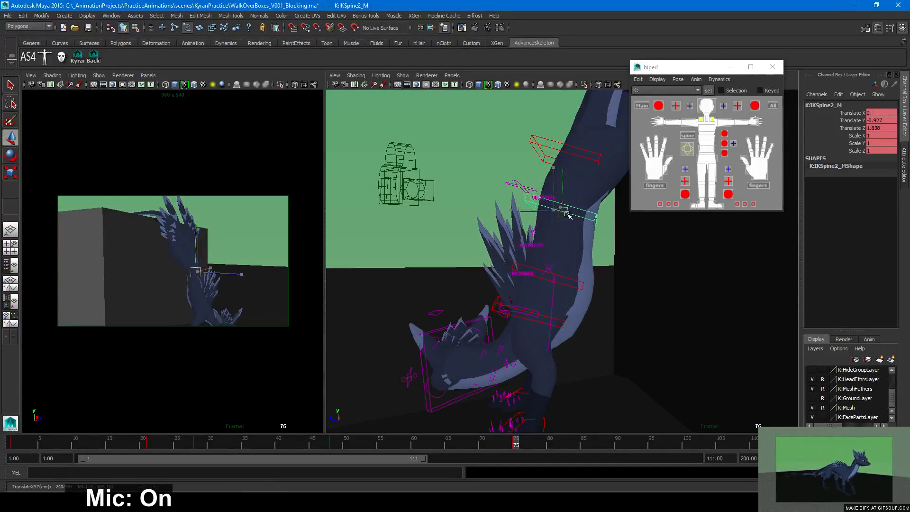
alt+drag(548, 239, 585, 287)
Rotate the hip spine control IKSpine1_M to about 88 degrees in X
click(533, 157)
key(e)
key(w)
alt+right_drag(585, 286, 659, 327)
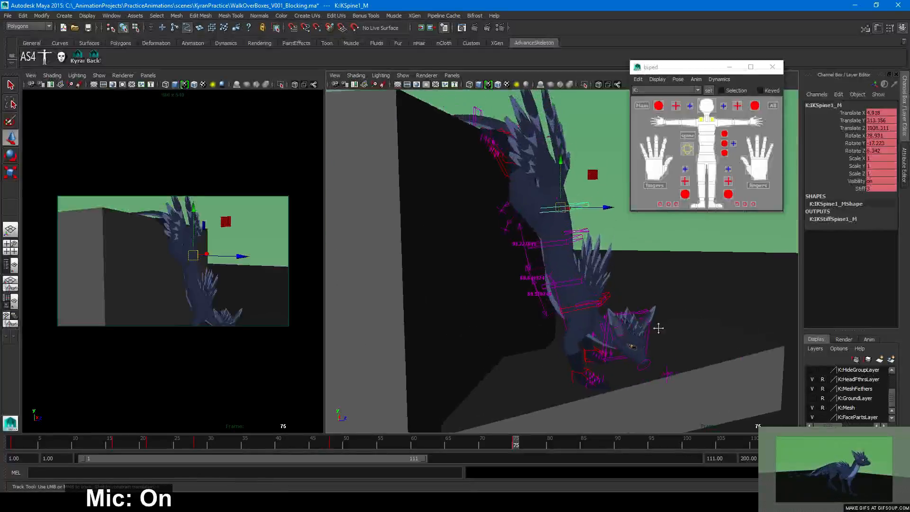
alt+drag(659, 327, 558, 309)
key(e)
click(579, 194)
drag(579, 193, 589, 204)
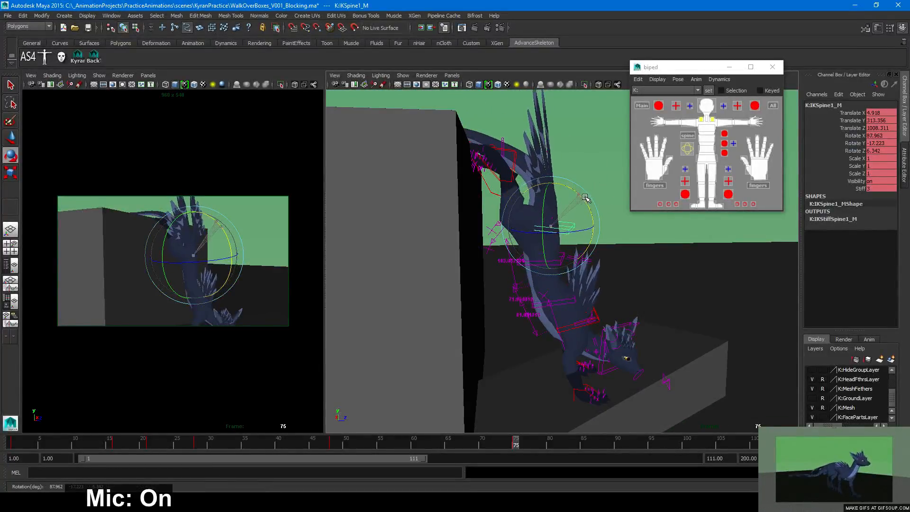
key(w)
Rotate the left hind foot control IKLeg_L to about 190 degrees in X and shift it toward the tall box's edge
alt+drag(602, 308, 586, 304)
mouse_move(516, 447)
mouse_down()
mouse_move(506, 445)
mouse_move(520, 447)
mouse_up()
alt+drag(581, 374, 380, 378)
alt+middle_drag(580, 254, 512, 324)
alt+drag(512, 325, 545, 260)
click(548, 256)
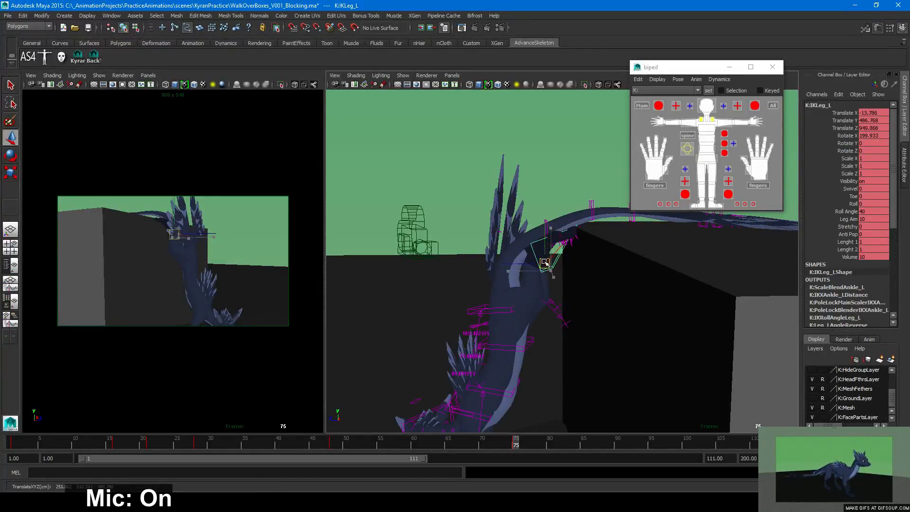
key(e)
key(w)
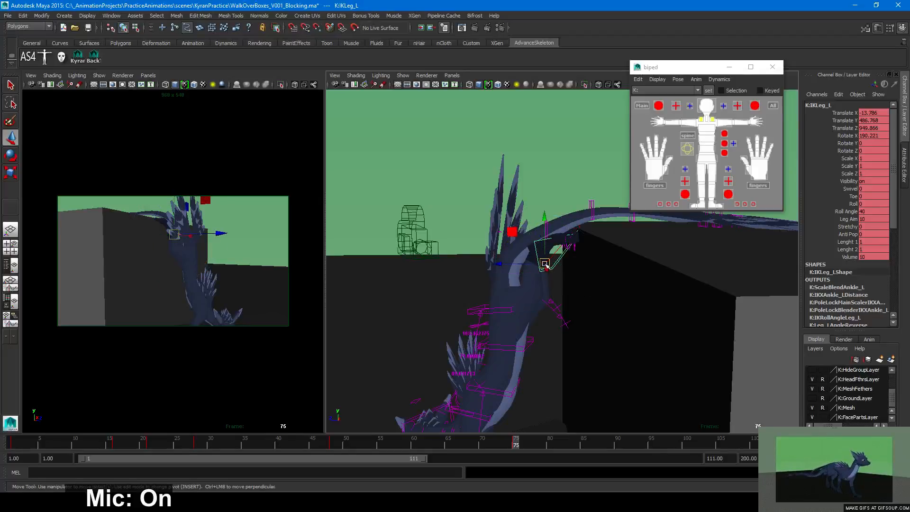
drag(544, 264, 551, 258)
Lower the right hind foot control IKLeg_R to about Y 472, rotate it to about 187, -17.5, 1.6 degrees, and key it
alt+drag(515, 303, 672, 300)
click(578, 258)
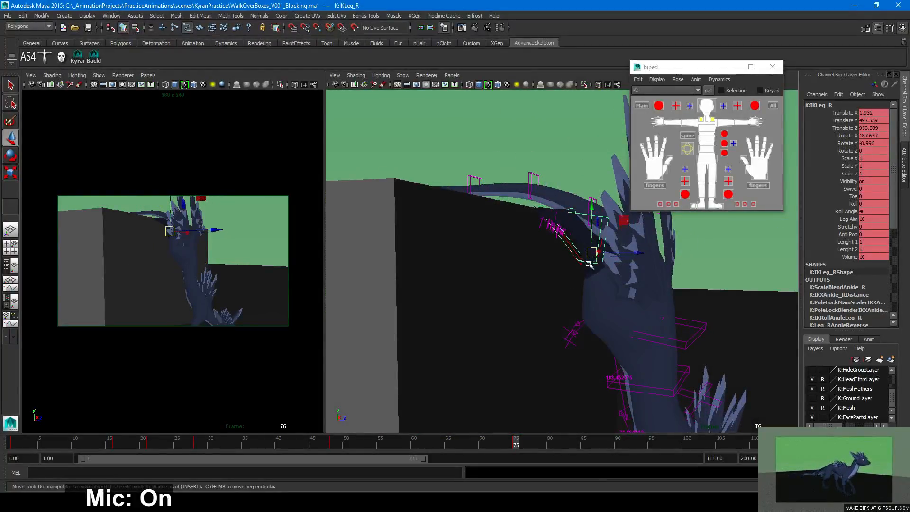
alt+drag(589, 262, 598, 273)
drag(591, 253, 591, 274)
alt+drag(624, 283, 574, 272)
key(e)
key(w)
key(s)
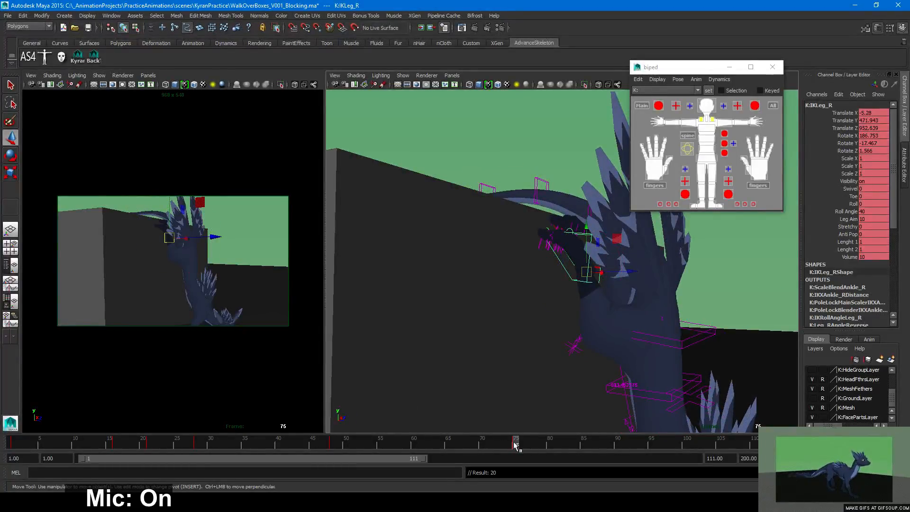
Scrub around frame 75, then lower IKLeg_R to about Y 465 and rotate it to about 177, -6.5, -0.2 degrees
drag(515, 443, 515, 443)
alt+right_drag(643, 373, 425, 366)
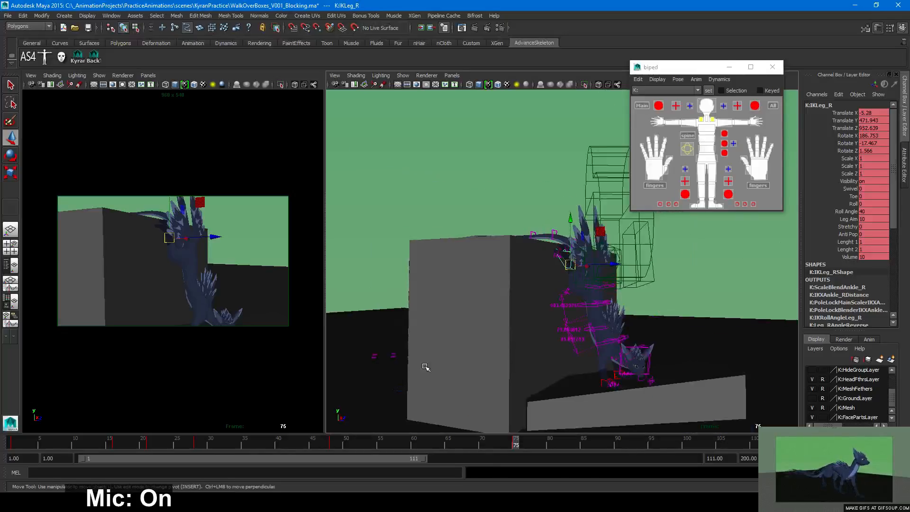
alt+drag(425, 367, 430, 393)
mouse_move(508, 440)
mouse_down()
mouse_move(477, 440)
mouse_move(516, 441)
mouse_up()
drag(575, 266, 590, 255)
key(e)
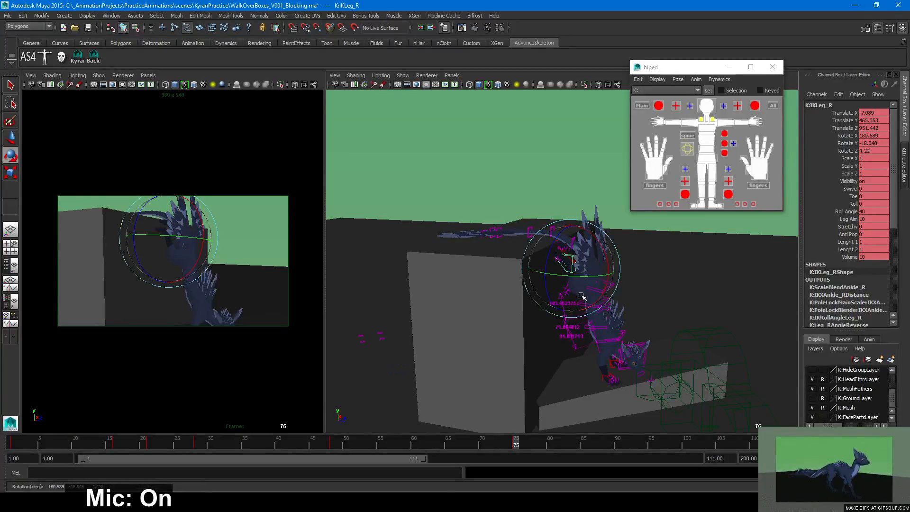
drag(581, 295, 591, 294)
key(w)
Raise the right hind foot control IKLeg_R to about X -6.8, Y 474.7, Z 958 against the tall box
alt+right_drag(547, 321, 616, 333)
alt+drag(615, 333, 612, 312)
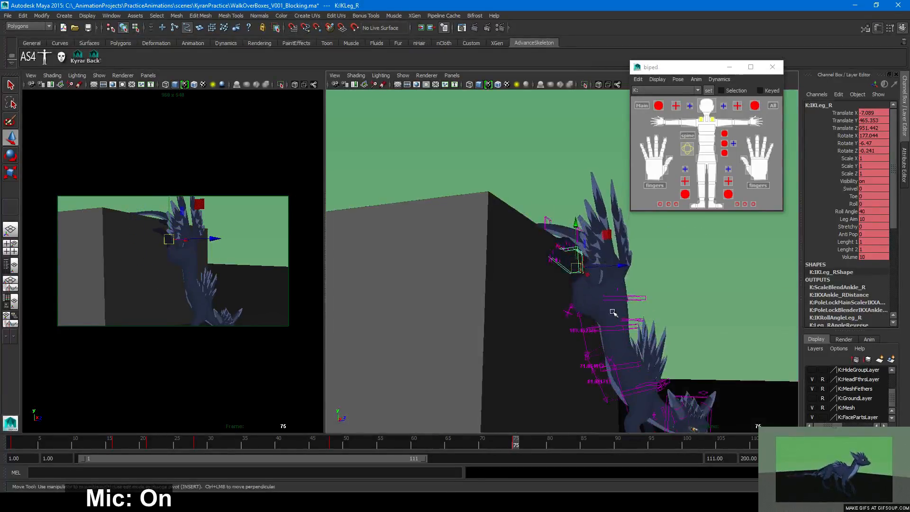
drag(577, 268, 580, 264)
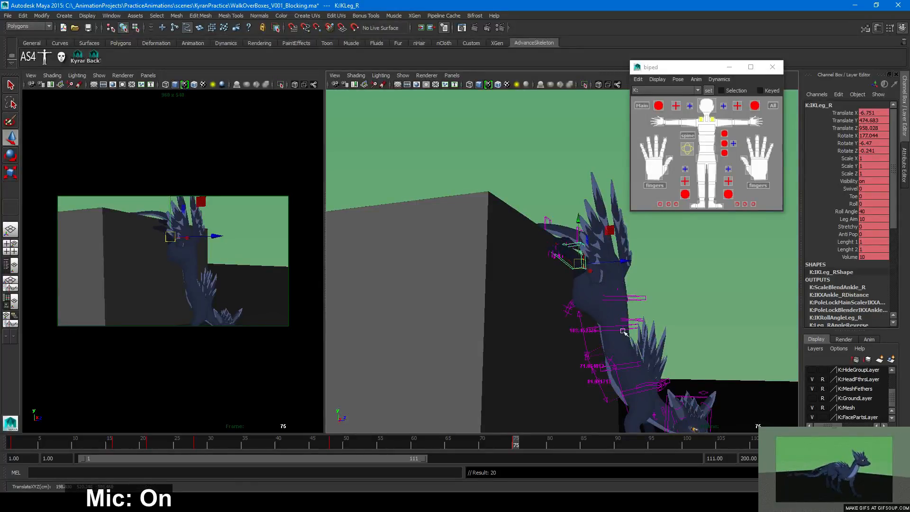
alt+drag(623, 331, 627, 313)
alt+middle_drag(593, 285, 559, 302)
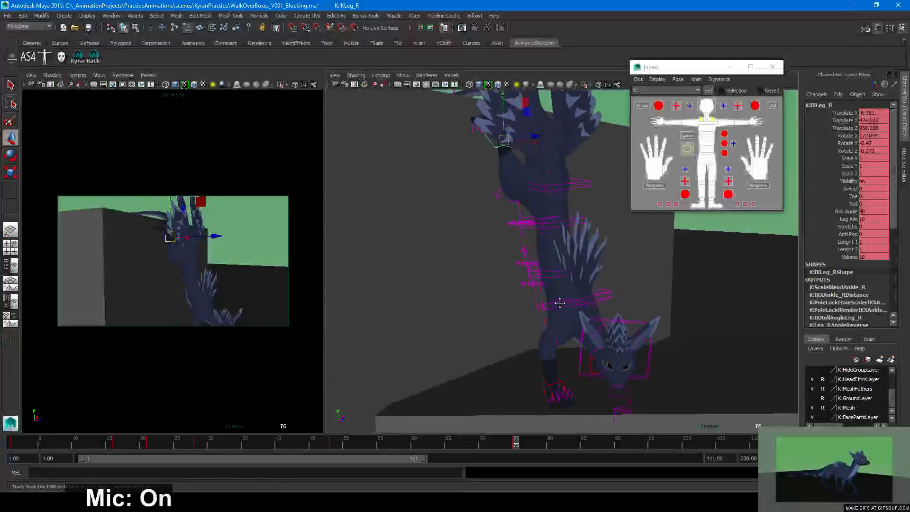
Examine the dragon's climb-down pose from several angles, comparing frame 75 with frame 82 in the camera view
alt+drag(559, 303, 584, 337)
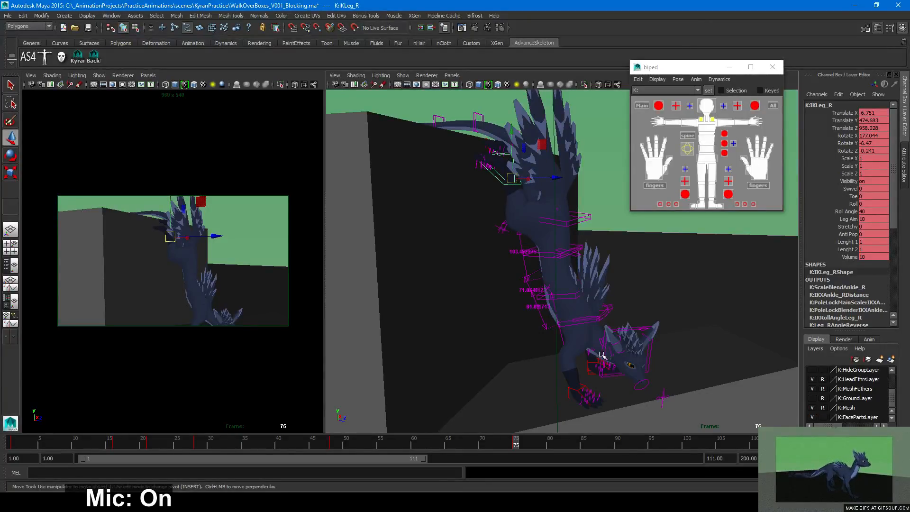
alt+drag(587, 330, 625, 319)
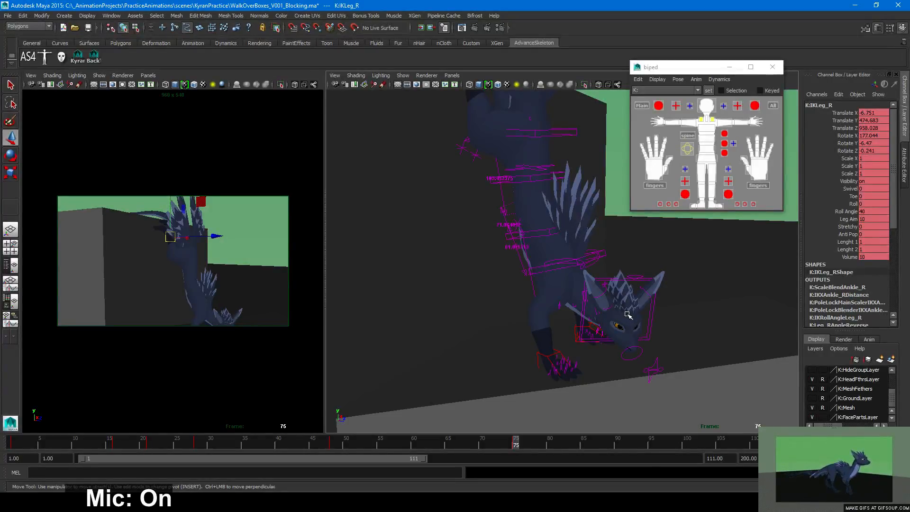
alt+drag(611, 310, 574, 301)
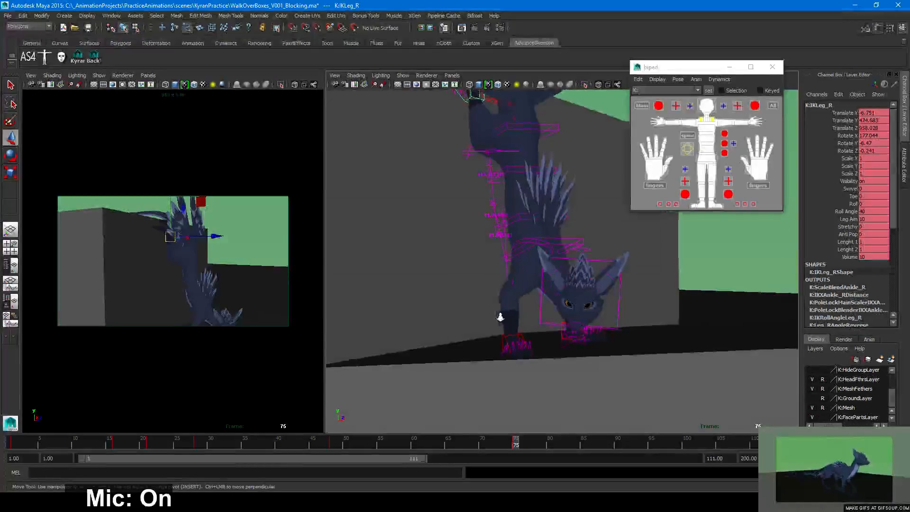
alt+right_drag(499, 316, 613, 303)
alt+drag(614, 304, 648, 290)
middle_click(234, 311)
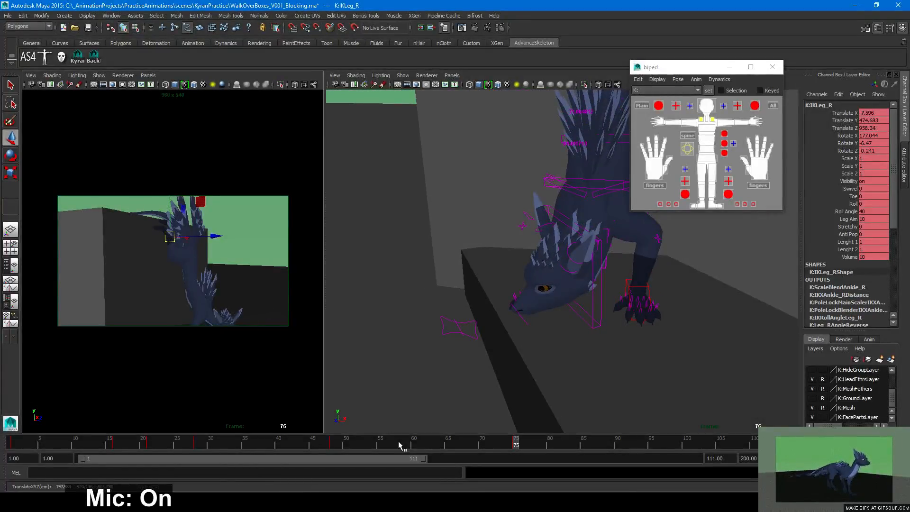
drag(511, 448, 563, 445)
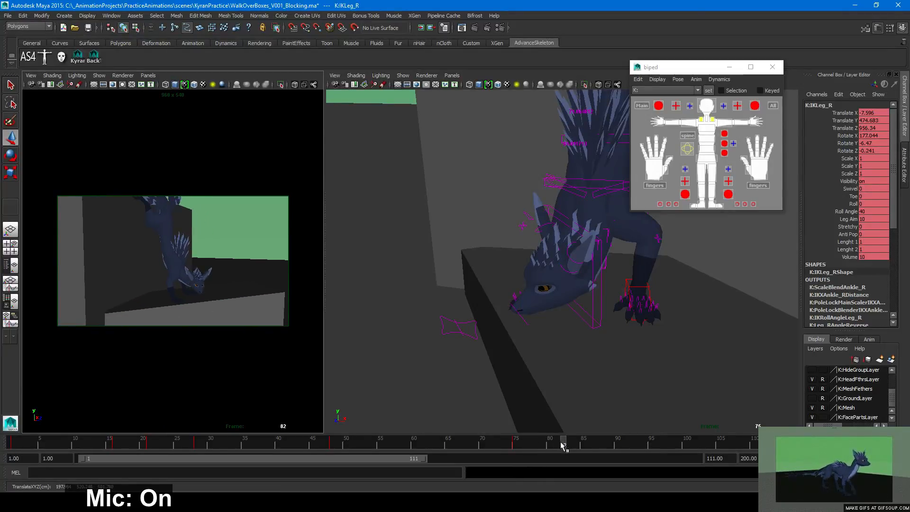
alt+right_drag(581, 410, 502, 362)
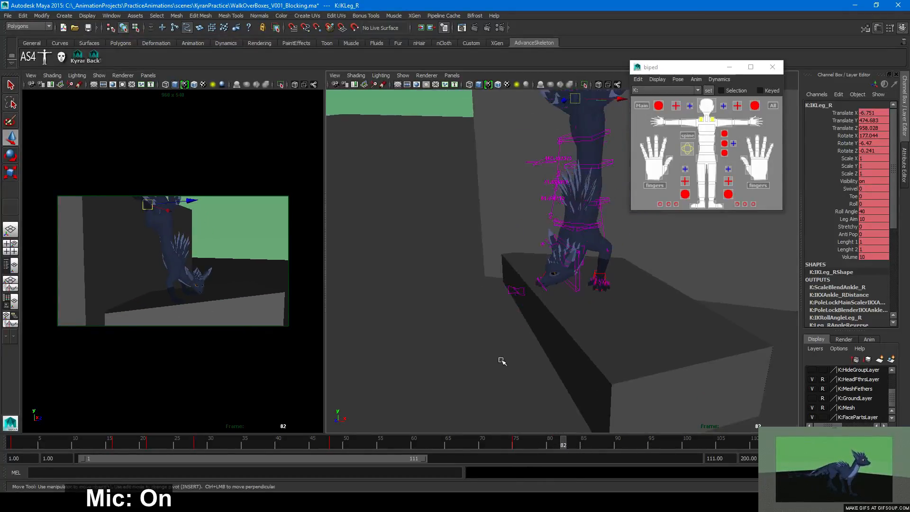
alt+drag(502, 362, 445, 335)
alt+middle_drag(444, 334, 457, 381)
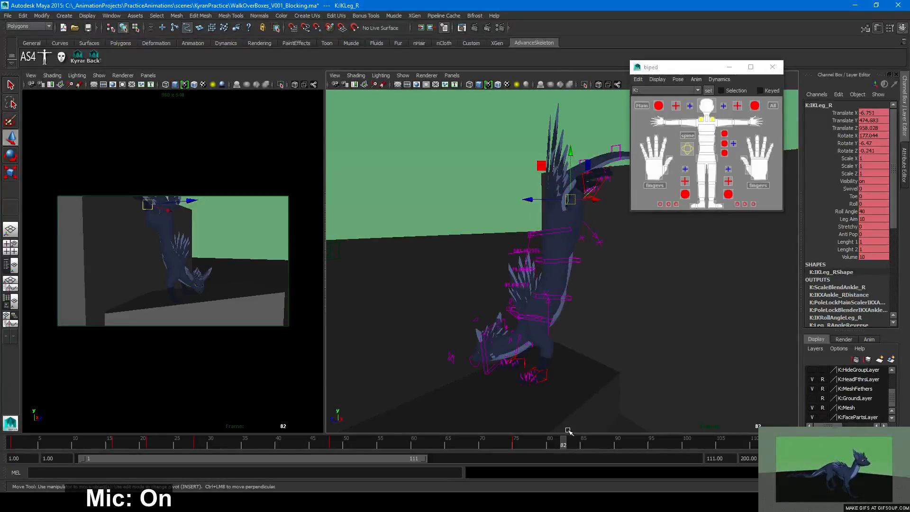
drag(567, 440, 517, 441)
click(518, 442)
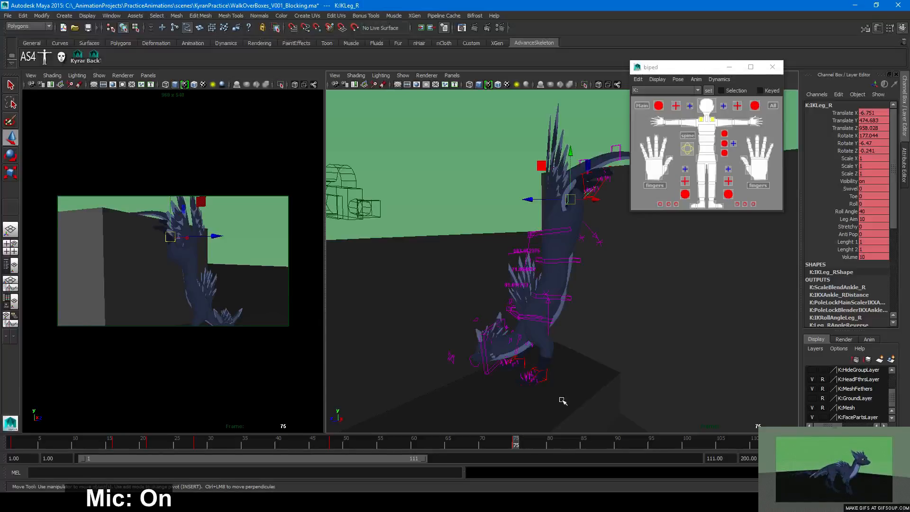
Inspect the hind feet and hips against the tall box's edge at frame 75, with the left hind foot control IKLeg_L selected
alt+drag(479, 368, 615, 349)
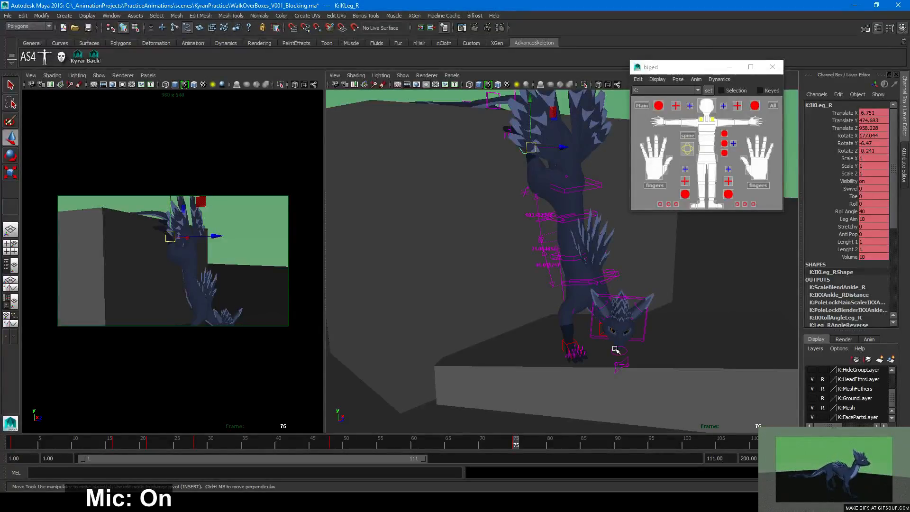
alt+drag(615, 349, 637, 321)
alt+drag(593, 266, 557, 251)
click(556, 222)
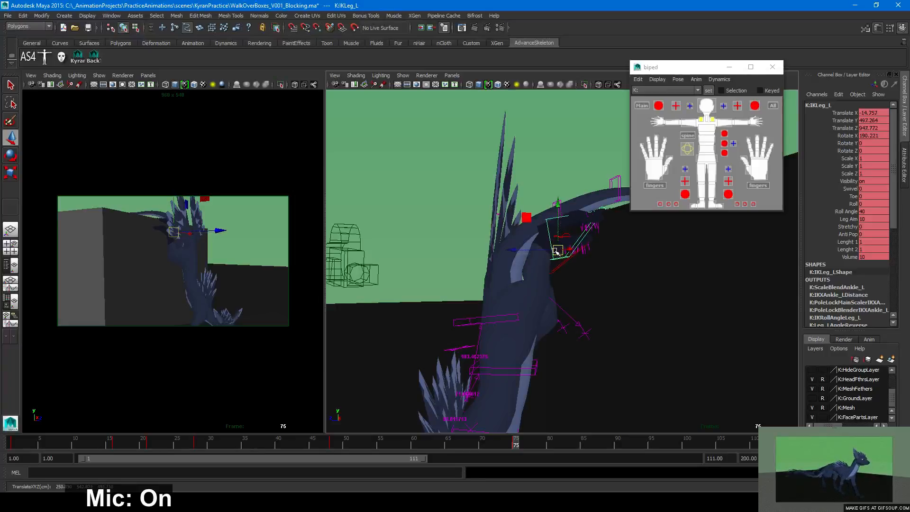
alt+drag(601, 318, 682, 325)
alt+right_drag(682, 325, 415, 327)
alt+drag(415, 328, 484, 319)
alt+drag(544, 351, 707, 380)
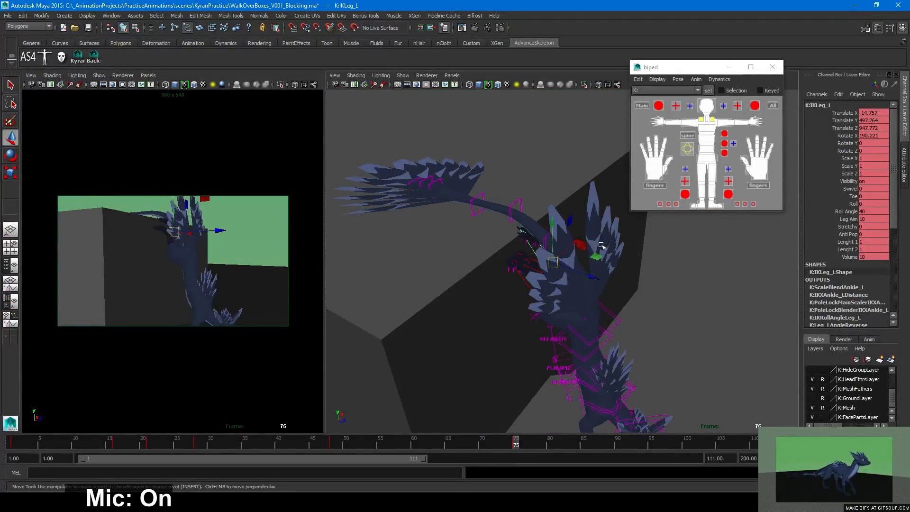
alt+drag(619, 257, 615, 229)
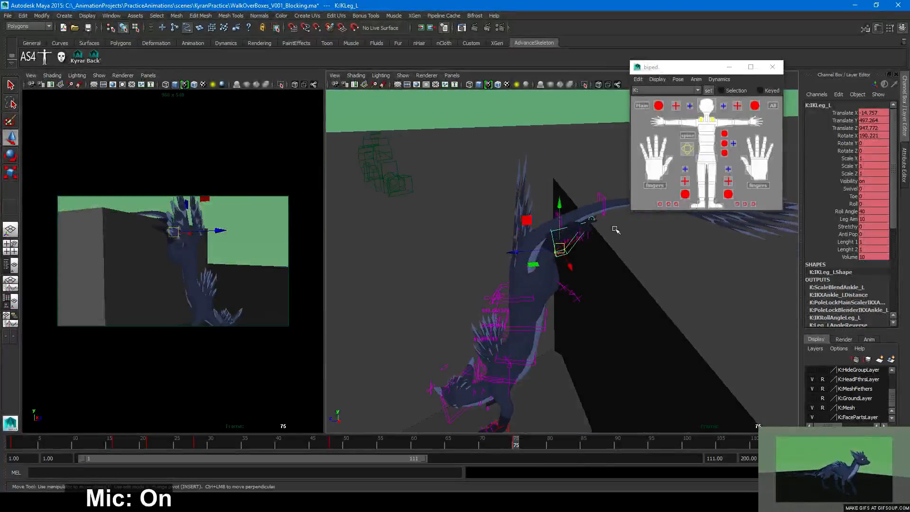
Move the tail control IKTail2_M to about X 3.1, Y 451.3, Z 1032 and key it at frame 75
click(554, 209)
click(558, 220)
drag(559, 224, 537, 195)
key(ctrl+z)
mouse_move(562, 224)
mouse_down()
mouse_move(551, 211)
mouse_move(557, 202)
mouse_move(555, 209)
mouse_up()
key(s)
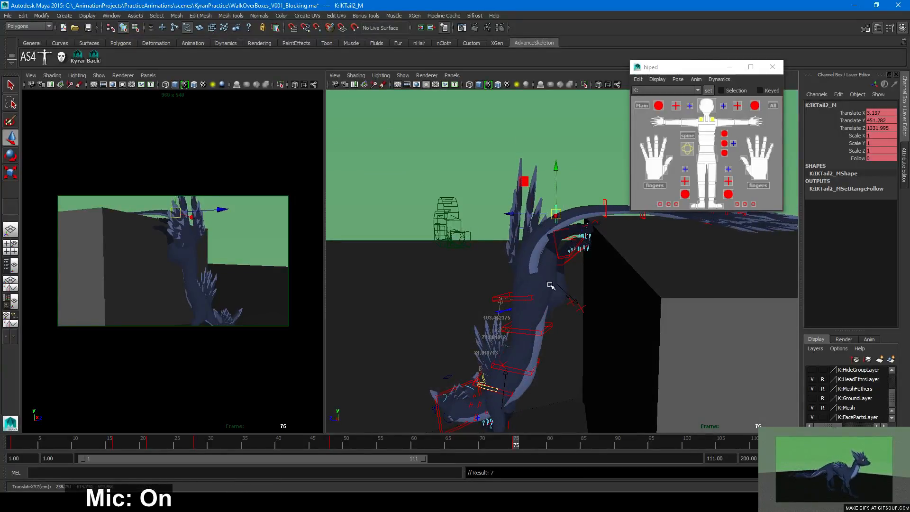
Examine the spine, head and front feet at frame 75 from behind, from the side and close up
alt+drag(550, 286, 528, 286)
scroll(605, 309, up, 5)
alt+middle_drag(605, 309, 603, 266)
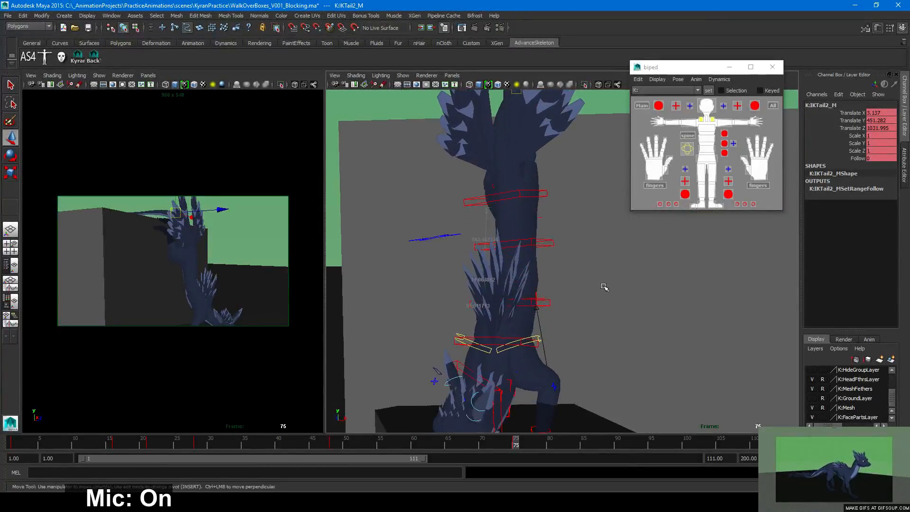
alt+drag(542, 374, 571, 312)
scroll(637, 271, down, 5)
scroll(590, 284, up, 4)
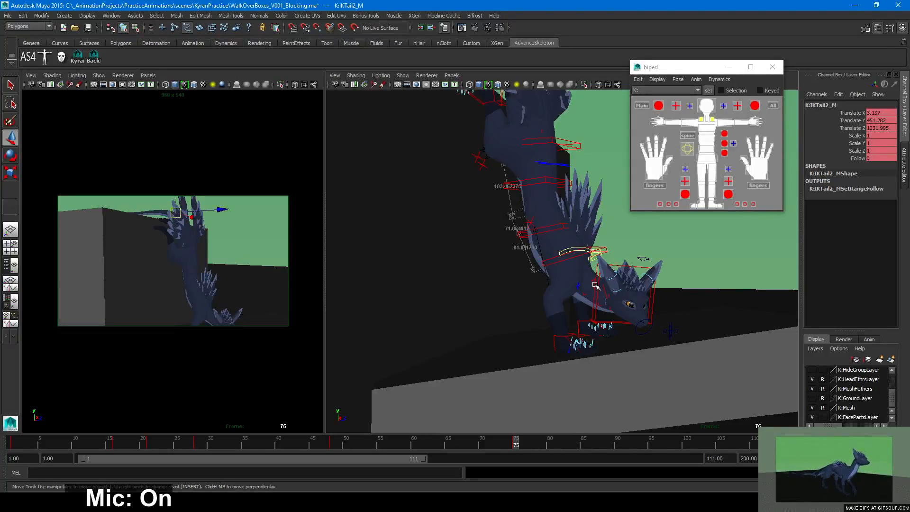
scroll(593, 284, up, 2)
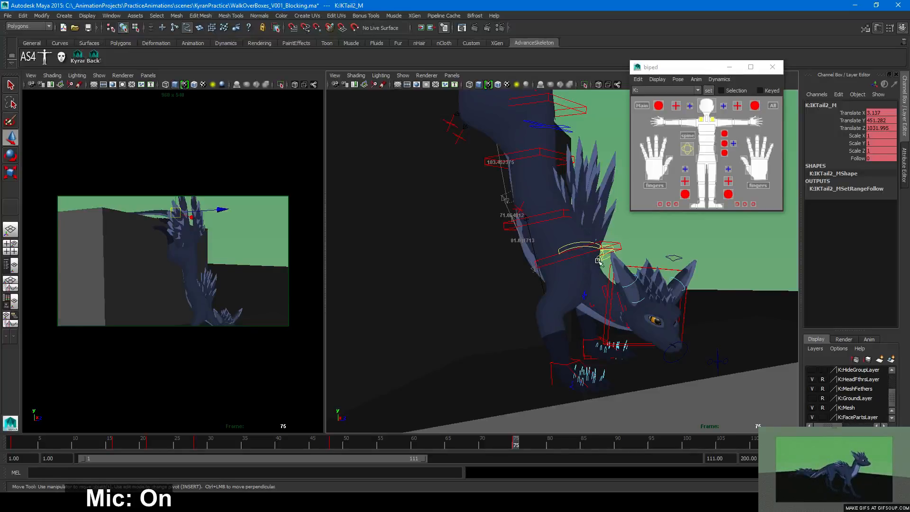
scroll(606, 285, down, 2)
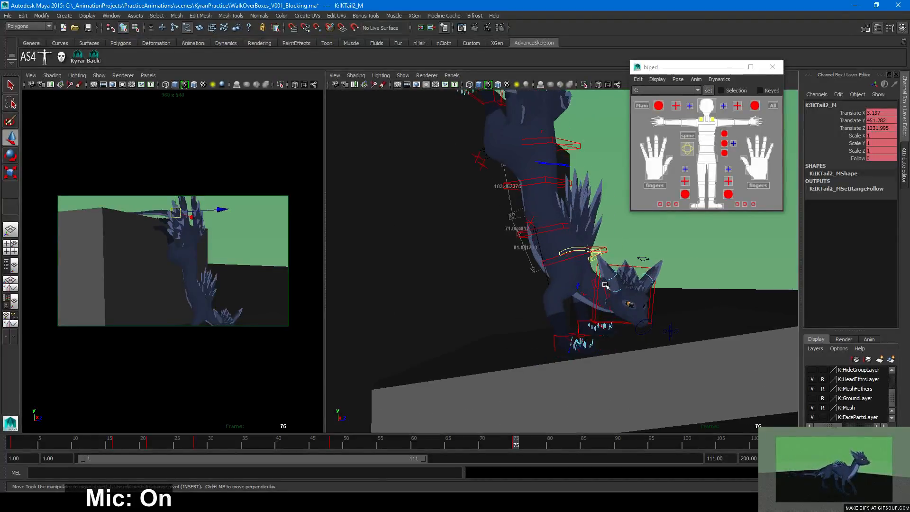
scroll(638, 299, up, 1)
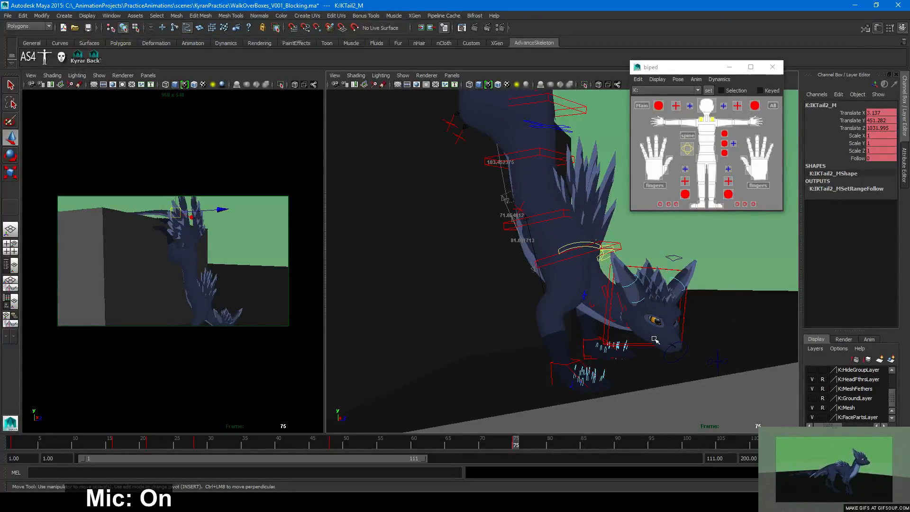
Select the left front foot control IKLegA_L and key it at frame 75
alt+drag(652, 336, 603, 337)
alt+right_drag(603, 337, 556, 334)
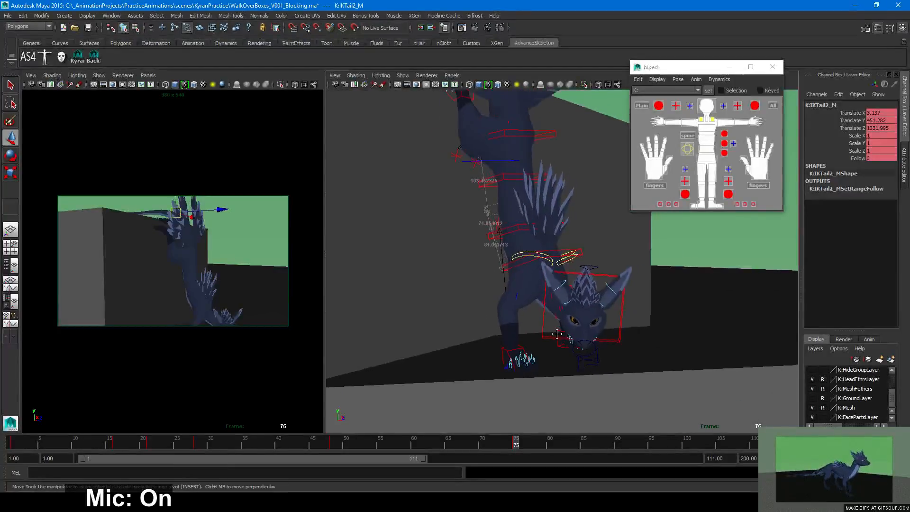
alt+middle_drag(557, 334, 567, 284)
alt+right_drag(588, 296, 604, 302)
alt+drag(609, 301, 637, 311)
click(518, 293)
key(s)
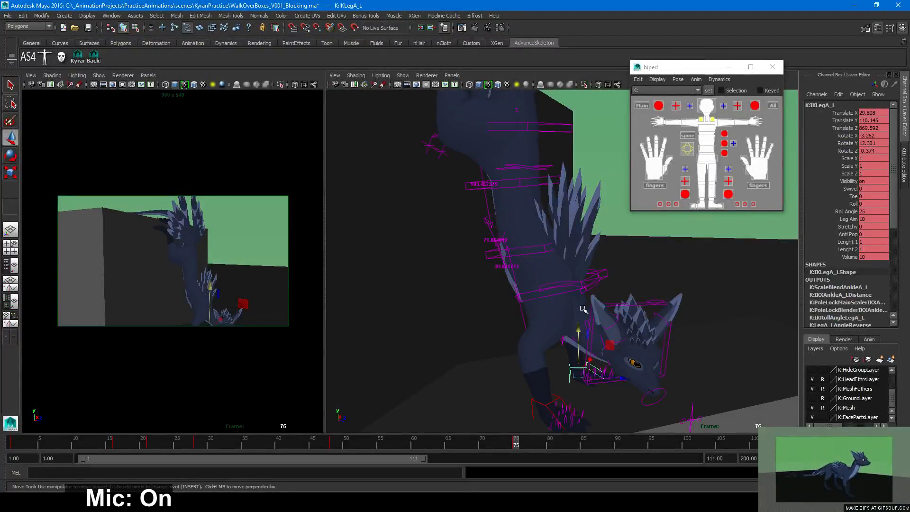
Check how the head and both front feet sit on the low box, selecting the right front foot control IKLegA_R
alt+drag(585, 288, 558, 249)
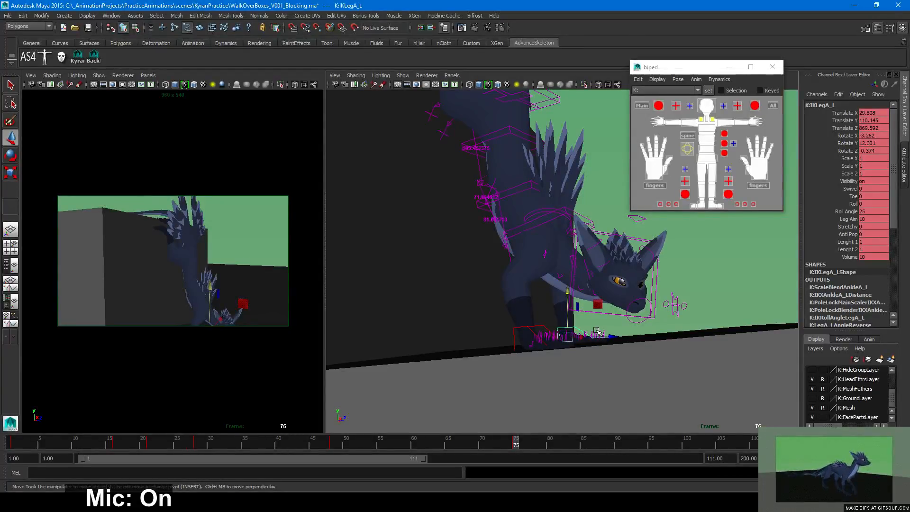
alt+drag(633, 330, 608, 326)
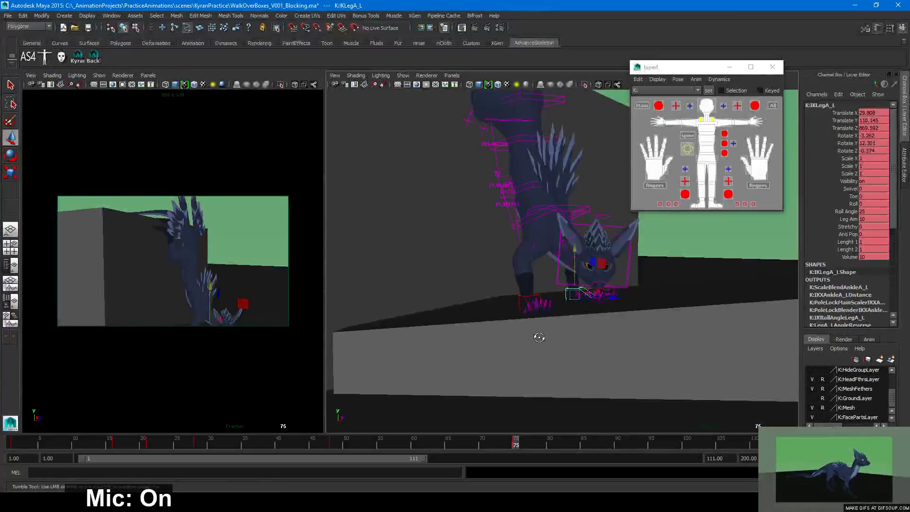
alt+drag(539, 335, 685, 337)
click(585, 292)
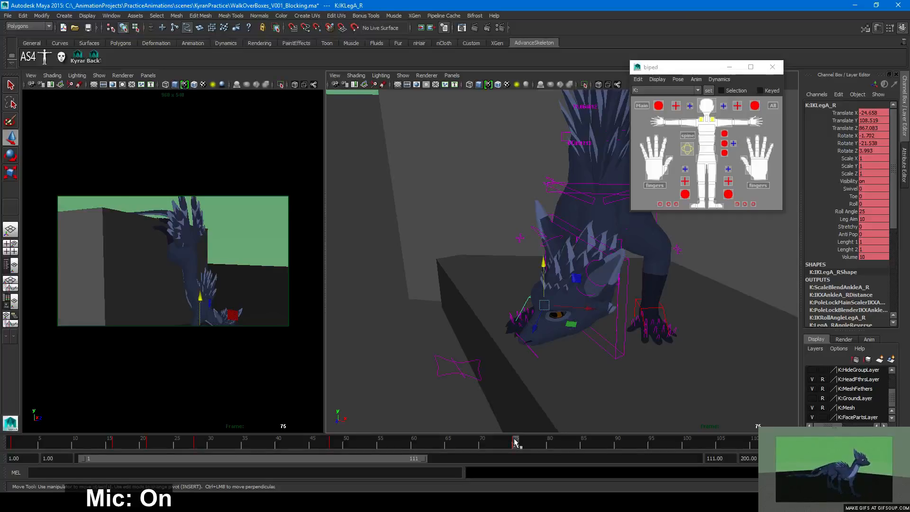
drag(515, 440, 515, 440)
scroll(573, 366, down, 2)
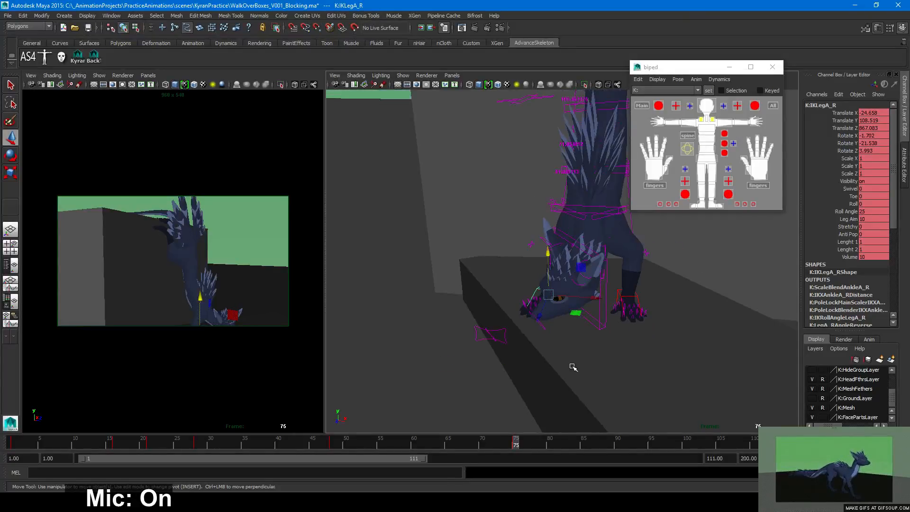
scroll(572, 367, down, 2)
scroll(573, 367, up, 2)
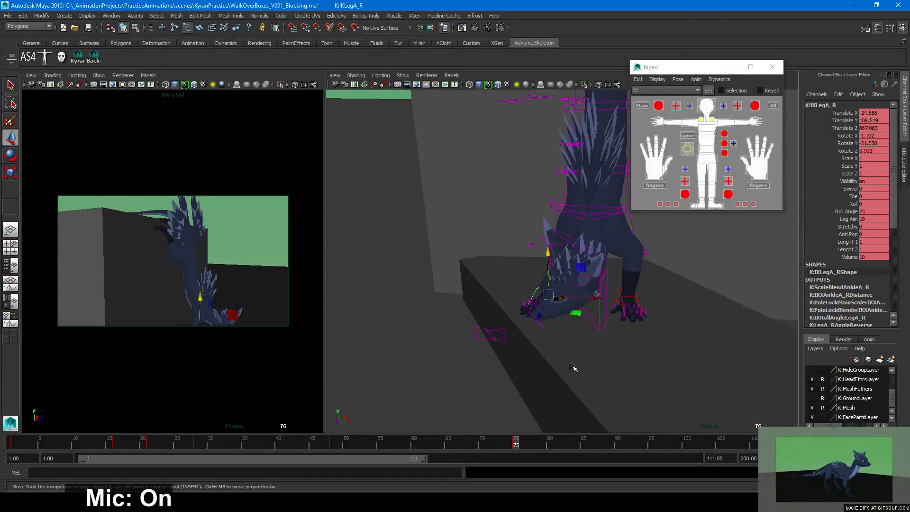
mouse_move(591, 359)
alt+mouse_down()
mouse_move(573, 355)
mouse_move(577, 342)
mouse_move(524, 377)
mouse_move(605, 361)
mouse_move(595, 359)
alt+mouse_up()
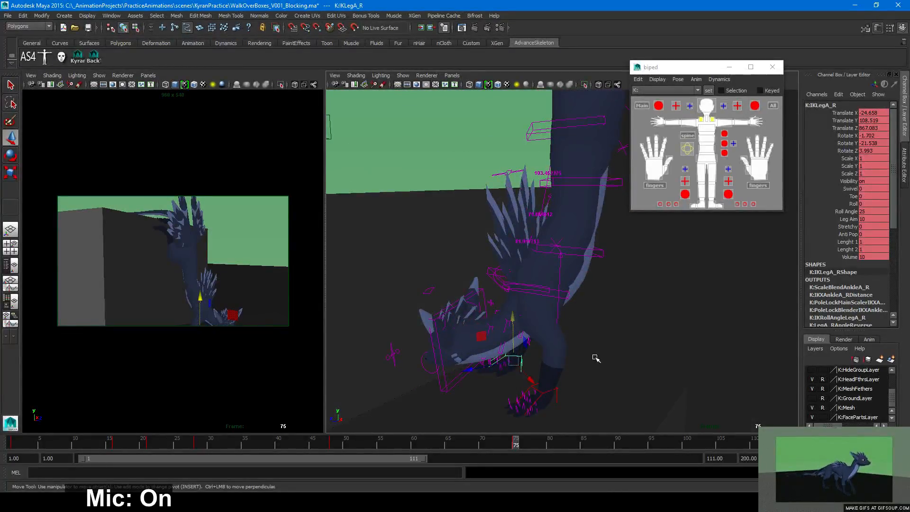
alt+drag(596, 359, 560, 297)
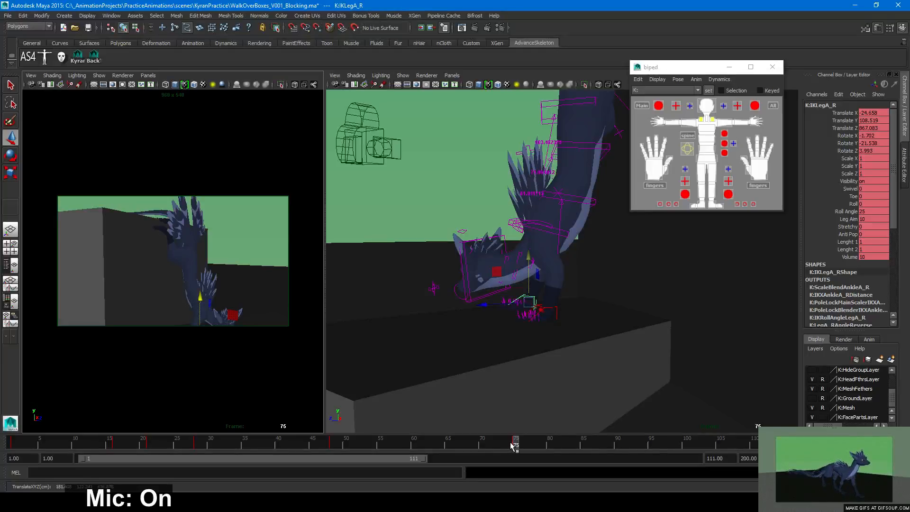
Go to frame 85 and select the left front foot control IKLegA_L
drag(510, 443, 585, 444)
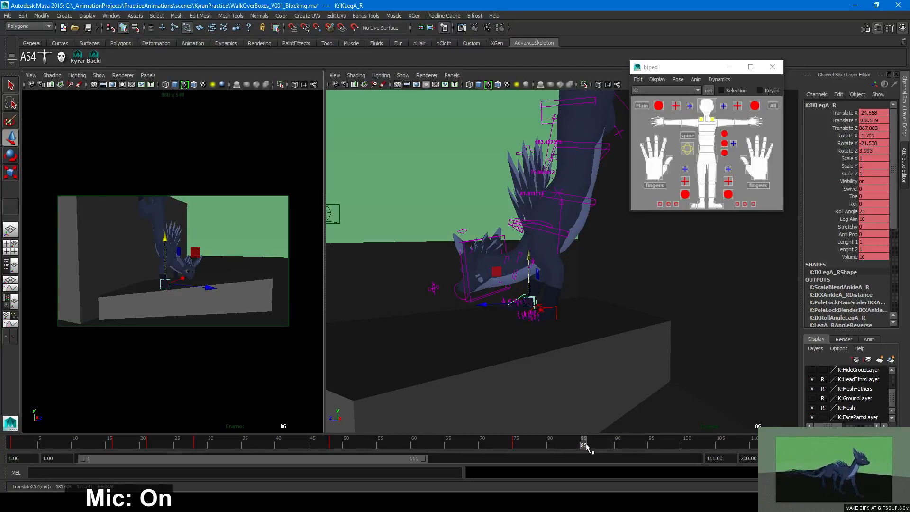
alt+drag(554, 247, 462, 301)
click(529, 270)
alt+drag(529, 270, 616, 277)
Try adjusting Roll on IKLegA_L and shifting it to about X 32.4, Y 115.4, Z 860.1, undoing each attempt
click(852, 203)
middle_drag(539, 287, 601, 329)
key(ctrl+z)
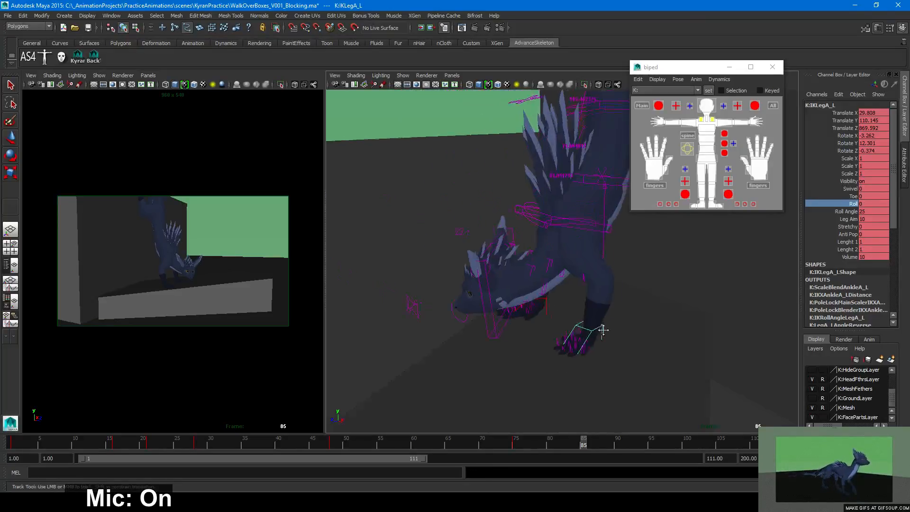
alt+drag(602, 329, 542, 325)
key(w)
alt+right_drag(503, 318, 648, 342)
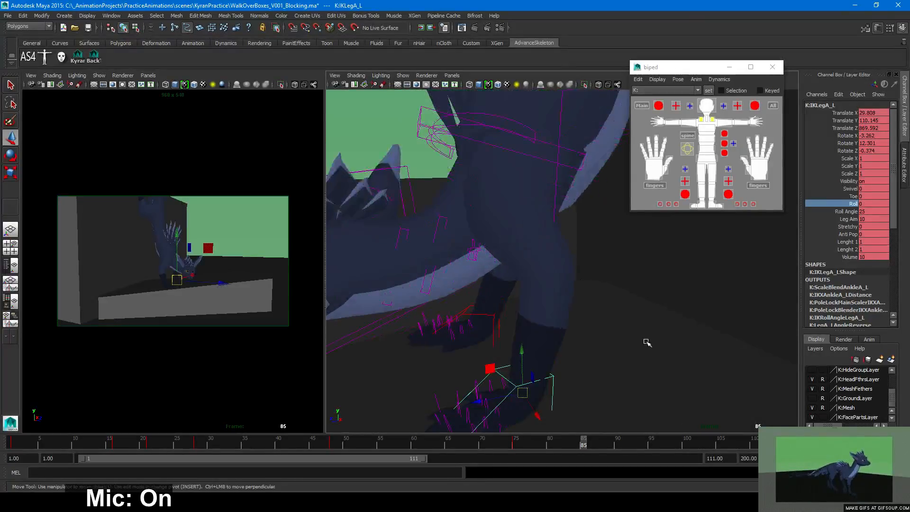
middle_drag(586, 332, 605, 319)
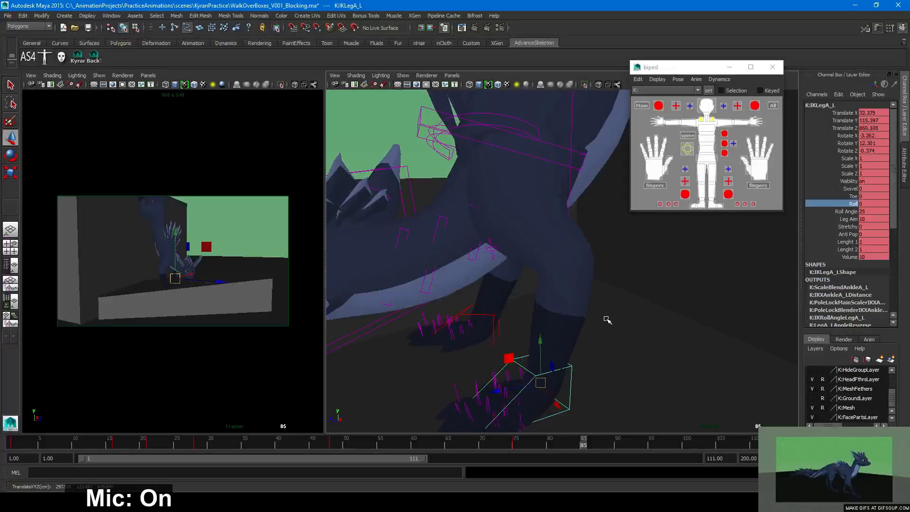
key(ctrl+z)
Try a Roll of 4.6 on IKLegA_L and a lift to about Y 140.2, undoing each attempt
middle_drag(575, 362, 587, 354)
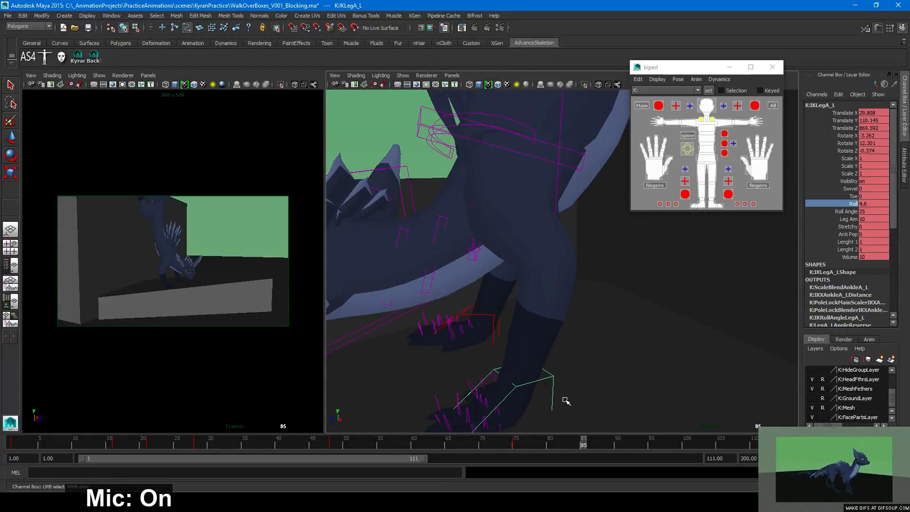
key(w)
key(ctrl+z)
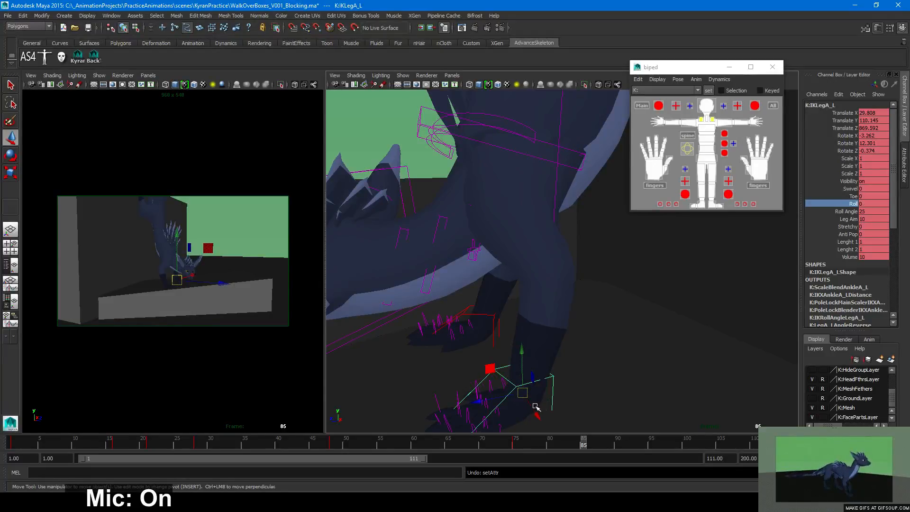
drag(490, 369, 494, 315)
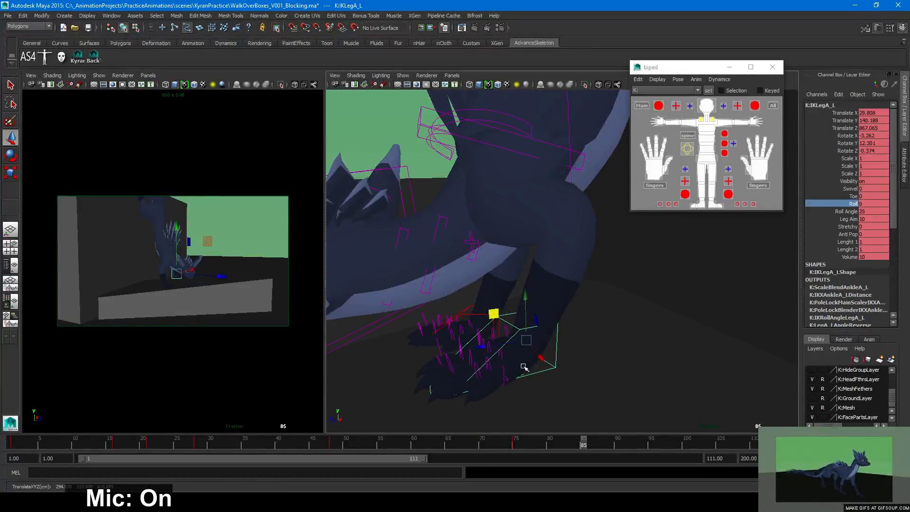
alt+drag(523, 367, 508, 300)
key(ctrl+z)
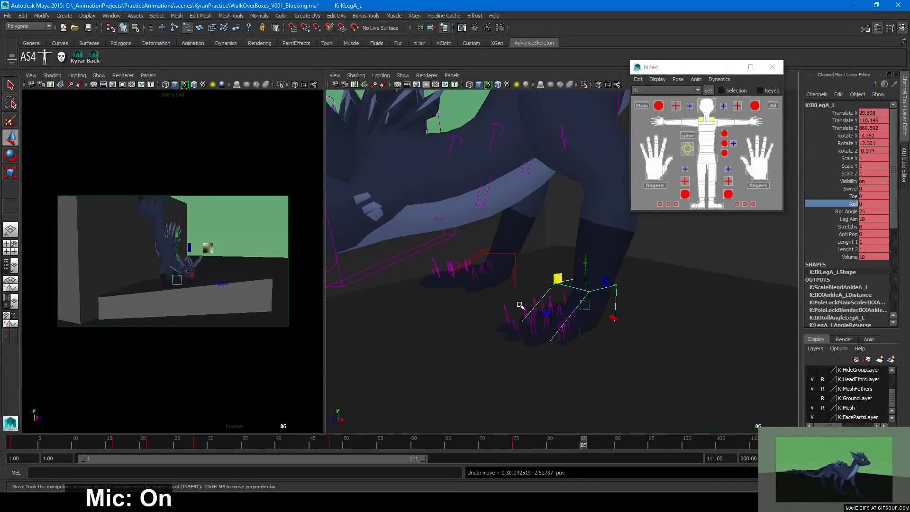
Try lifting the left front foot control IKLegA_L at frame 85 to about Y 114.5, Z 870.7
drag(558, 283, 609, 396)
alt+middle_drag(609, 396, 541, 309)
alt+right_drag(541, 308, 650, 347)
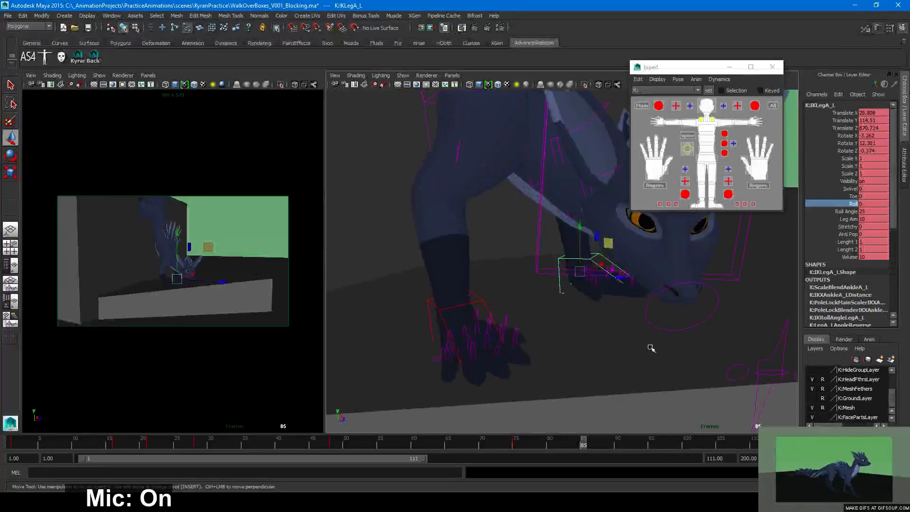
alt+drag(650, 347, 655, 354)
At frame 75, raise the left front foot control IKLegA_L to about Y 114.9 and key it
drag(583, 228, 581, 233)
click(516, 444)
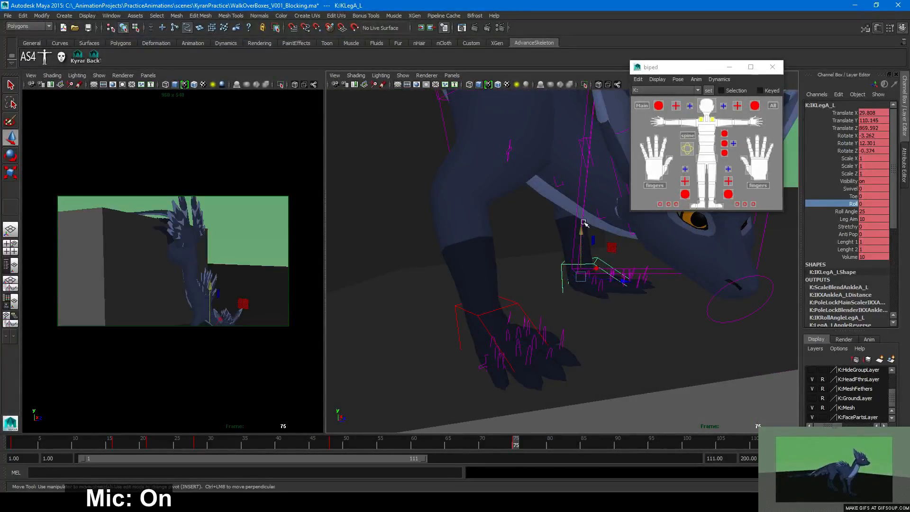
key(s)
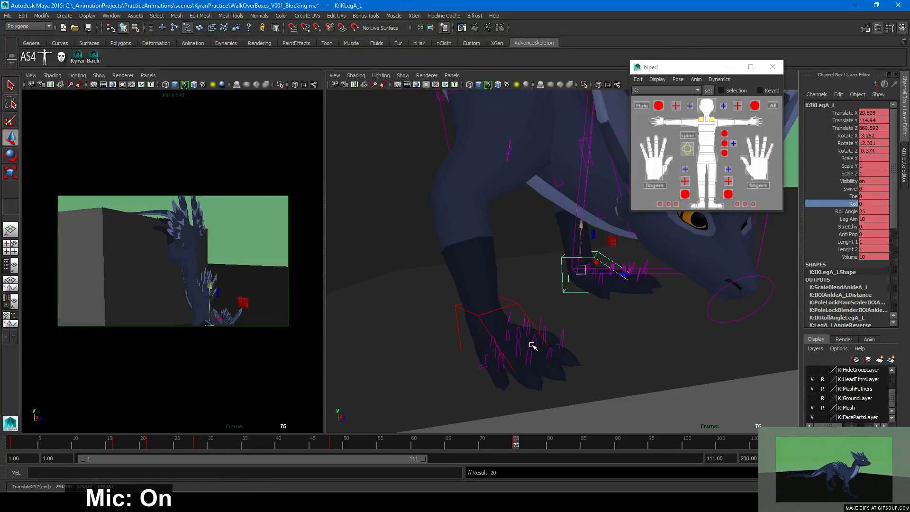
alt+drag(524, 303, 520, 353)
Move the left front leg's pole control PoleLegA_L to about X 66.9, Y -115.0, Z 46.8 at frame 75
click(567, 166)
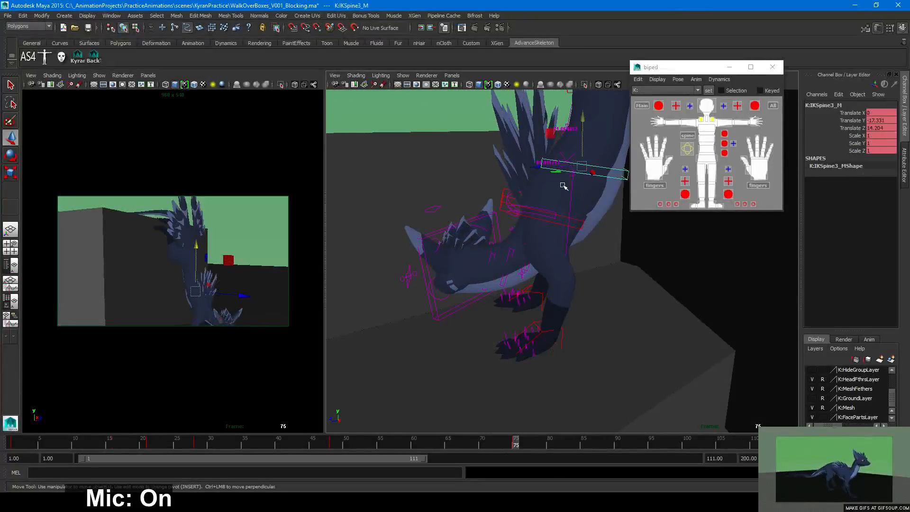
alt+drag(567, 166, 496, 191)
click(554, 158)
drag(558, 169, 646, 278)
alt+drag(602, 303, 652, 295)
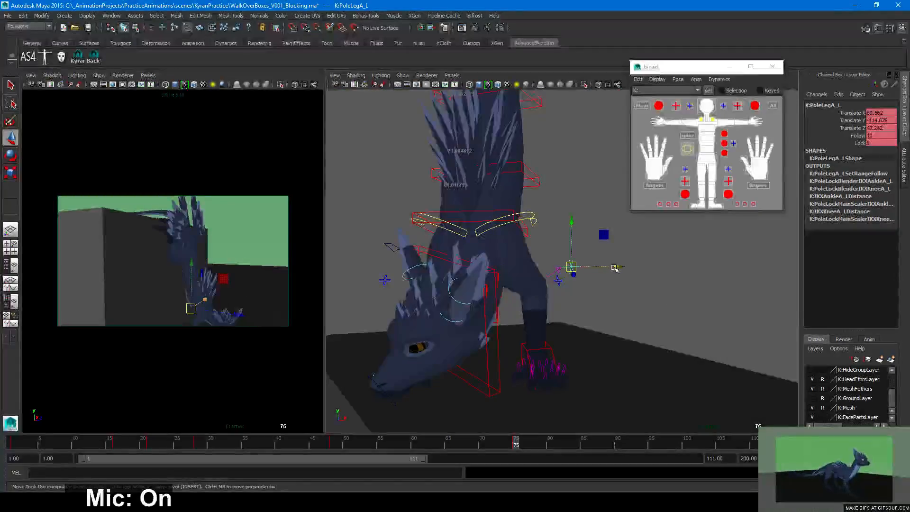
drag(616, 268, 599, 304)
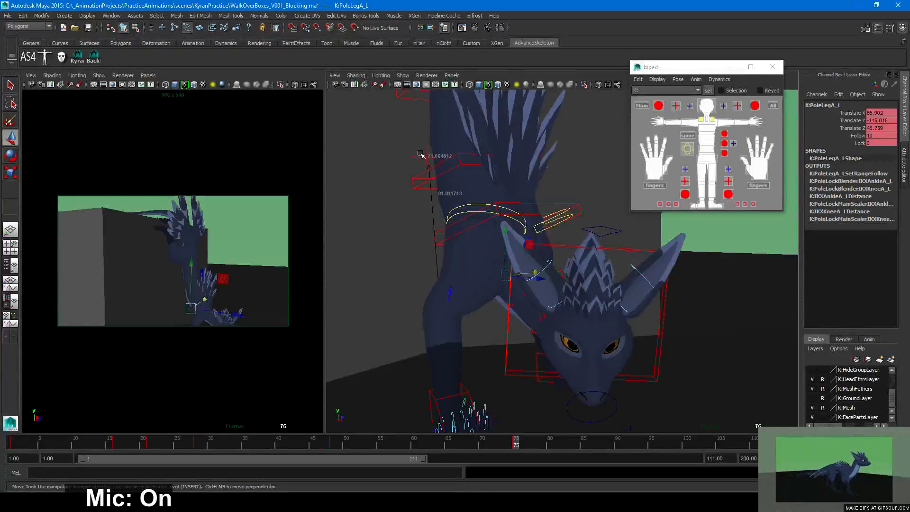
Move the right front leg's pole control PoleLegA_R to about X -38.0, Y -99.2, Z 43.4 at frame 75
click(428, 166)
drag(428, 166, 391, 275)
alt+drag(561, 339, 625, 310)
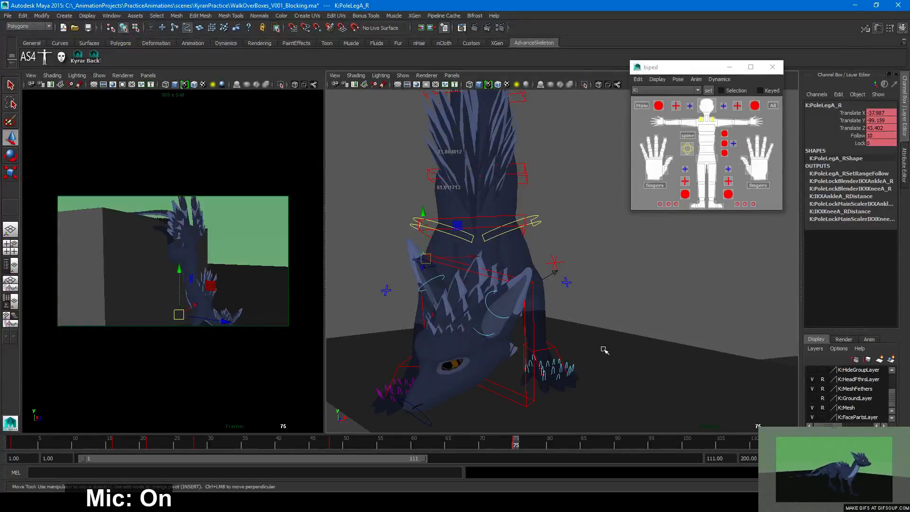
alt+drag(605, 350, 683, 334)
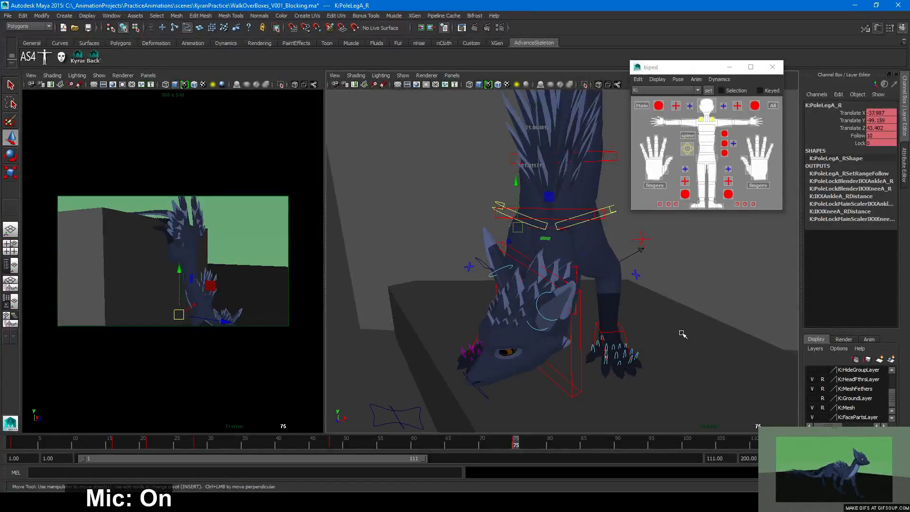
alt+drag(683, 334, 622, 361)
Try shifting PoleLegA_L to about X 68.6, Y -114.1, Z 48.0, and undo the move
click(637, 377)
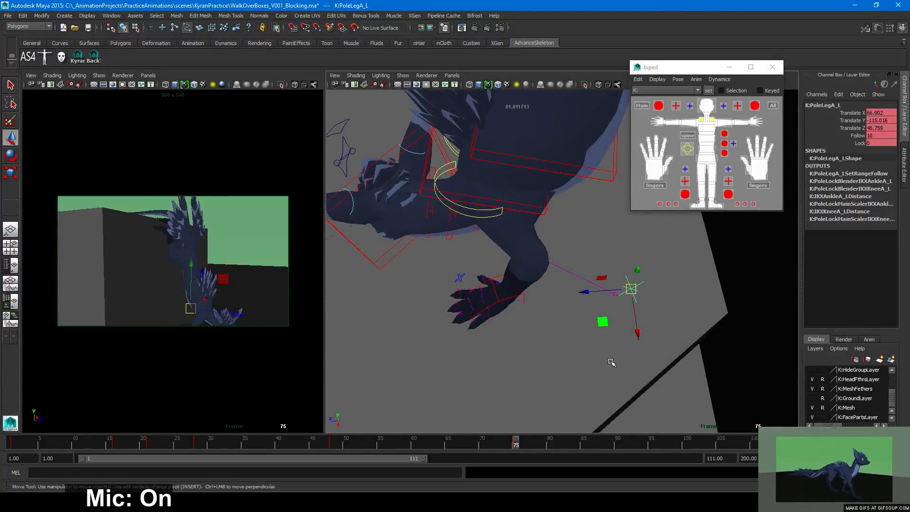
alt+drag(566, 350, 655, 343)
key(e)
key(w)
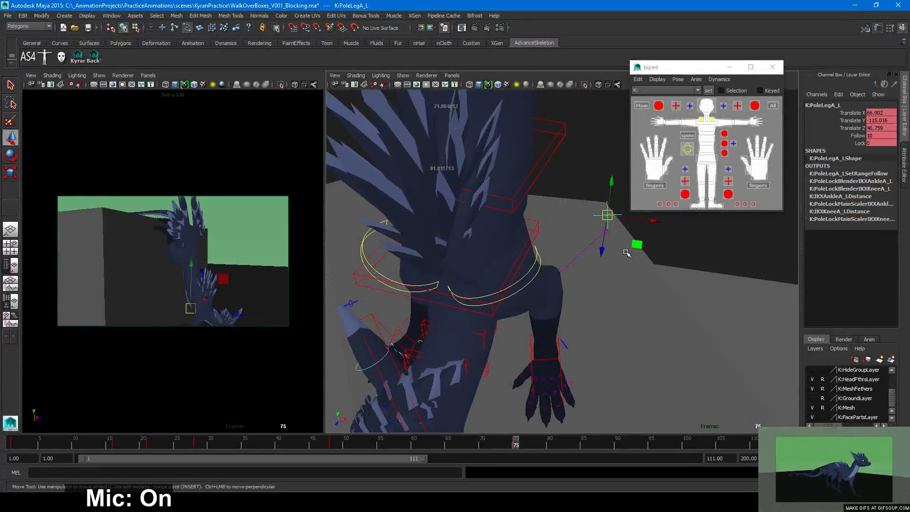
drag(636, 245, 639, 249)
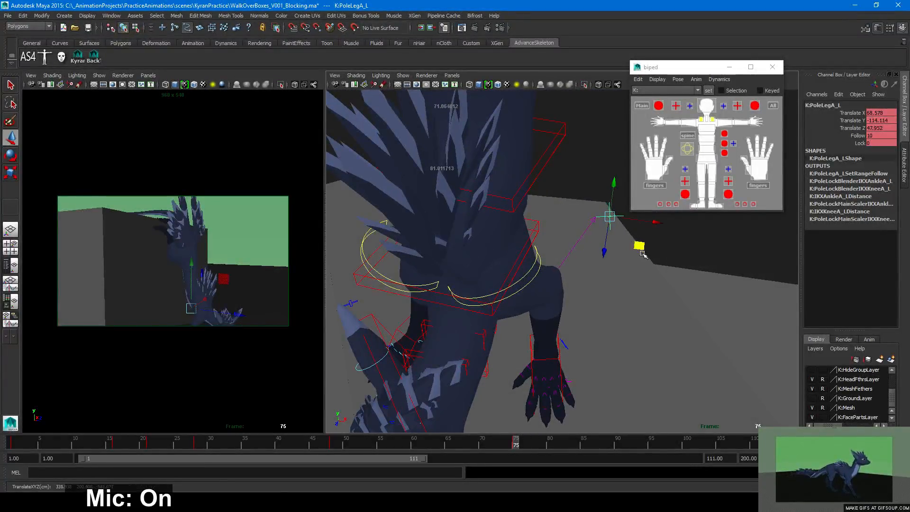
key(ctrl+z)
Check the front legs and head of the frame 75 pose from several angles, selecting the head control IKBasic5_M
alt+drag(666, 289, 593, 333)
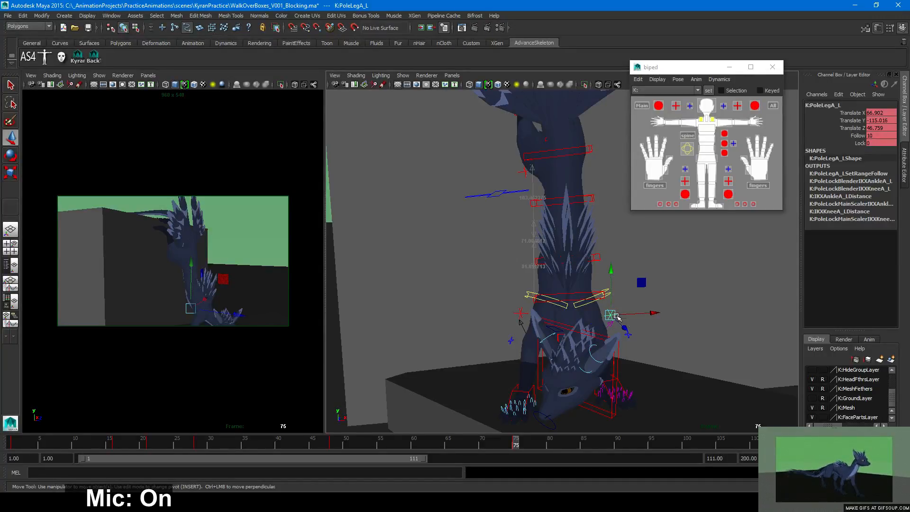
alt+drag(661, 347, 635, 341)
alt+middle_drag(635, 341, 654, 337)
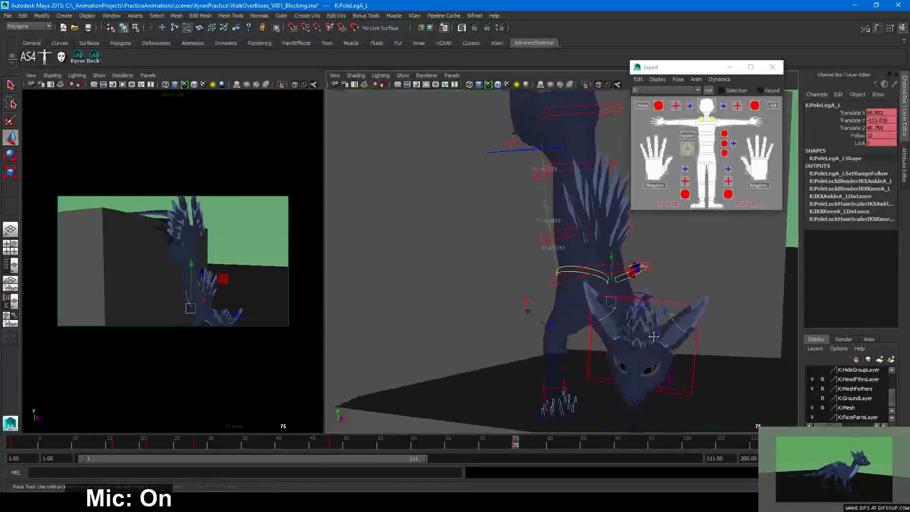
alt+drag(654, 337, 593, 307)
click(610, 286)
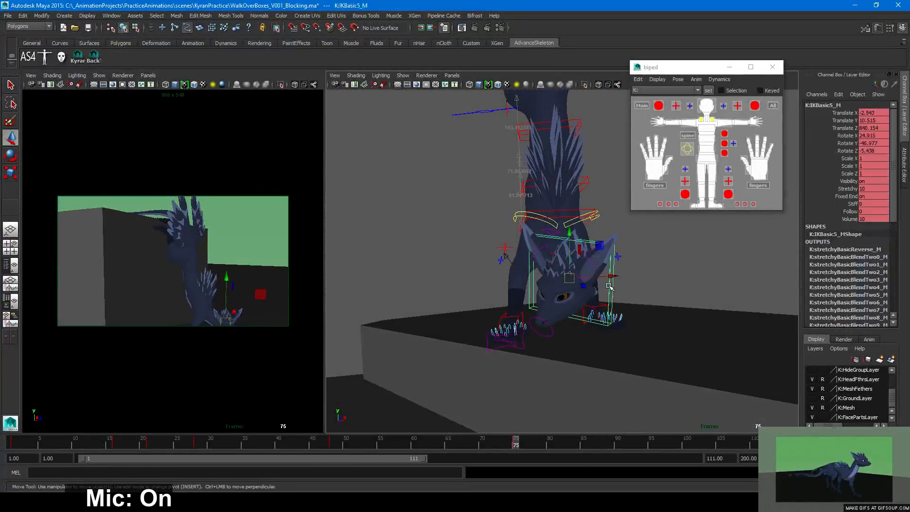
click(514, 441)
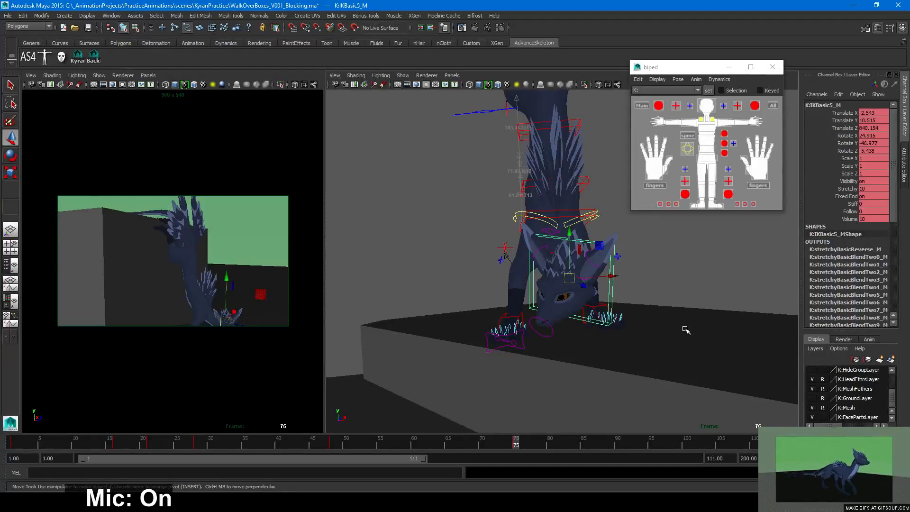
alt+drag(686, 329, 605, 370)
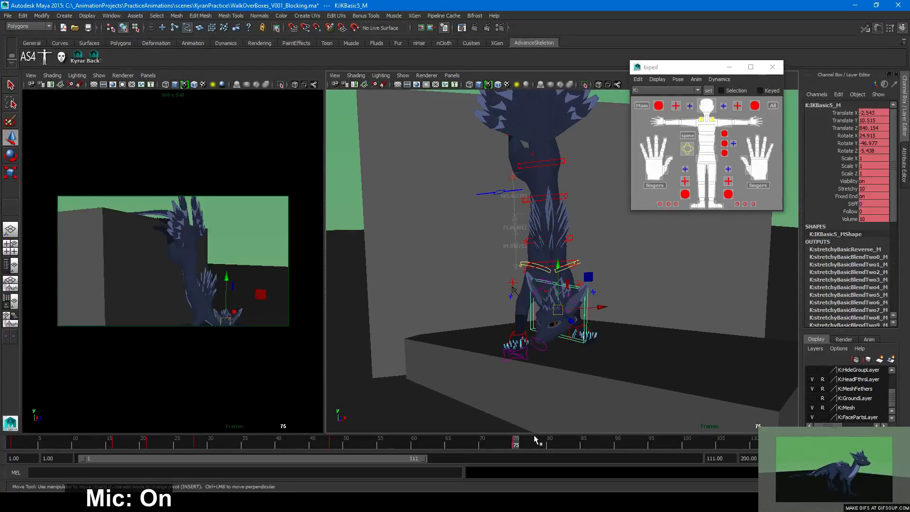
Go to frame 90, select all of the dragon's rig controls and key them there
drag(530, 443, 622, 440)
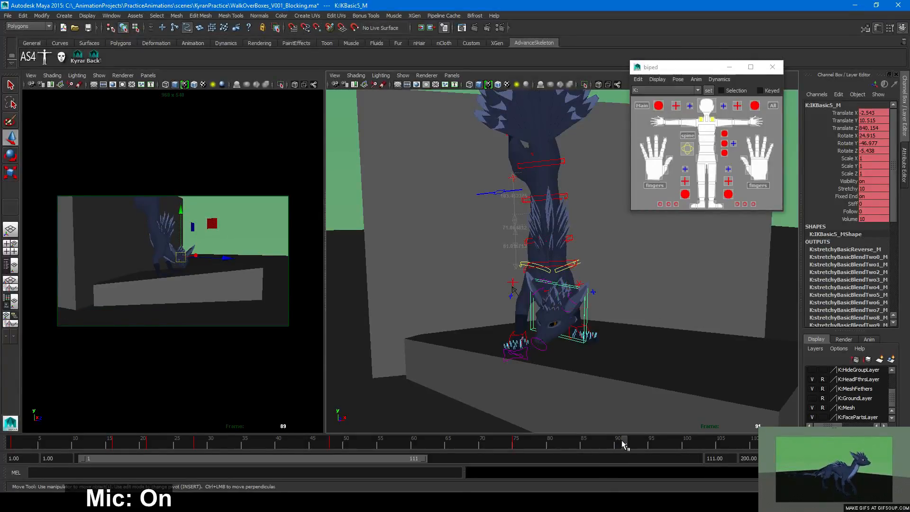
click(772, 106)
scroll(544, 308, down, 4)
scroll(547, 311, up, 4)
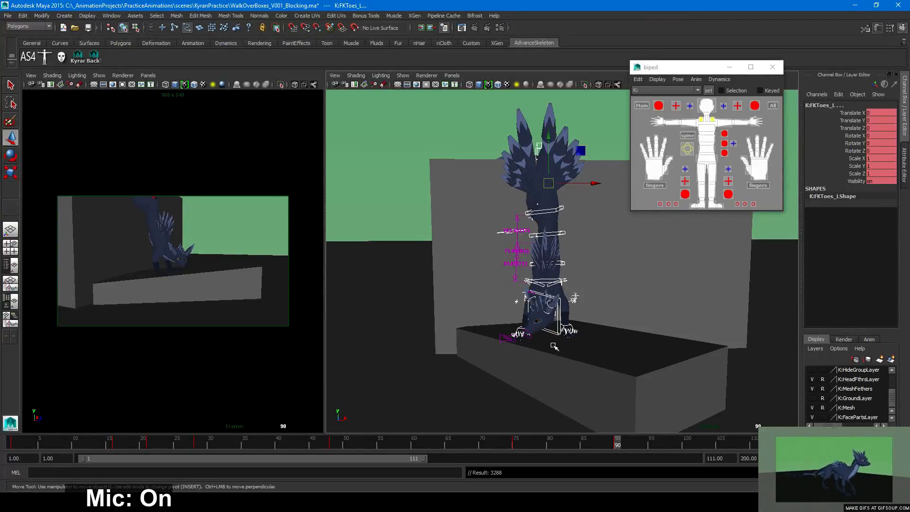
Examine the frame 90 pose around the low box, selecting the left front foot control IKLegA_L
alt+drag(562, 327, 509, 322)
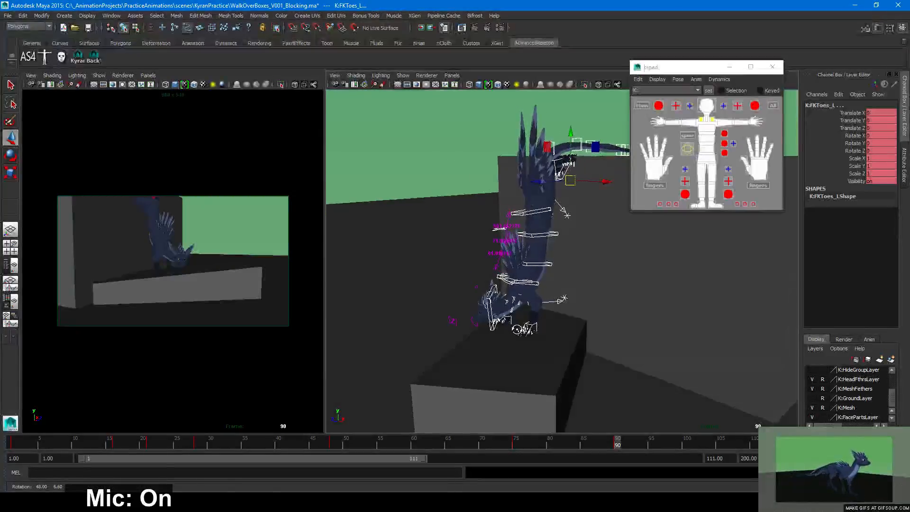
alt+right_drag(459, 341, 586, 298)
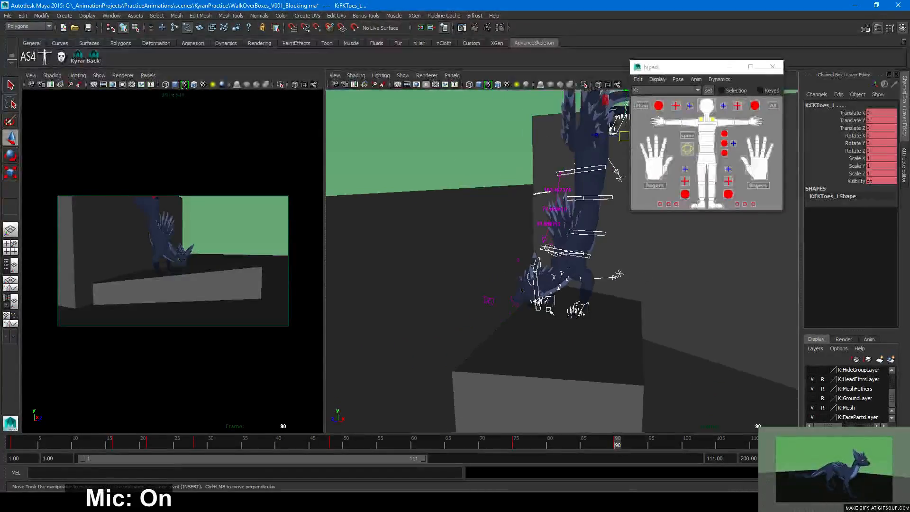
alt+drag(585, 299, 534, 333)
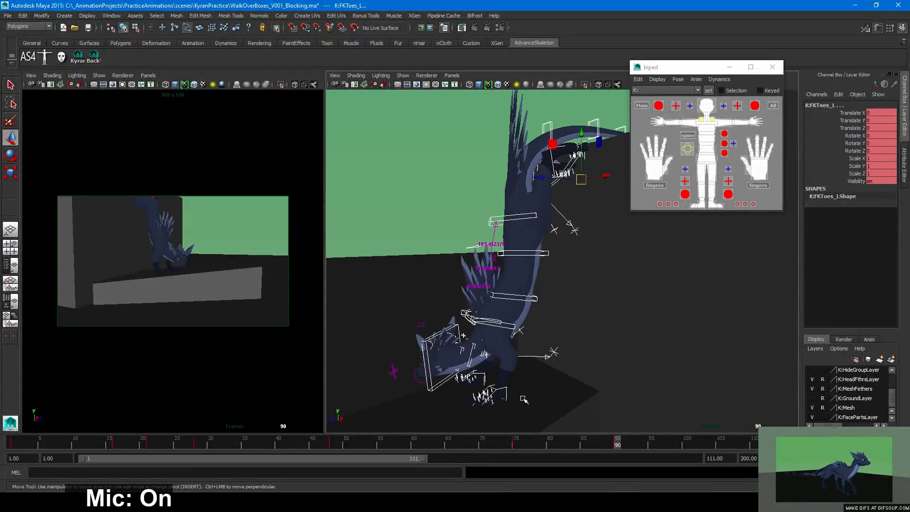
click(502, 394)
alt+drag(508, 392, 612, 413)
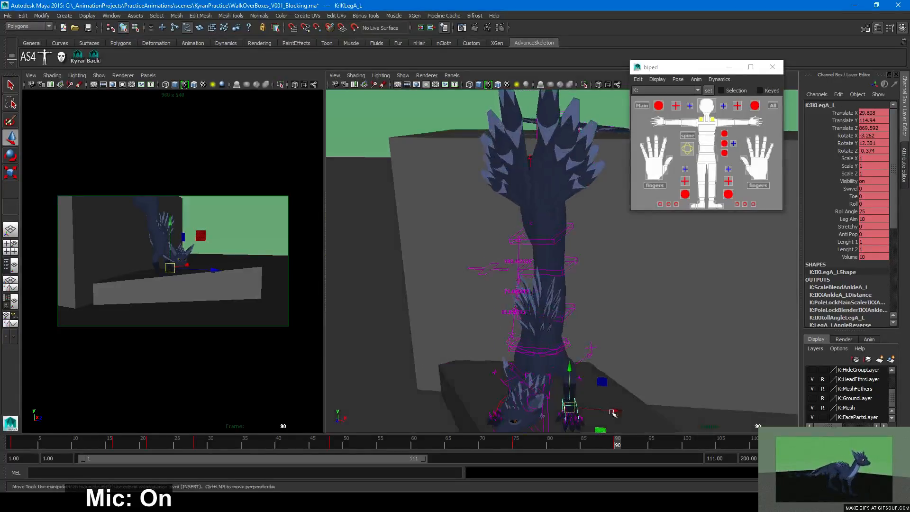
alt+right_drag(611, 413, 586, 365)
alt+middle_drag(585, 364, 597, 264)
alt+drag(597, 264, 654, 372)
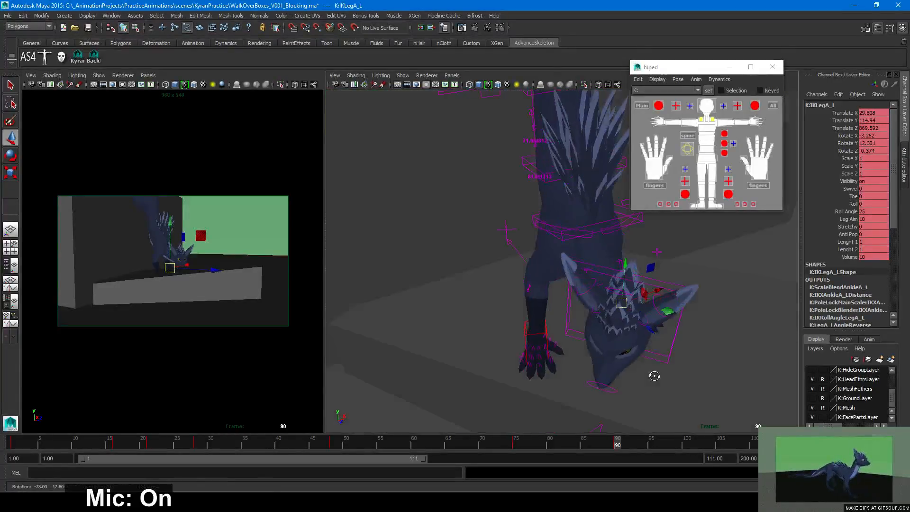
Check the right front foot IKLegA_R, the chest control IKSpine4_M and the left front foot IKLegA_L at frame 90
click(544, 335)
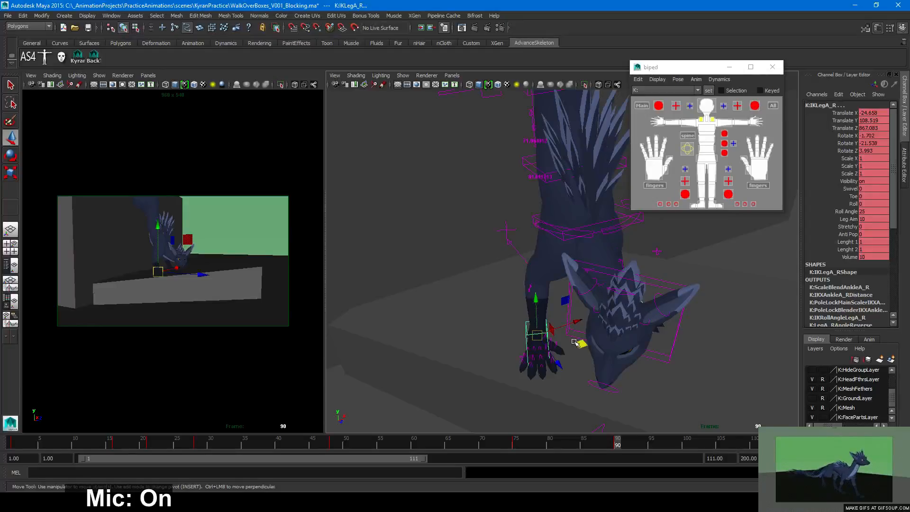
alt+drag(671, 356, 561, 342)
alt+drag(533, 309, 552, 290)
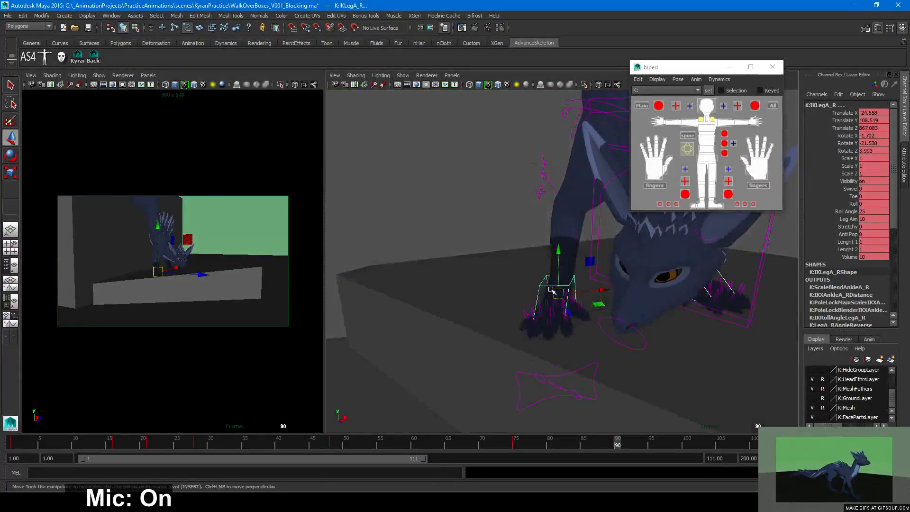
alt+drag(599, 311, 559, 318)
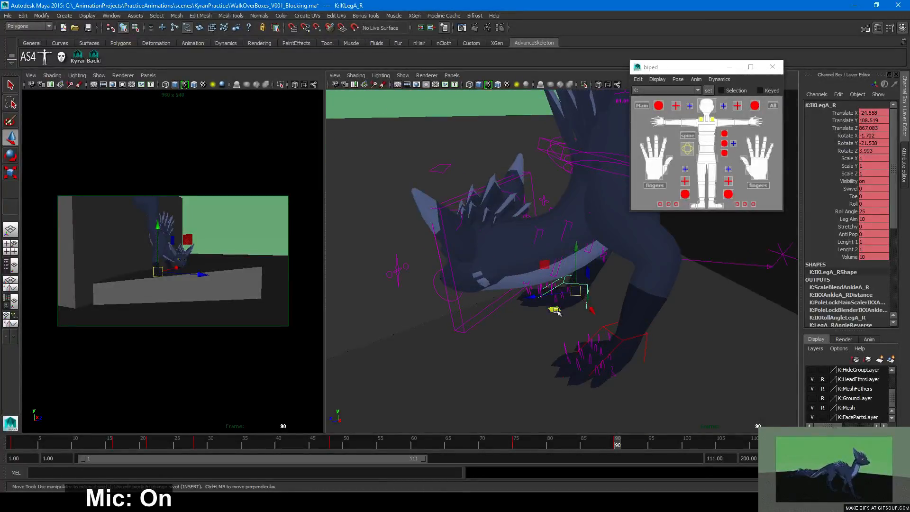
alt+drag(688, 332, 615, 344)
click(601, 336)
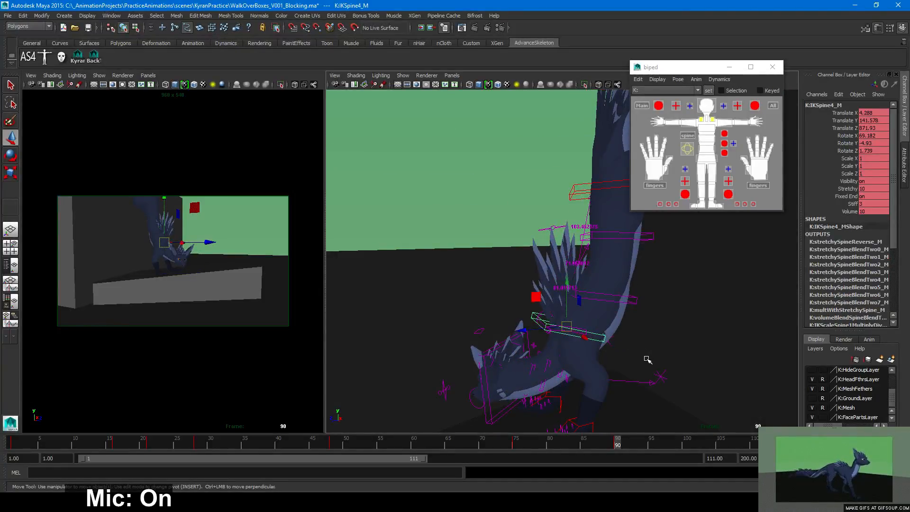
alt+drag(647, 358, 622, 326)
click(627, 329)
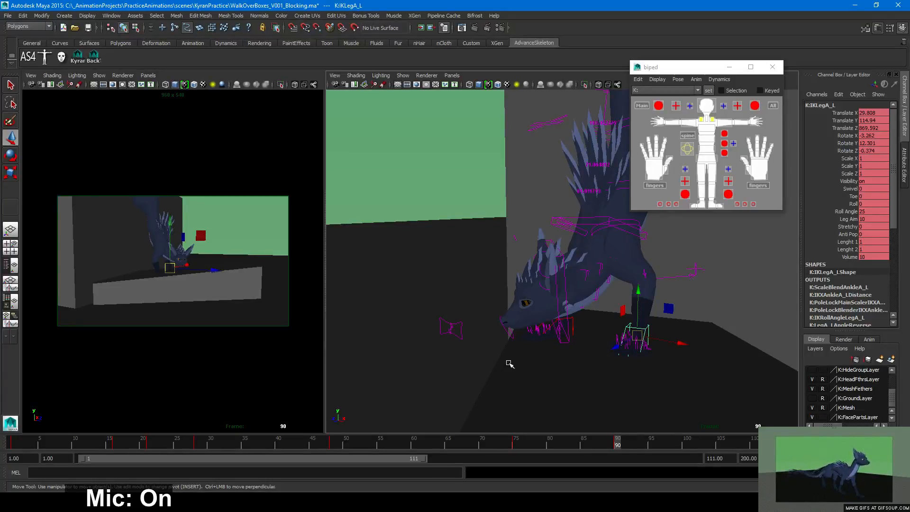
alt+drag(569, 363, 557, 278)
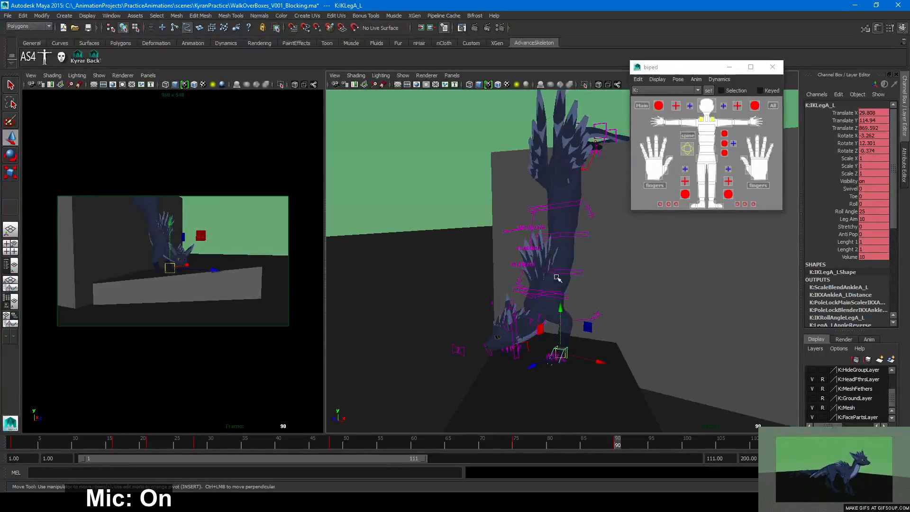
Select the rig's main IK controls together and try moving them to about X -105.5, Y 74.9, Z 970.8, undoing the move
click(78, 62)
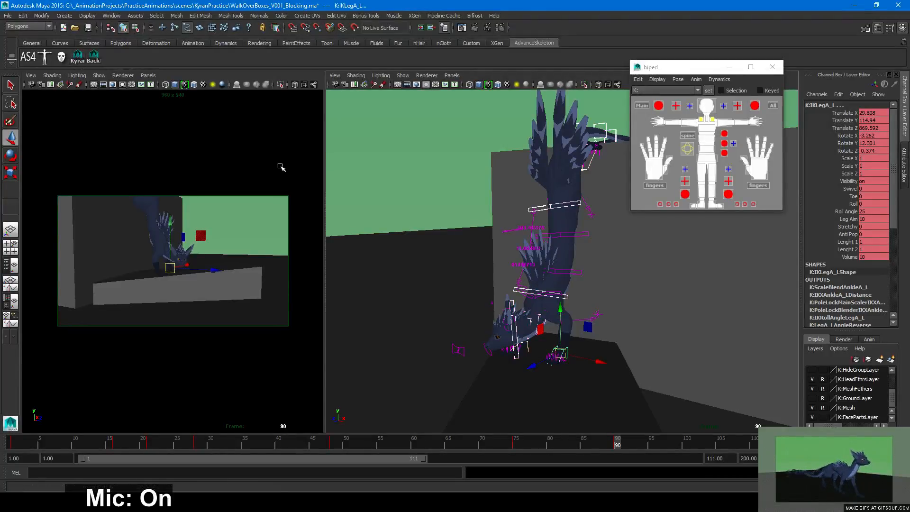
drag(559, 355, 489, 370)
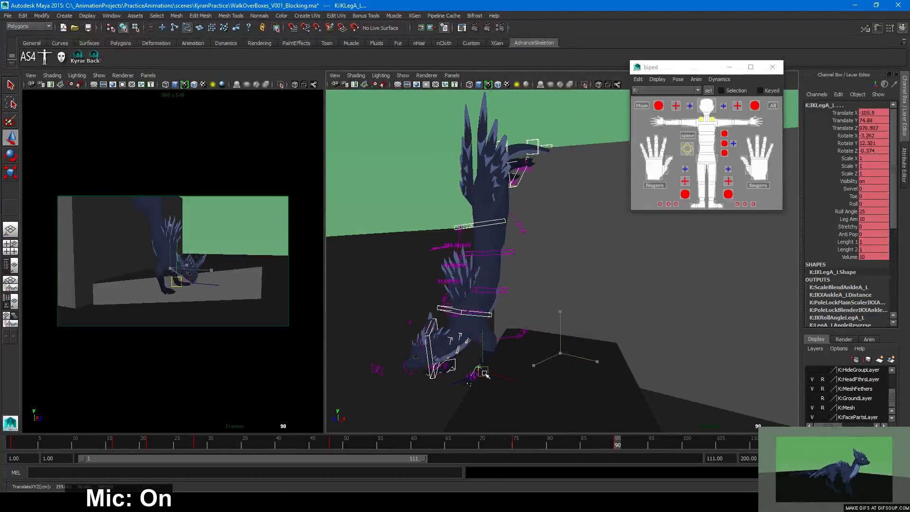
key(ctrl+z)
Move the frame 71 pose down over the low box, with IKLegA_L at about X -28.3, Y 146.5, Z 958.4, and carry it to frame 90
drag(411, 443, 456, 441)
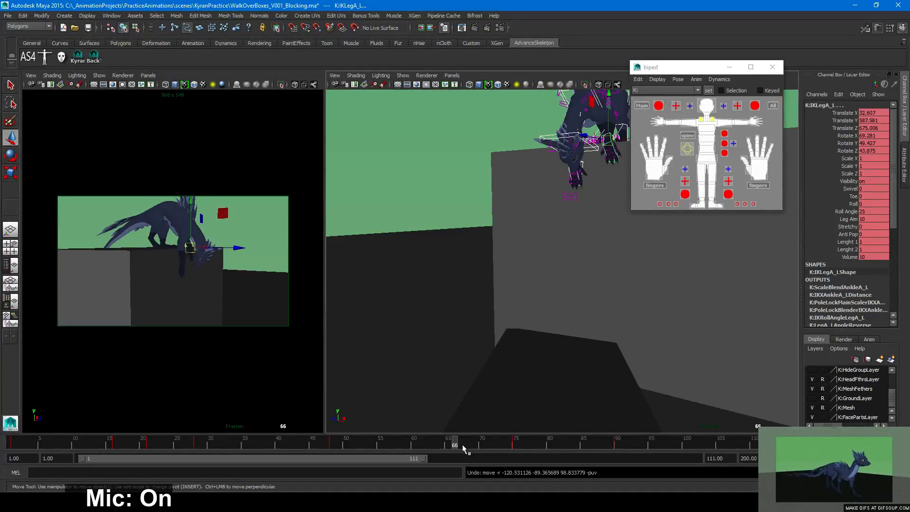
alt+drag(636, 258, 558, 228)
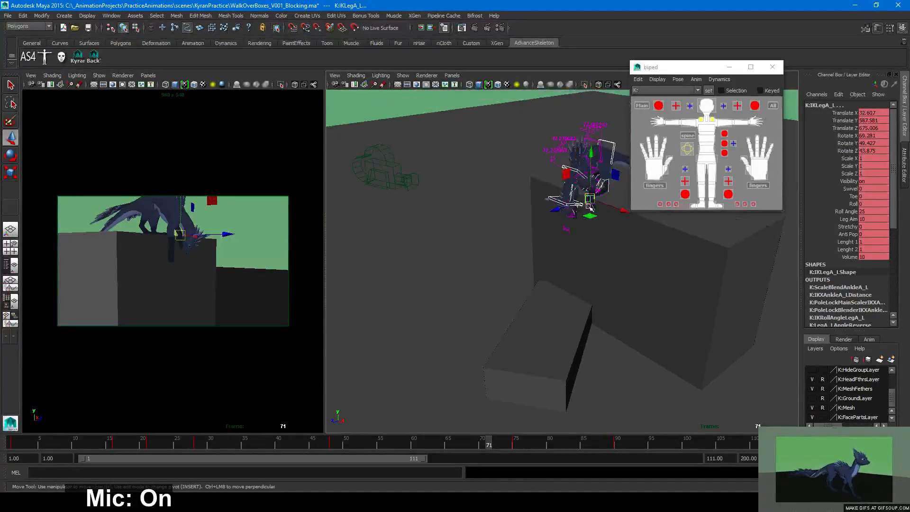
middle_drag(558, 228, 513, 242)
middle_drag(518, 175, 501, 310)
scroll(504, 316, up, 5)
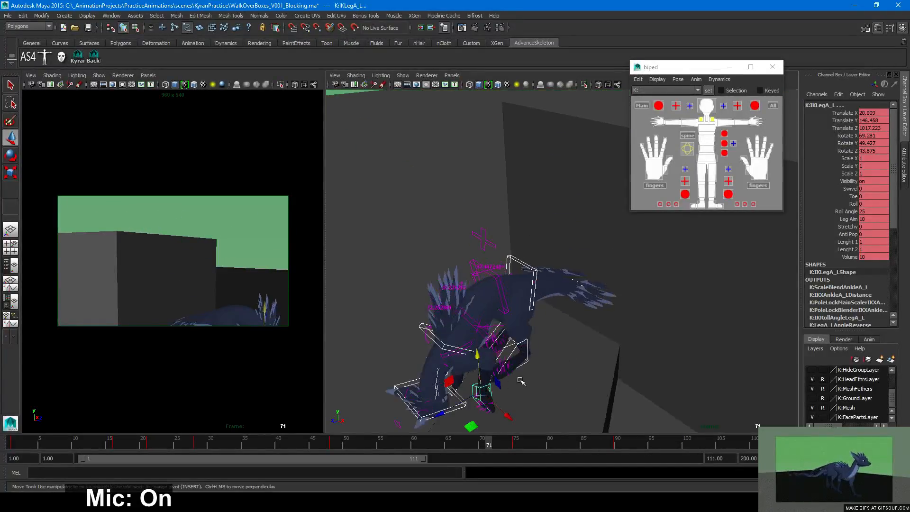
drag(473, 422, 503, 374)
click(617, 446)
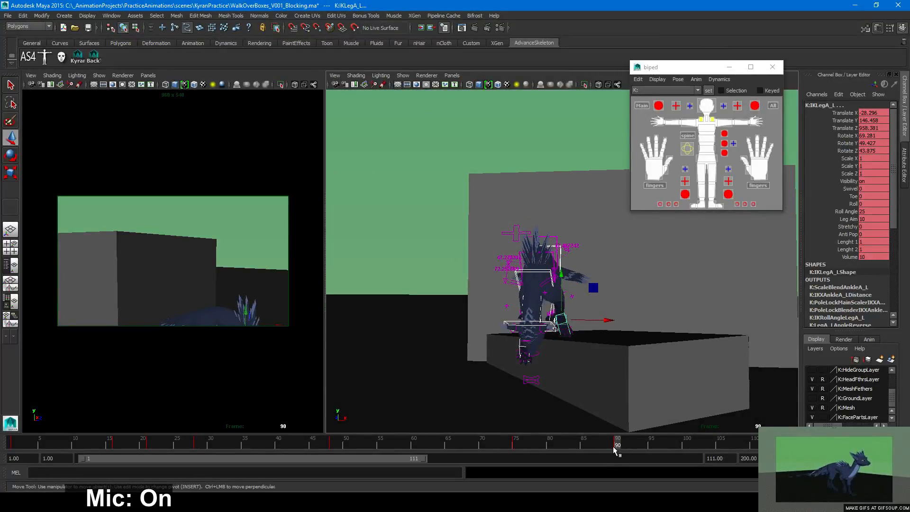
Lower the left front foot control IKLegA_L to about Y 113.3 on the low box at frame 90
alt+drag(593, 404, 482, 396)
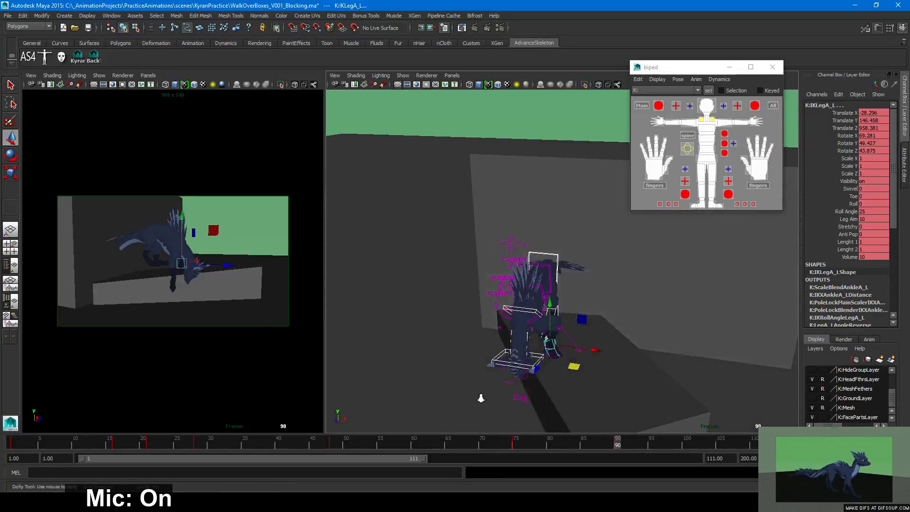
alt+right_drag(482, 397, 623, 280)
alt+drag(624, 280, 660, 337)
click(77, 63)
alt+right_drag(605, 367, 615, 219)
drag(635, 219, 632, 228)
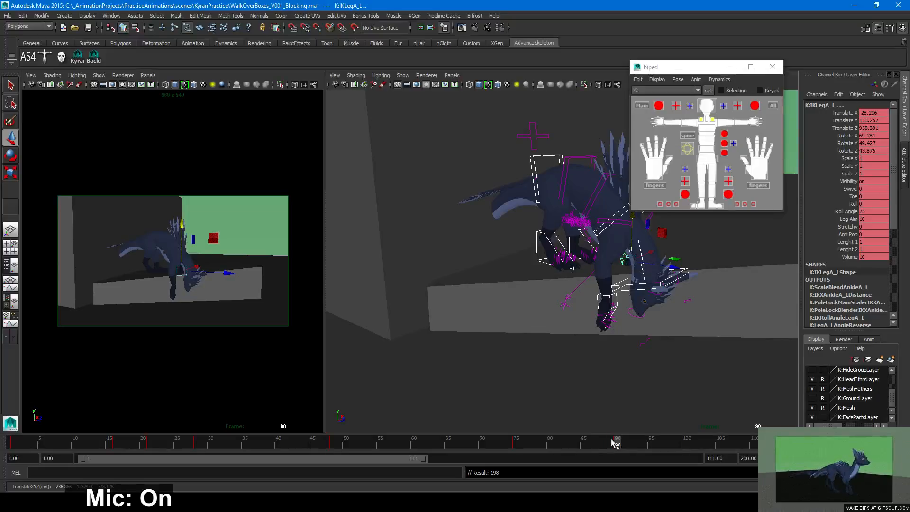
mouse_move(615, 443)
mouse_down()
mouse_move(606, 440)
mouse_move(618, 443)
mouse_up()
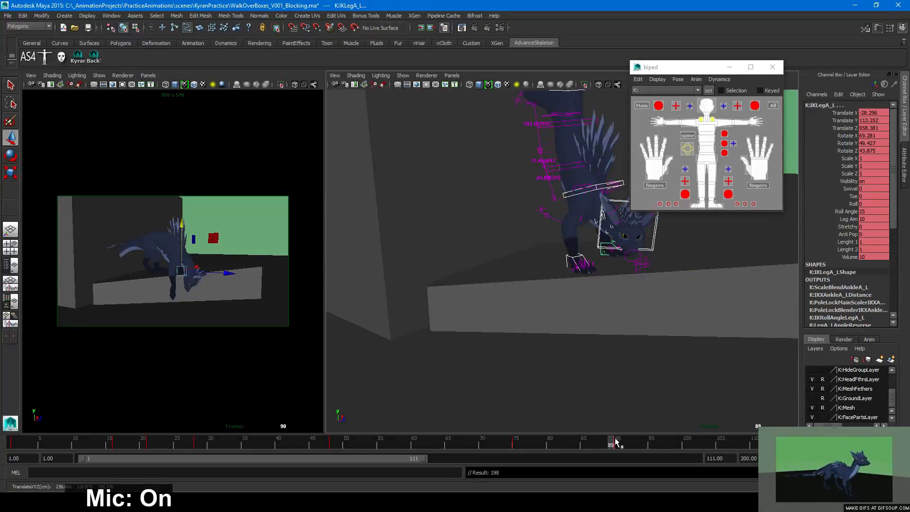
Rotate IKLegA_L to about X -6.2, Y -15.1, Z 4.1 to flatten the foot, and key it at frame 90
alt+drag(602, 413, 566, 328)
click(568, 297)
key(e)
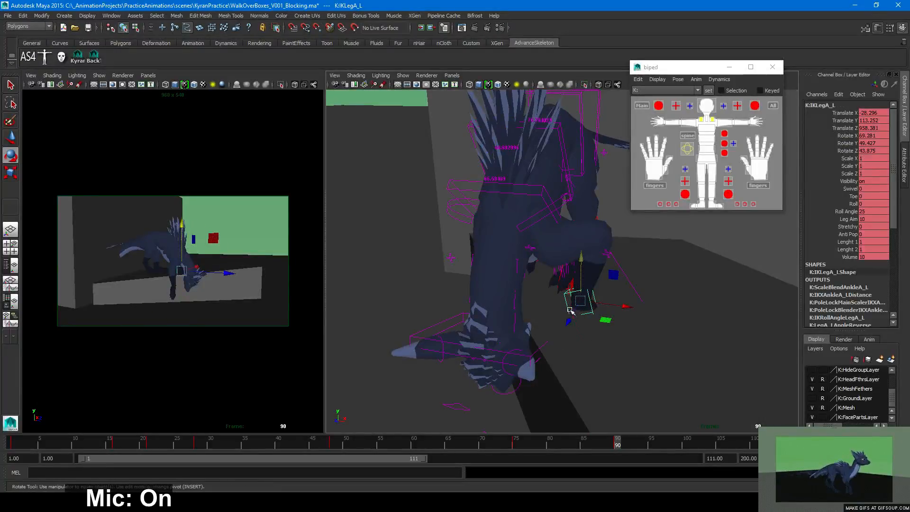
drag(576, 255, 566, 294)
key(w)
key(s)
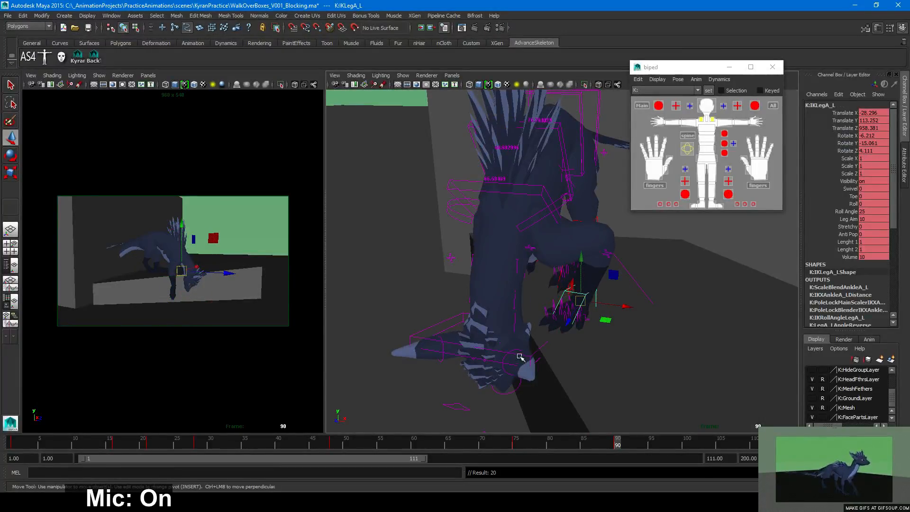
Rotate the head control IKBasic5_M at frame 90 to about X 0.8, Y -52.6, Z 19.2
click(448, 343)
alt+right_drag(550, 375, 519, 366)
alt+drag(519, 366, 483, 374)
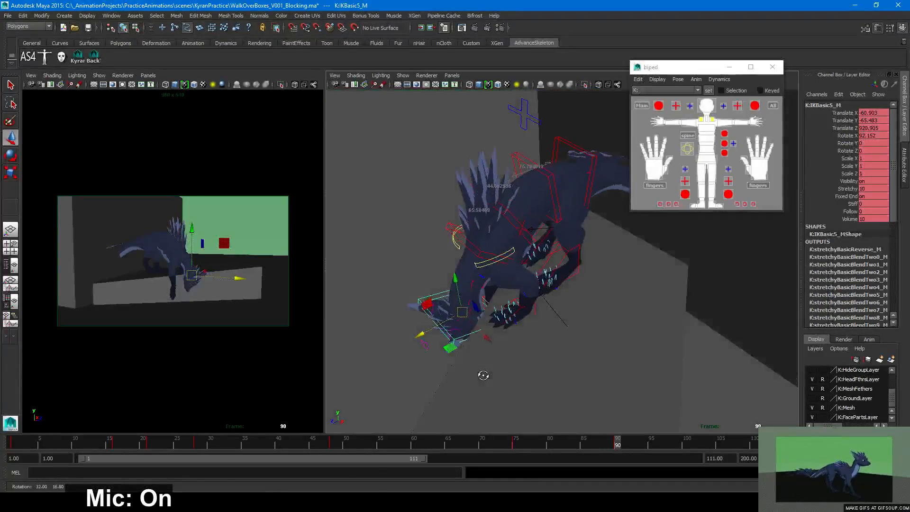
click(486, 255)
key(e)
drag(504, 279, 488, 276)
alt+drag(490, 275, 632, 248)
key(w)
click(647, 329)
key(e)
drag(609, 351, 606, 324)
key(w)
alt+drag(633, 364, 568, 345)
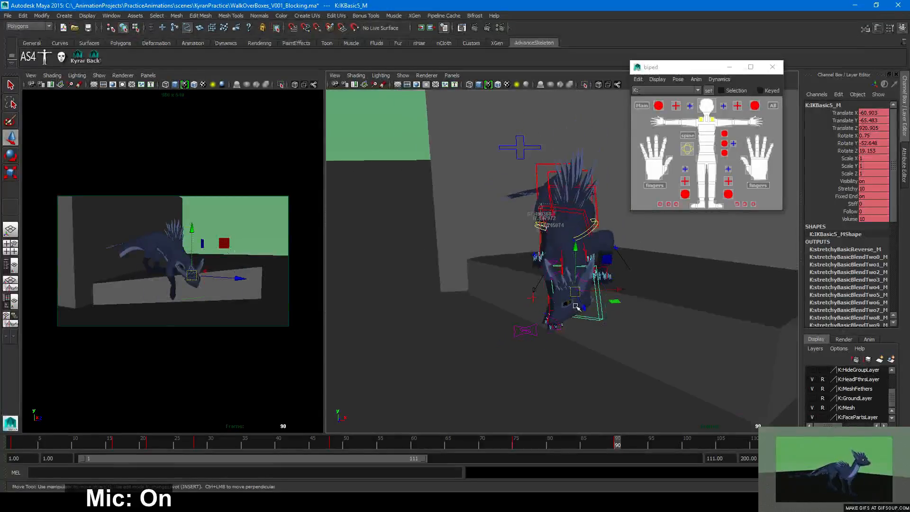
Rotate IKBasic5_M further so the head turns sideways toward the dragon's right
key(e)
drag(579, 307, 504, 252)
key(w)
Move the neck control IKBasic4_M toward the turned head, to about X -108.2, Y -1.1, Z 921.1
click(559, 276)
alt+drag(559, 276, 628, 329)
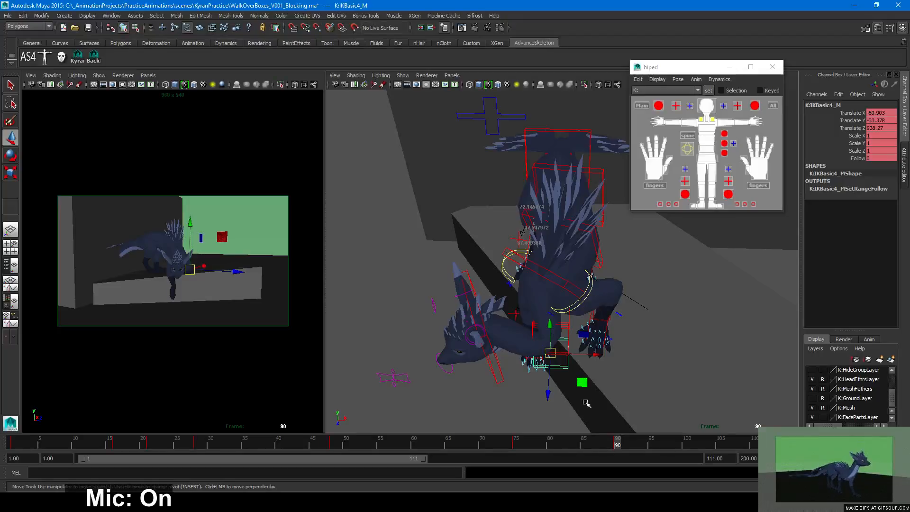
alt+drag(587, 403, 542, 403)
middle_drag(476, 371, 458, 348)
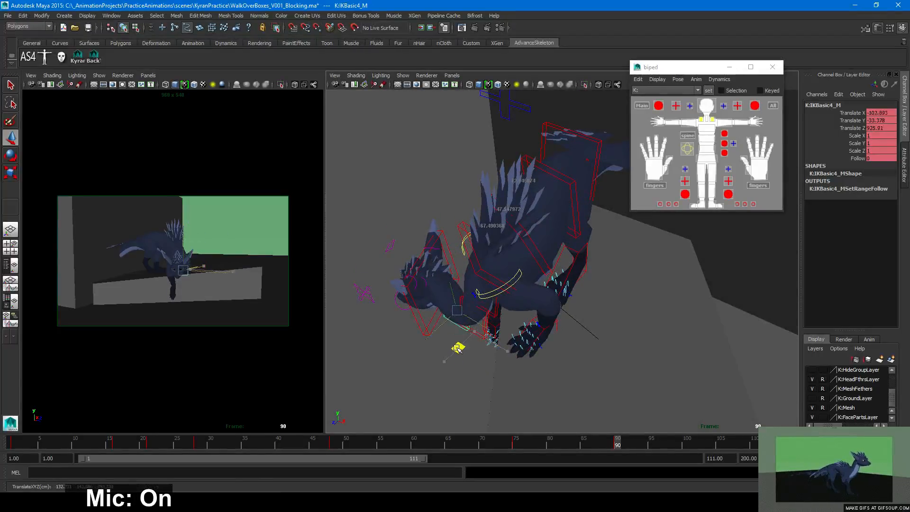
alt+drag(460, 347, 507, 304)
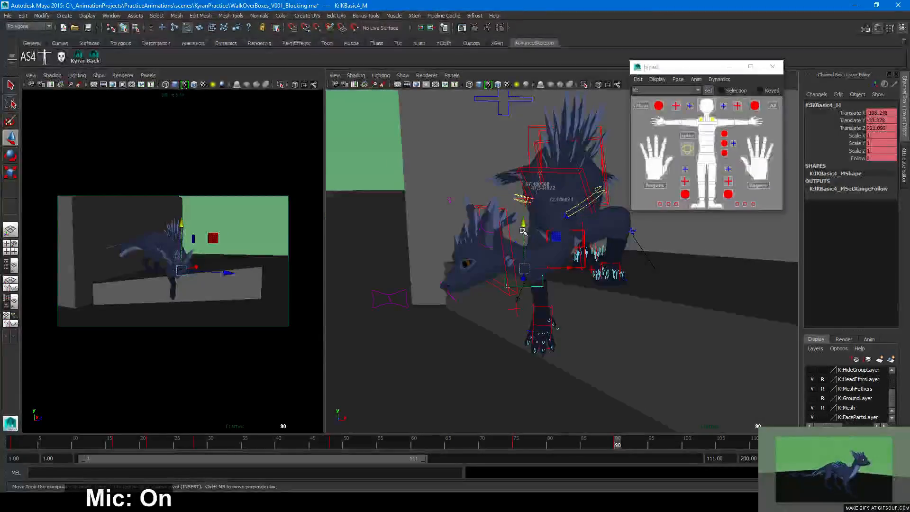
drag(523, 231, 520, 201)
Shift the neck control IKBasic3_M sideways toward the turned head and raise it to about Y 38.3
click(570, 268)
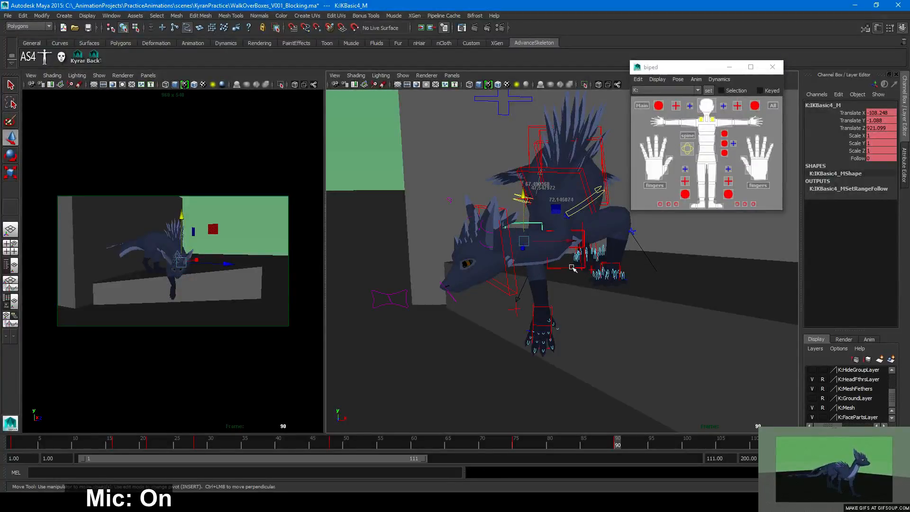
alt+drag(571, 267, 578, 335)
drag(598, 368, 583, 365)
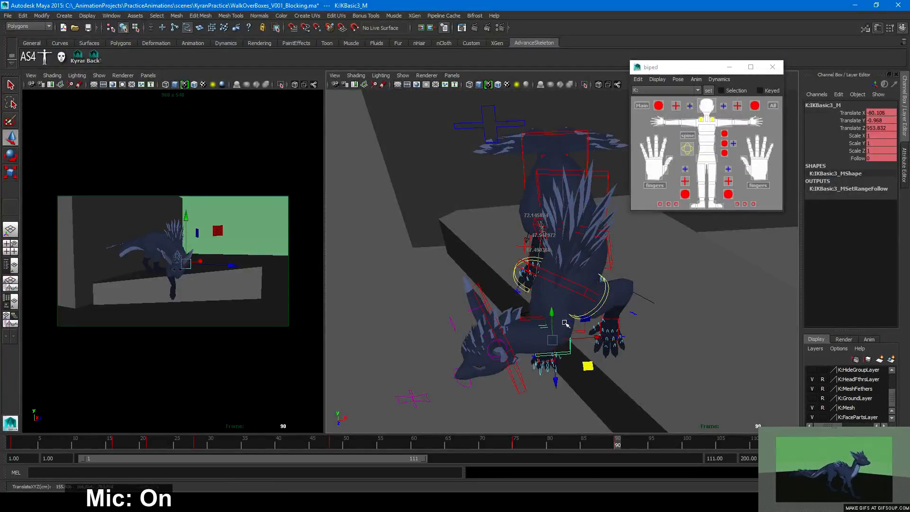
drag(551, 313, 575, 351)
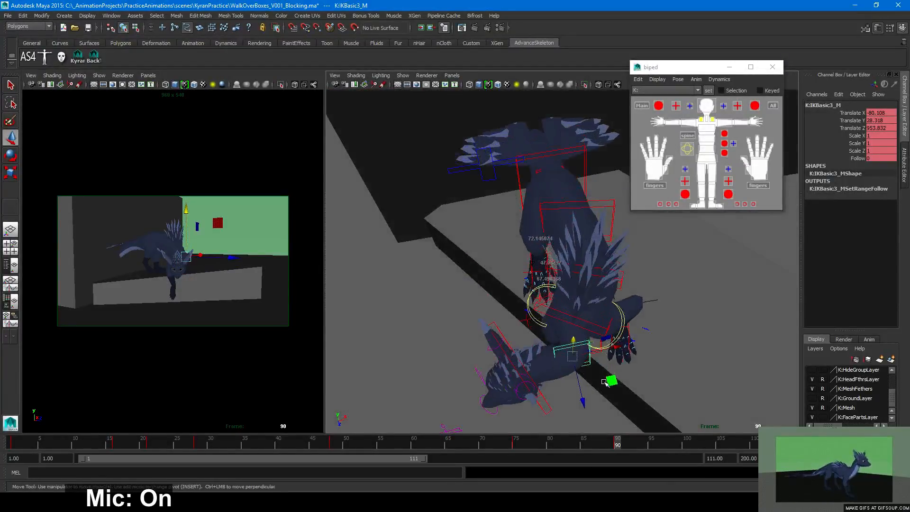
drag(608, 380, 614, 327)
Move the neck-base control IKBasic2_M to about X -69.4, Y 41.2, Z 957.6
click(604, 352)
alt+right_drag(614, 332, 651, 366)
drag(563, 365, 542, 355)
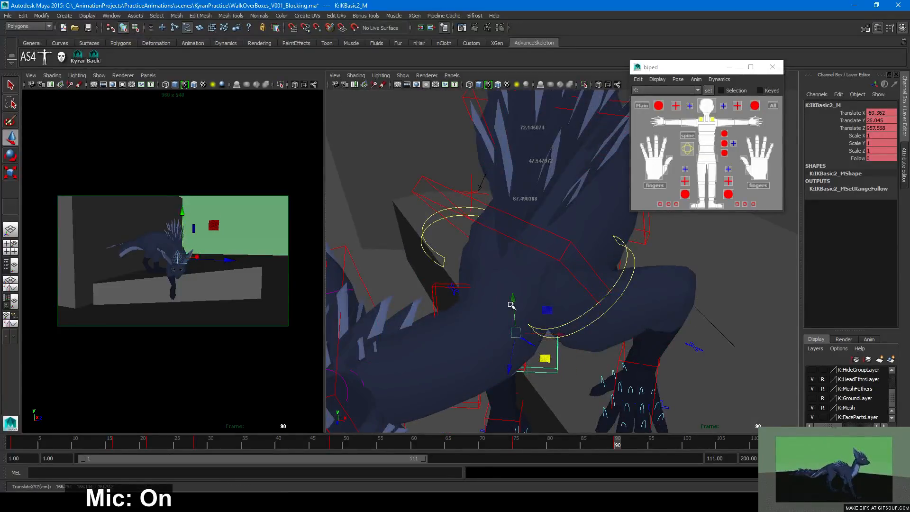
drag(512, 299, 506, 275)
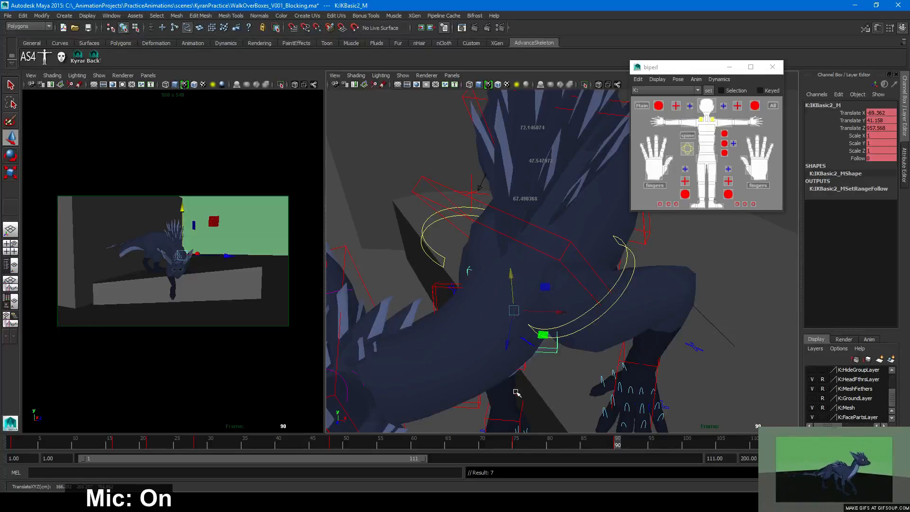
Refine the neck curve by moving IKBasic4_M to about X -114.9, Y 2.9, Z 922.8
click(479, 403)
alt+right_drag(571, 387, 490, 380)
alt+drag(489, 380, 502, 372)
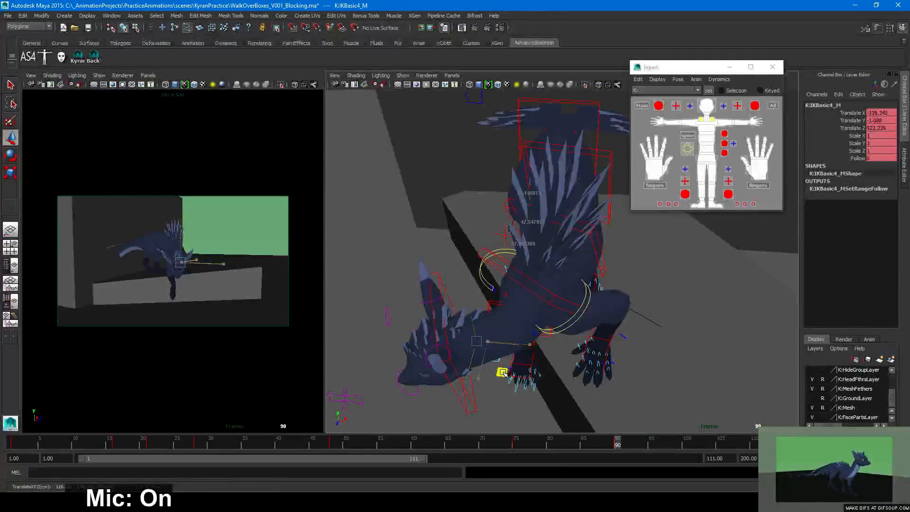
drag(475, 316, 473, 313)
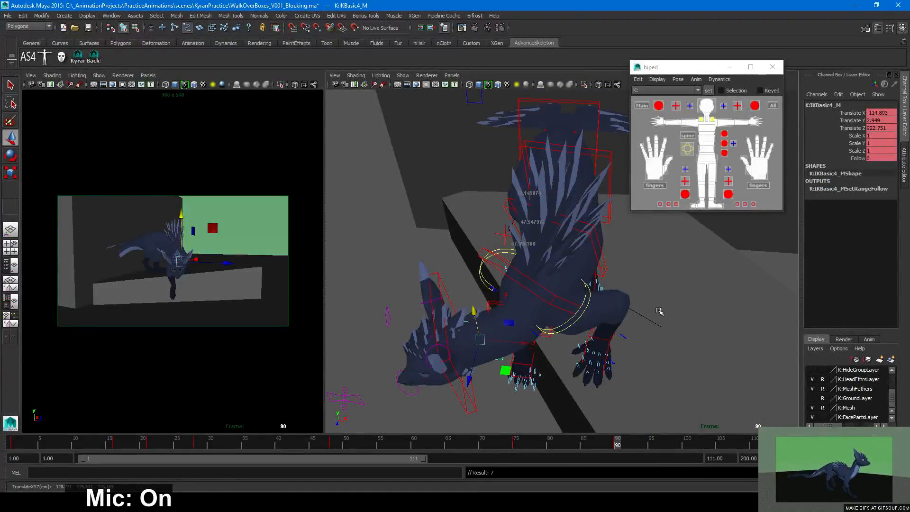
Examine the frame 90 pose from the side around both boxes, in wireframe and shaded display
mouse_move(619, 228)
alt+middle_down()
mouse_move(624, 272)
mouse_move(638, 289)
alt+middle_up()
alt+right_drag(638, 289, 535, 296)
alt+drag(512, 296, 593, 261)
key(4)
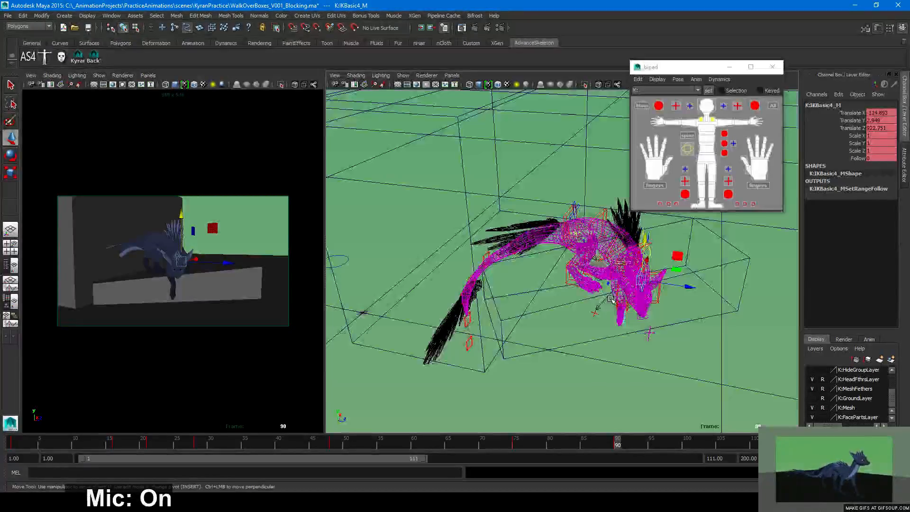
alt+middle_drag(572, 272, 559, 336)
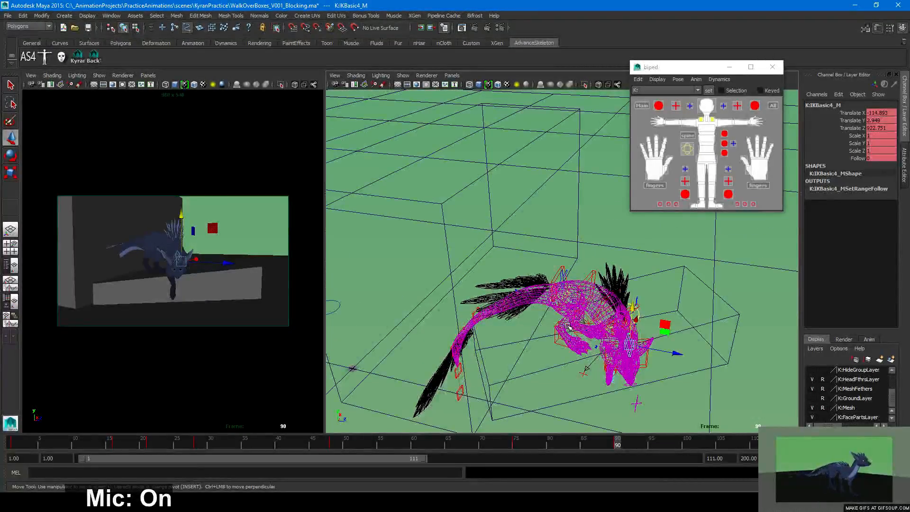
key(6)
alt+drag(543, 347, 526, 329)
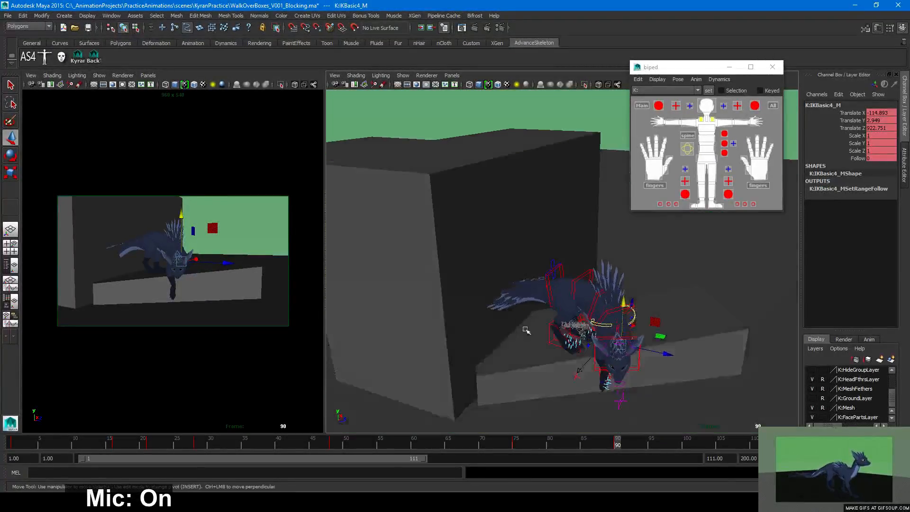
alt+right_drag(526, 329, 582, 360)
alt+middle_drag(582, 360, 586, 321)
Select the tail IK controls together with FKIKTail_M and lift the tail out of the low box, up beside the tall box
key(4)
alt+drag(480, 286, 522, 268)
drag(353, 464, 353, 464)
scroll(409, 356, down, 3)
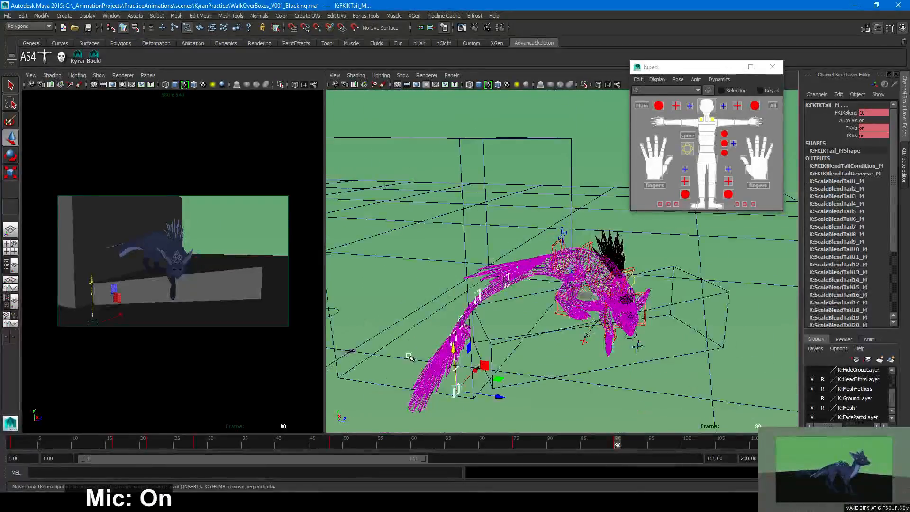
key(6)
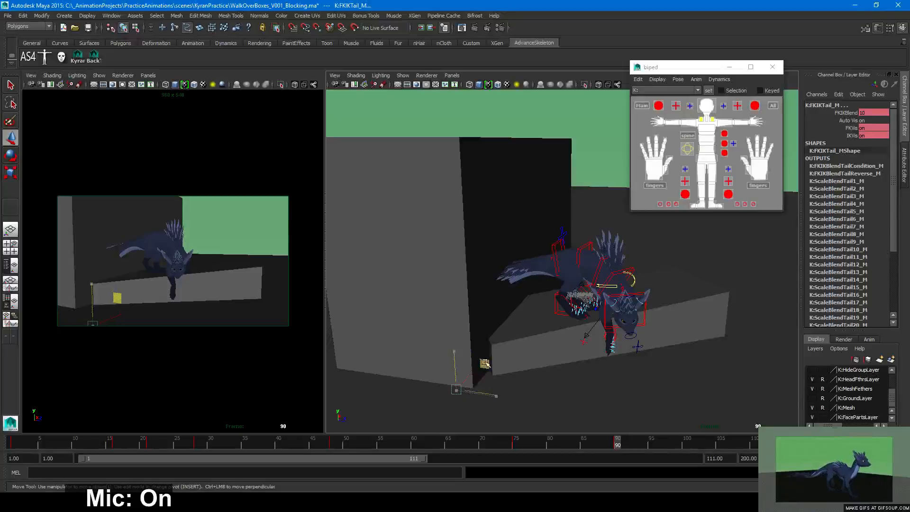
drag(484, 363, 516, 335)
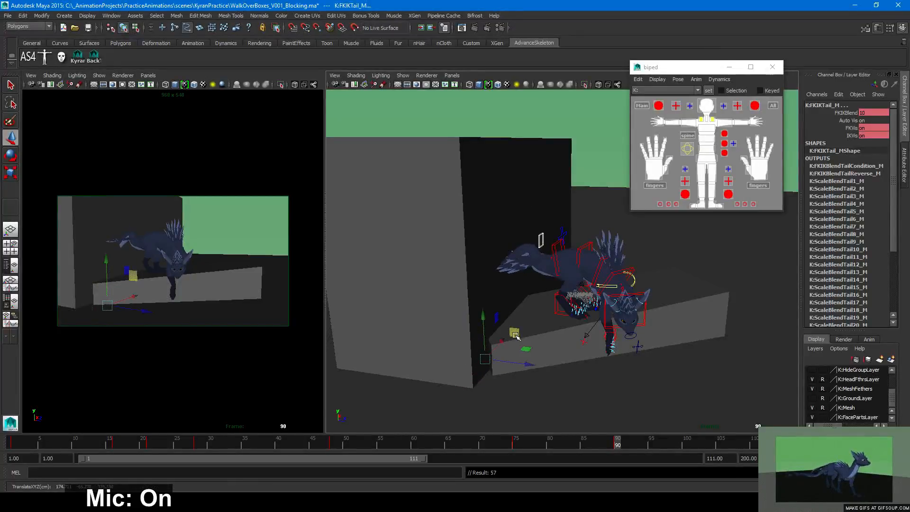
key(4)
click(532, 247)
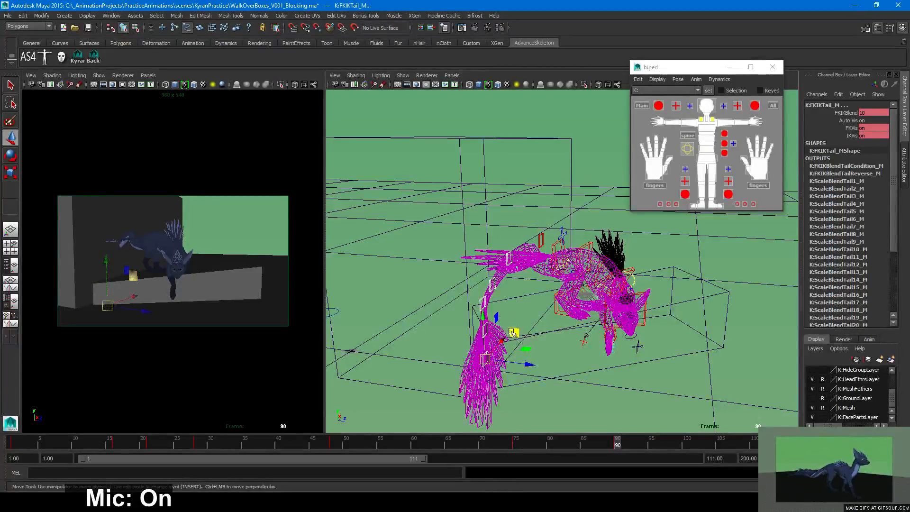
drag(514, 334, 511, 209)
Move the tail-end controls up and back so the tail tip extends over the top of the tall box
click(502, 207)
drag(501, 147, 489, 156)
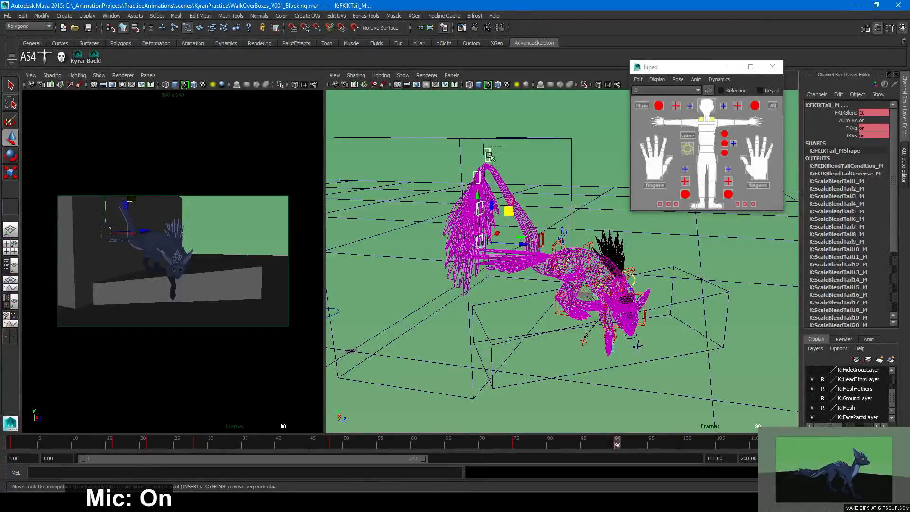
drag(506, 208, 465, 123)
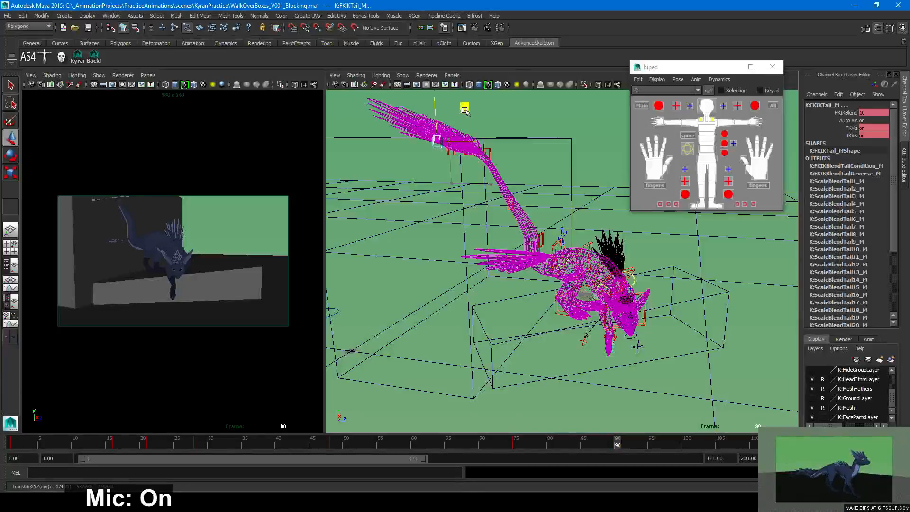
Move the mid-tail control IKTail3_M to about Y 310.6, Z 1103.6
click(512, 202)
drag(540, 171, 561, 149)
key(5)
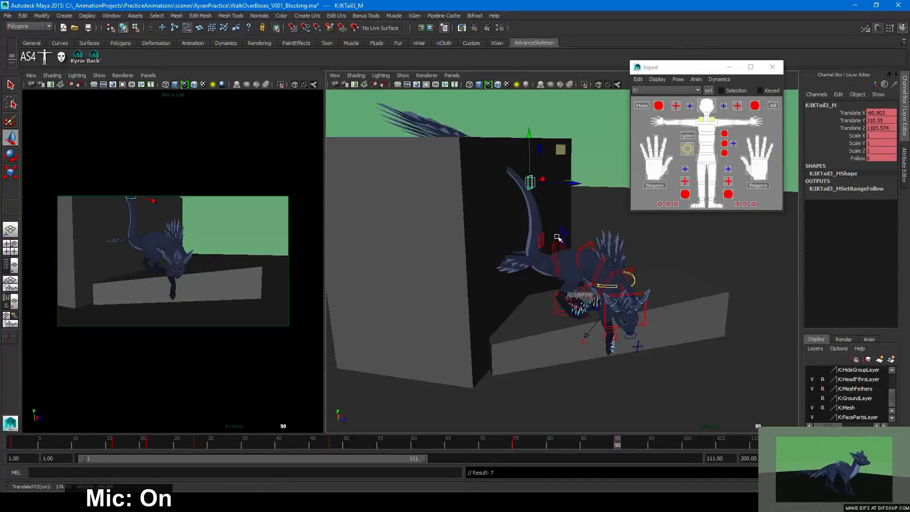
Select the tail-tip controls in wireframe display and reposition them above the tall box's top edge
alt+drag(557, 236, 533, 193)
key(4)
alt+middle_drag(501, 155, 507, 246)
drag(507, 232, 417, 260)
drag(464, 203, 496, 190)
key(6)
Move the tail-base control IKTail2_M to about Z 988.9, adjust it sideways and in height, and key it at frame 90
alt+drag(586, 291, 549, 278)
click(536, 320)
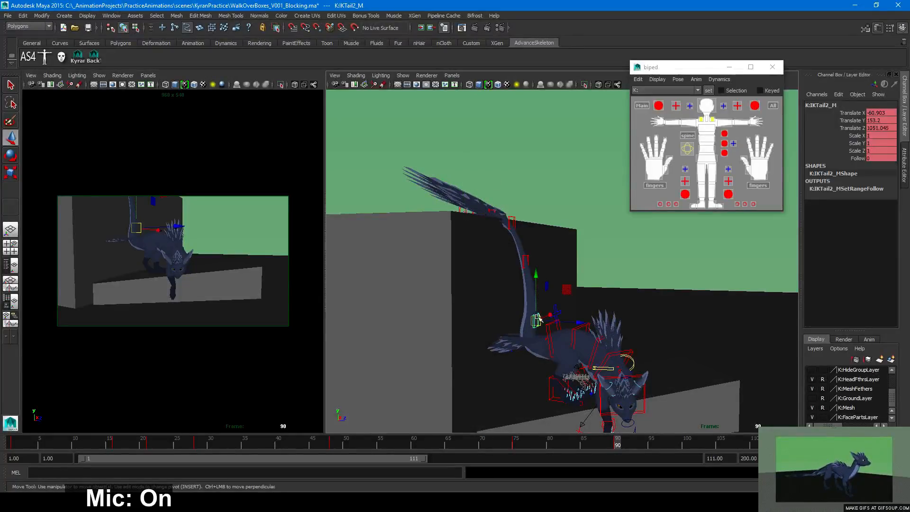
middle_drag(566, 290, 548, 298)
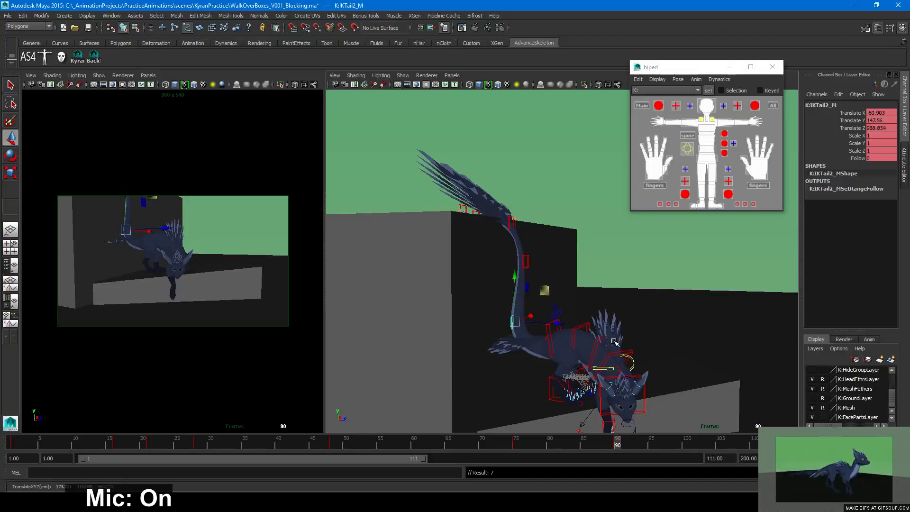
alt+drag(633, 300, 567, 263)
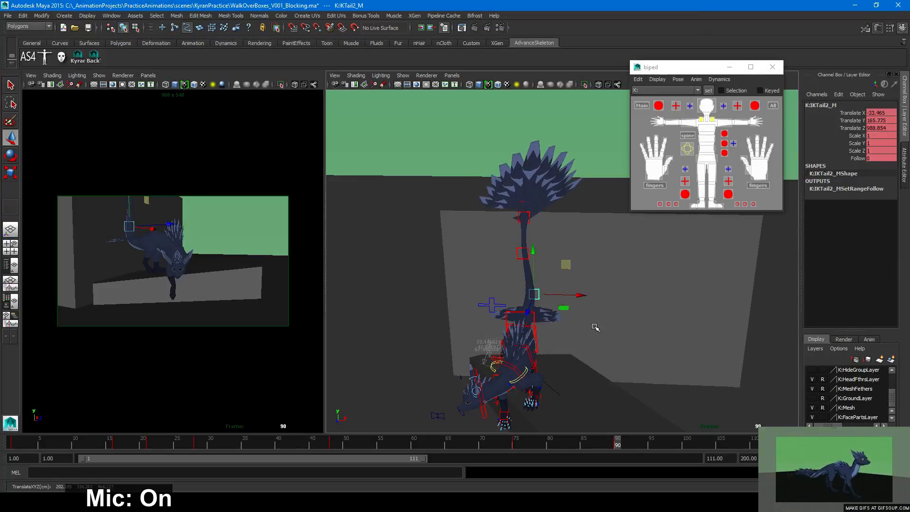
alt+drag(595, 329, 574, 336)
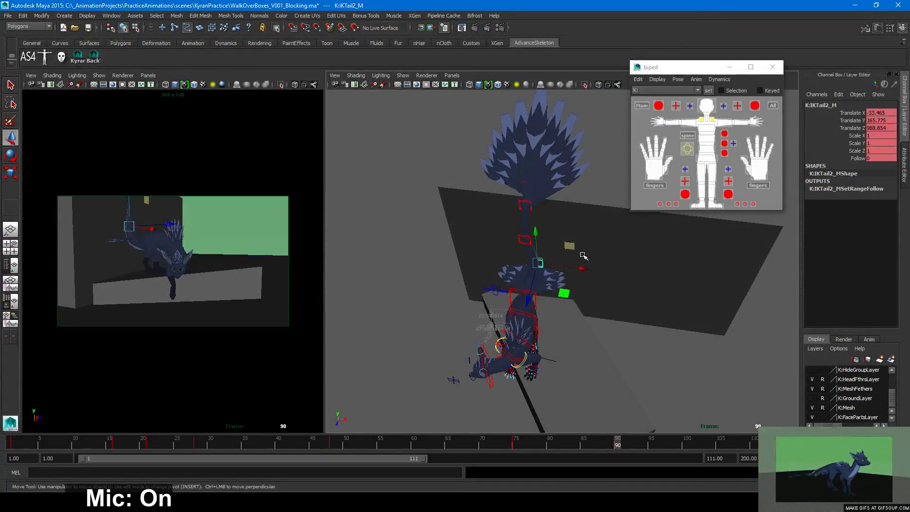
drag(569, 248, 549, 246)
key(s)
Move the hip control IKSpine1_M to about X -32.8, Z 1009.5 at frame 90
click(536, 304)
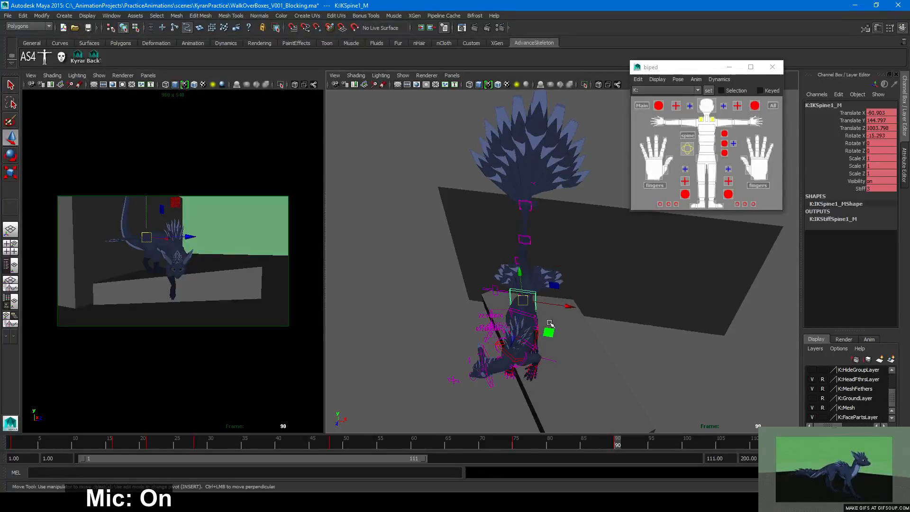
drag(548, 332, 555, 337)
alt+right_drag(555, 337, 596, 355)
alt+middle_drag(596, 355, 656, 237)
alt+drag(657, 294, 550, 271)
alt+middle_drag(667, 329, 653, 326)
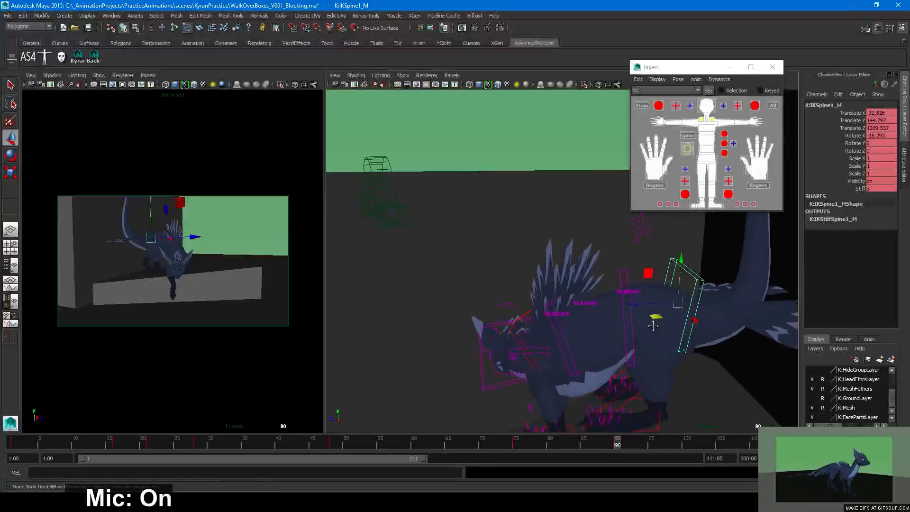
Rotate the hip control IKSpine1_M to about Y 6.7, Z 2.2 to tilt the hips
alt+drag(653, 325, 551, 283)
key(e)
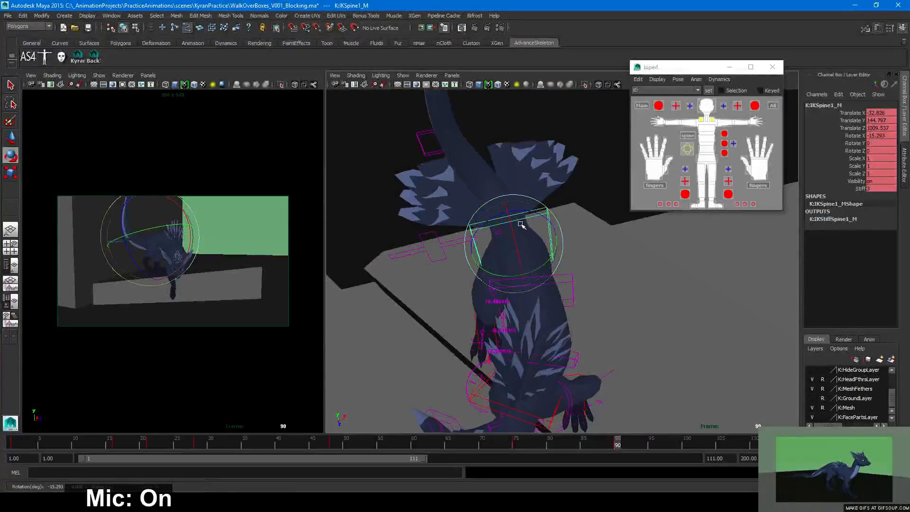
drag(521, 225, 554, 298)
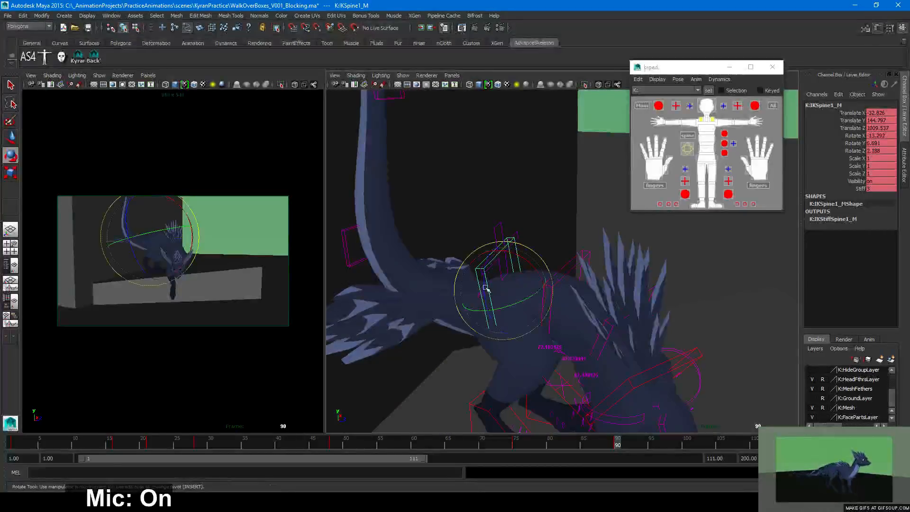
Rotate the hip control IKSpine1_M to about X -13.2, Y 7.0, Z 3.4 at frame 90
drag(485, 273, 491, 264)
mouse_move(488, 270)
mouse_down()
mouse_move(484, 292)
mouse_move(490, 256)
mouse_up()
alt+drag(592, 346, 514, 300)
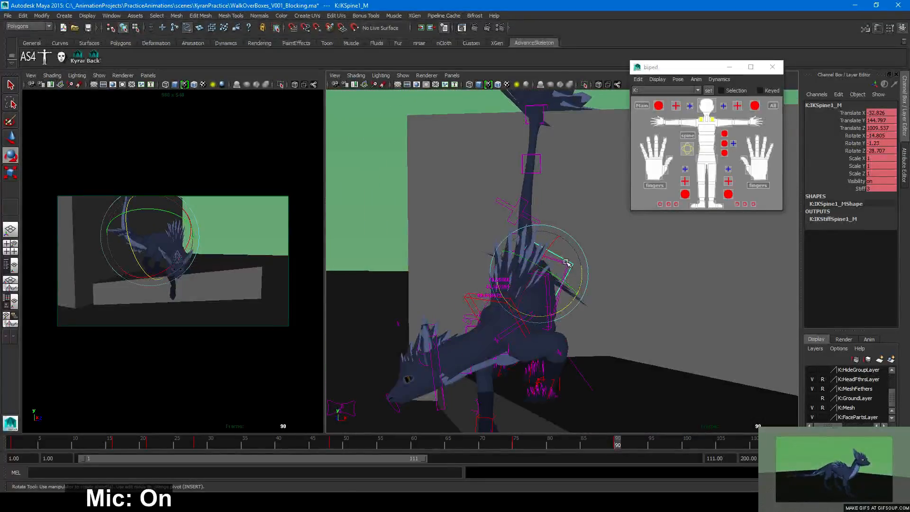
drag(583, 278, 558, 245)
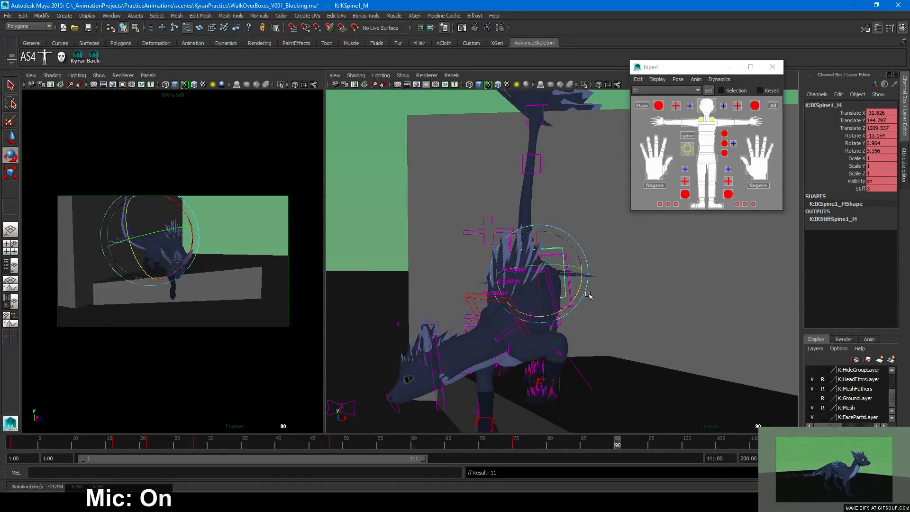
alt+drag(590, 297, 701, 352)
Adjust the chest control IKSpine4_M and the hip control above the hind legs, and key the pose at frame 90
drag(506, 269, 595, 335)
click(591, 284)
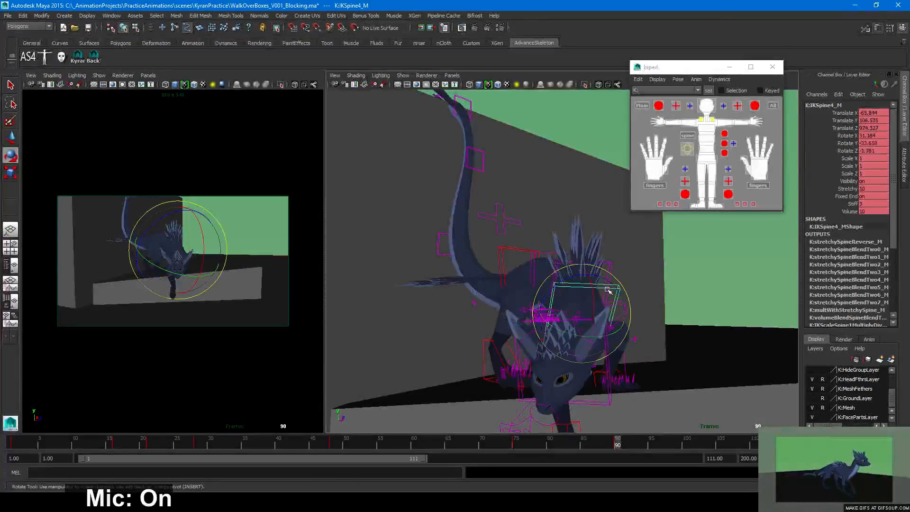
drag(591, 283, 508, 311)
key(w)
key(e)
key(w)
click(588, 285)
alt+drag(588, 286, 607, 370)
key(s)
Move the hip control IKSpine1_M to about X -8.5, Z 1013.1, comparing the pose with the frames around 90
drag(614, 442, 568, 393)
drag(613, 442, 616, 444)
alt+drag(615, 378, 602, 410)
mouse_move(623, 445)
mouse_down()
mouse_move(610, 443)
mouse_move(617, 446)
mouse_up()
drag(581, 272, 588, 271)
drag(617, 444, 617, 444)
alt+drag(581, 356, 527, 254)
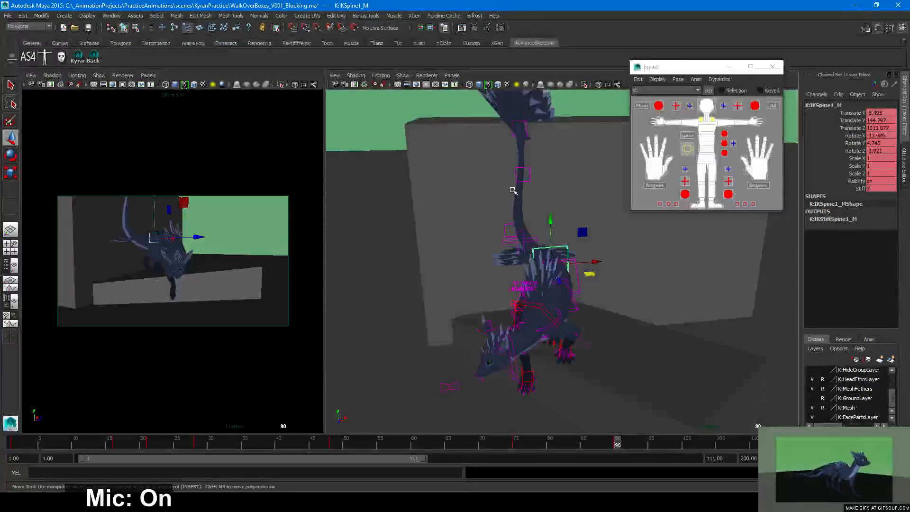
Move the tail-tip control IKTail4_M to about X -32.5, Y 404.9, Z 1144.5 at frame 90
drag(504, 220, 514, 231)
drag(529, 219, 531, 219)
click(550, 195)
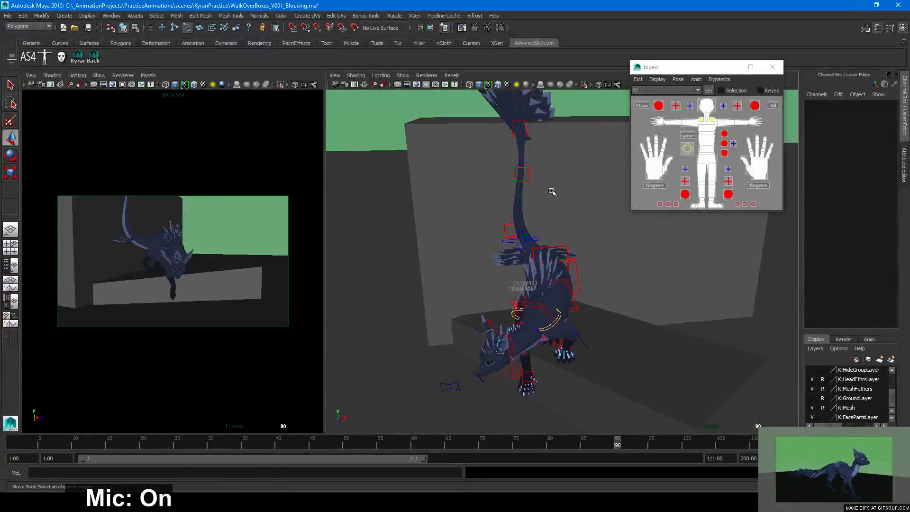
alt+drag(545, 258, 557, 323)
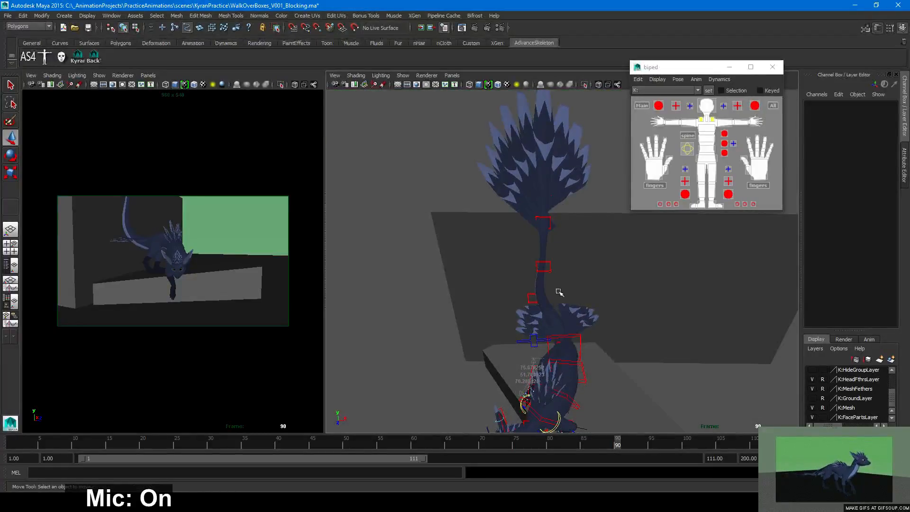
click(548, 219)
drag(548, 219, 587, 202)
alt+drag(594, 348, 604, 329)
mouse_move(617, 443)
mouse_down()
mouse_move(606, 442)
mouse_move(617, 445)
mouse_up()
alt+drag(540, 420, 517, 407)
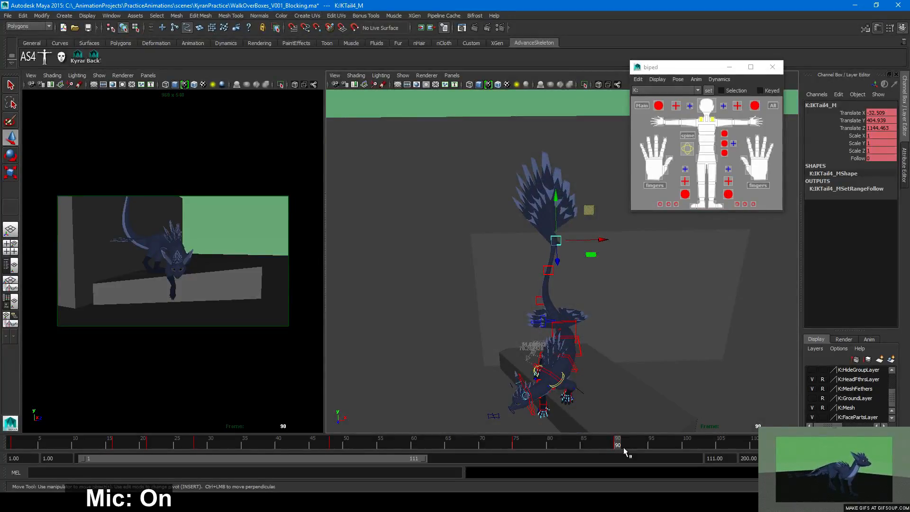
drag(613, 445, 618, 445)
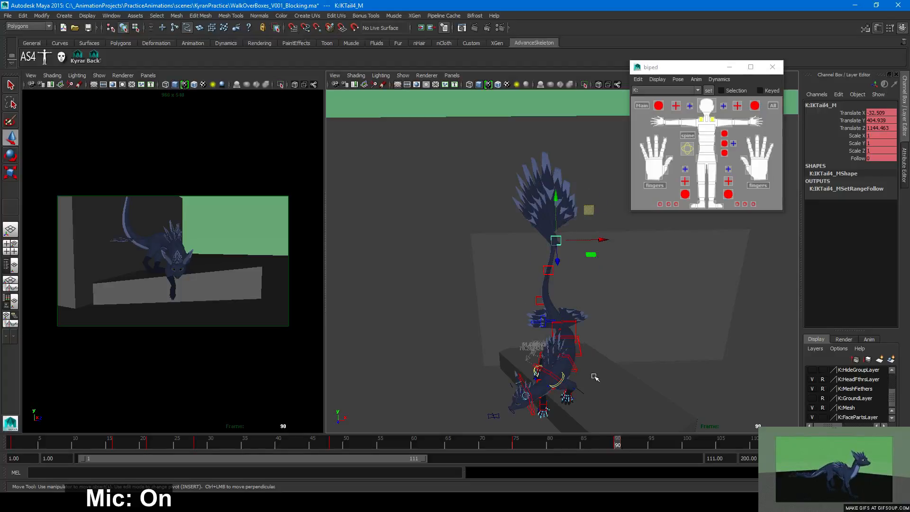
Shift the two tail controls below the tip, with IKTail2_M at about X -7.6, Z 974.6, and key them at frame 90
drag(533, 298, 597, 314)
key(s)
click(553, 268)
drag(586, 283, 599, 314)
key(s)
key(s)
Examine the frame 90 pose from several angles and compare it with frames 74 and 89
alt+drag(557, 372, 660, 353)
alt+right_drag(559, 388, 538, 391)
alt+middle_drag(536, 385, 538, 312)
alt+right_drag(539, 312, 648, 339)
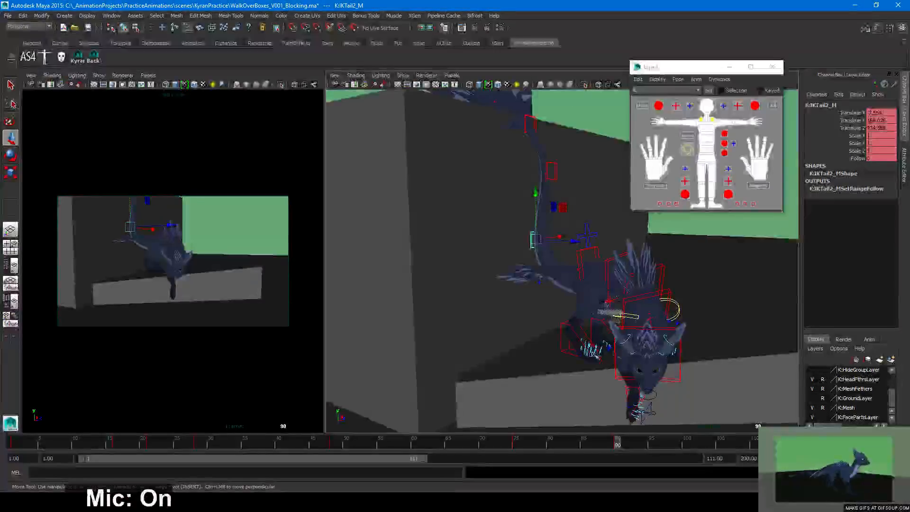
alt+drag(592, 354, 560, 324)
click(611, 446)
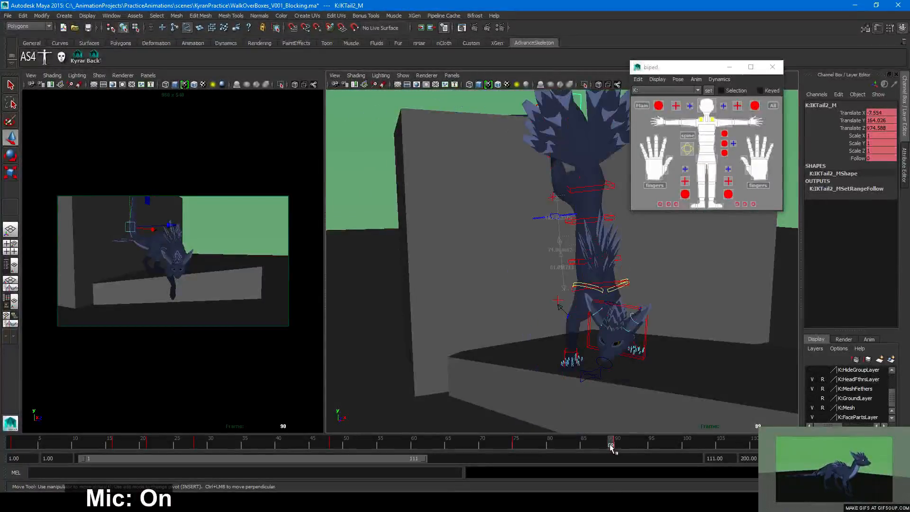
click(618, 447)
alt+drag(598, 379, 616, 407)
click(509, 446)
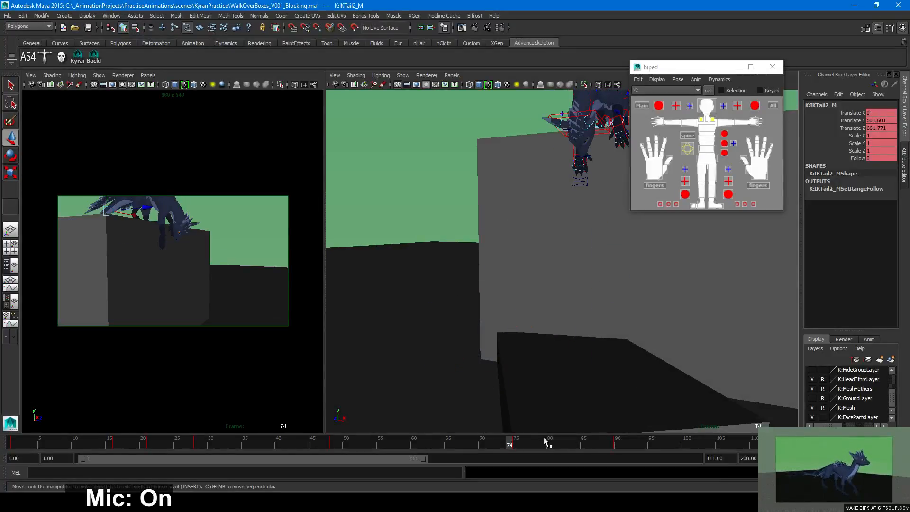
click(617, 446)
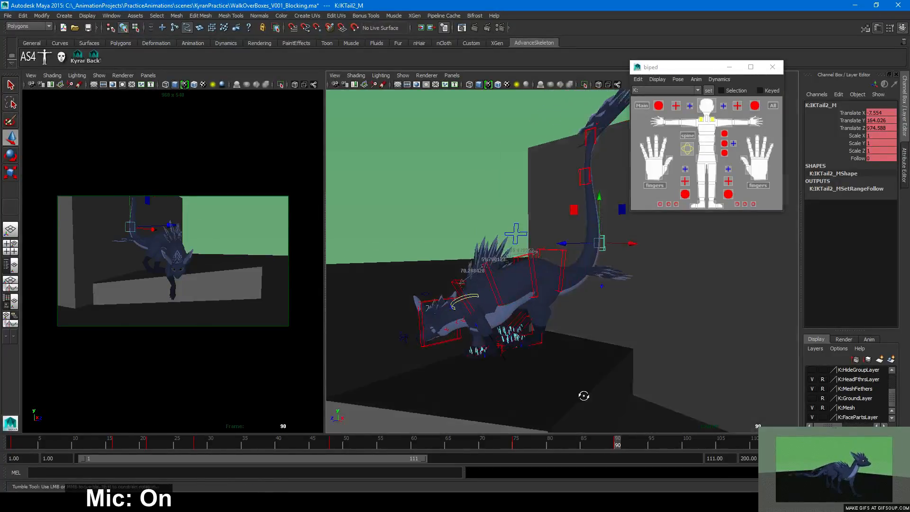
alt+middle_drag(626, 400, 609, 360)
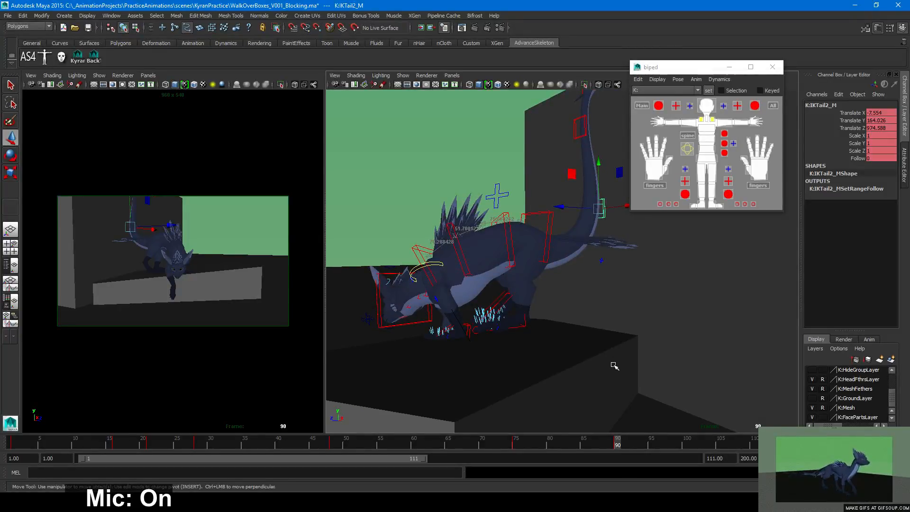
mouse_move(616, 446)
mouse_down()
mouse_move(495, 445)
mouse_move(617, 441)
mouse_up()
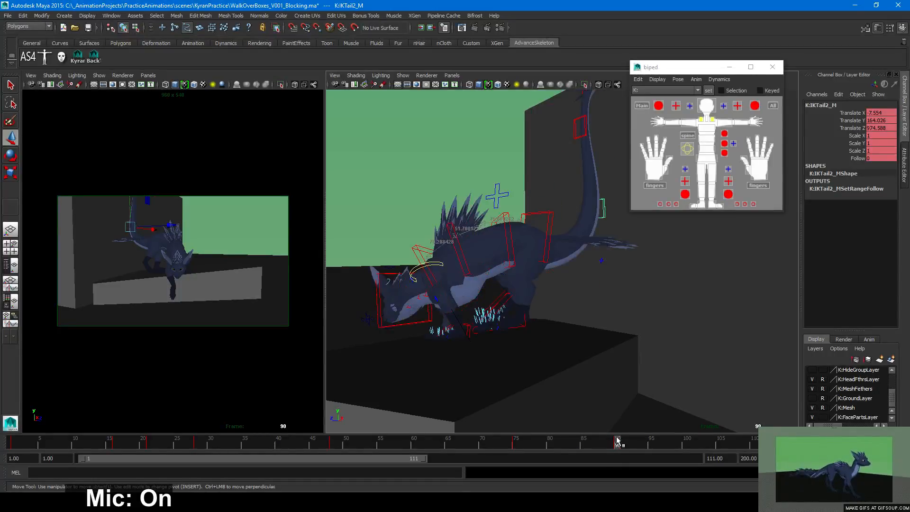
Select the tail-base control IKTail1_M in wireframe display and rotate it to about X 35.3 in shaded display
alt+drag(527, 310, 492, 309)
key(4)
click(535, 241)
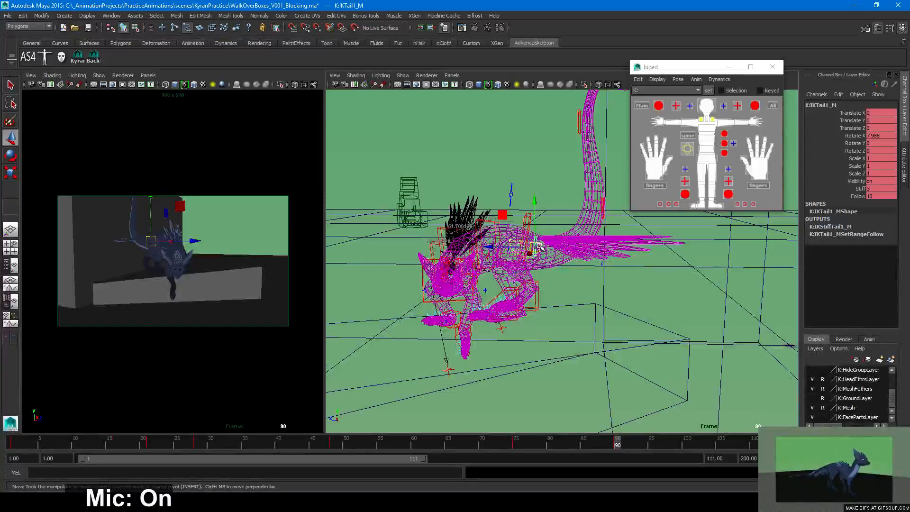
key(5)
alt+drag(529, 282, 583, 288)
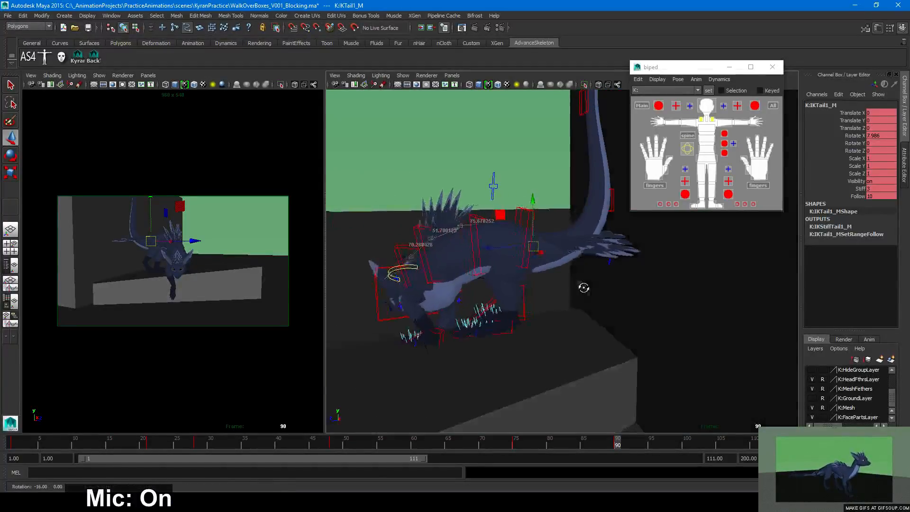
alt+right_drag(583, 288, 593, 299)
alt+middle_drag(593, 298, 609, 341)
mouse_move(609, 341)
alt+right_down()
mouse_move(562, 334)
mouse_move(595, 337)
alt+right_up()
key(e)
drag(527, 237, 500, 218)
key(w)
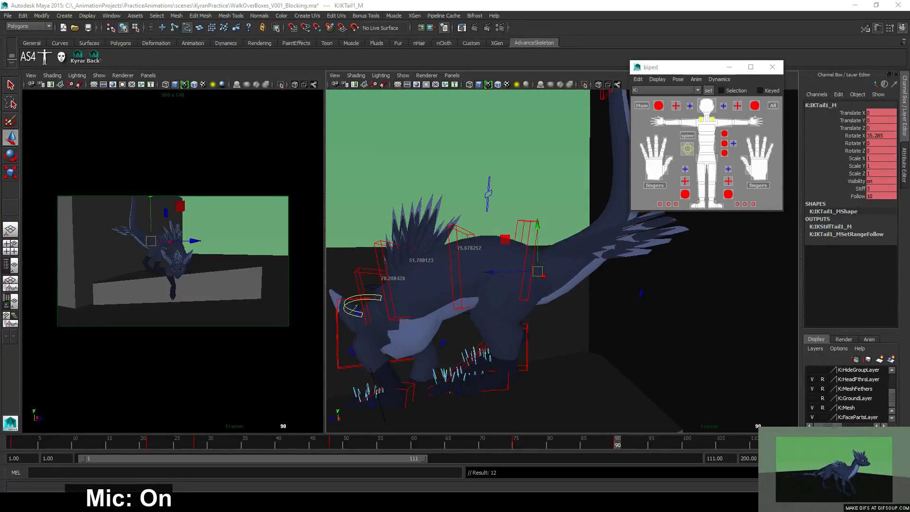
View the two Rezillo_FrontTemplate drawings in Photos and close both windows
mouse_move(909, 114)
mouse_down()
mouse_move(643, 113)
mouse_move(579, 85)
mouse_up()
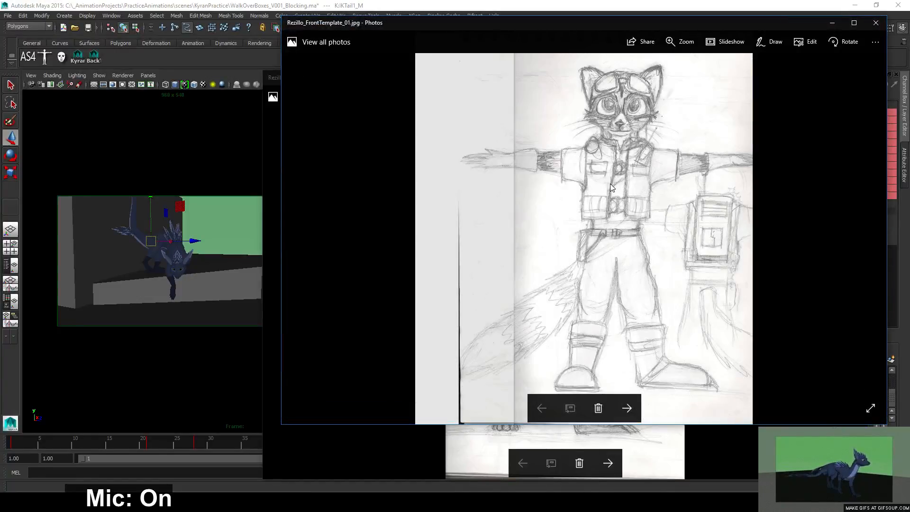
drag(734, 23, 450, 67)
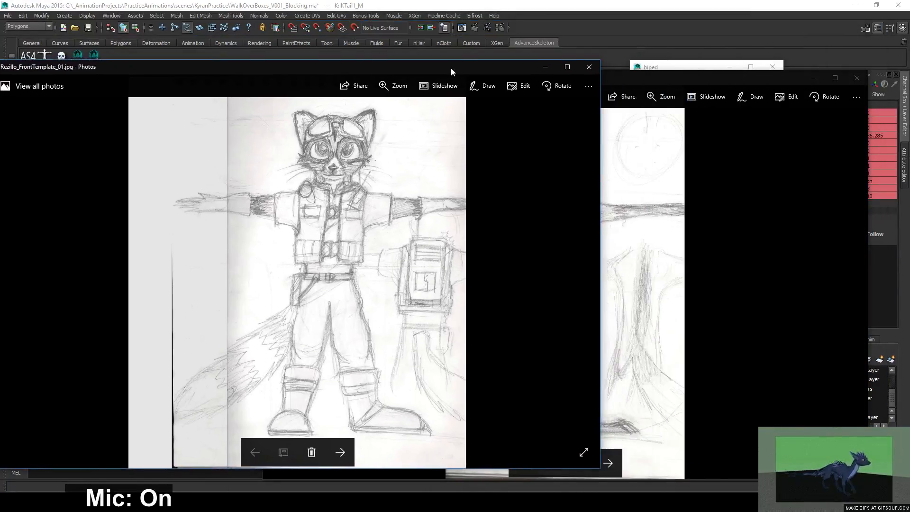
click(589, 67)
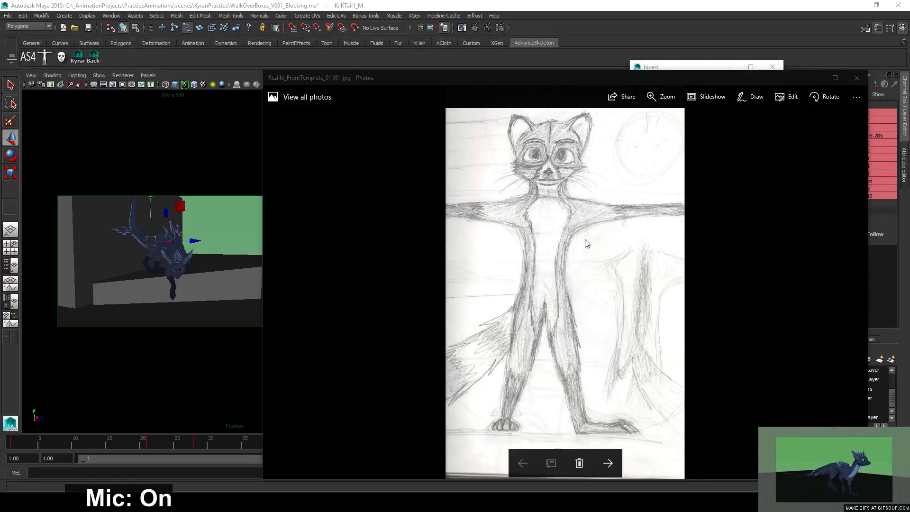
click(856, 78)
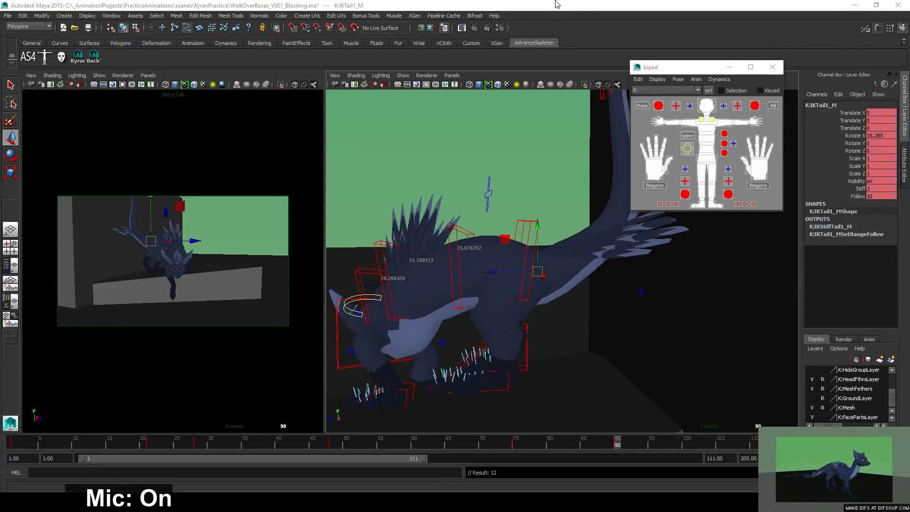
Rotate the tail-base control IKTail1_M further to raise the start of the tail
alt+drag(443, 325, 664, 322)
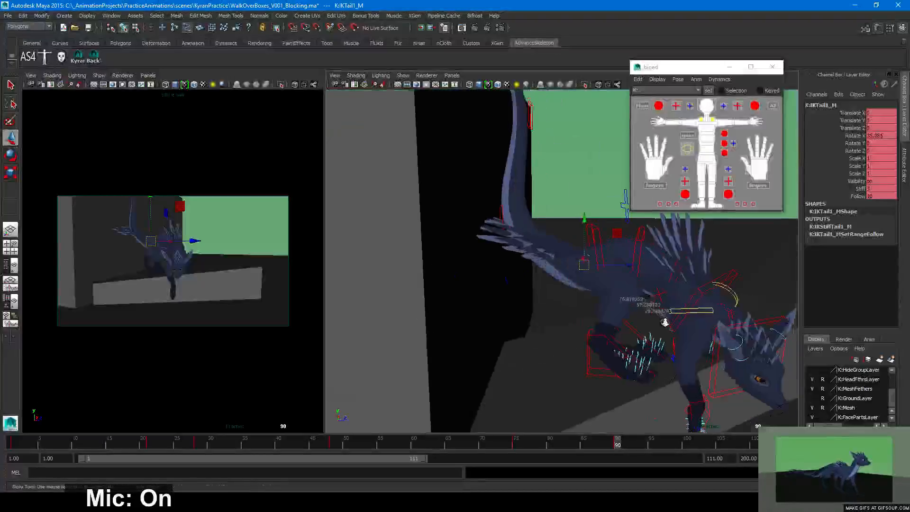
key(e)
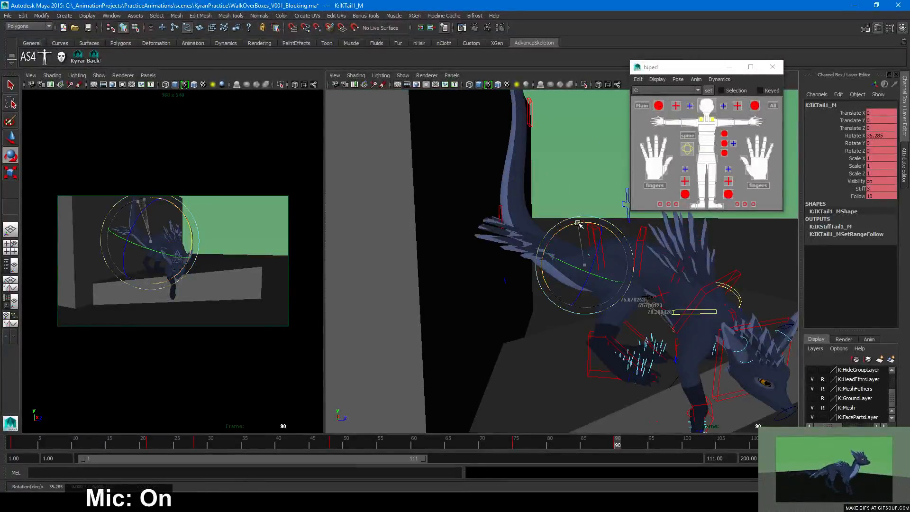
drag(579, 224, 607, 218)
key(w)
Try an extra X rotation on the hip control IKSpine1_M, undo it, and key the control at frame 90
click(598, 225)
key(e)
key(ctrl+z)
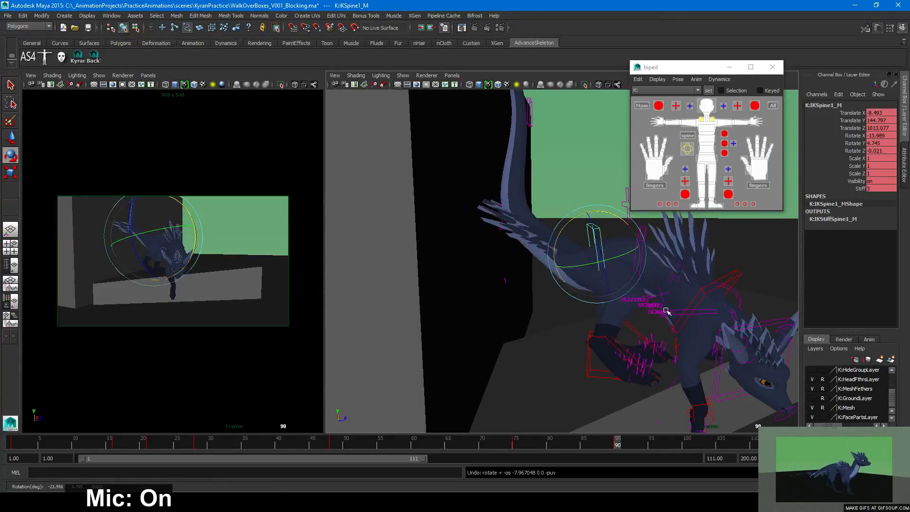
alt+drag(666, 309, 631, 302)
key(s)
Compare the body pose at frames 89 and 90 and inspect the hind legs from several angles
click(610, 444)
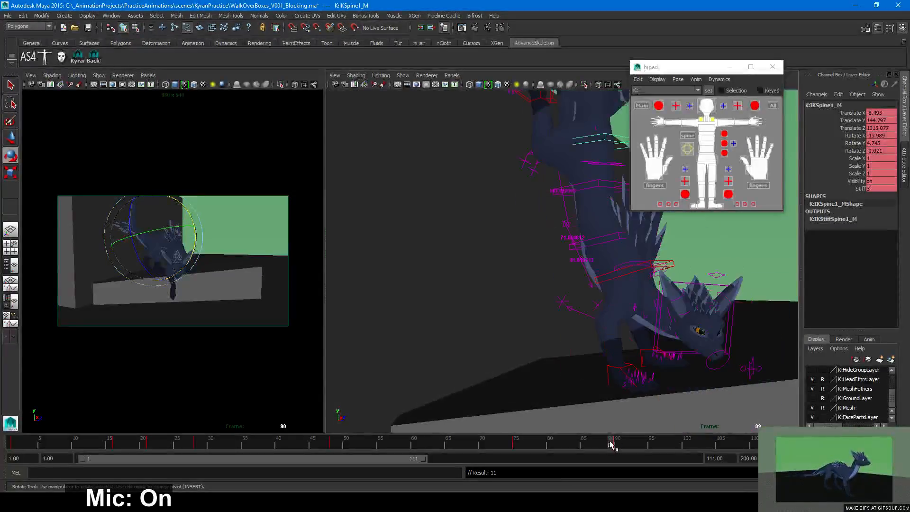
drag(611, 444, 617, 445)
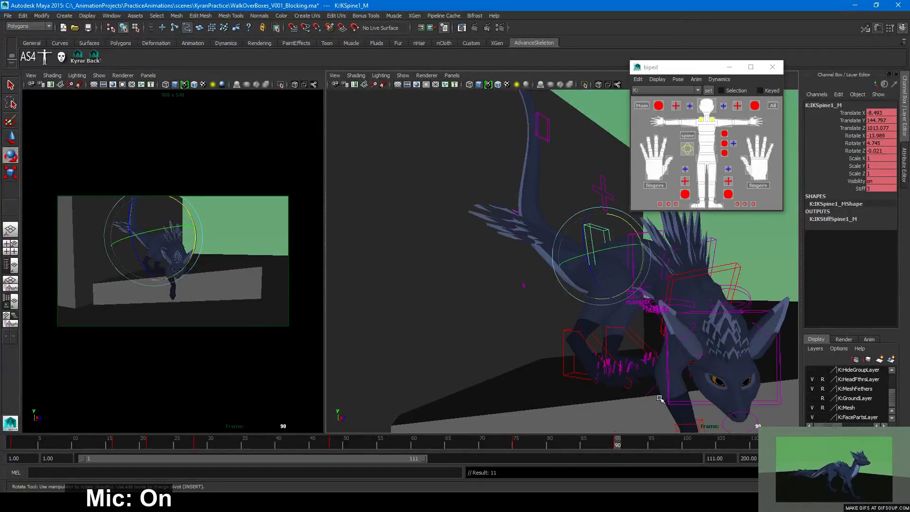
alt+drag(661, 399, 699, 380)
alt+right_drag(699, 379, 666, 385)
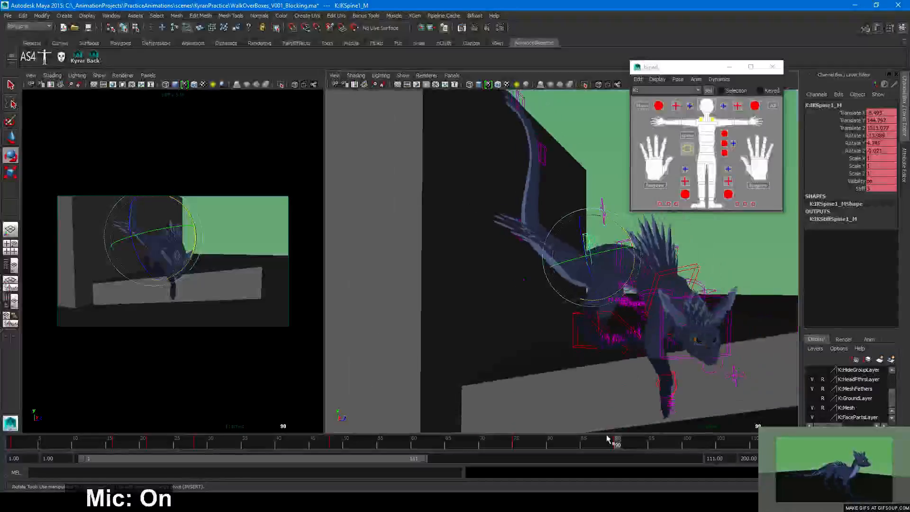
alt+drag(603, 335, 661, 377)
alt+right_drag(661, 377, 690, 387)
alt+drag(688, 386, 636, 299)
Position the right hind foot control IKLeg_R at about X -2.3, Z 1042.1 and check it at frame 90
key(w)
click(593, 334)
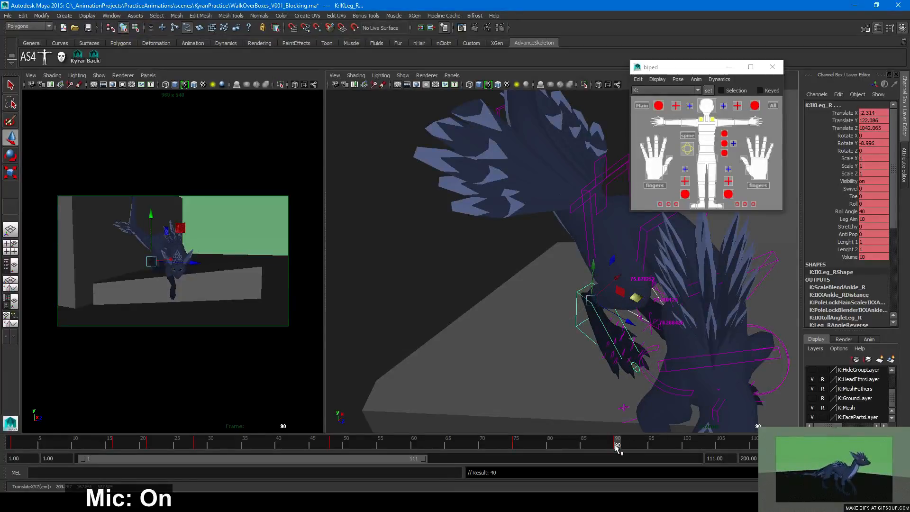
drag(617, 448, 616, 443)
alt+drag(616, 407, 617, 443)
alt+drag(640, 386, 610, 334)
Stagger the hind feet by adjusting IKLeg_L and moving IKLeg_R to about Z 1057.9, and key IKLeg_R at frame 90
click(588, 343)
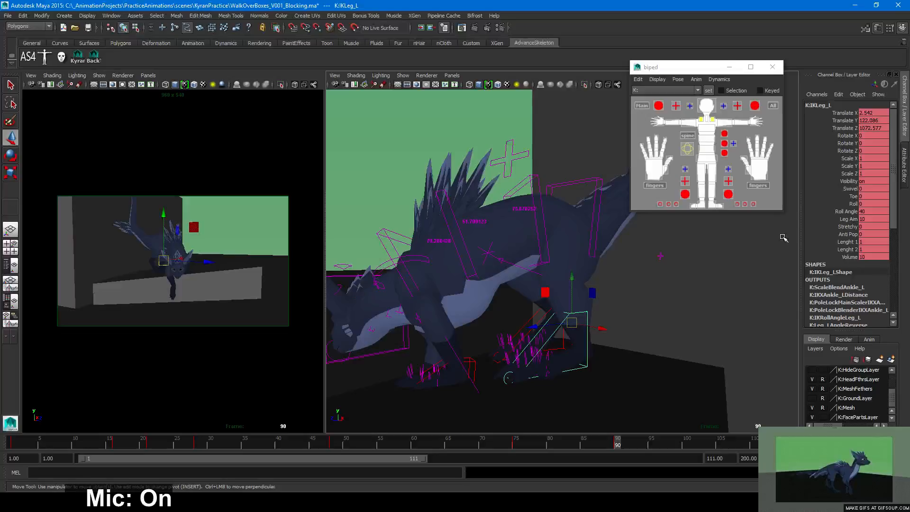
click(847, 204)
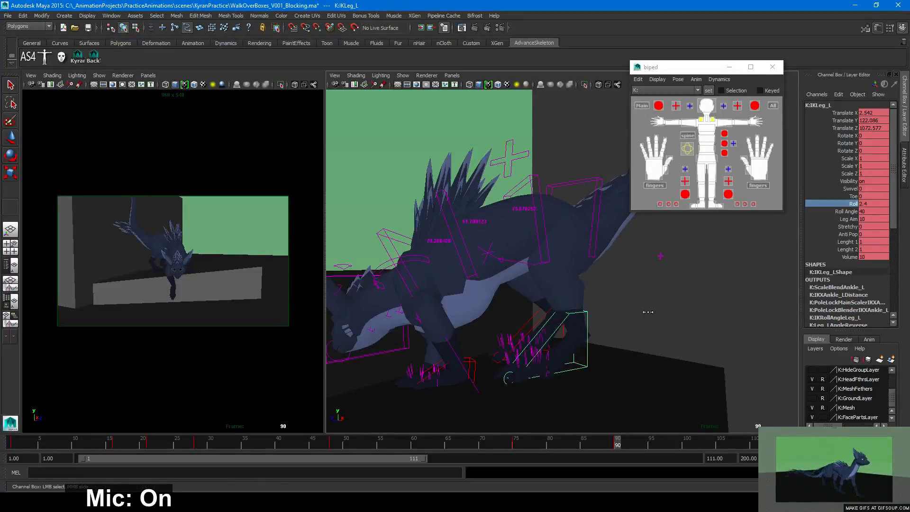
key(w)
drag(542, 325, 515, 317)
click(543, 318)
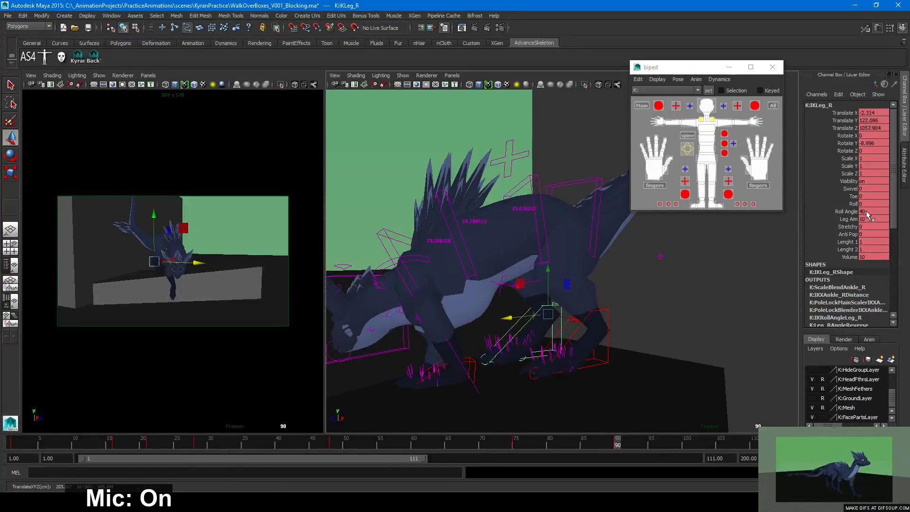
alt+drag(663, 303, 576, 352)
key(s)
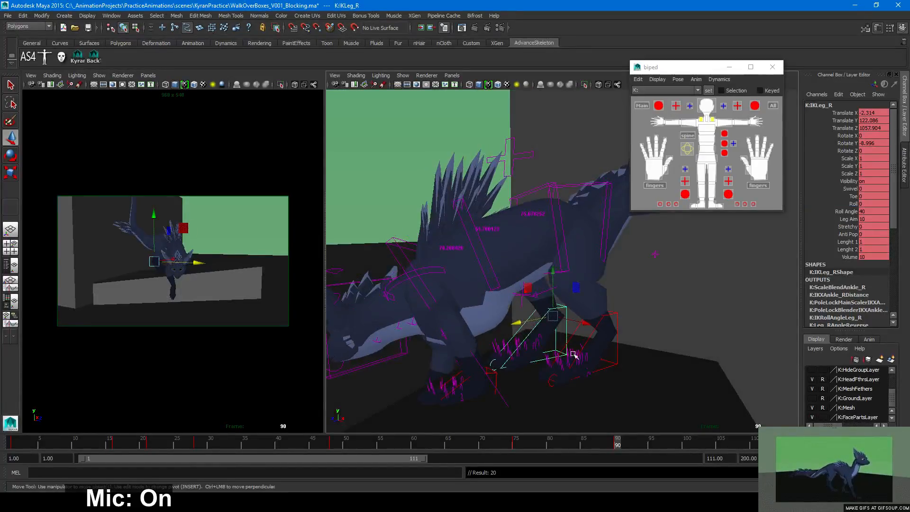
Pick the right hind toe control FKBToeA1_R and inspect the foot close up at frame 90
alt+middle_drag(534, 334, 542, 285)
key(4)
mouse_move(542, 284)
alt+right_down()
mouse_move(714, 322)
mouse_move(514, 365)
alt+right_up()
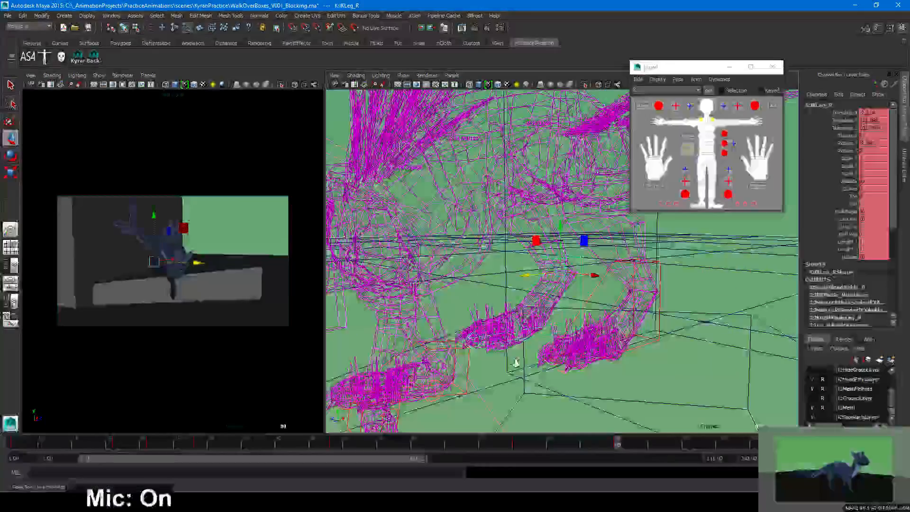
click(519, 325)
alt+drag(545, 339, 704, 332)
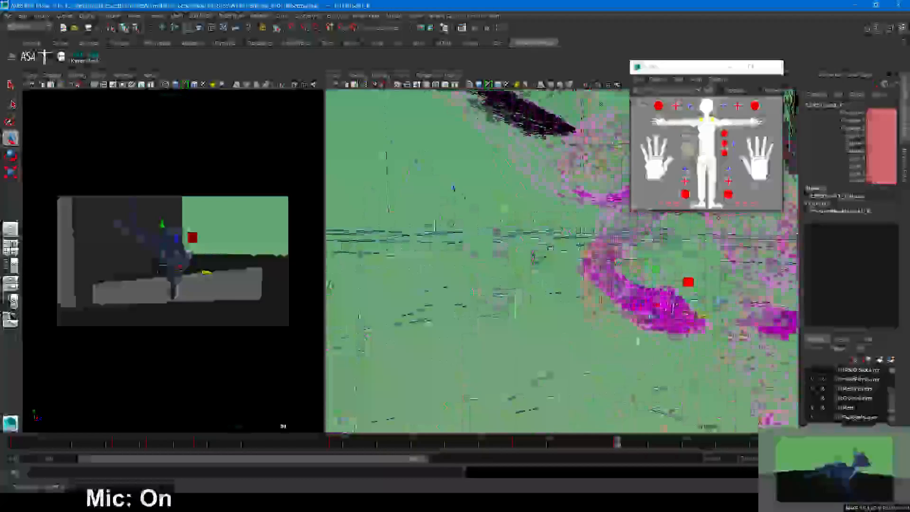
key(5)
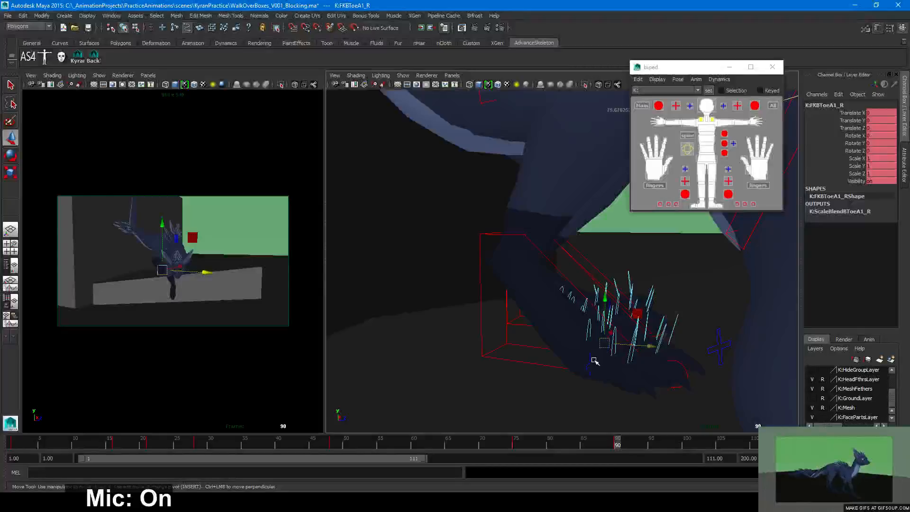
alt+drag(595, 361, 597, 372)
alt+right_drag(597, 371, 658, 398)
alt+middle_drag(658, 398, 598, 331)
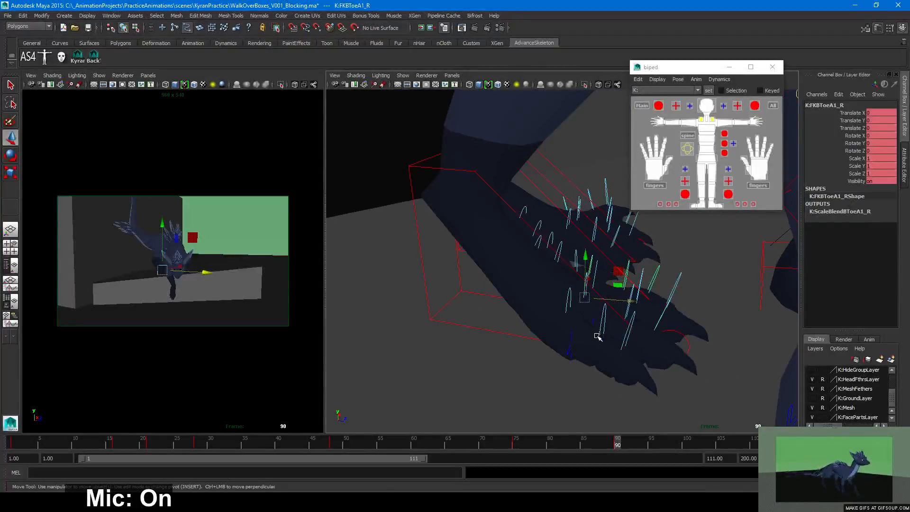
Rotate the right hind toe roll control RollToes_R to about -30.8 in X at frame 90
key(4)
alt+drag(597, 336, 559, 331)
alt+right_drag(558, 332, 591, 324)
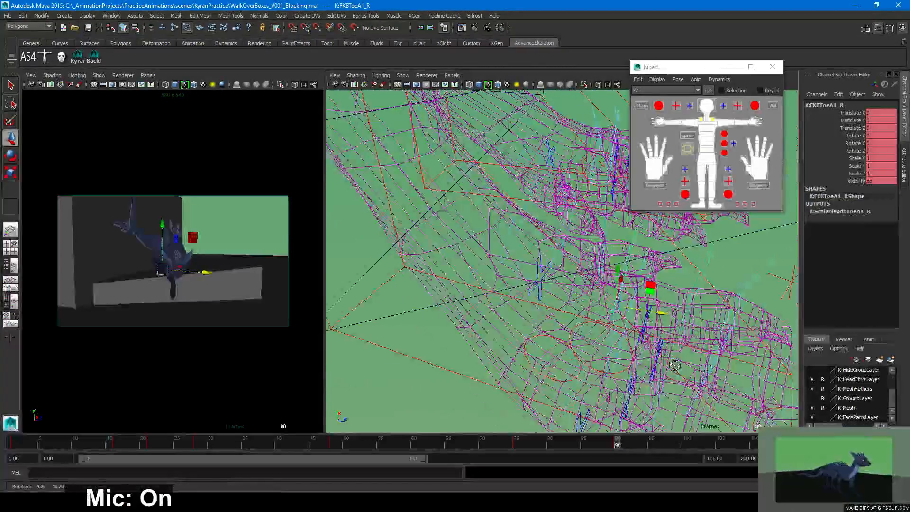
click(588, 322)
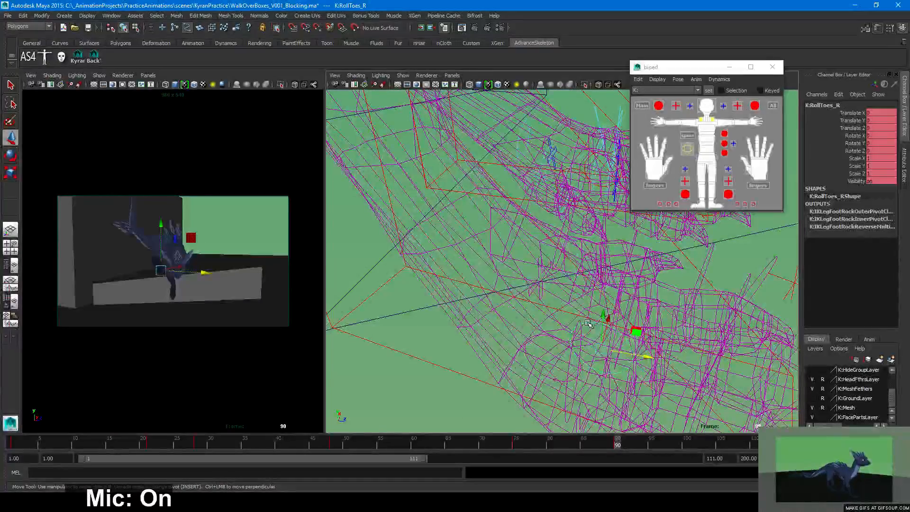
key(5)
alt+right_drag(708, 321, 517, 316)
alt+drag(517, 315, 499, 280)
key(e)
drag(601, 279, 579, 274)
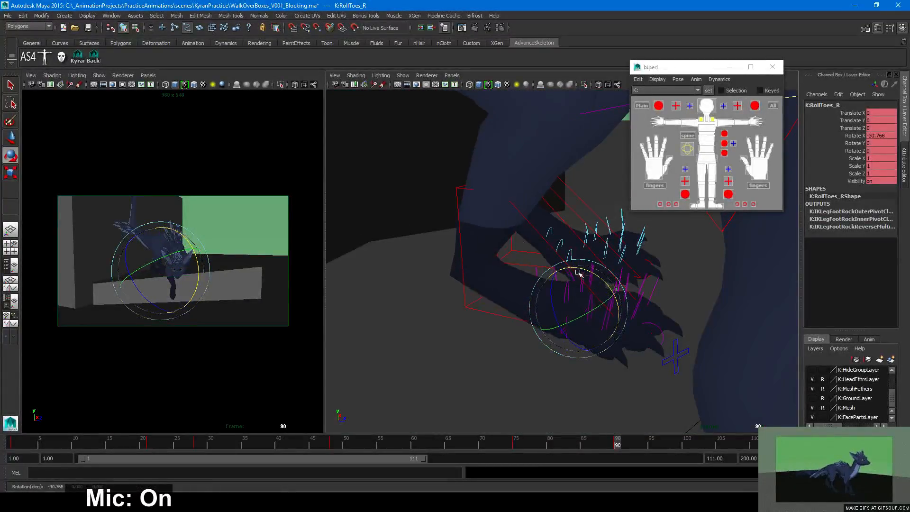
Rotate the left hind toe roll control RollToes_L to about 4.8 in X and key it at frame 90
alt+right_drag(626, 281, 453, 274)
alt+drag(453, 274, 327, 258)
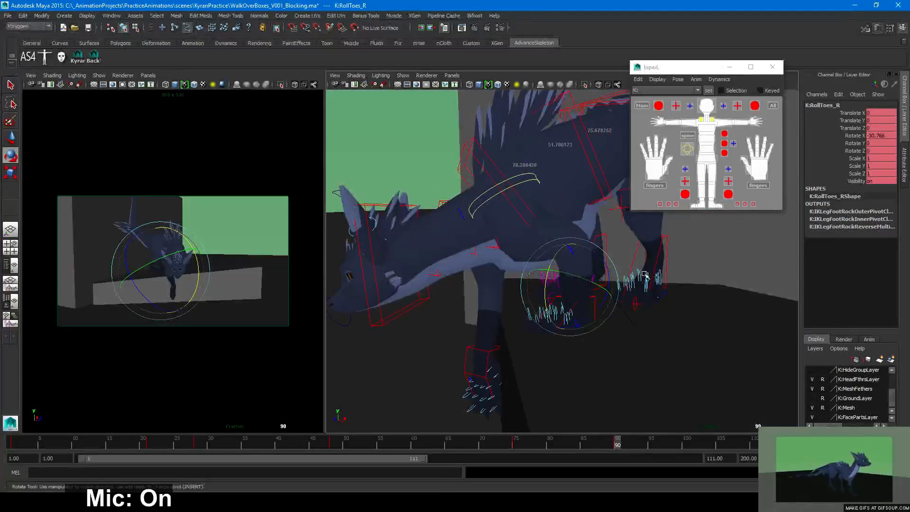
click(666, 246)
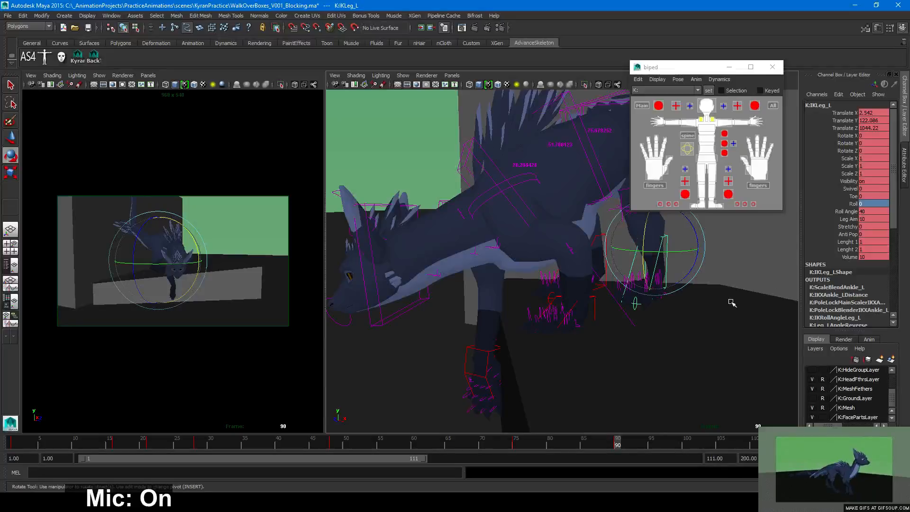
alt+drag(710, 305, 613, 307)
alt+right_drag(613, 341, 696, 368)
key(4)
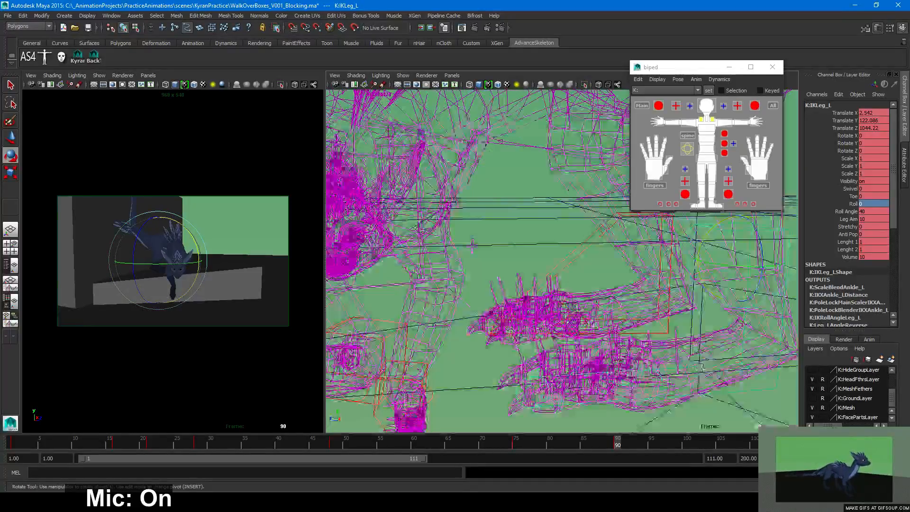
alt+drag(696, 367, 704, 372)
click(655, 361)
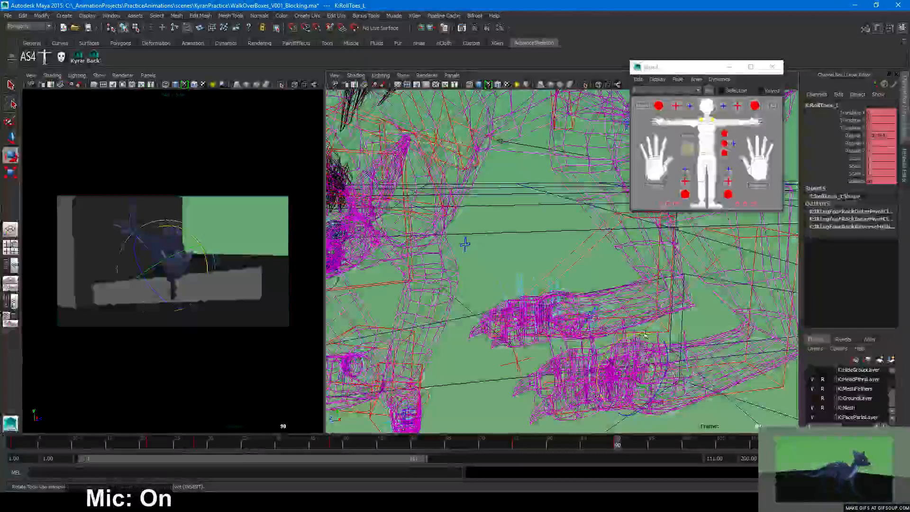
key(5)
drag(645, 334, 609, 330)
alt+drag(680, 345, 580, 323)
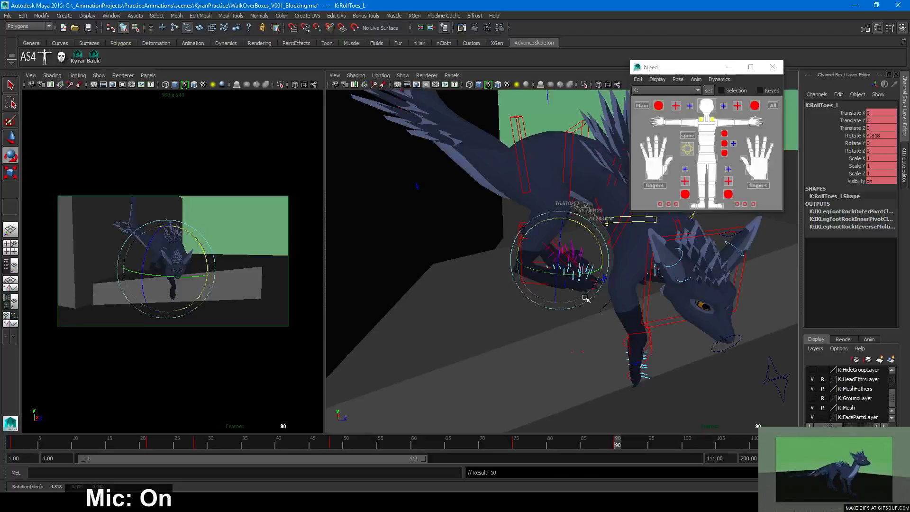
Inspect the hind feet and toes at frame 90 from several angles
alt+drag(588, 239, 621, 287)
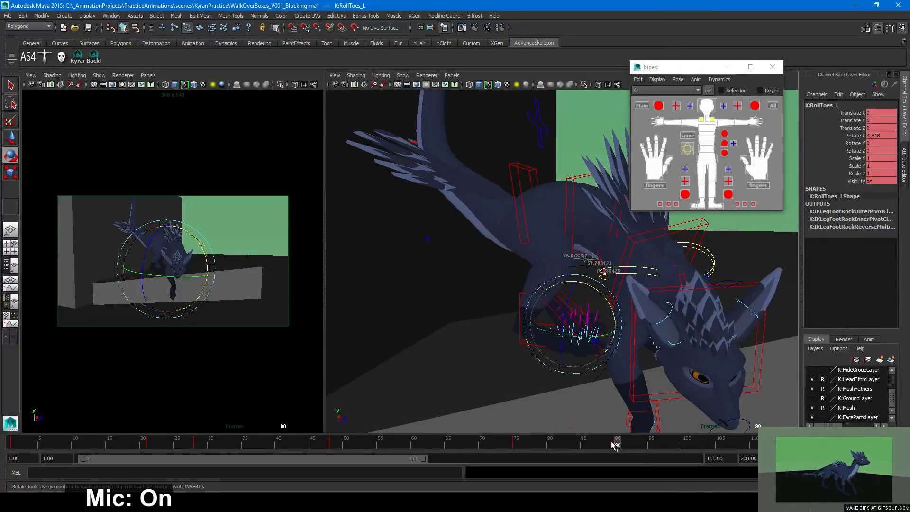
drag(612, 443, 616, 443)
alt+drag(682, 322, 596, 299)
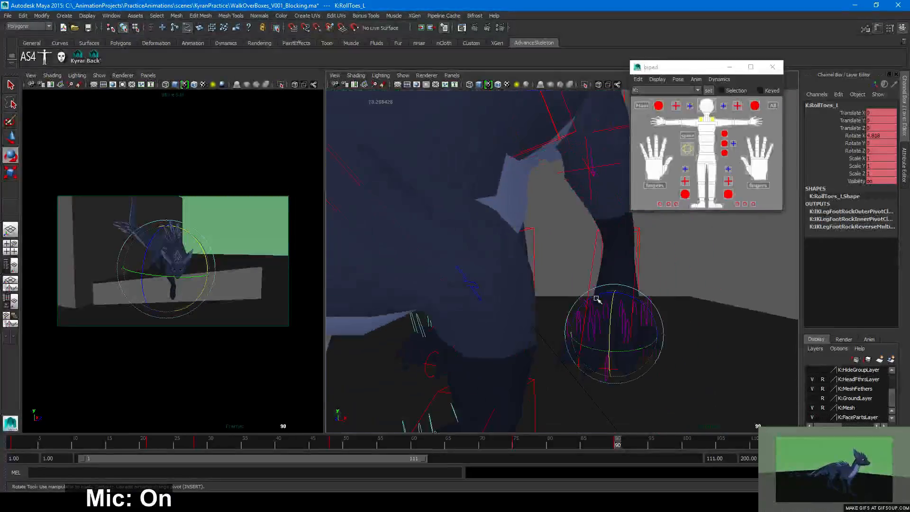
key(4)
alt+drag(706, 304, 722, 343)
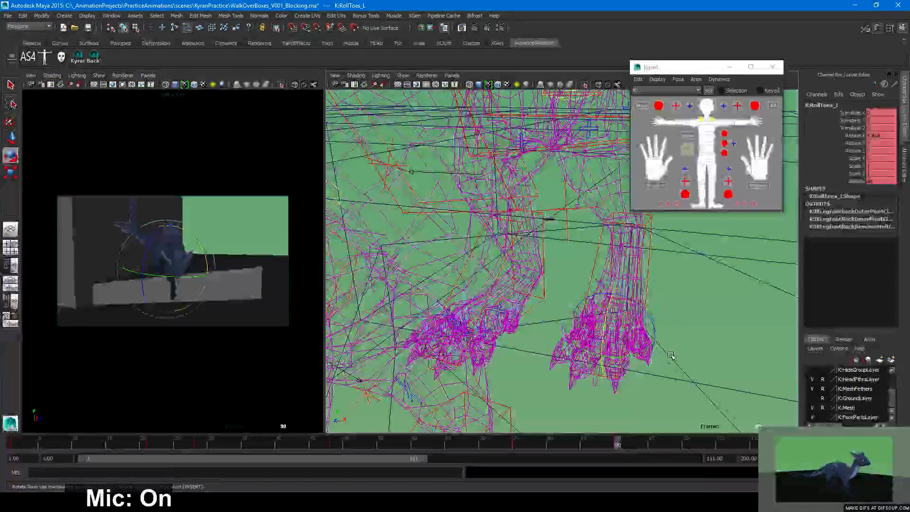
key(5)
mouse_move(671, 355)
alt+mouse_down()
mouse_move(754, 358)
mouse_move(602, 354)
mouse_move(611, 365)
mouse_move(660, 335)
alt+mouse_up()
Scrub back from frame 90 and return to it to compare the poses, and view the dragon with both boxes
key(w)
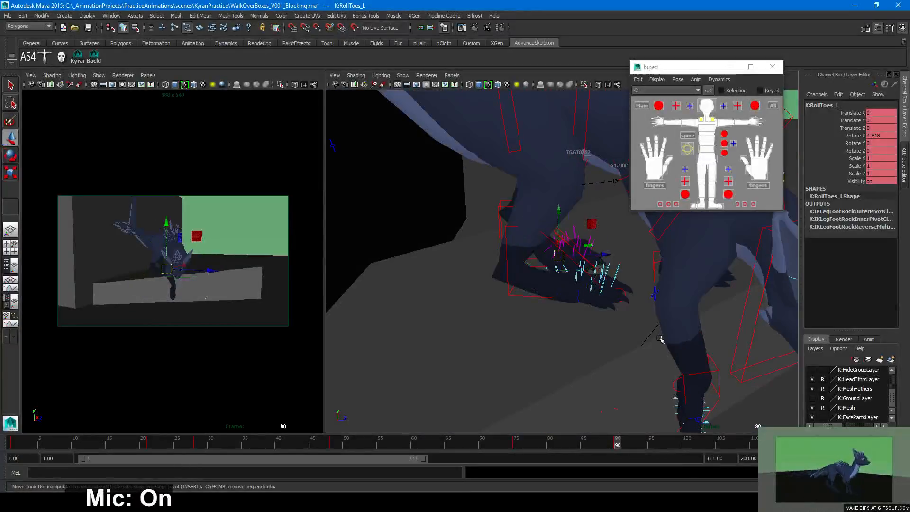
scroll(659, 338, down, 8)
drag(605, 439, 608, 440)
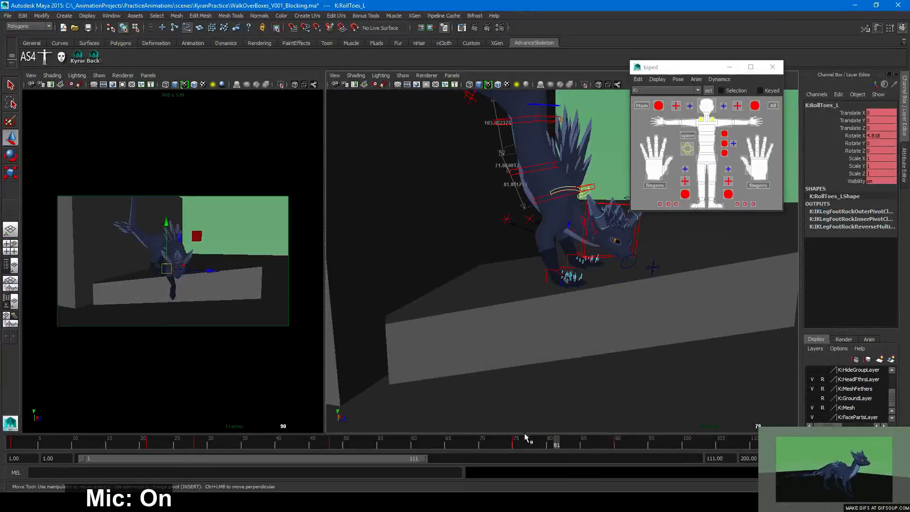
drag(525, 437, 618, 442)
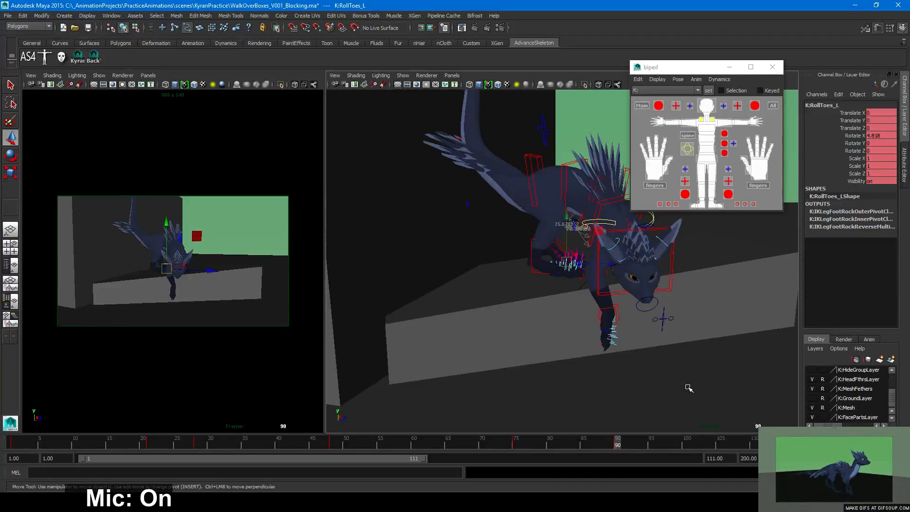
alt+drag(710, 357, 502, 354)
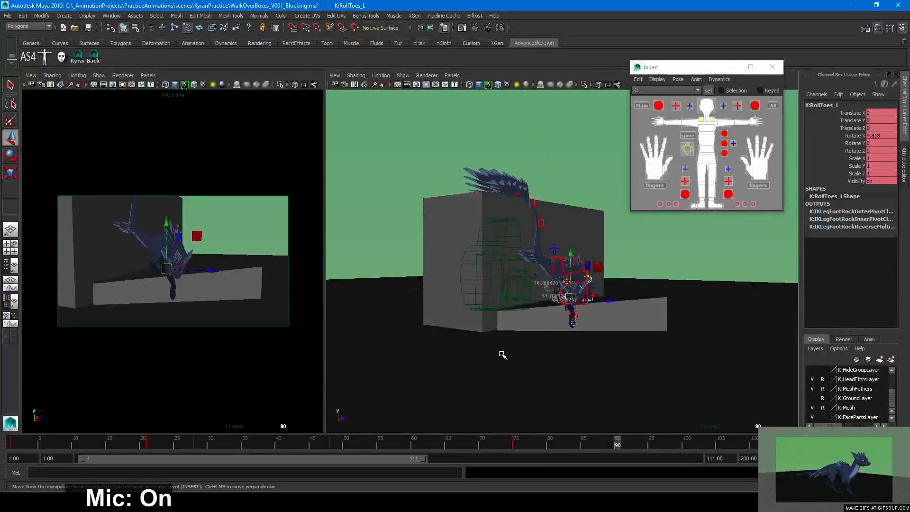
mouse_move(614, 442)
mouse_down()
mouse_move(284, 435)
mouse_move(646, 443)
mouse_move(604, 448)
mouse_move(618, 448)
mouse_up()
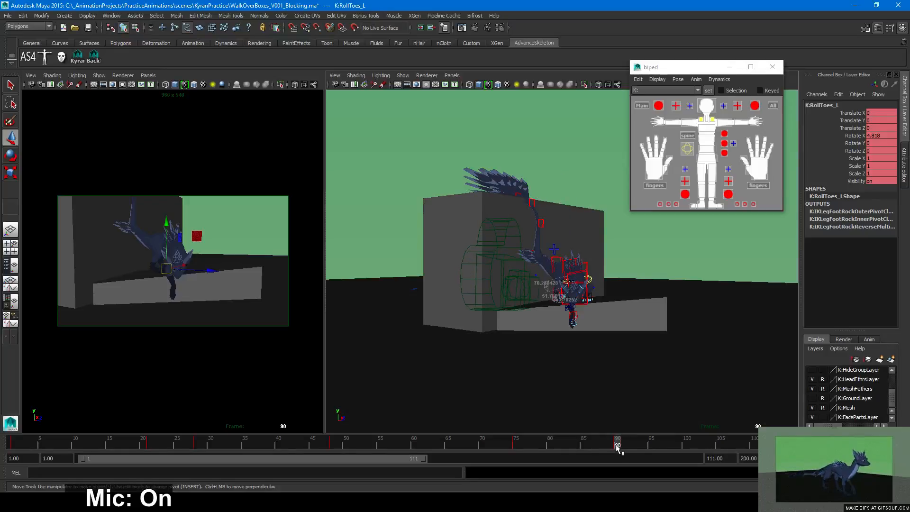
Try placing the right front foot control IKLegA_R up on the low box at frame 90, moving and rotating it
alt+right_drag(570, 298, 687, 379)
alt+drag(686, 380, 683, 375)
alt+middle_drag(663, 369, 627, 259)
alt+right_drag(627, 259, 654, 320)
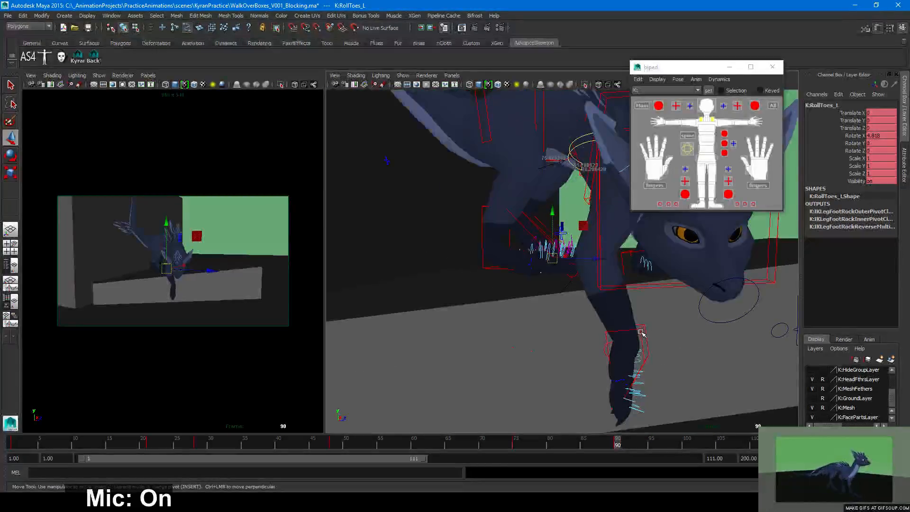
click(641, 333)
key(e)
mouse_move(645, 343)
mouse_down()
mouse_move(606, 340)
mouse_move(691, 338)
mouse_move(679, 286)
mouse_move(691, 229)
mouse_move(662, 294)
mouse_move(687, 320)
mouse_move(646, 305)
mouse_move(670, 305)
mouse_move(648, 293)
mouse_move(652, 281)
mouse_move(630, 319)
mouse_move(624, 315)
mouse_up()
key(w)
key(e)
key(w)
key(e)
key(w)
Raise the right front leg's pole control PoleLegA_R beside the body at frame 90
key(4)
click(618, 345)
key(5)
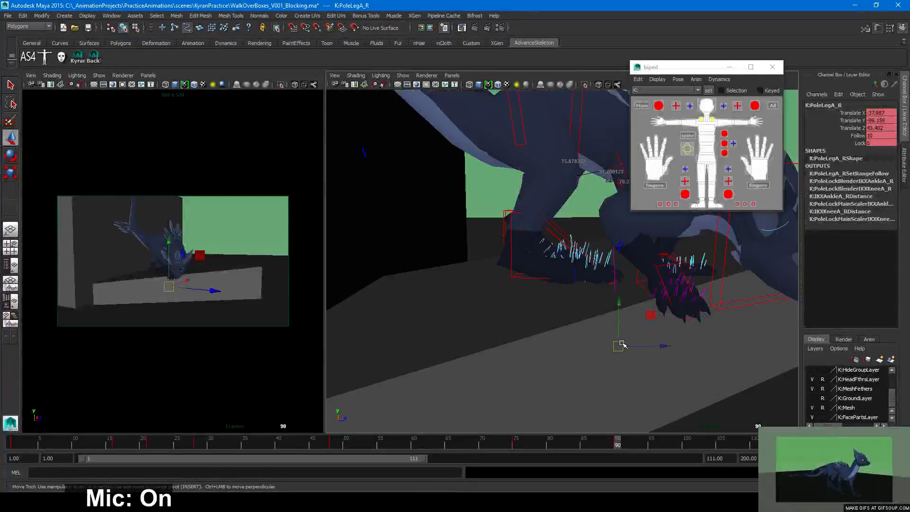
drag(619, 346, 570, 207)
alt+drag(663, 258, 544, 186)
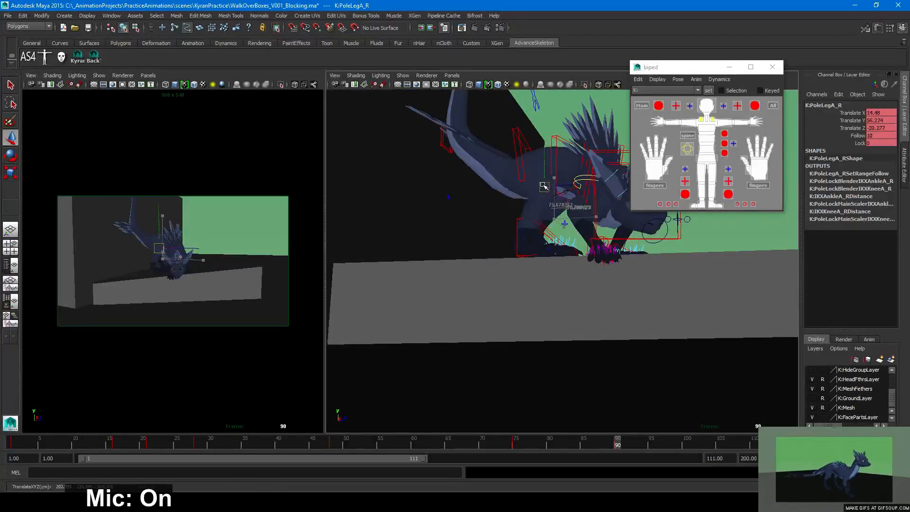
alt+drag(642, 256, 506, 311)
Try reaching the left front foot control IKLegA_L over the box edge, at about X -129.5, Y 82.2, Z 1033.5, and check frame 89
click(537, 276)
key(e)
key(w)
alt+drag(592, 316, 455, 318)
key(e)
key(w)
drag(449, 278, 593, 337)
drag(617, 444, 612, 444)
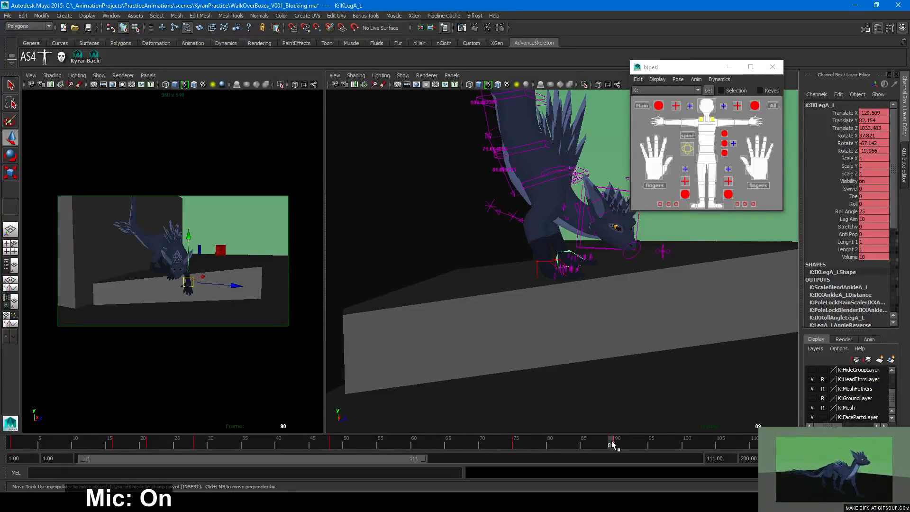
drag(611, 441, 610, 444)
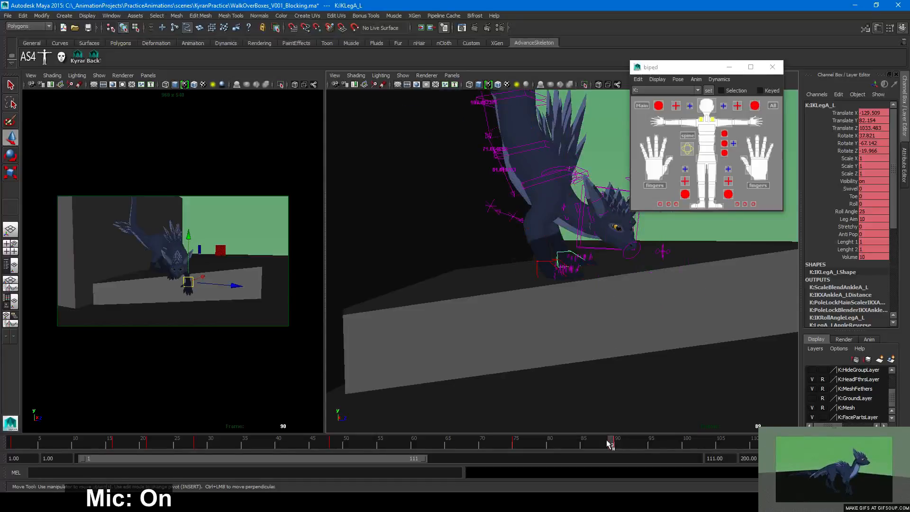
At frame 75, move the right front foot control IKLegA_R to about X -25.3, Z 905.9 and key it
mouse_move(519, 442)
mouse_down()
mouse_move(503, 441)
mouse_move(515, 443)
mouse_up()
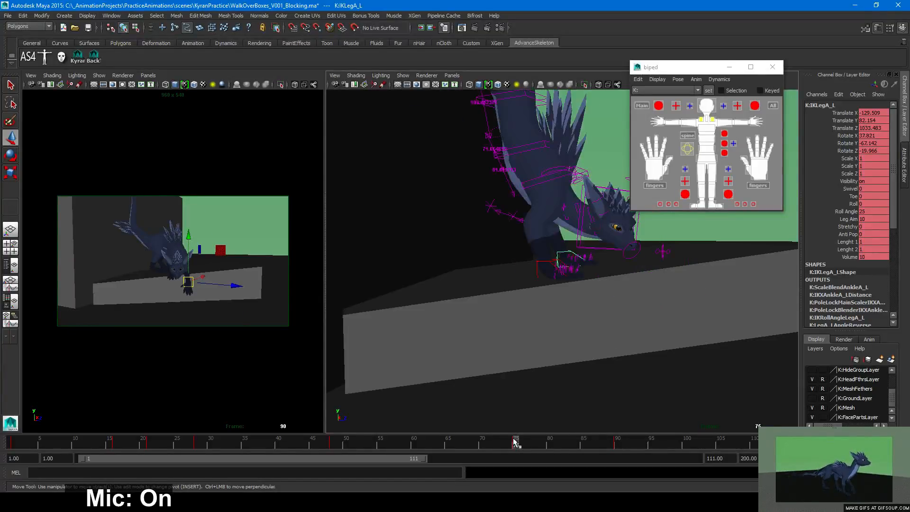
alt+drag(628, 332, 489, 371)
alt+right_drag(489, 372, 601, 327)
alt+middle_drag(602, 327, 622, 411)
alt+drag(622, 410, 613, 377)
click(541, 362)
alt+drag(613, 378, 581, 342)
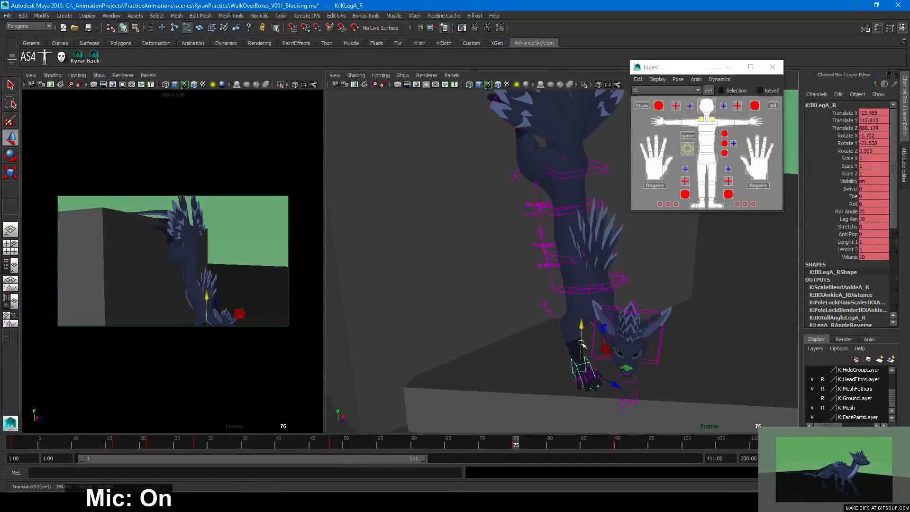
drag(627, 370, 631, 375)
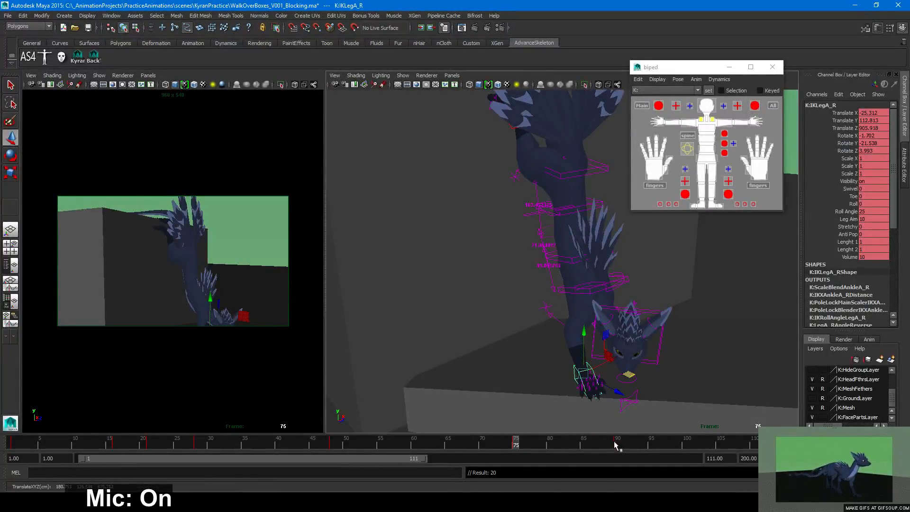
click(511, 445)
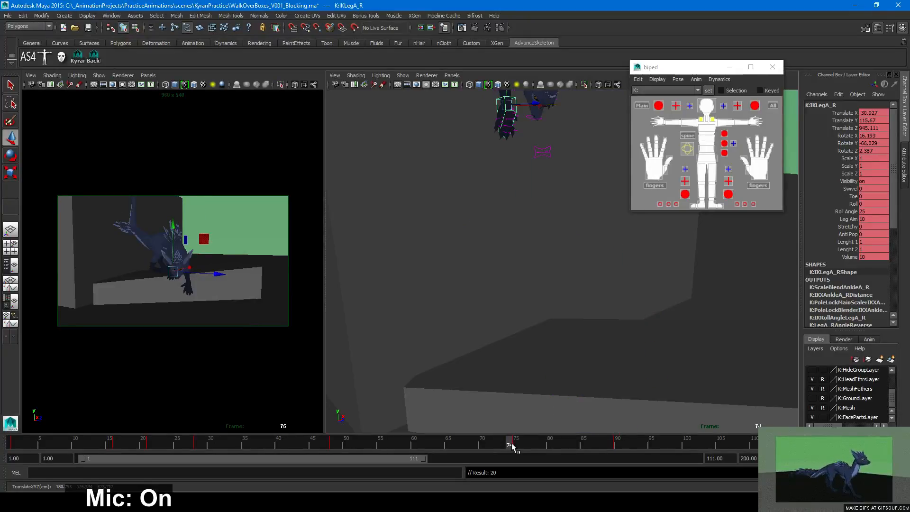
drag(511, 444, 516, 441)
Refine the front feet at frame 75, with the left foot control IKLegA_L at about X 32.8, Y 114.9, Z 907.2
alt+drag(583, 374, 586, 393)
key(e)
key(w)
key(e)
key(w)
click(602, 353)
drag(587, 410, 654, 388)
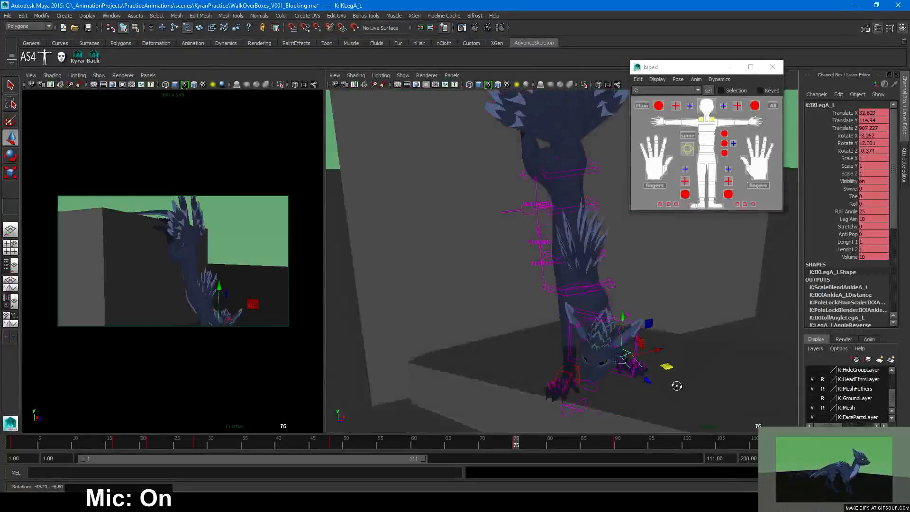
At frame 90, reposition the left front foot control IKLegA_L onto the top of the low box and key it
drag(512, 445, 618, 445)
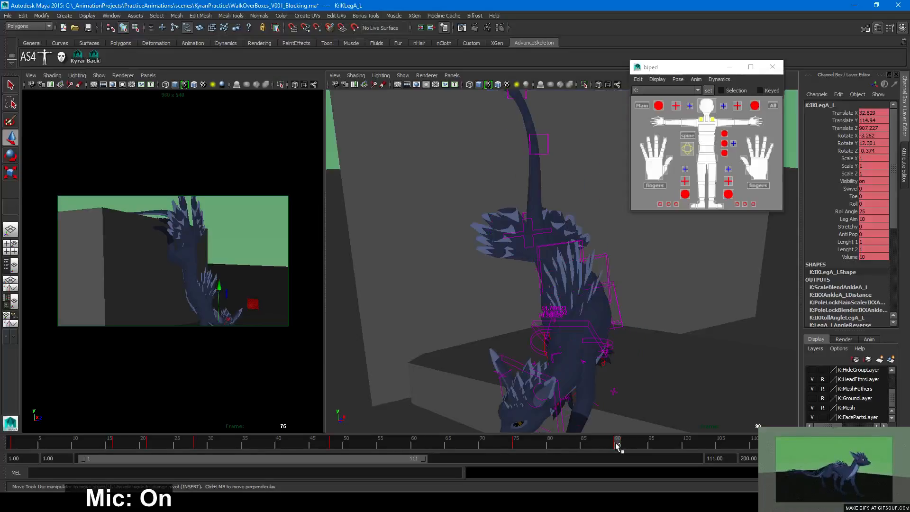
alt+drag(596, 410, 644, 385)
drag(611, 446, 550, 349)
click(581, 386)
drag(582, 391, 561, 346)
key(ctrl+z)
drag(581, 386, 643, 346)
key(e)
key(w)
drag(638, 308, 568, 327)
key(s)
Reach the right front foot control IKLegA_R down over the box edge at about X -65.5, Y 58.0, Z 962.2, rotate it and key frame 90
click(611, 318)
click(610, 443)
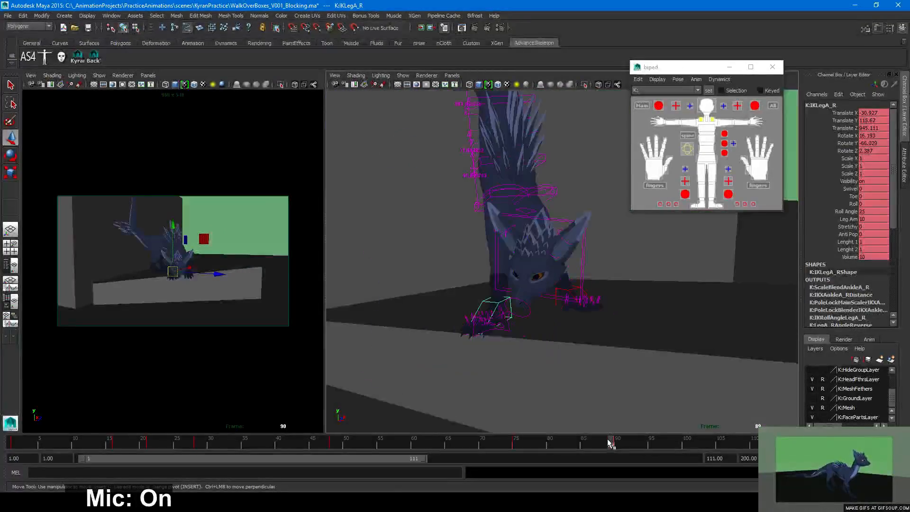
click(617, 443)
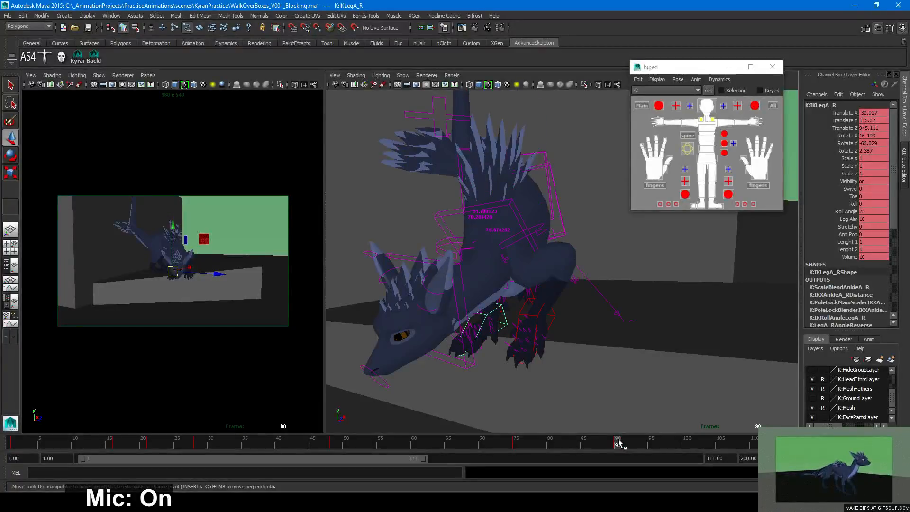
alt+drag(553, 390, 624, 352)
drag(613, 320, 689, 376)
key(e)
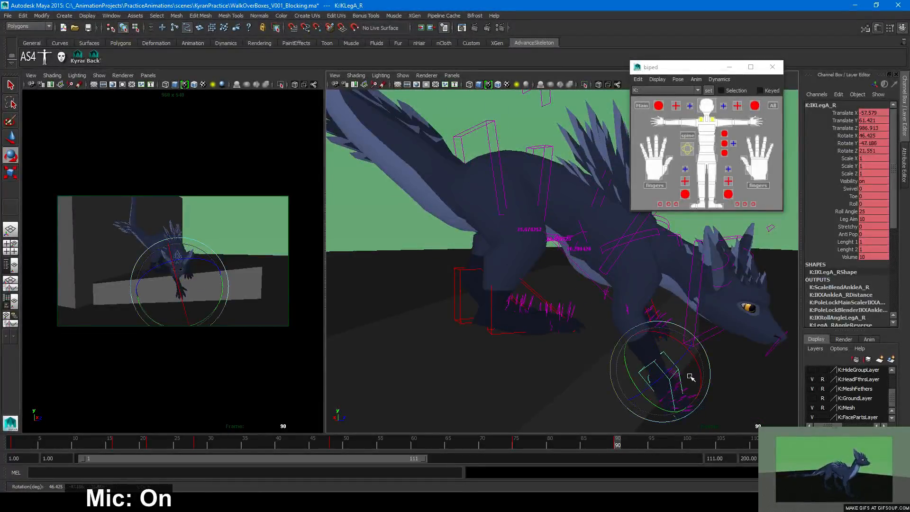
key(w)
alt+drag(702, 407, 625, 393)
drag(571, 363, 543, 367)
alt+right_drag(585, 372, 543, 379)
key(s)
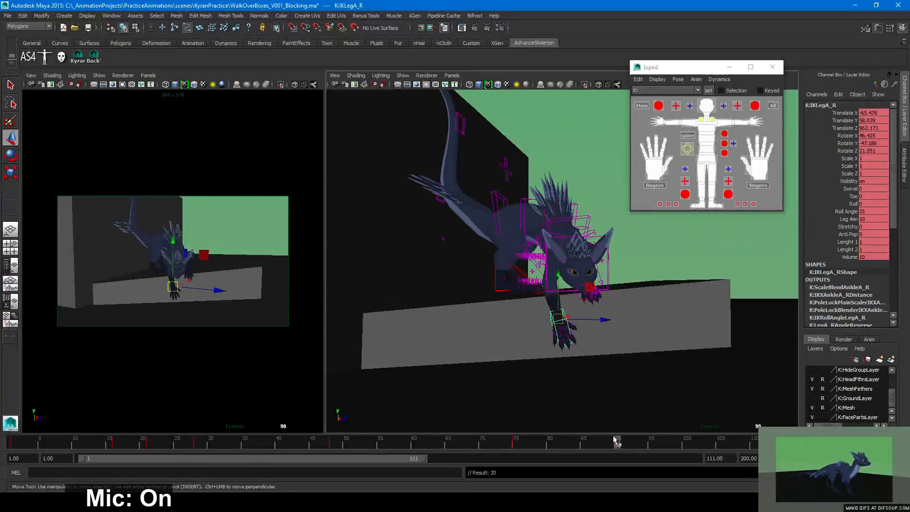
Scrub between about frames 84 and 93 and examine the dragon's climb down onto the low box from several angles
drag(614, 440, 576, 445)
alt+right_drag(545, 356, 490, 353)
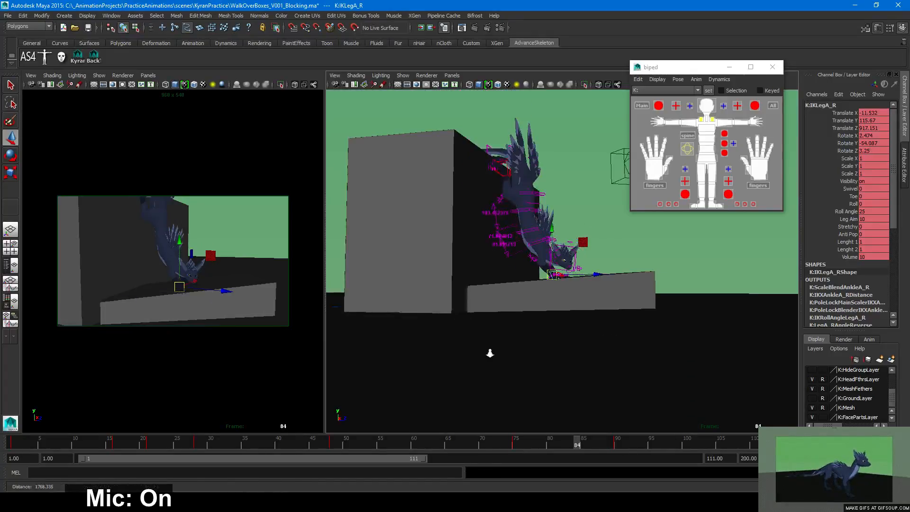
alt+drag(490, 353, 598, 412)
drag(530, 447, 576, 445)
alt+right_drag(616, 369, 489, 379)
alt+middle_drag(488, 379, 534, 387)
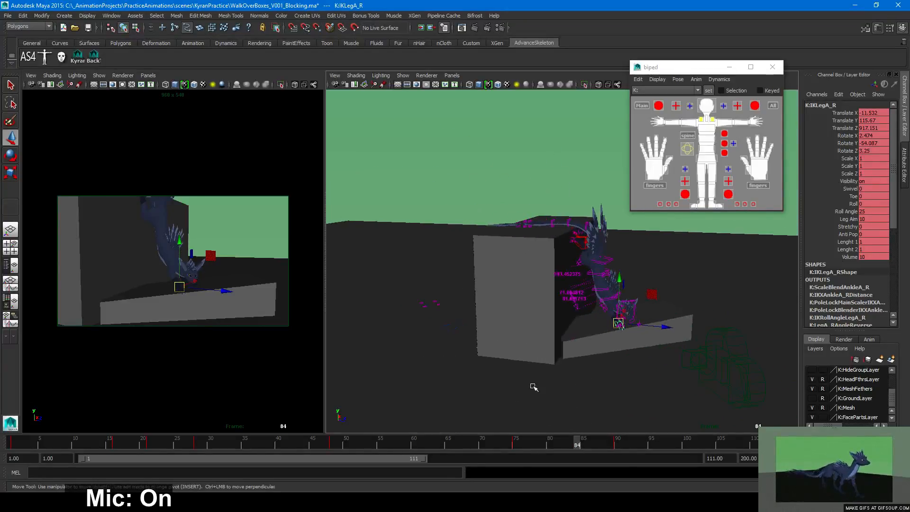
alt+drag(534, 387, 637, 443)
scroll(616, 308, down, 5)
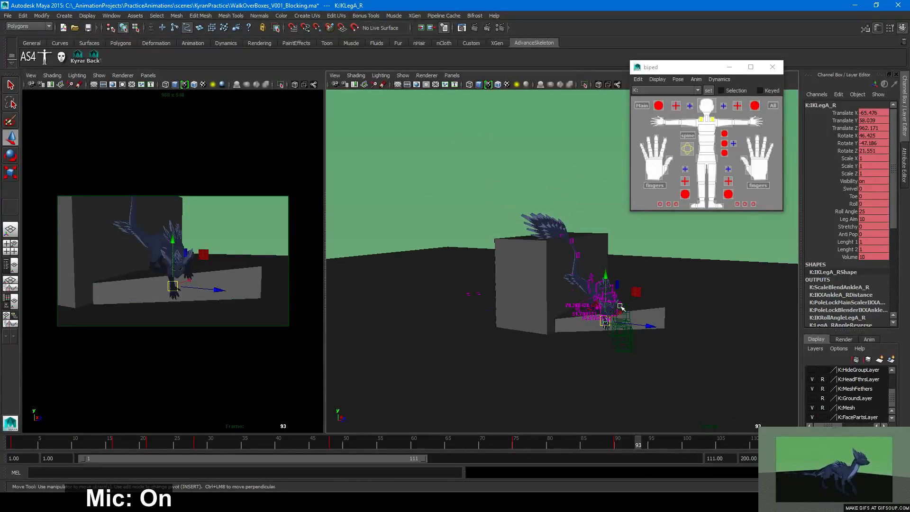
scroll(618, 313, up, 2)
alt+drag(609, 358, 566, 359)
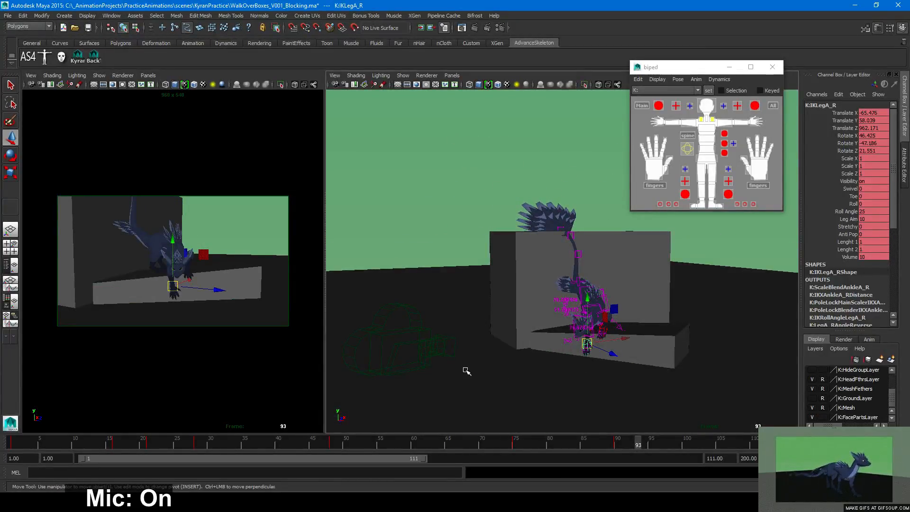
alt+drag(571, 361, 588, 161)
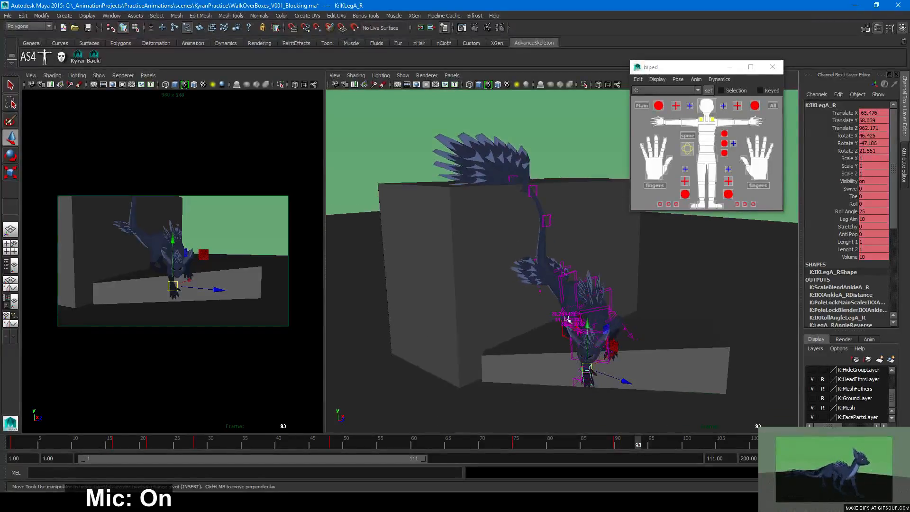
Clear the foot control selection, extend the playback range to end at frame 136, and save the scene
click(591, 242)
alt+drag(591, 241, 551, 239)
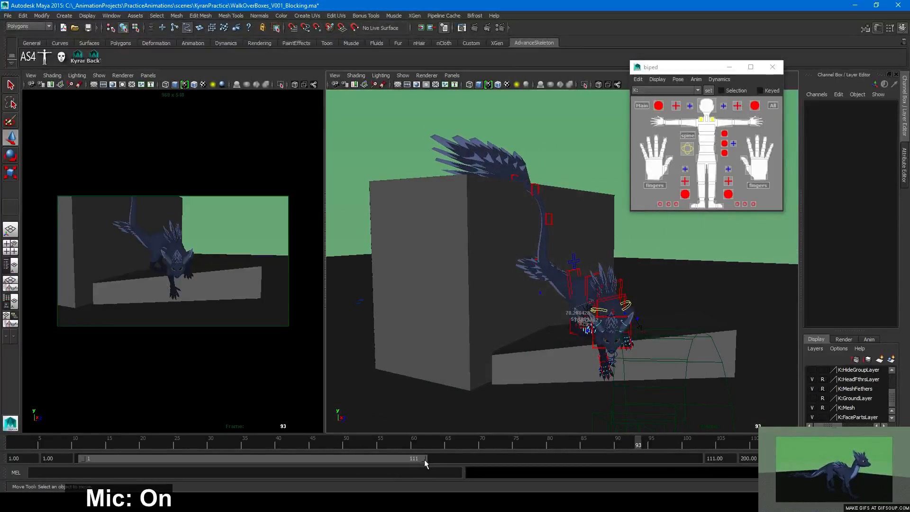
drag(425, 459, 504, 459)
alt+middle_drag(518, 372, 538, 342)
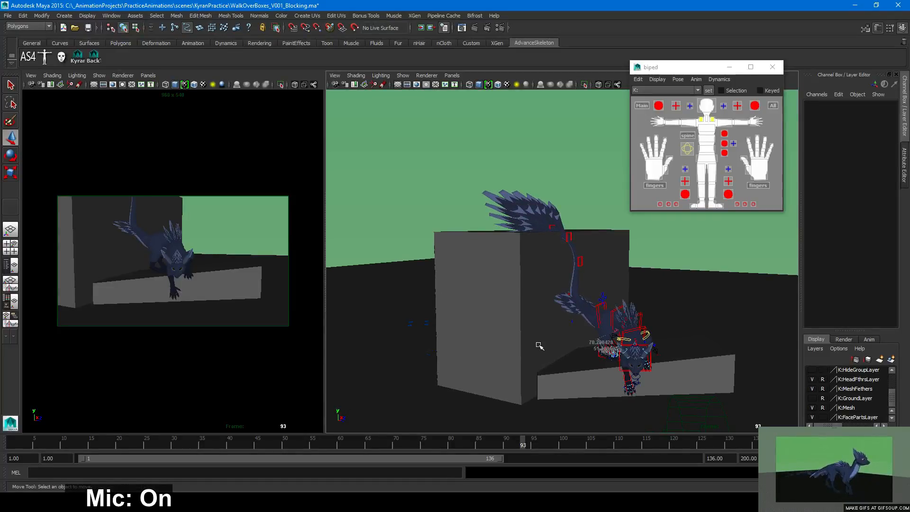
key(ctrl+s)
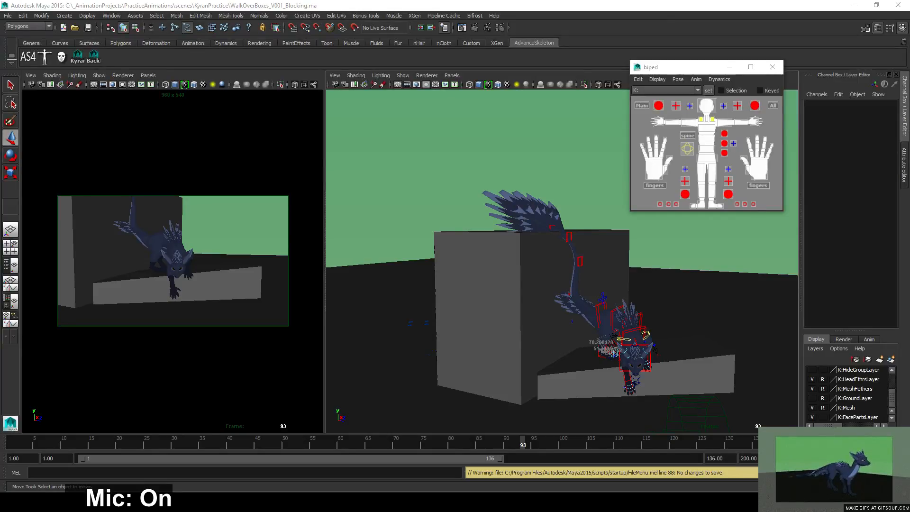
click(677, 2)
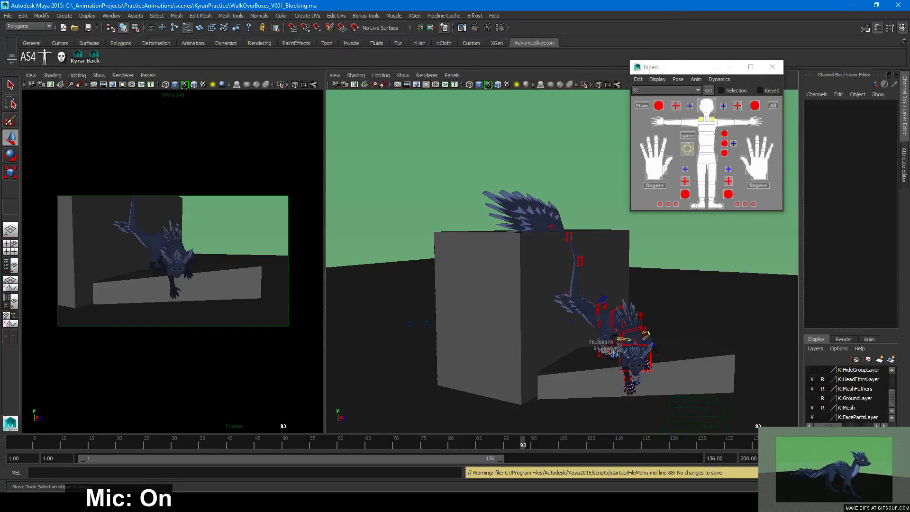